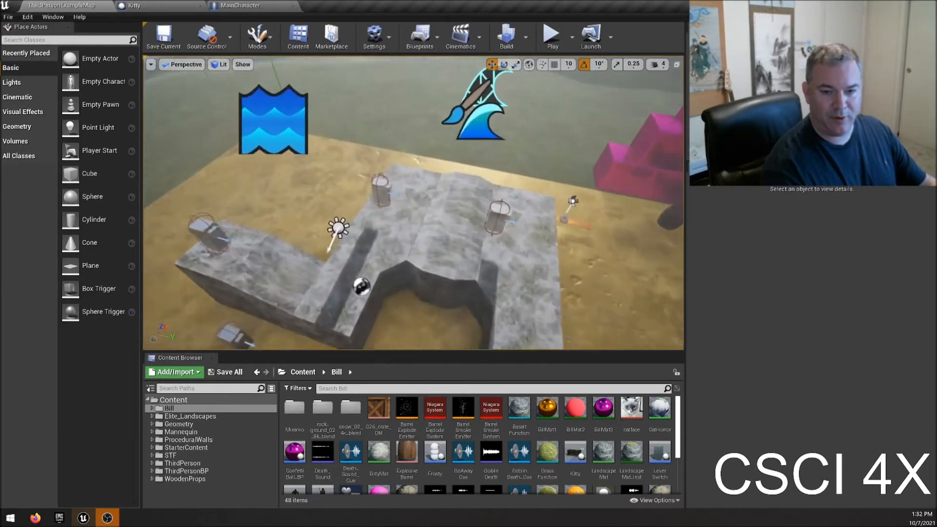
- Examine the box-shaped goblin character placed on the stone structure in the level
key(w)
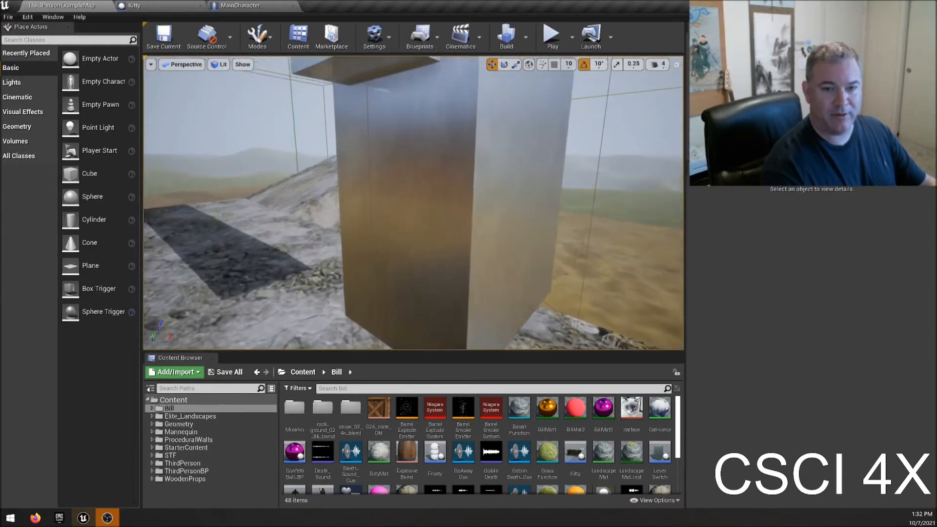
key(e)
key(w)
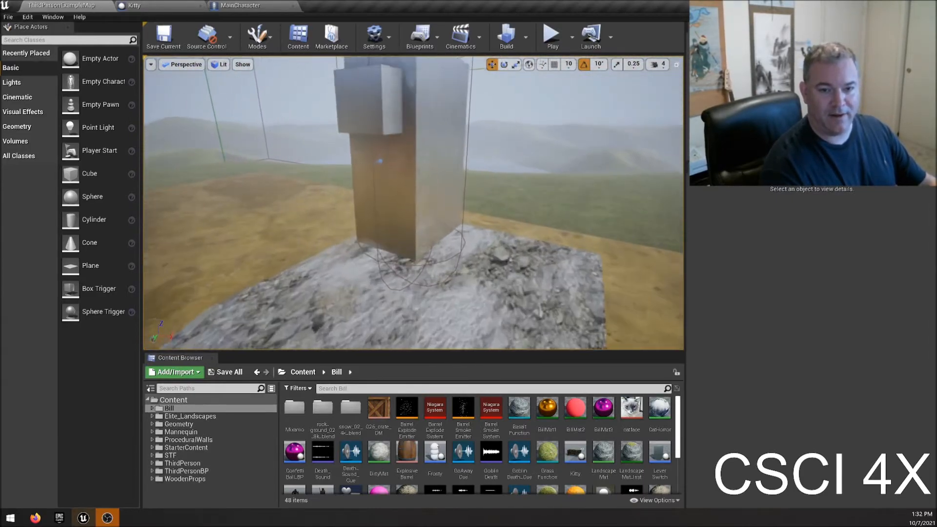
key(a)
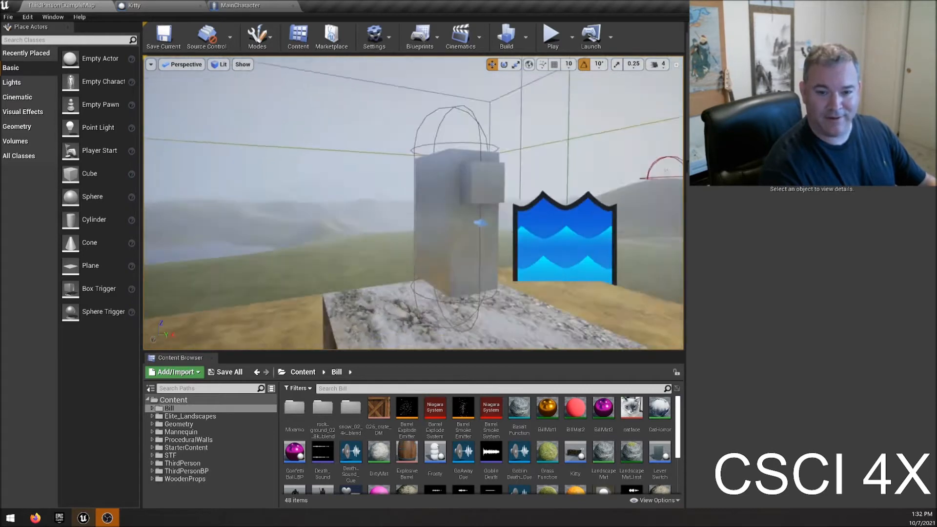
key(w)
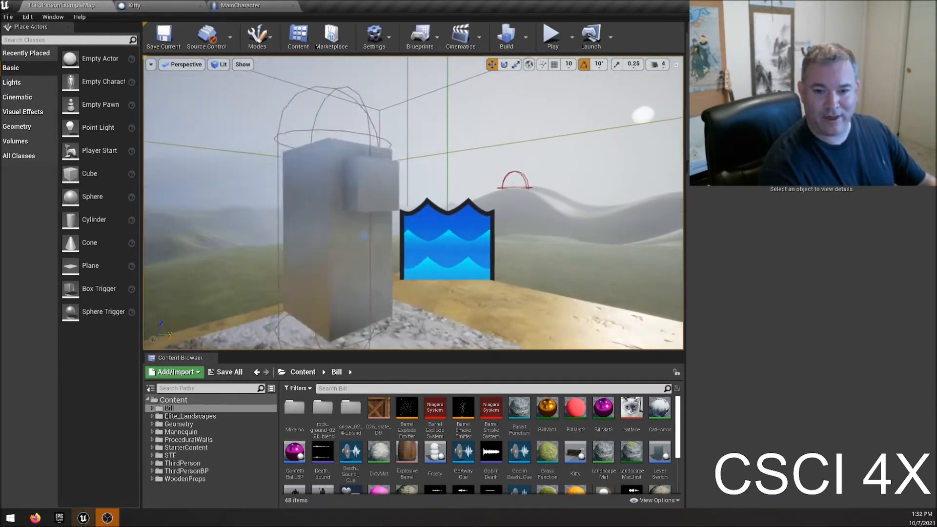
key(s)
right_drag(328, 275, 328, 275)
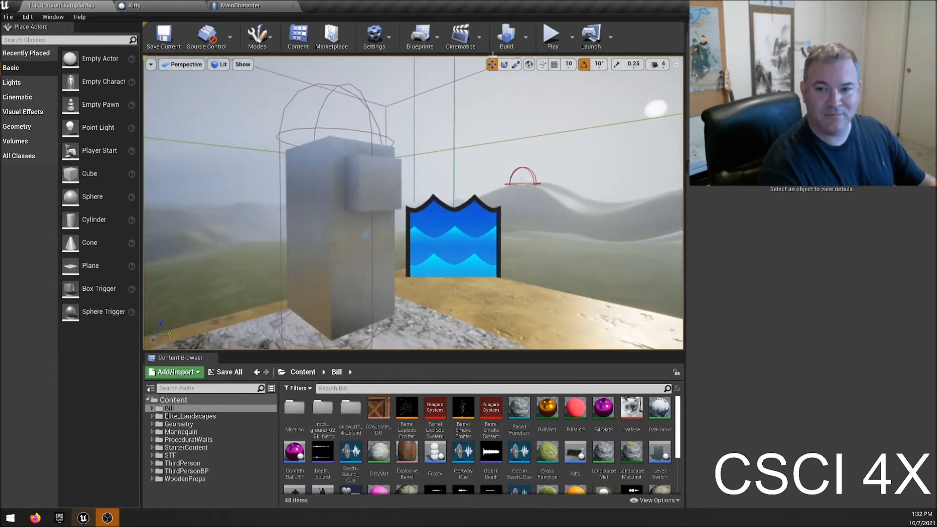
- Start a play test of the level and run the knight across the sand onto the surrounding grassland
click(551, 35)
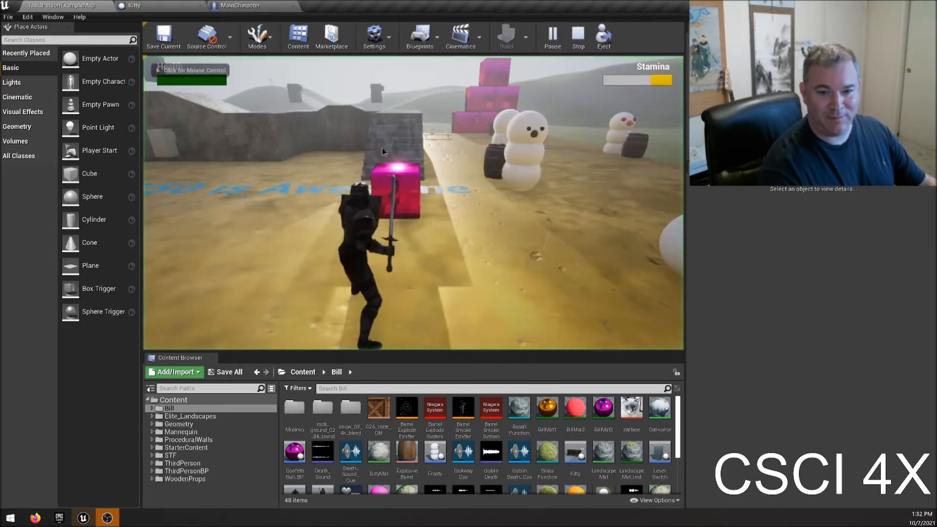
click(393, 144)
key(w)
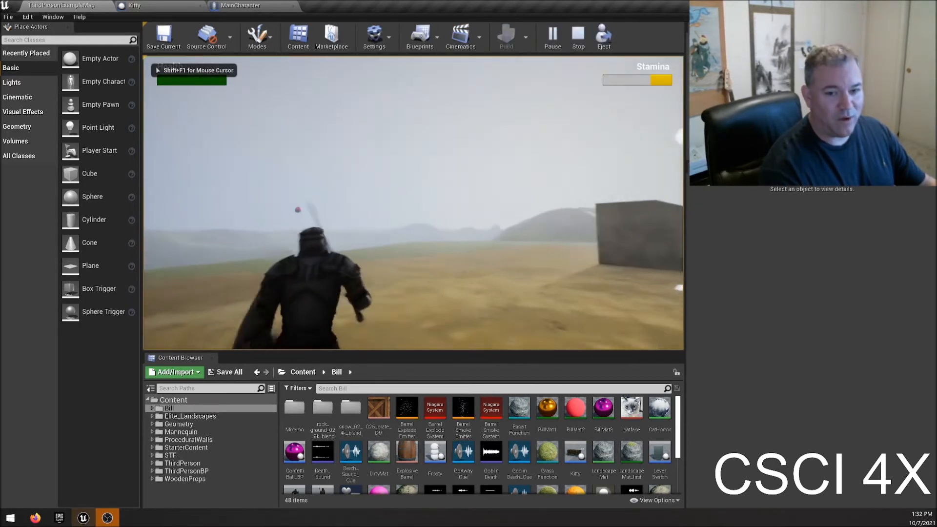
key(w)
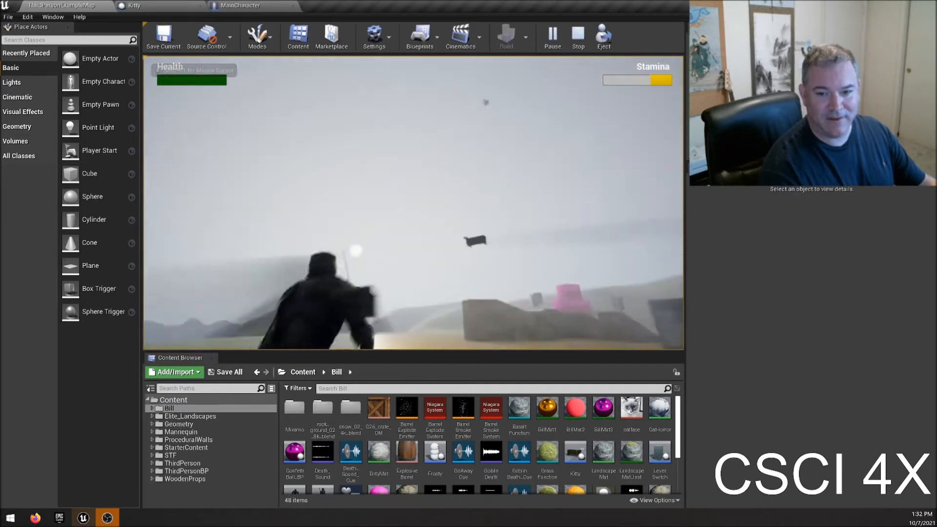
key(w)
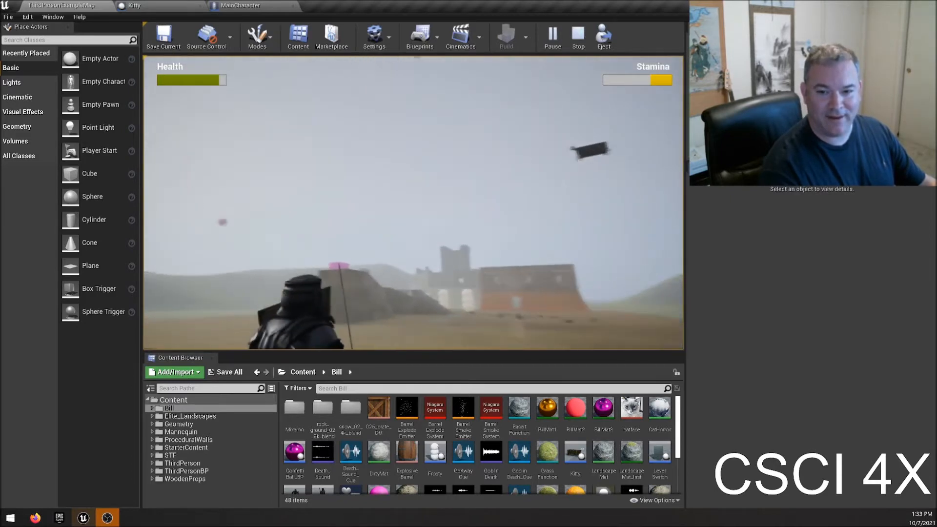
key(a)
key(a)
key(a)
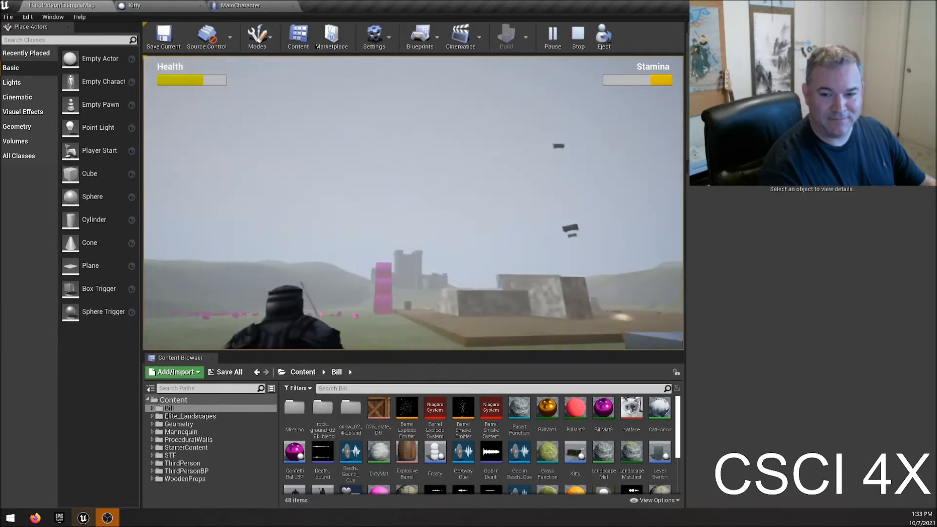
key(w)
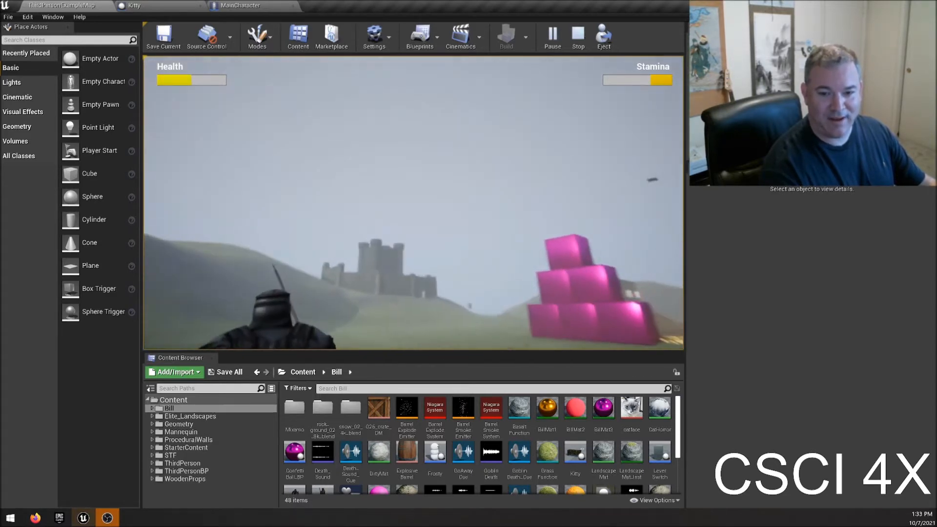
key(w)
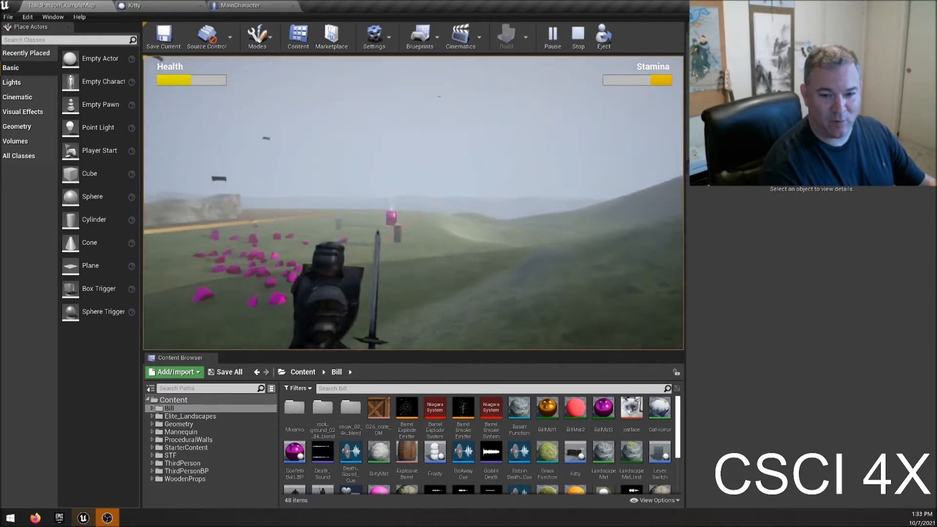
- Run the knight around the pursuing goblin and the smoking pink barrel on the grass, and end the play test
key(w)
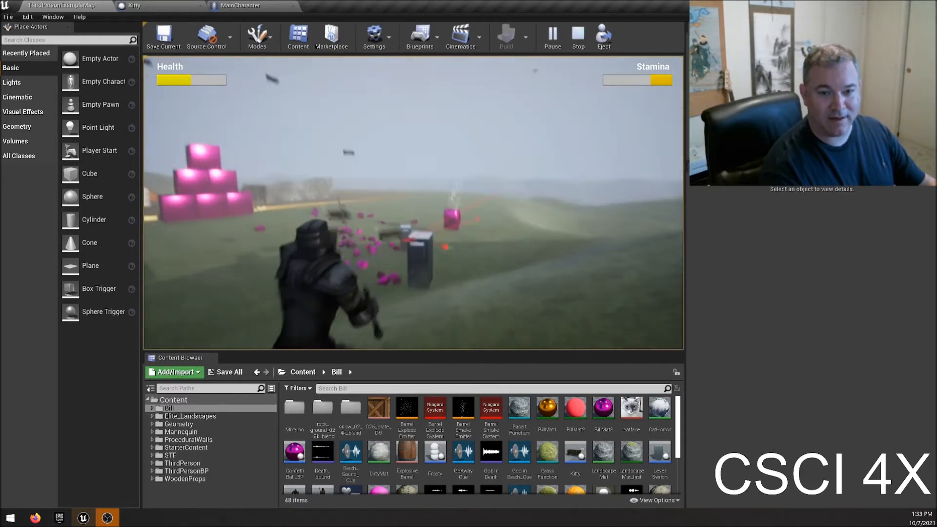
key(w)
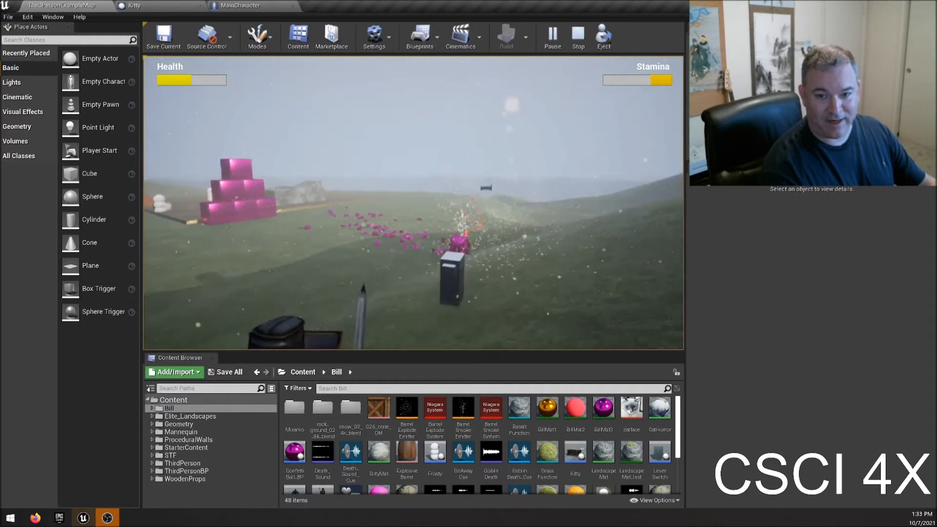
key(w)
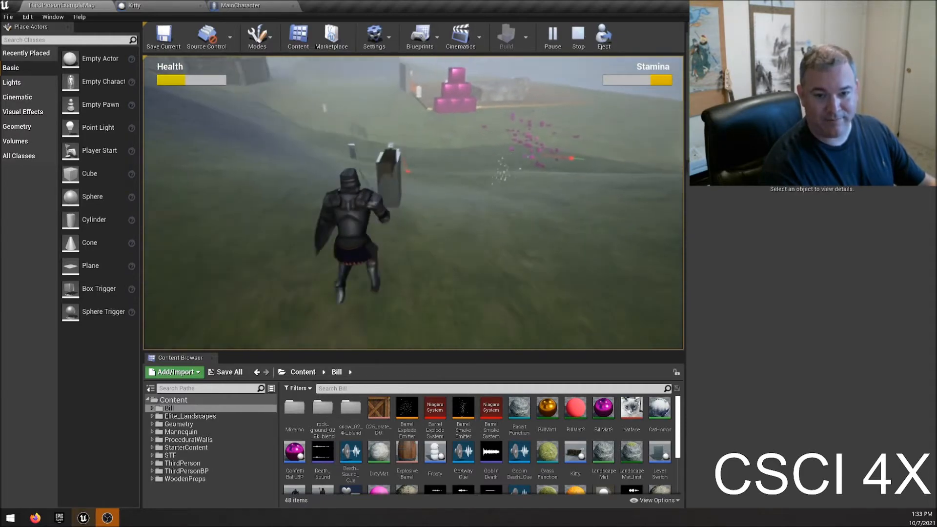
key(w)
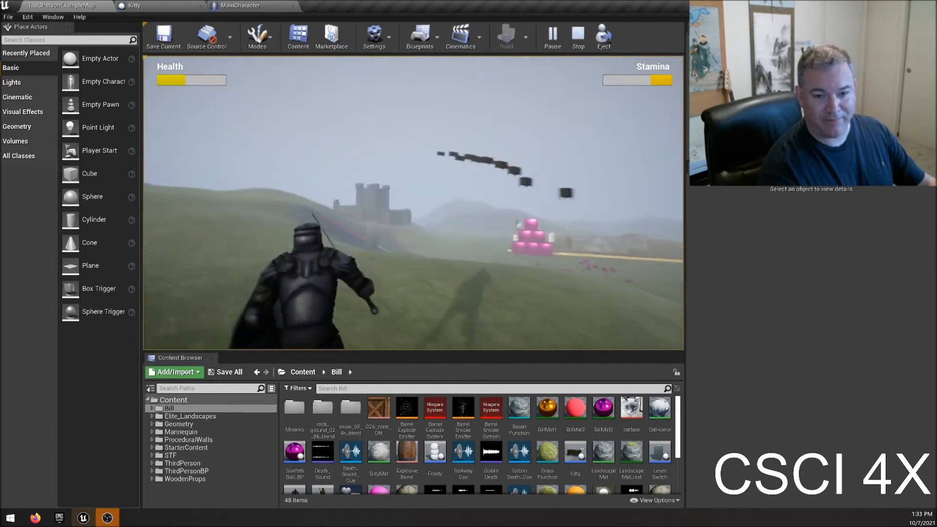
key(w)
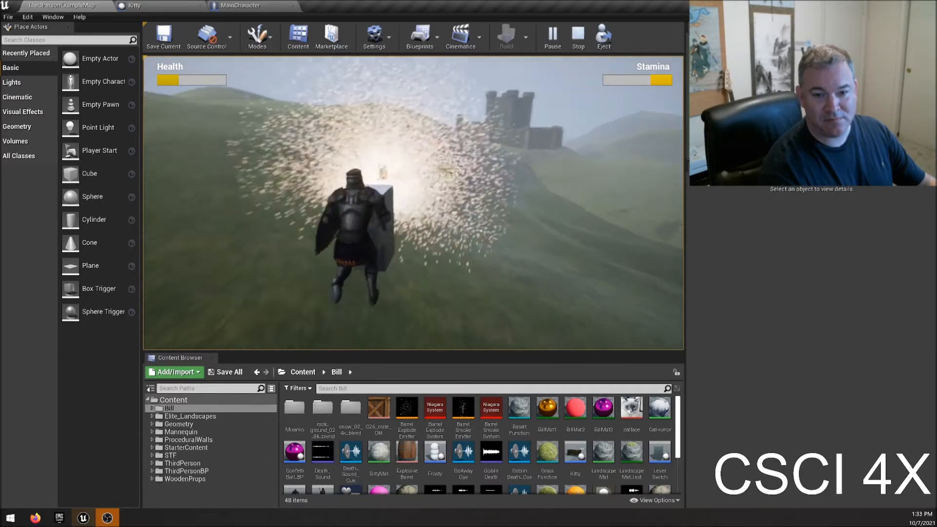
key(w)
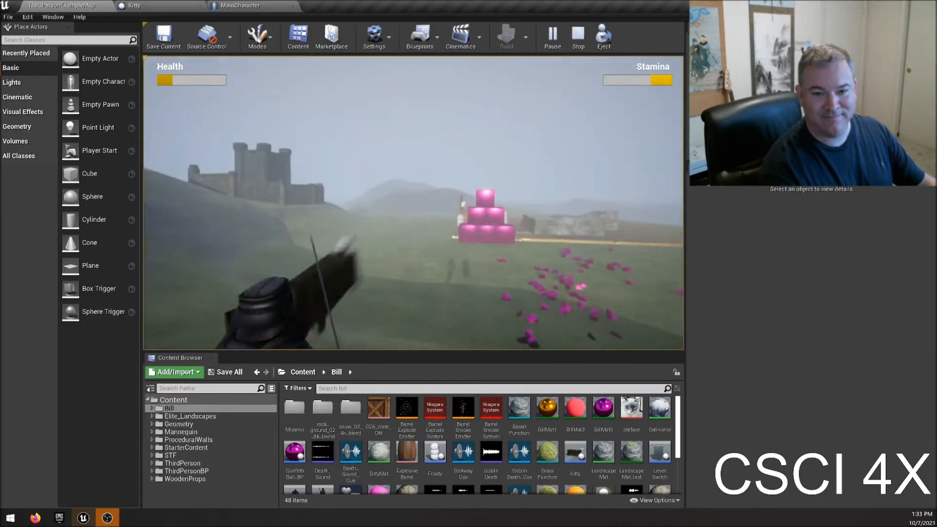
key(w)
key(w)
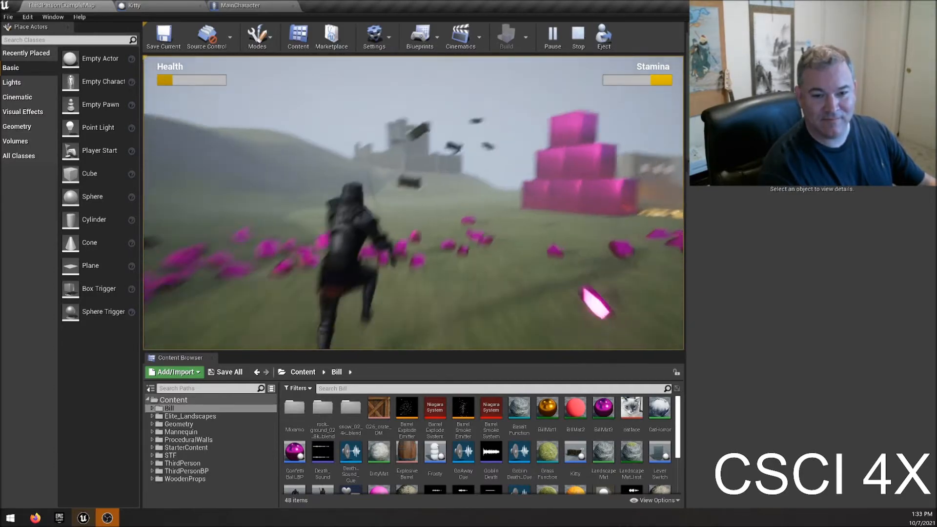
key(w)
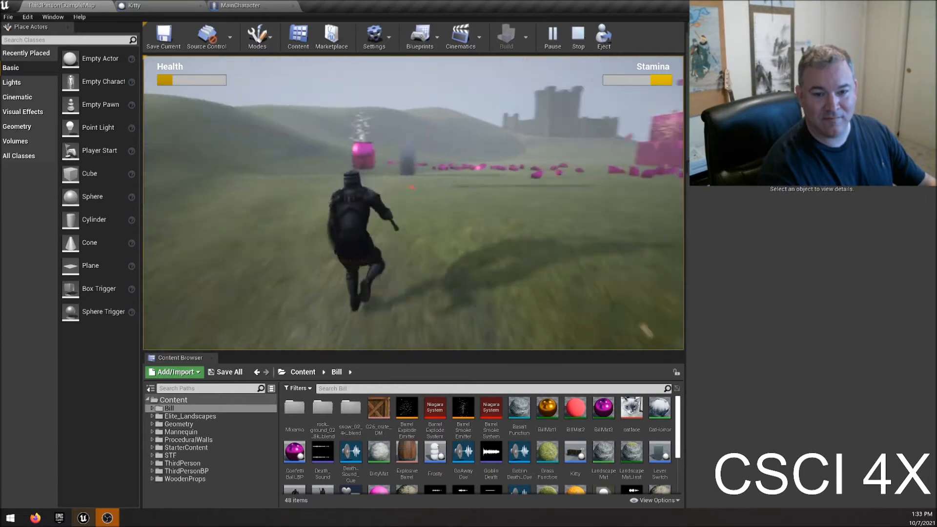
key(w)
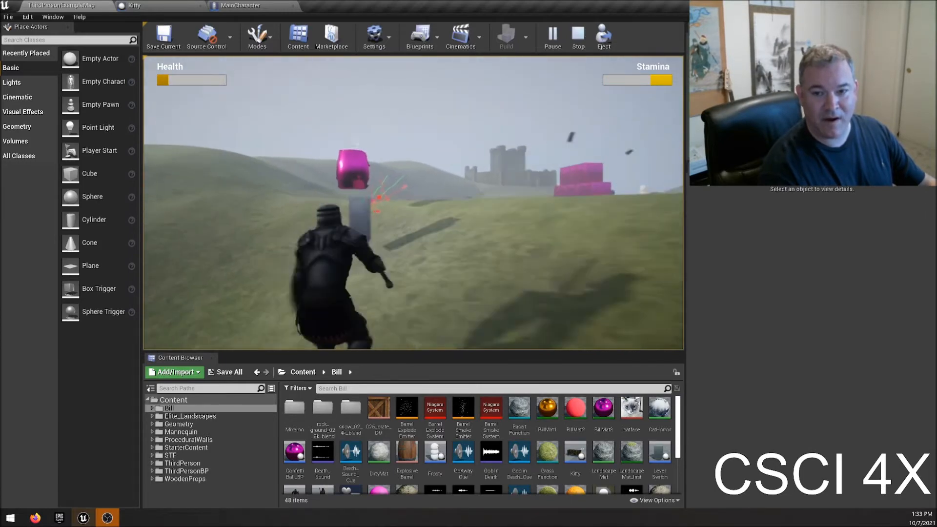
key(w)
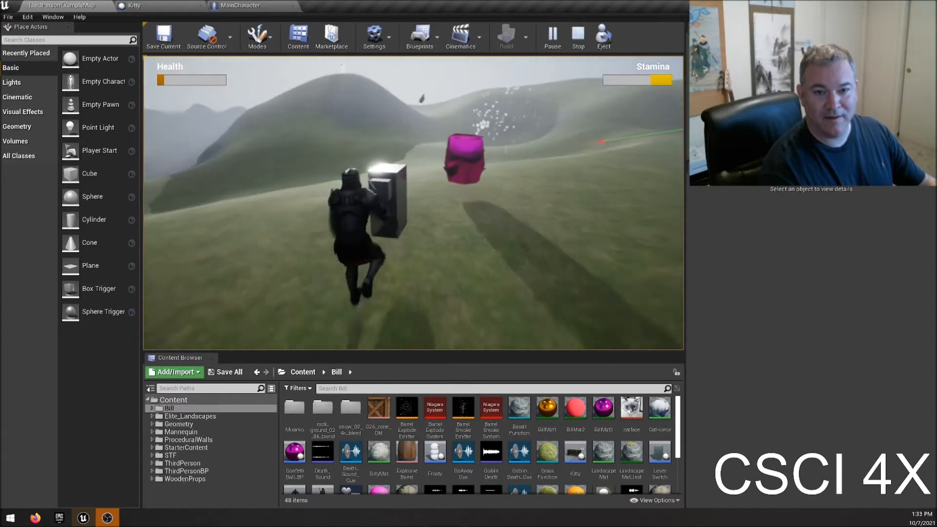
key(w)
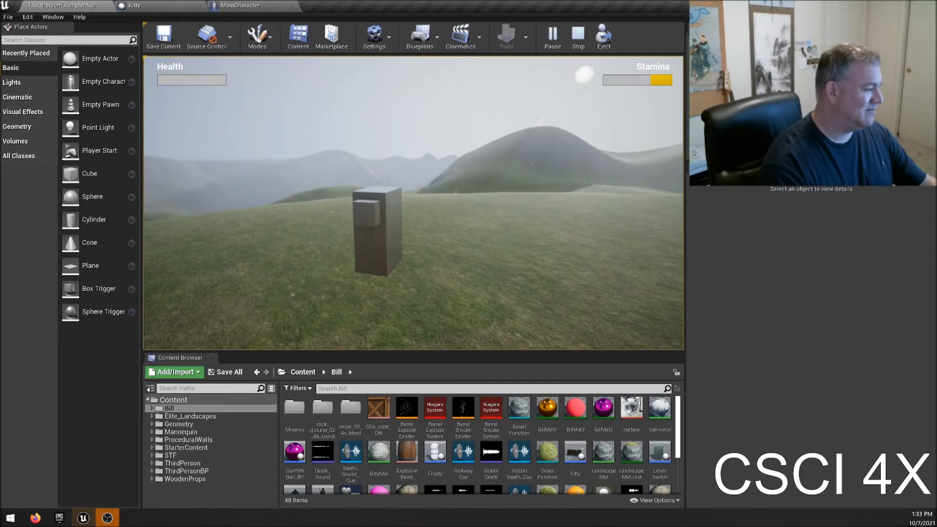
key(Escape)
- Survey the level from the grassland and inspect the goblin on the stone structure up close
key(w)
right_drag(413, 203, 364, 204)
key(w)
key(w)
key(w)
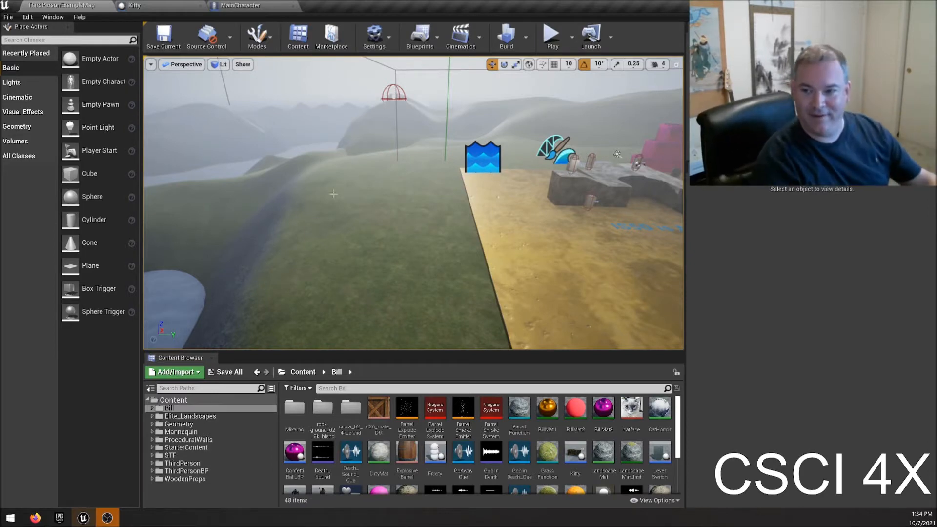
right_drag(385, 221, 447, 254)
key(w)
key(w)
key(a)
key(e)
key(w)
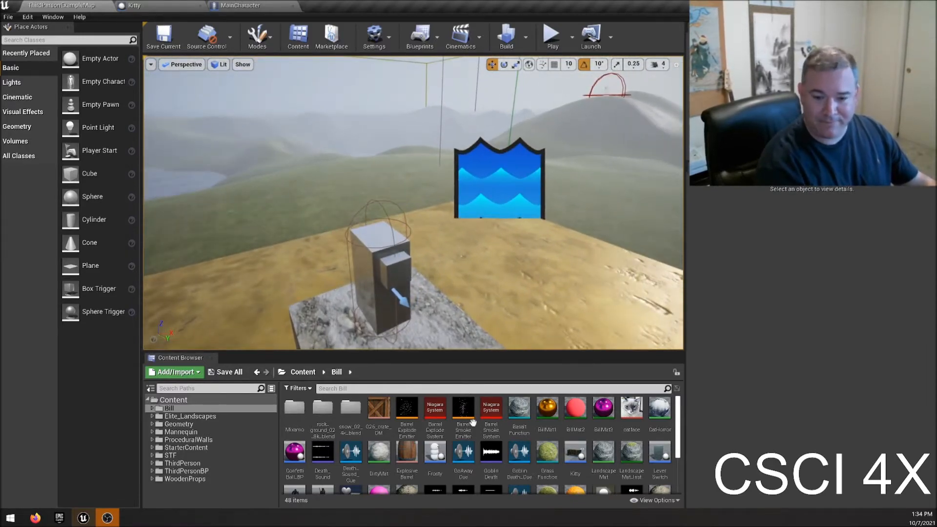
- Open the SockGoblin blueprint from the Bill folder and show its 3D model view
scroll(437, 454, down, 3)
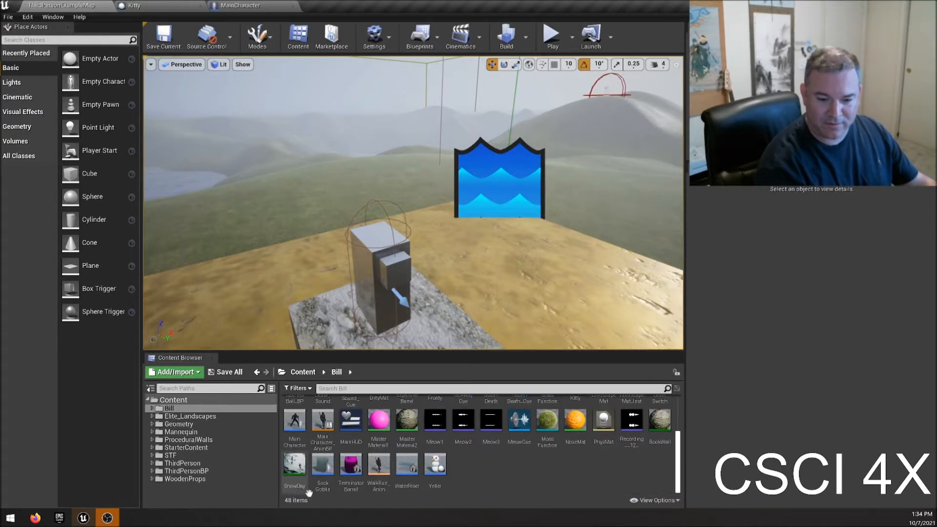
click(326, 468)
double_click(327, 470)
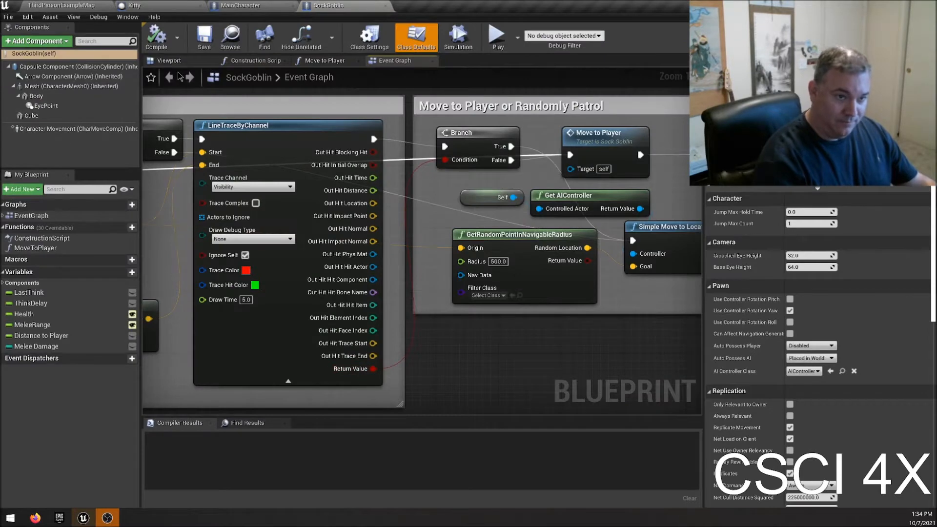
click(178, 60)
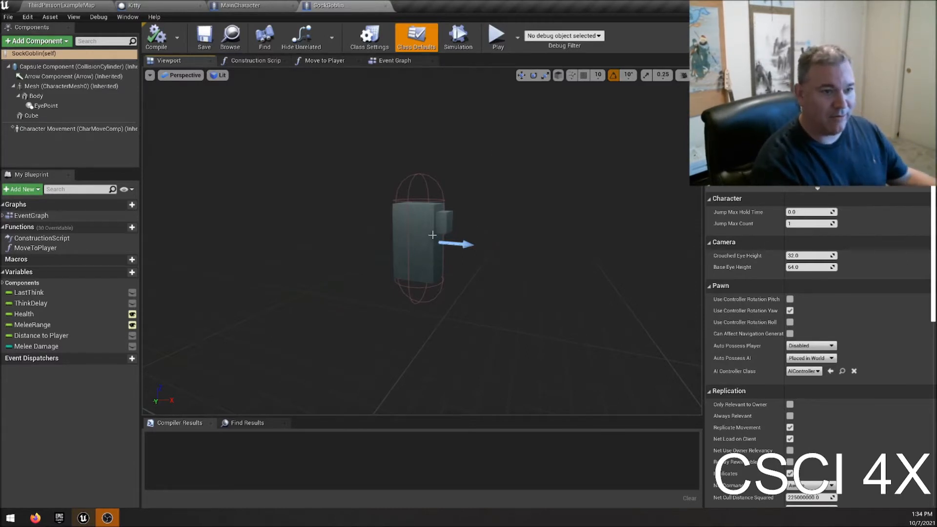
- Inspect the SockGoblin's Cube, Capsule, Mesh, Body and EyePoint components, and return to the ThirdPersonExampleMap level
click(31, 116)
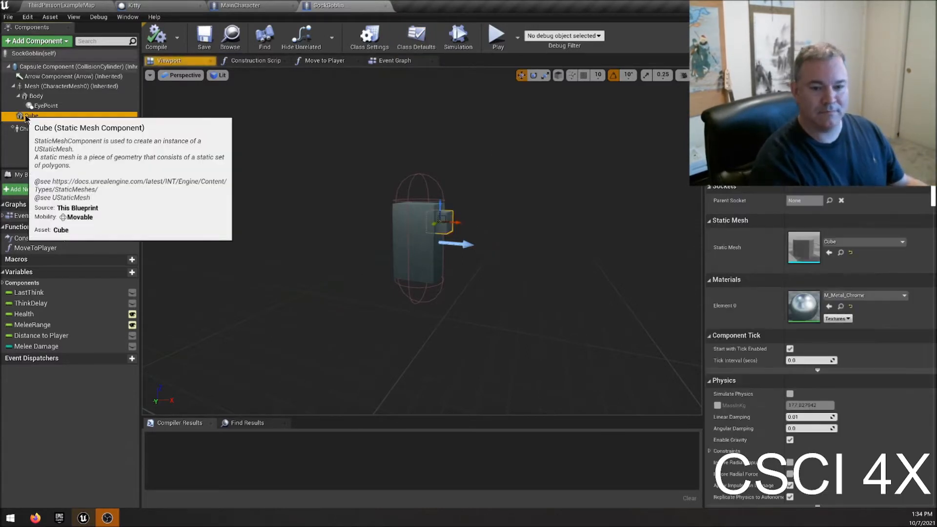
click(32, 66)
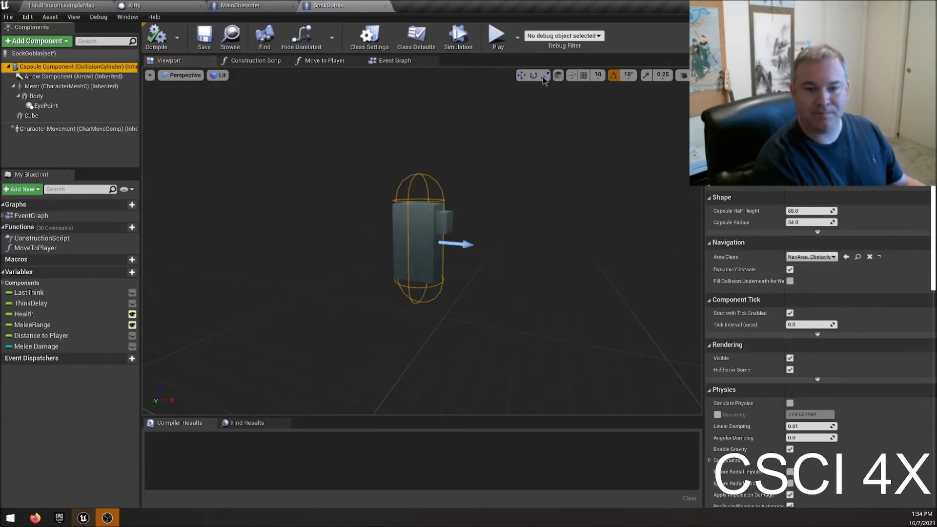
click(38, 87)
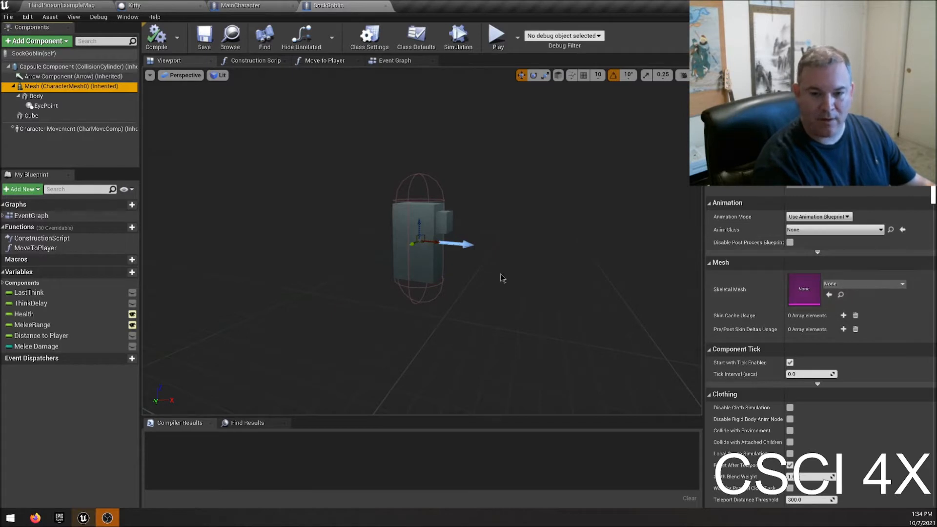
click(30, 96)
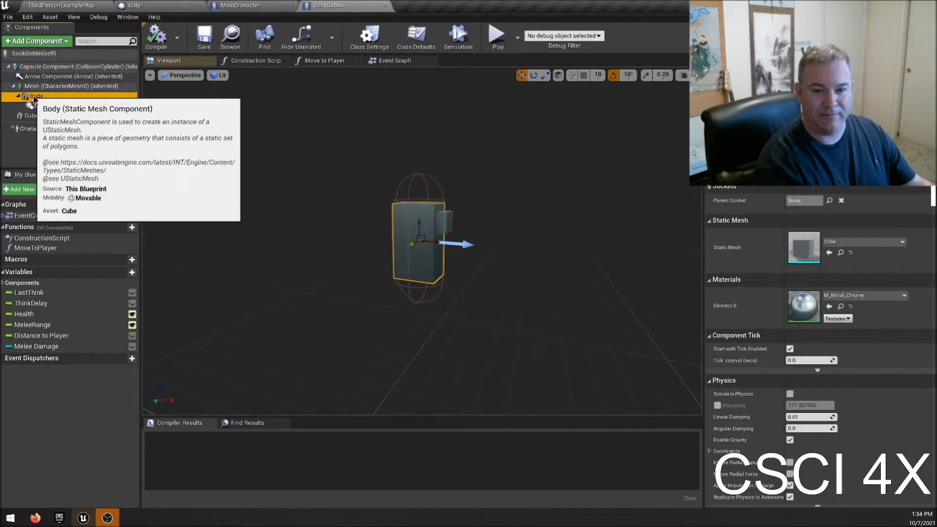
click(47, 106)
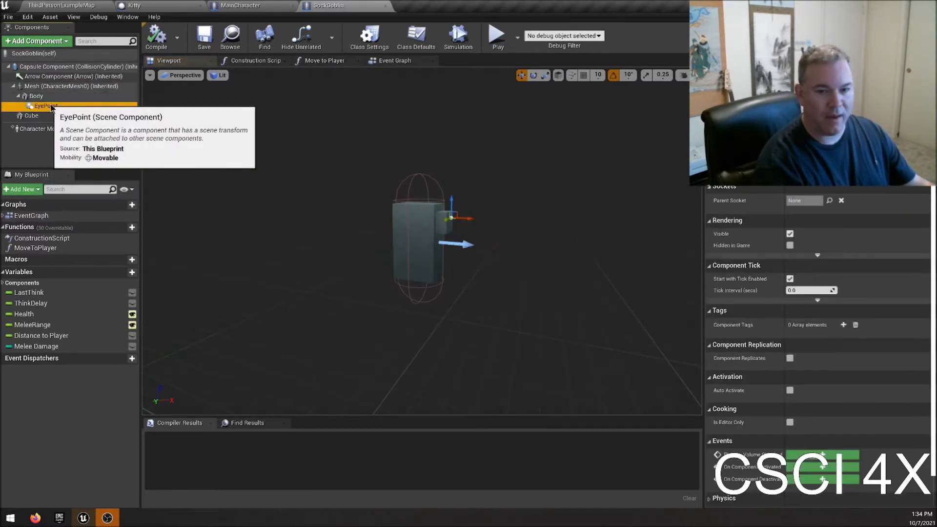
click(23, 116)
click(31, 96)
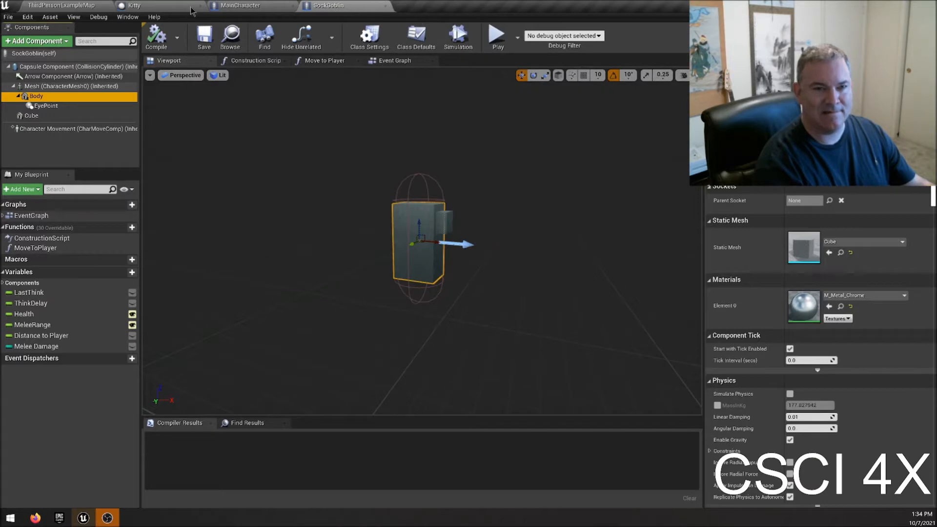
click(61, 5)
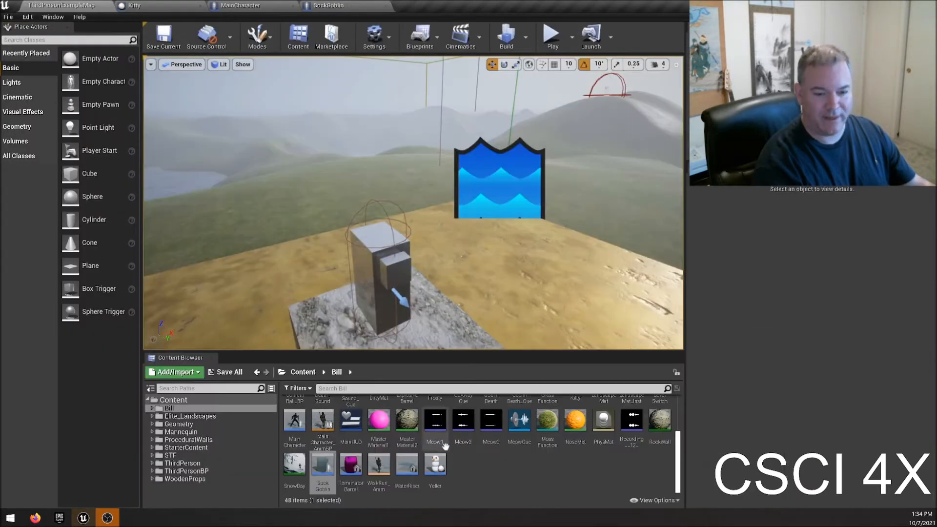
- Duplicate the SockGoblin blueprint in the Bill folder, keeping the suggested name for the copy
right_click(322, 466)
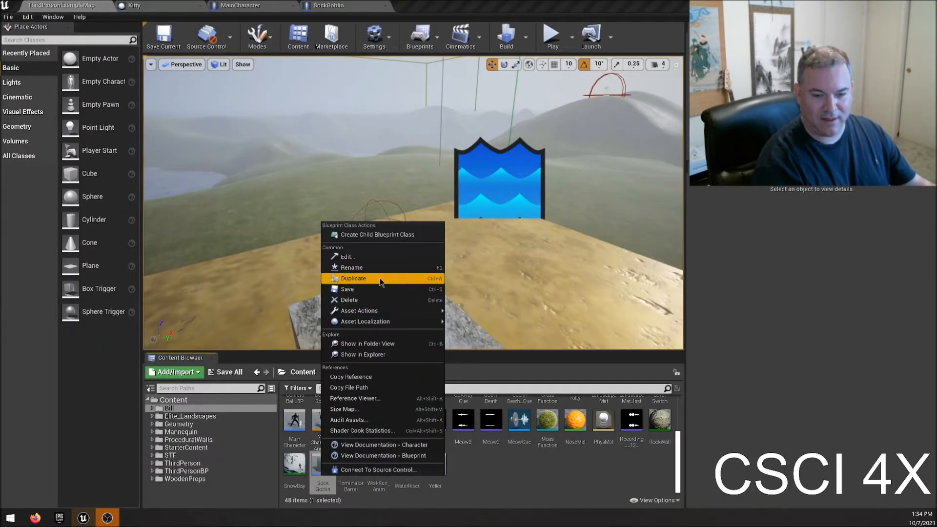
click(361, 279)
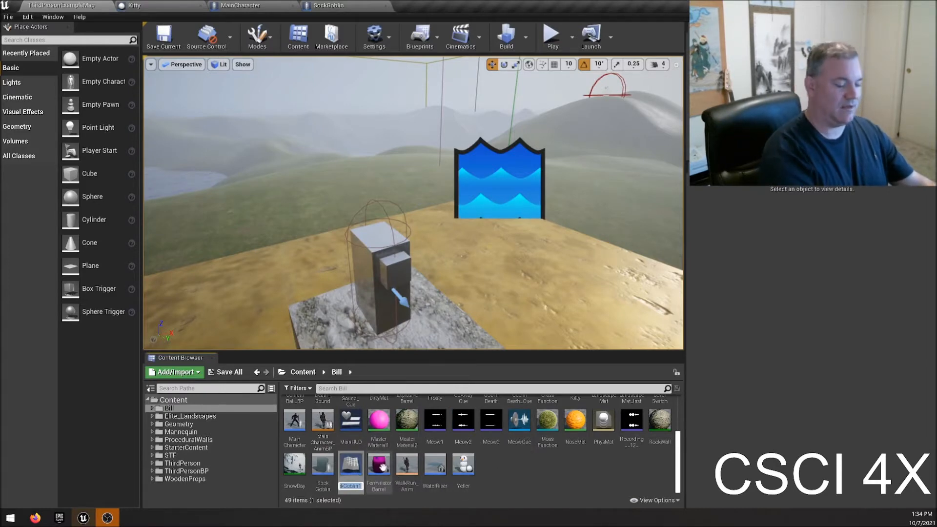
key(Return)
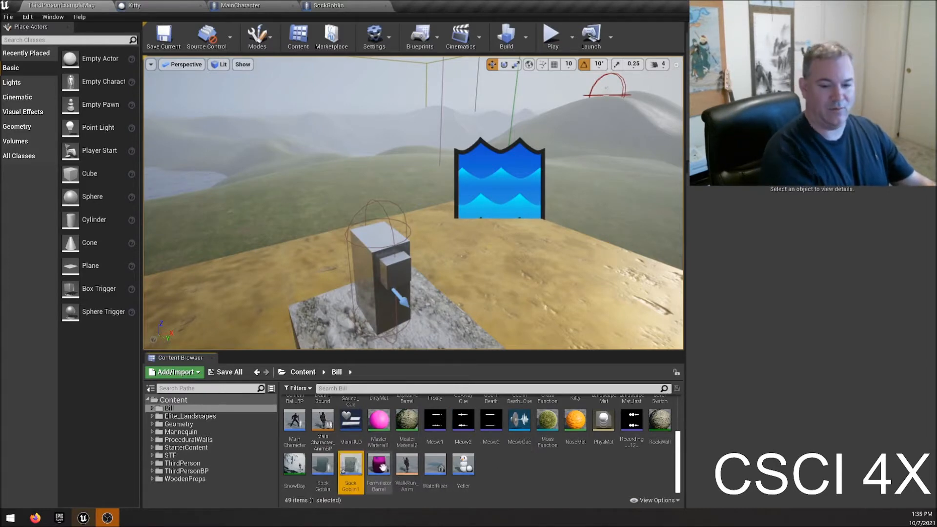
- In the original SockGoblin blueprint, detach EyePoint from Body and place it directly under the capsule component
click(314, 5)
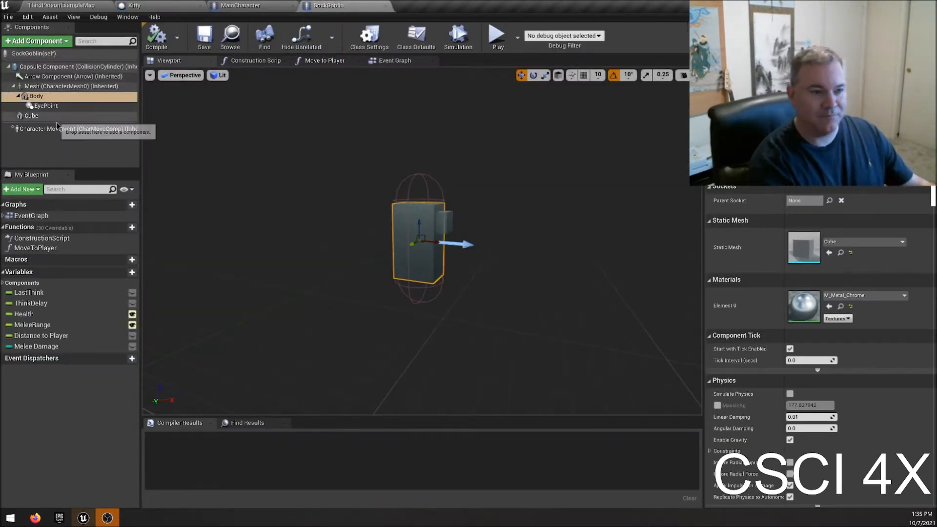
click(36, 107)
drag(36, 108, 33, 98)
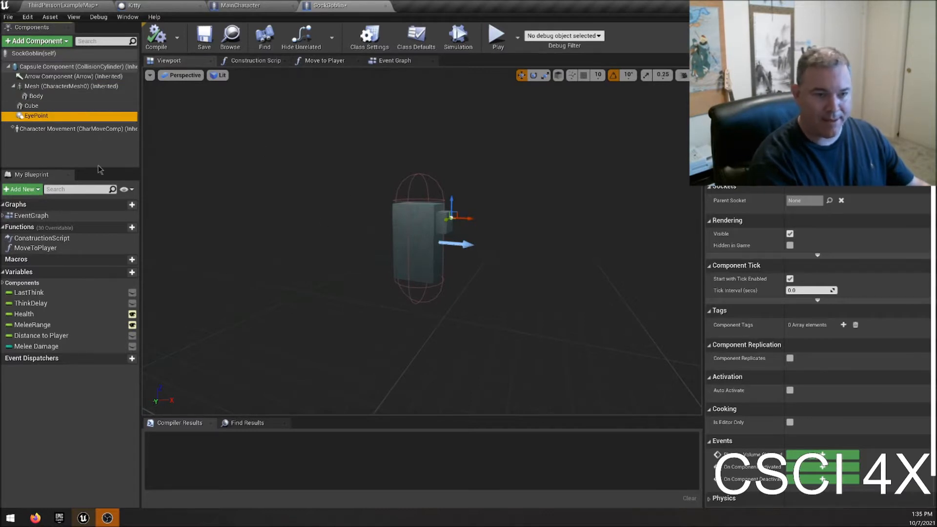
- Delete the Body and Cube placeholder meshes from the SockGoblin's components
click(36, 96)
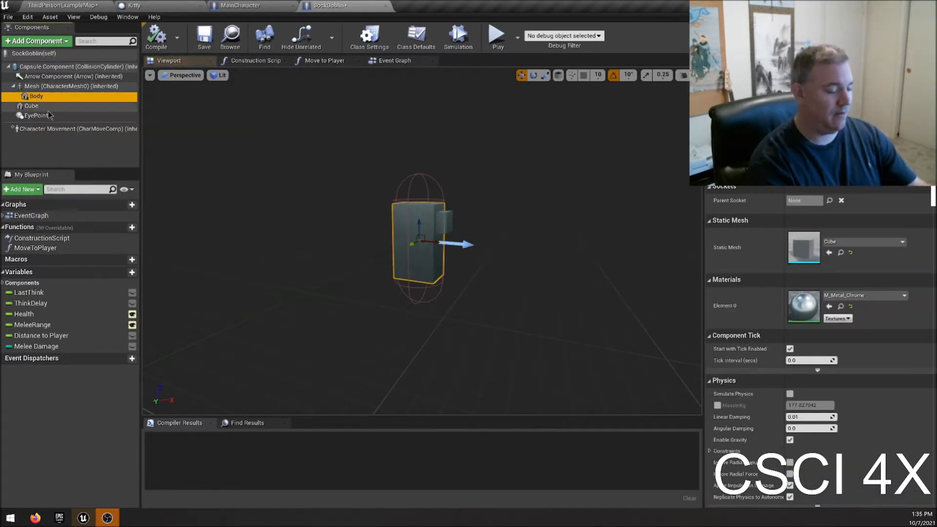
key(Delete)
click(46, 96)
key(Delete)
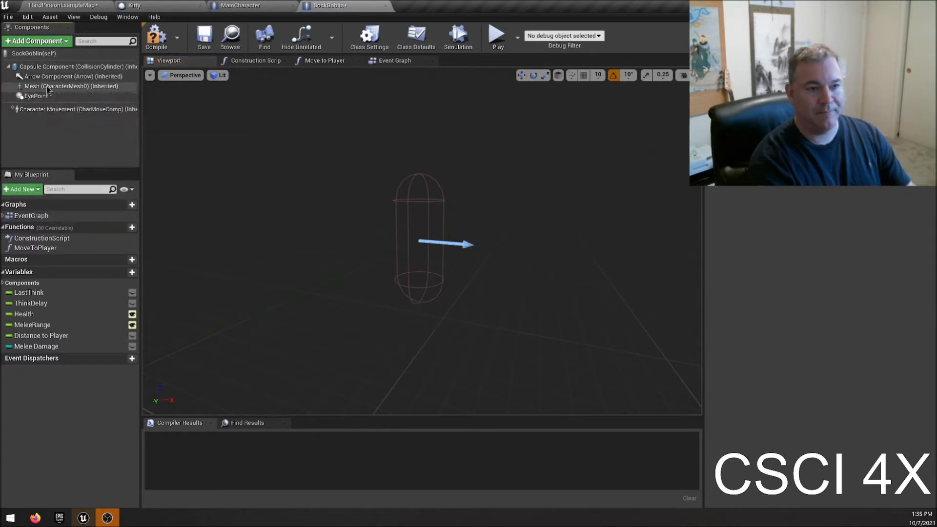
- Try SK_Mannequin as the skeletal mesh of the SockGoblin's inherited Mesh component, and undo the assignment
click(47, 87)
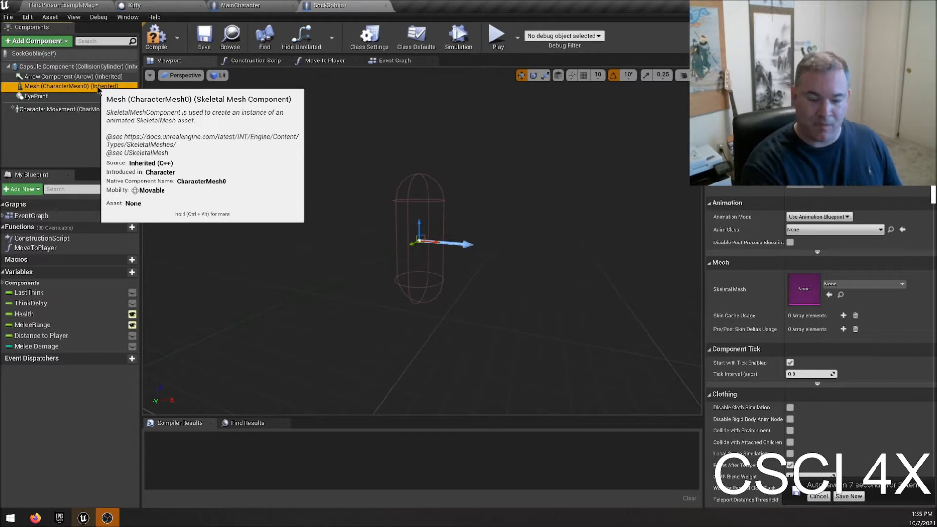
click(849, 496)
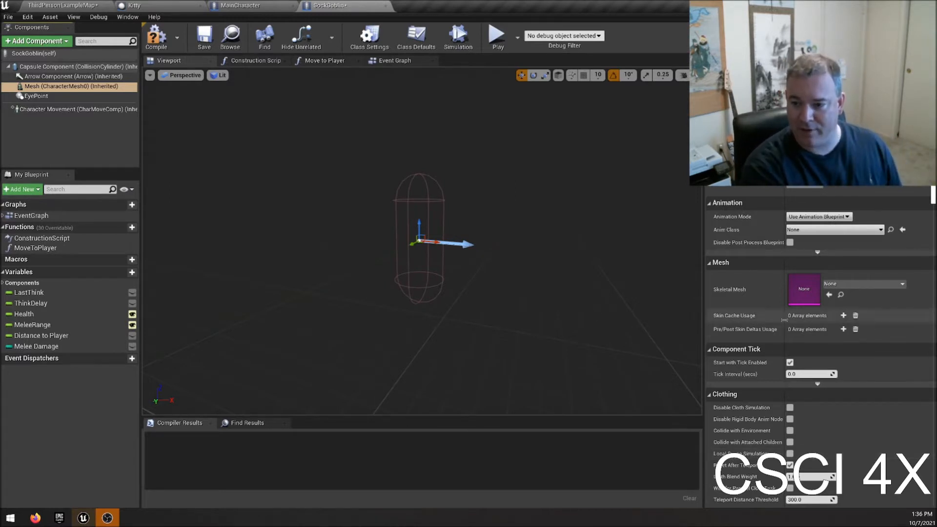
click(857, 284)
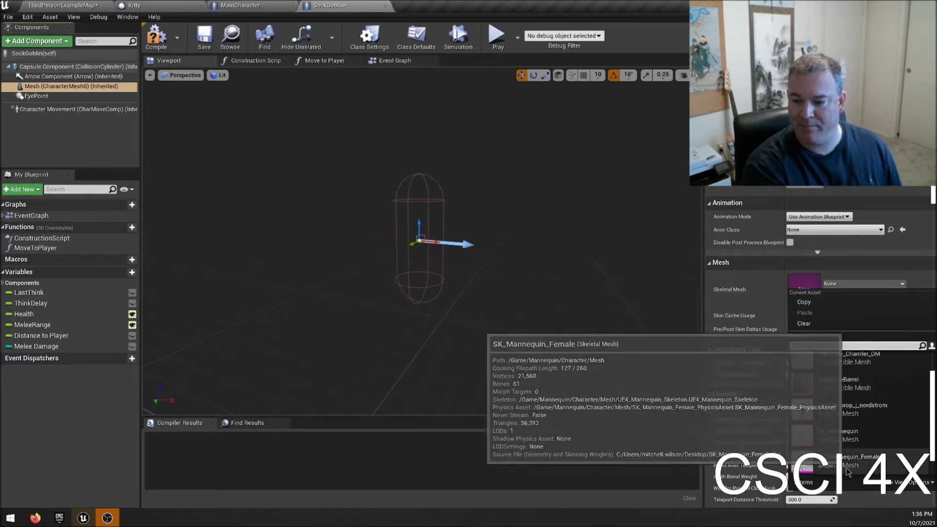
click(851, 436)
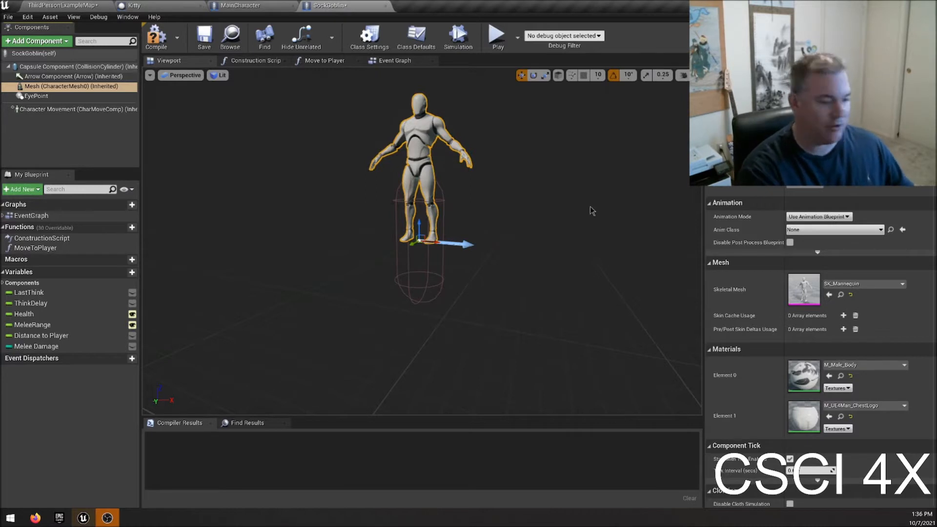
key(ctrl+z)
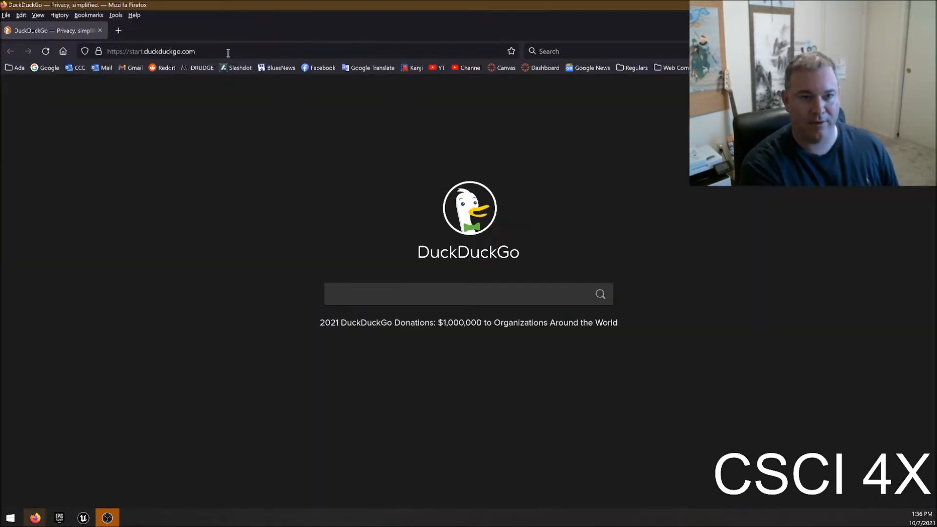
- Switch to Firefox, open mixamo.com and go to its log-in
click(228, 52)
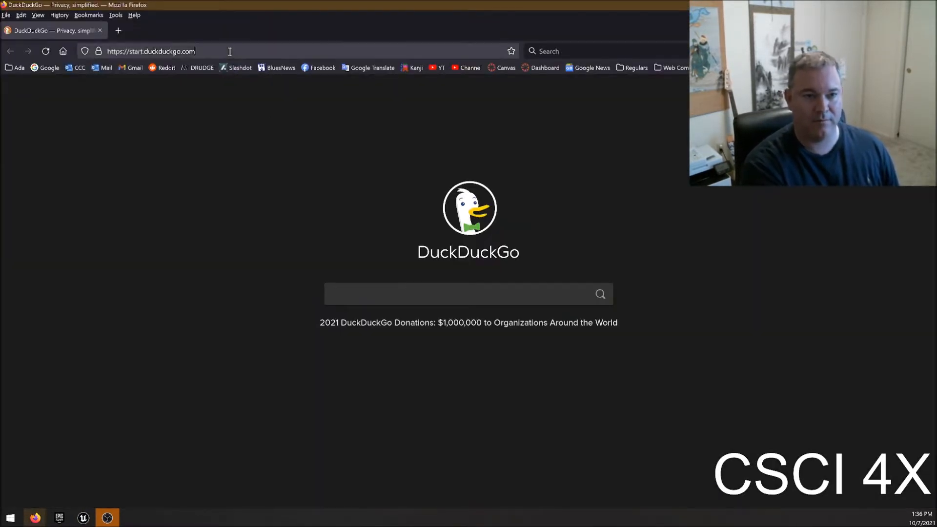
text(mixamo.com/)
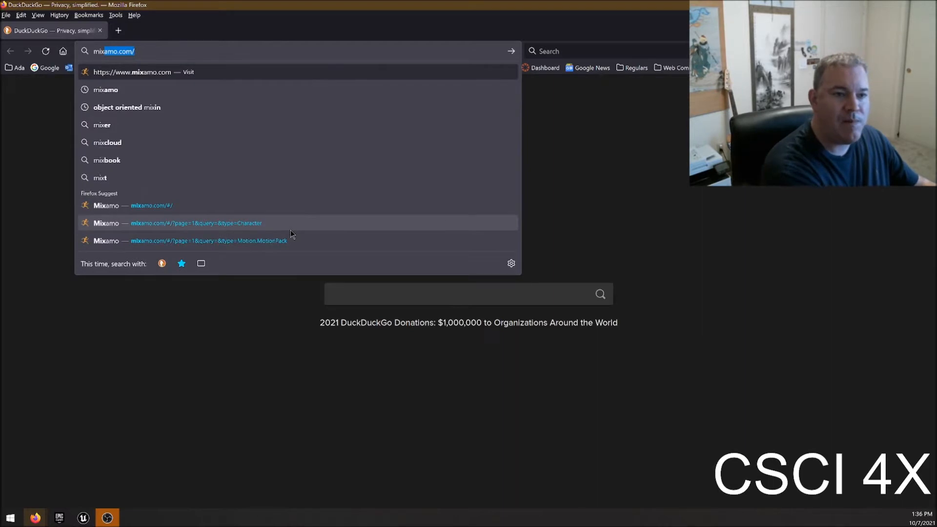
key(Return)
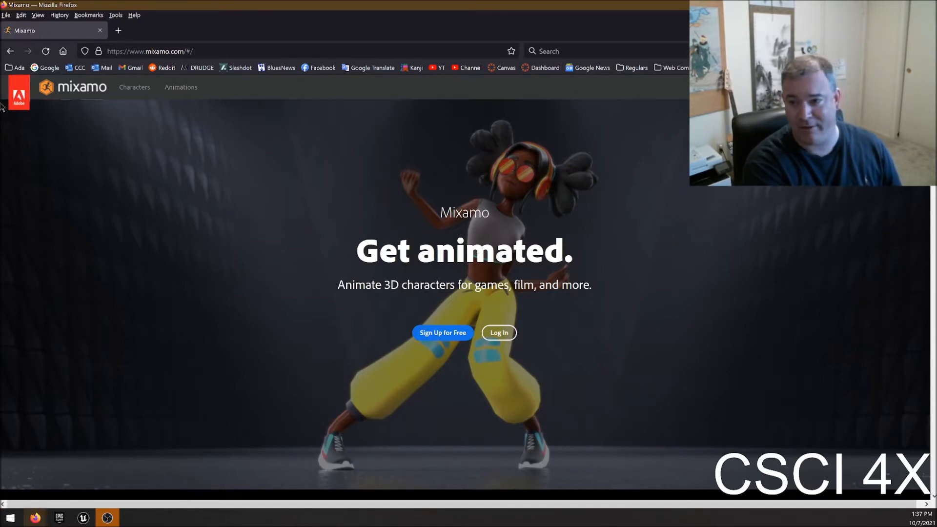
click(496, 340)
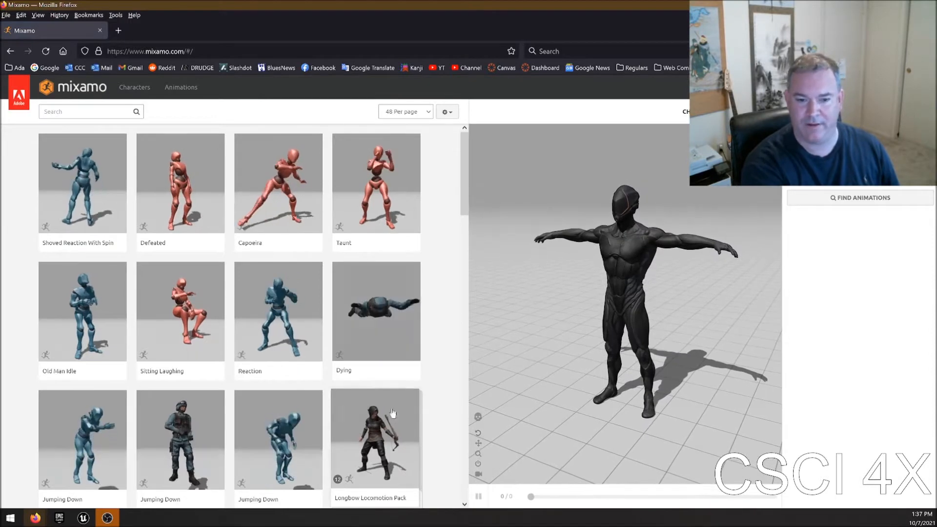
- Look over Mixamo's animation thumbnails and switch to the character collection
scroll(303, 306, down, 5)
scroll(303, 306, up, 4)
scroll(707, 192, up, 2)
scroll(707, 191, down, 2)
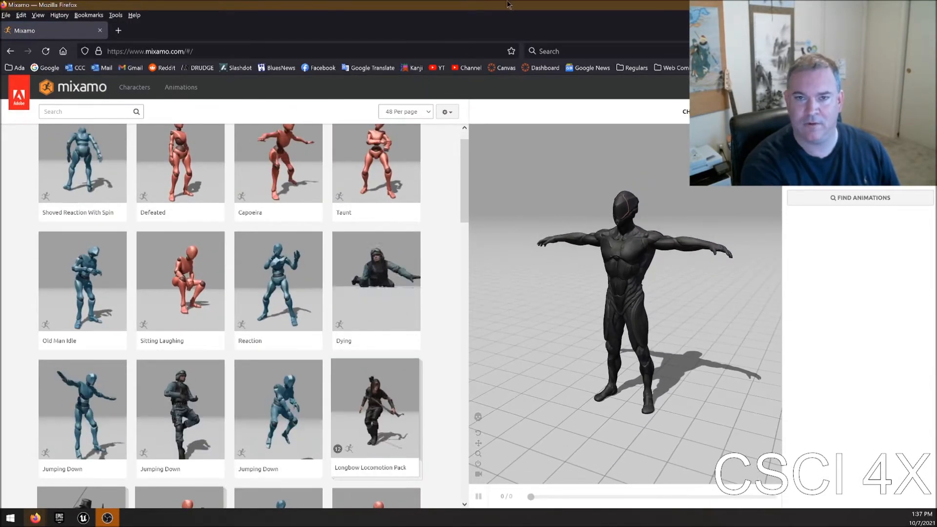
click(135, 88)
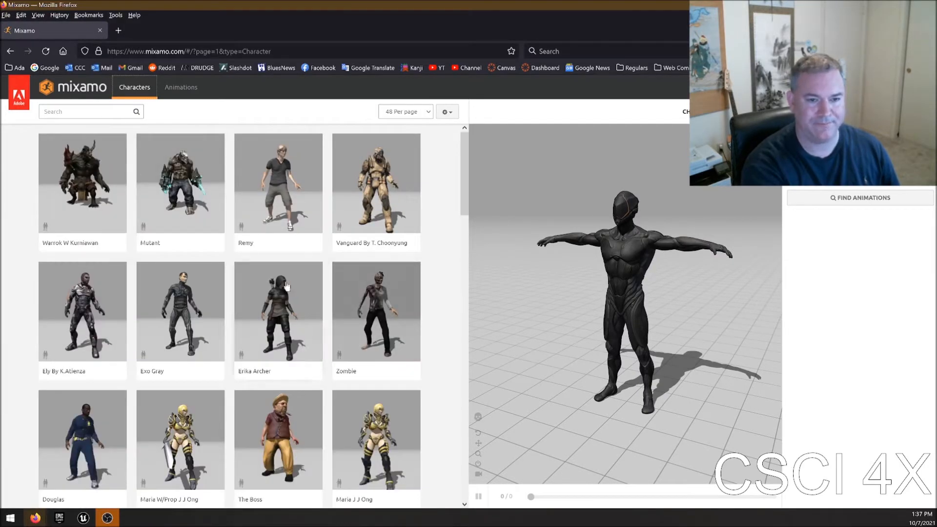
- Browse the first page of characters and preview Vampire A Lusth and Amy
scroll(318, 332, down, 3)
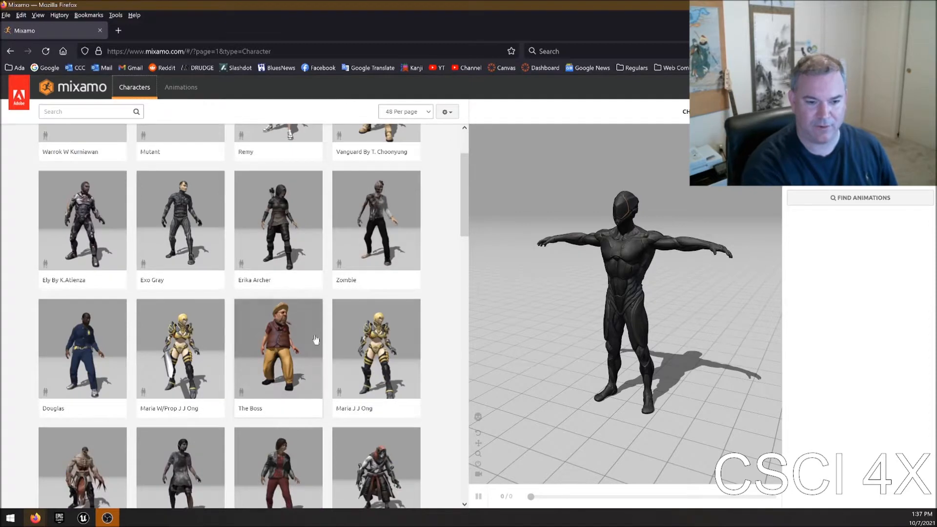
scroll(245, 359, down, 1)
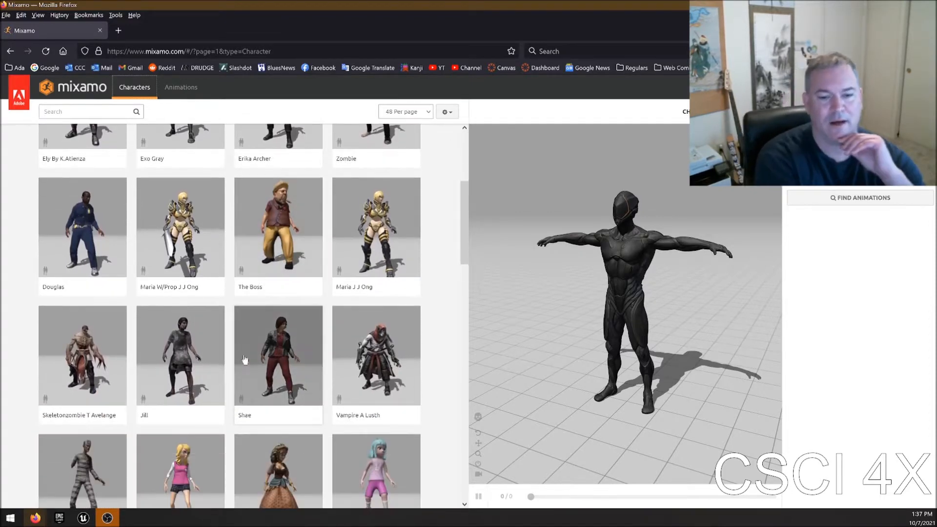
click(379, 348)
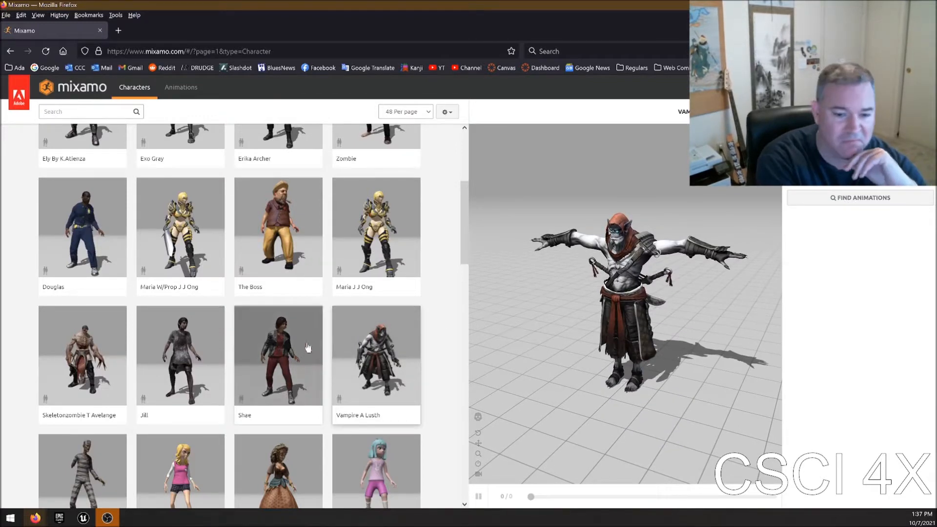
scroll(308, 349, down, 3)
click(386, 320)
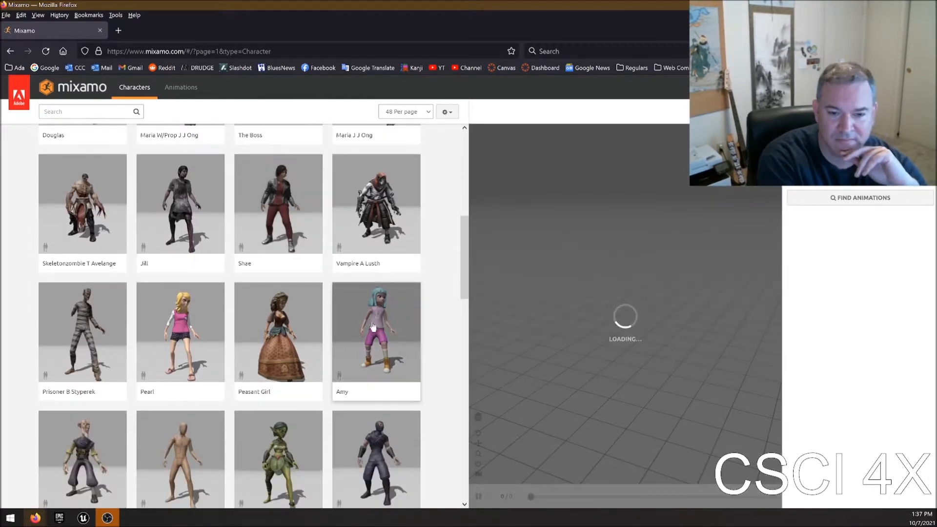
- Preview the Maw J Laygo and Kaya characters, viewing Kaya from another angle
scroll(285, 348, down, 3)
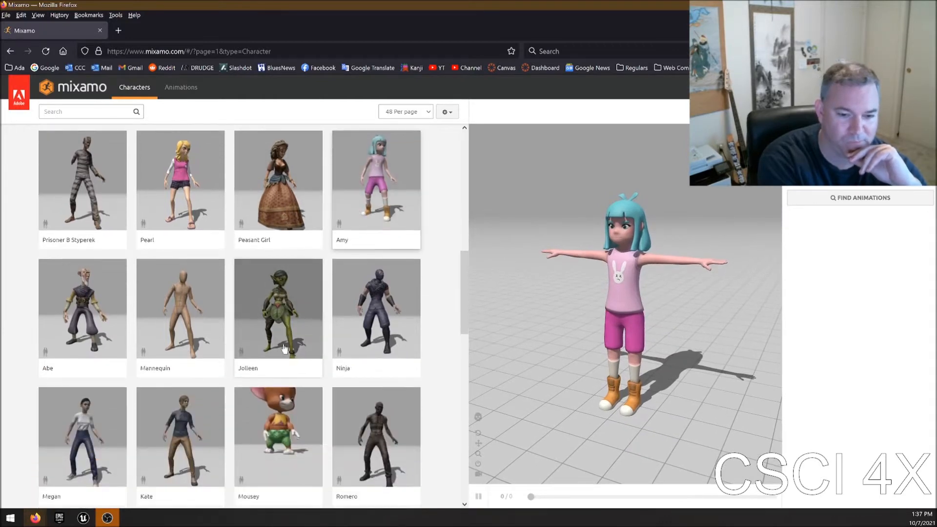
scroll(285, 348, down, 5)
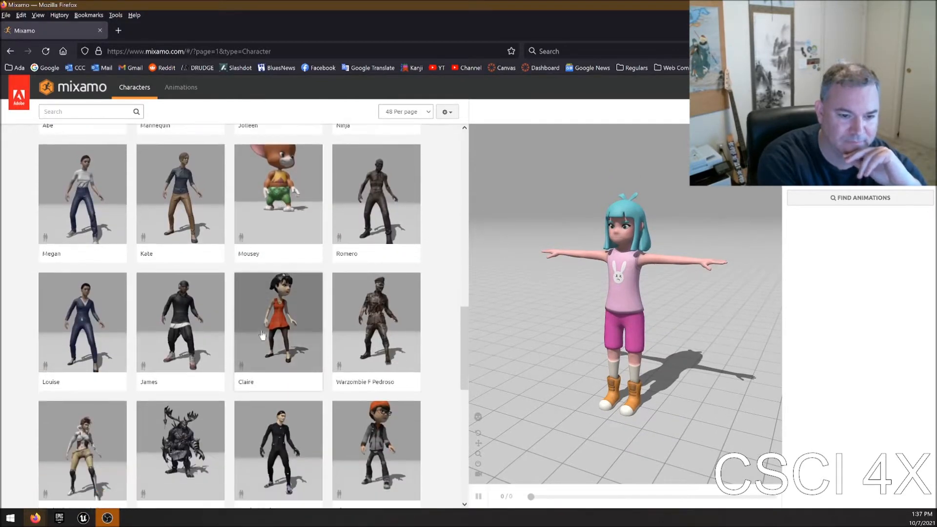
scroll(245, 351, down, 1)
click(177, 377)
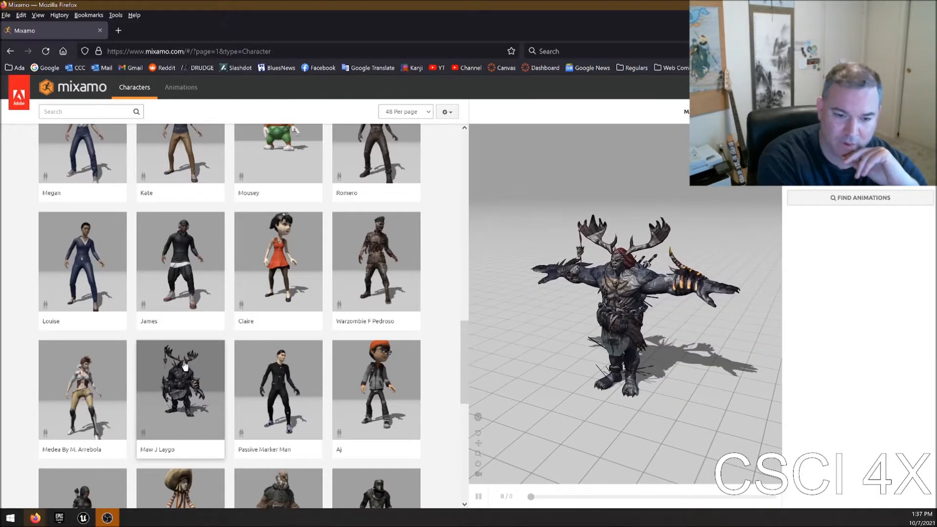
scroll(185, 366, down, 3)
click(183, 290)
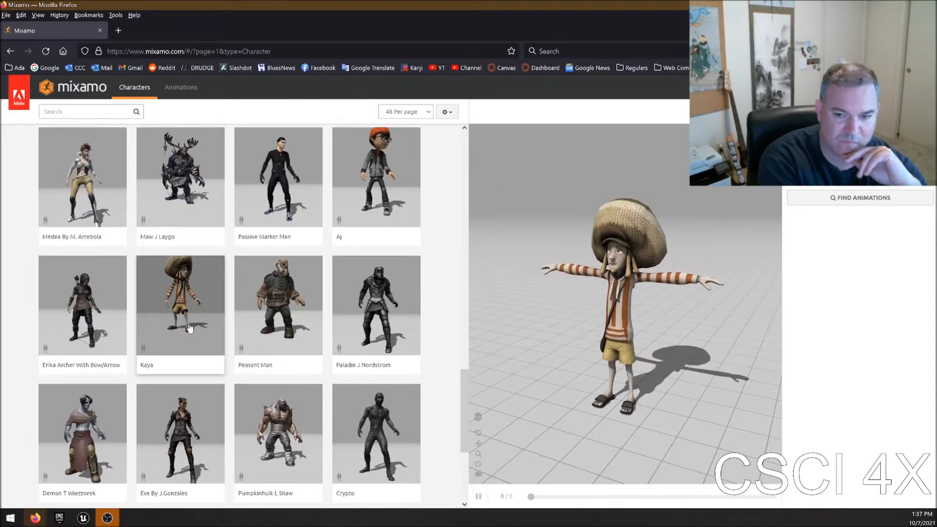
scroll(189, 324, down, 1)
scroll(630, 326, up, 2)
mouse_move(620, 333)
mouse_down()
mouse_move(494, 335)
mouse_move(687, 347)
mouse_move(610, 344)
mouse_up()
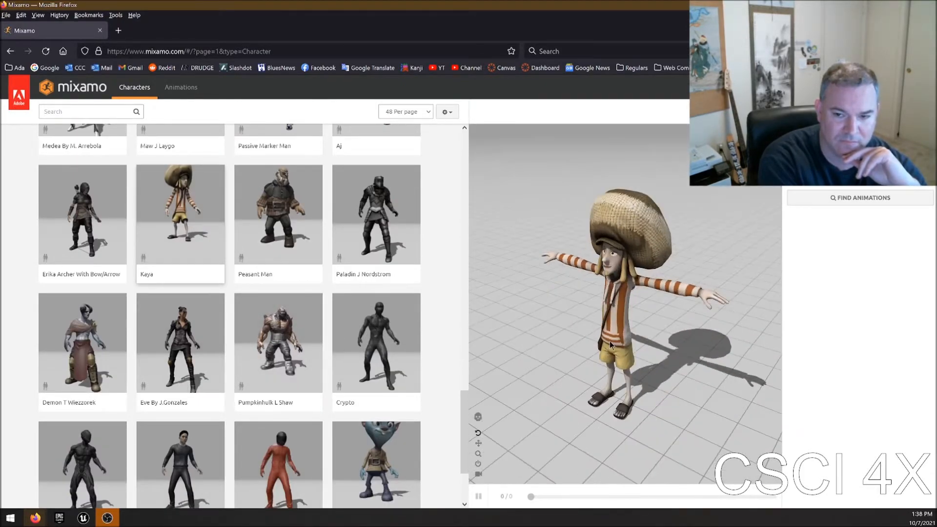
- Preview the Doozy character at the end of the first page and rotate around it
scroll(277, 371, down, 1)
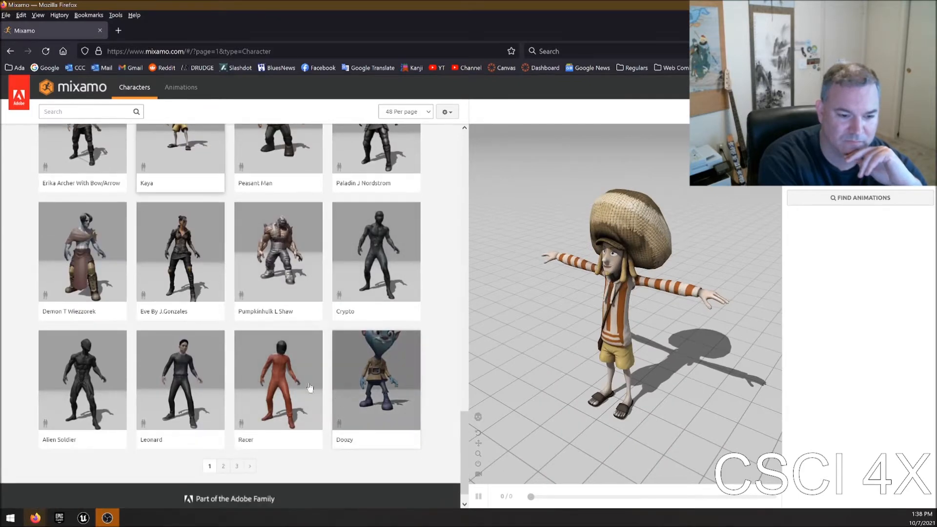
click(387, 369)
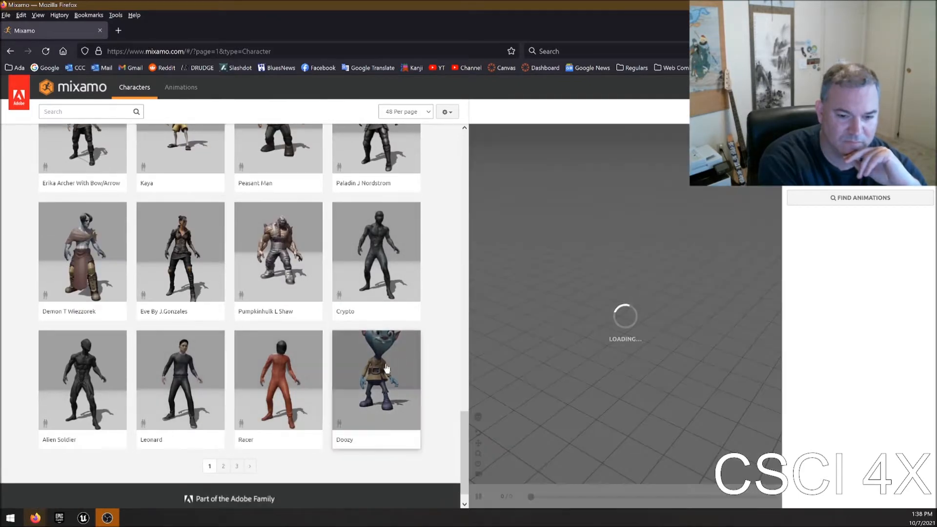
mouse_move(562, 310)
mouse_down()
mouse_move(666, 300)
mouse_move(563, 308)
mouse_move(656, 311)
mouse_move(547, 328)
mouse_move(614, 305)
mouse_move(575, 297)
mouse_up()
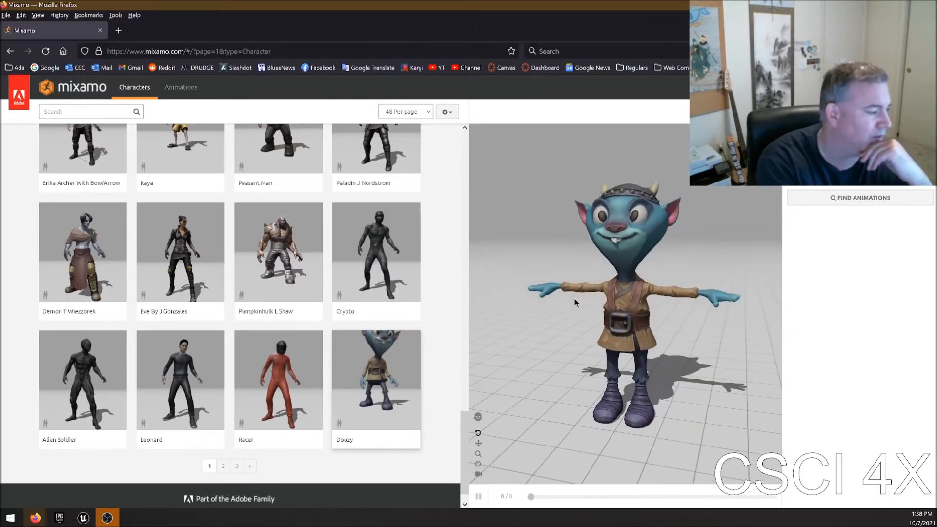
- Go to page 2 of the characters and preview Uriel A Plotexia
click(223, 466)
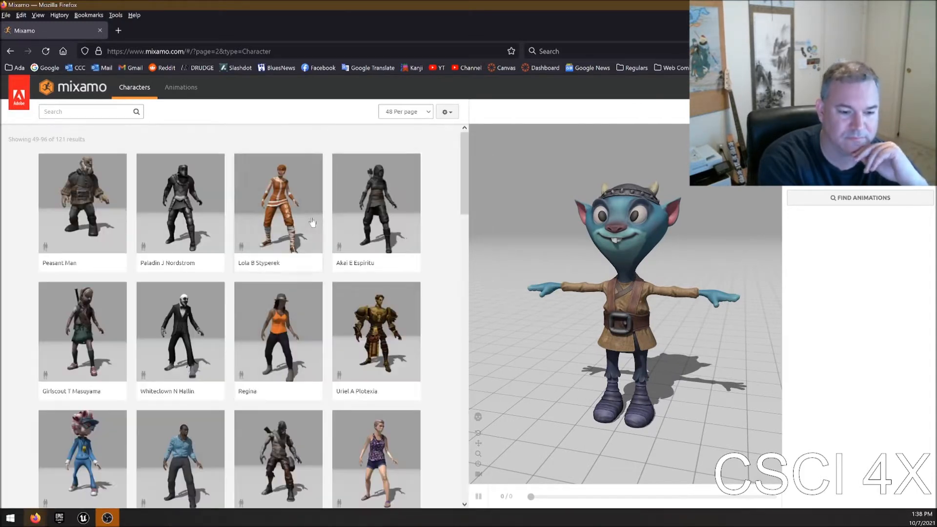
click(382, 311)
drag(619, 324, 598, 329)
- Browse further down page 2 and preview the Timmy and Parasite L Starkie characters
scroll(337, 374, down, 4)
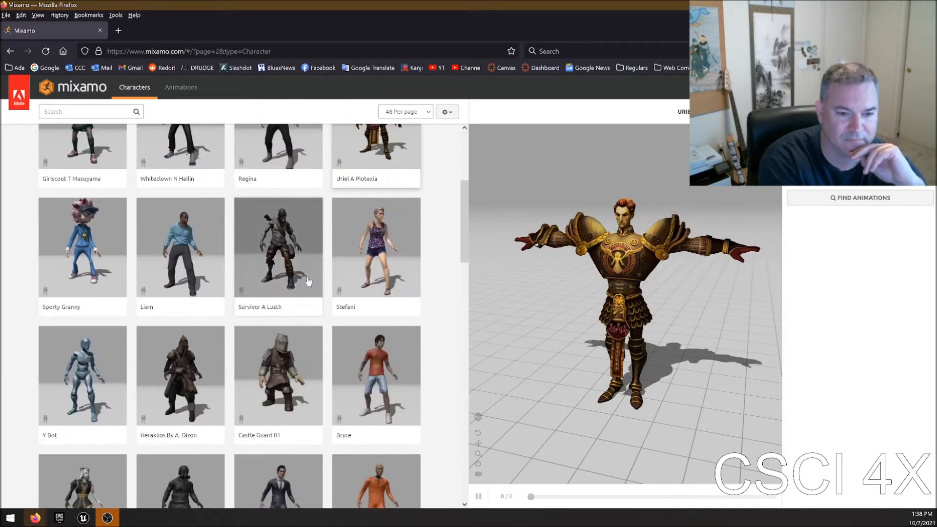
scroll(266, 273, down, 10)
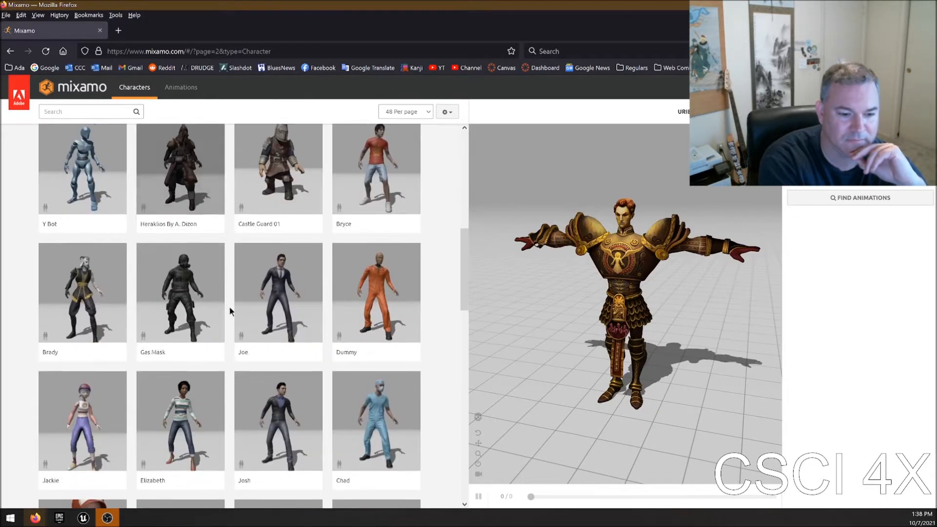
click(78, 254)
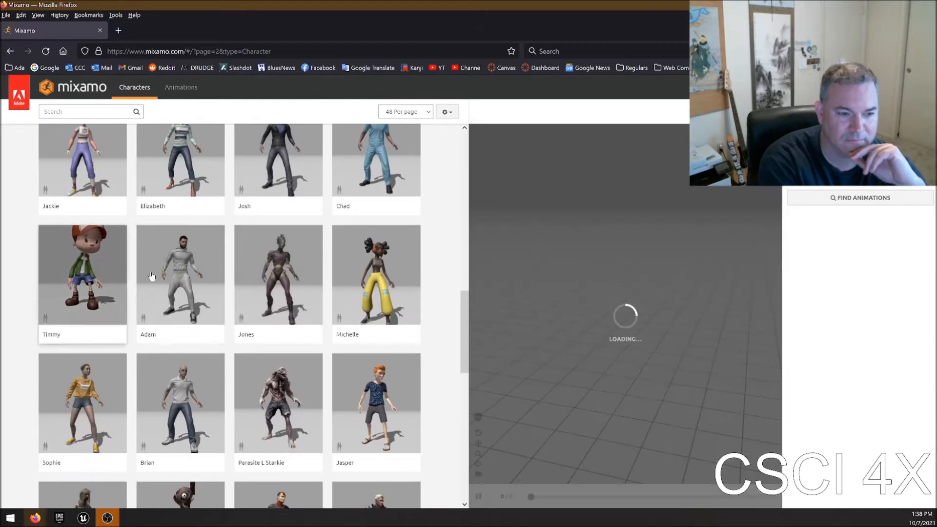
scroll(278, 302, down, 2)
click(278, 287)
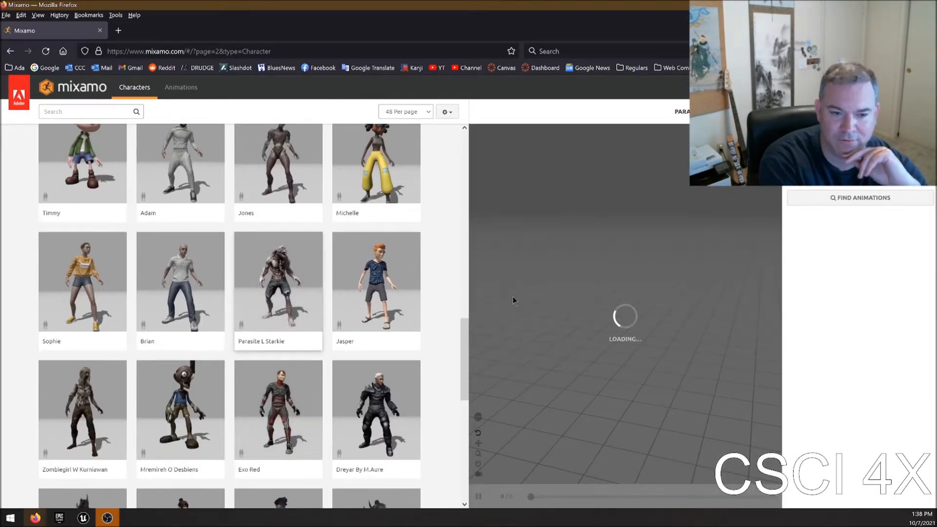
- View the Parasite L Starkie character from another angle and preview the Big Vegas character further down page 2
drag(619, 293, 547, 317)
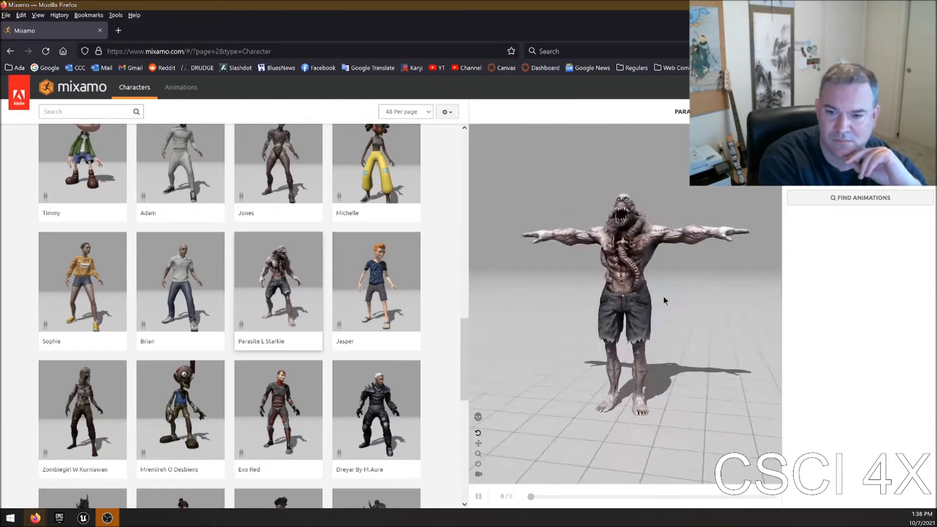
scroll(317, 351, down, 3)
scroll(307, 357, down, 4)
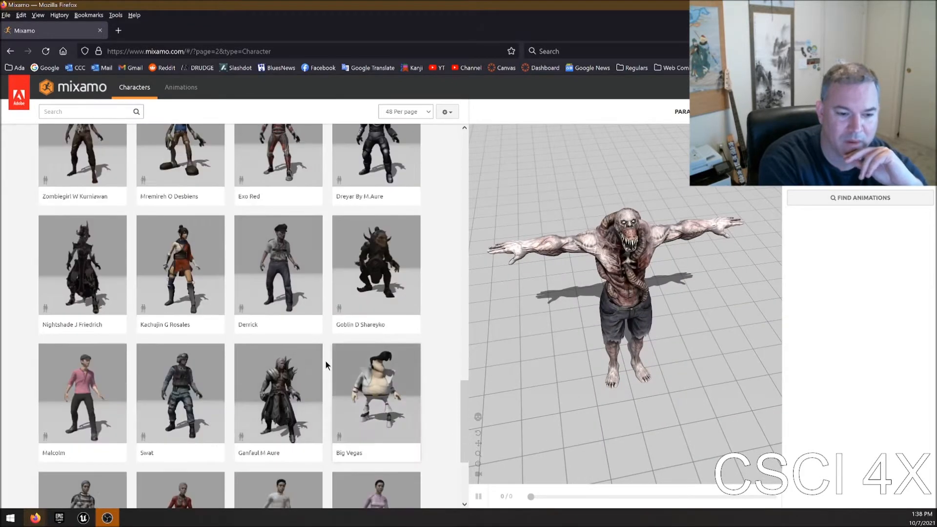
click(388, 220)
drag(592, 341, 516, 335)
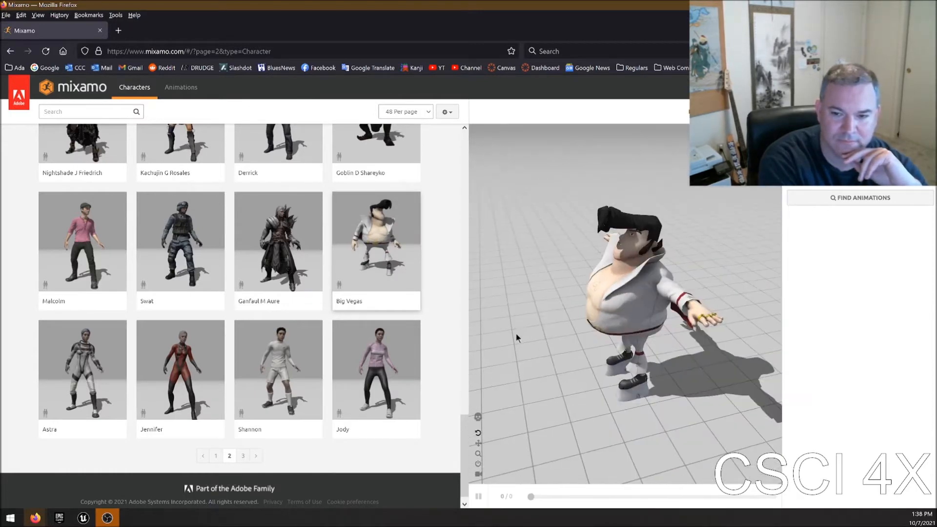
- Go to page 3 of the characters and preview the Ortiz character
click(243, 456)
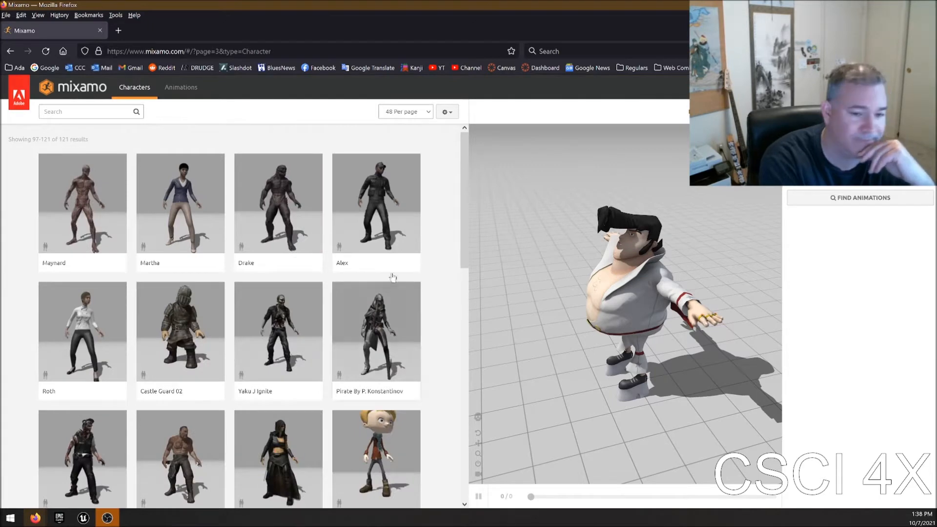
scroll(266, 300, down, 4)
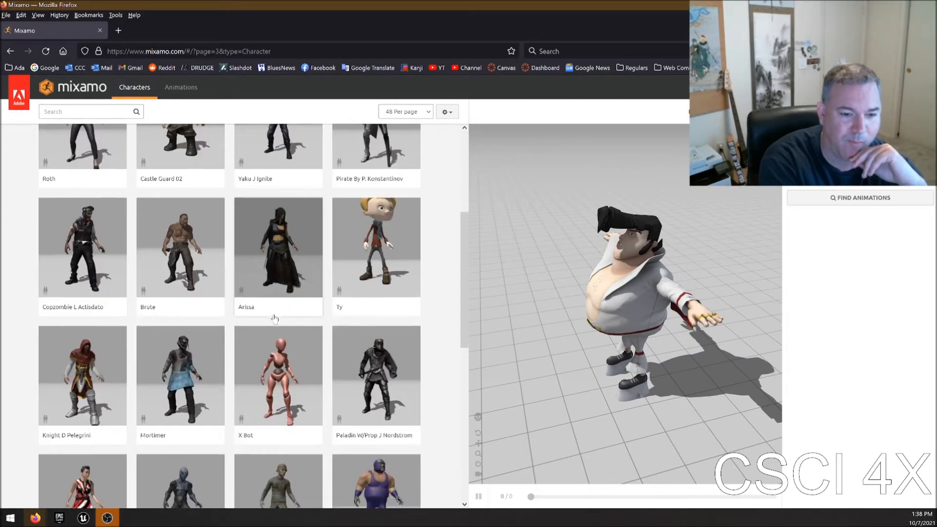
scroll(342, 310, down, 3)
click(381, 305)
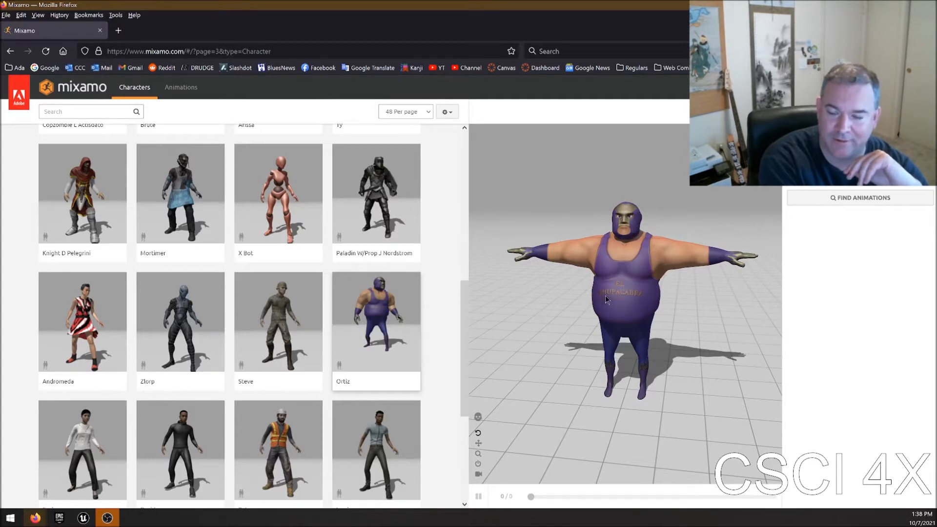
- Preview the Zlorp character from a slightly rotated angle and look through the remaining characters on page 3
scroll(255, 374, down, 5)
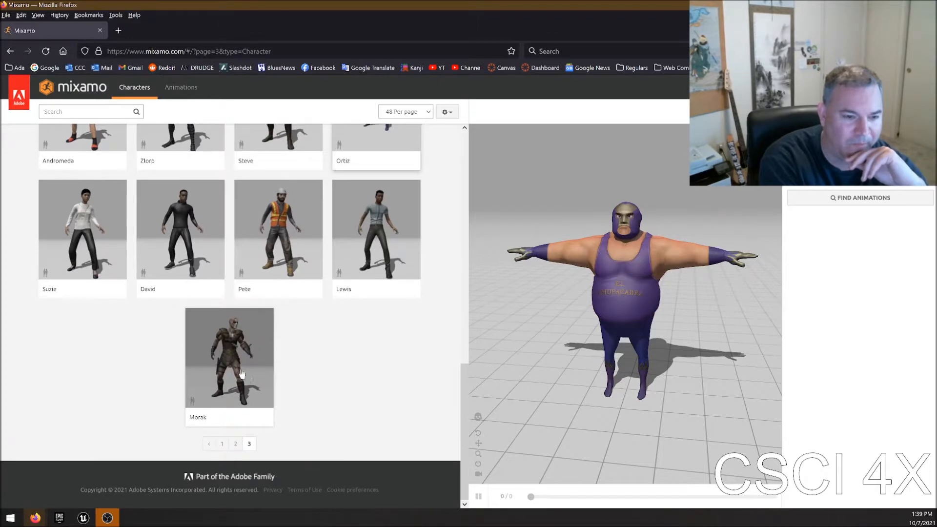
scroll(251, 388, up, 4)
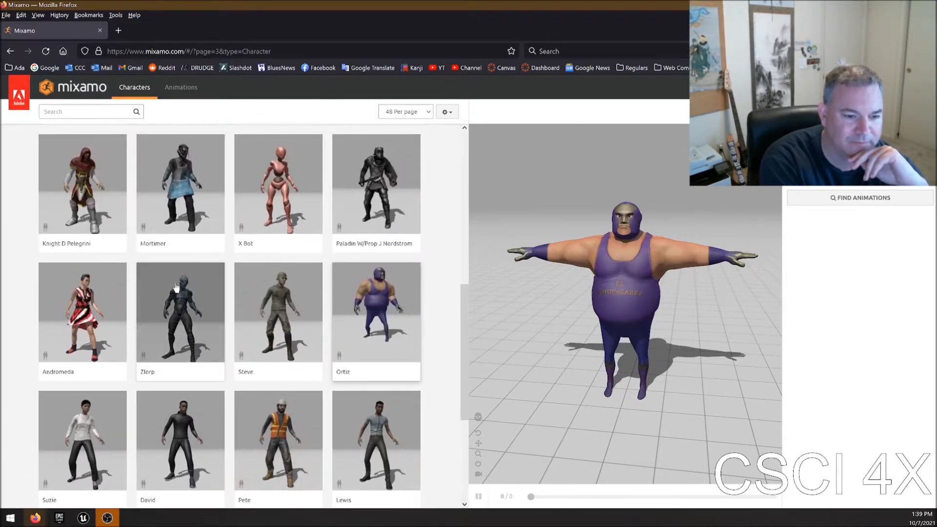
click(199, 325)
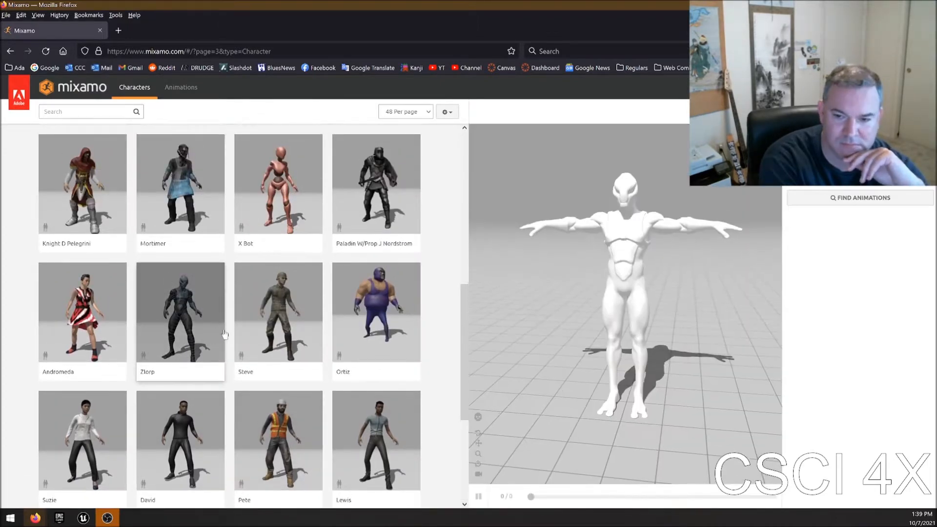
mouse_move(587, 326)
mouse_down()
mouse_move(666, 323)
mouse_move(599, 326)
mouse_up()
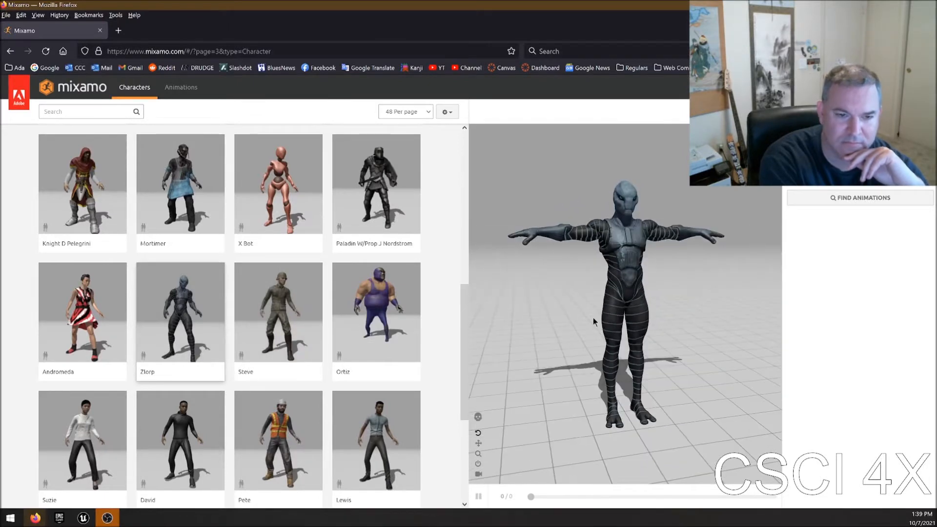
scroll(209, 337, down, 2)
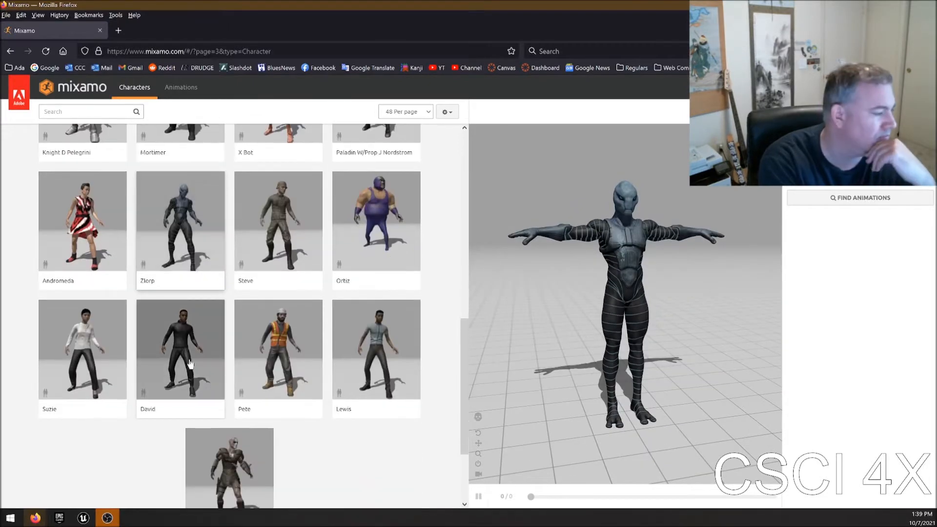
scroll(265, 417, down, 3)
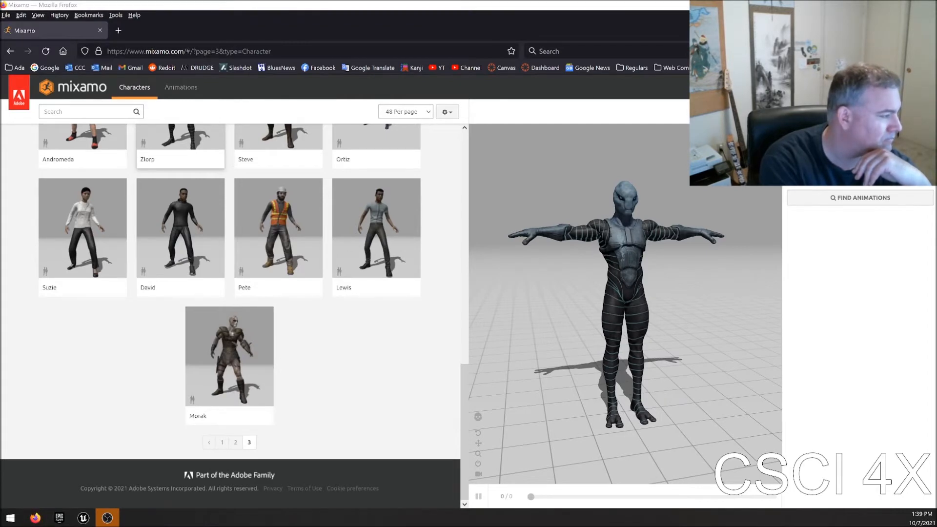
- Return to page 1 of the characters and preview the Mousey character, rotating around it
click(222, 442)
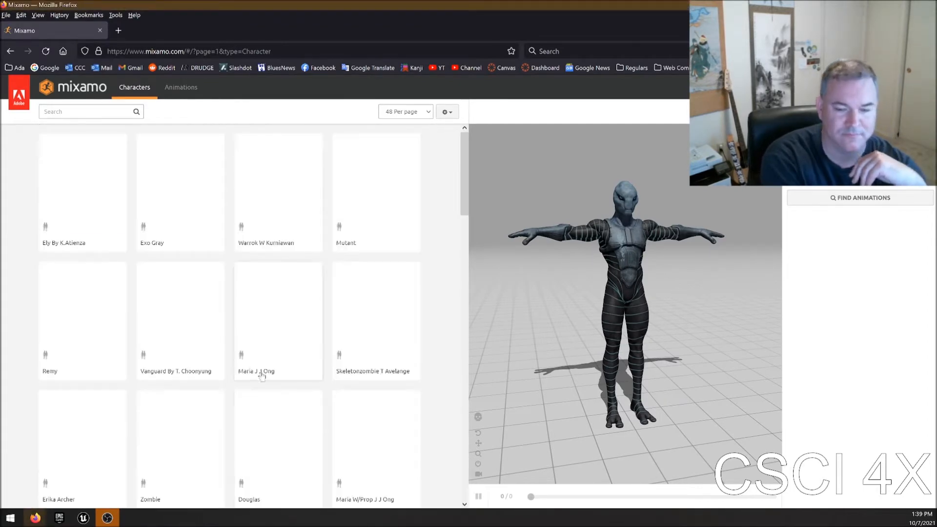
scroll(322, 320, down, 2)
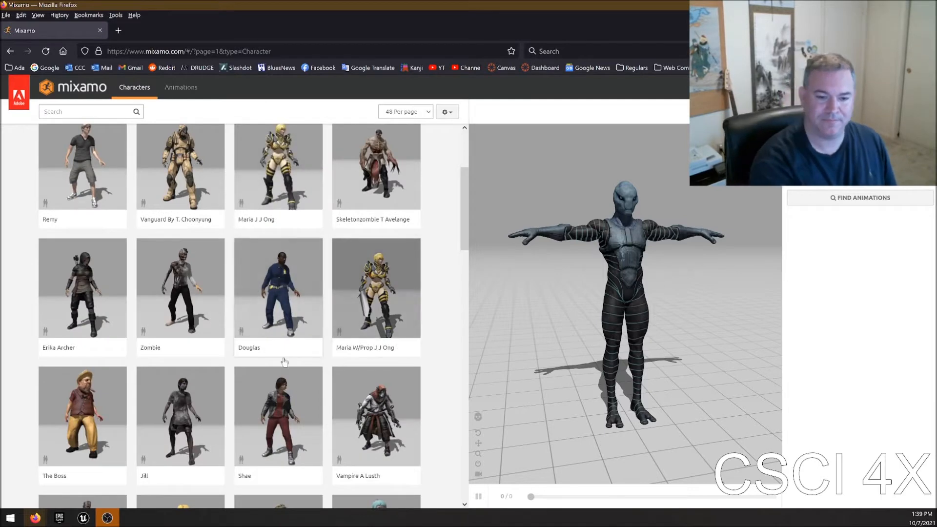
scroll(330, 374, down, 15)
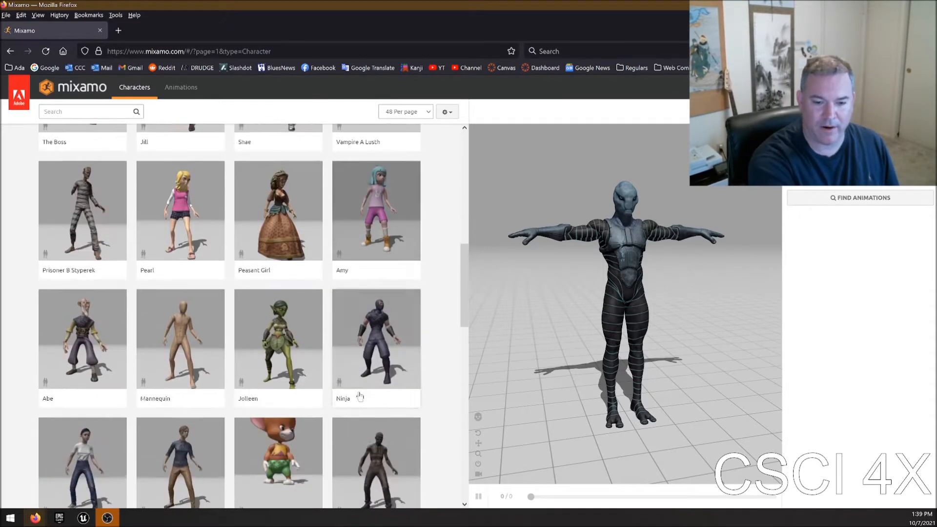
click(288, 201)
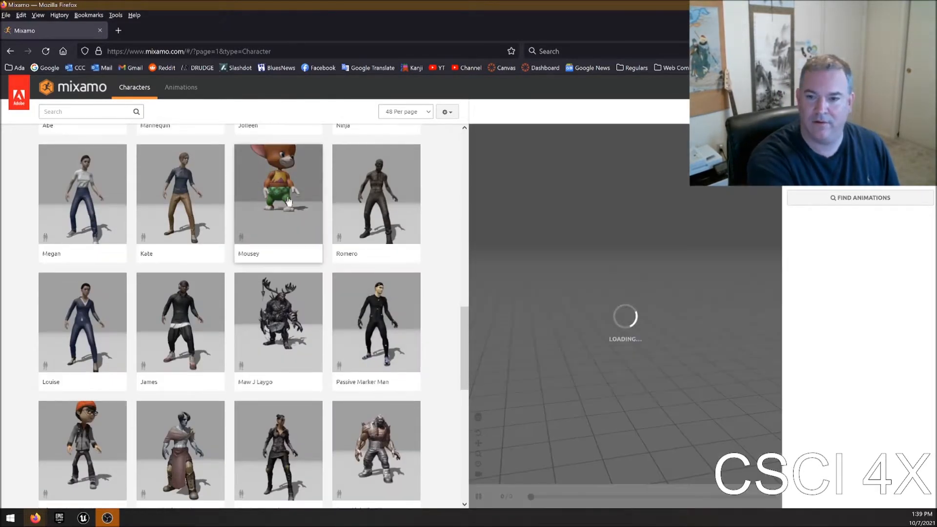
mouse_move(680, 411)
mouse_down()
mouse_move(600, 387)
mouse_move(667, 410)
mouse_up()
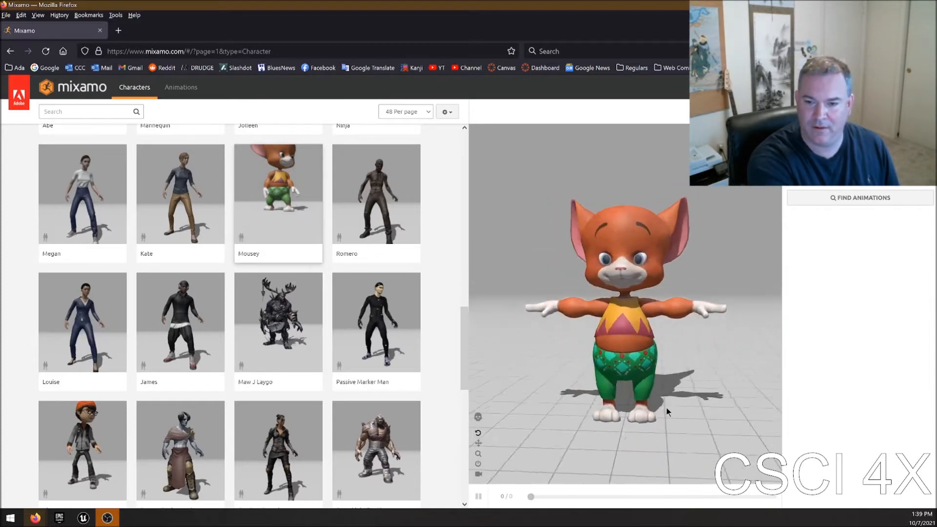
- Preview the Medea By M. Arrebola character at the end of page 1
scroll(262, 388, down, 14)
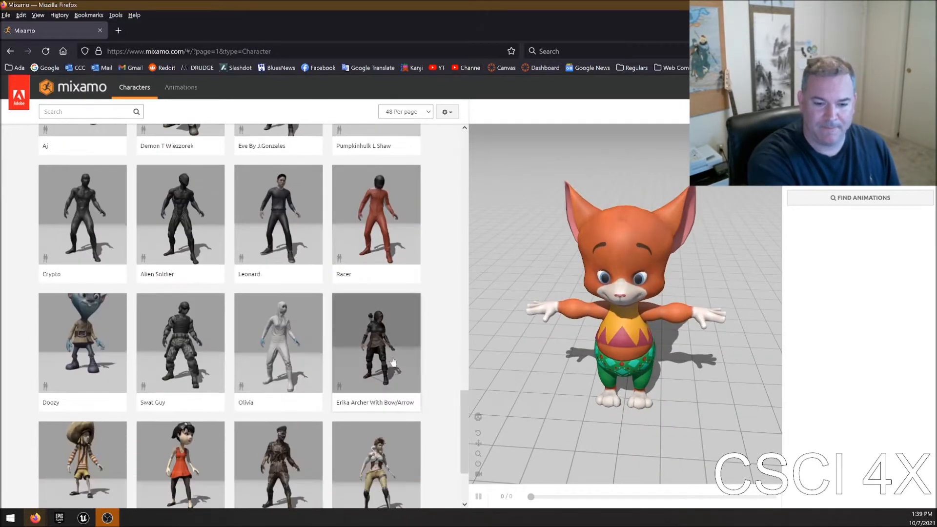
scroll(393, 361, down, 3)
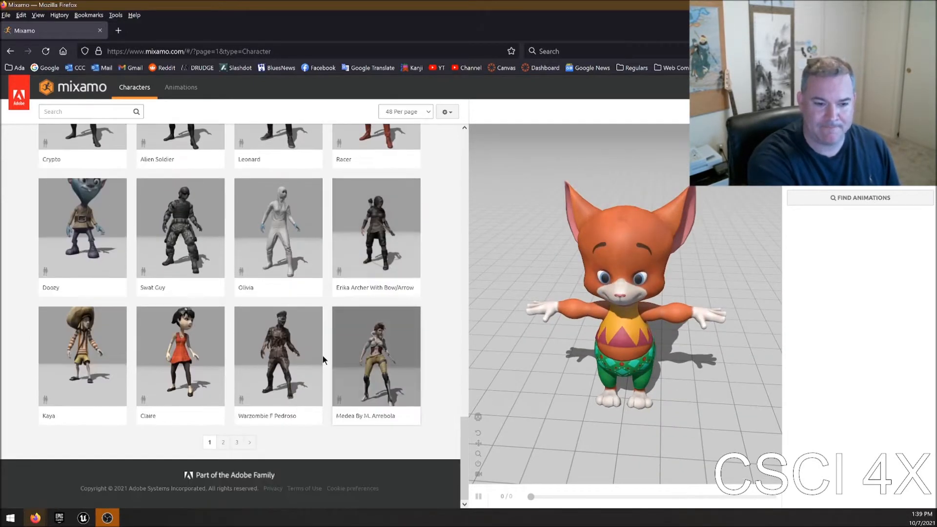
click(390, 362)
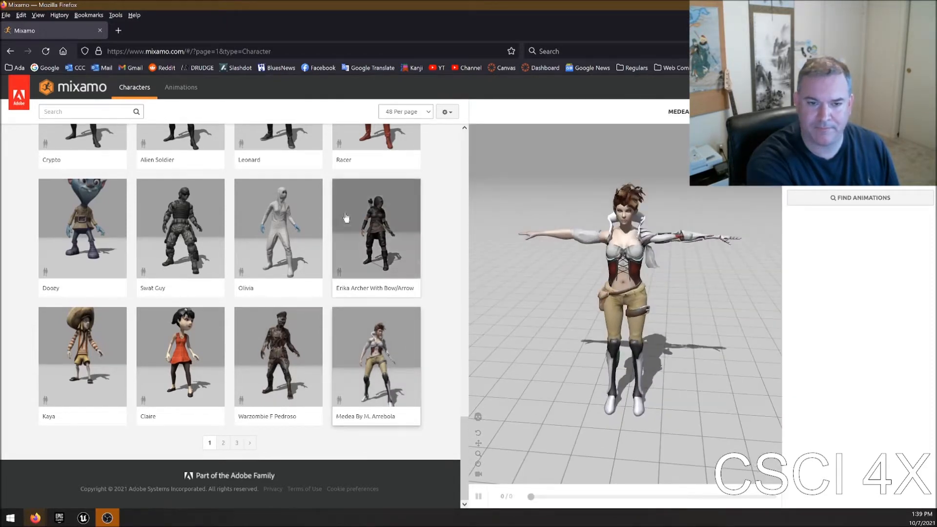
- Review the characters on page 1 again, then select the Doozy character and view it from another angle
scroll(351, 224, up, 10)
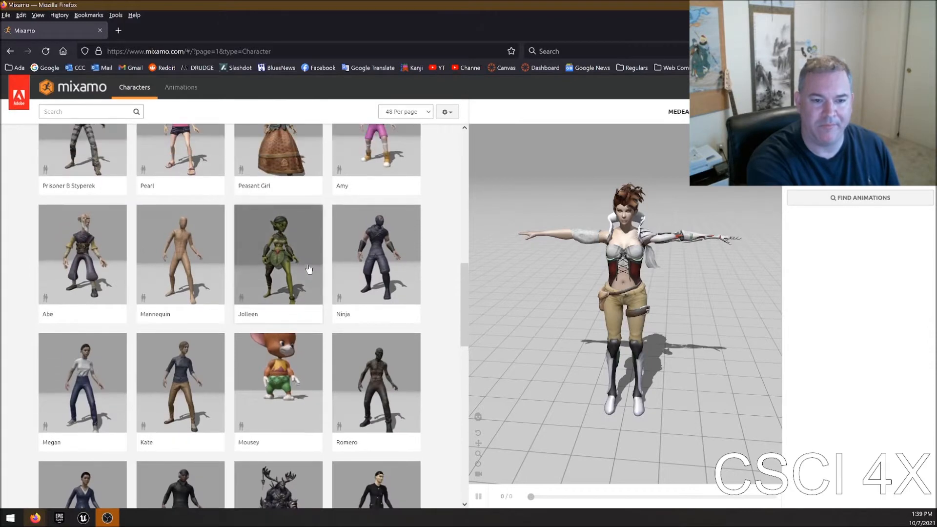
scroll(272, 270, up, 10)
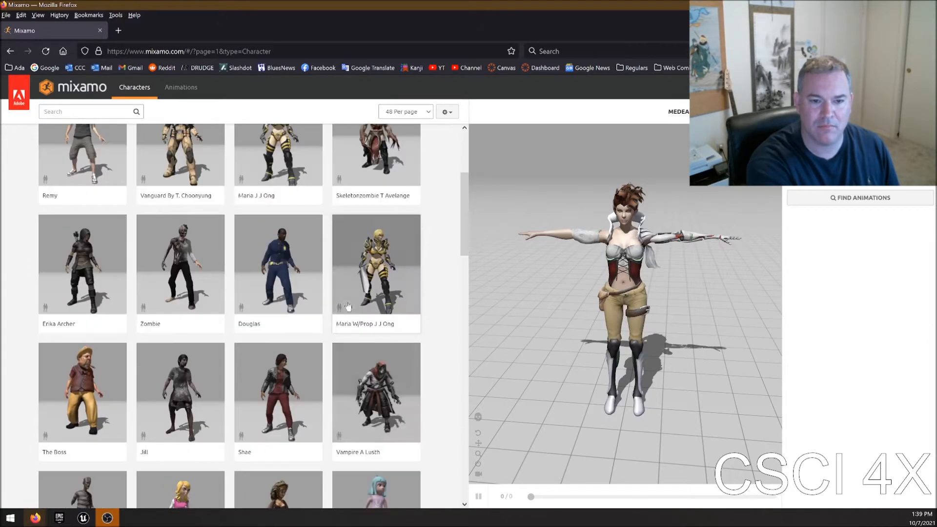
scroll(334, 321, up, 1)
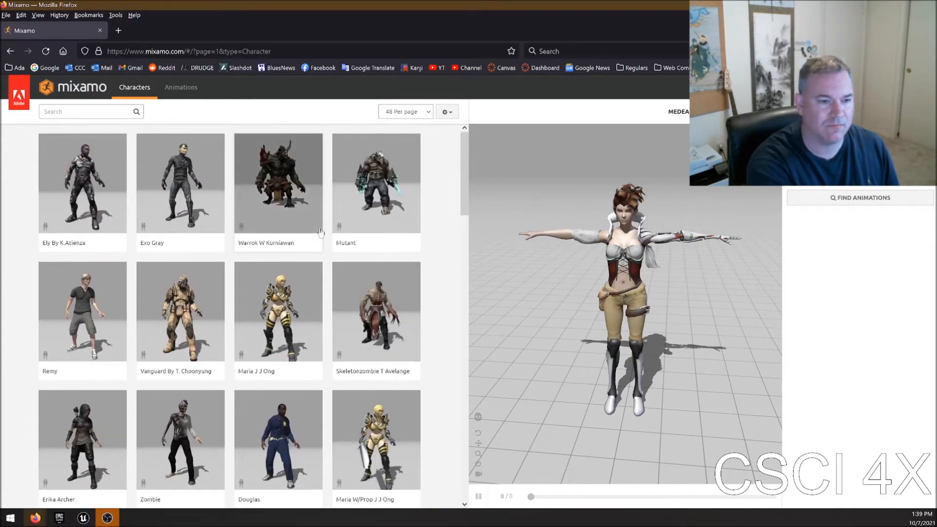
scroll(383, 253, down, 9)
scroll(318, 299, down, 6)
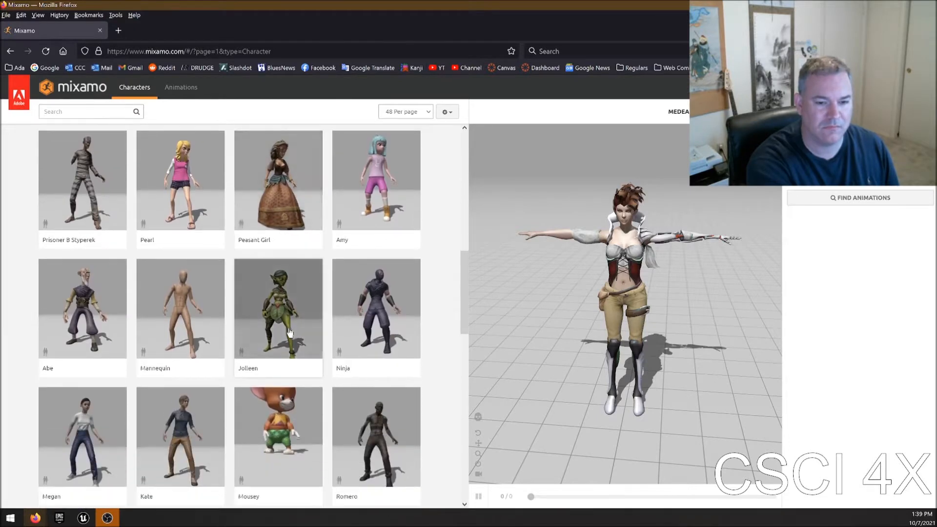
scroll(347, 315, down, 7)
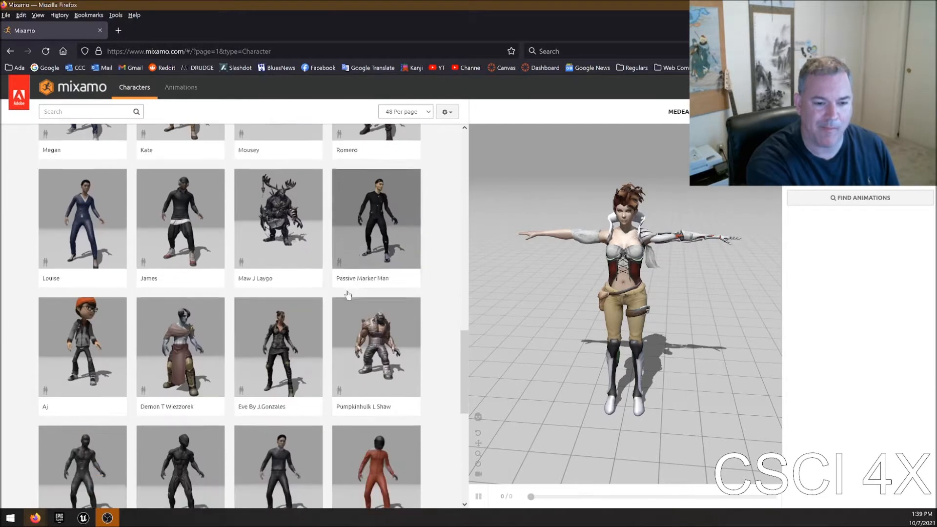
scroll(337, 278, down, 3)
click(82, 283)
drag(612, 283, 533, 312)
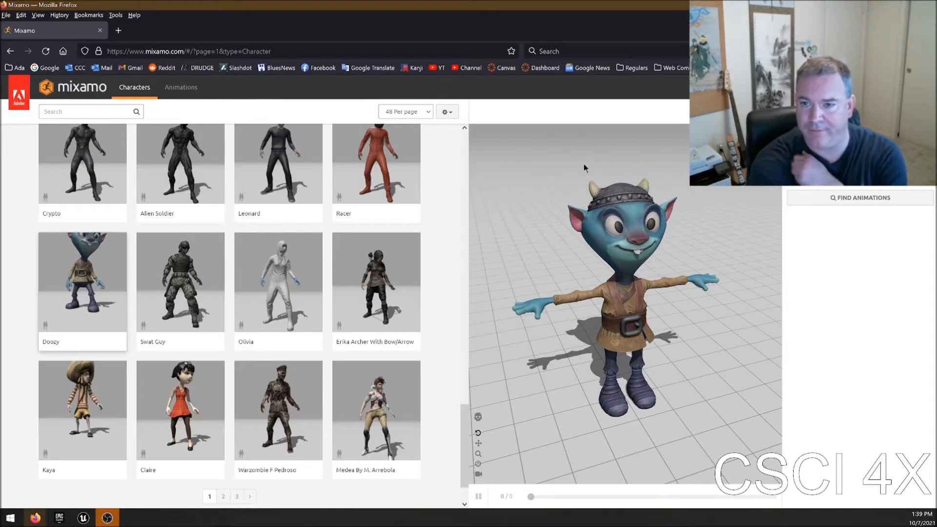
- Turn the maximized browser into a floating window, enlarge it, and view Doozy from different angles
drag(438, 4, 336, 70)
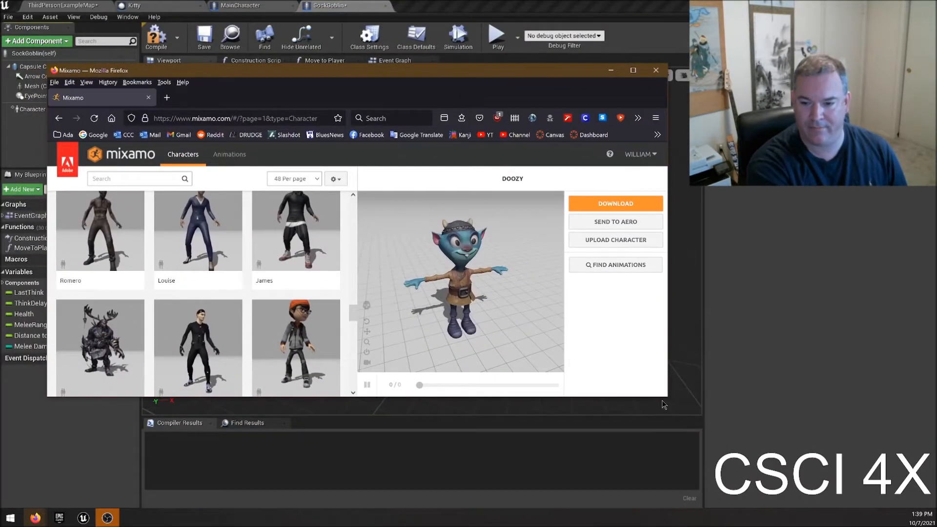
drag(668, 398, 691, 494)
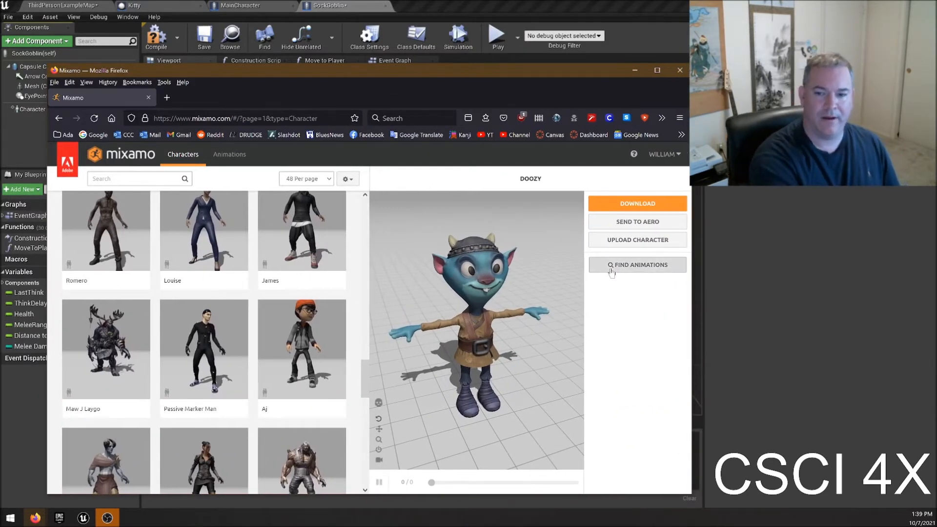
drag(536, 313, 489, 332)
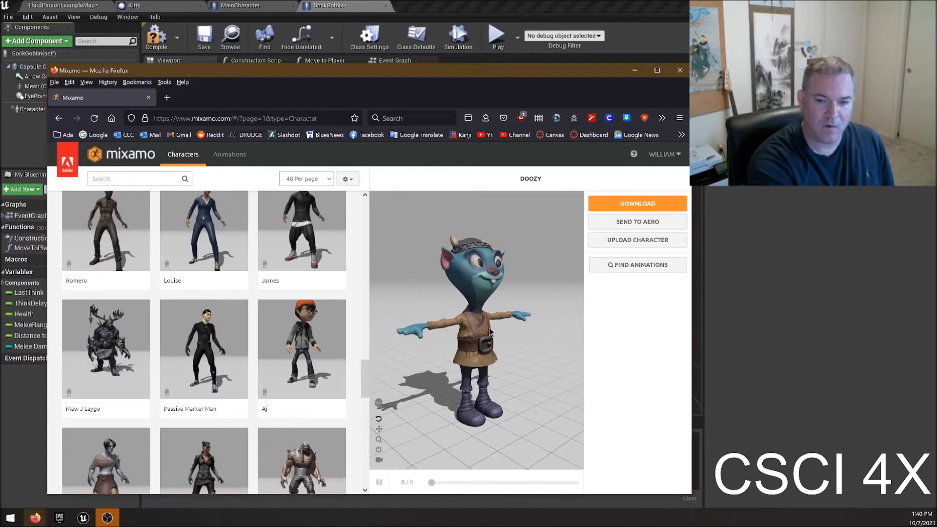
drag(517, 275, 418, 286)
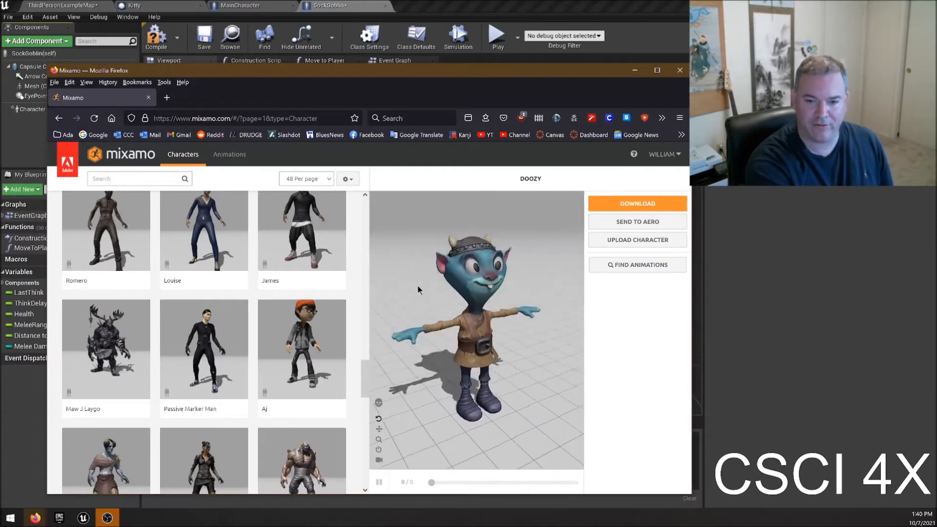
- Download the Doozy character as FBX Binary(.fbx) in T-pose and save it to the Desktop as Ch19_nonPBR.fbx
click(621, 204)
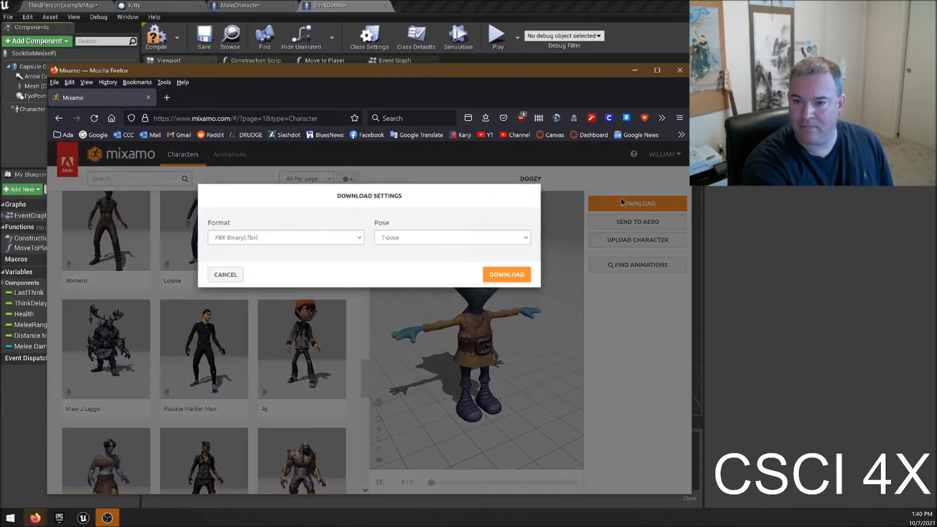
click(269, 244)
click(446, 243)
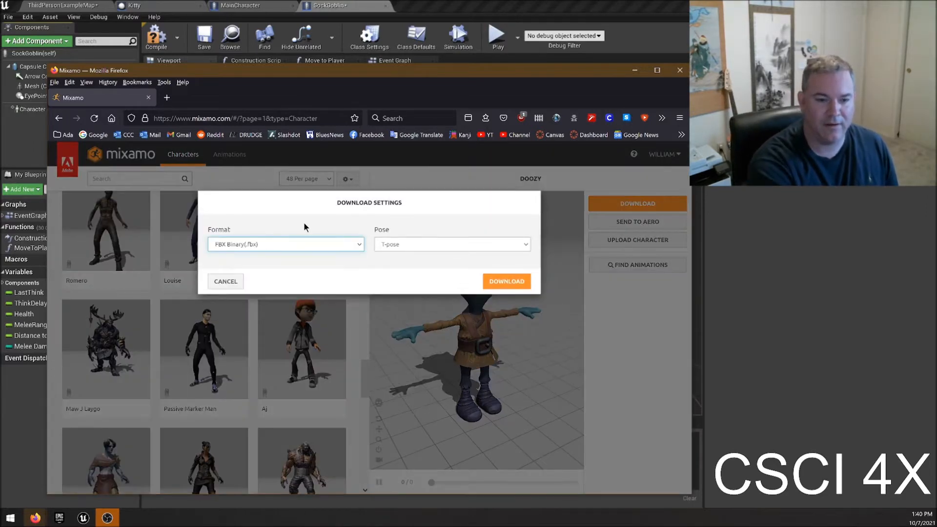
click(445, 242)
click(464, 245)
click(464, 245)
click(507, 286)
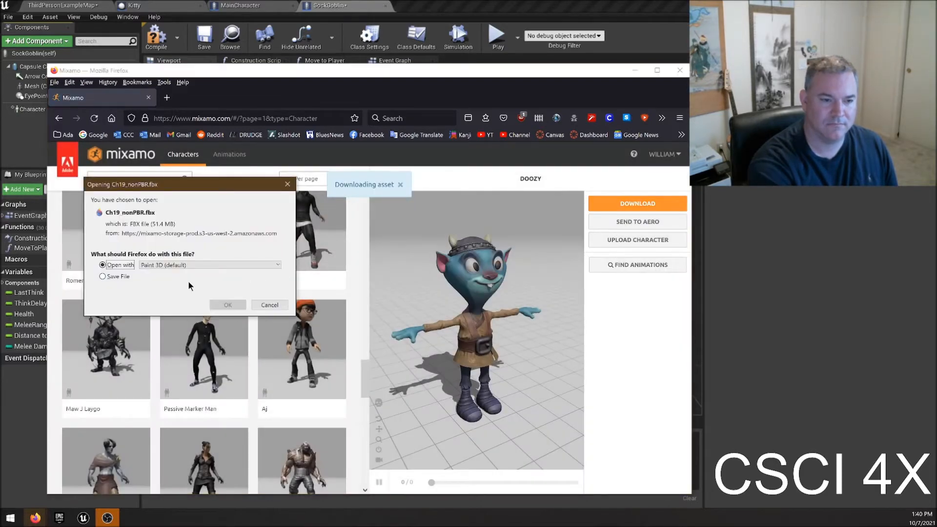
click(227, 305)
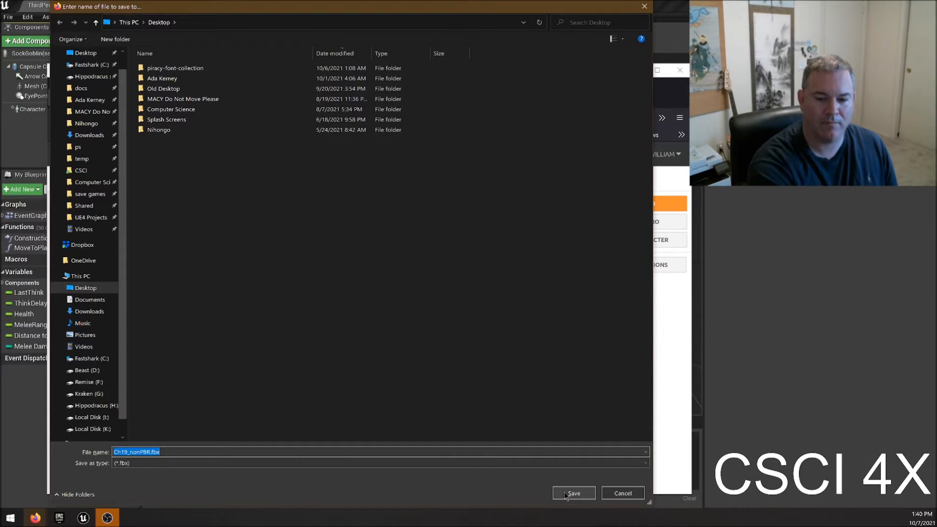
click(571, 494)
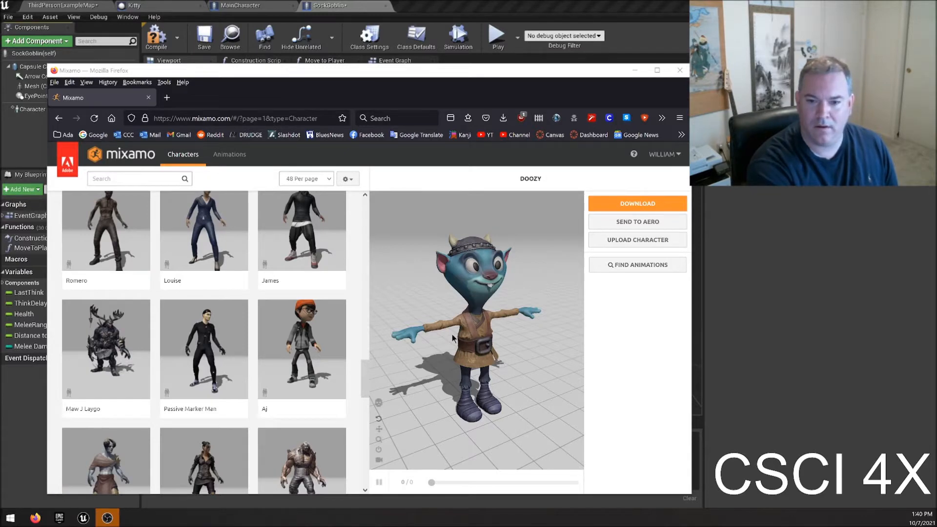
- Open the library of animations that can be applied to the Doozy character
click(641, 302)
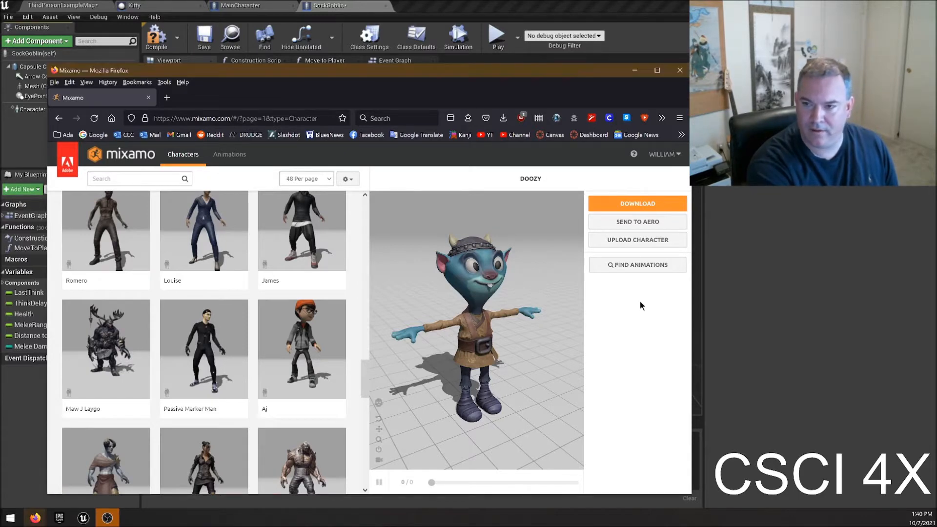
click(640, 265)
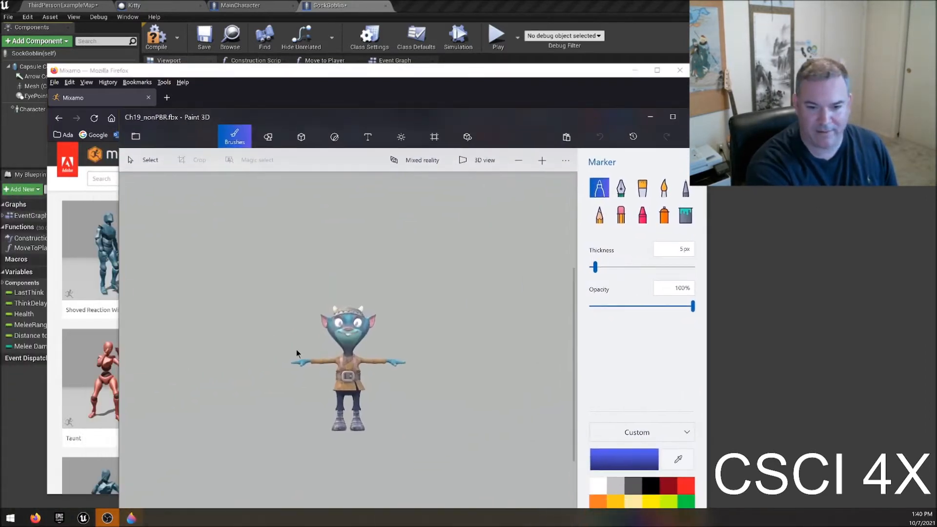
- Inspect the downloaded Ch19_nonPBR.fbx model in Paint 3D, close it without saving, and return to the Mixamo animations
mouse_move(348, 442)
mouse_down()
mouse_move(387, 441)
mouse_move(418, 456)
mouse_move(302, 437)
mouse_move(346, 448)
mouse_move(336, 445)
mouse_move(402, 443)
mouse_move(335, 466)
mouse_move(349, 437)
mouse_up()
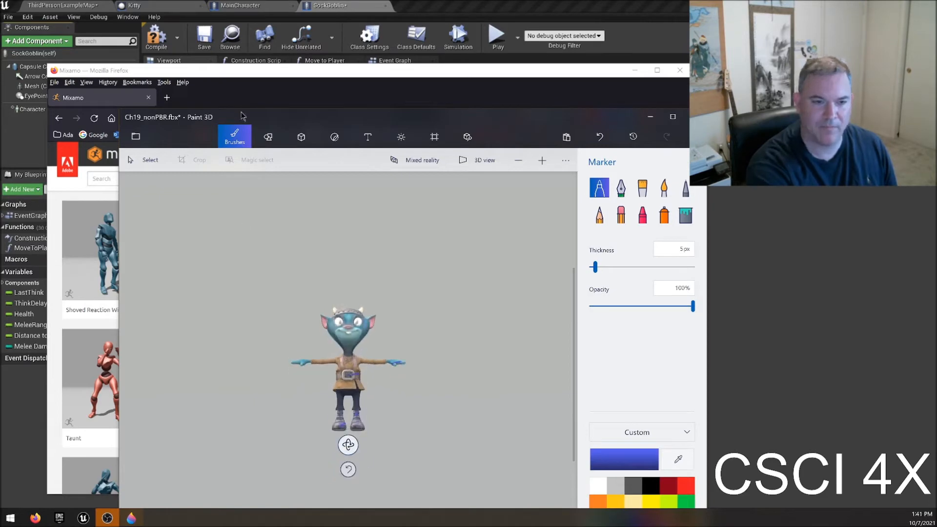
click(314, 109)
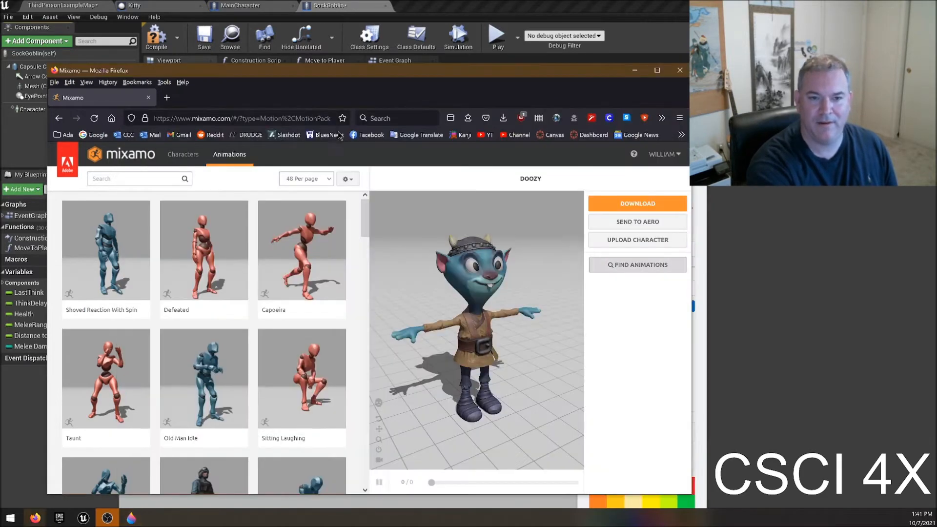
click(698, 404)
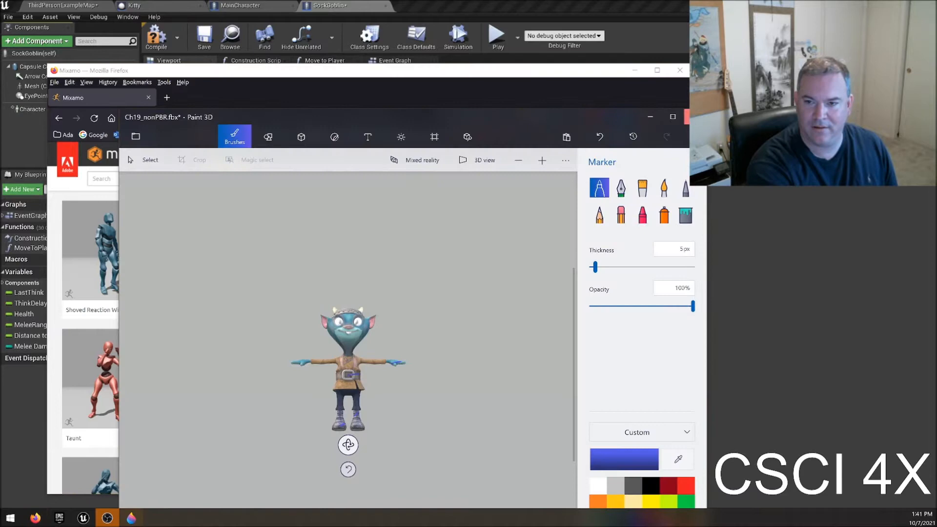
click(687, 117)
click(427, 362)
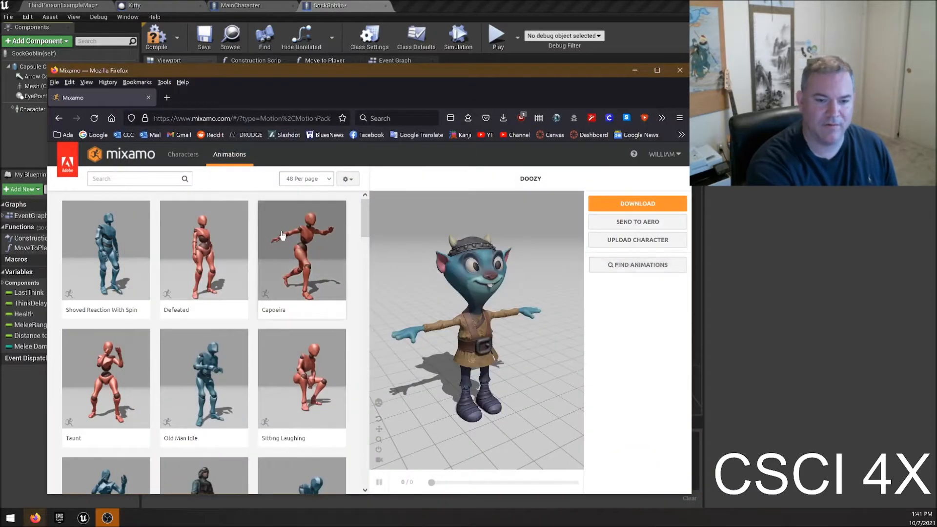
- Preview the Capoeira, Shoved Reaction With Spin and Dying animations on Doozy
click(301, 256)
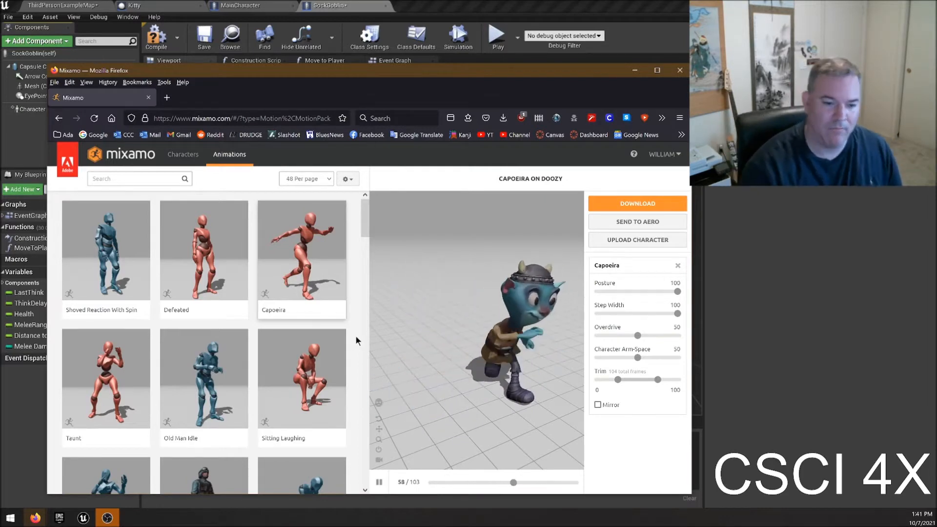
click(110, 308)
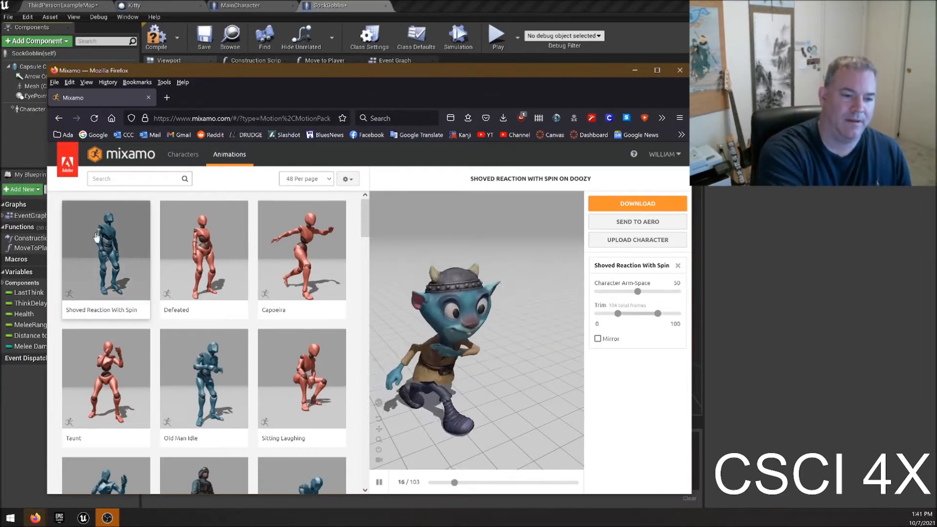
scroll(253, 316, down, 2)
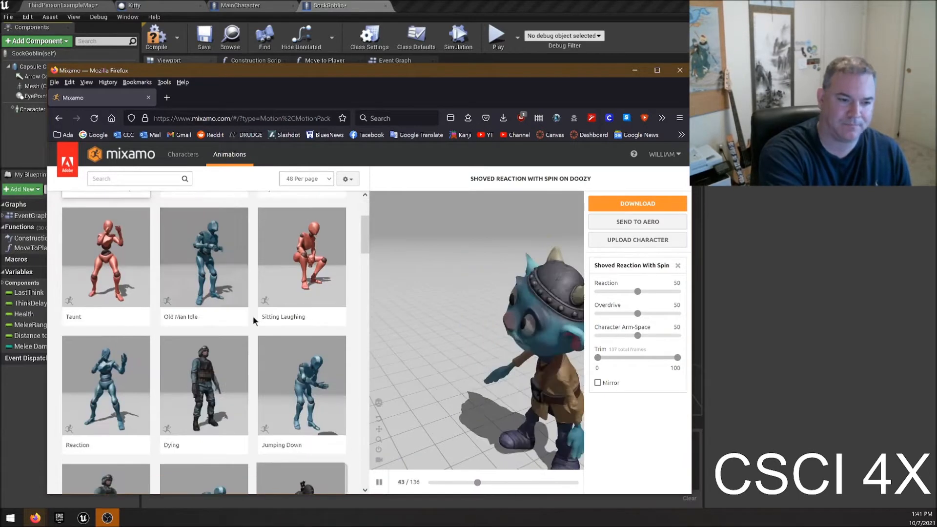
scroll(240, 364, down, 2)
click(240, 364)
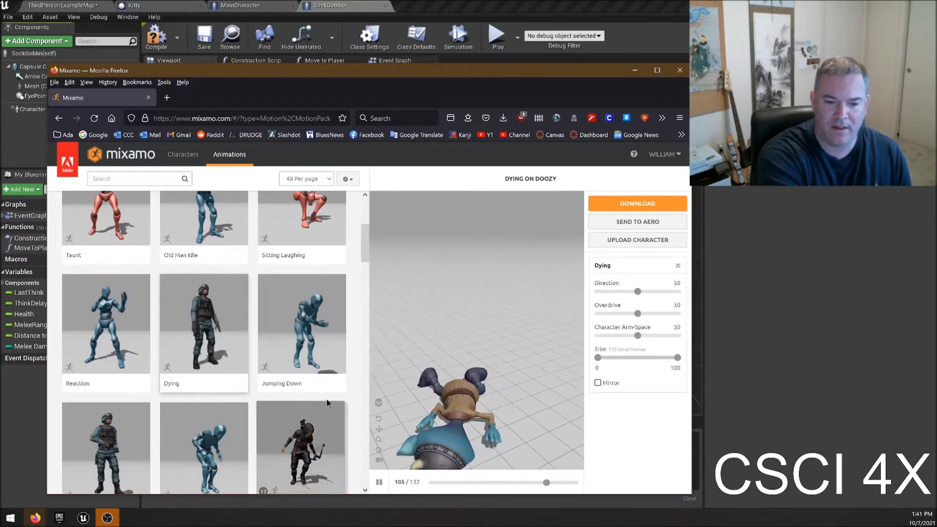
scroll(327, 399, down, 2)
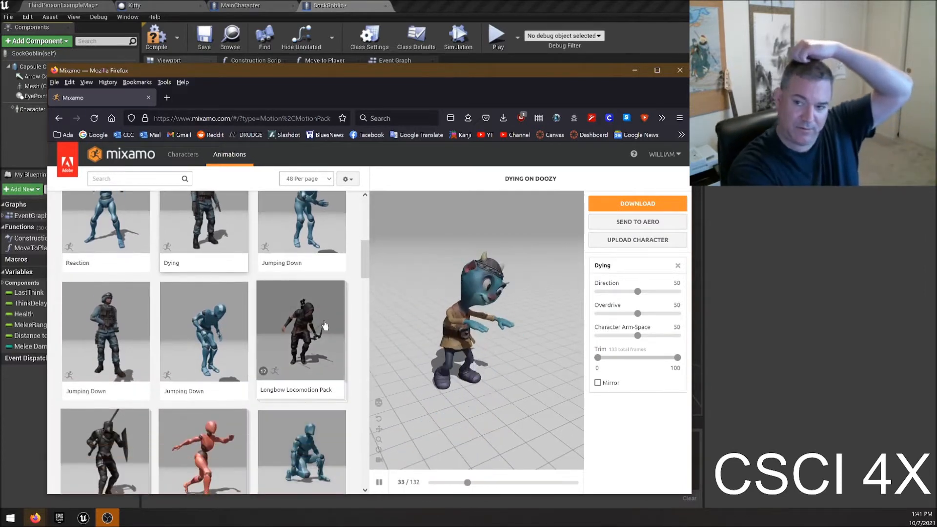
- Preview the Longbow Locomotion Pack, Sword And Shield Pack and Capoeira Pack on Doozy
click(309, 319)
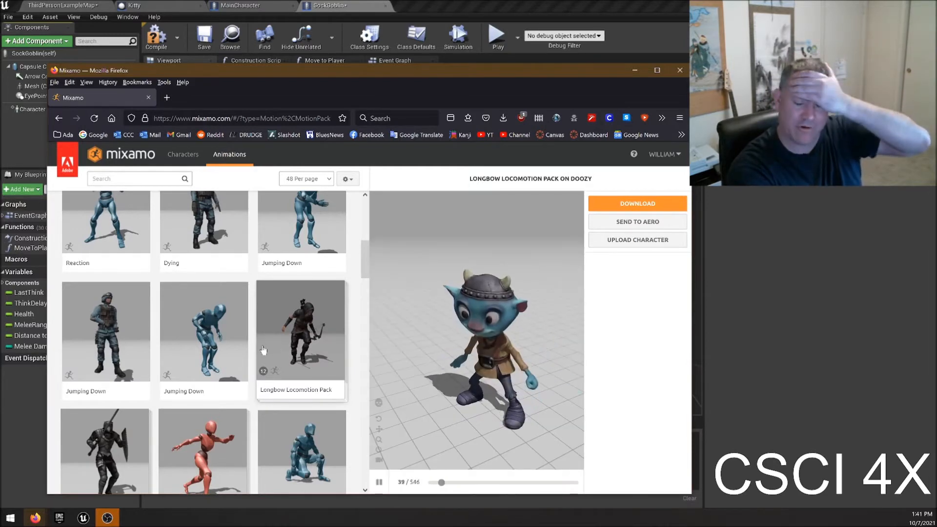
scroll(249, 324, down, 3)
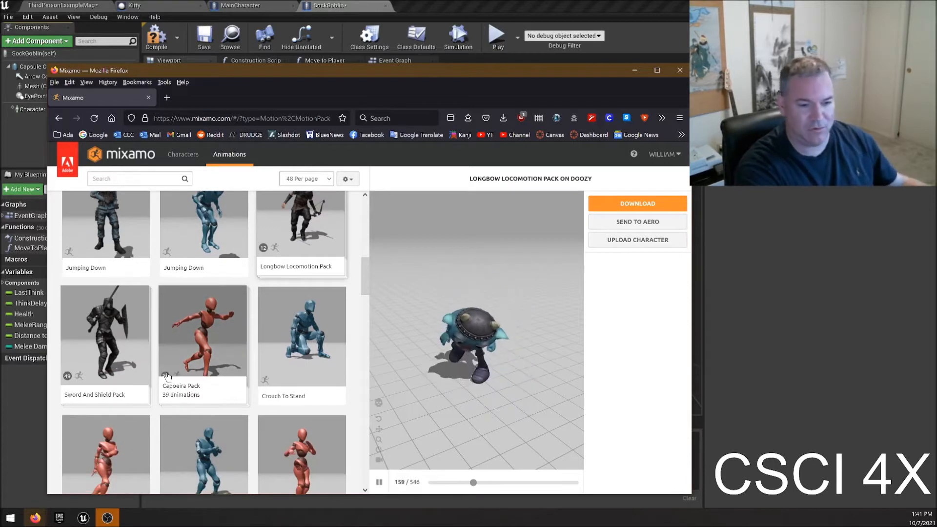
scroll(220, 386, down, 2)
click(100, 291)
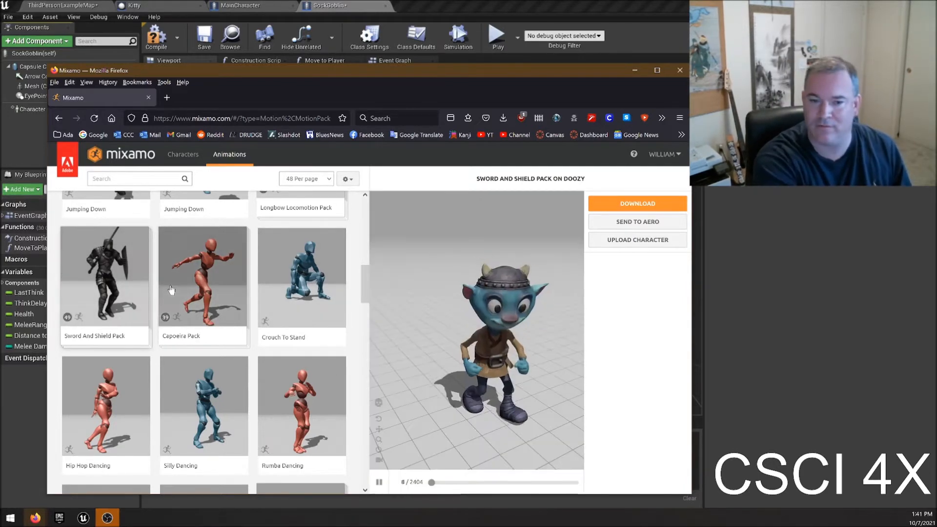
scroll(239, 340, down, 2)
scroll(208, 258, up, 2)
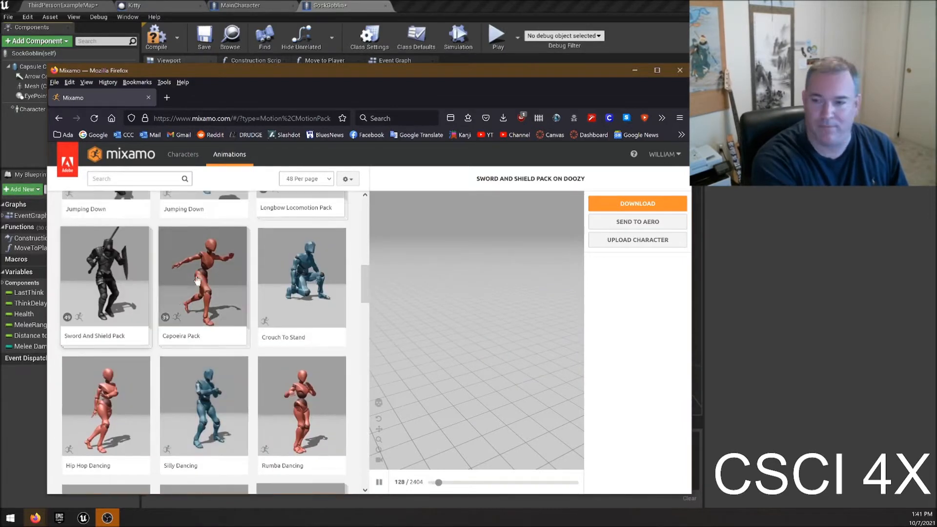
click(211, 276)
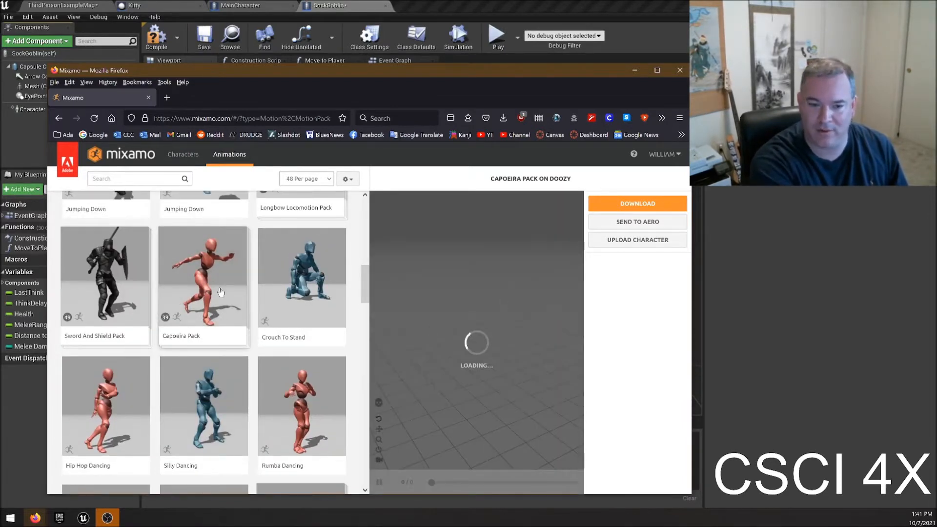
- Look through the remaining animations to the end of page 1
scroll(232, 290, down, 4)
scroll(314, 336, down, 6)
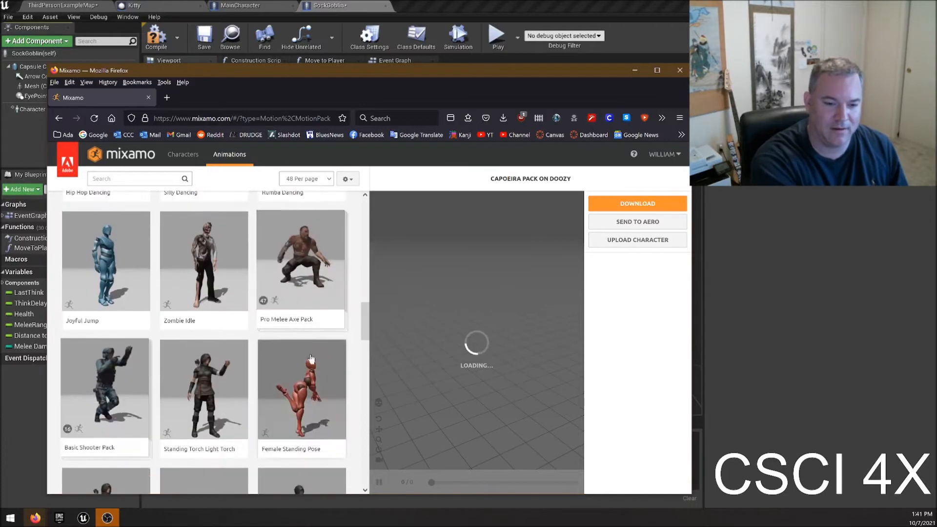
scroll(323, 285, down, 5)
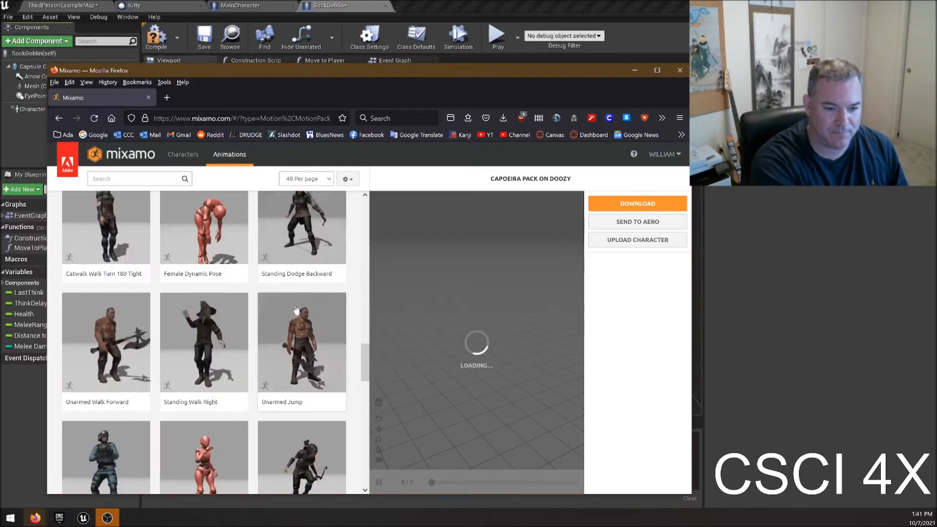
scroll(325, 357, down, 4)
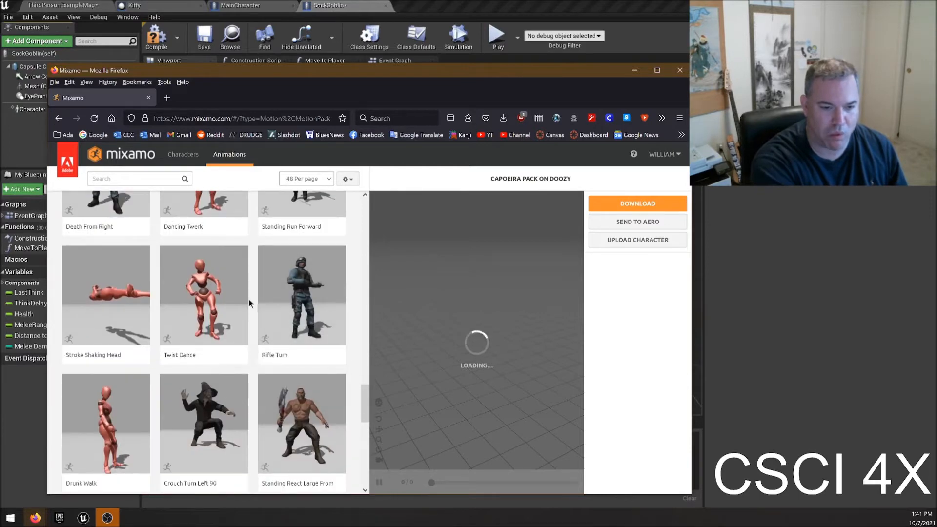
scroll(212, 288, down, 3)
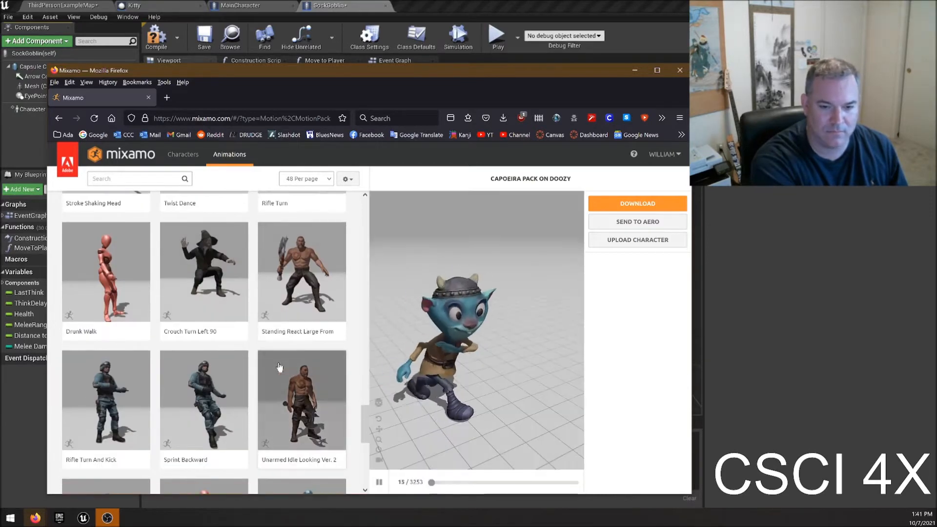
scroll(278, 366, down, 6)
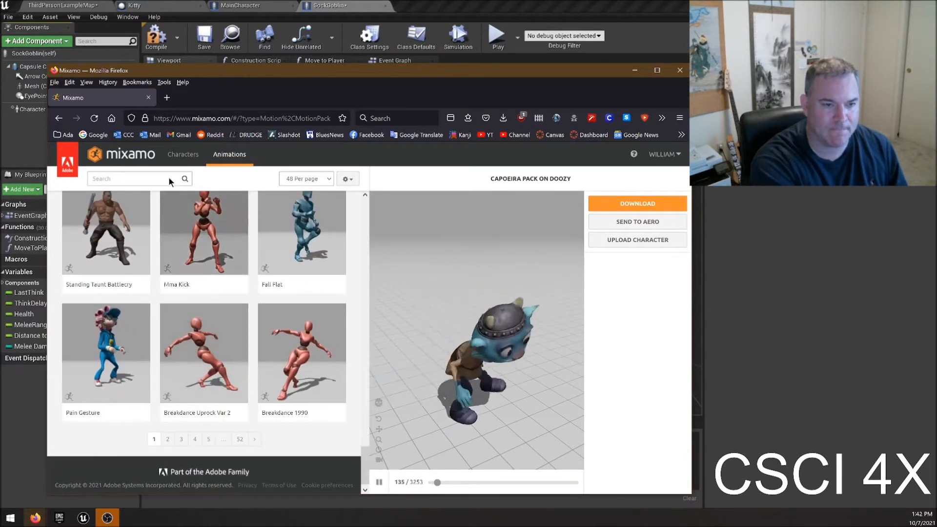
- Browse the animations of the Superhero, Fantasy and Skinning Test genres, and clear the genre filters
click(147, 180)
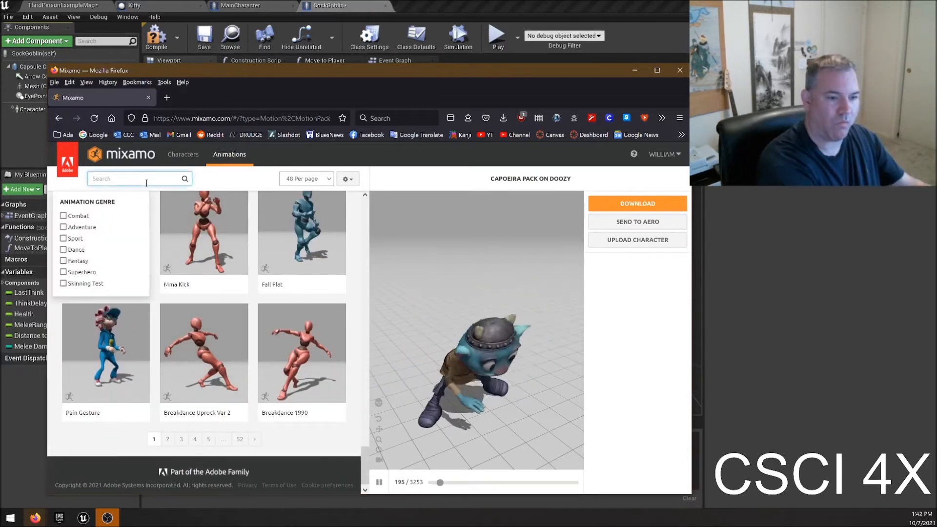
click(146, 183)
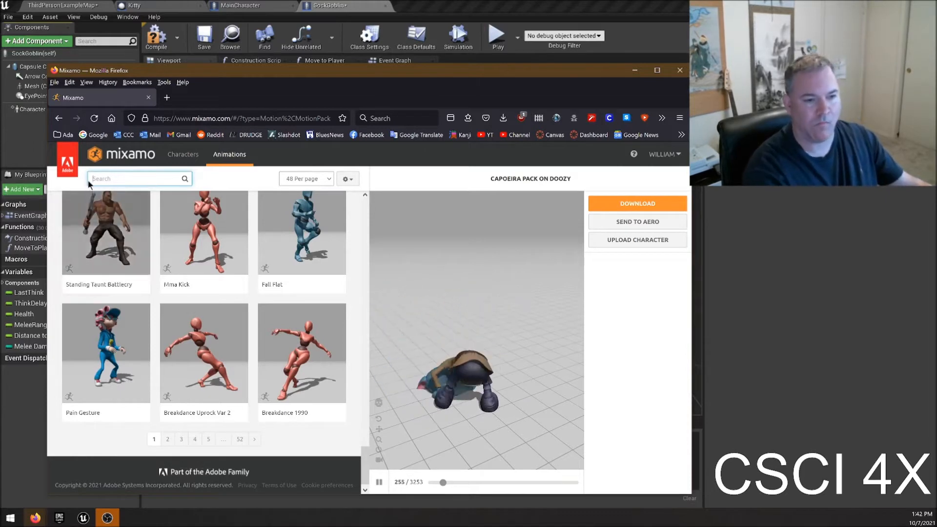
click(125, 184)
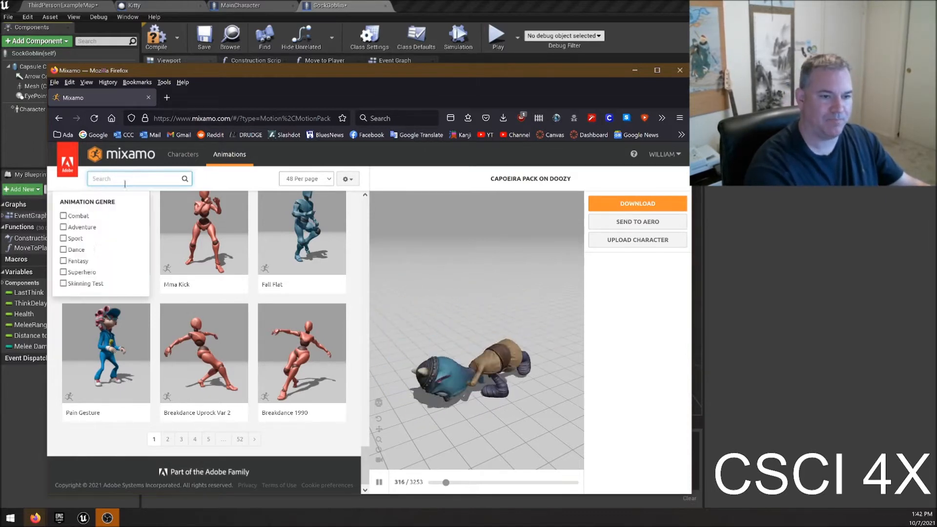
click(80, 276)
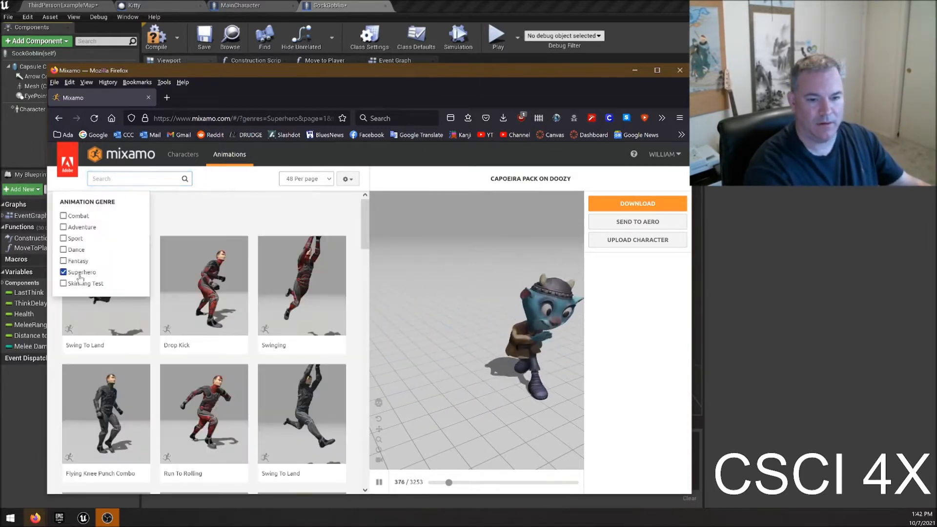
click(75, 262)
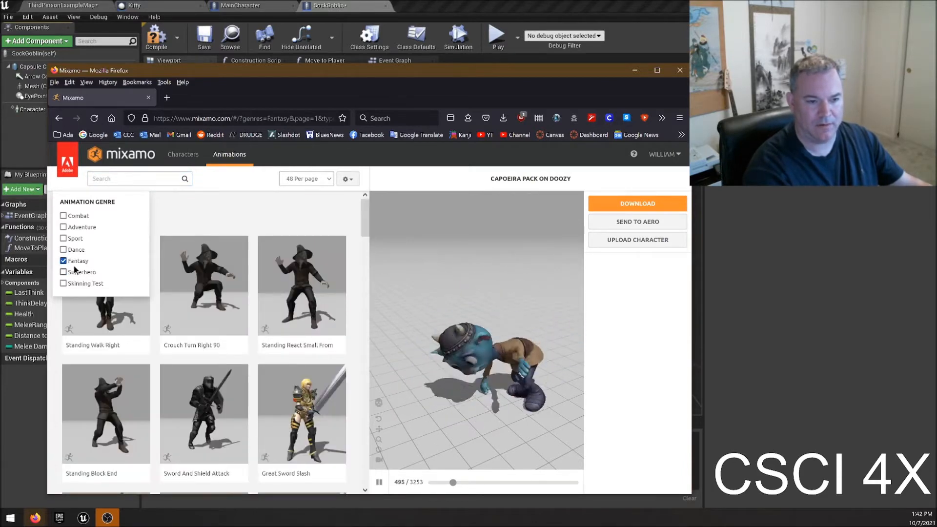
click(77, 262)
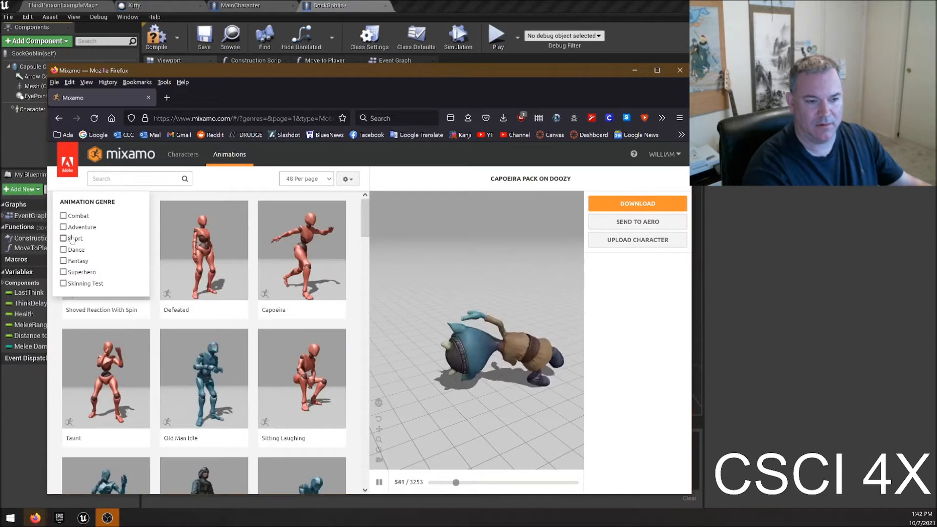
click(64, 284)
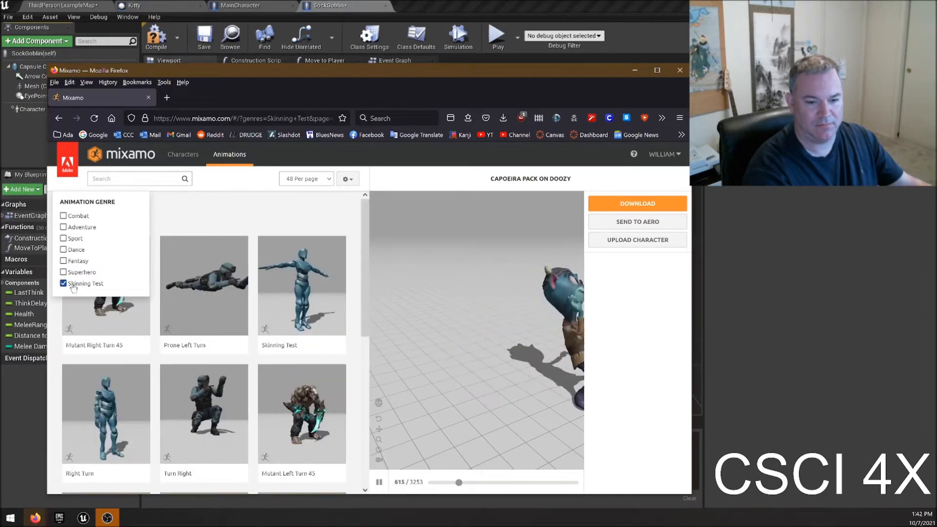
click(73, 285)
click(78, 229)
- Search the animations for "pack" and look over the first results
click(118, 179)
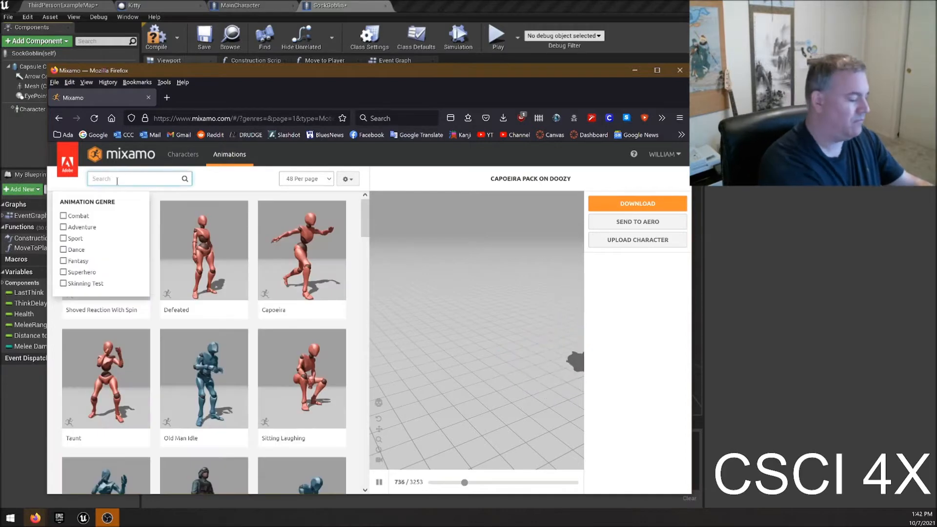
text(pack)
key(Return)
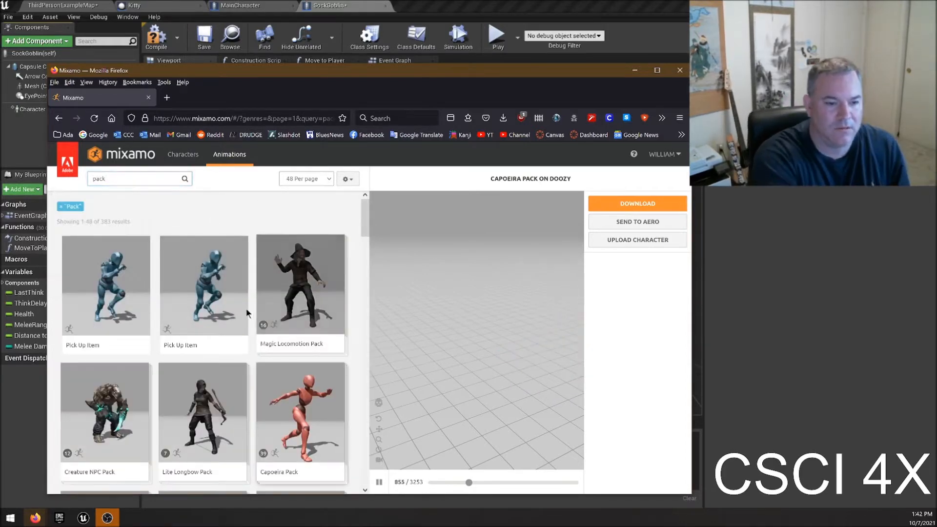
scroll(176, 345, down, 2)
scroll(177, 346, up, 2)
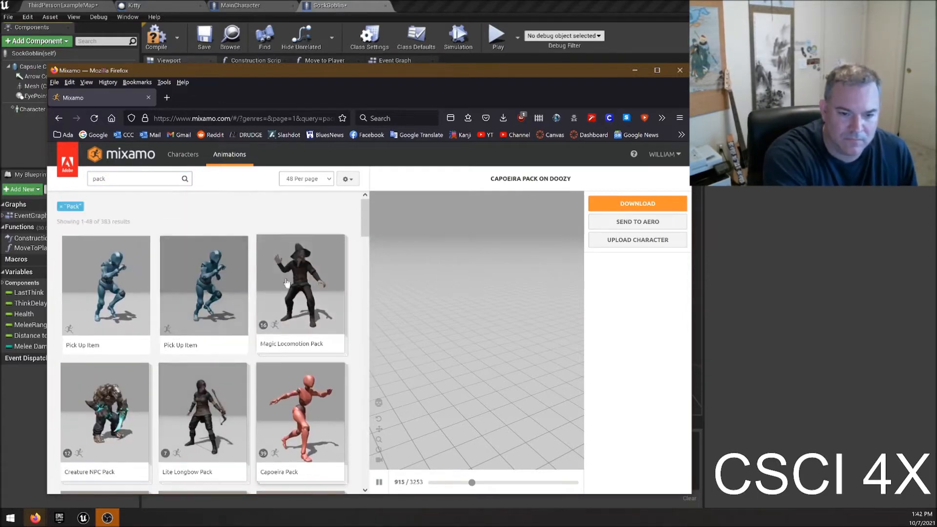
- Preview the Magic Locomotion Pack on Doozy, then look further through the packs and select the Creature Pack
click(296, 282)
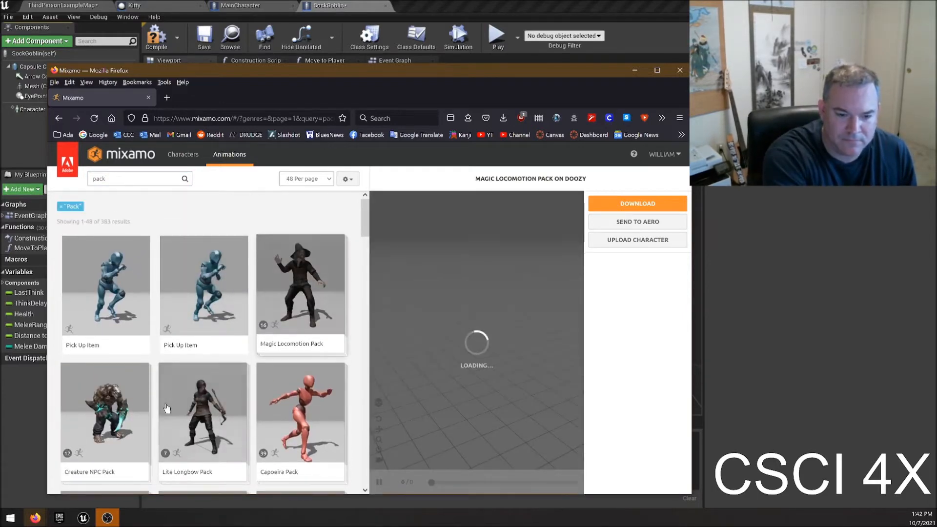
scroll(170, 405, down, 2)
scroll(250, 331, down, 2)
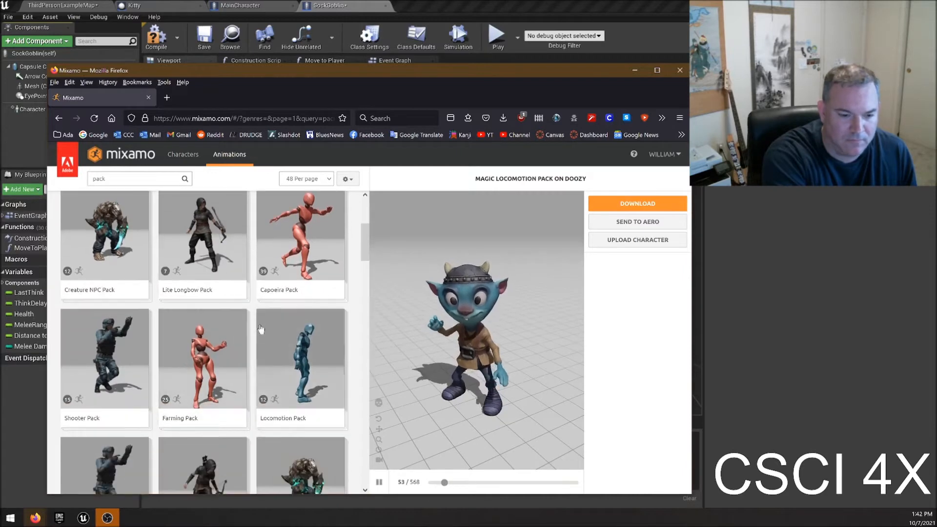
scroll(261, 329, down, 3)
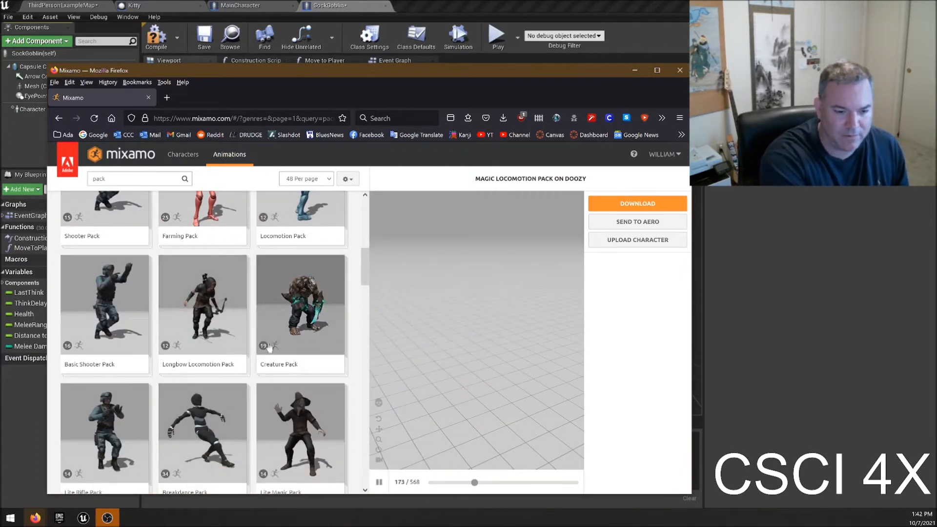
scroll(269, 347, down, 1)
click(316, 247)
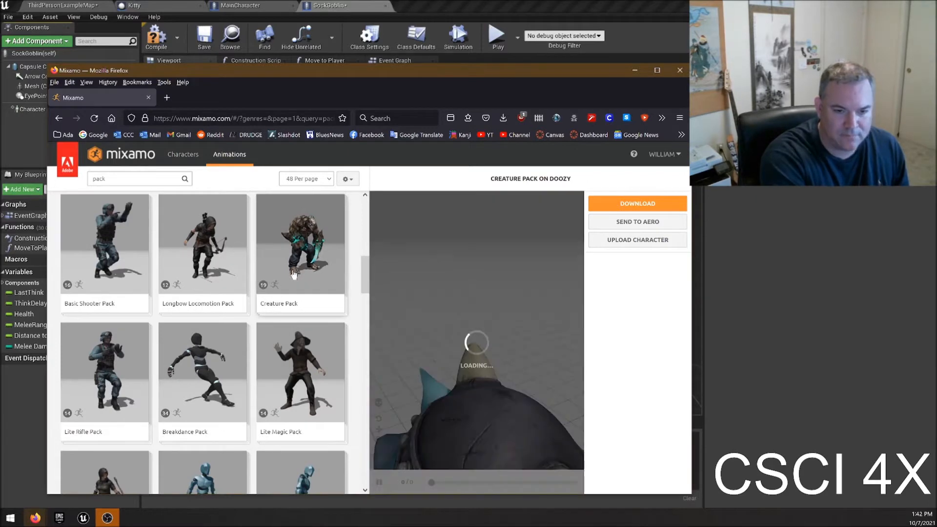
- Look further through the animation packs and preview the Scary Zombie Pack on Doozy
scroll(261, 357, down, 3)
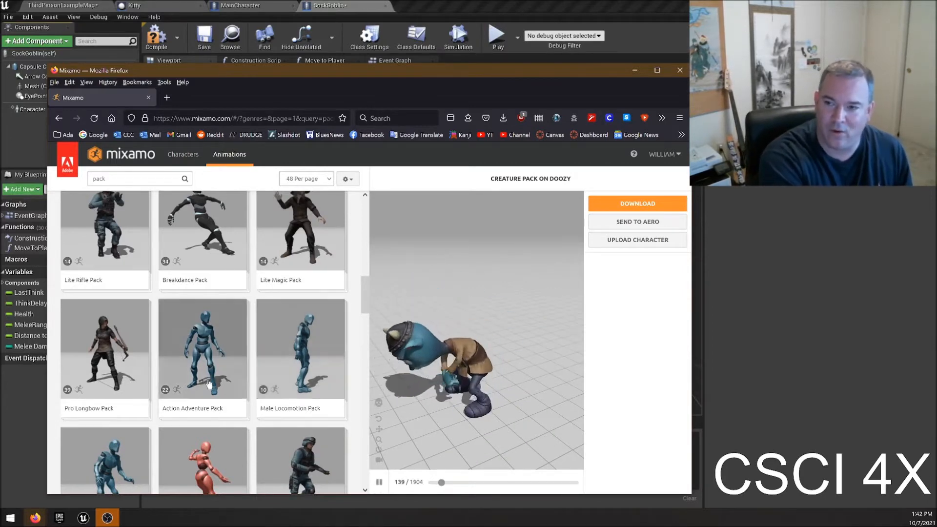
scroll(258, 368, down, 3)
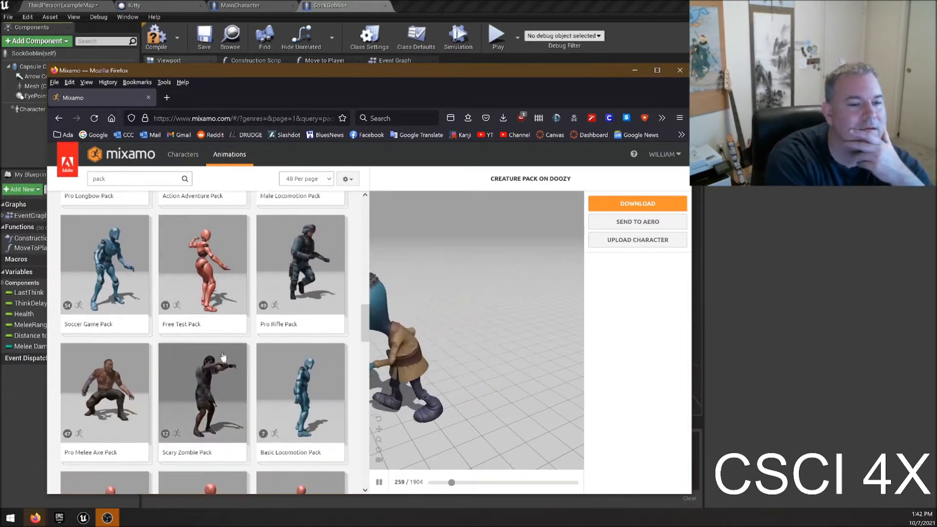
scroll(231, 296, down, 1)
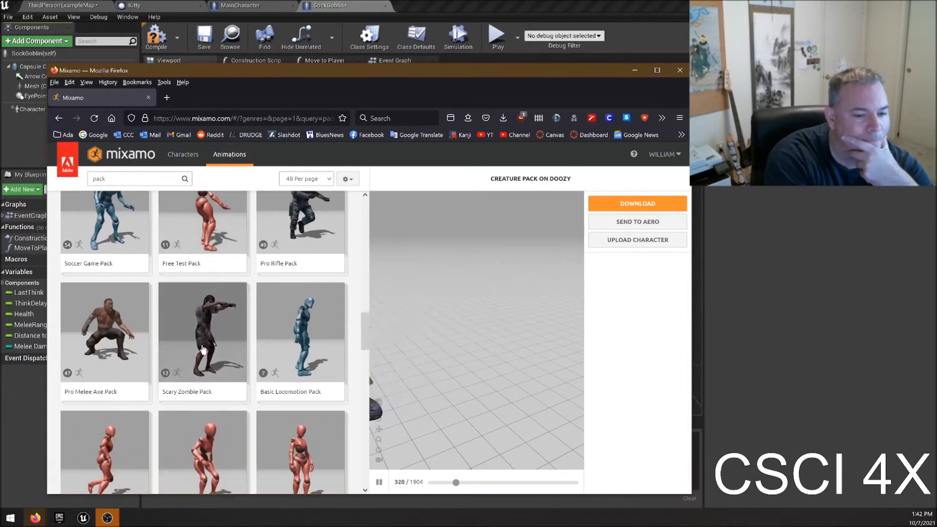
scroll(207, 369, down, 1)
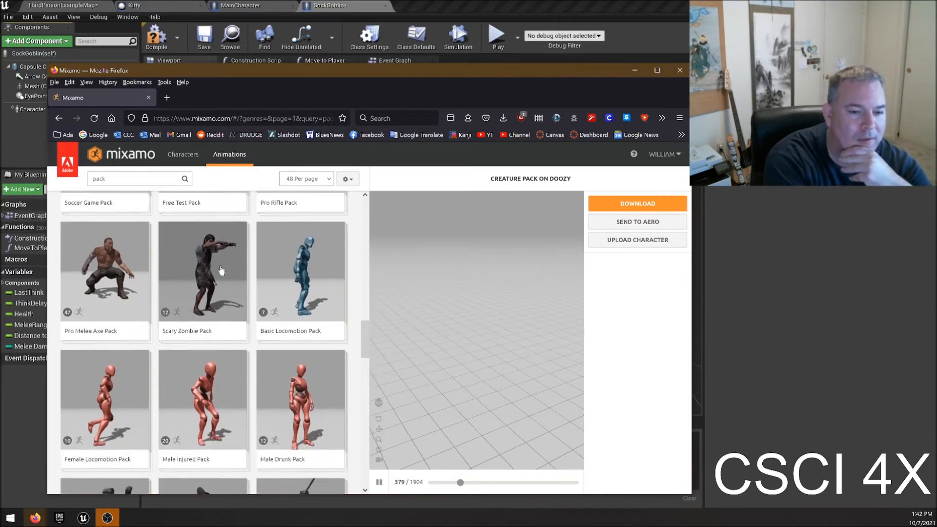
click(221, 270)
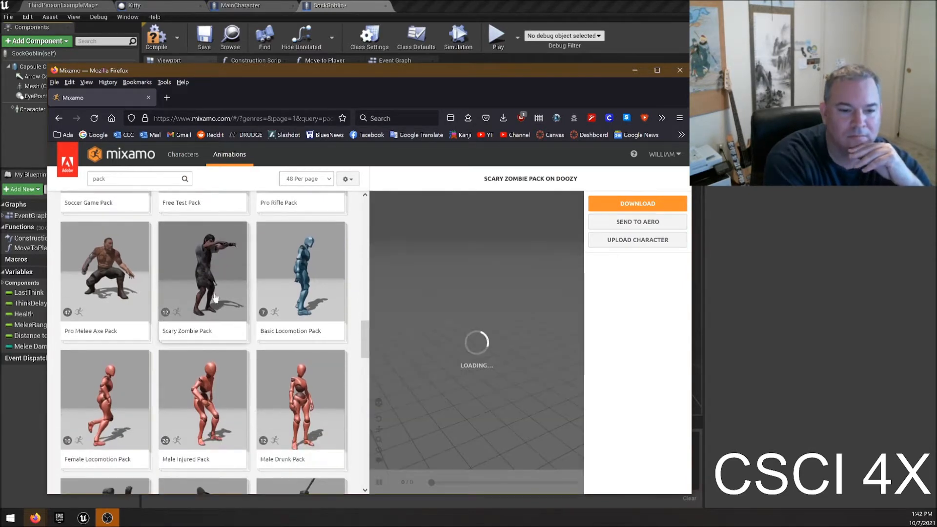
- Look through the remaining packs to the end of the first results page and return to the Creature Pack
scroll(215, 295, down, 4)
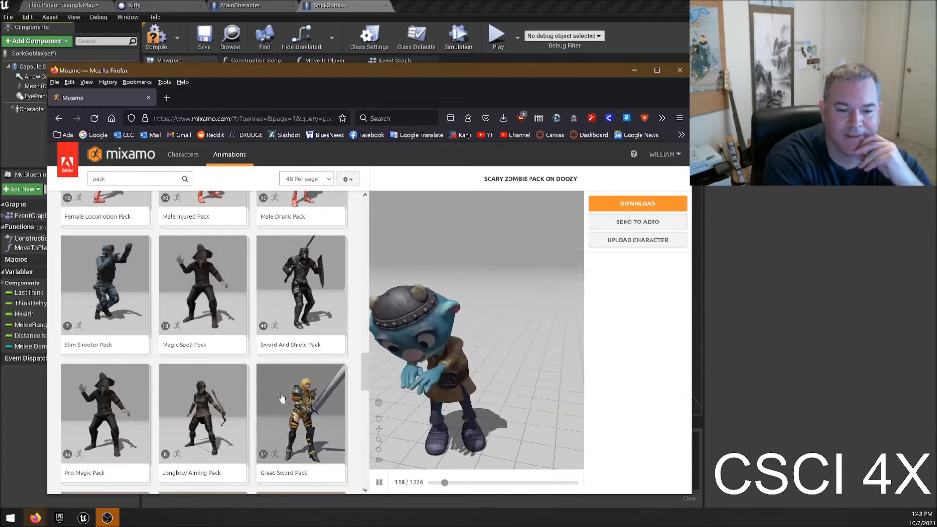
scroll(273, 395, down, 4)
scroll(240, 372, down, 3)
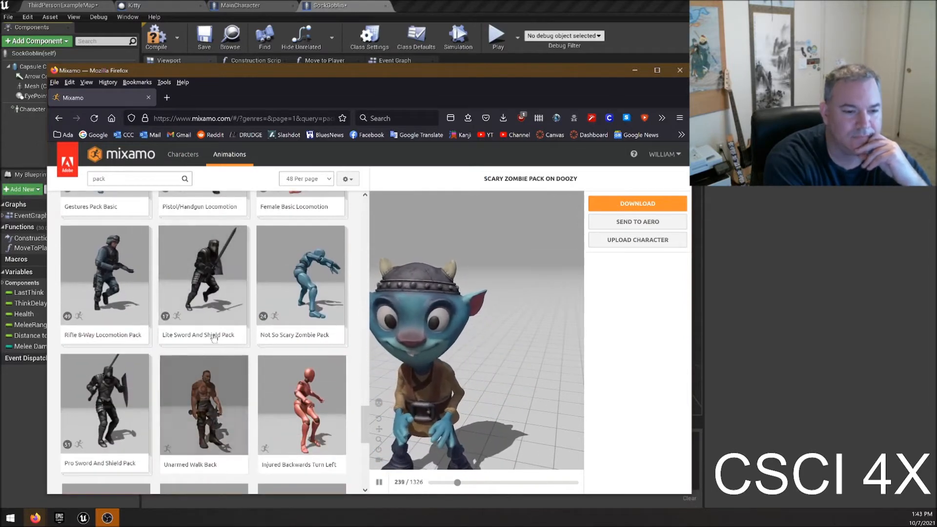
scroll(272, 415, down, 4)
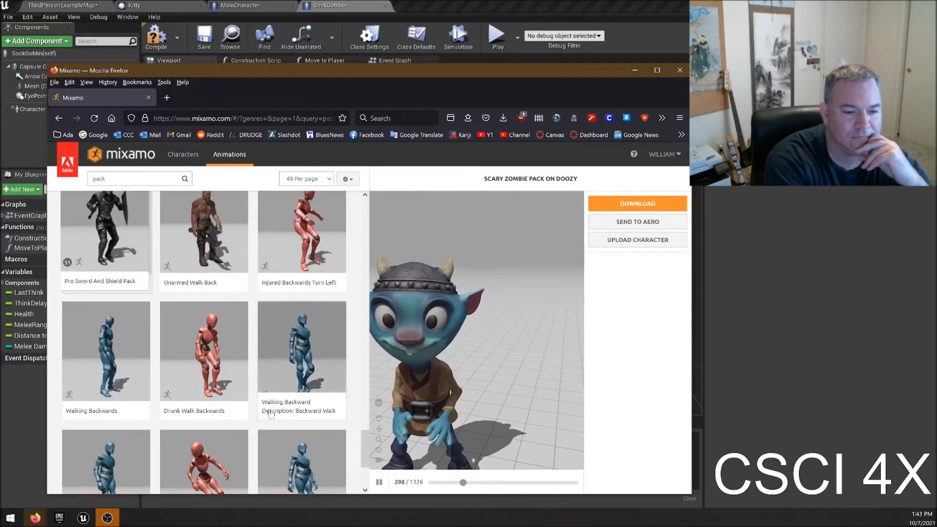
scroll(272, 415, down, 2)
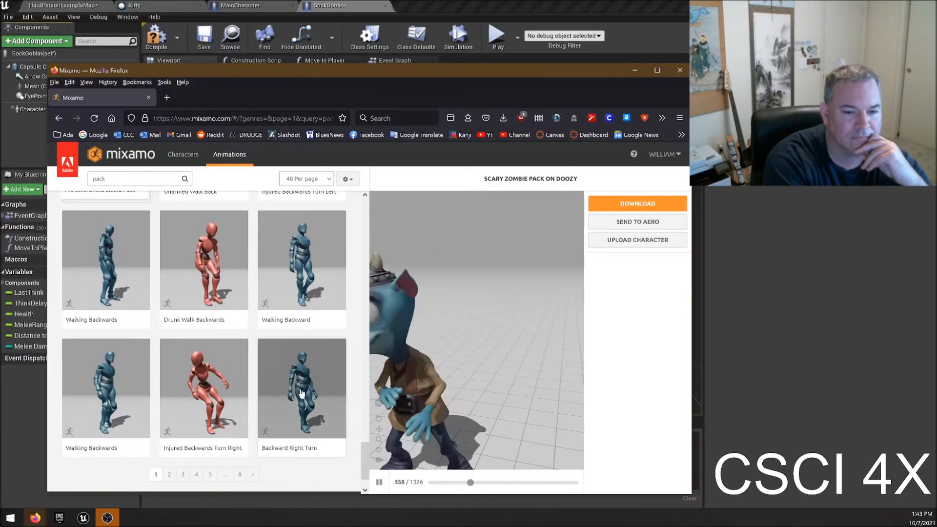
scroll(301, 393, up, 10)
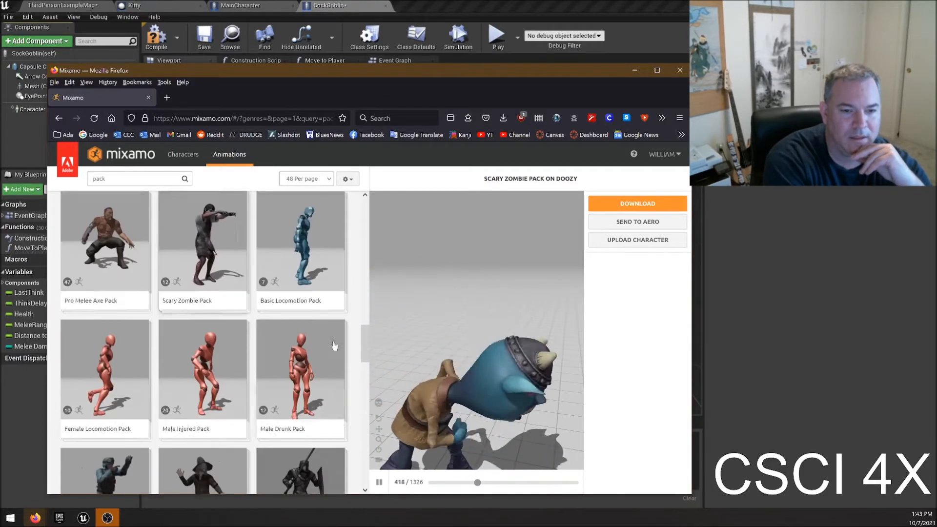
scroll(334, 346, down, 8)
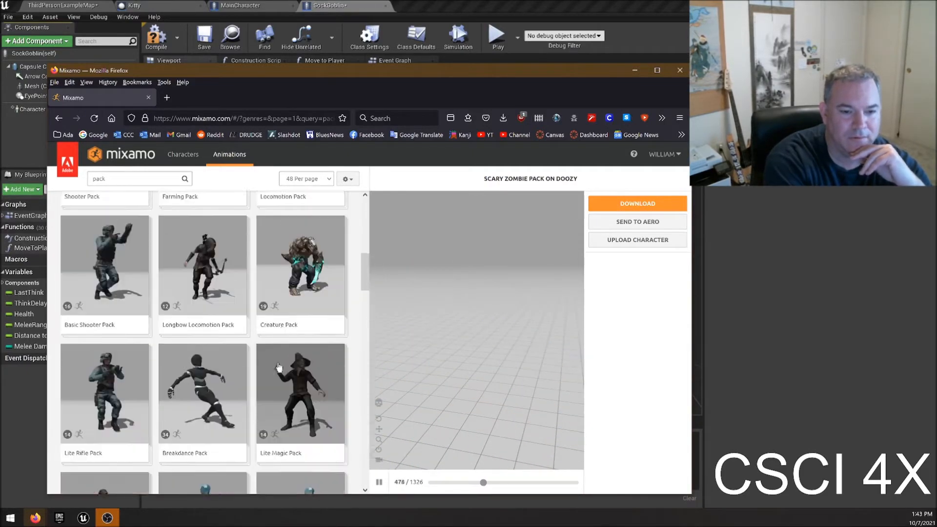
- Select the Creature Pack for Doozy and set its download pose to No Character
scroll(279, 367, up, 1)
click(316, 308)
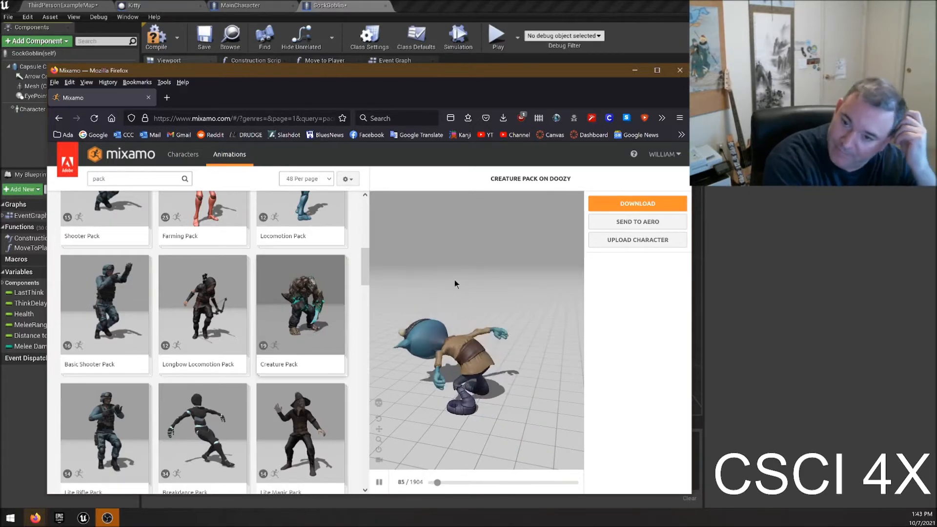
click(624, 204)
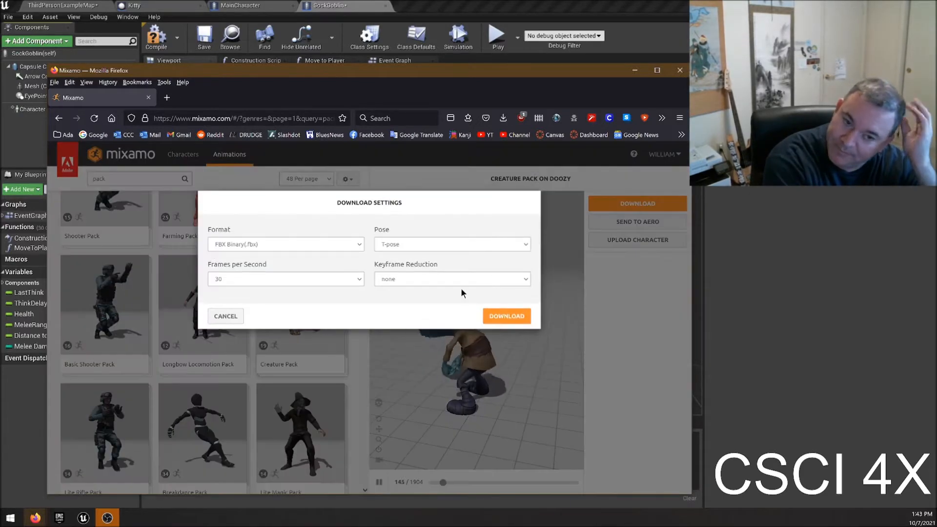
click(388, 244)
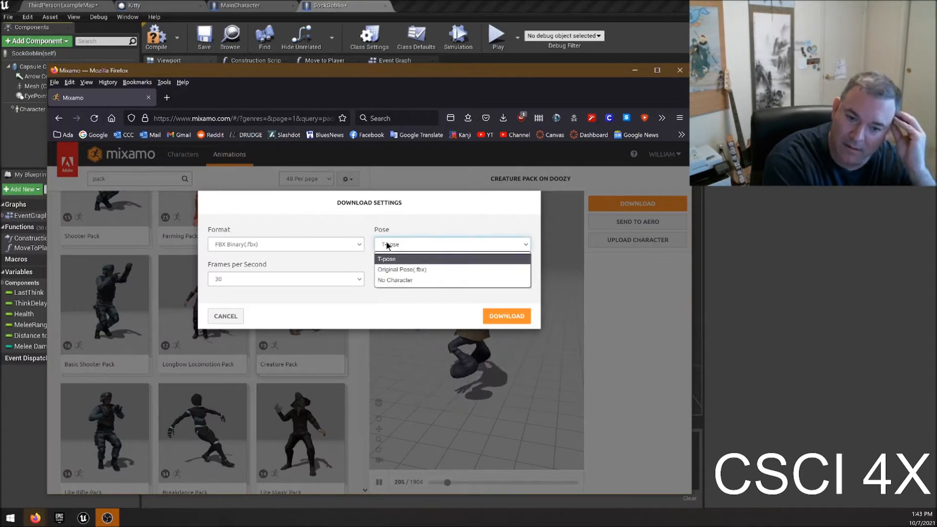
click(430, 259)
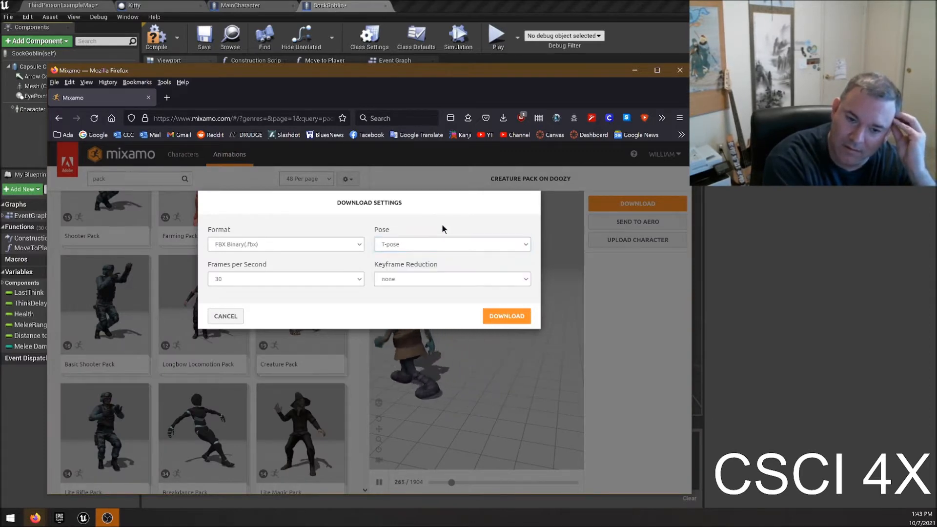
click(389, 250)
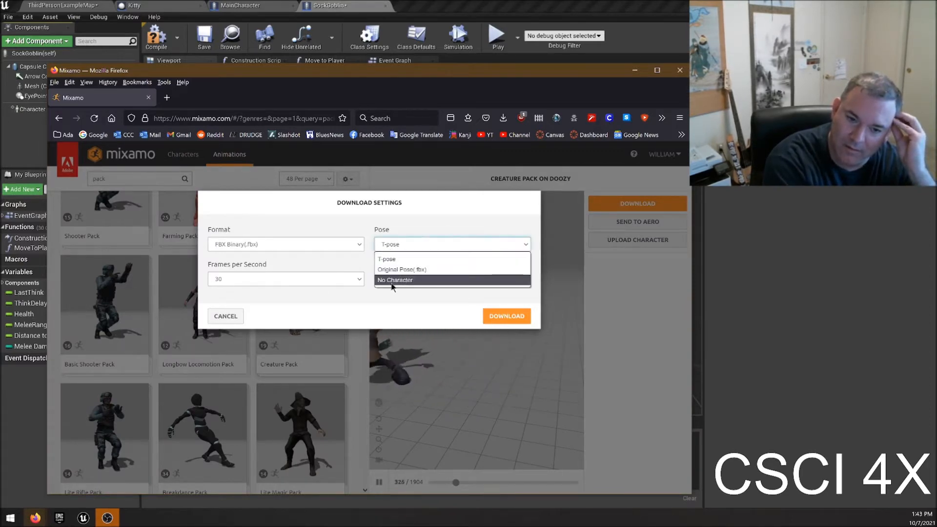
click(399, 278)
- Keep 30 frames per second and no keyframe reduction, and download the pack to the Desktop as Creature Pack.zip
click(266, 279)
click(277, 278)
click(406, 278)
click(384, 294)
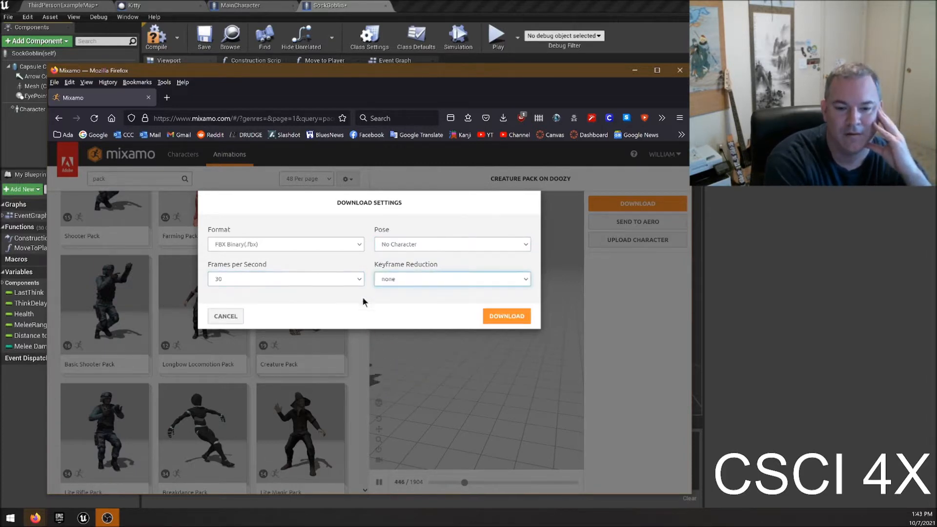
click(510, 318)
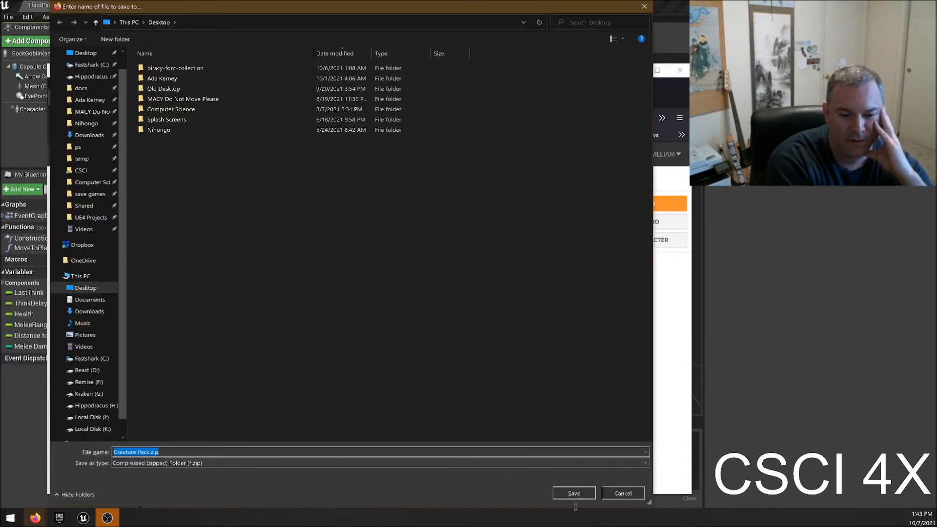
click(569, 494)
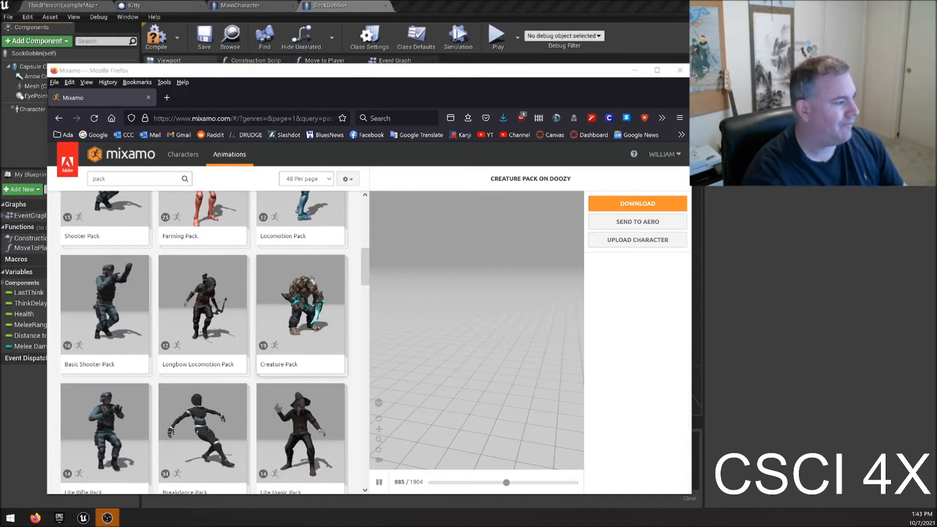
- Switch to File Explorer and extract Creature Pack.zip on the Desktop into its own Creature Pack folder with 7-Zip
key(super+e)
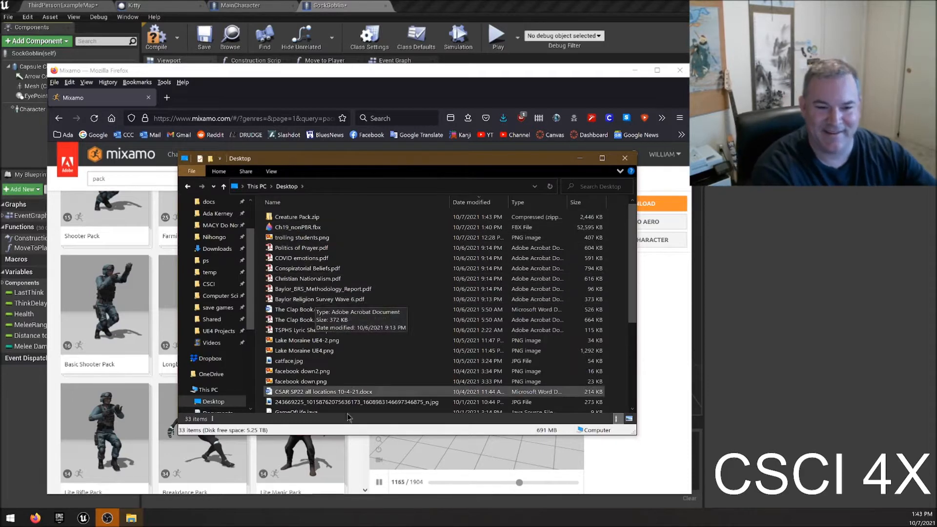
click(320, 217)
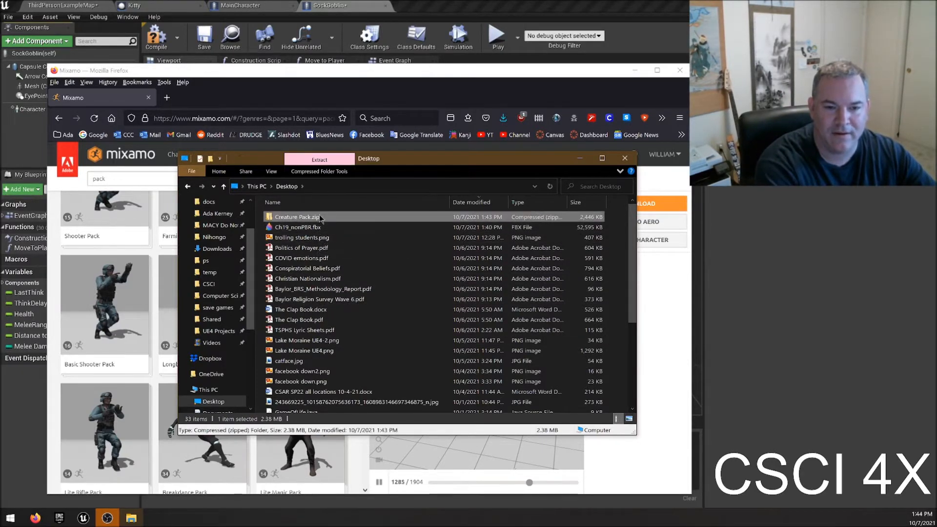
right_click(320, 217)
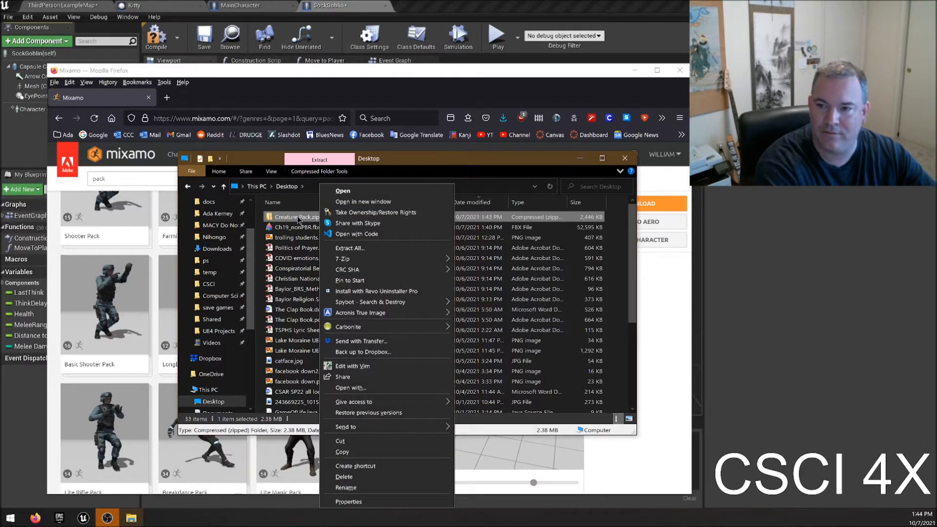
click(298, 218)
click(350, 221)
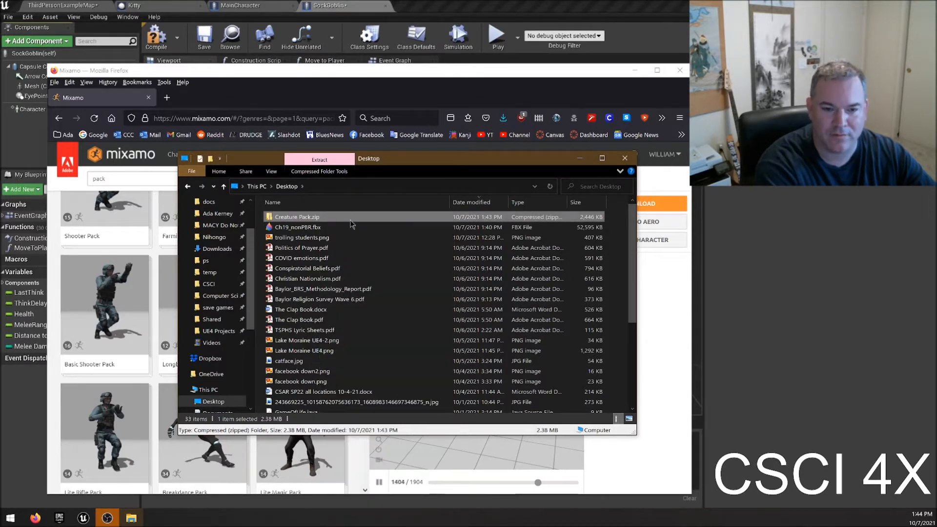
right_click(350, 224)
mouse_move(445, 261)
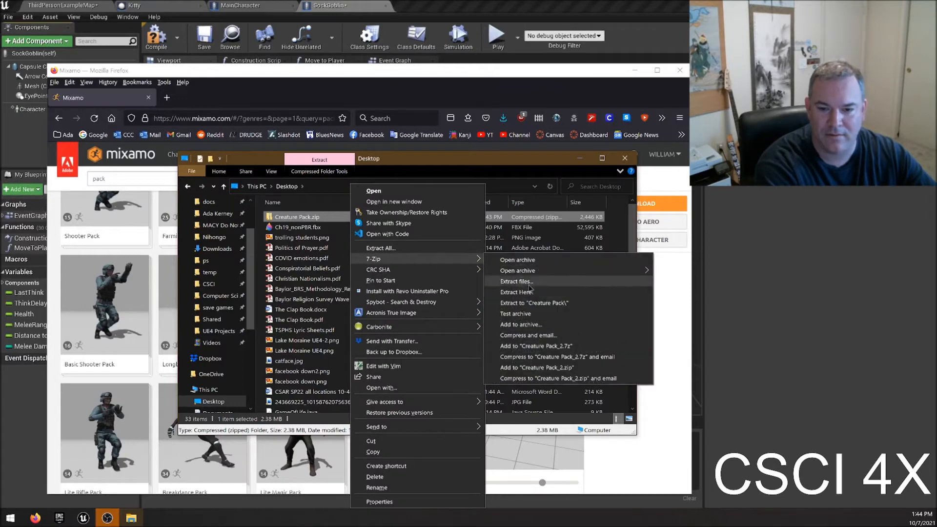
click(527, 302)
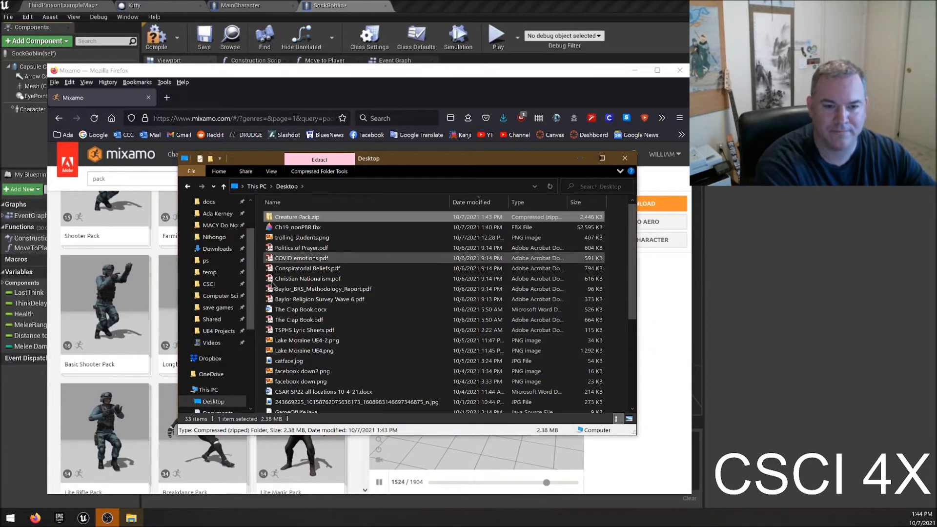
- Examine the animation files in the extracted Creature Pack folder and close the File Explorer window
scroll(464, 344, down, 5)
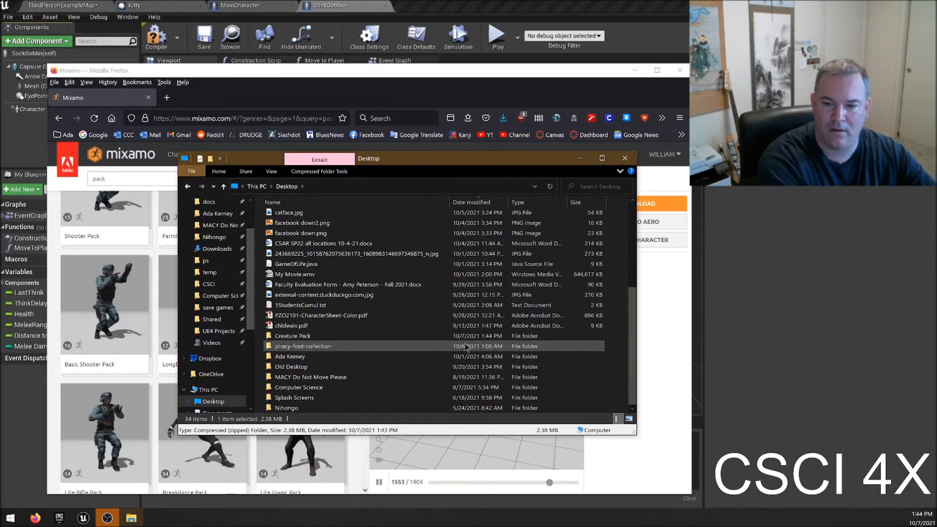
double_click(331, 338)
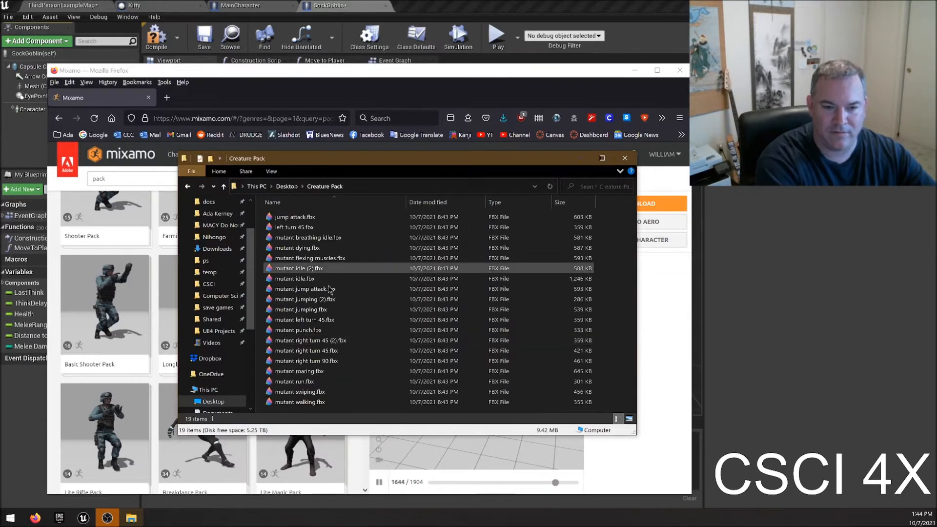
click(306, 382)
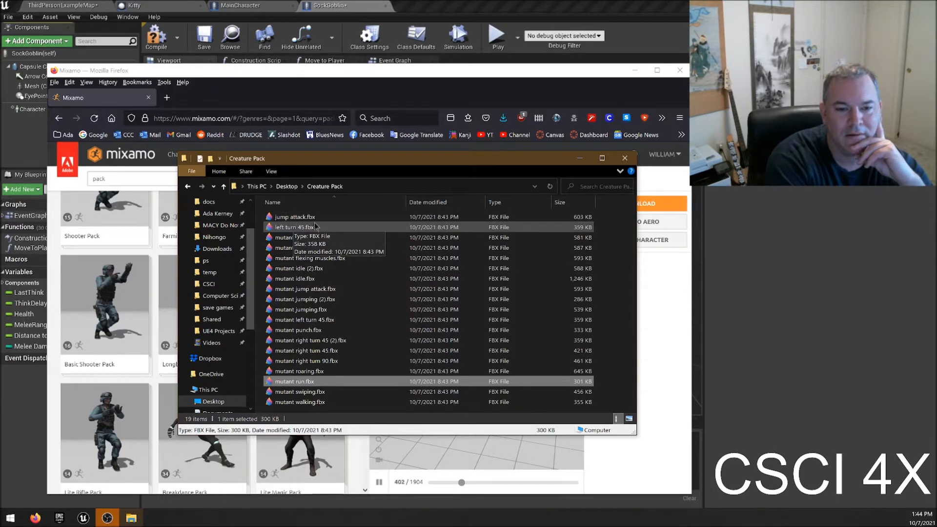
click(625, 158)
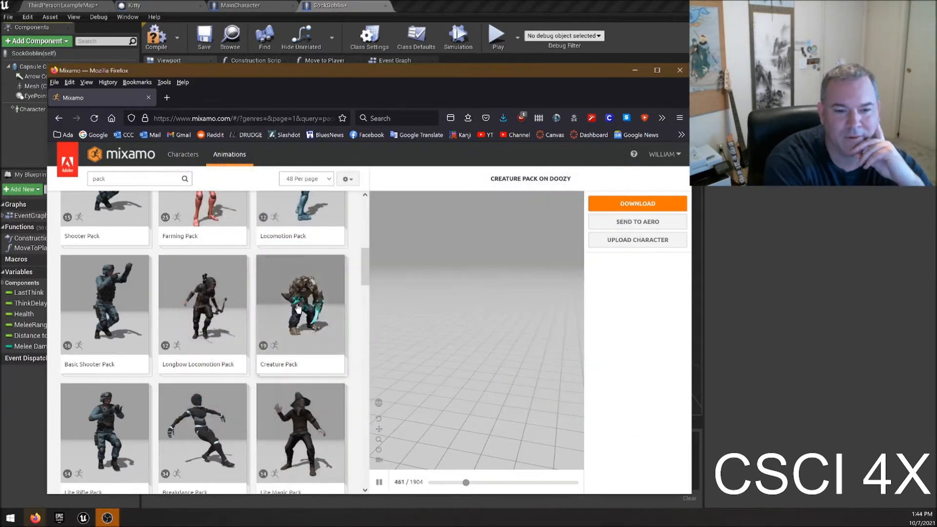
- Select the Locomotion Pack for Doozy in Mixamo and download it to the Desktop as Locomotion Pack.zip
scroll(303, 289, up, 2)
click(303, 289)
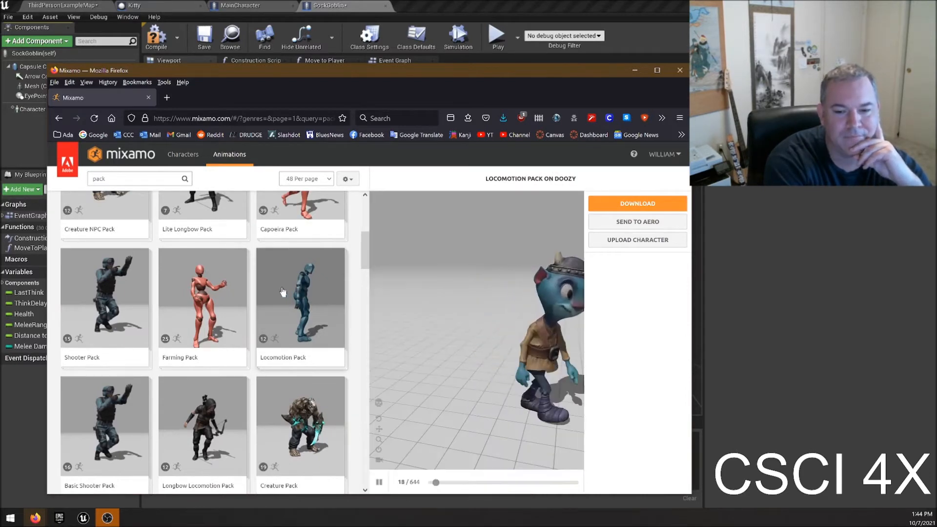
click(637, 203)
click(434, 244)
click(435, 242)
click(507, 316)
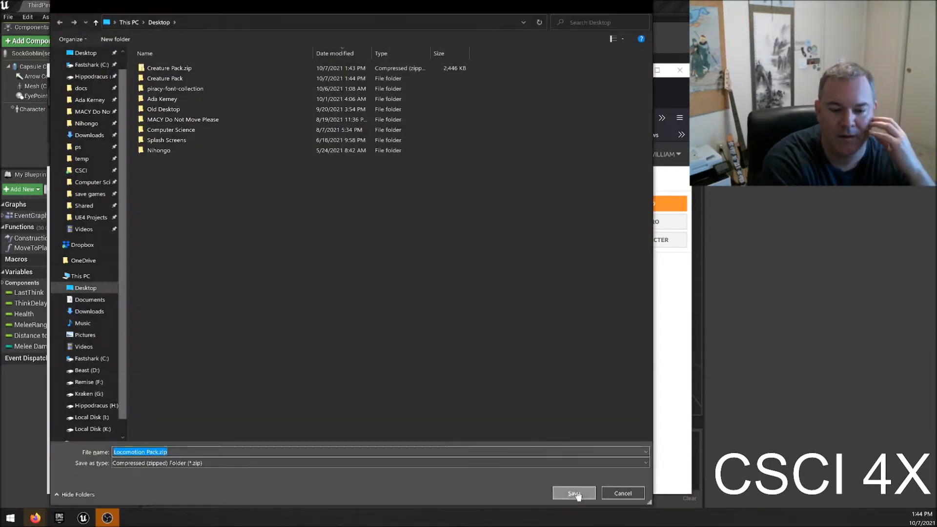
click(575, 493)
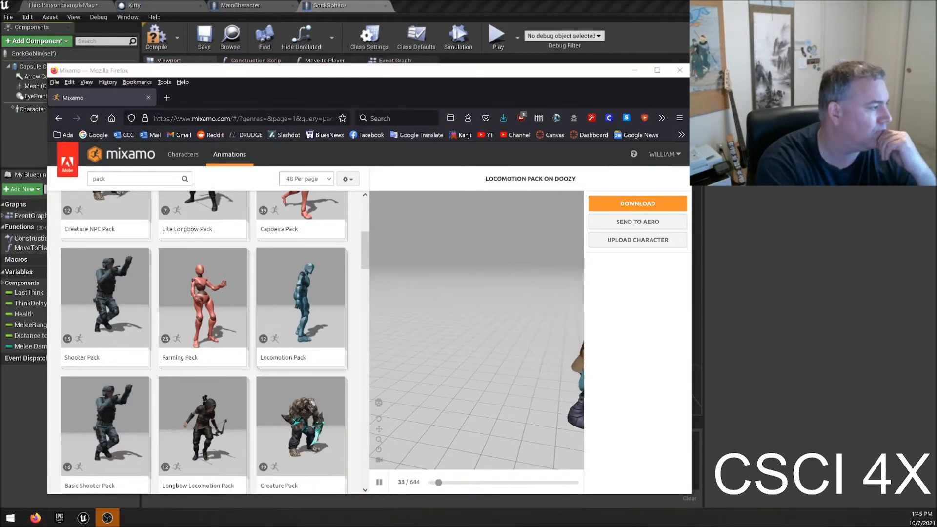
- Switch to the Desktop folder in File Explorer and delete Creature Pack.zip
drag(0, 126, 189, 128)
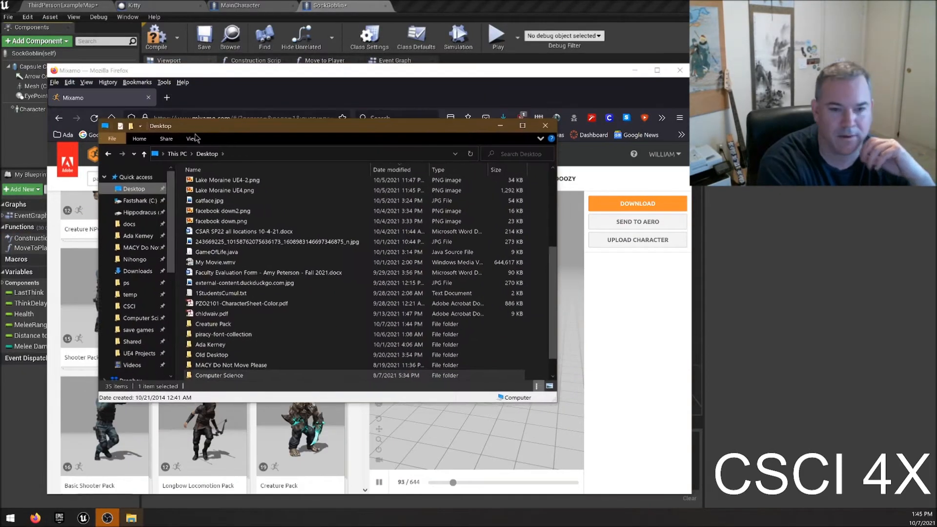
scroll(303, 230, up, 4)
scroll(264, 175, up, 1)
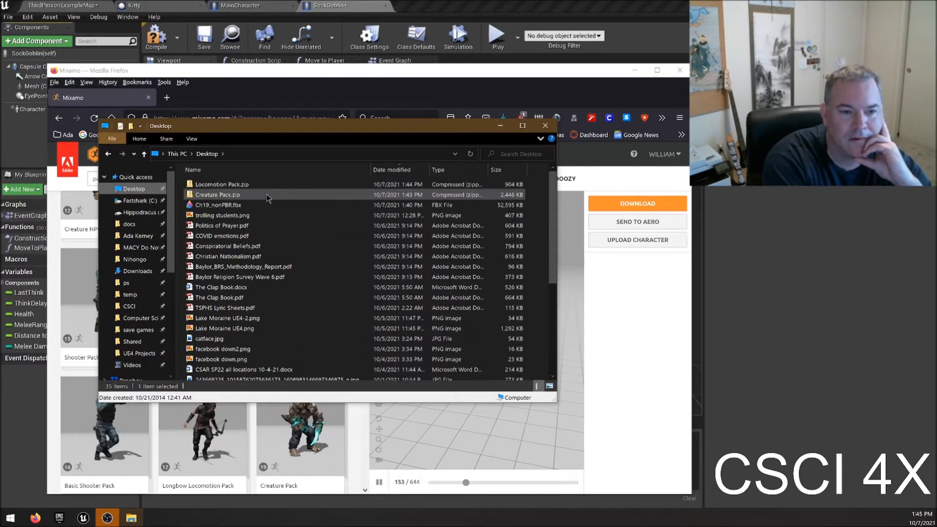
click(225, 195)
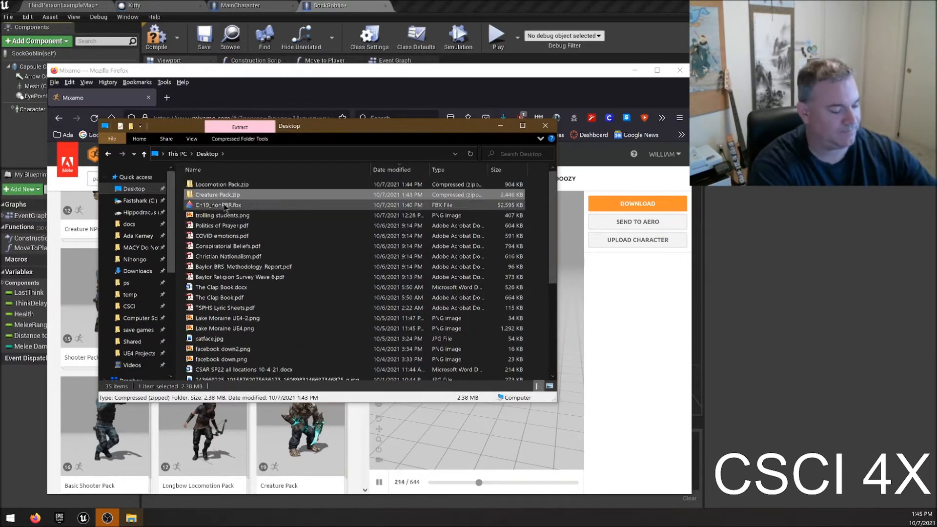
key(Delete)
- Extract Locomotion Pack.zip on the Desktop into its own Locomotion Pack folder with 7-Zip
click(247, 187)
mouse_move(246, 186)
right_down()
mouse_move(249, 202)
mouse_move(247, 186)
right_up()
right_click(241, 185)
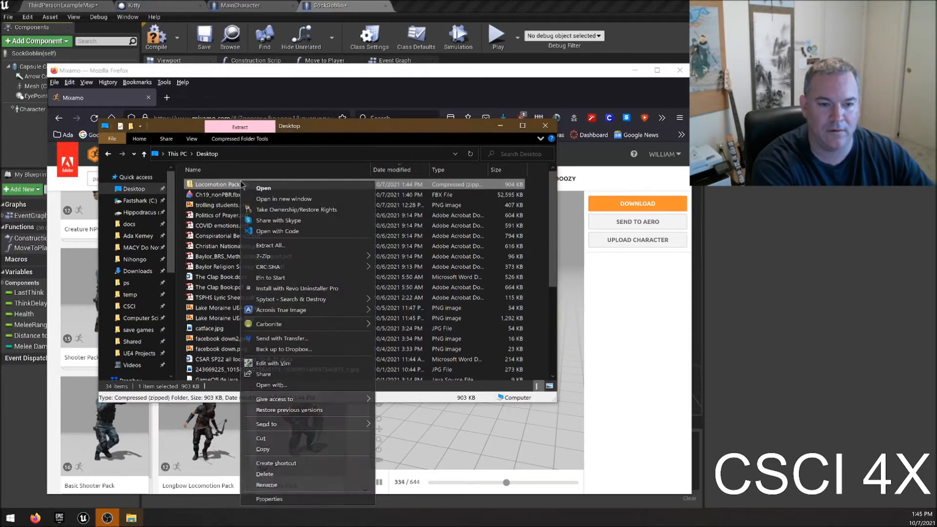
mouse_move(345, 259)
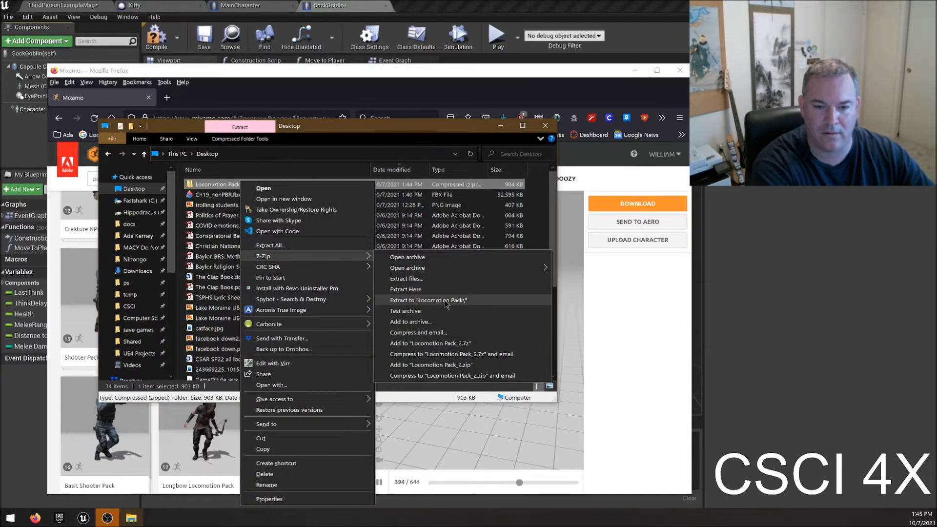
click(445, 301)
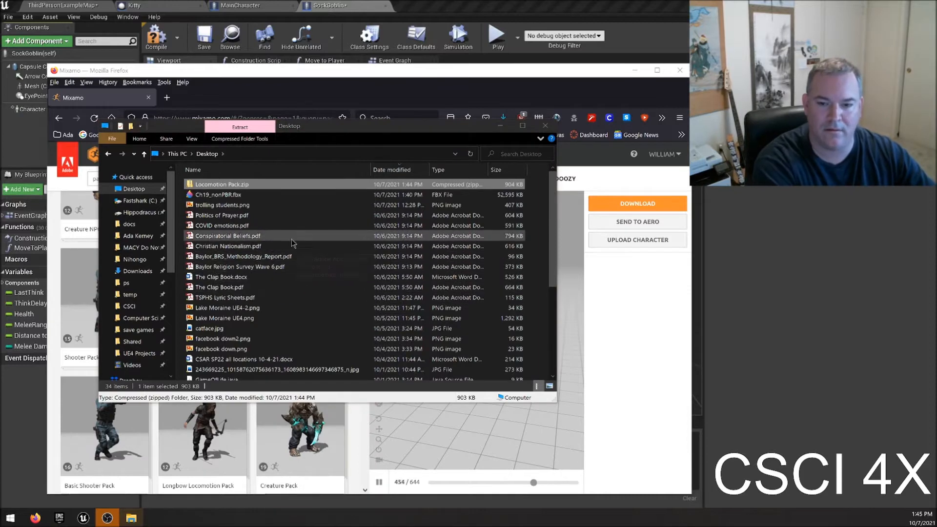
- Open the extracted Locomotion Pack folder, close the Mixamo browser window and move File Explorer aside
scroll(292, 243, down, 5)
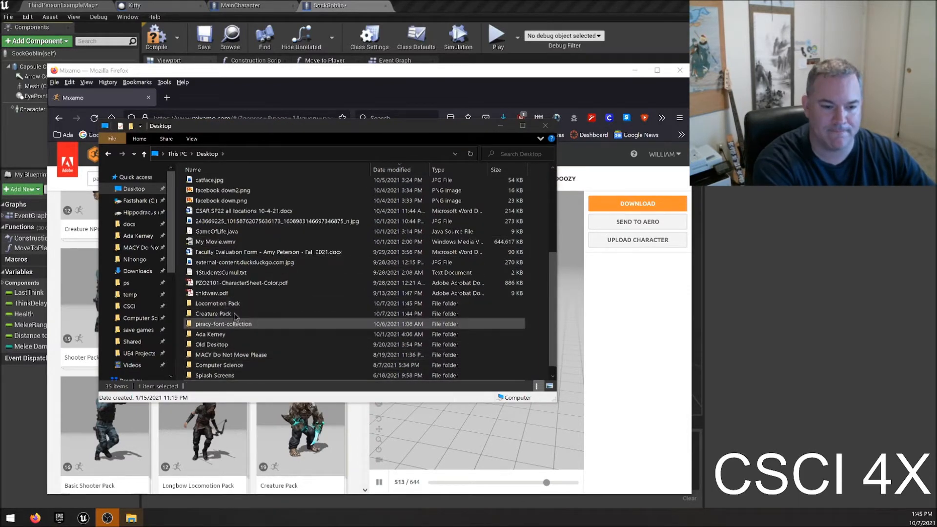
double_click(229, 303)
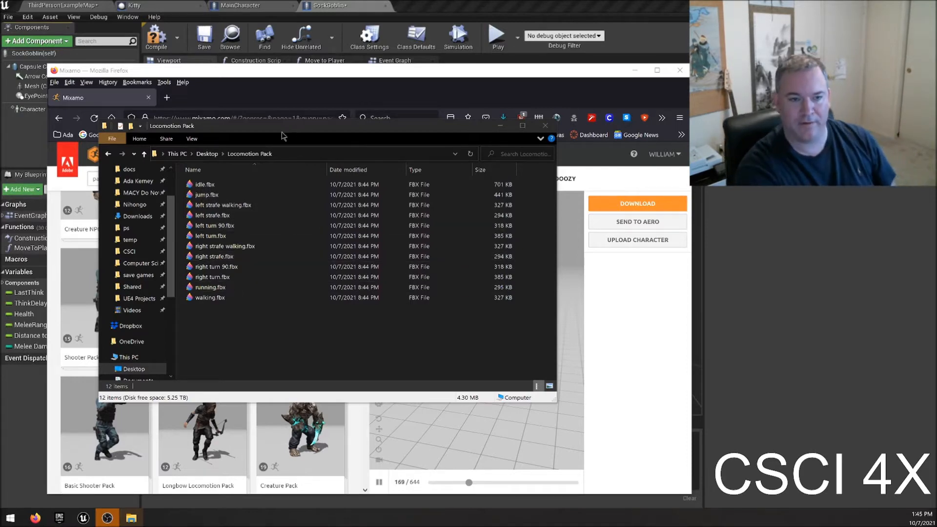
click(680, 72)
drag(349, 130, 579, 155)
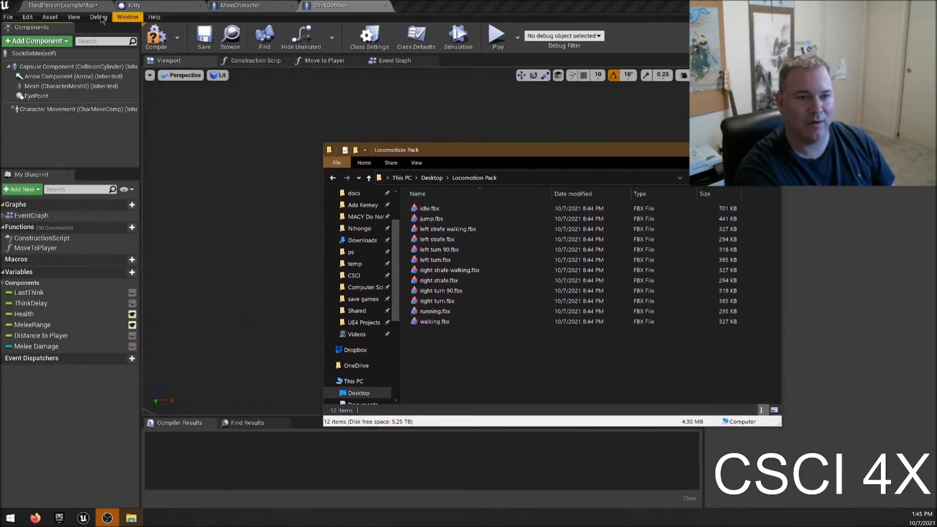
- In the level editor's Content Browser, create a folder named SockGoblinAnimation inside the Bill folder and open it
click(63, 5)
click(526, 467)
scroll(493, 468, up, 3)
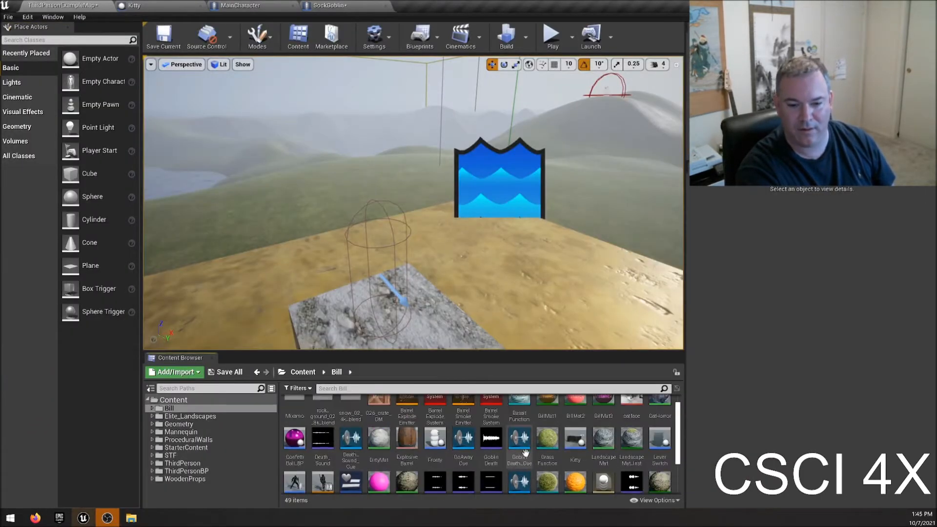
double_click(309, 407)
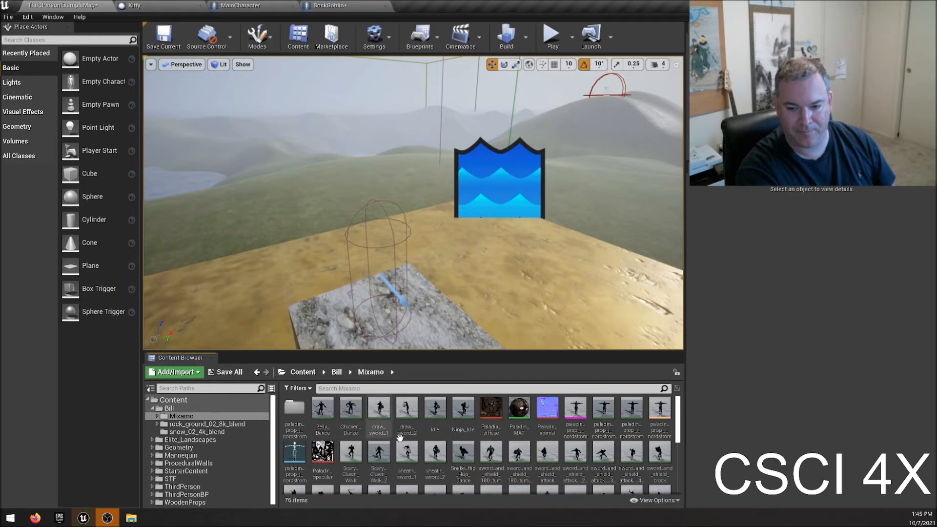
scroll(380, 426, down, 2)
click(337, 372)
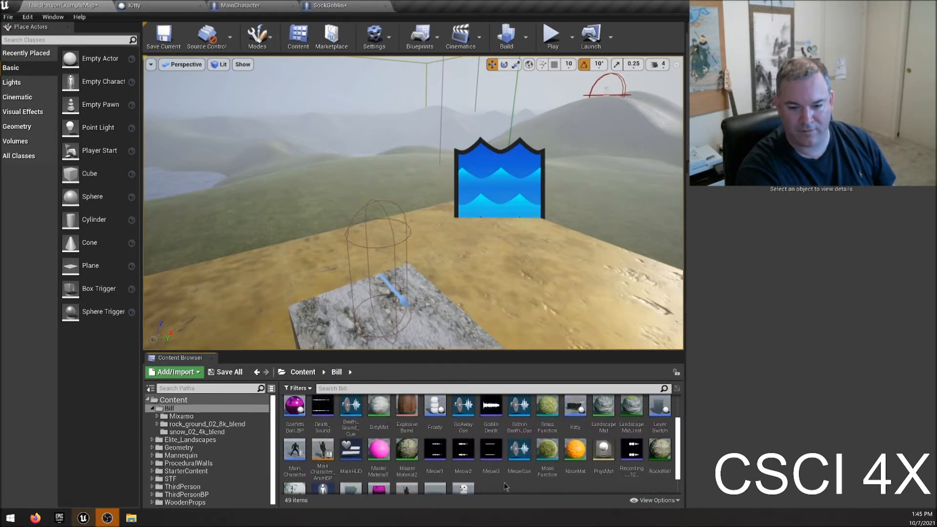
scroll(496, 491, down, 1)
right_click(493, 482)
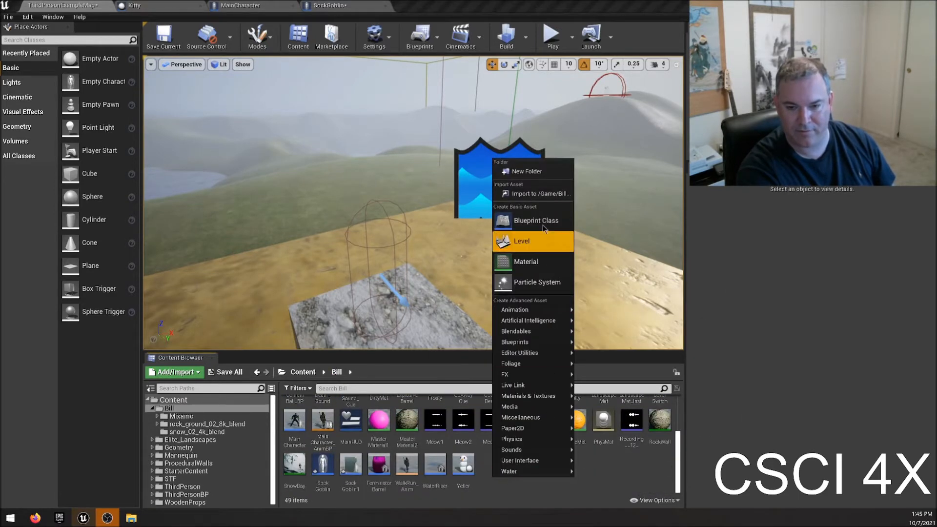
click(526, 171)
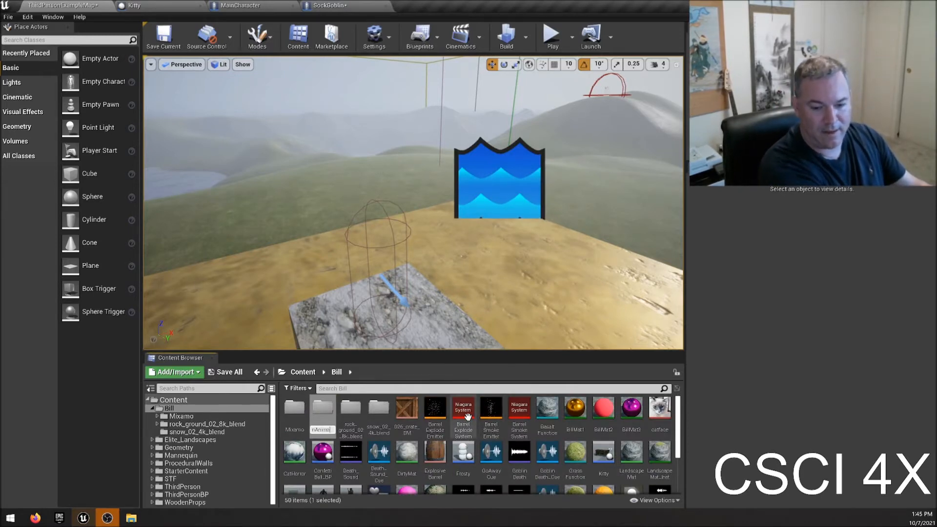
key(Return)
key(Return)
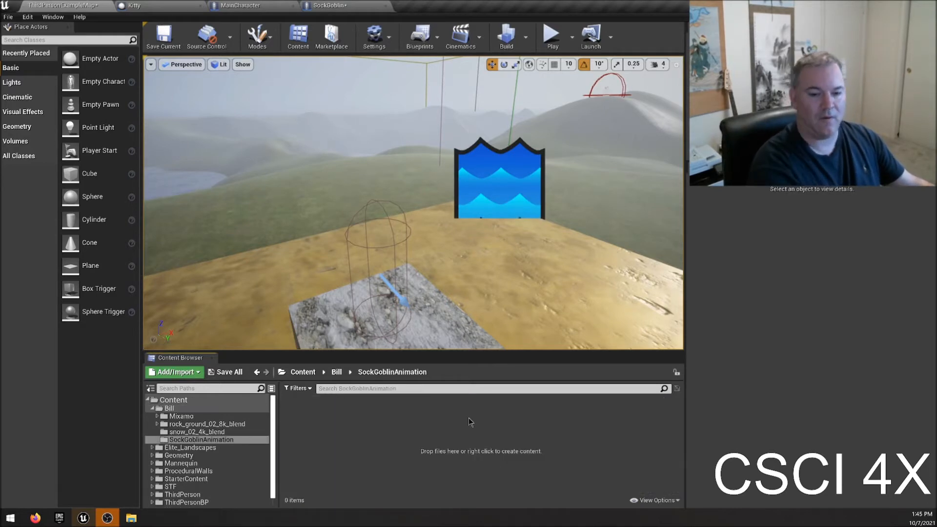
- Arrange the Unreal Editor and File Explorer windows side by side and go up to the Desktop folder
drag(423, 14, 936, 19)
click(452, 364)
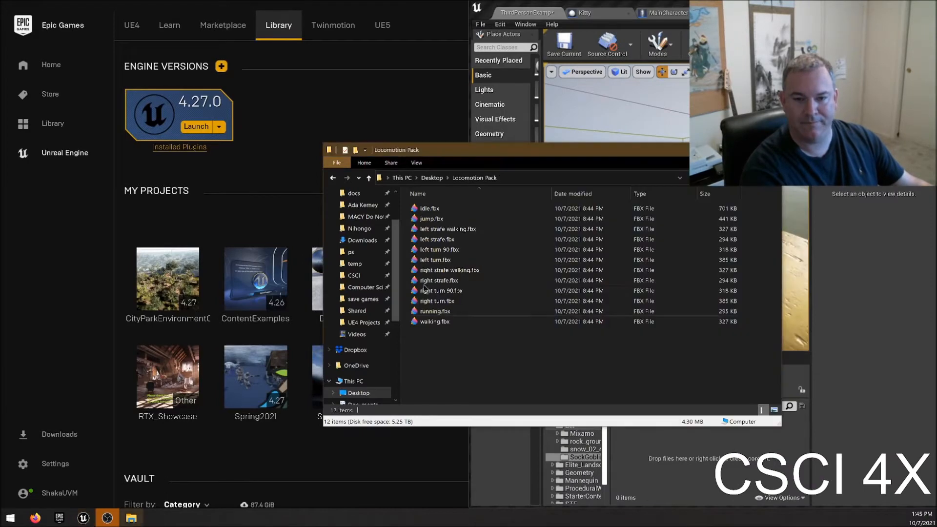
click(432, 177)
drag(472, 154, 204, 41)
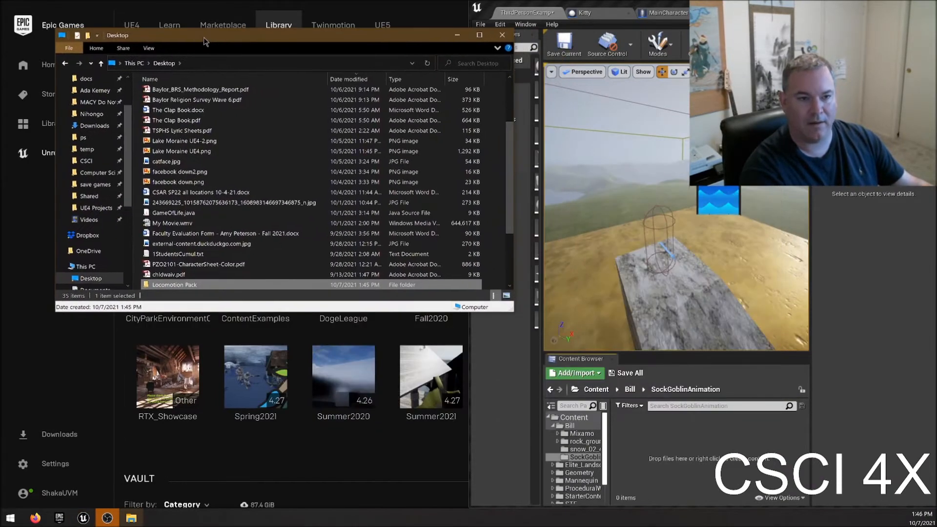
- Rename the Ch19_nonPBR.fbx character file on the Desktop as Gobbo.fbx
scroll(175, 161, up, 3)
click(175, 104)
key(F2)
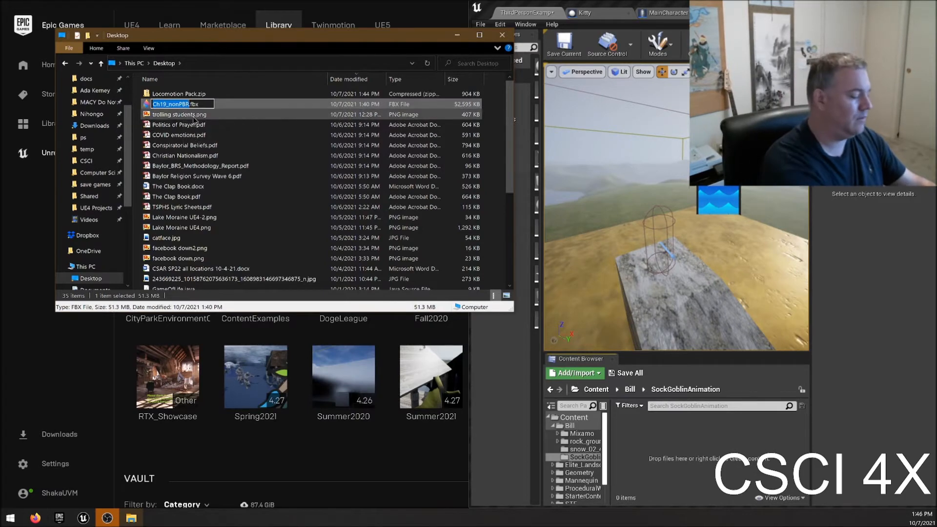
key(Return)
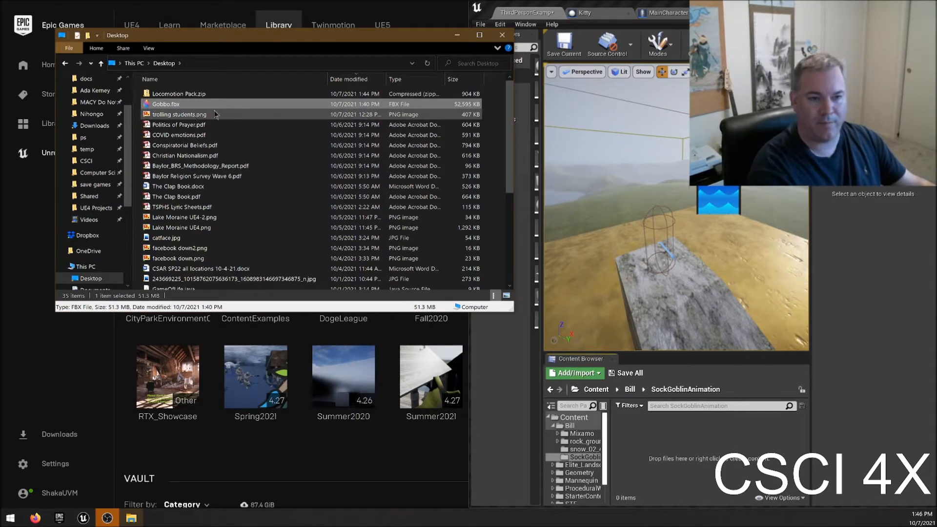
- Import Gobbo.fbx into the SockGoblinAnimation folder as a skeletal mesh with default options and no existing skeleton, dismiss the log and maximize the editor
drag(699, 463, 677, 464)
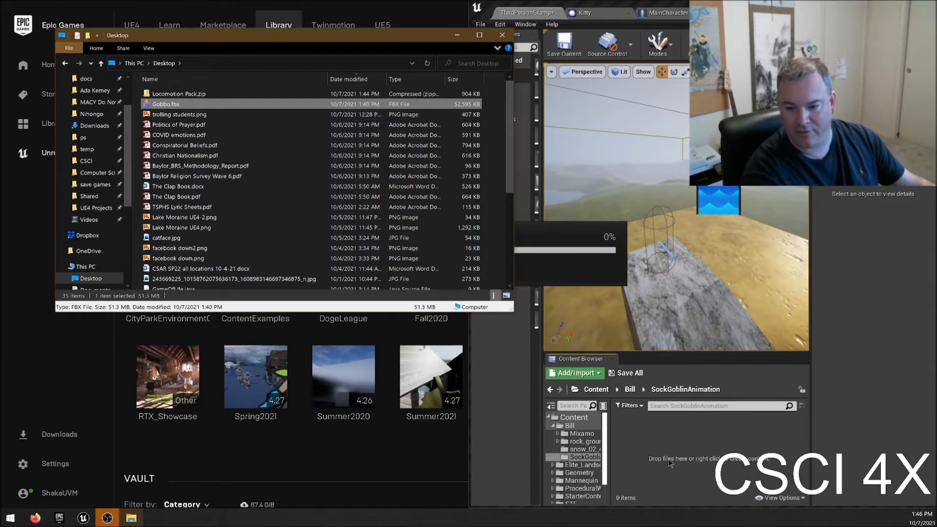
click(457, 35)
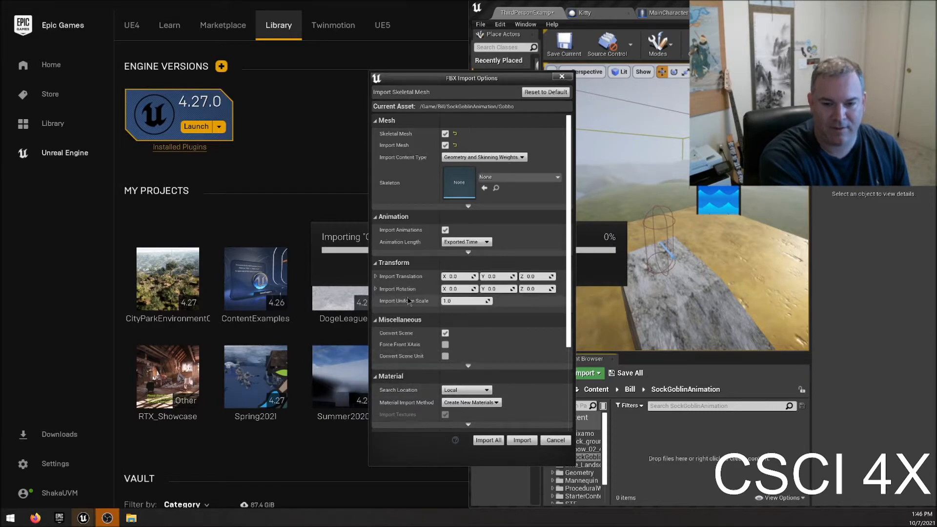
click(376, 289)
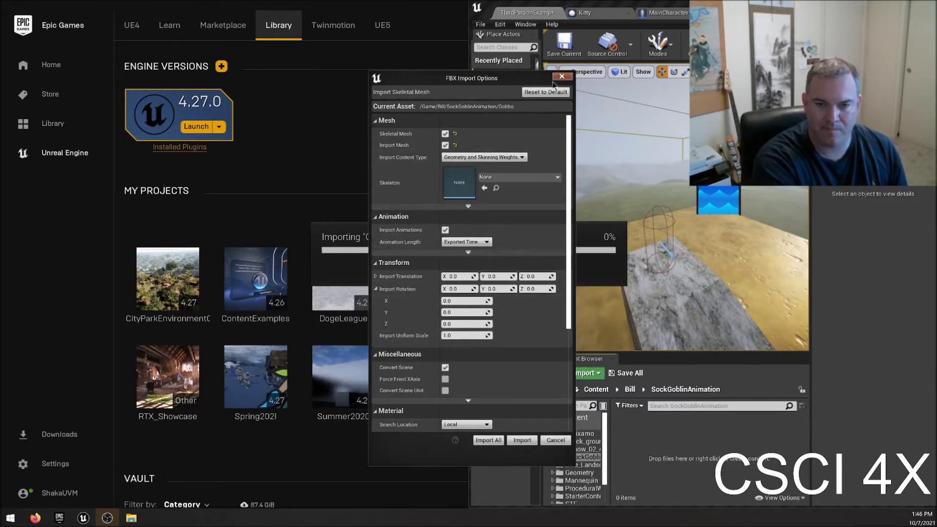
click(513, 441)
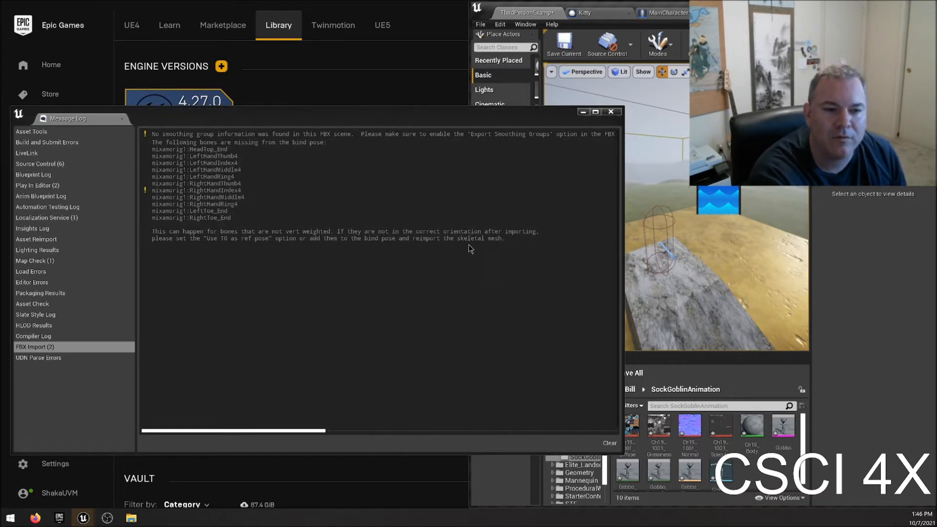
click(613, 111)
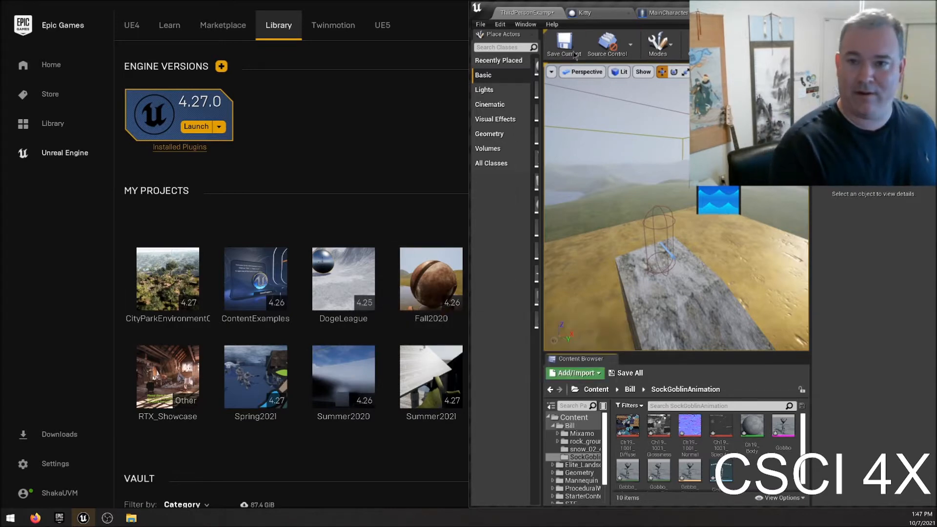
double_click(577, 2)
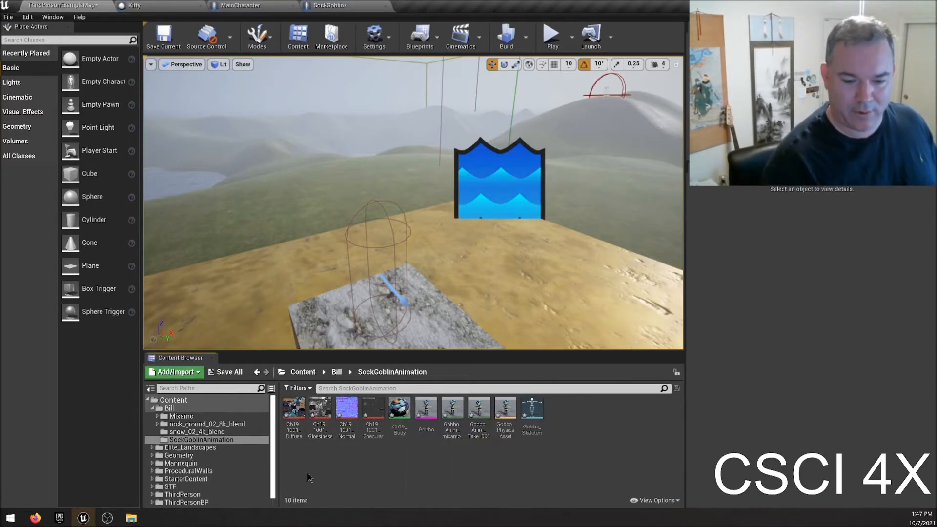
- Examine the imported Ch19_Body material's node graph and close the material editor
click(402, 410)
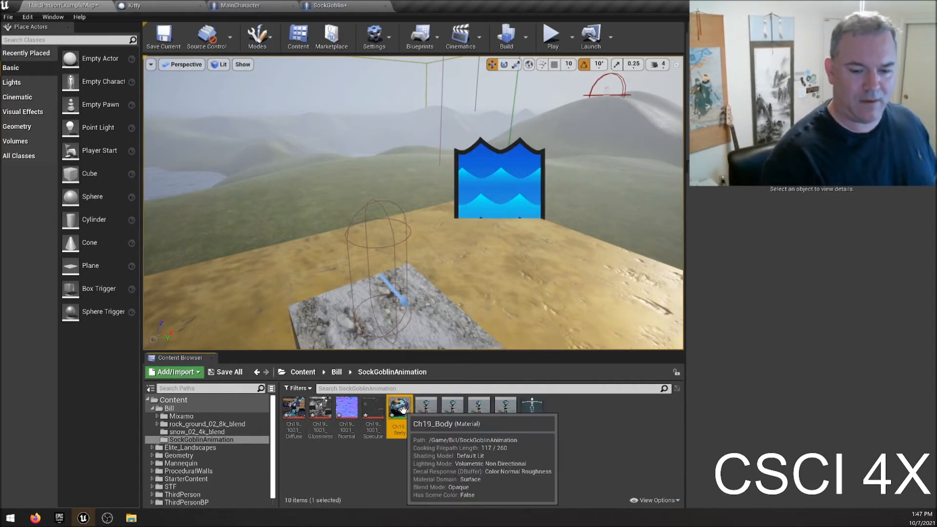
double_click(402, 410)
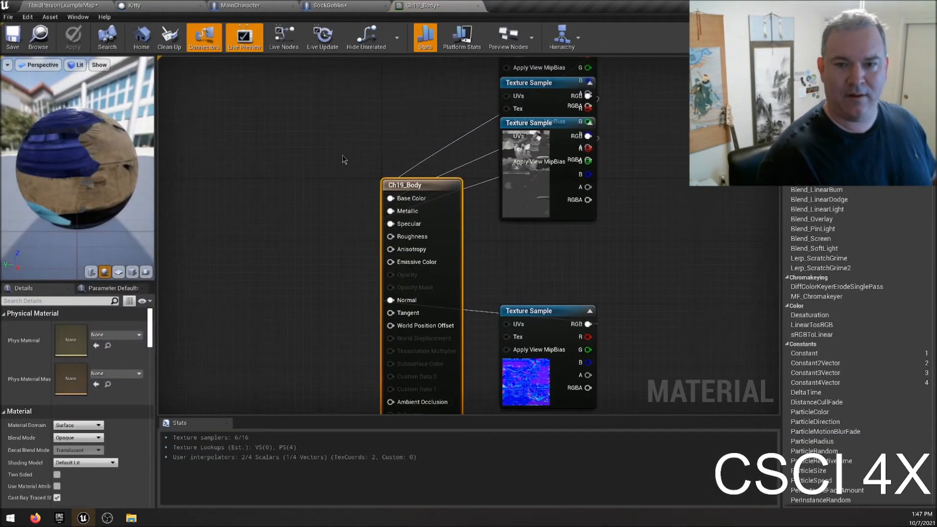
click(477, 6)
click(47, 5)
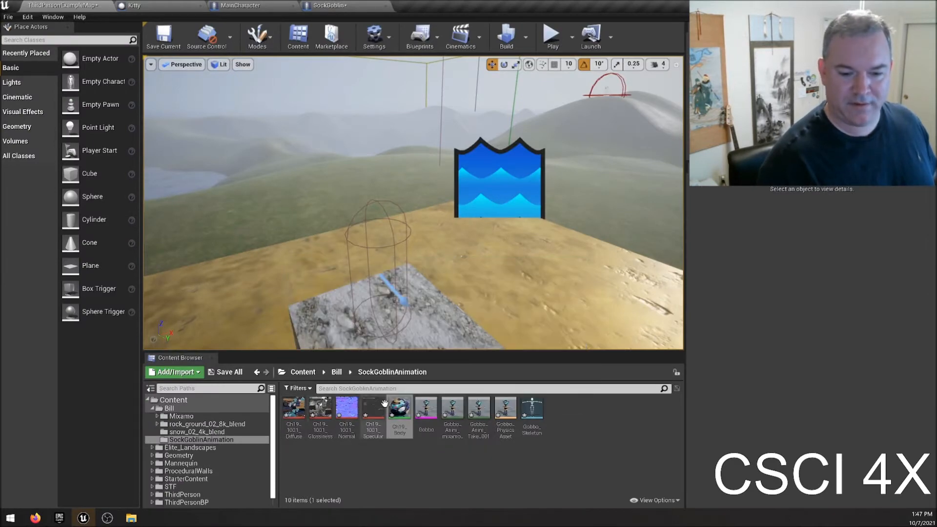
click(399, 485)
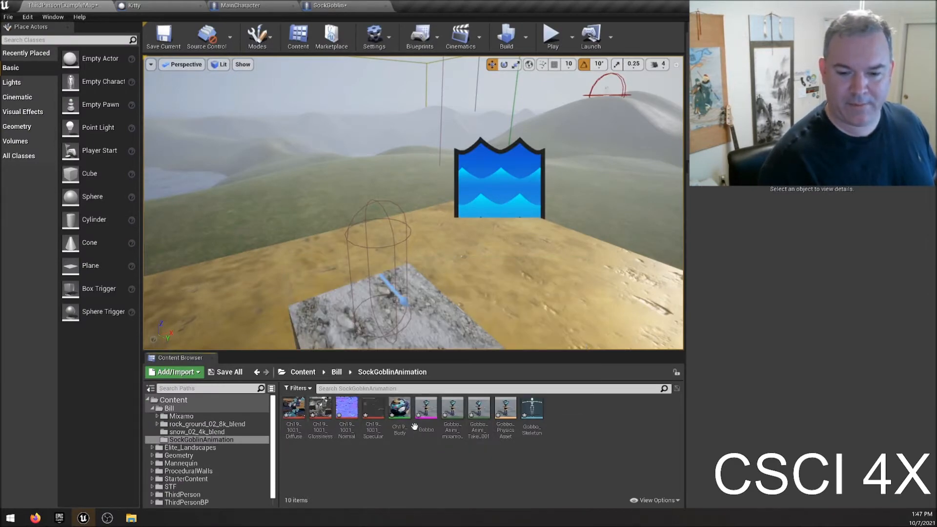
- Open the Gobbo_Skeleton asset and inspect its LeftHand and LeftForeArm bones
click(529, 413)
double_click(529, 413)
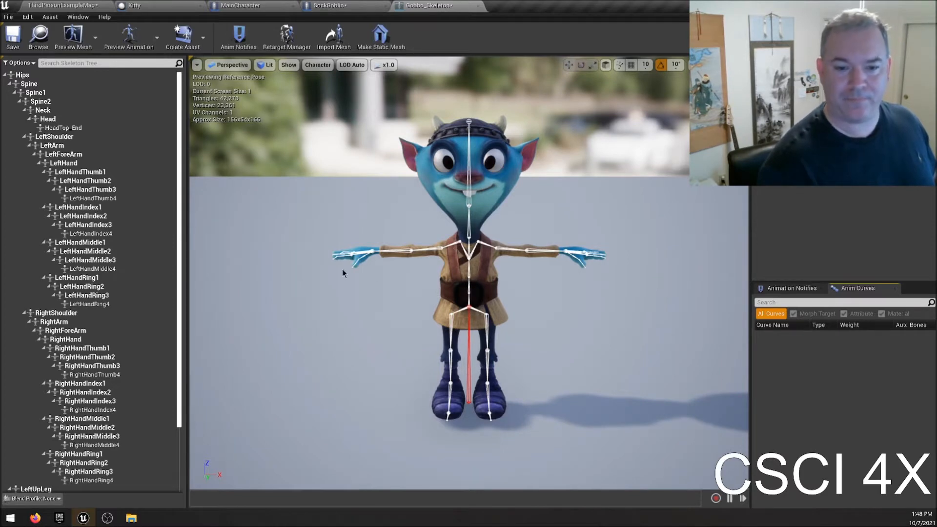
click(584, 255)
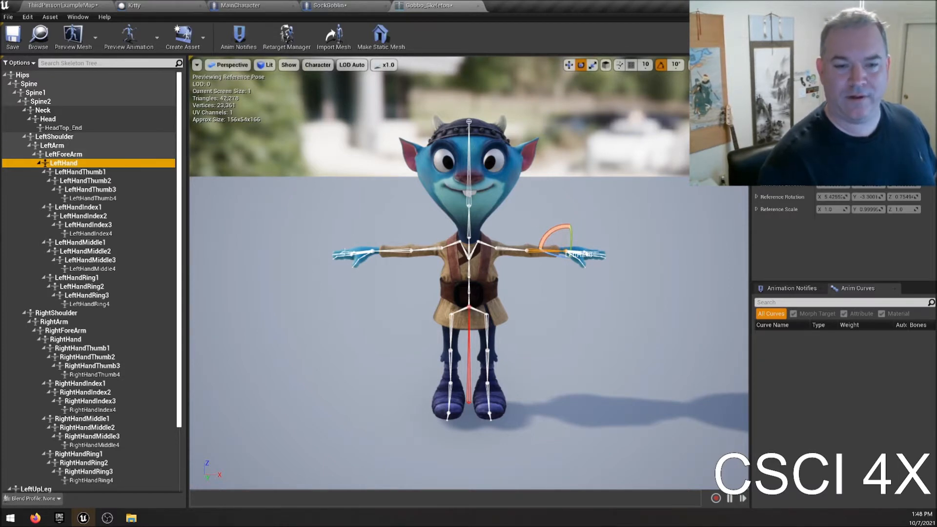
click(72, 155)
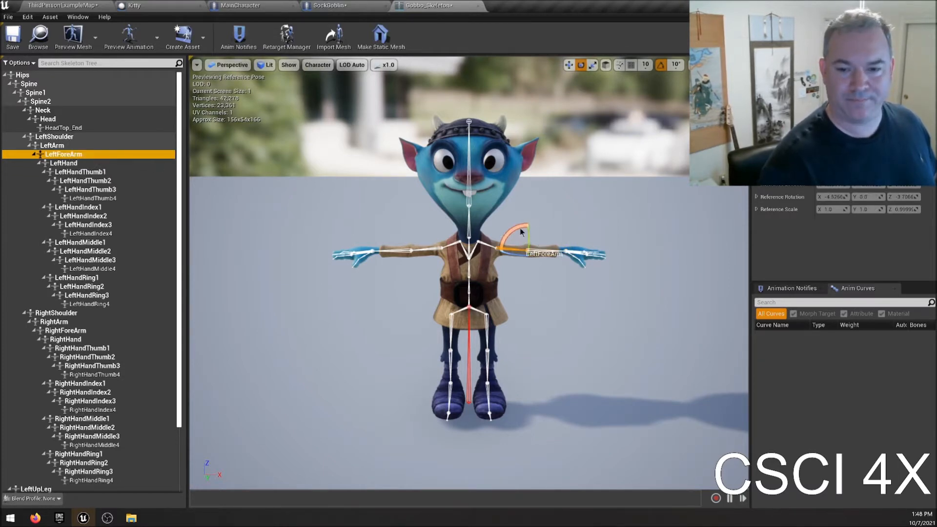
- Try rotating the LeftForeArm bone, undo the rotation, look through the skeleton tree and close the skeleton editor
mouse_move(515, 229)
mouse_down()
mouse_move(525, 280)
mouse_move(556, 253)
mouse_move(527, 277)
mouse_move(551, 254)
mouse_move(542, 234)
mouse_move(549, 251)
mouse_move(480, 231)
mouse_move(502, 332)
mouse_move(485, 269)
mouse_move(502, 232)
mouse_up()
key(ctrl+z)
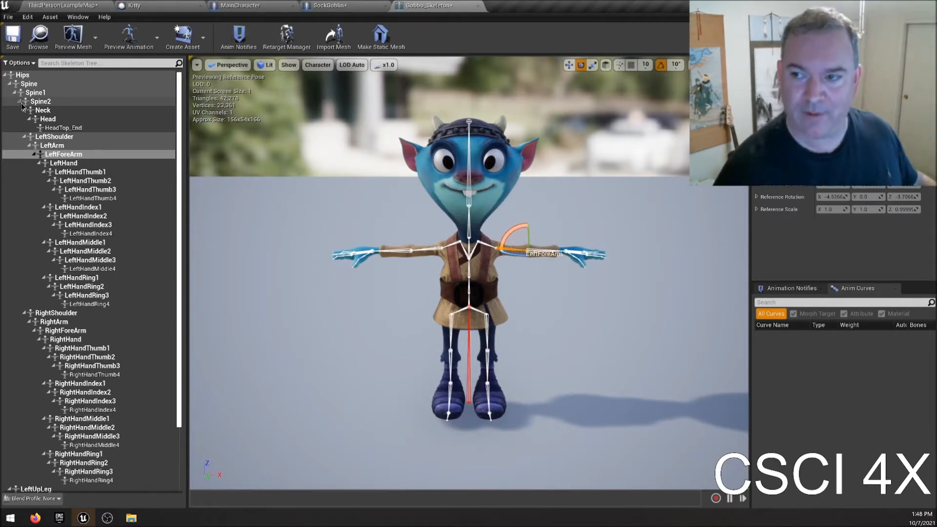
scroll(88, 303, down, 3)
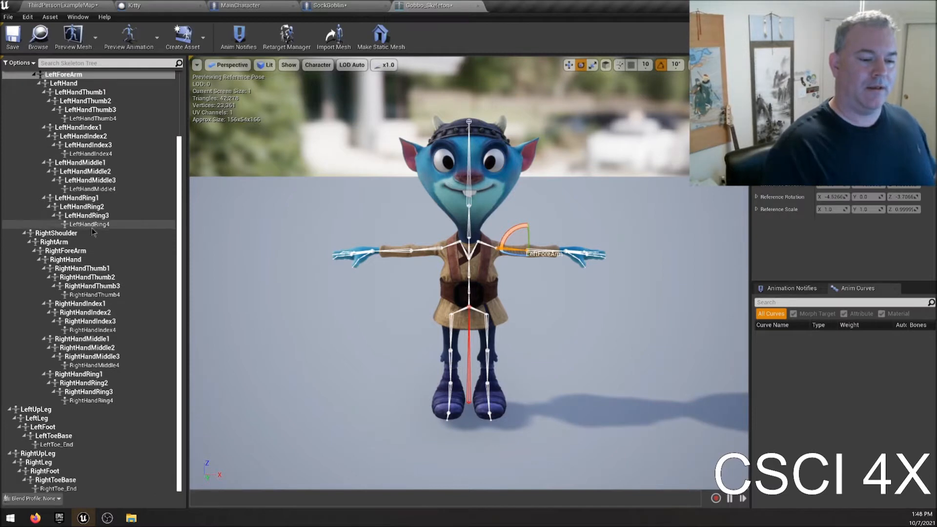
click(480, 5)
- Save all modified assets and assign the Gobbo skeletal mesh to the SockGoblin blueprint's Mesh component
click(9, 18)
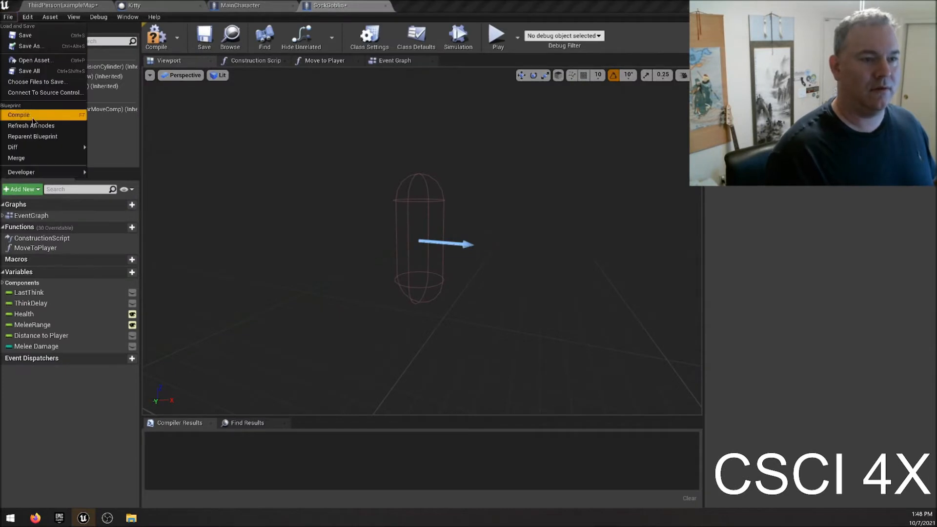
click(29, 71)
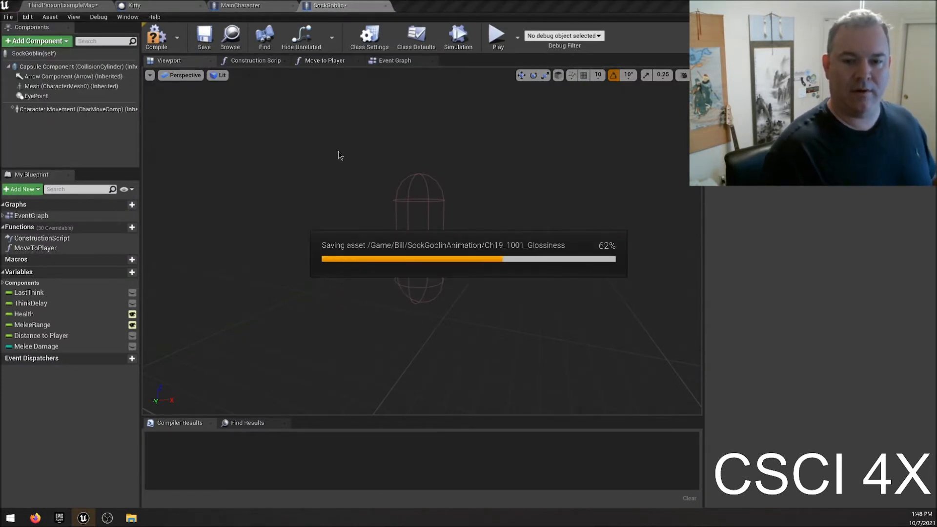
click(48, 87)
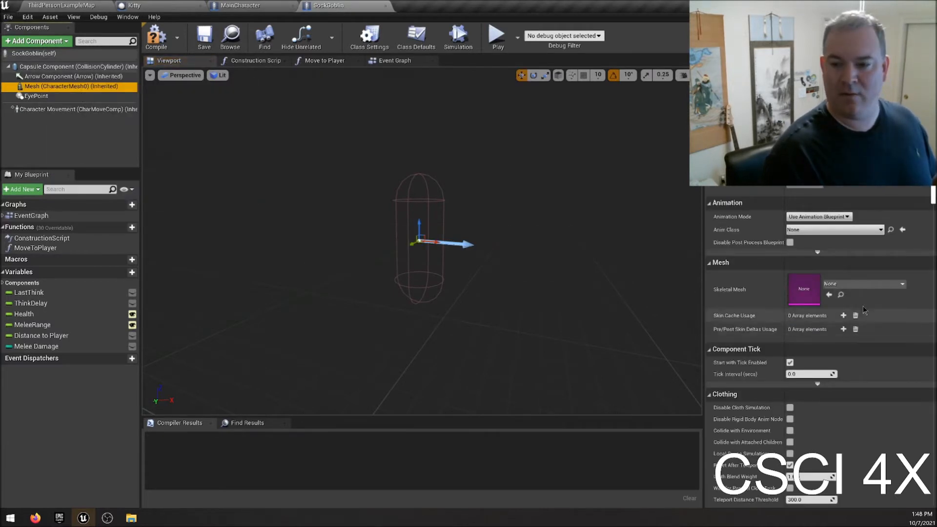
click(869, 286)
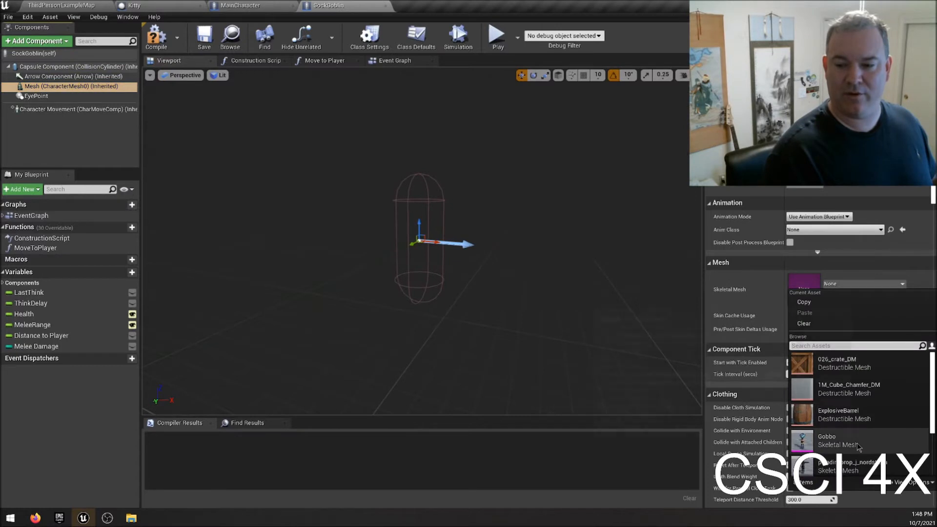
click(876, 439)
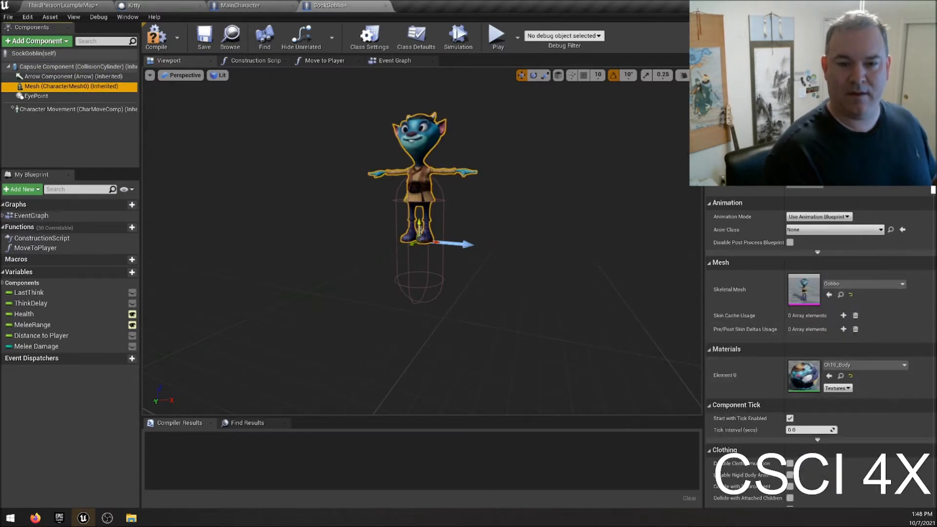
- Lower the goblin mesh into the capsule and rotate it to face the forward arrow, compiling and saving the blueprint
drag(420, 227, 441, 280)
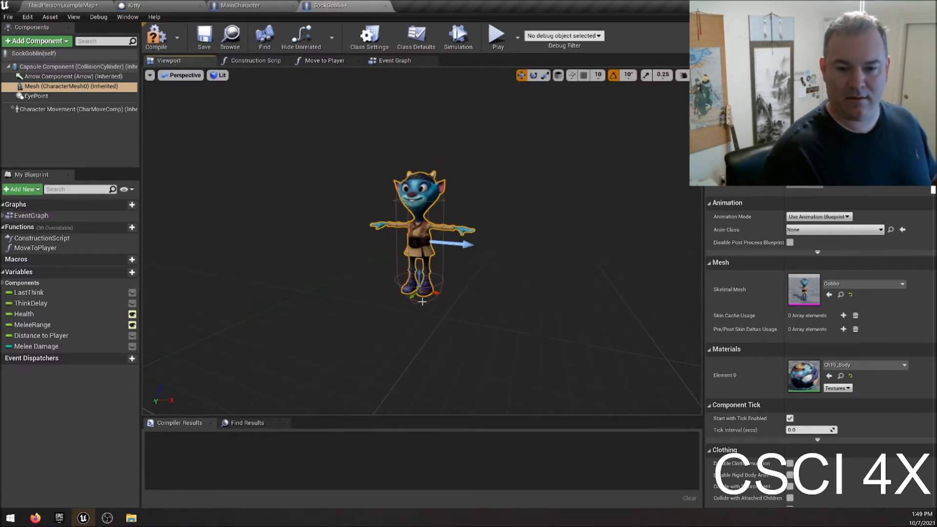
key(e)
drag(430, 299, 390, 300)
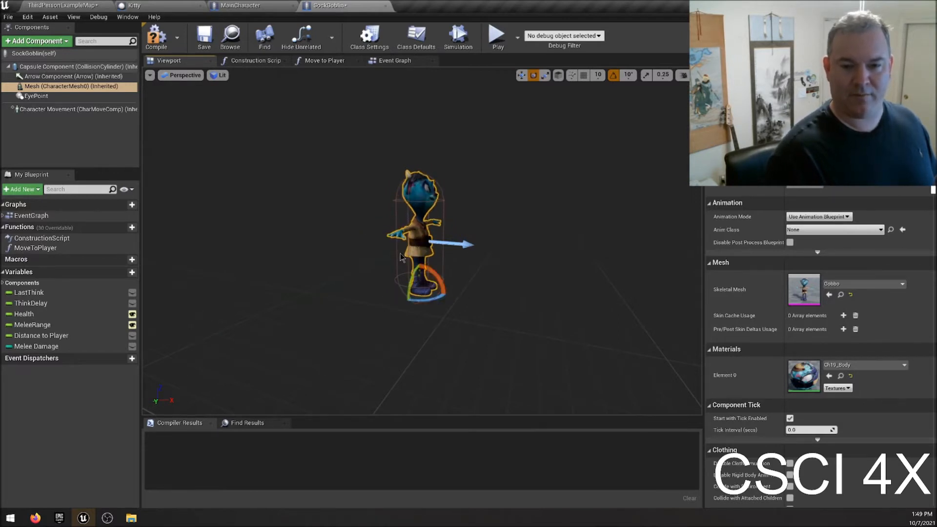
click(162, 40)
click(204, 37)
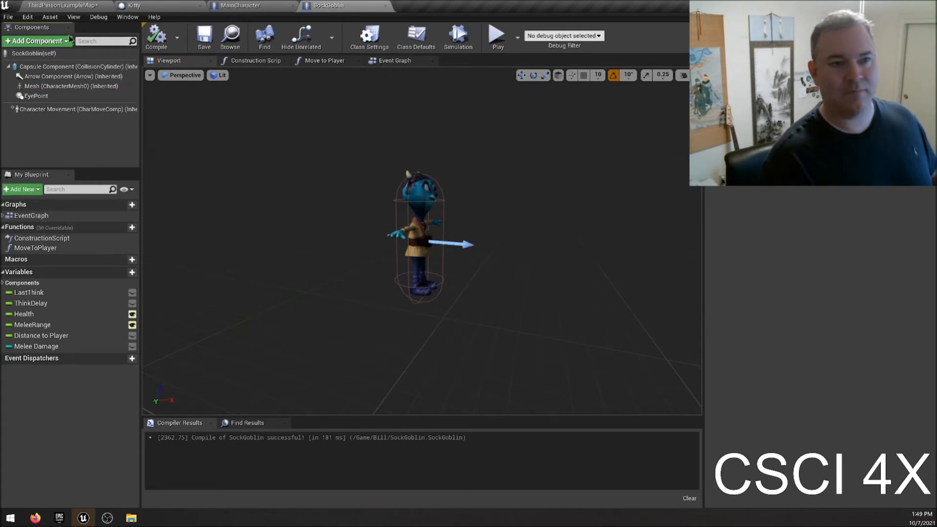
- Play the ThirdPersonExampleMap level to check the goblins in their new mesh, and end the play session
click(68, 8)
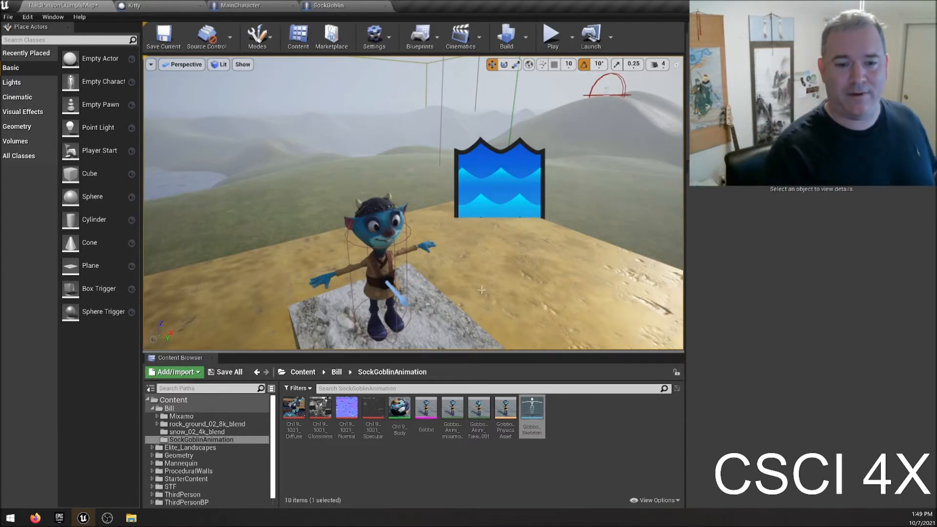
click(551, 39)
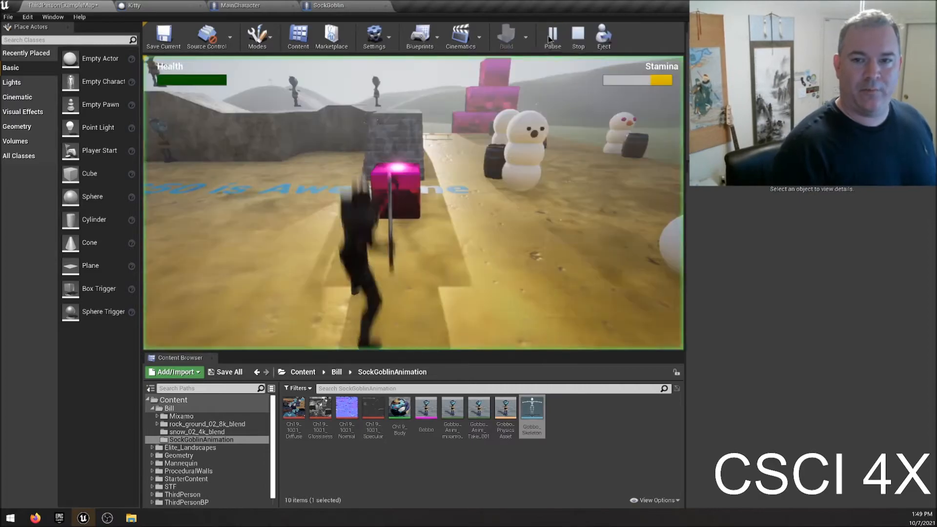
key(w)
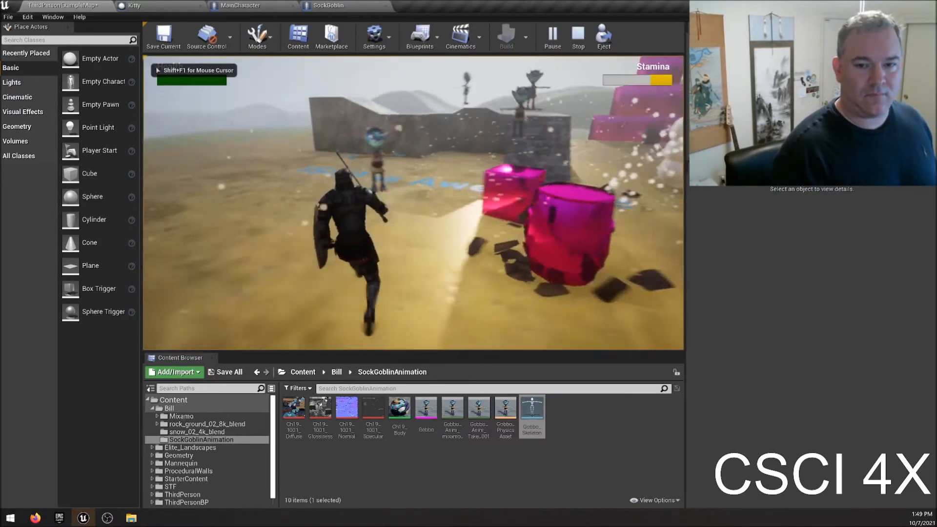
key(w)
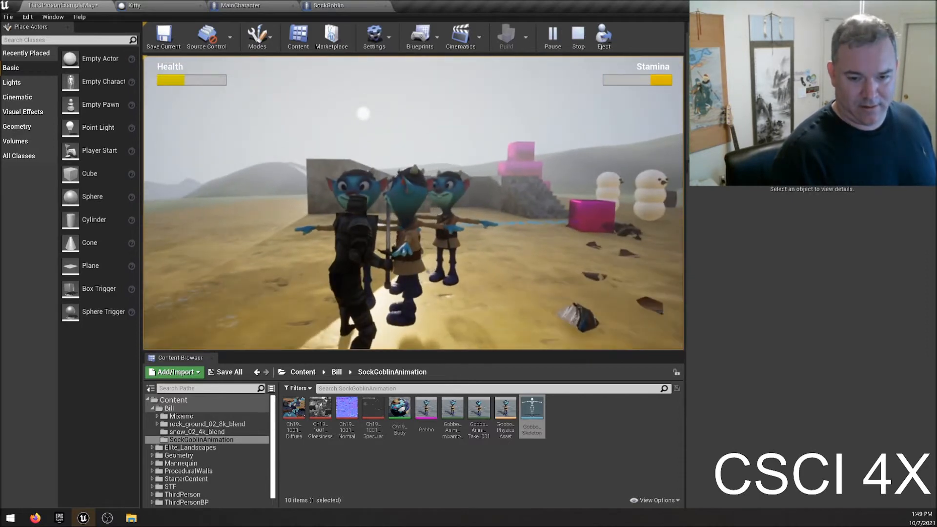
key(Escape)
- Undock the SockGoblin blueprint editor into a floating window so the goblins placed in the level stay visible beside it
key(w)
right_drag(382, 194, 344, 184)
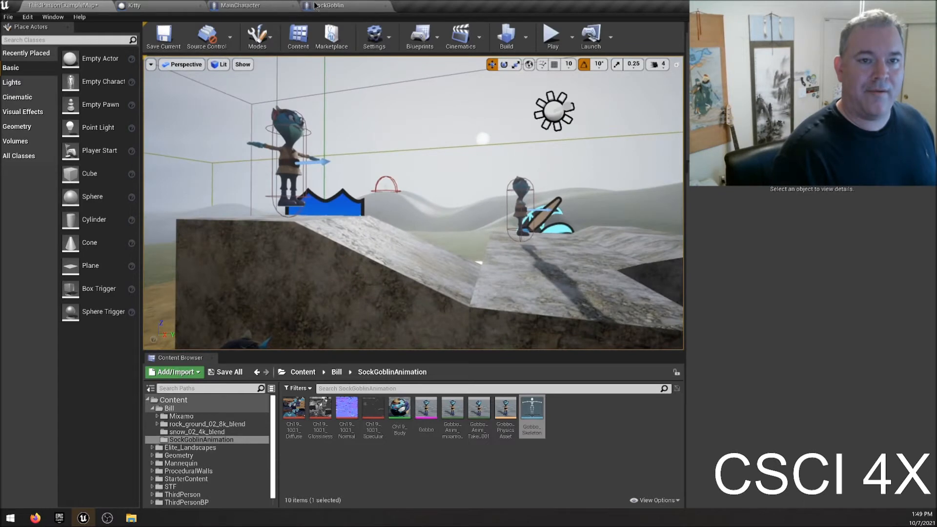
click(331, 7)
click(415, 199)
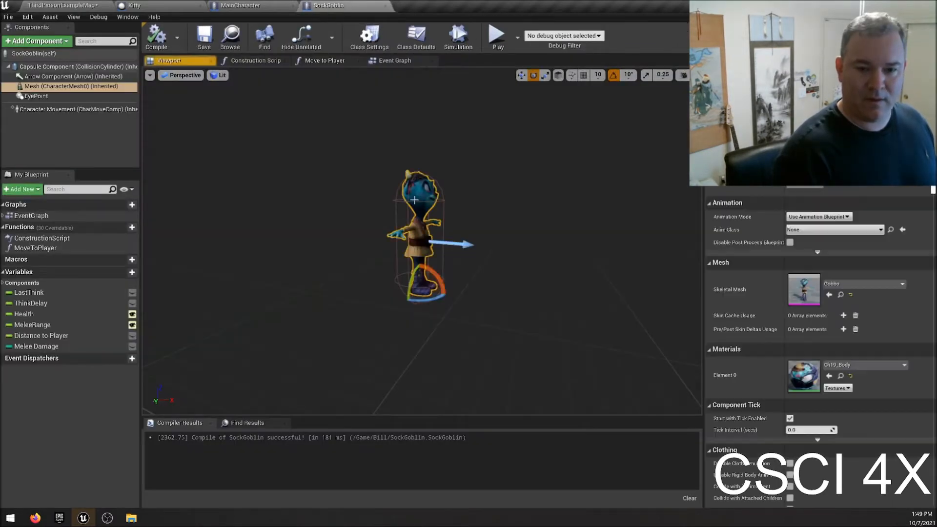
drag(314, 7, 534, 229)
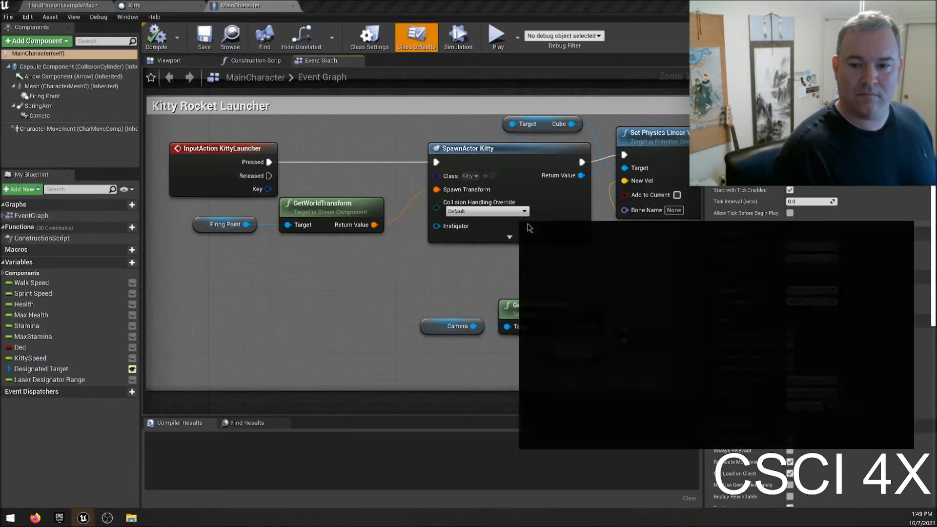
click(80, 6)
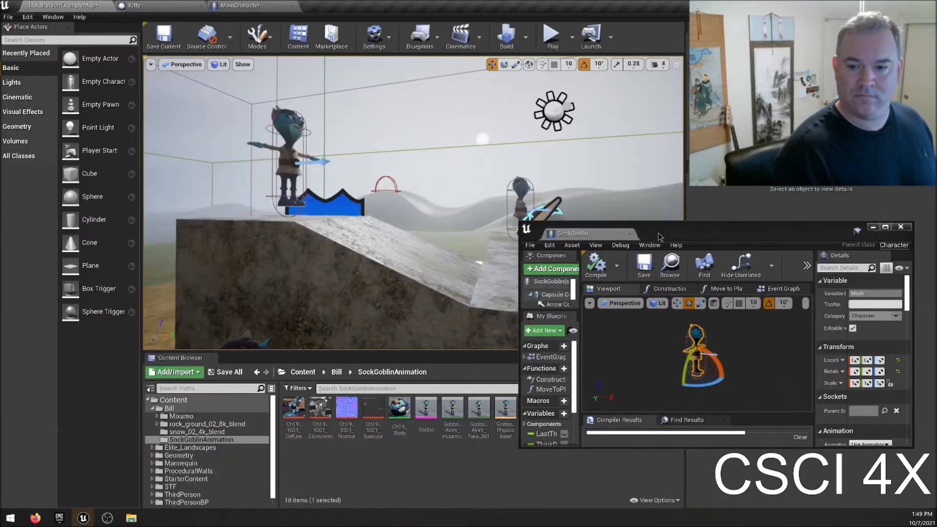
drag(658, 236, 671, 210)
- Move the goblin mesh further down so its feet meet the ground in the level, and compile the blueprint
click(712, 304)
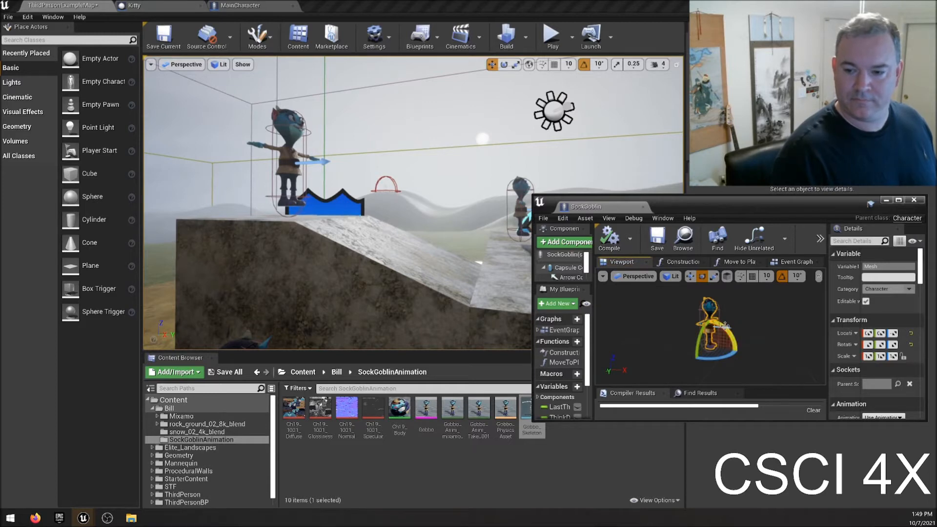
scroll(557, 276, down, 2)
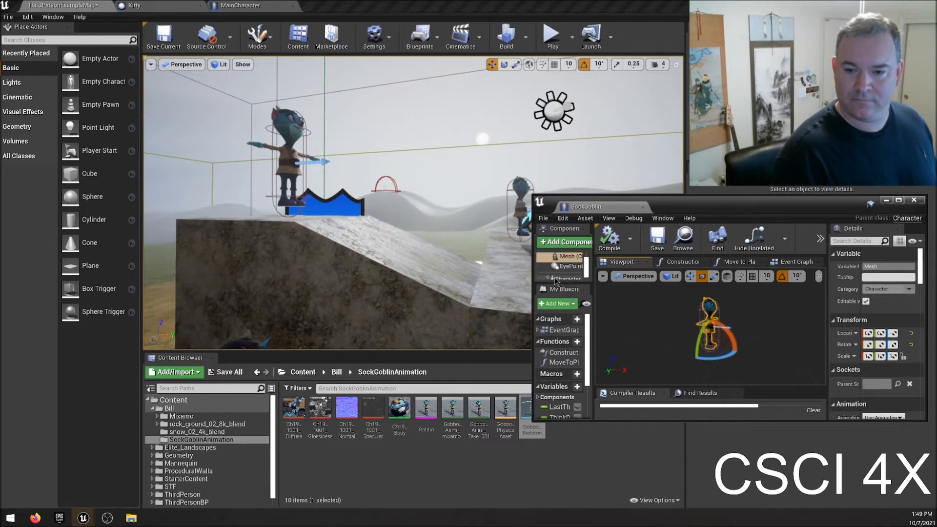
click(569, 259)
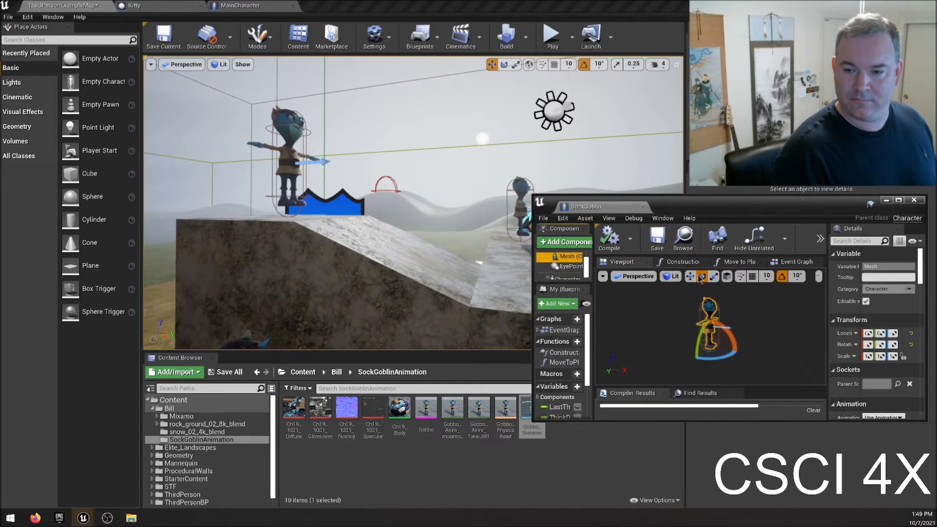
click(690, 277)
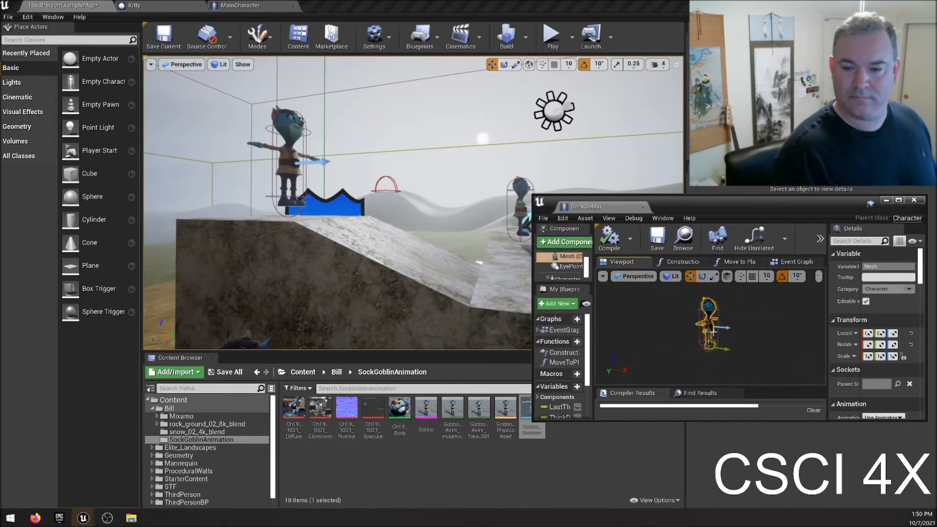
key(ctrl+z)
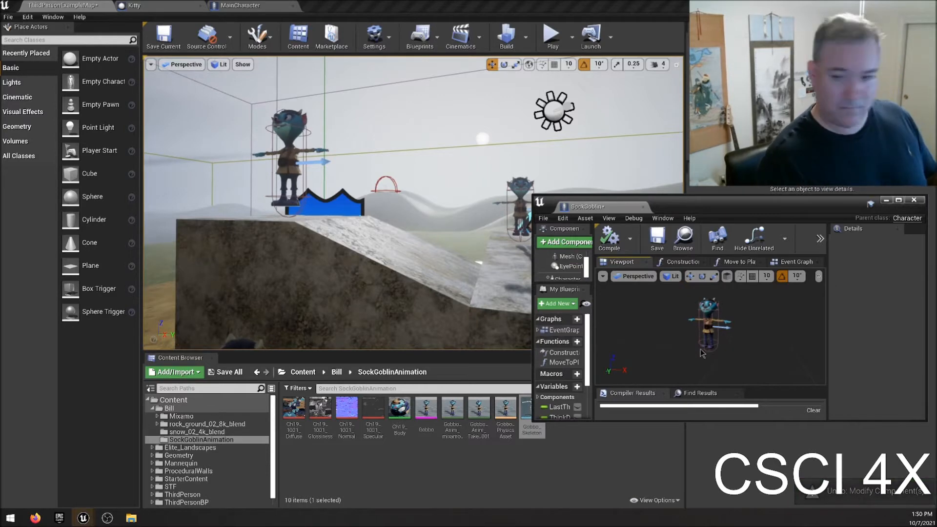
key(ctrl+y)
scroll(672, 366, up, 6)
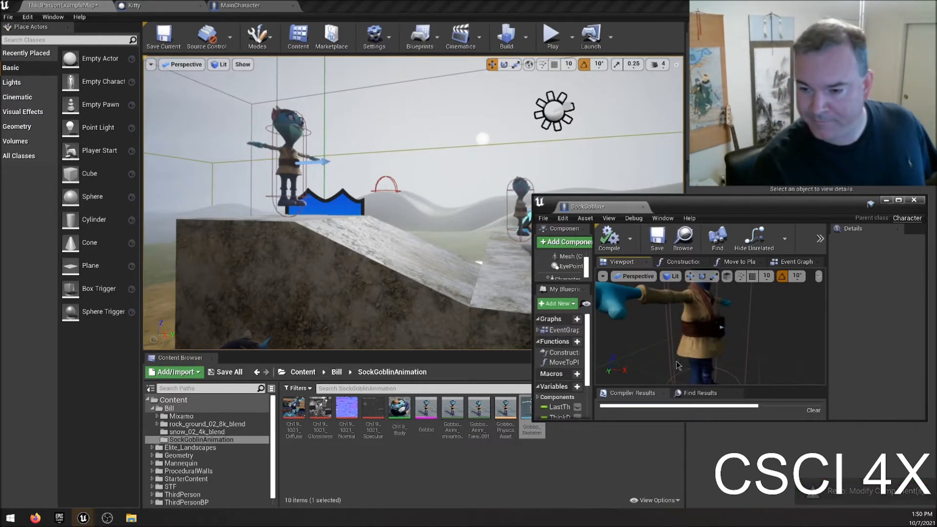
click(689, 330)
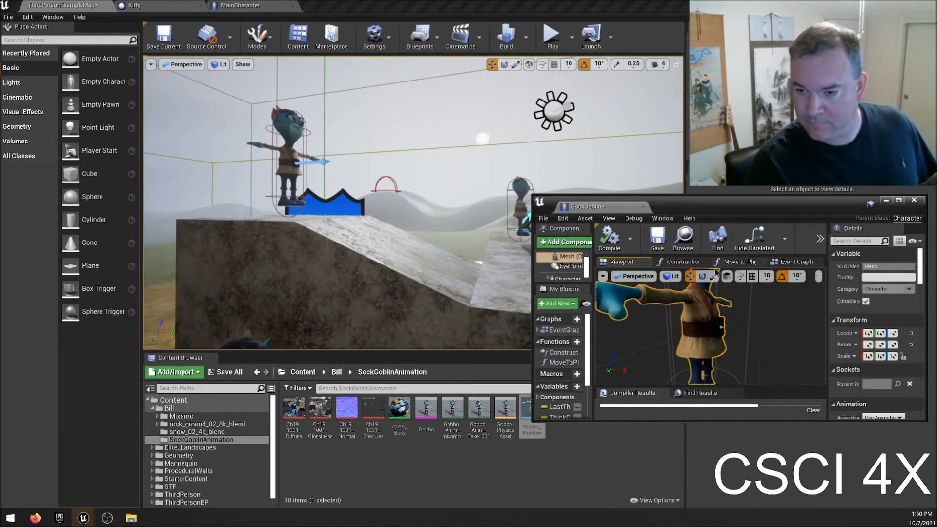
scroll(766, 344, down, 4)
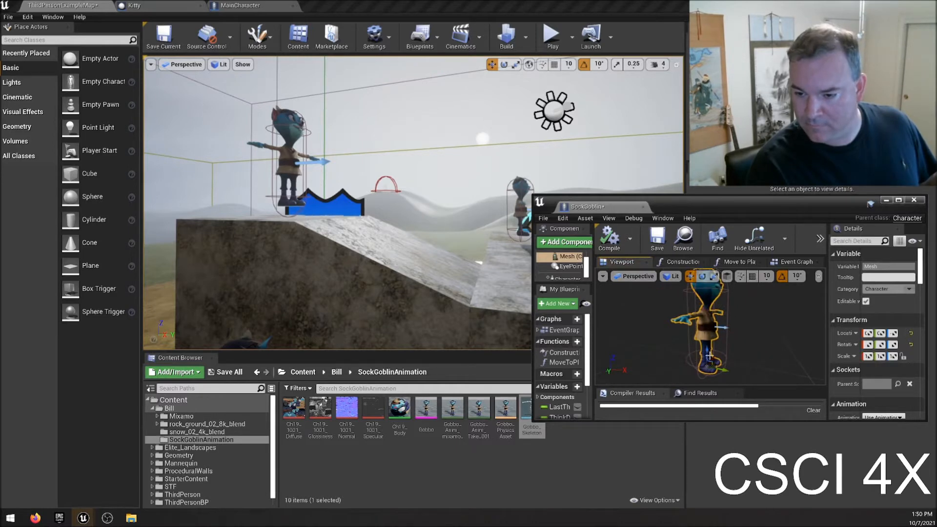
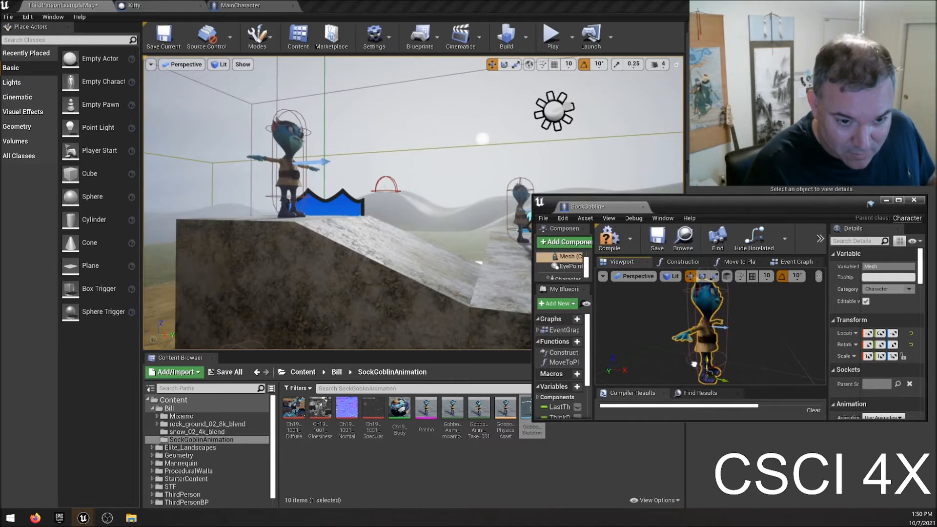
click(612, 251)
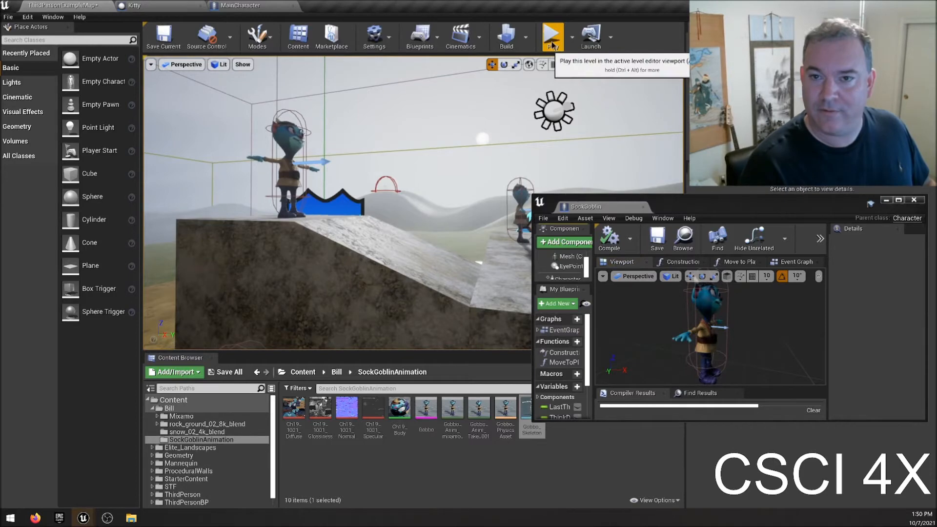
- Play the ThirdPersonExampleMap level and run the character among the attacking goblins to check their grounding and combat, and end the session
click(551, 39)
key(w)
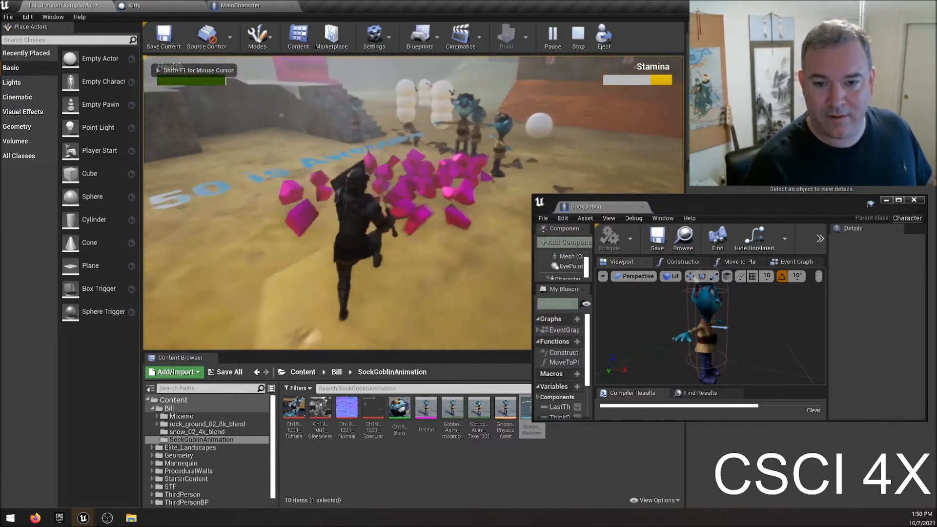
key(w)
key(s)
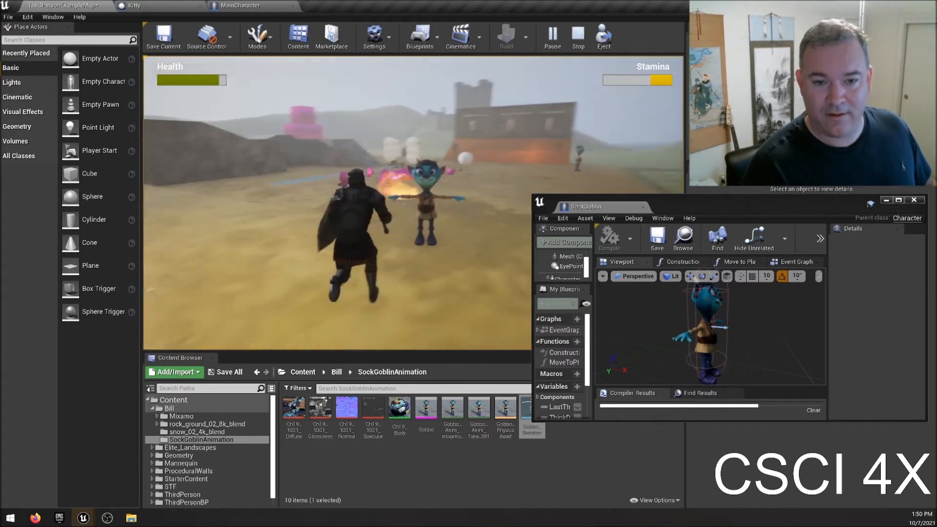
key(w)
key(w)
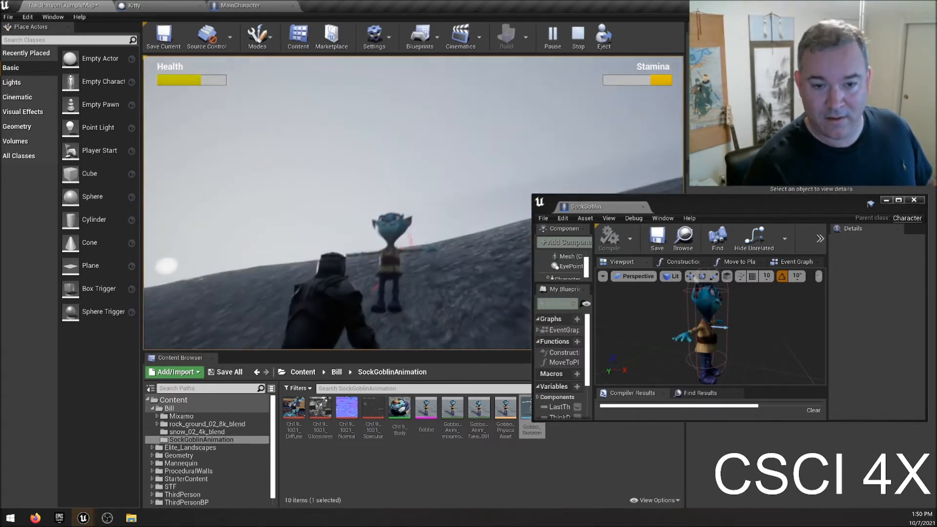
key(w)
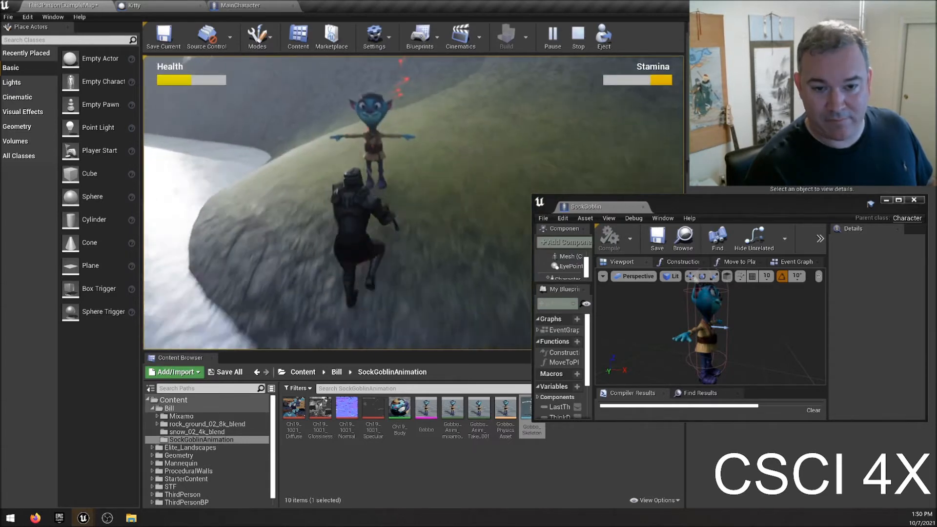
key(w)
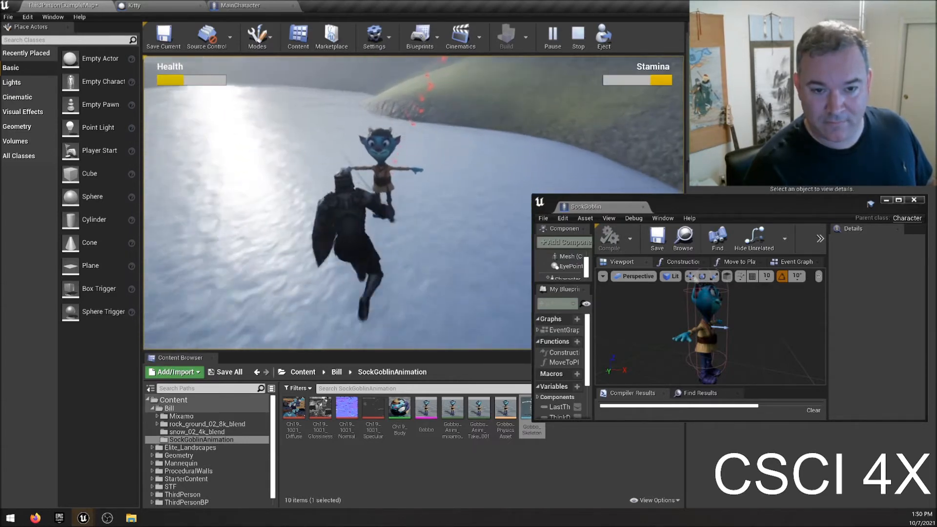
key(w)
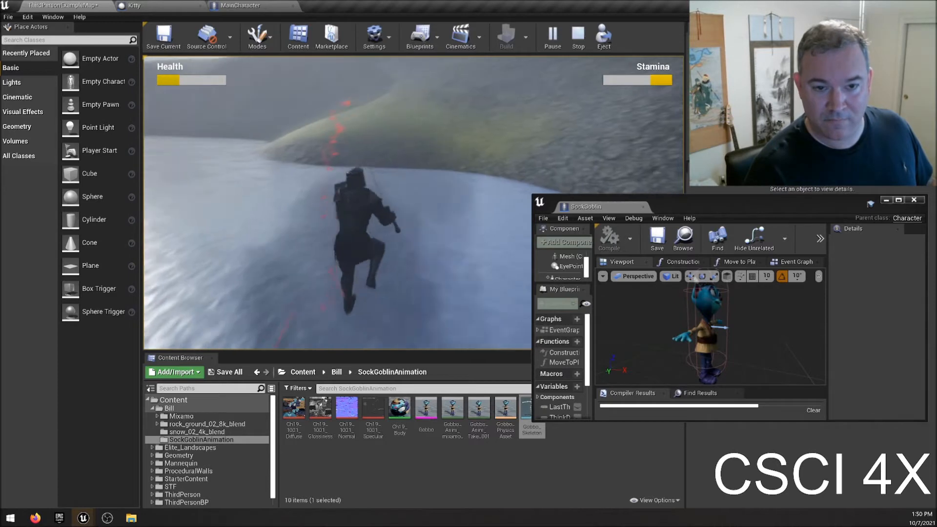
key(w)
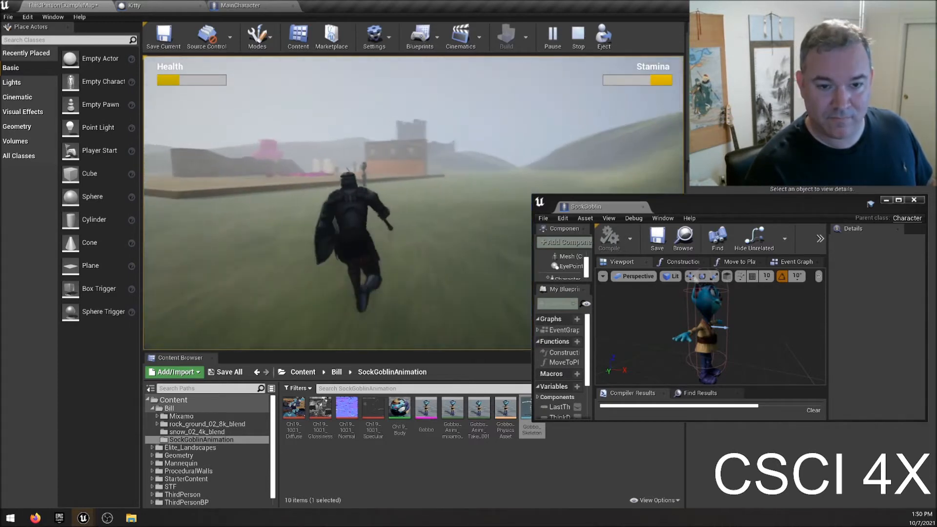
key(w)
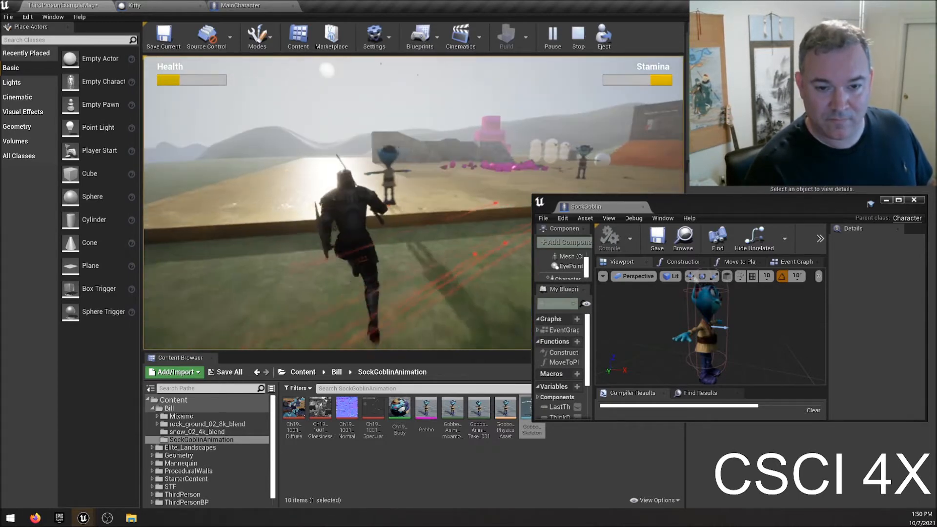
key(w)
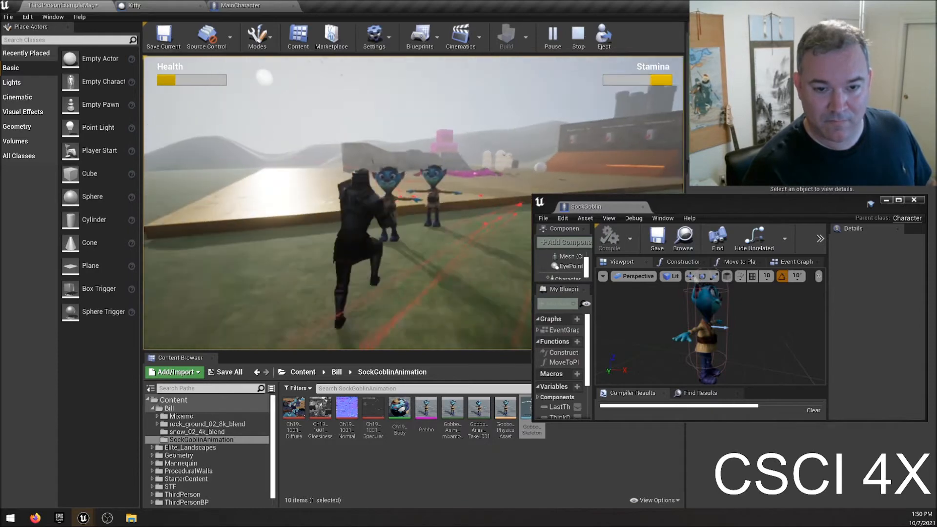
key(w)
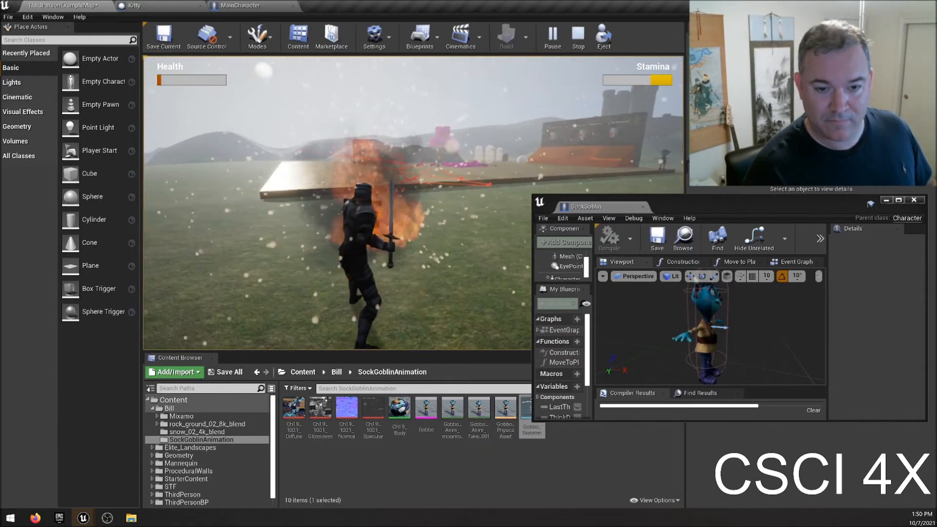
key(w)
key(w)
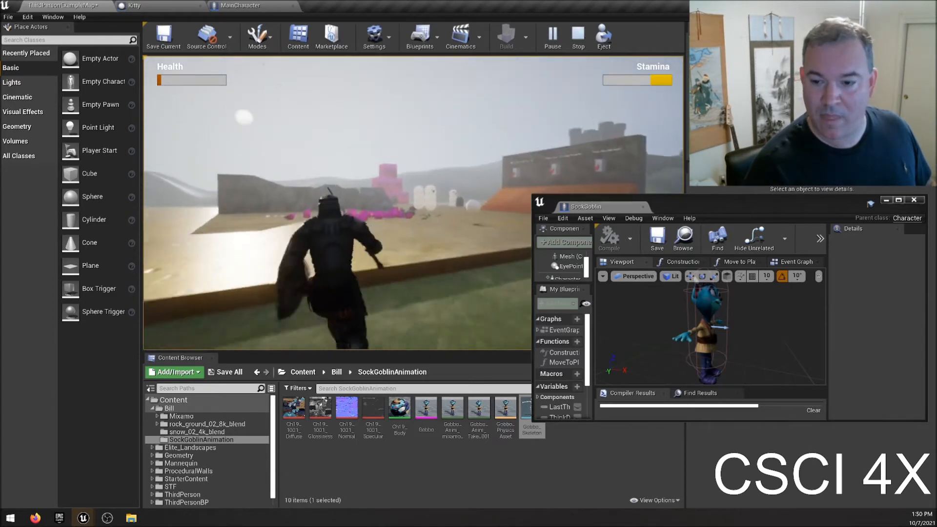
key(w)
key(Escape)
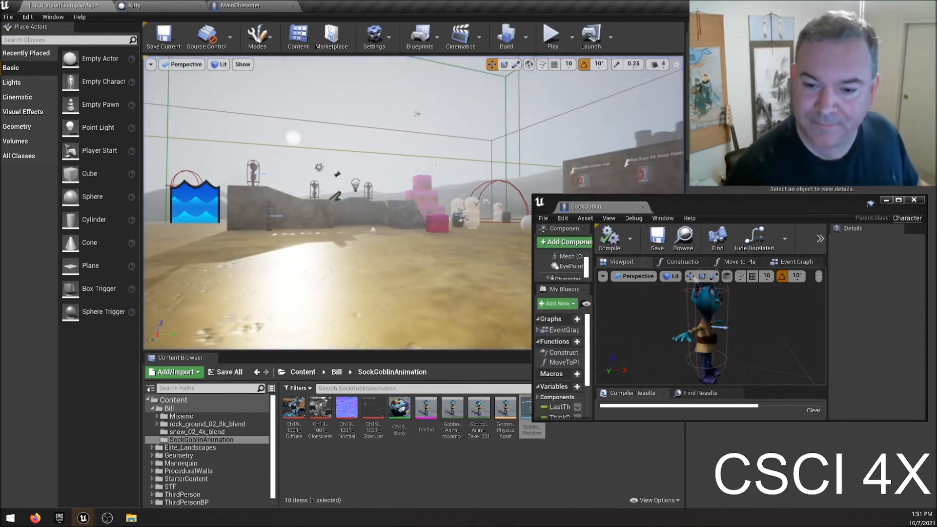
- Enable Simulation Generates Hit Events on the SockGoblin's character mesh, expand its collision preset details, and compile the blueprint
double_click(761, 208)
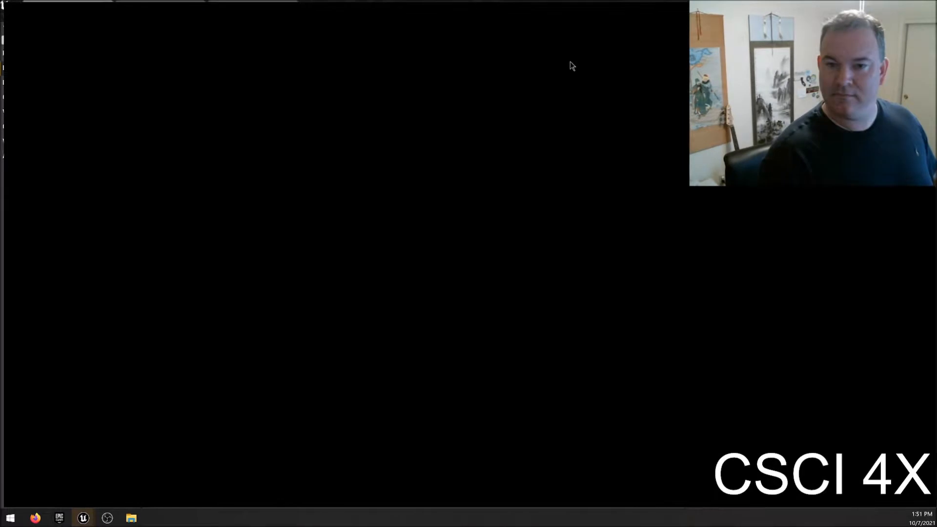
click(396, 163)
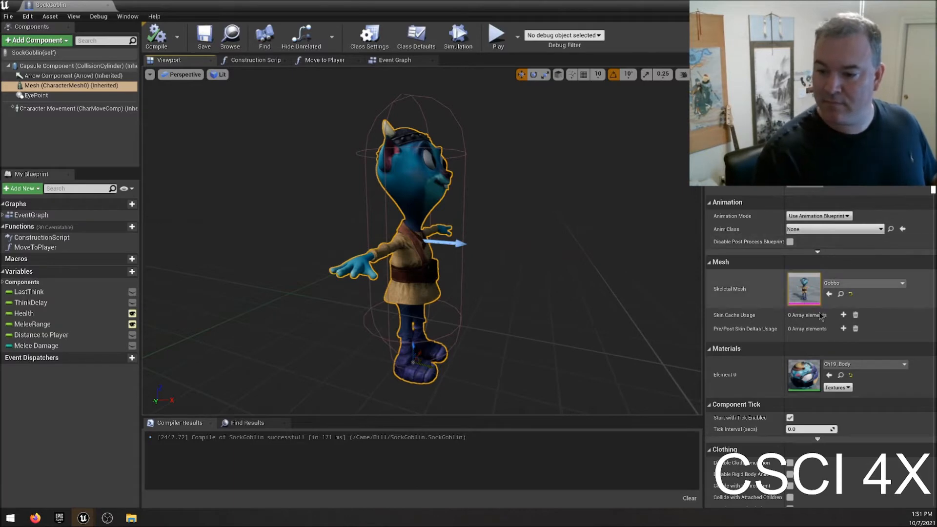
scroll(830, 352, down, 9)
scroll(830, 352, down, 8)
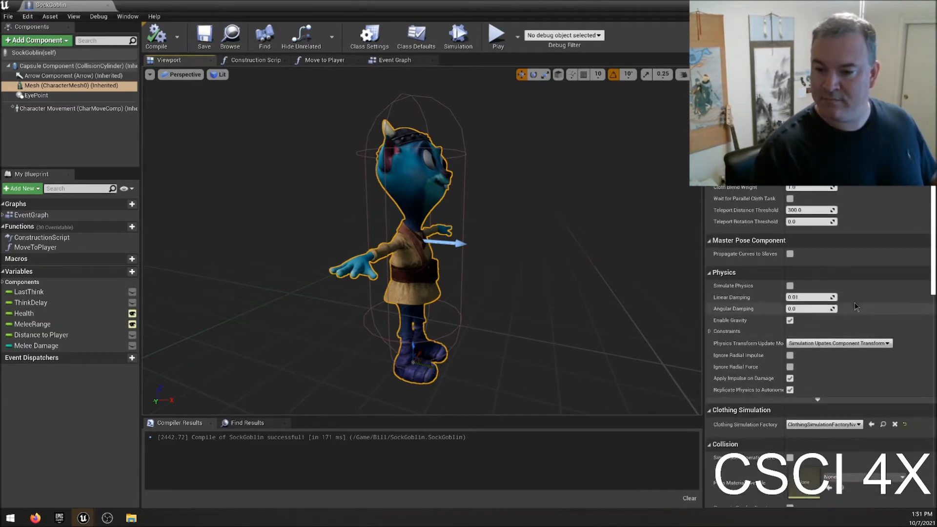
scroll(845, 284, down, 1)
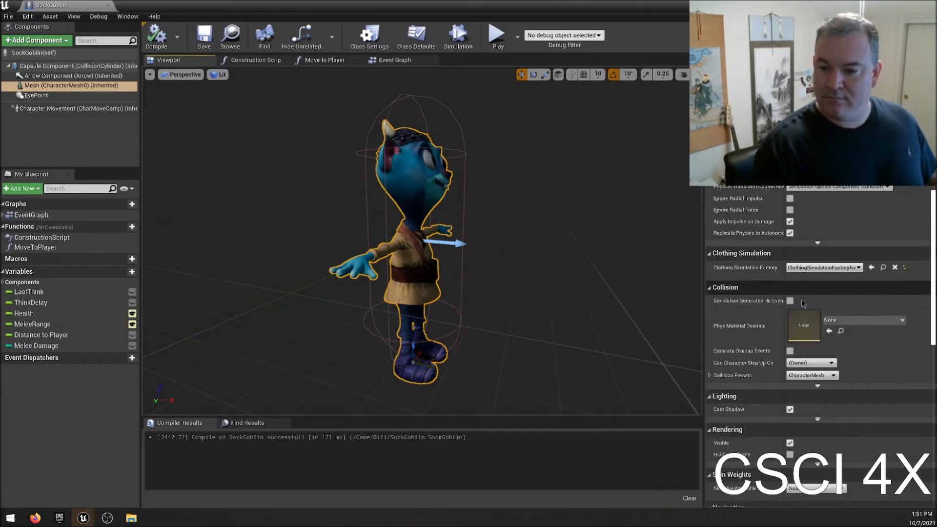
click(790, 301)
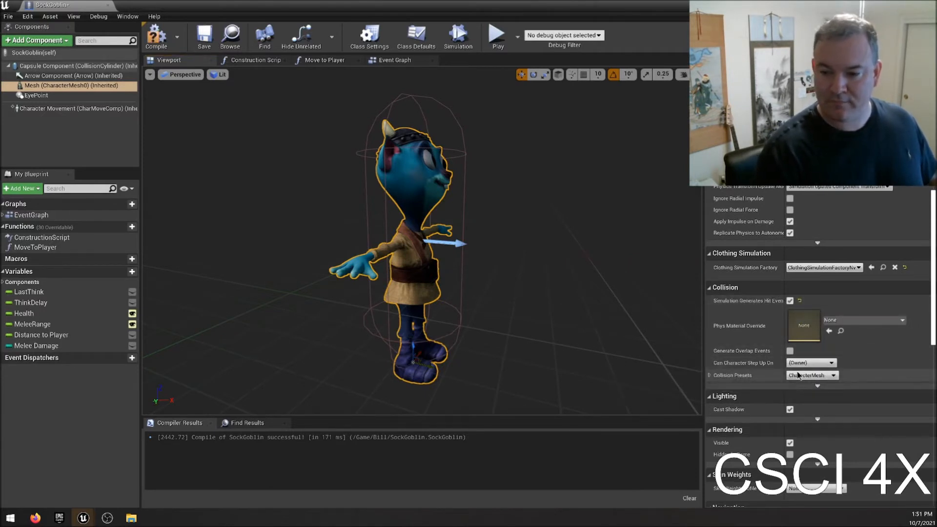
click(710, 375)
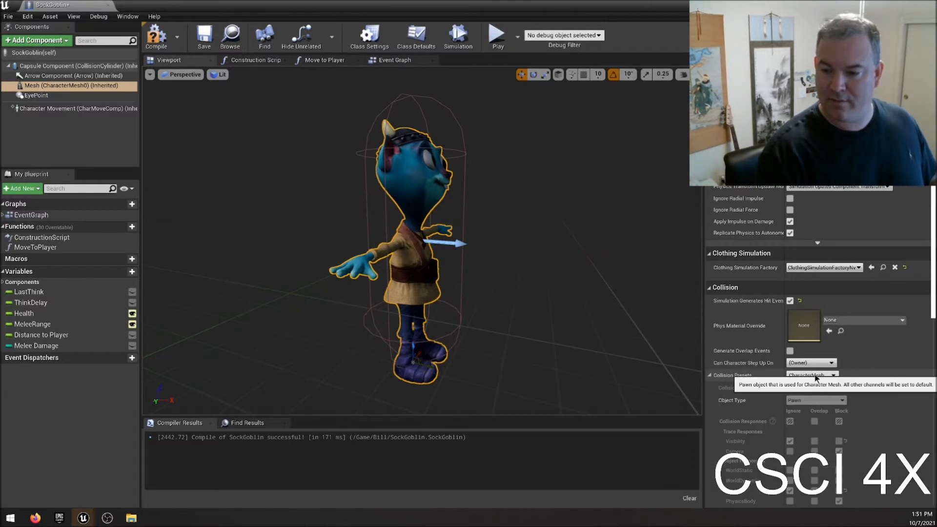
click(154, 39)
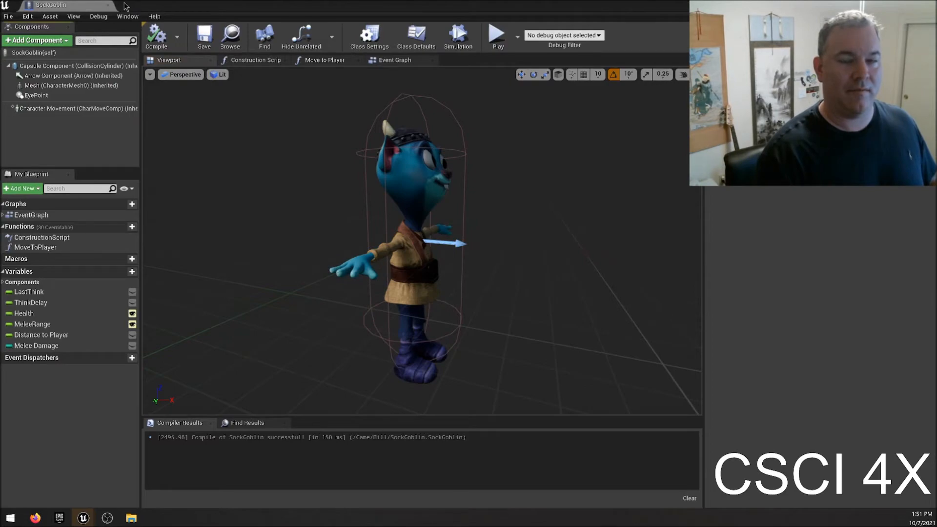
- Shrink the blueprint editor back to a floating window and play the level again to test the goblins' hit behaviour, ending the session
double_click(98, 7)
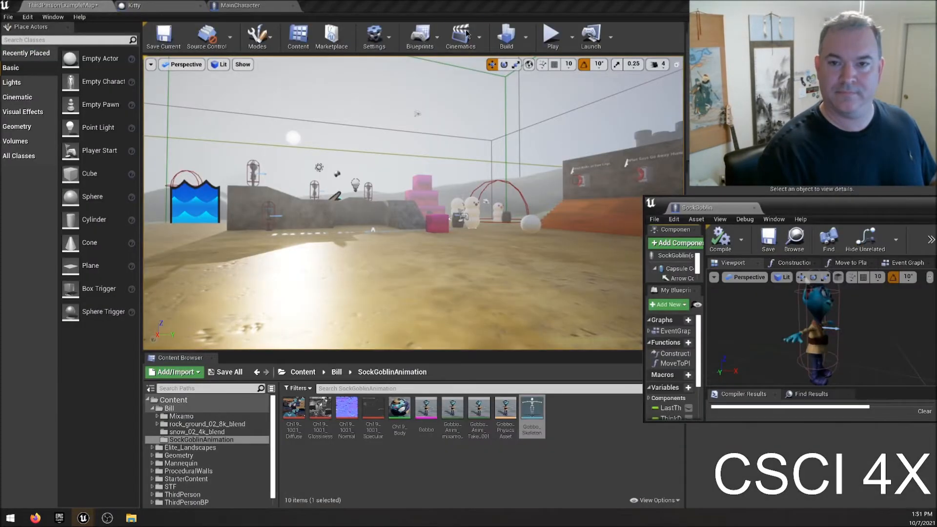
click(553, 37)
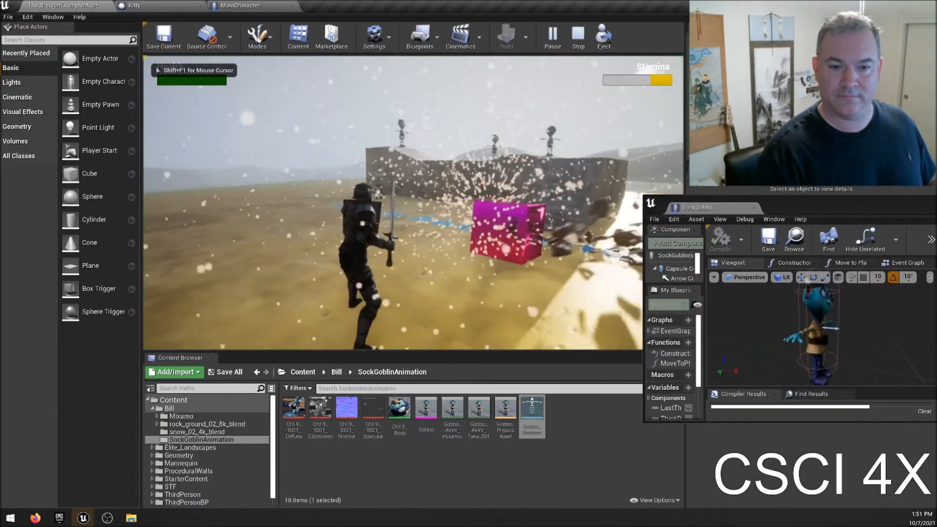
key(s)
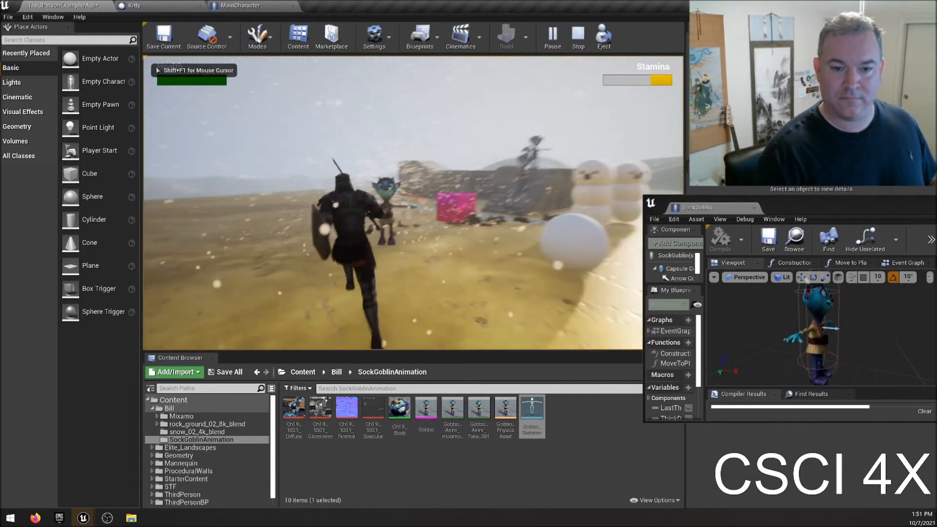
key(w)
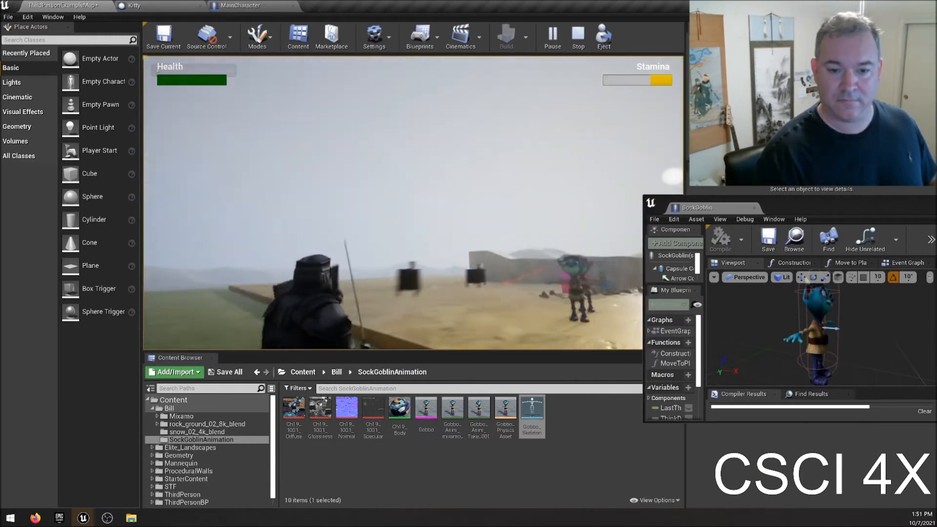
key(w)
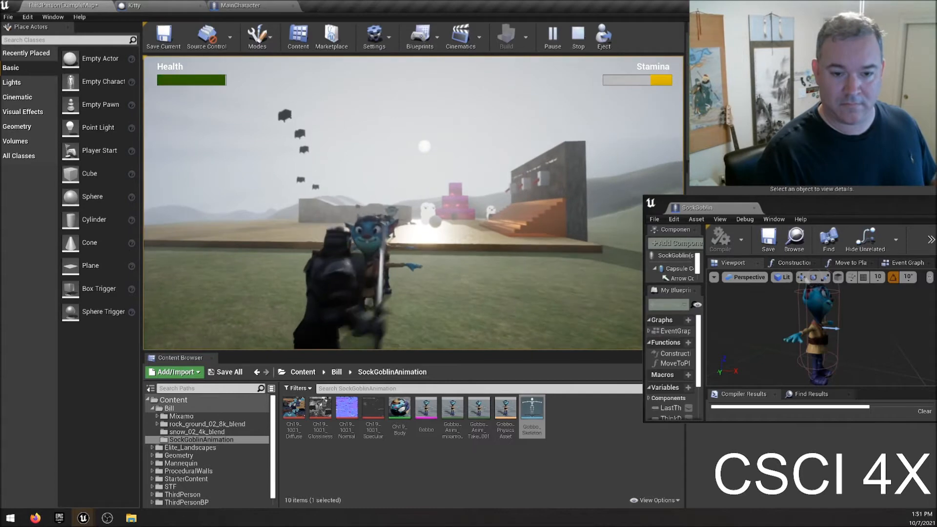
key(w)
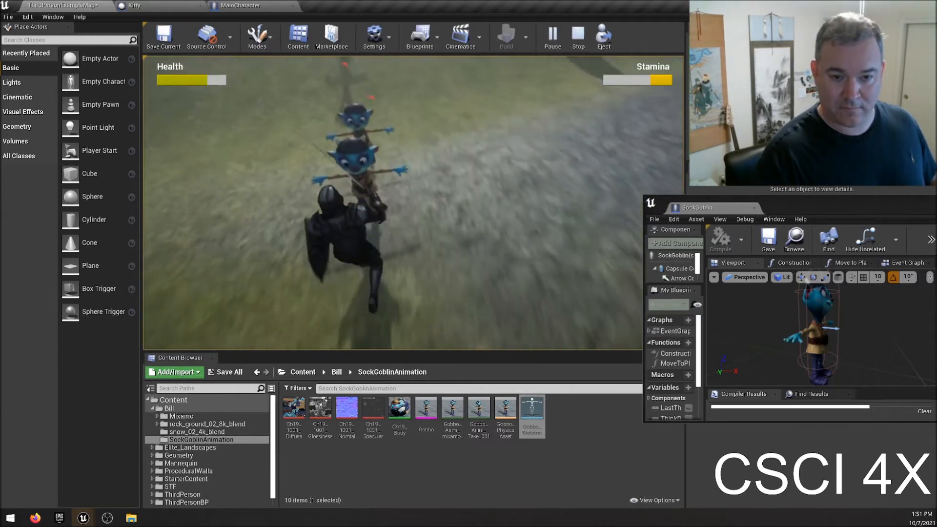
key(w)
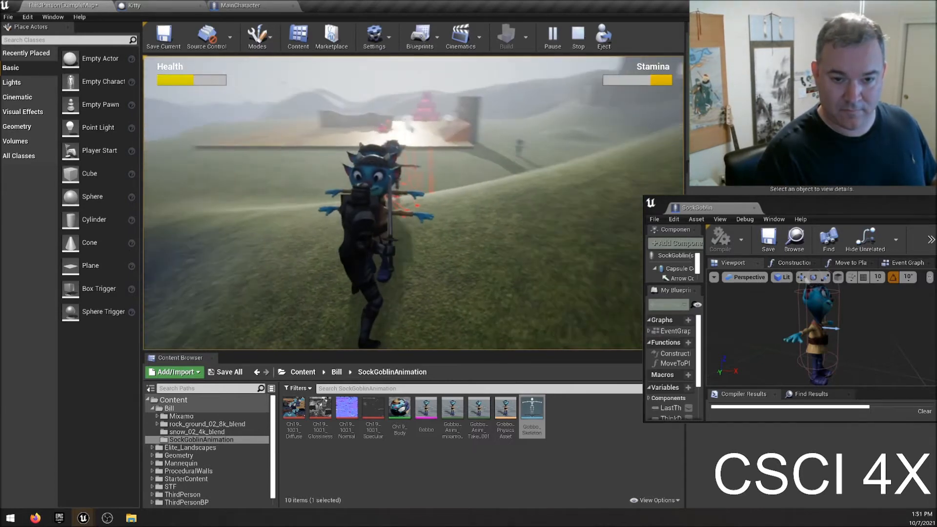
key(Escape)
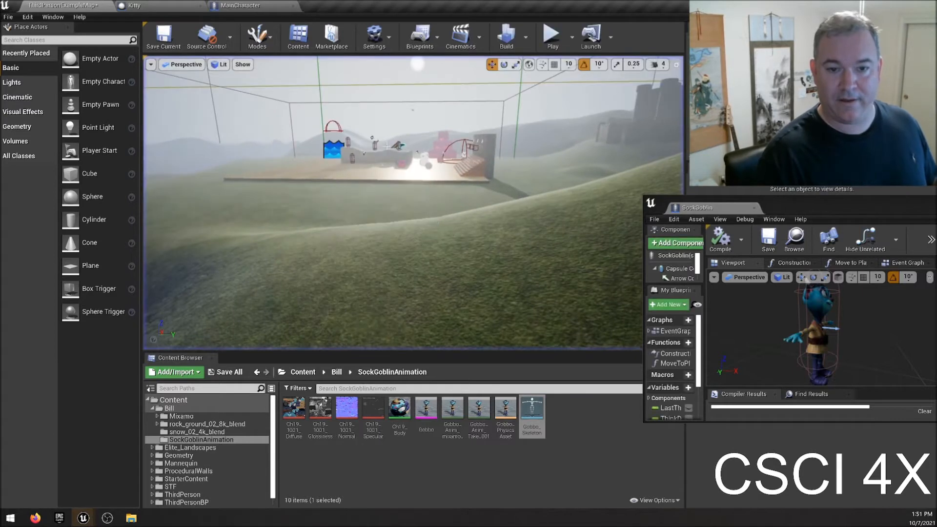
- Maximize the blueprint editor and review the goblin mesh's physics, collision response, rendering and event settings
double_click(797, 210)
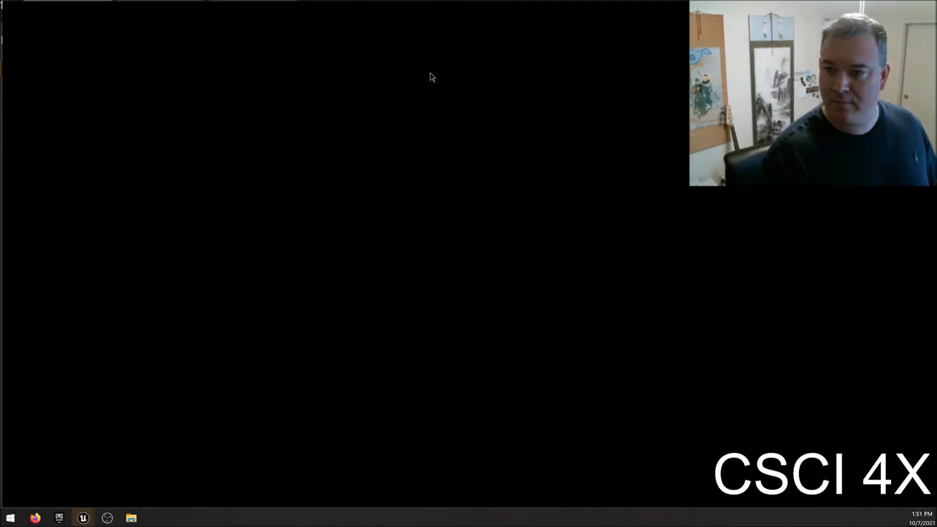
click(435, 182)
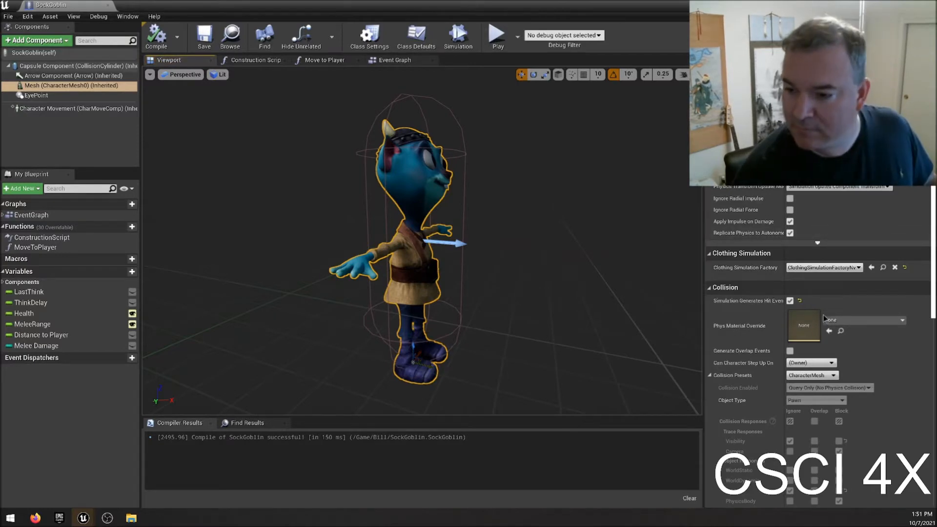
scroll(801, 264, up, 2)
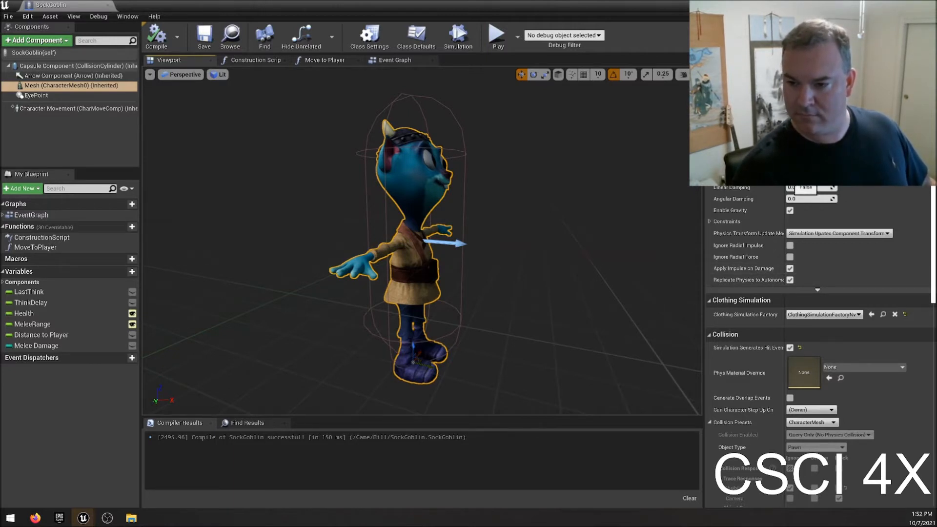
scroll(818, 294, down, 5)
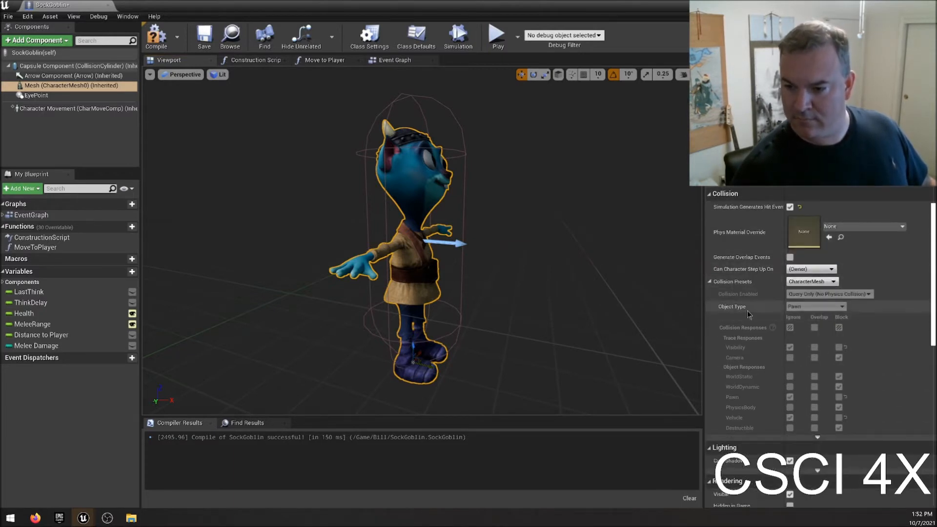
scroll(822, 283, down, 4)
scroll(822, 284, up, 4)
scroll(816, 338, down, 6)
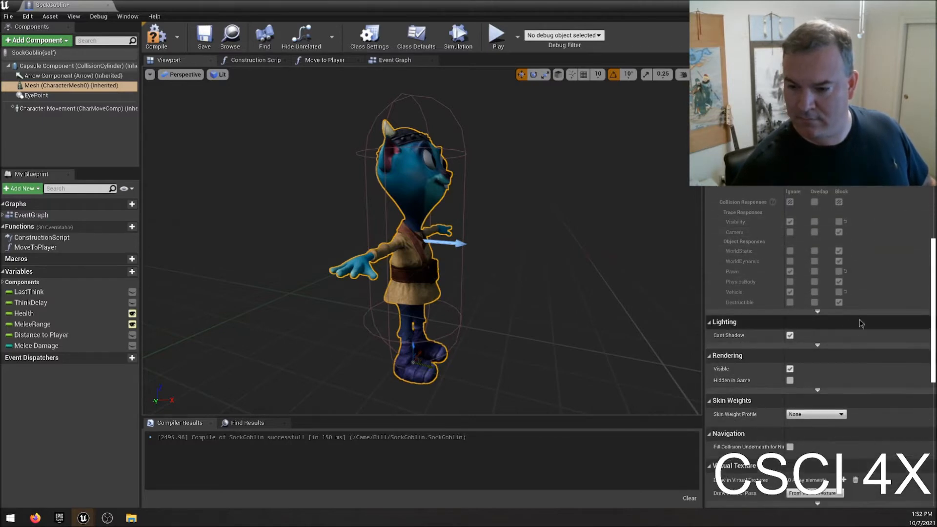
scroll(813, 323, down, 8)
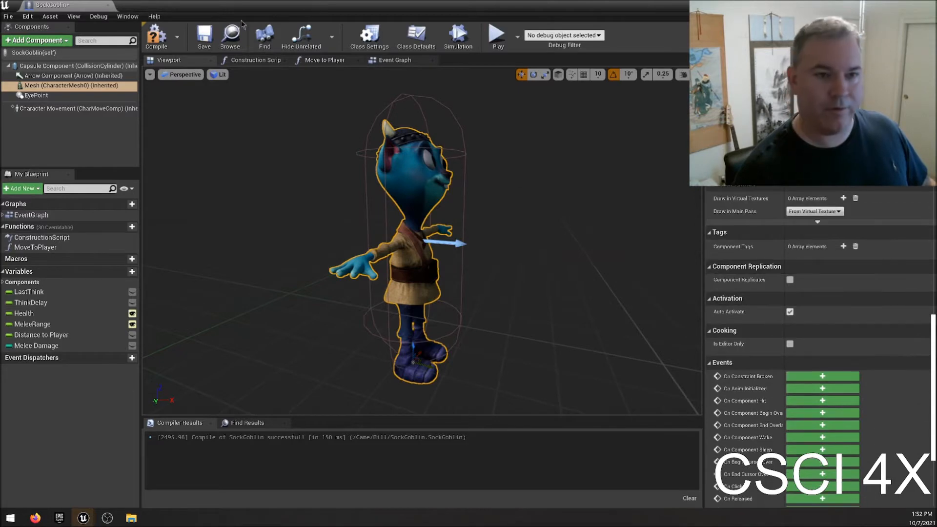
- Compile and save the SockGoblin blueprint, and dock its editor back into the main window beside the other open assets
click(156, 35)
click(204, 35)
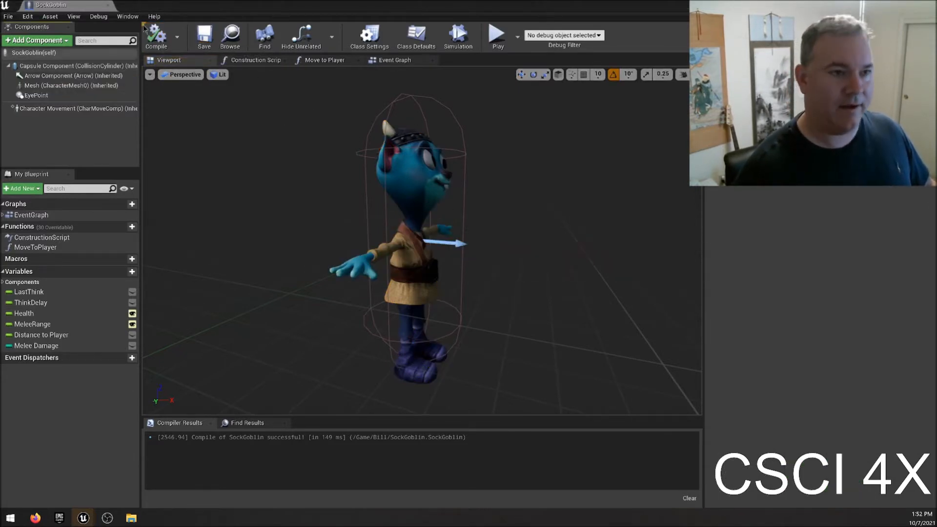
drag(95, 4, 197, 4)
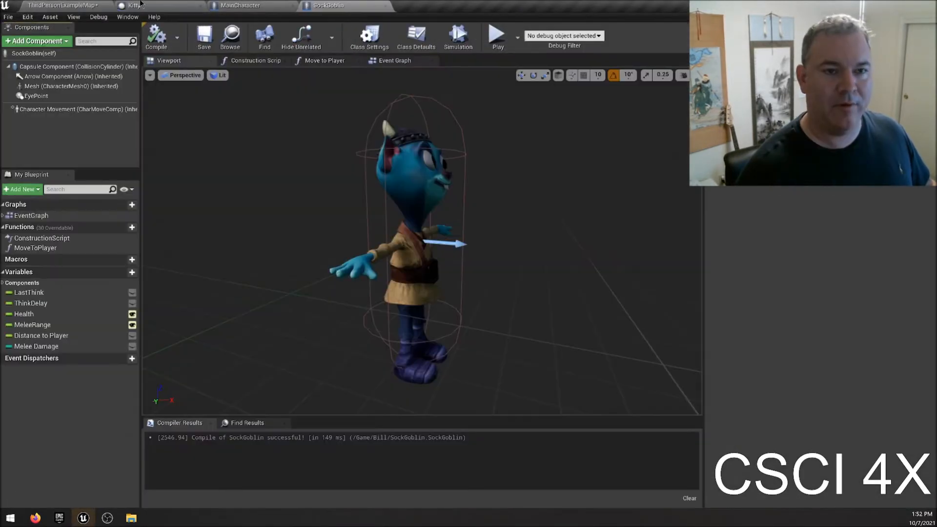
- Return to the level and play it, running the knight among the goblins to test their movement, attacks and collision
click(69, 6)
click(551, 35)
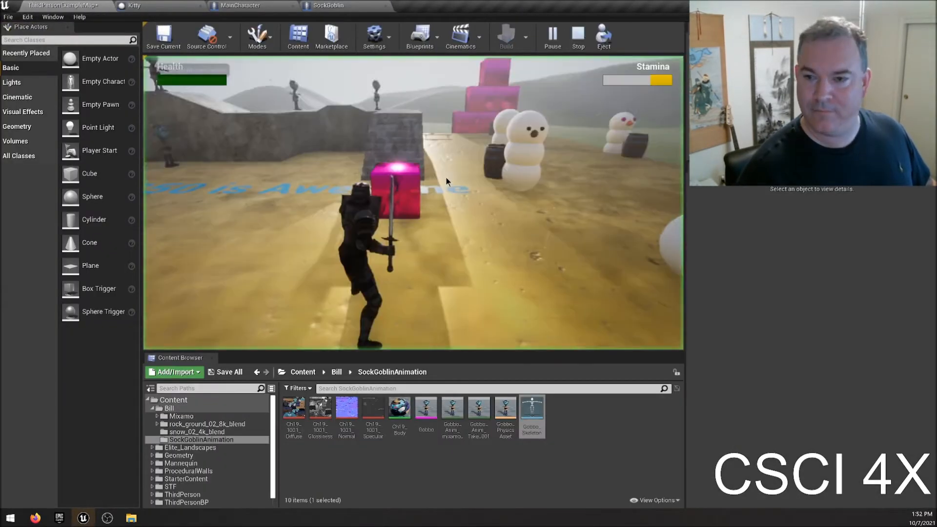
key(w)
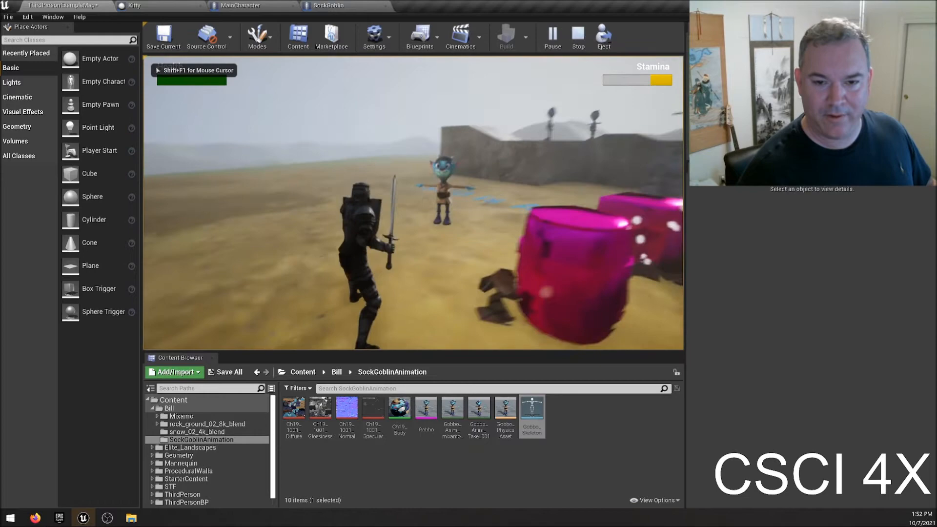
key(w)
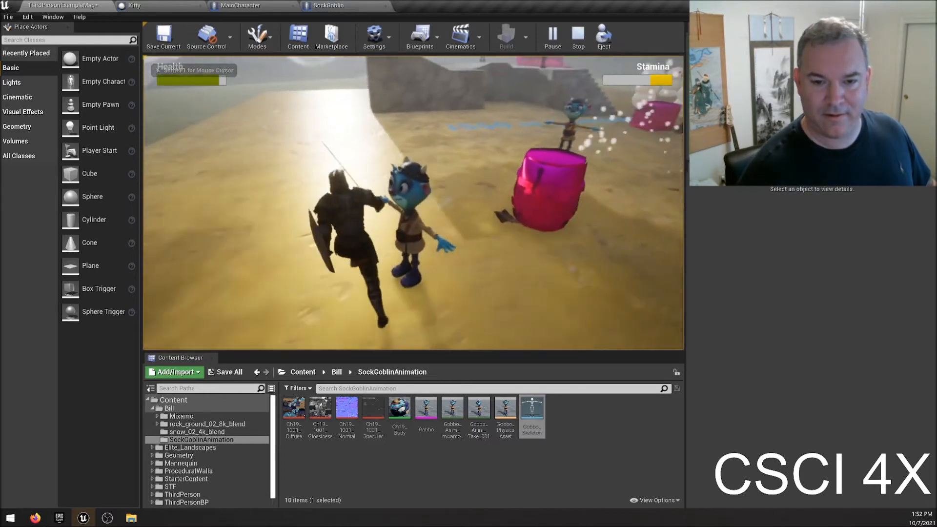
key(w)
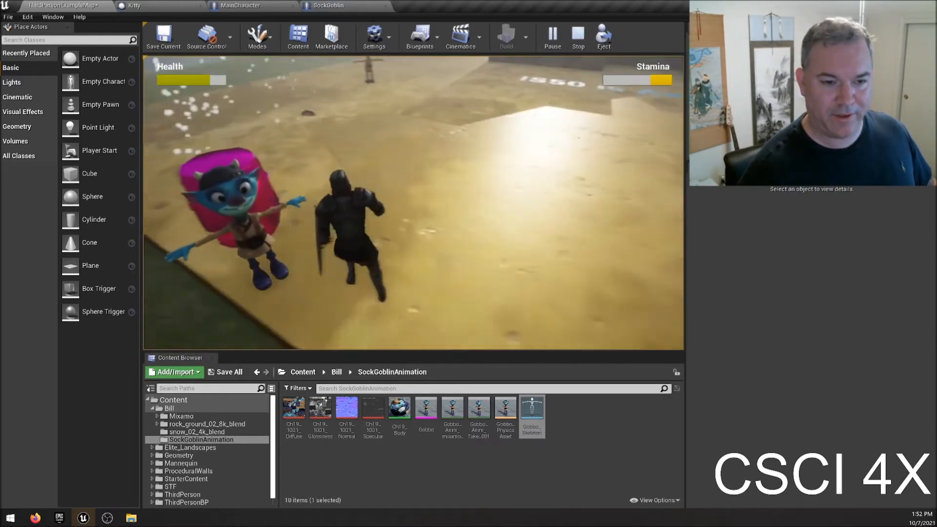
key(w)
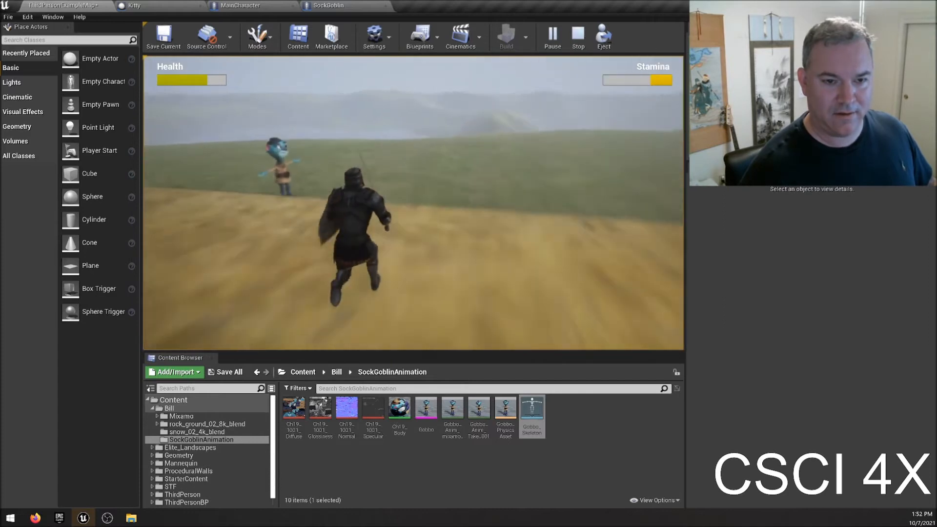
key(w)
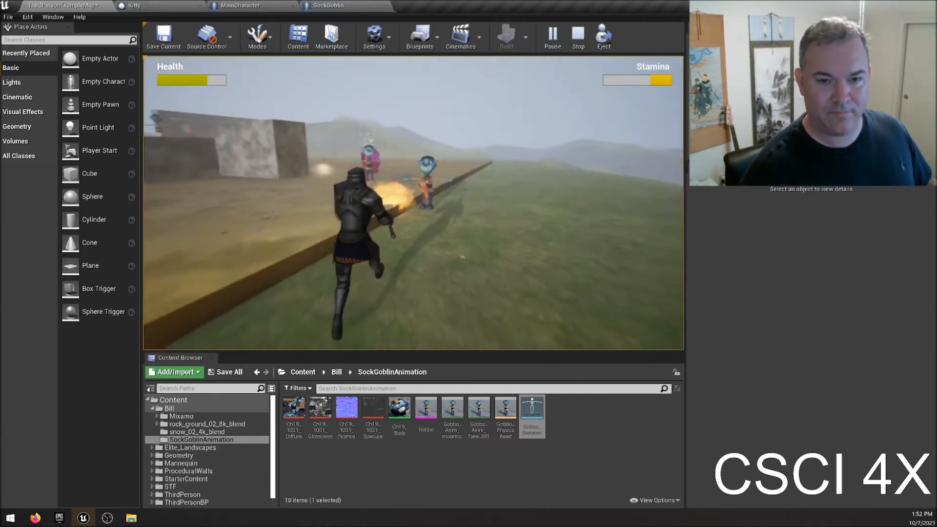
key(w)
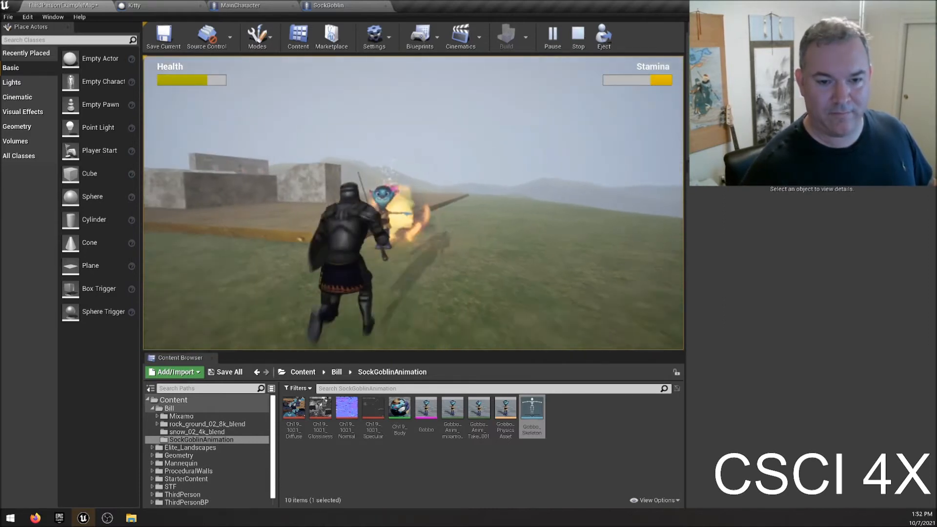
key(w)
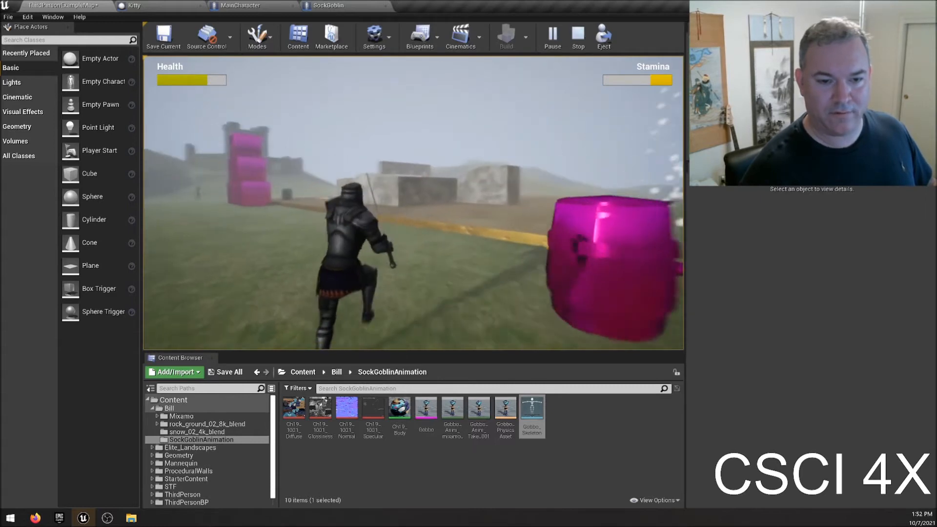
key(w)
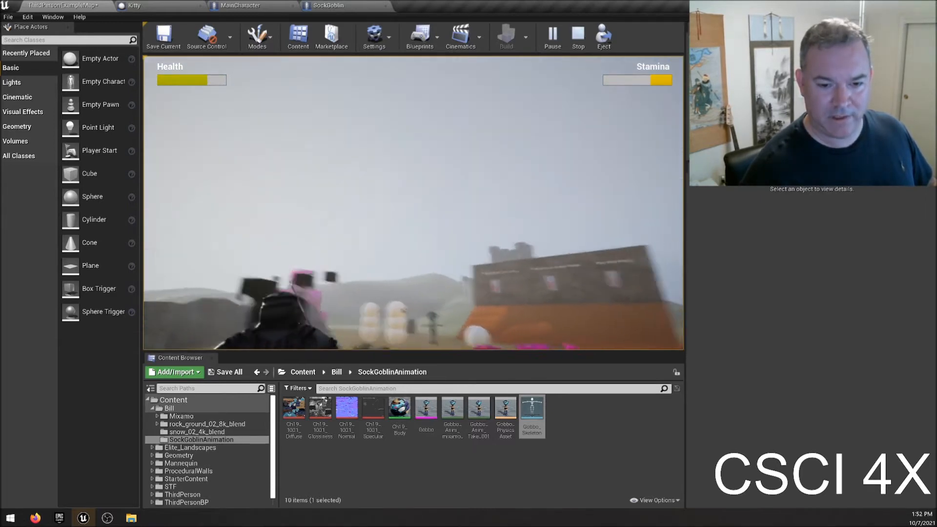
key(w)
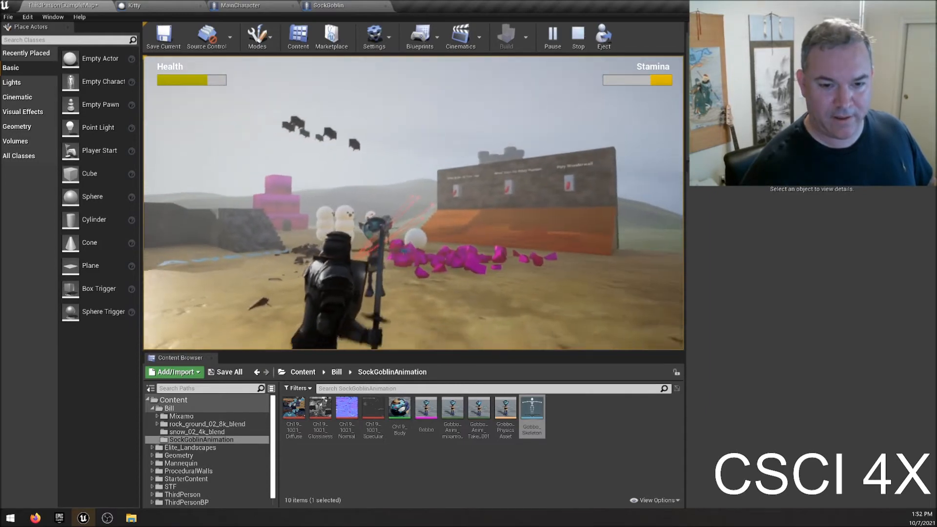
key(w)
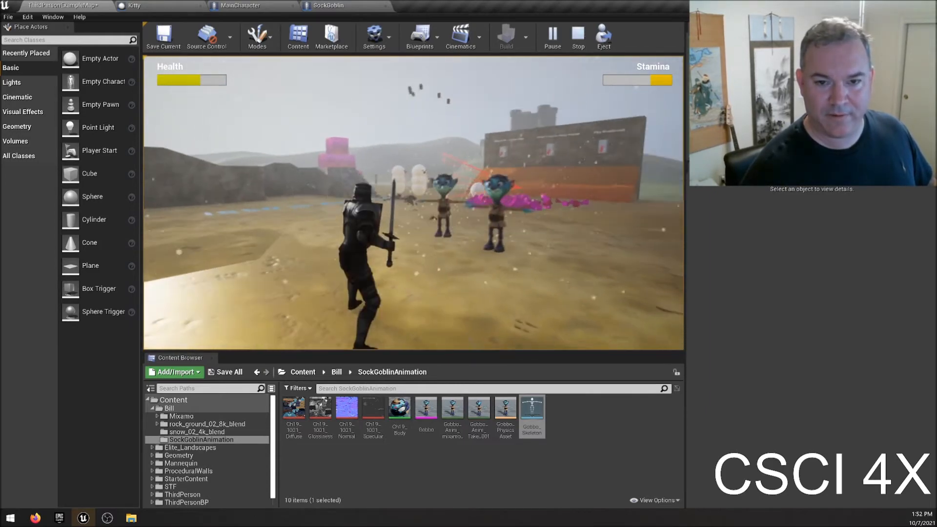
key(w)
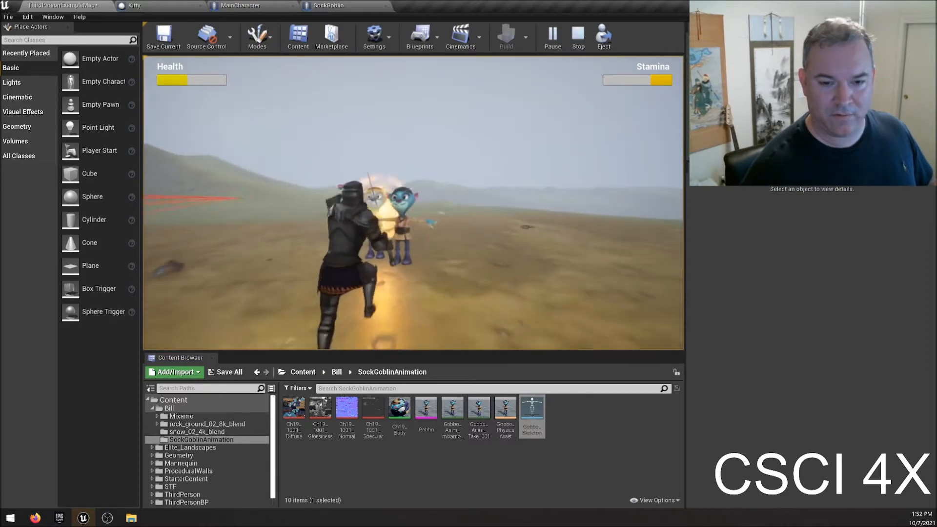
key(w)
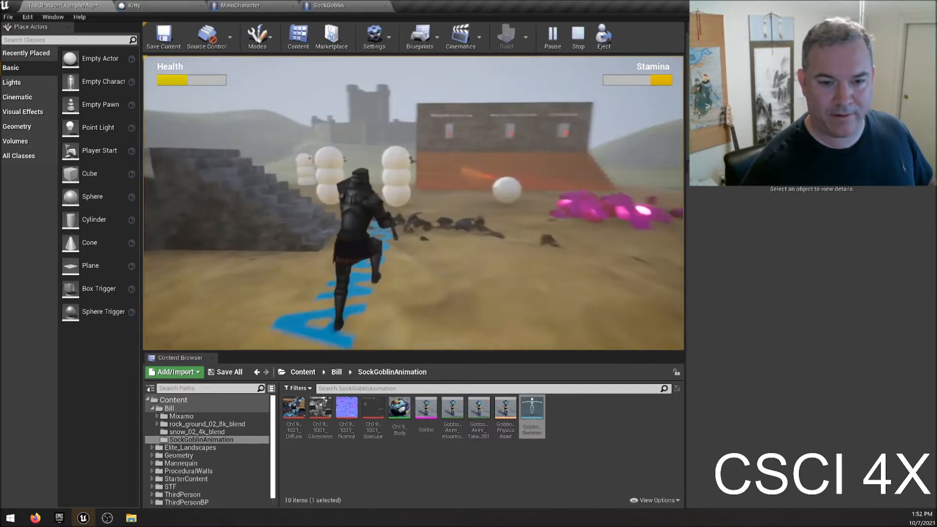
key(w)
key(w)
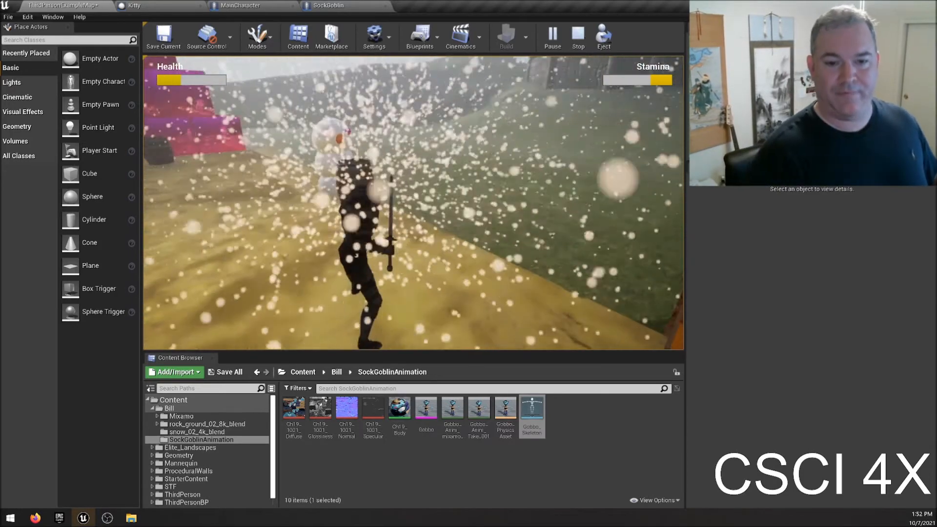
- End the play session, examine the first SockGoblin entry in the message log, and close the log
key(Escape)
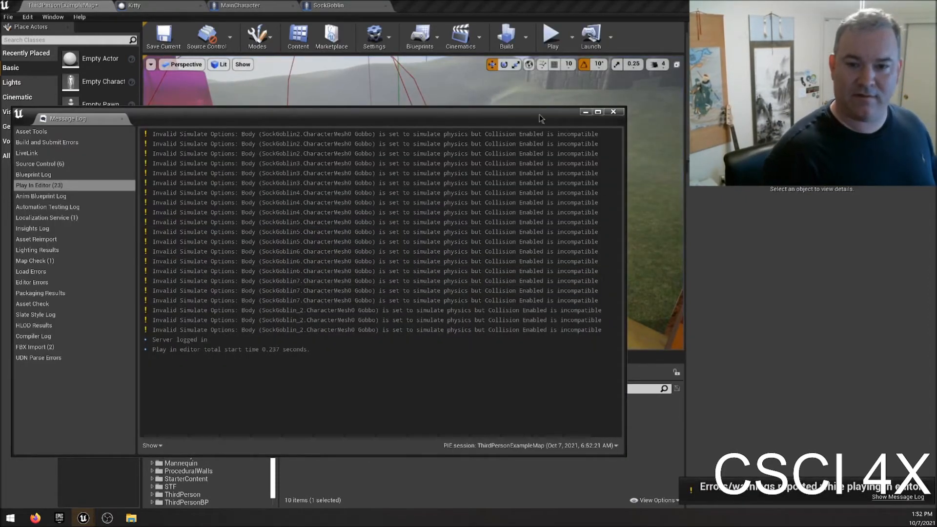
click(445, 135)
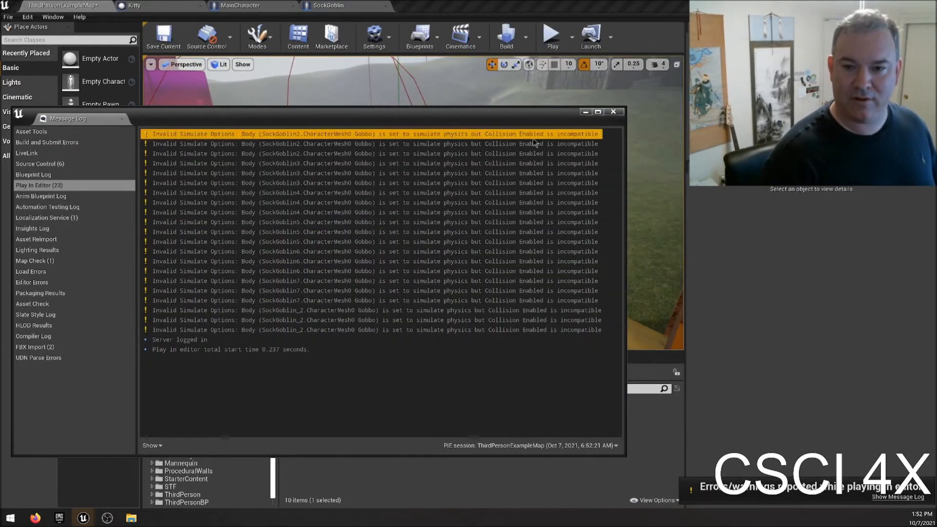
click(614, 112)
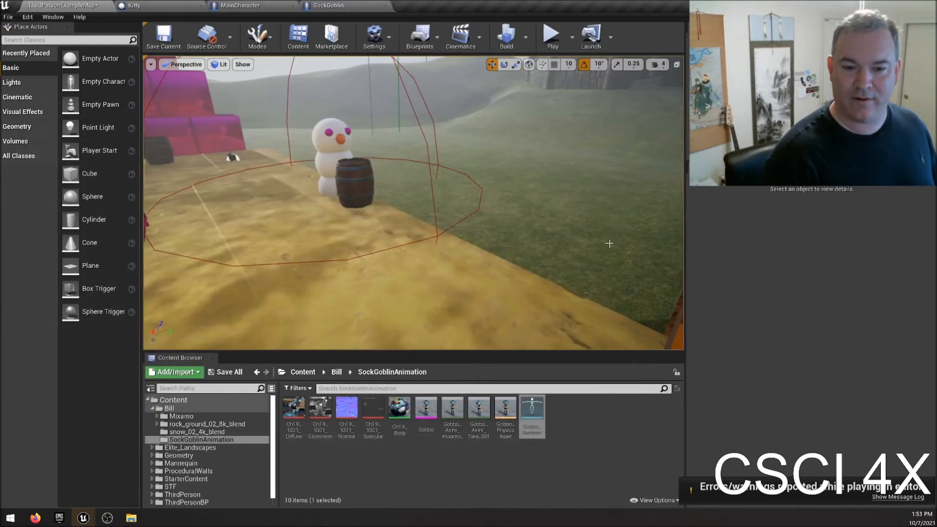
- Turn off Simulate Physics on the SockGoblin's character mesh, and compile and save the blueprint
click(353, 7)
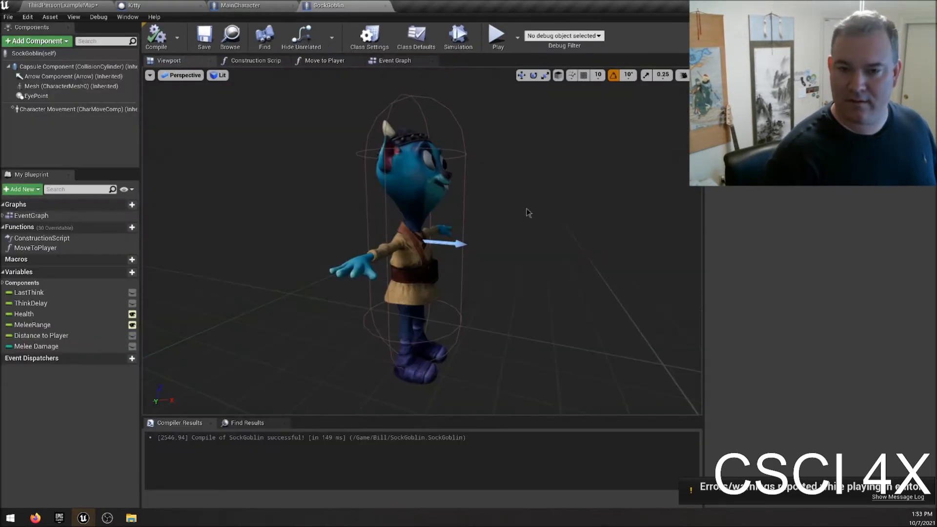
click(414, 268)
scroll(889, 374, down, 5)
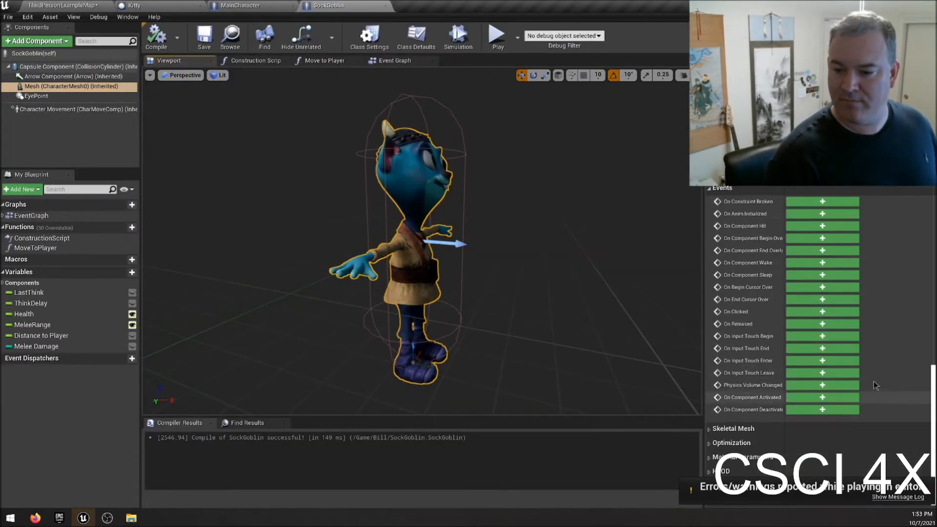
scroll(798, 331, up, 10)
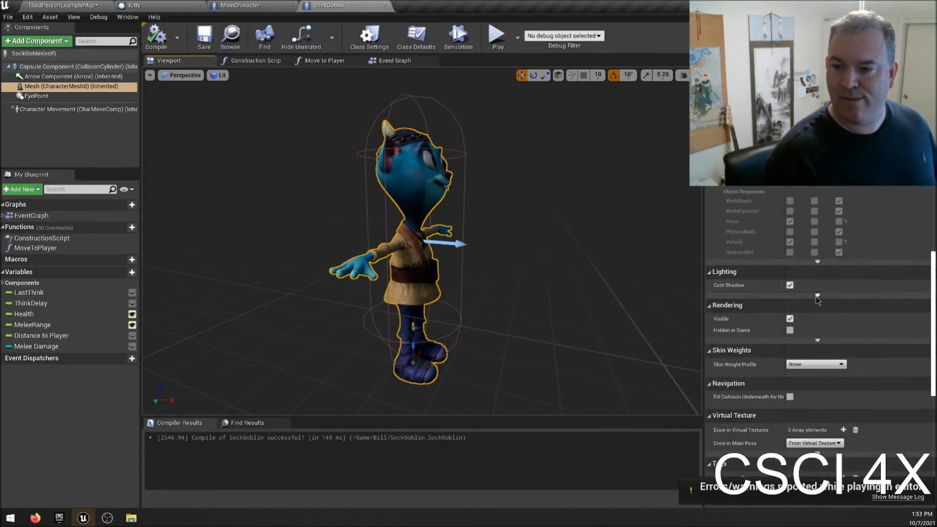
scroll(800, 234, up, 6)
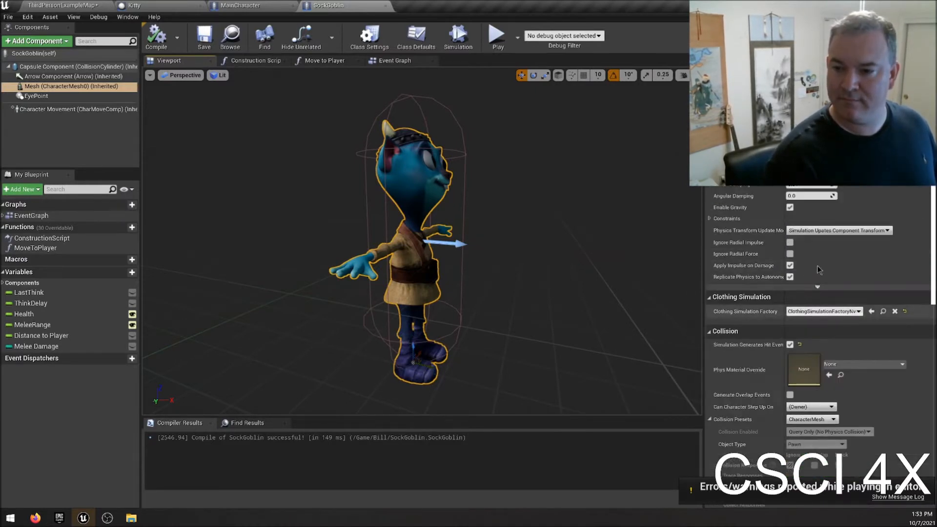
click(790, 235)
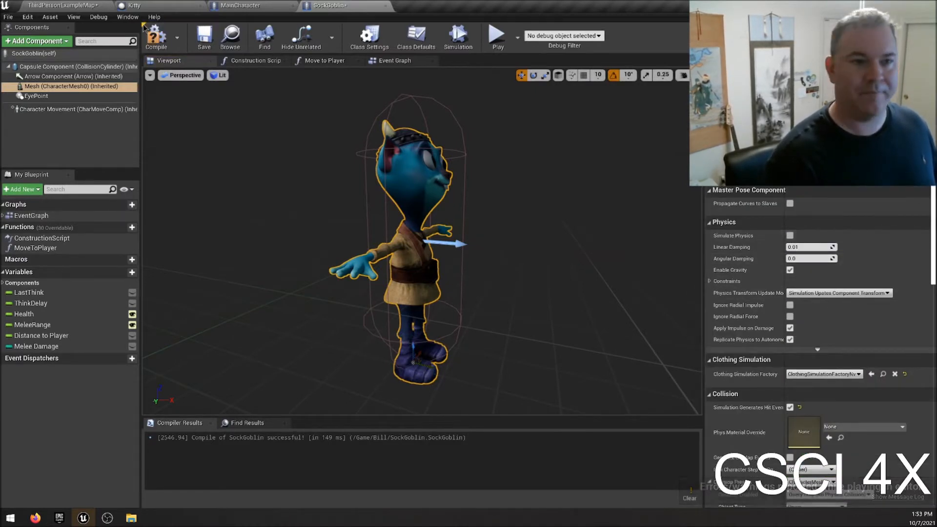
click(156, 37)
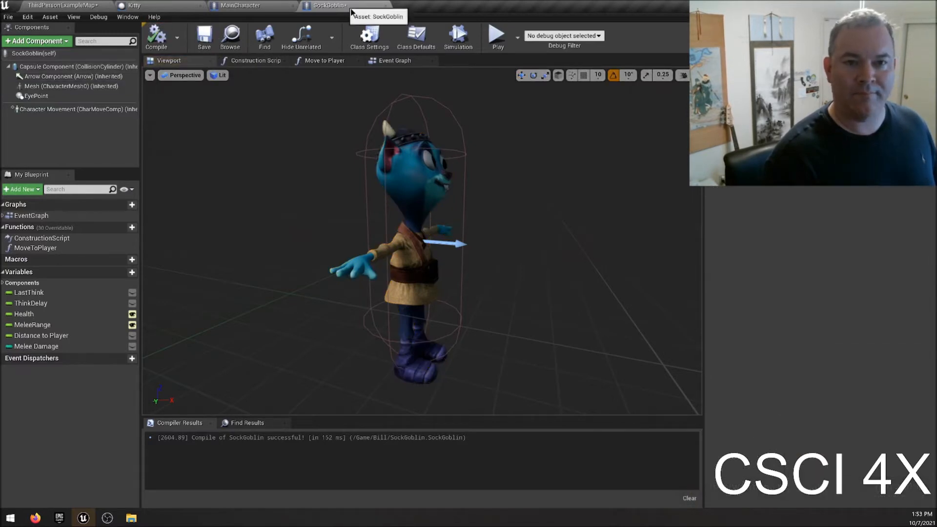
click(204, 36)
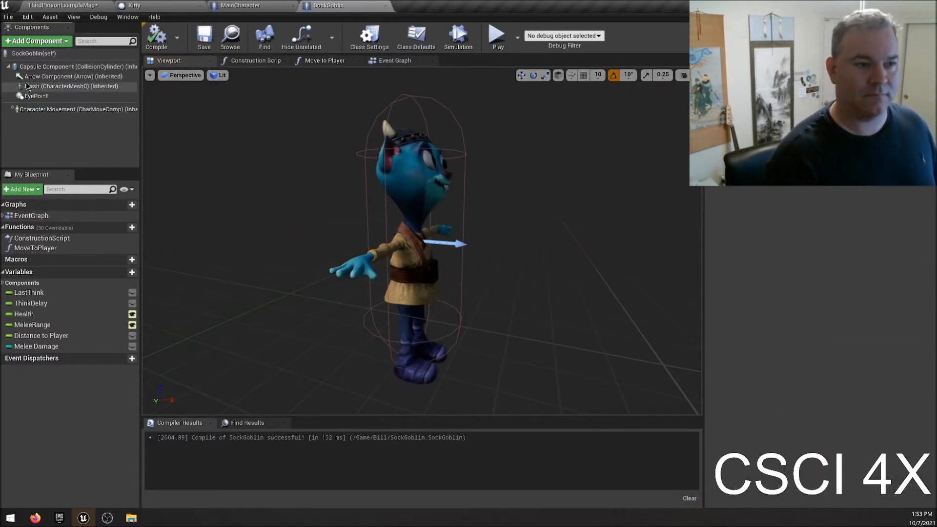
- Set the SockGoblin mesh's animation mode to Use Animation Asset with Gobbo_Anim_Take_001 as the animation to play
click(44, 88)
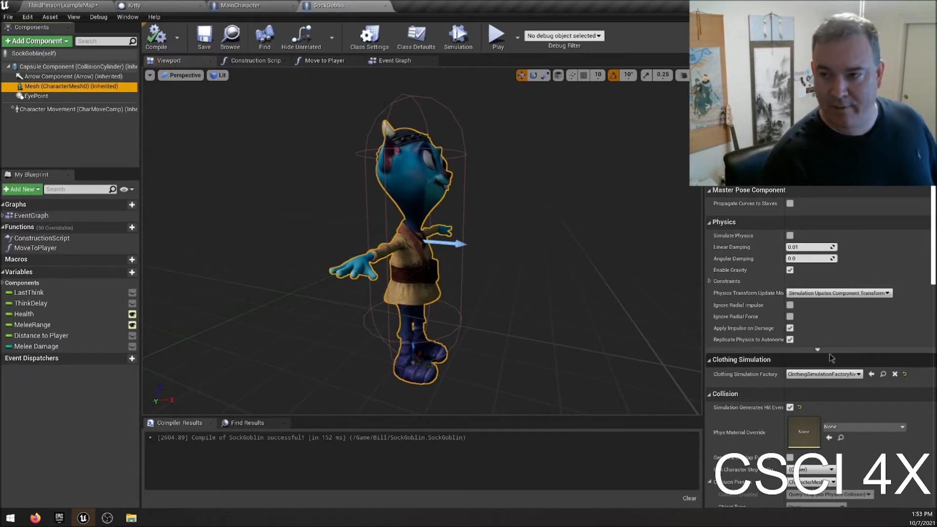
scroll(829, 361, down, 5)
scroll(802, 377, up, 7)
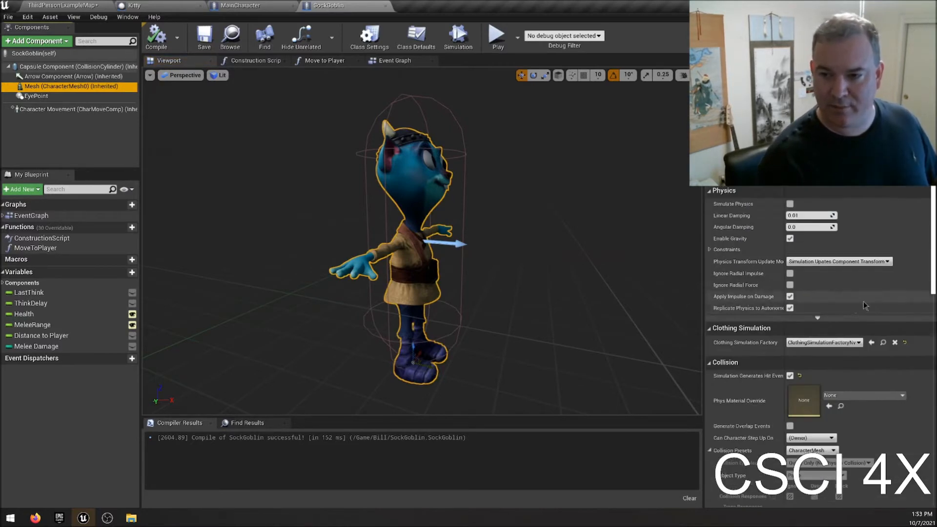
scroll(846, 292, up, 4)
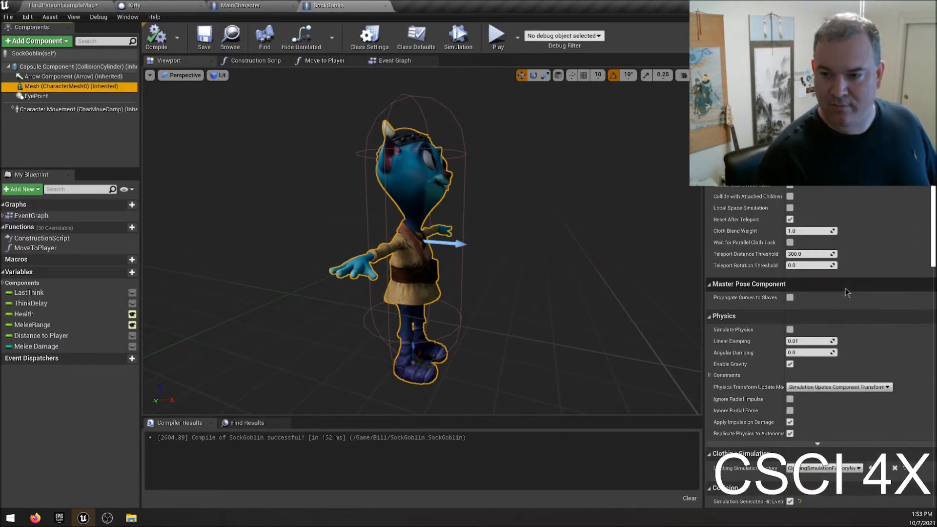
scroll(845, 288, up, 10)
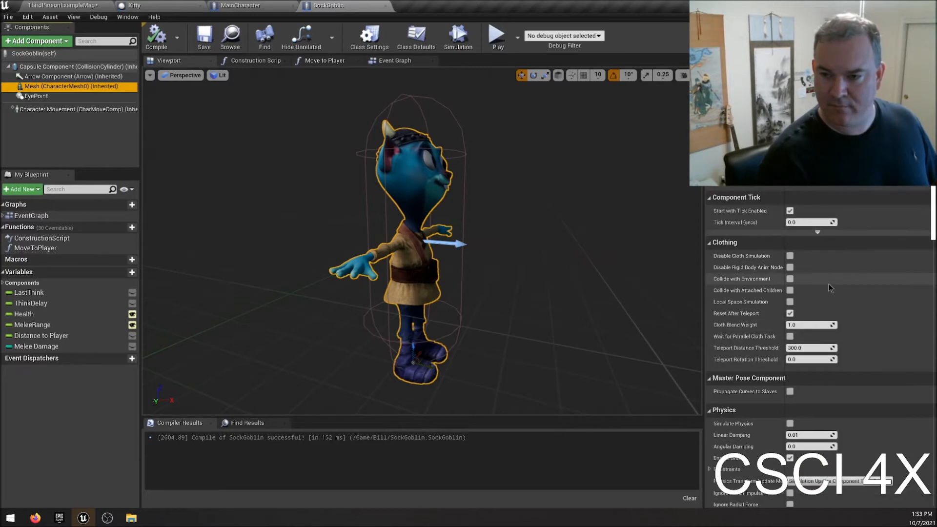
scroll(897, 309, up, 1)
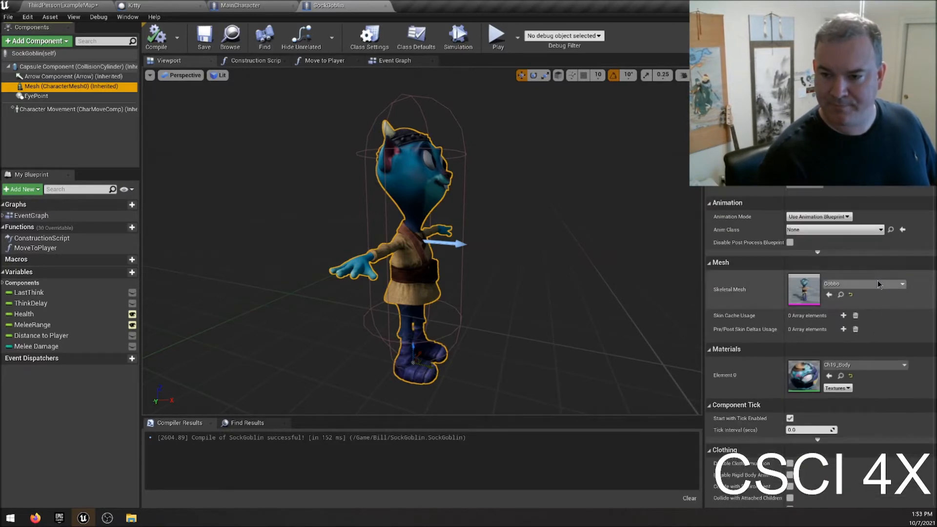
click(801, 218)
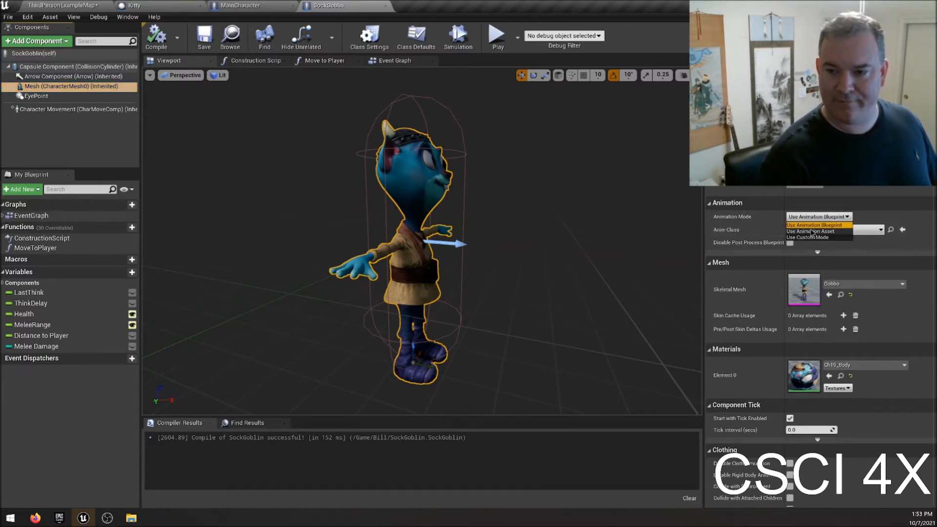
click(811, 232)
click(847, 237)
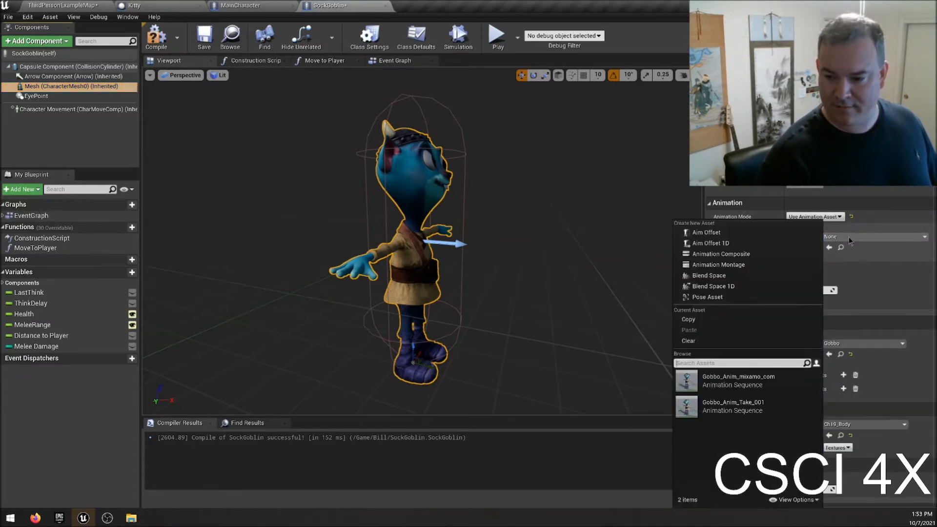
click(738, 406)
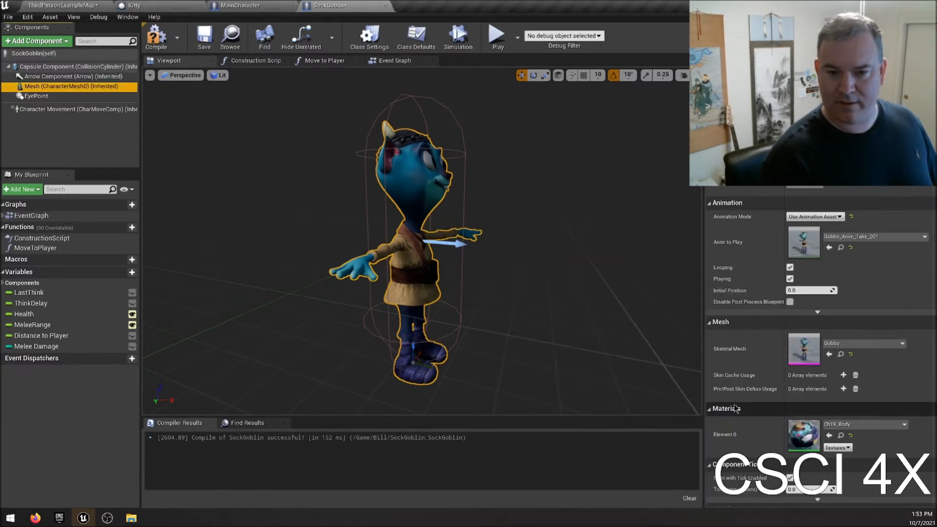
- Check the animated goblin from the front, compile and save the SockGoblin blueprint, and reselect the character mesh
right_drag(422, 241, 380, 239)
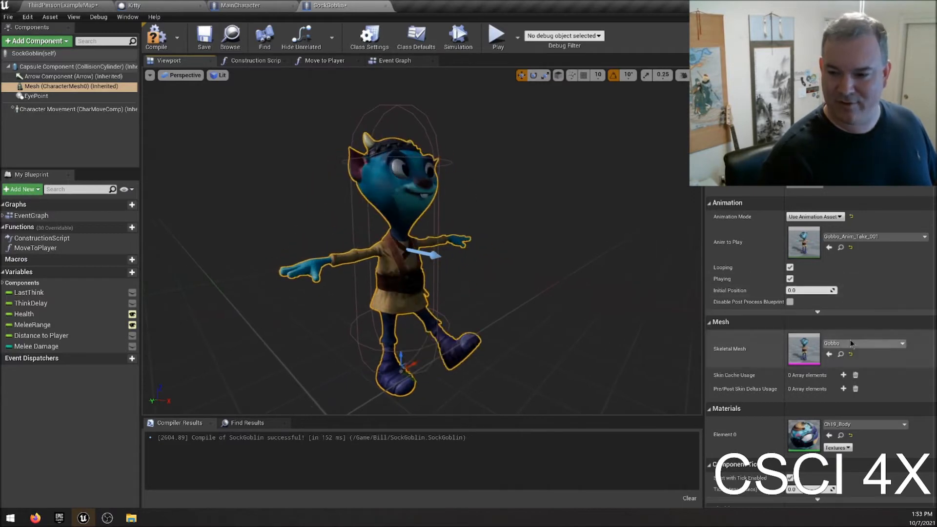
click(156, 37)
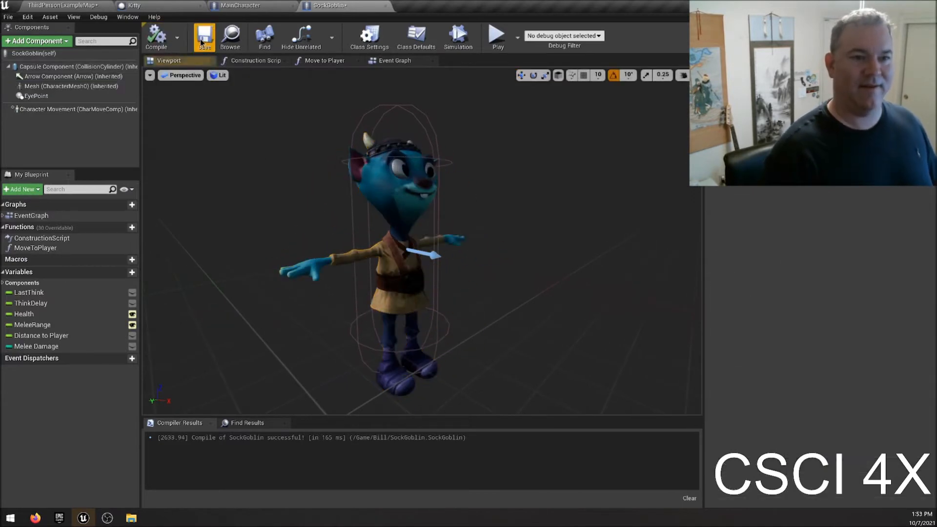
click(204, 36)
click(370, 213)
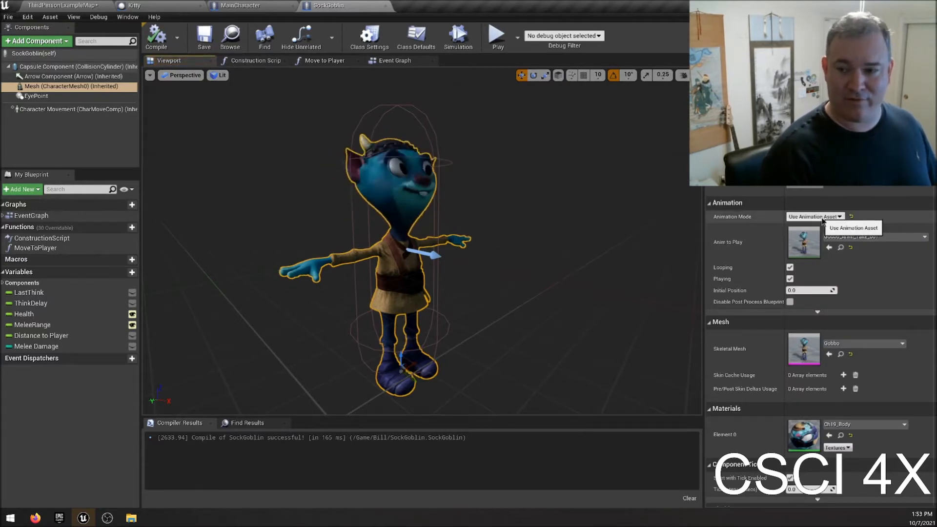
- Play the ThirdPersonExampleMap level, run around the chasing goblins to check their animation, end the session, and save the level
click(83, 6)
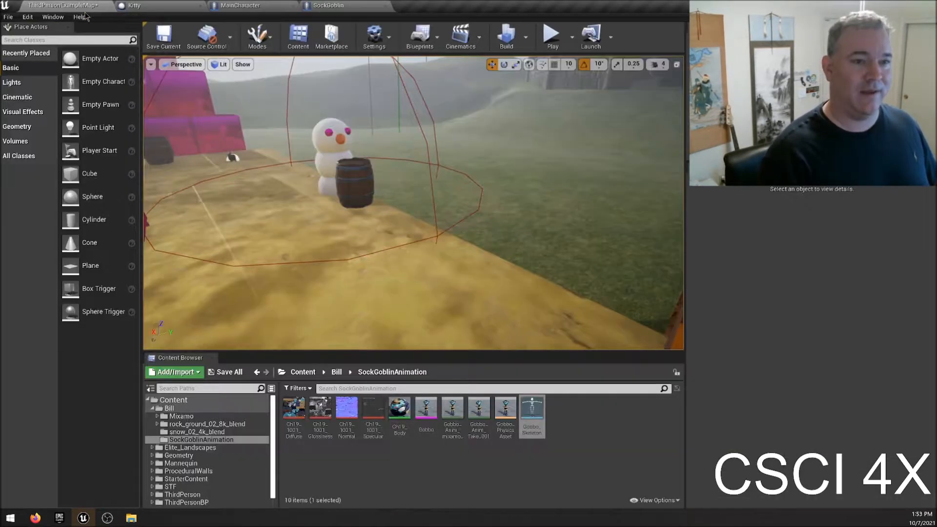
click(551, 34)
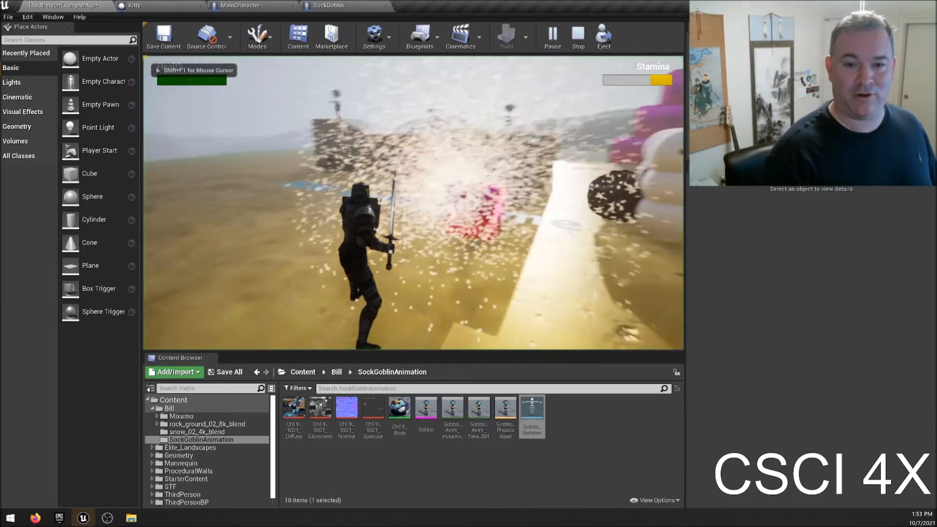
key(s)
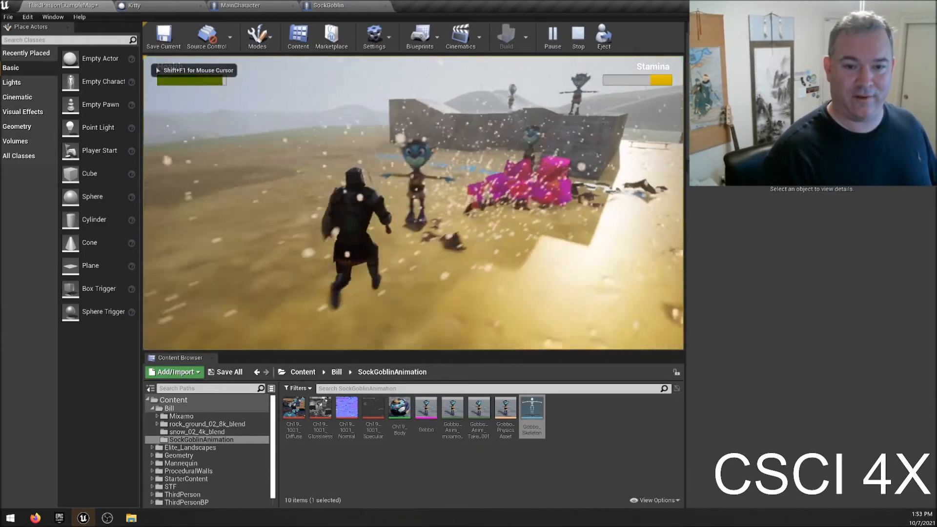
key(w)
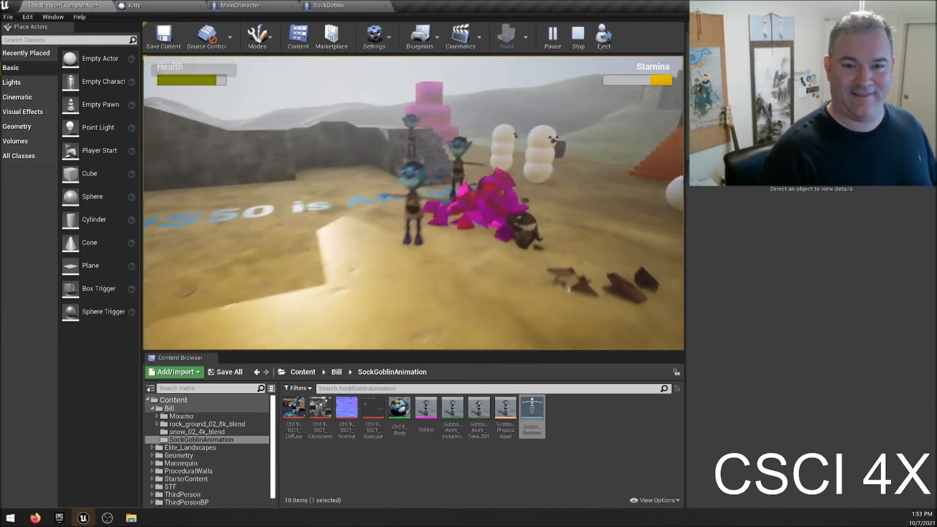
key(w)
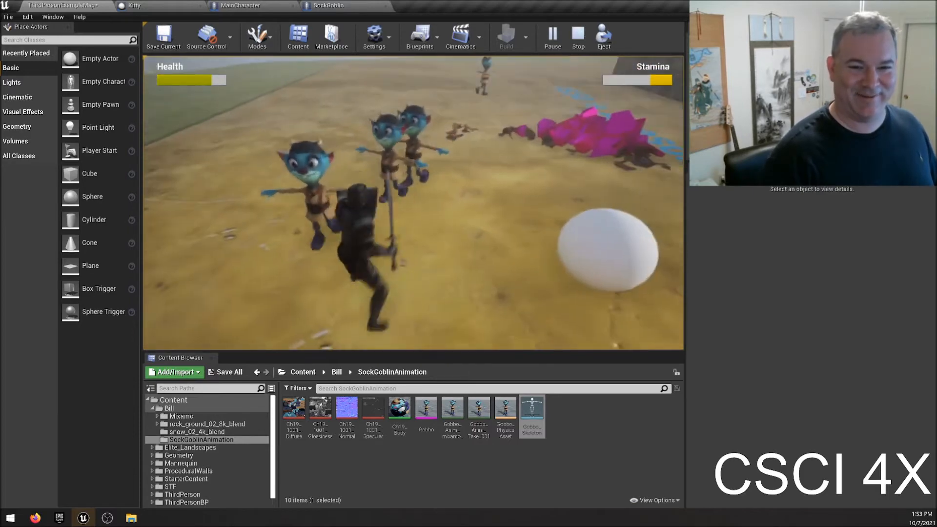
key(w)
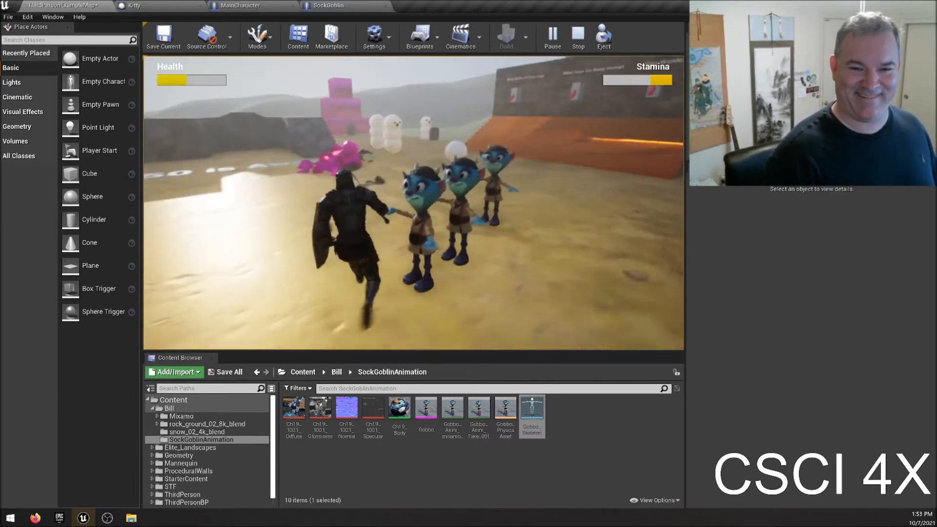
key(w)
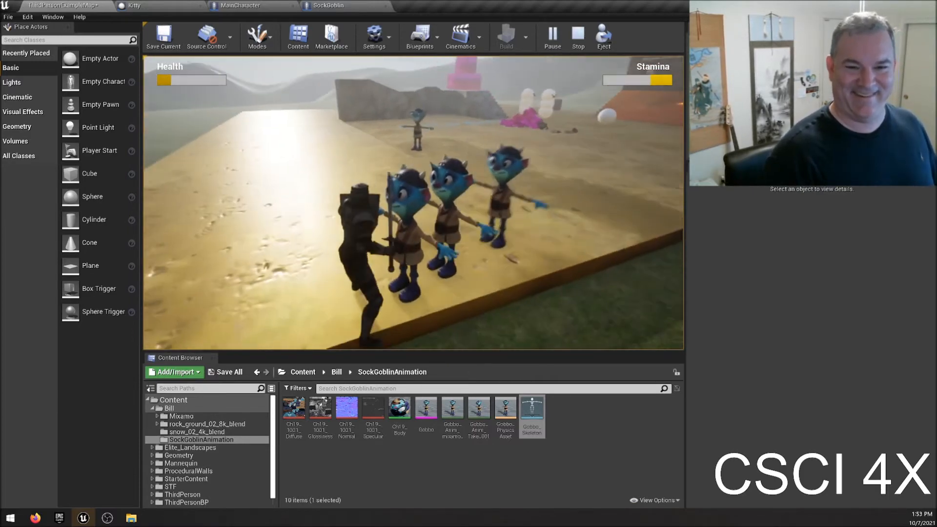
key(Escape)
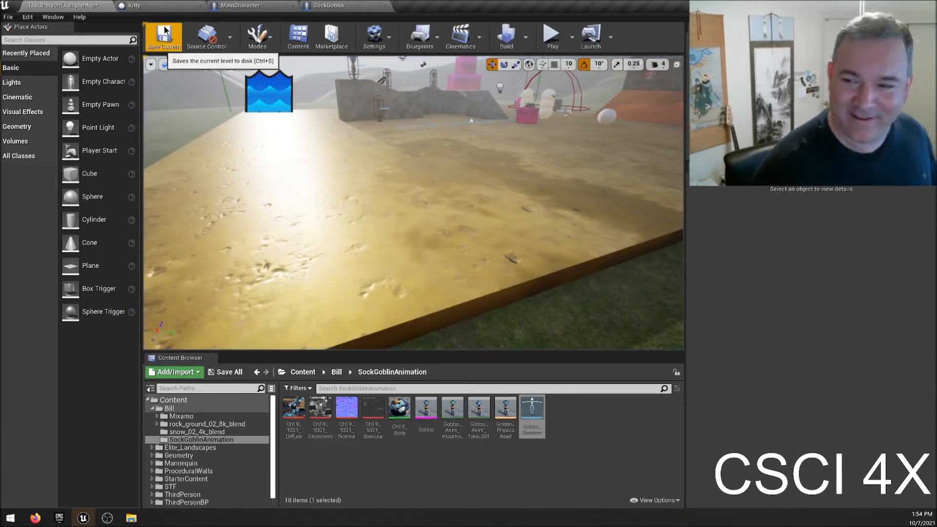
click(165, 44)
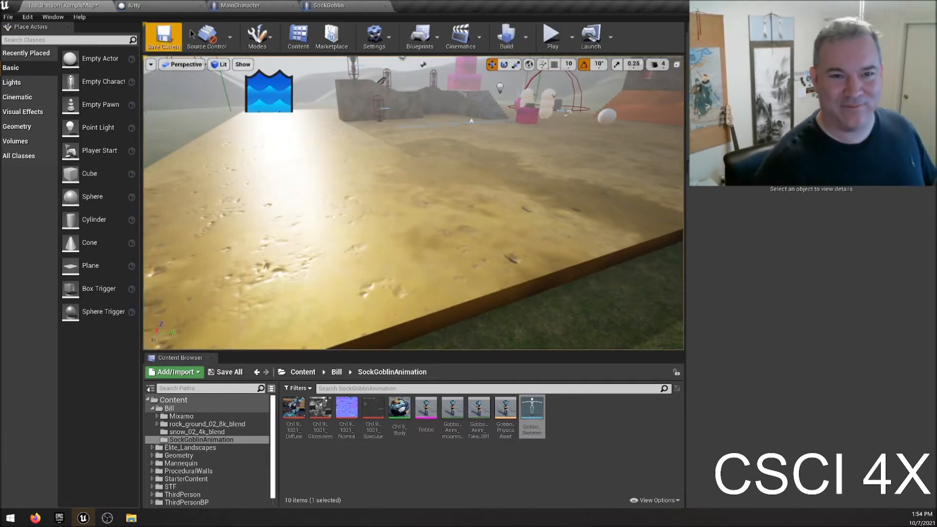
- Set the SockGoblin mesh's animation to play to Gobbo_Anim_mixamo_com and compile the blueprint
click(327, 6)
click(878, 236)
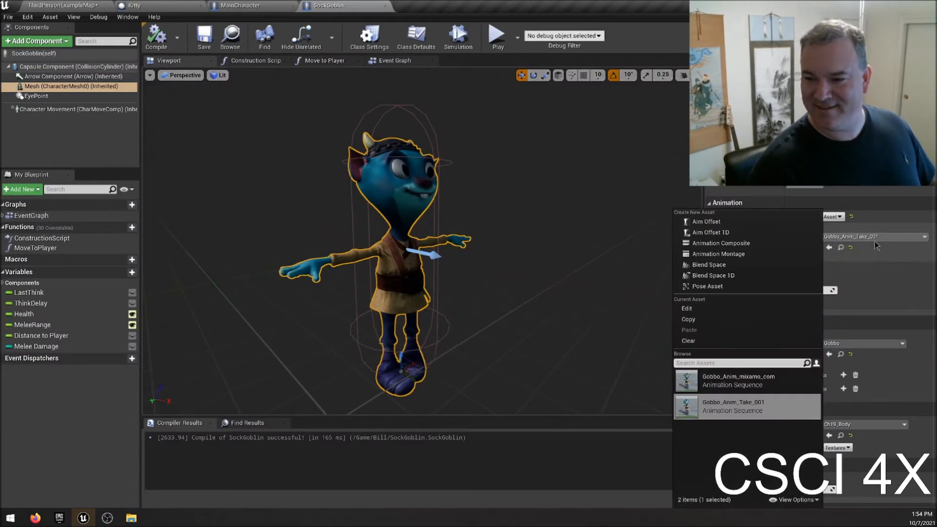
click(747, 388)
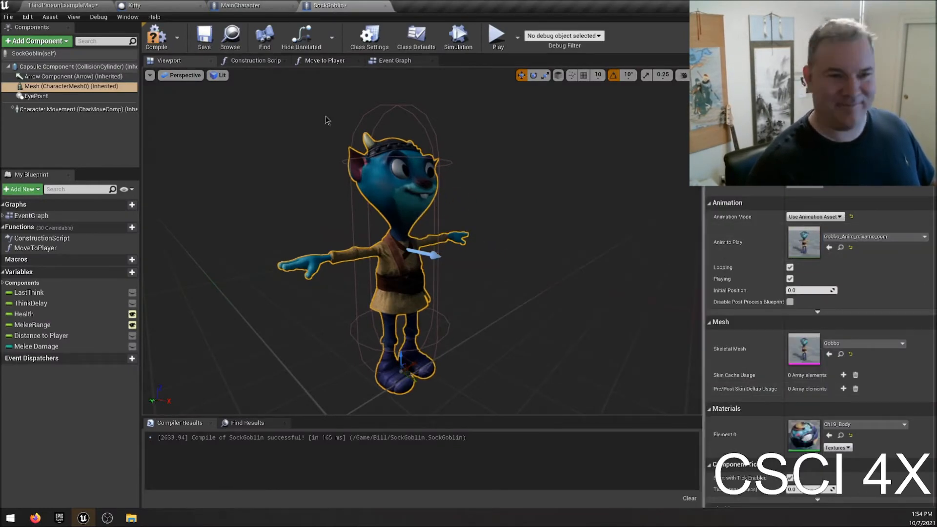
click(161, 35)
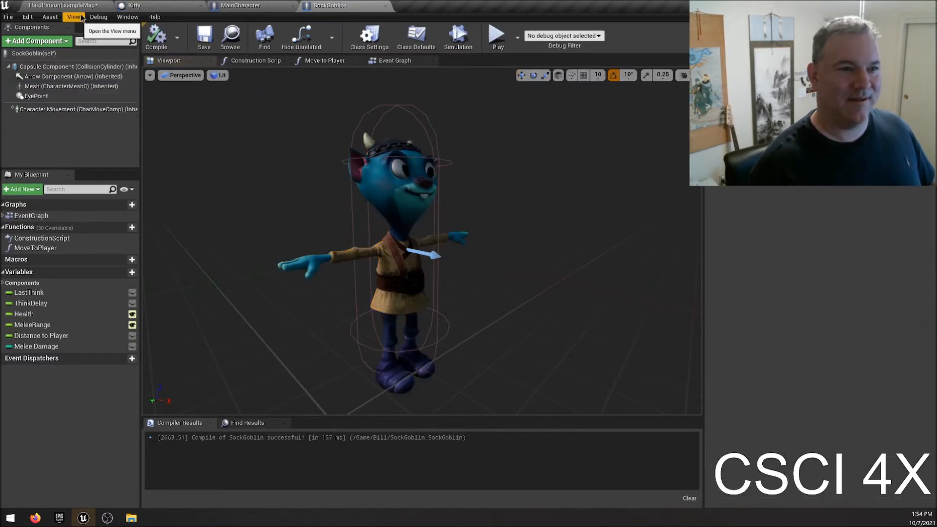
- Shrink the Unreal window, open the desktop folder in File Explorer, and delete Locomotion Pack.zip and Gobbo.fbx
double_click(473, 5)
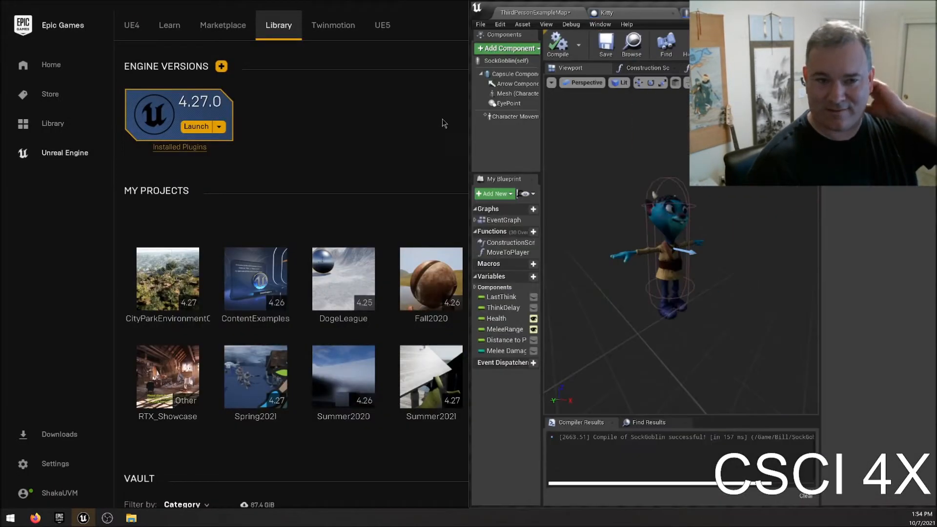
key(super+e)
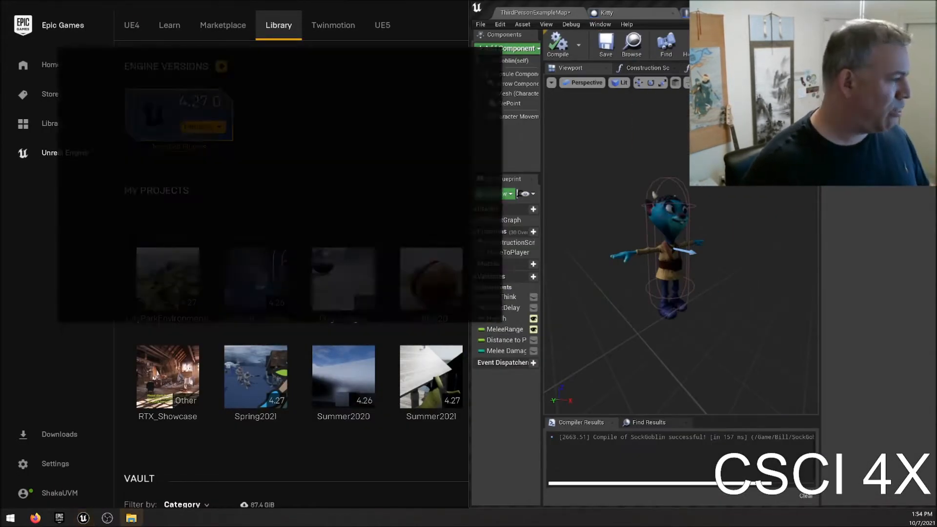
click(177, 95)
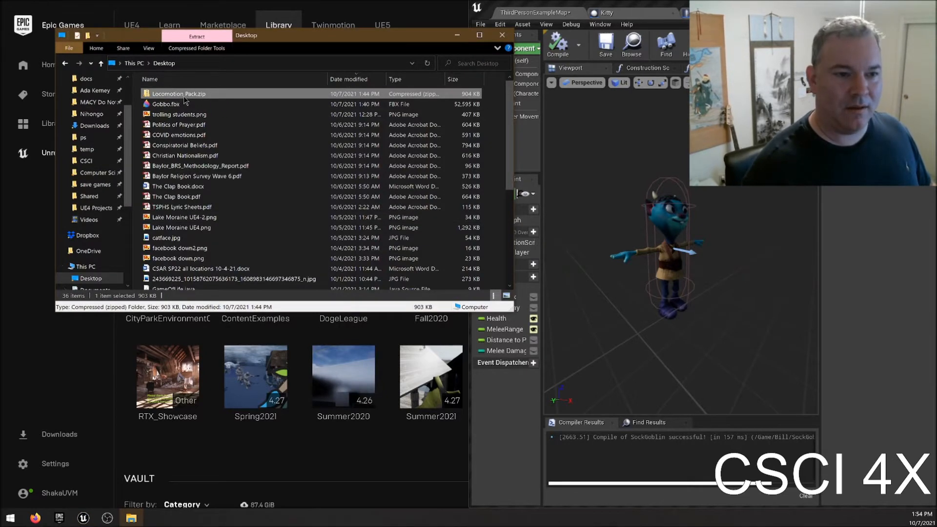
key(Delete)
click(181, 97)
key(Delete)
key(End)
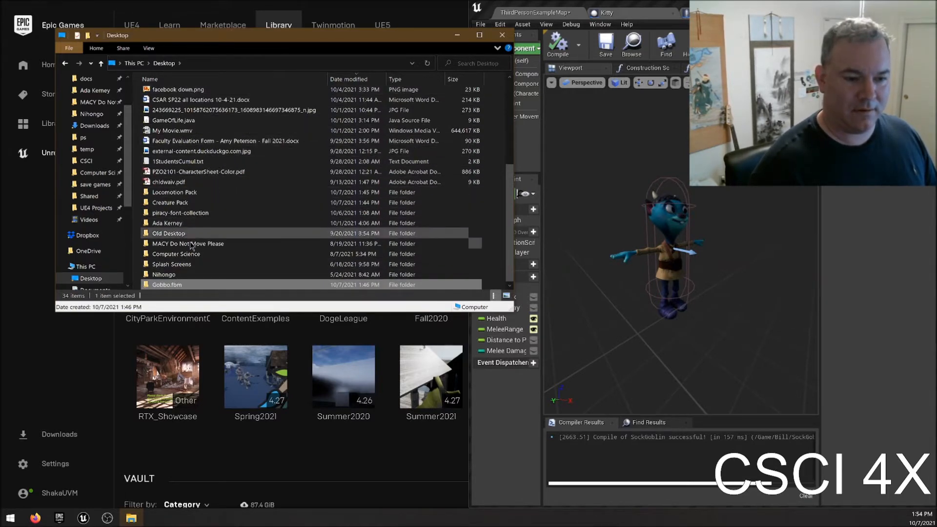
- Bring all the FBX files from the Locomotion Pack folder into the SockGoblinAnimation content folder, and minimize File Explorer
double_click(186, 193)
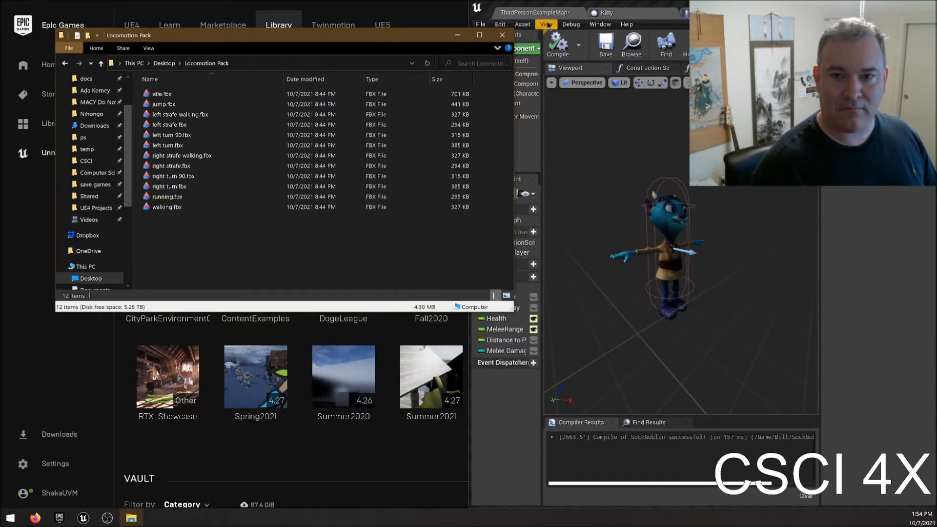
click(534, 12)
drag(237, 258, 706, 448)
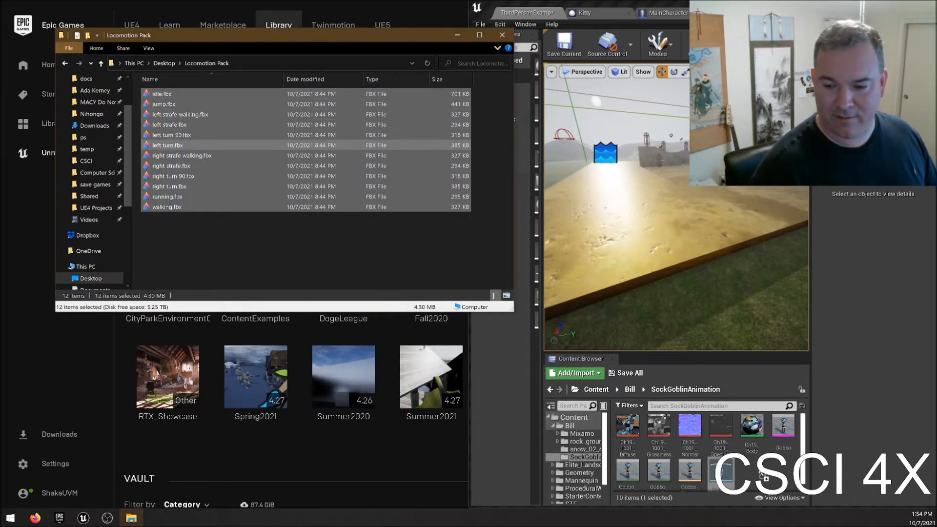
drag(758, 471, 758, 472)
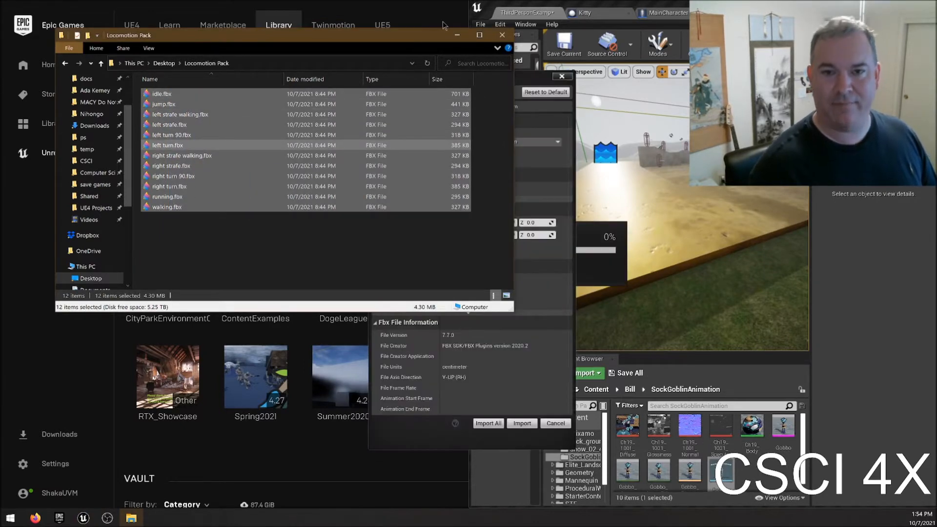
click(457, 35)
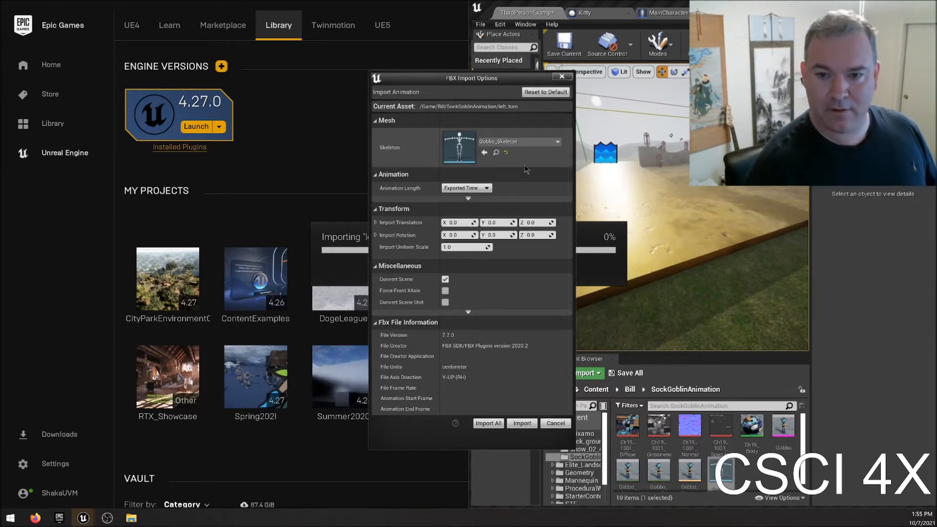
- Use Gobbo_Skeleton as the skeleton in the FBX import options and import all the locomotion animations
click(536, 141)
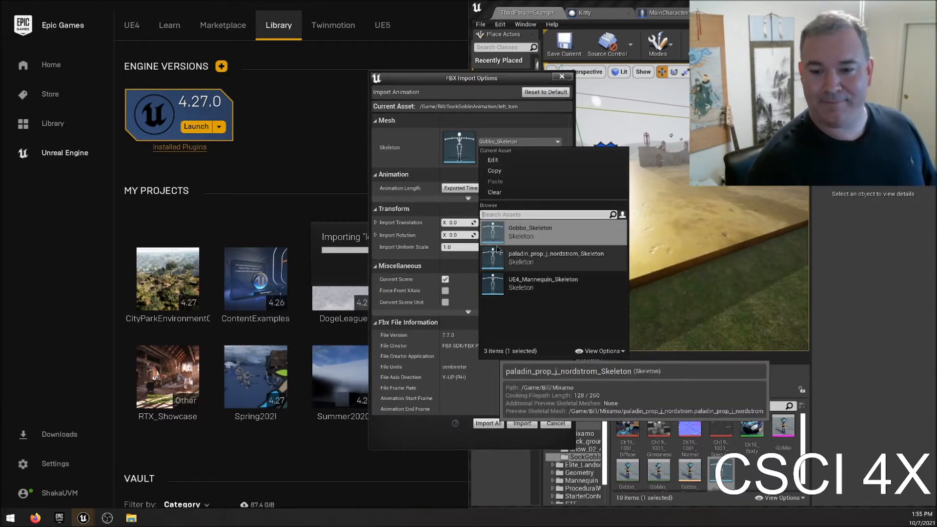
click(520, 236)
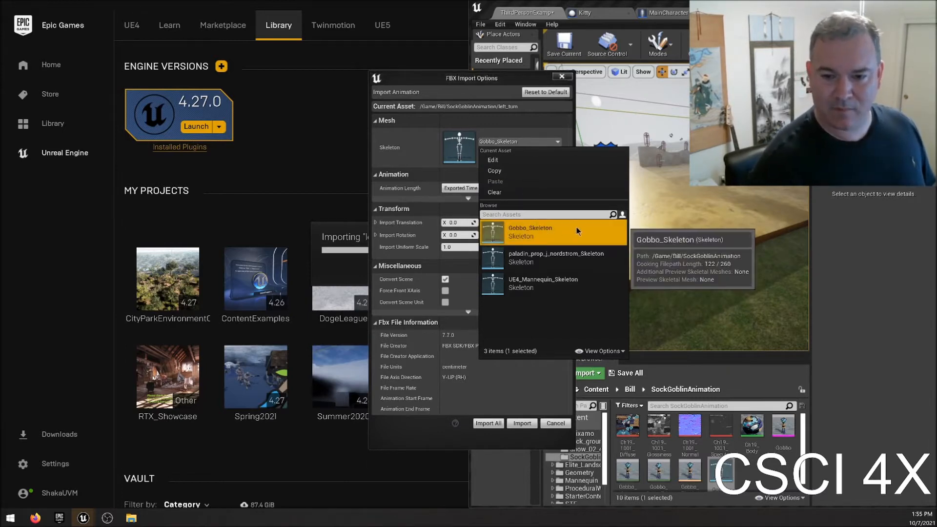
click(545, 111)
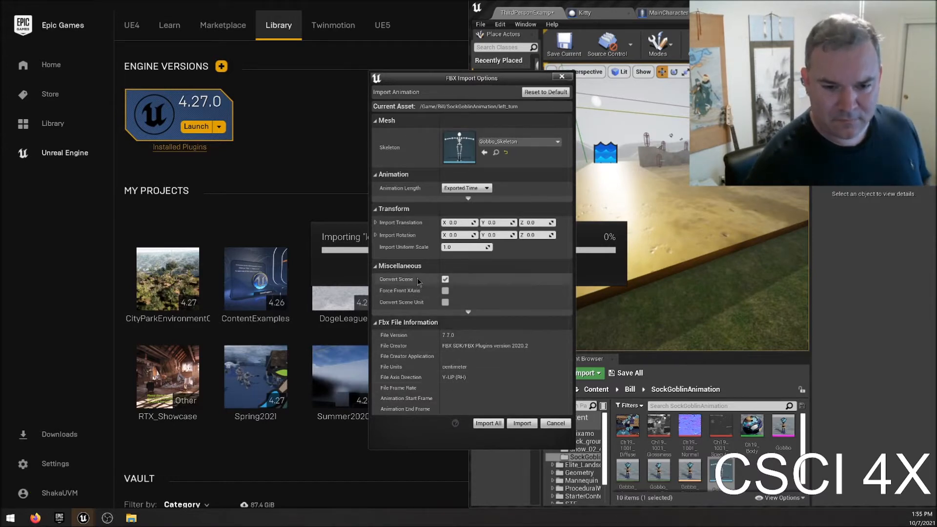
click(454, 314)
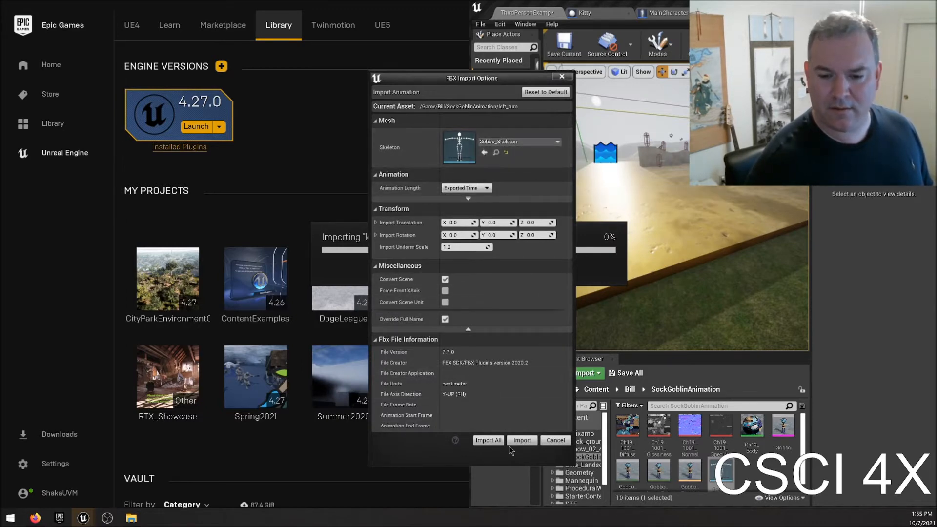
click(488, 441)
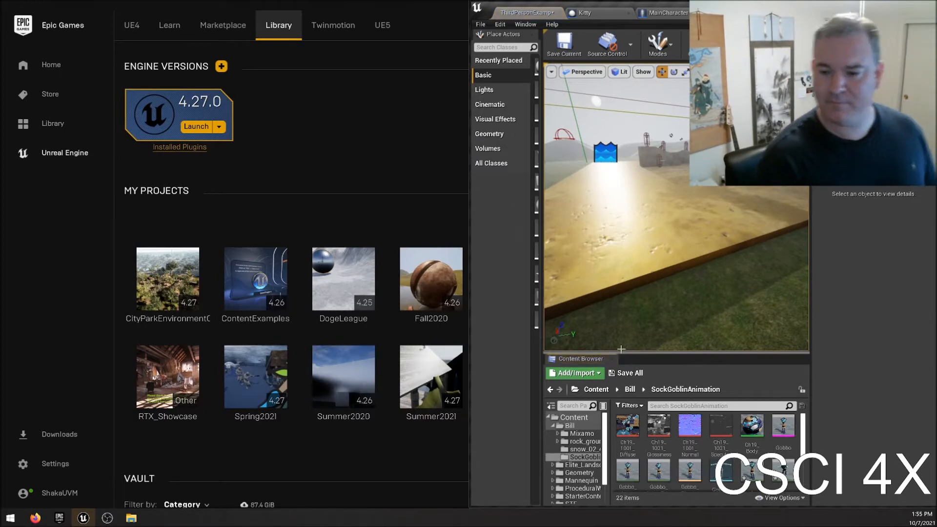
- Maximize the Unreal editor and select the goblin's character mesh in the SockGoblin blueprint
double_click(613, 9)
click(331, 5)
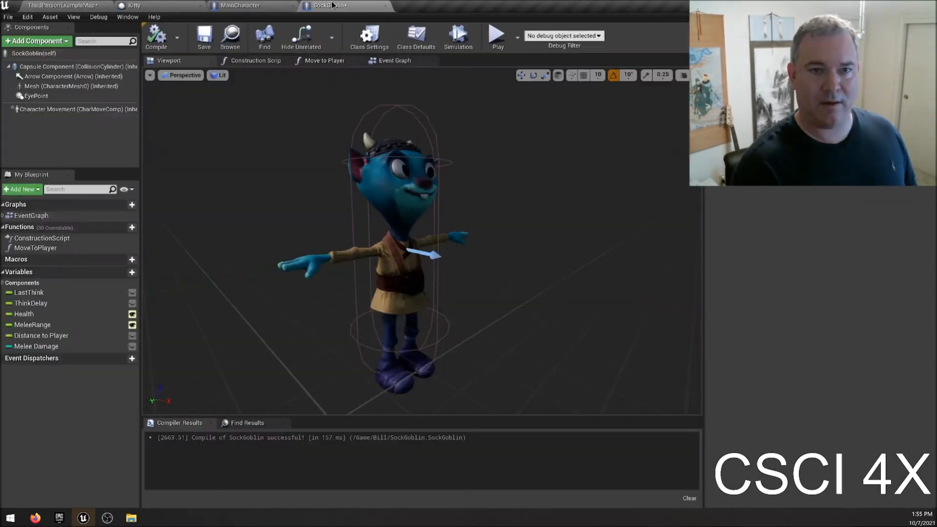
click(398, 278)
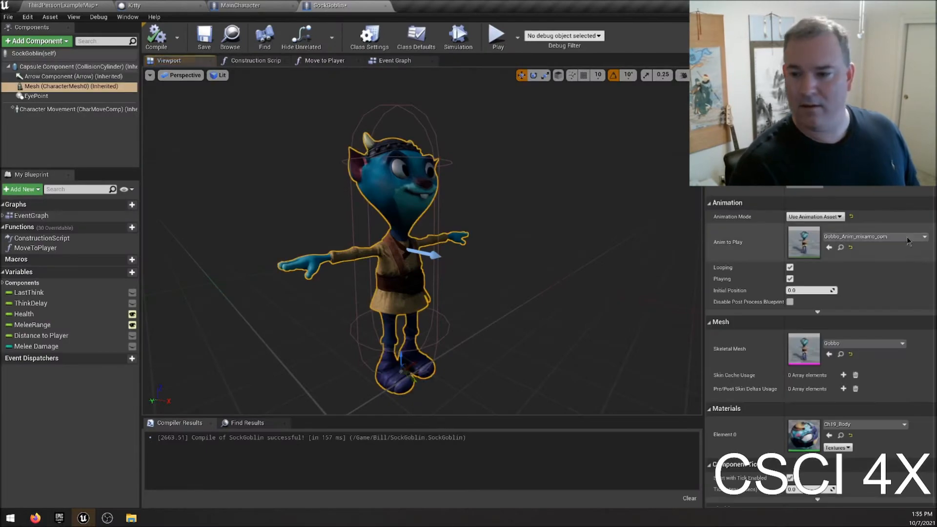
- Set the character mesh's animation to play to idle to preview it on the goblin
click(859, 237)
scroll(747, 440, down, 3)
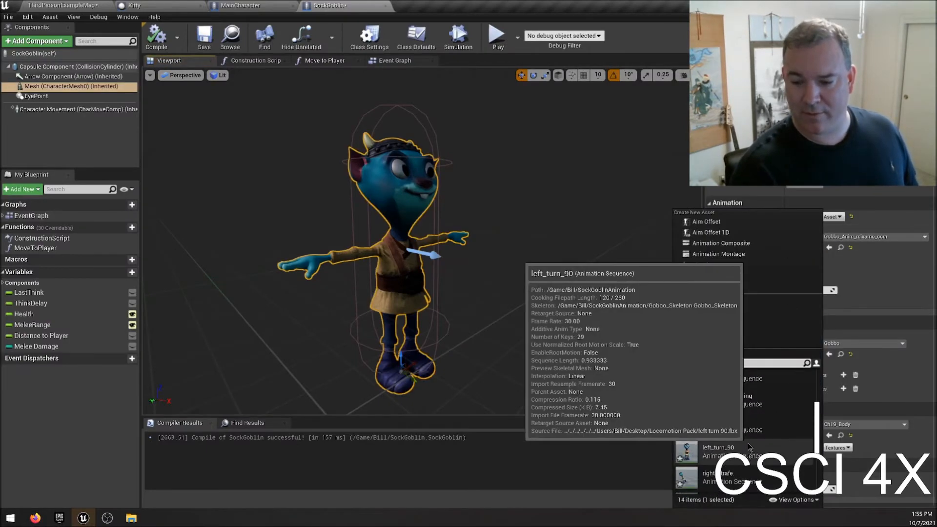
scroll(749, 439, up, 2)
scroll(748, 414, up, 2)
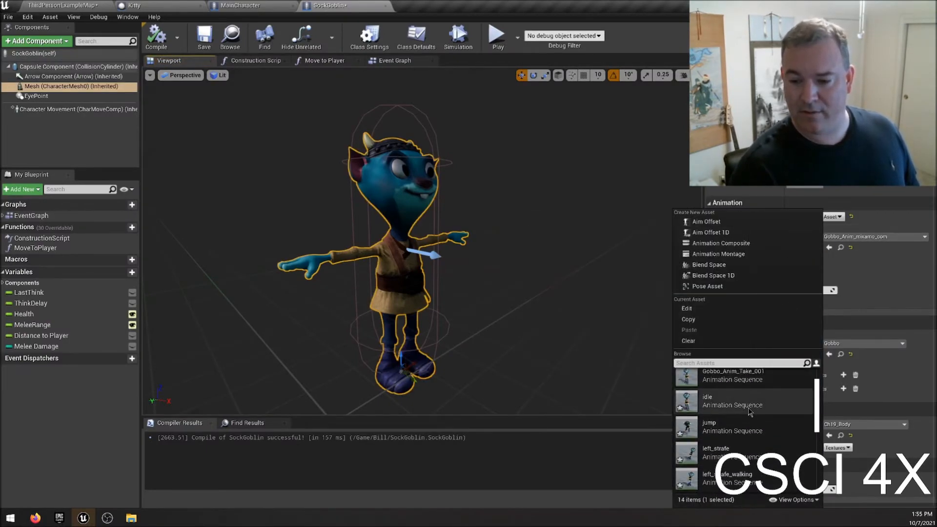
click(746, 408)
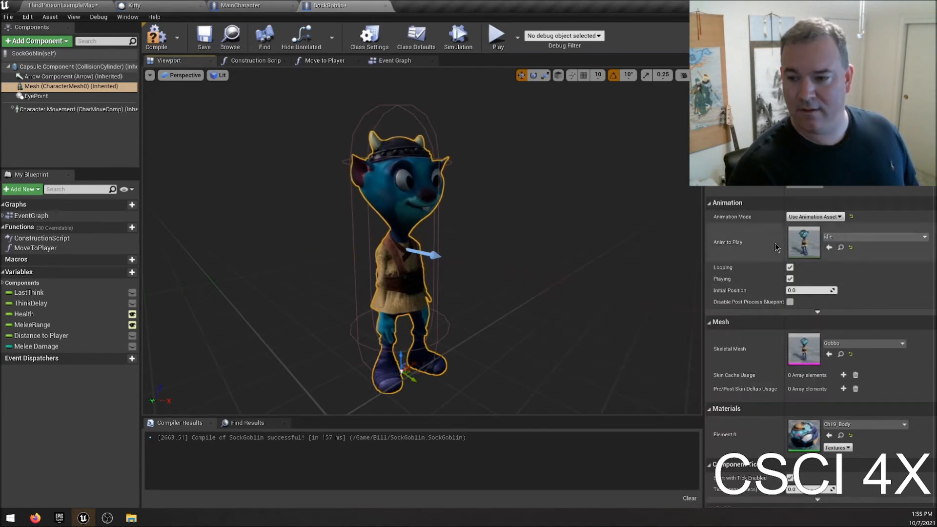
- Set the character mesh's animation to play to running, then compile and save the SockGoblin blueprint
click(865, 238)
scroll(767, 440, down, 3)
scroll(767, 440, down, 3)
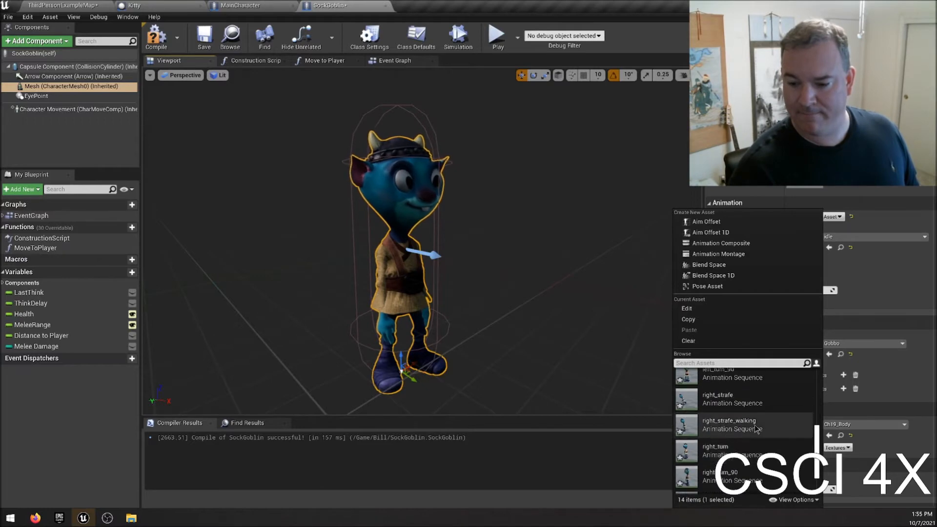
click(732, 475)
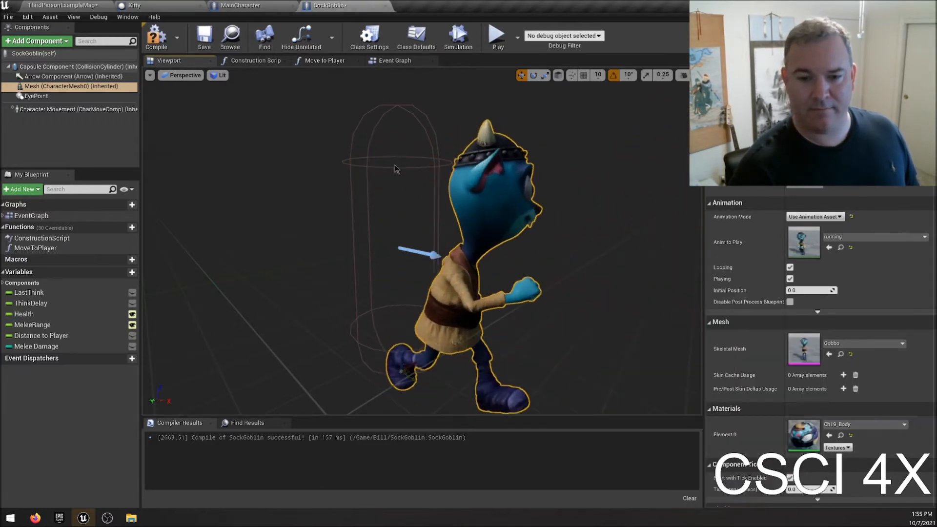
click(162, 40)
click(203, 39)
- Play-test the ThirdPersonExampleMap level to watch the running goblin chase the player, then stop and inspect a placed goblin
click(66, 6)
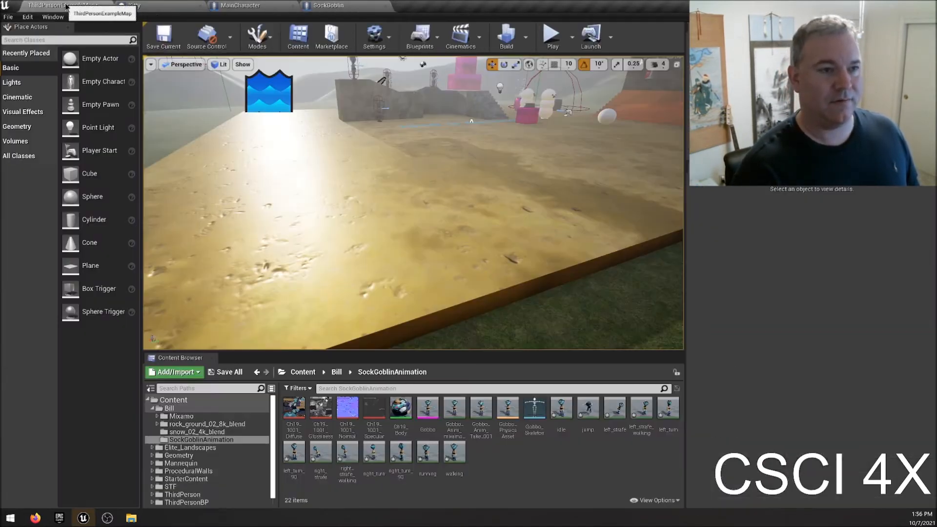
click(552, 38)
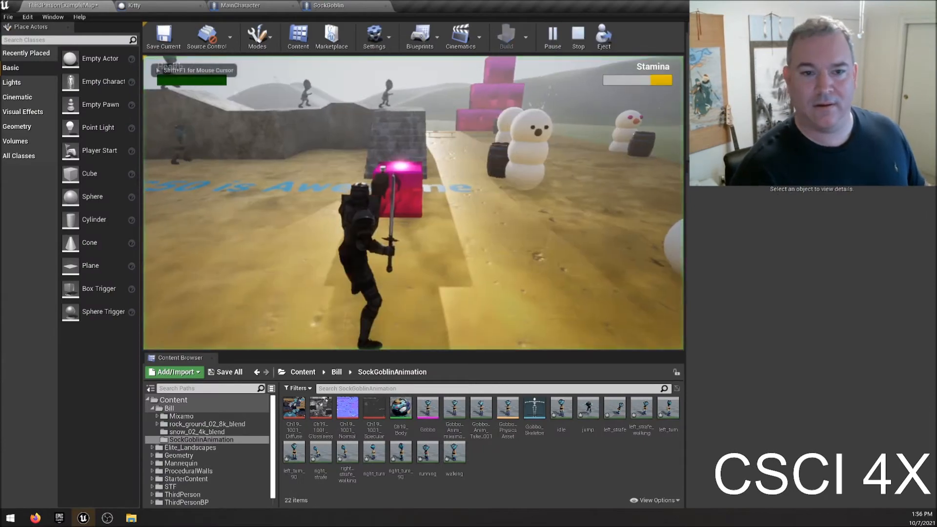
key(s)
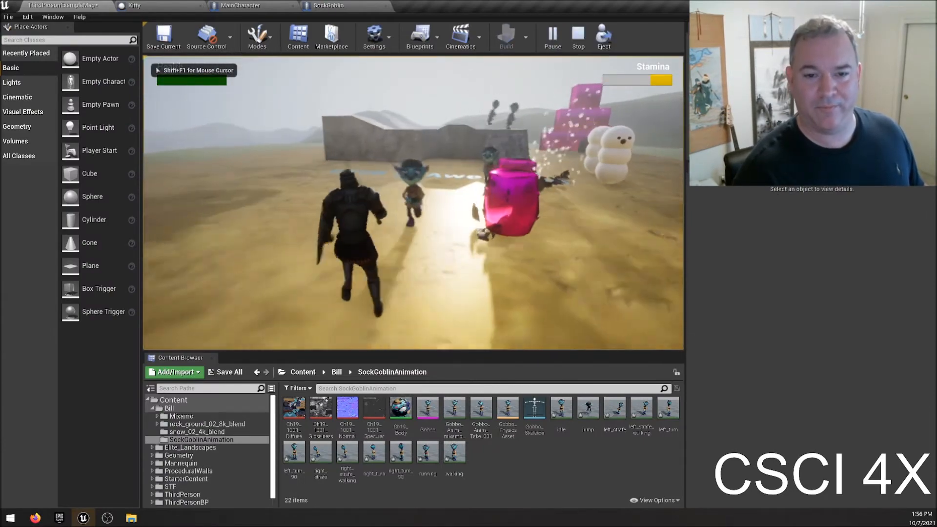
key(s)
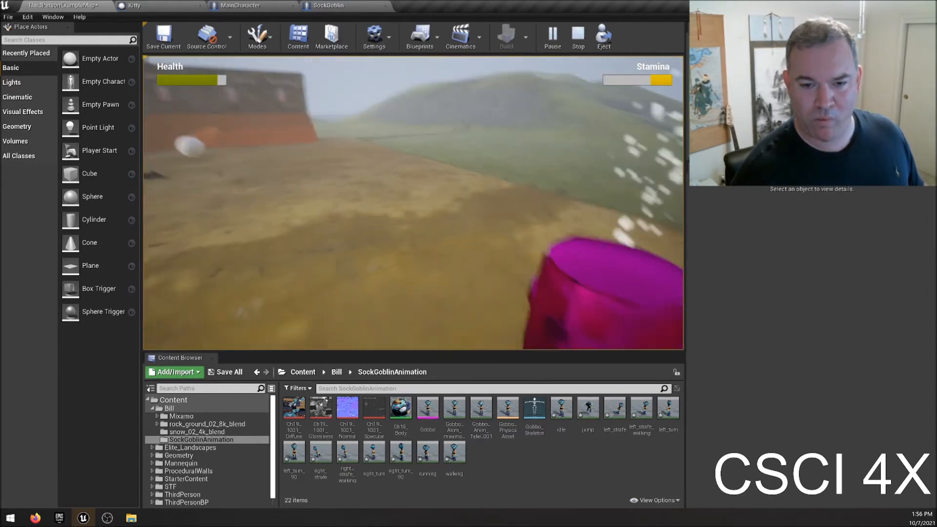
key(w)
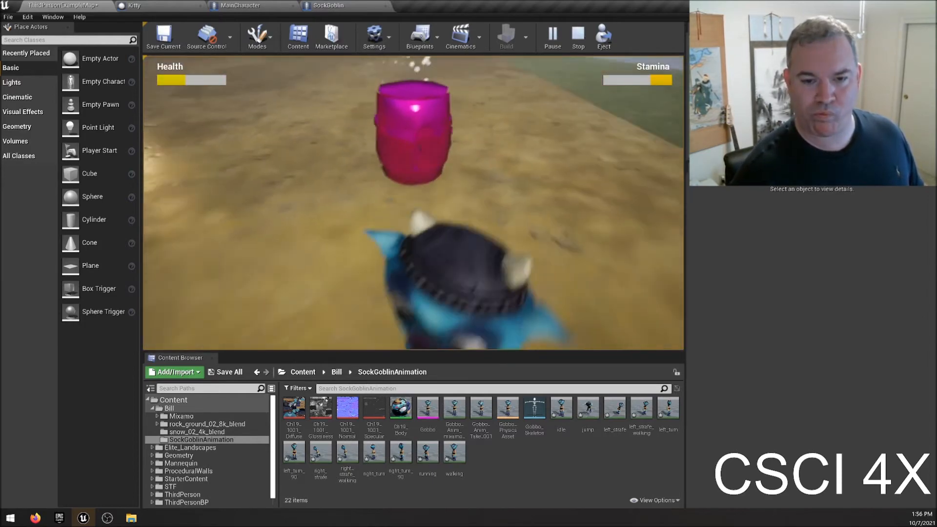
key(w)
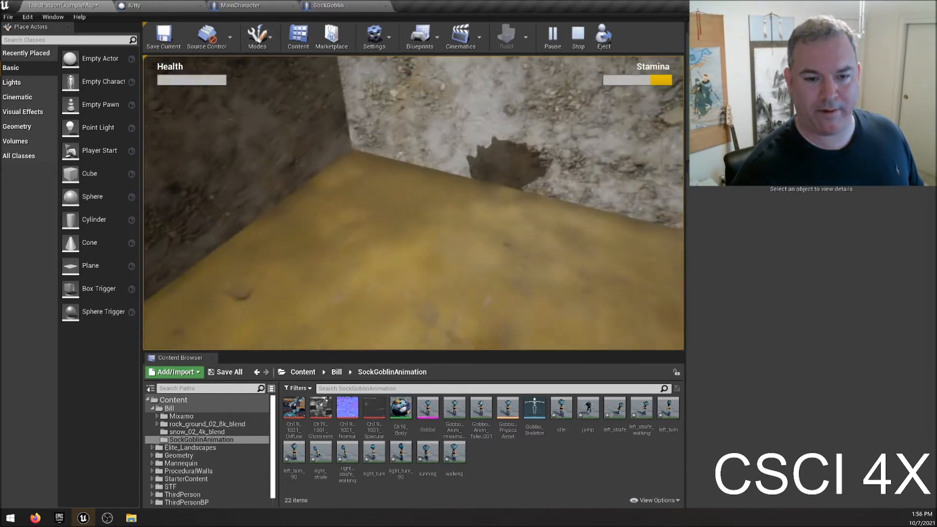
key(Escape)
mouse_move(453, 214)
right_down()
mouse_move(453, 176)
mouse_move(493, 215)
mouse_move(483, 220)
mouse_move(483, 263)
mouse_move(474, 185)
mouse_move(448, 190)
mouse_move(478, 193)
mouse_move(420, 210)
mouse_move(450, 209)
right_up()
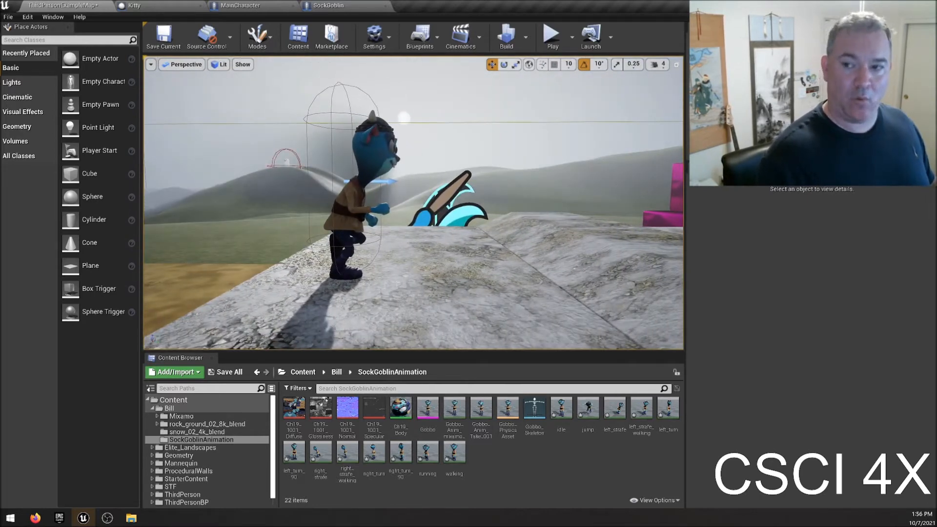
- Turn off looping for the SockGoblin character mesh's animation and compile the blueprint
click(304, 9)
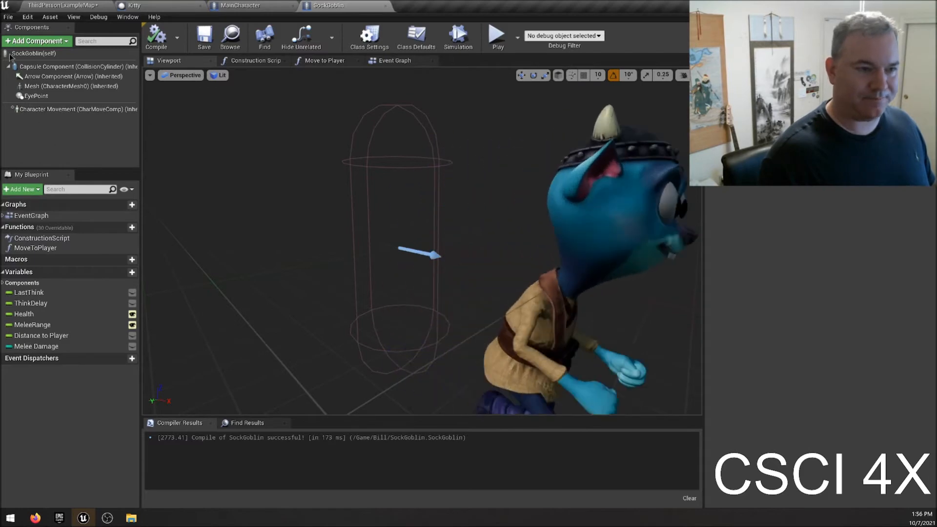
click(68, 87)
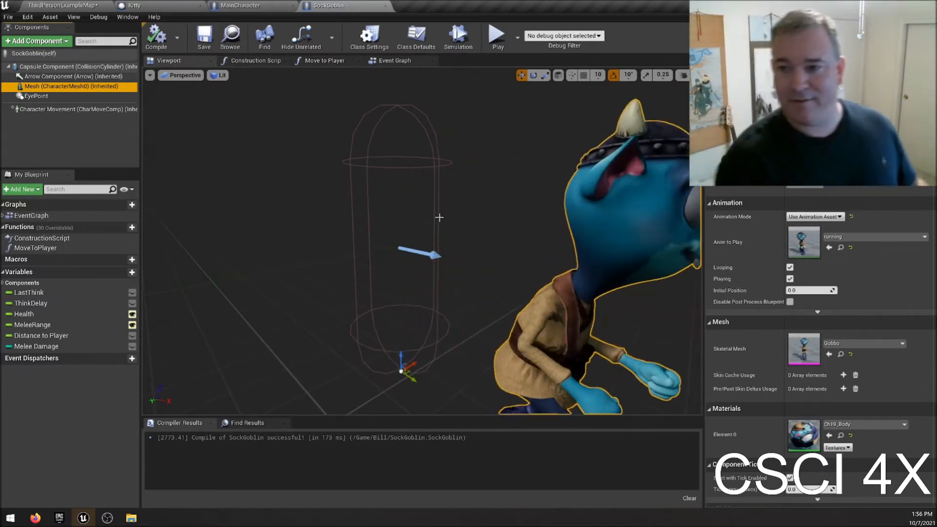
click(790, 268)
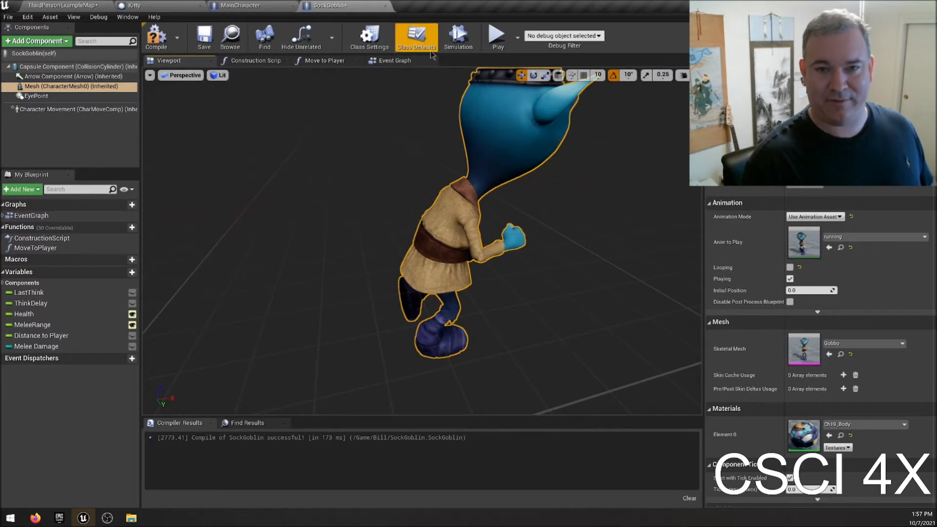
click(156, 43)
- Play-test the level to check how the goblin moves with its non-looping animation, then end the session
click(73, 7)
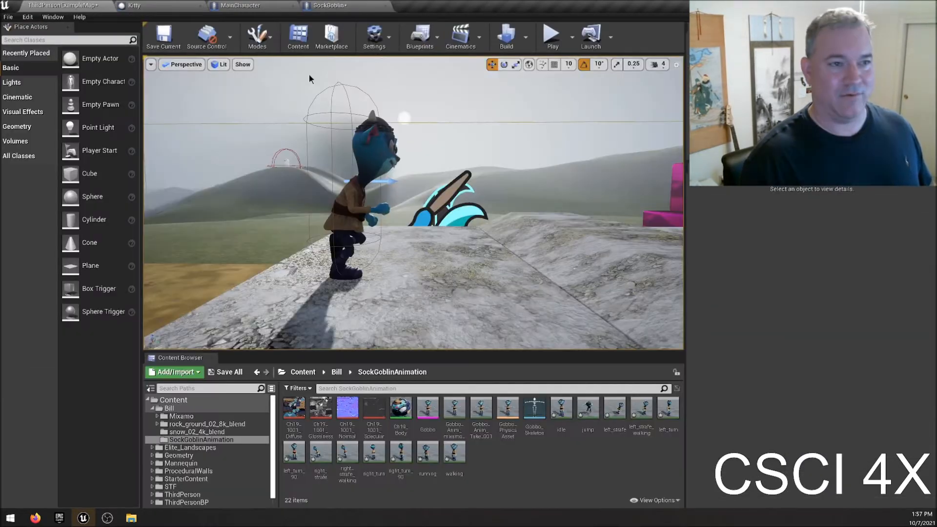
click(544, 34)
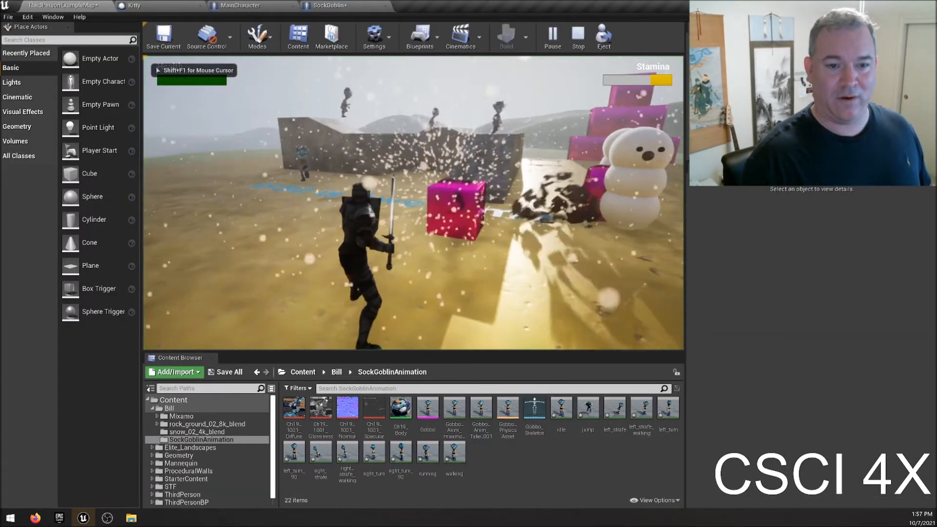
key(w)
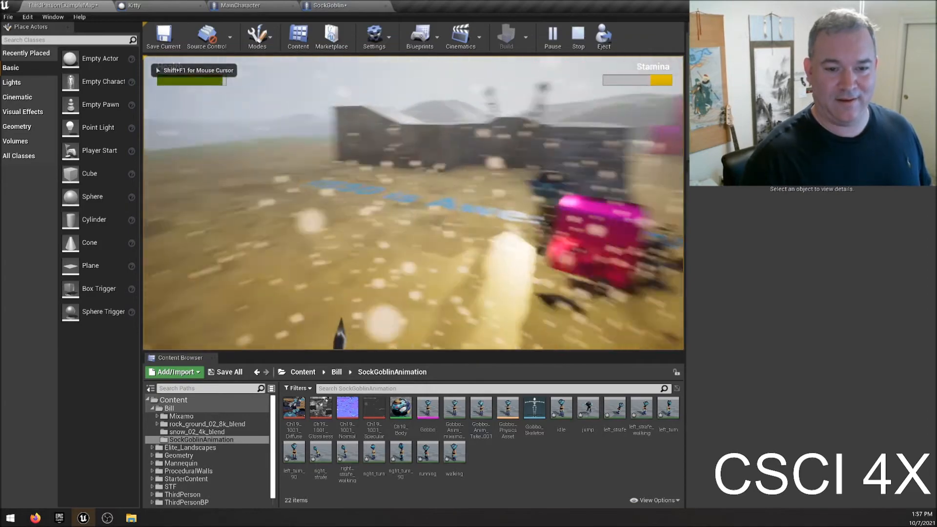
key(w)
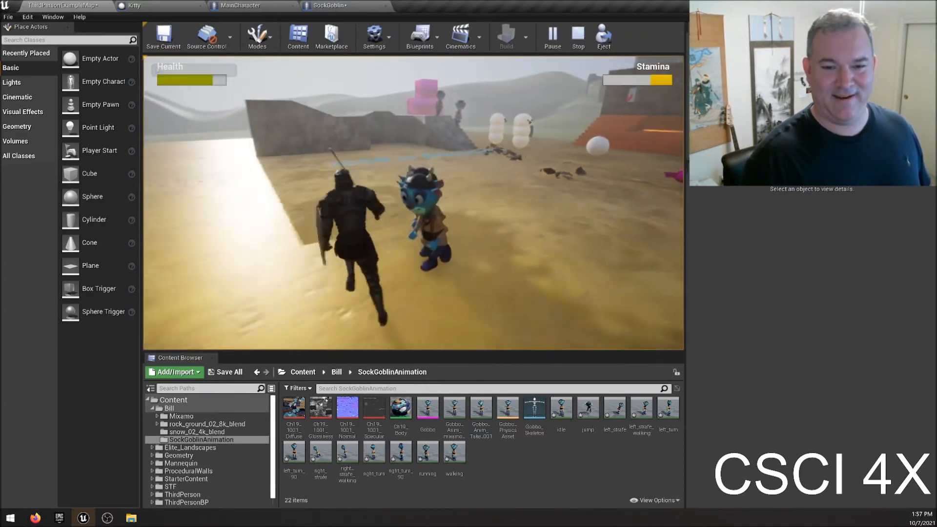
key(Escape)
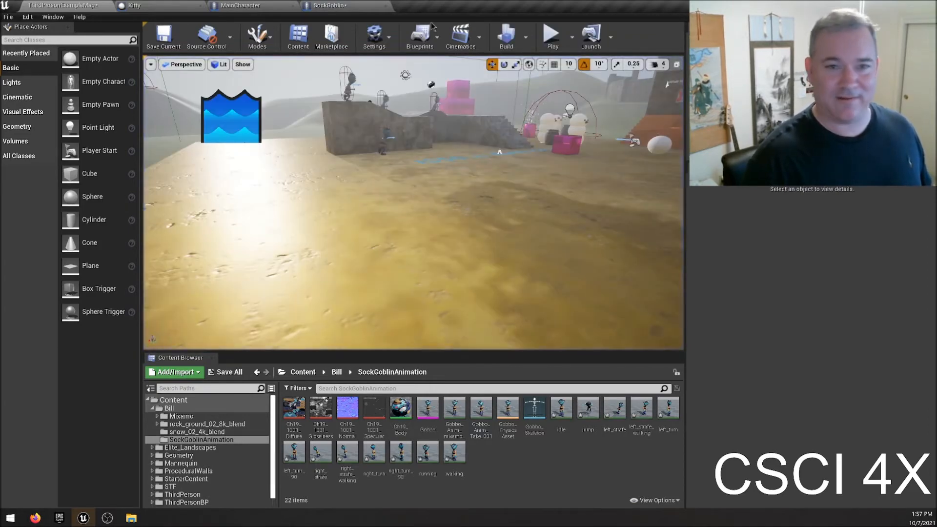
- Turn looping back on for the SockGoblin mesh's animation, then compile and save the blueprint
click(315, 8)
click(459, 220)
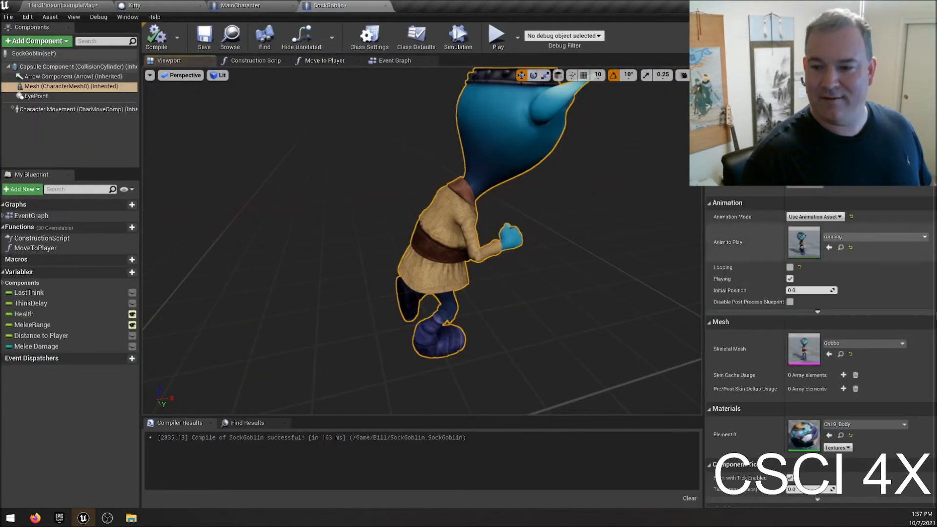
click(790, 268)
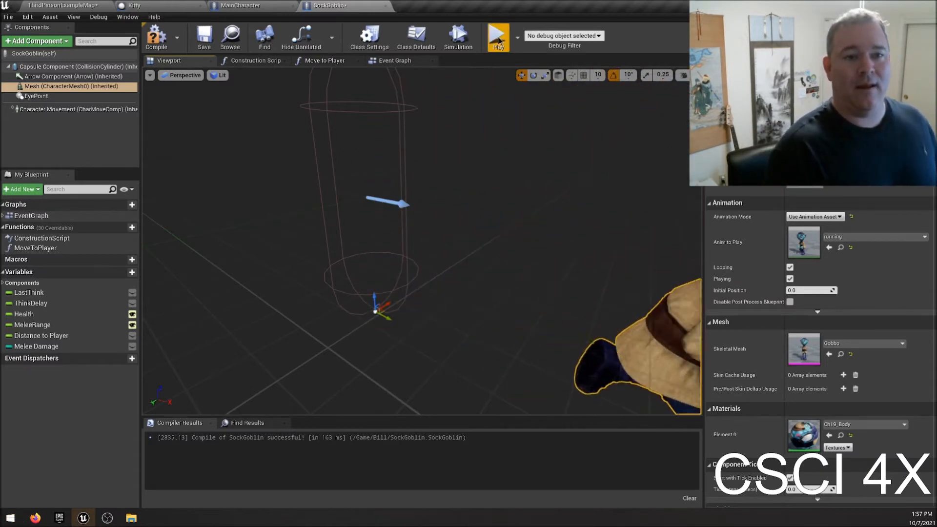
click(155, 36)
click(196, 42)
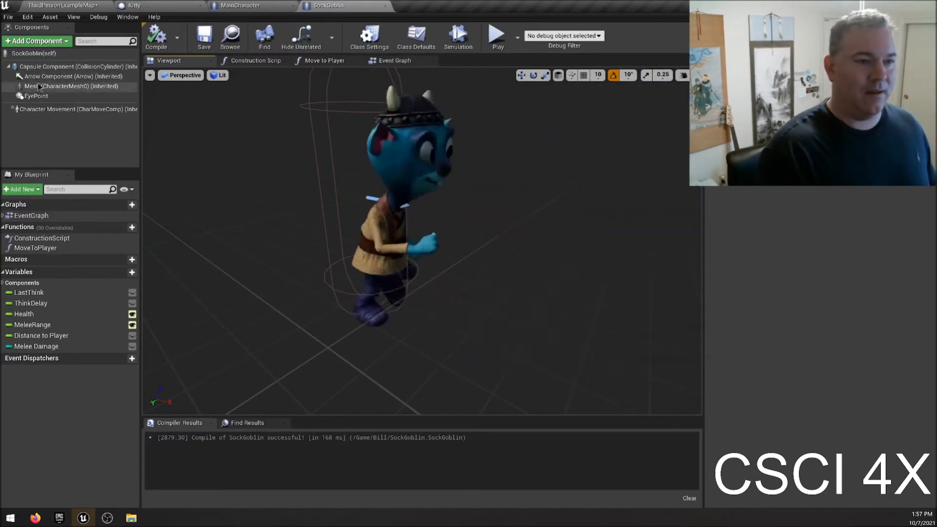
- Open the running animation asset assigned to the goblin's character mesh and enable root motion on it
click(71, 86)
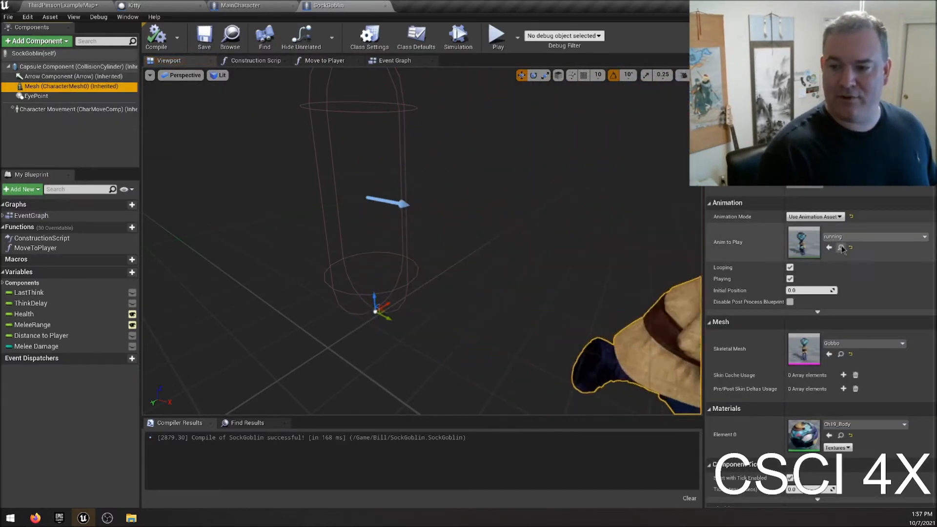
click(841, 246)
mouse_move(427, 462)
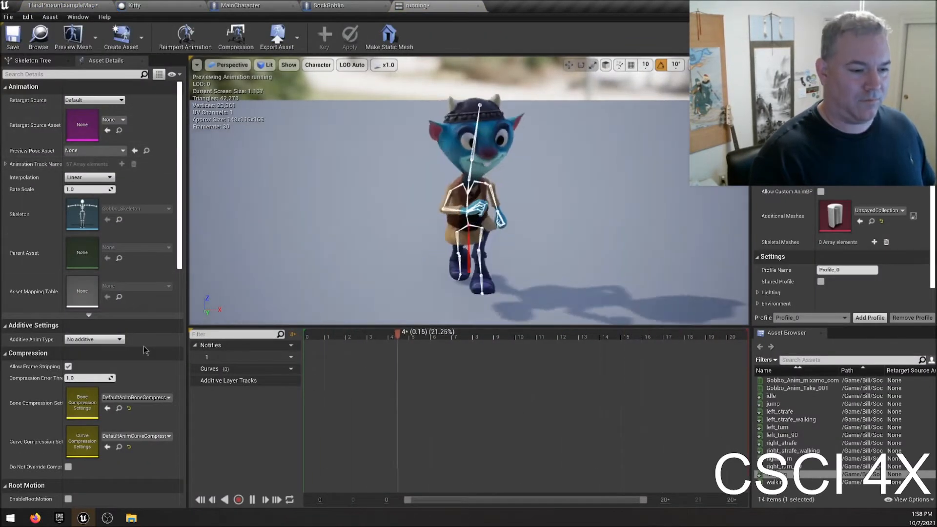
scroll(117, 305, down, 6)
click(69, 311)
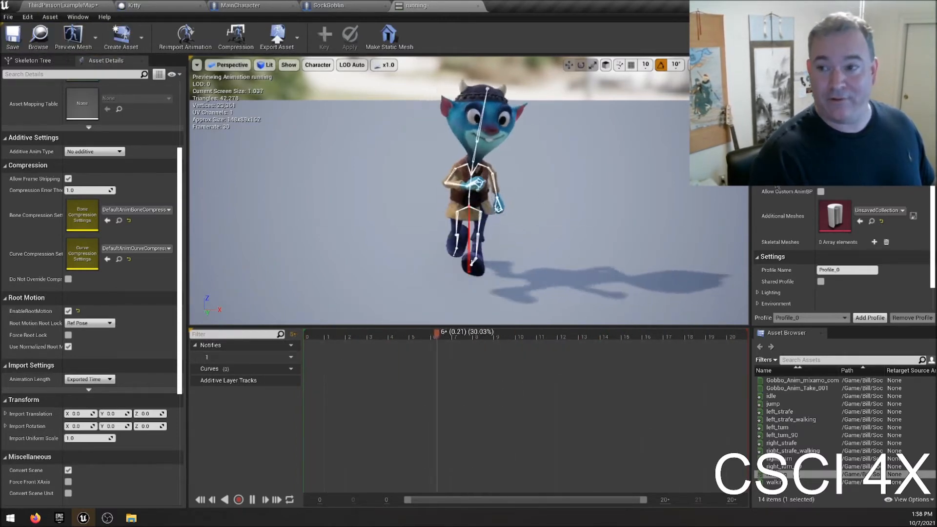
- Preview the idle and jump animations to check whether they move the goblin away from its root
click(839, 412)
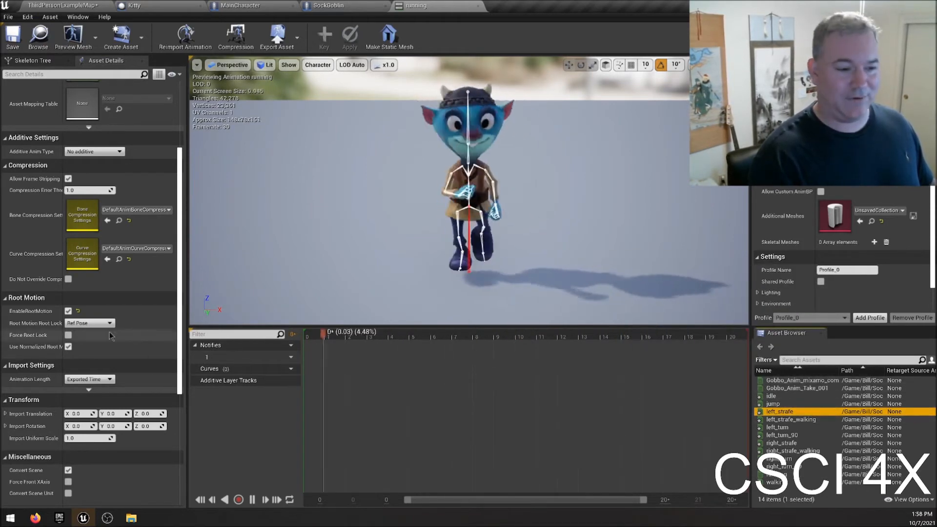
click(790, 396)
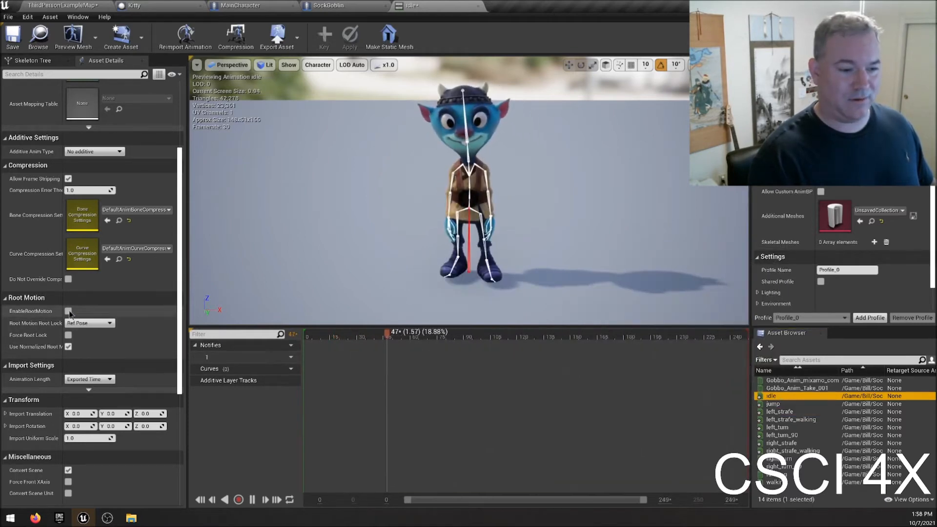
click(776, 404)
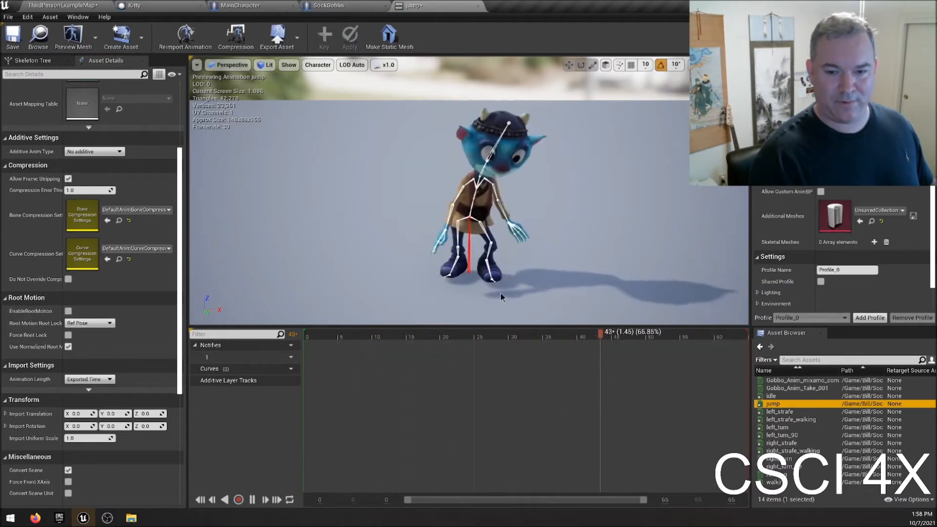
- Open the left_strafe animation and enable root motion, toggling it off and on to compare the preview
click(805, 411)
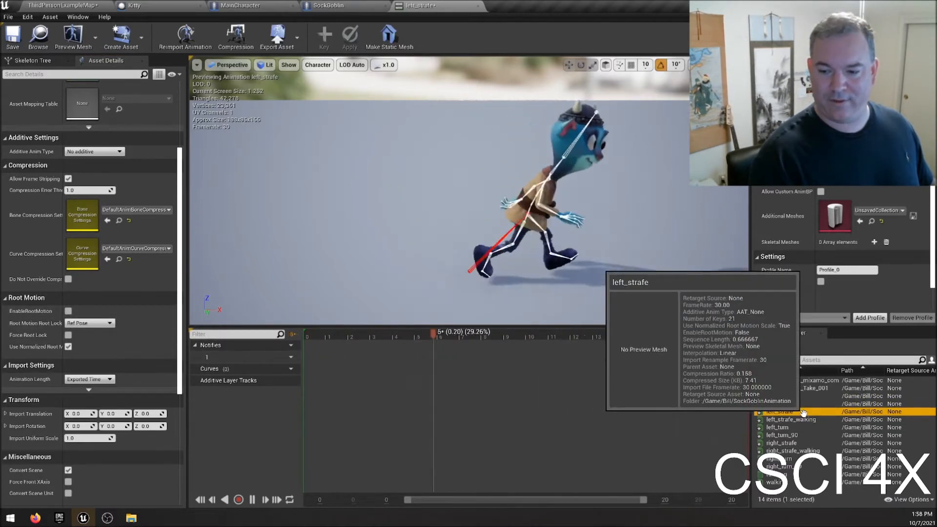
click(69, 311)
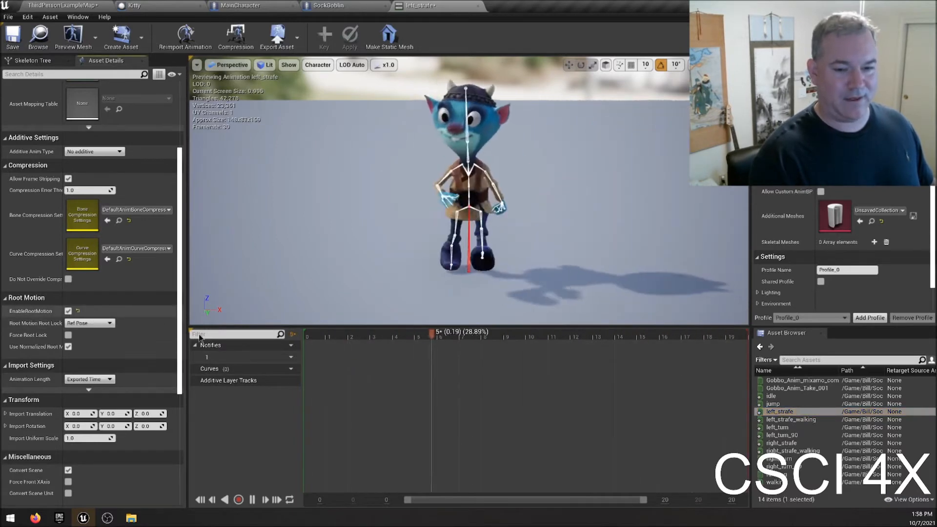
click(786, 412)
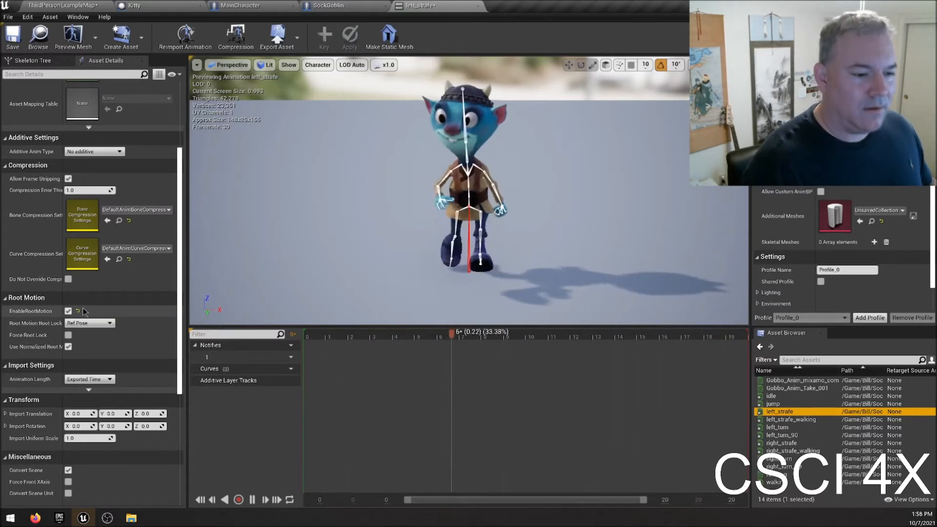
scroll(59, 337, down, 2)
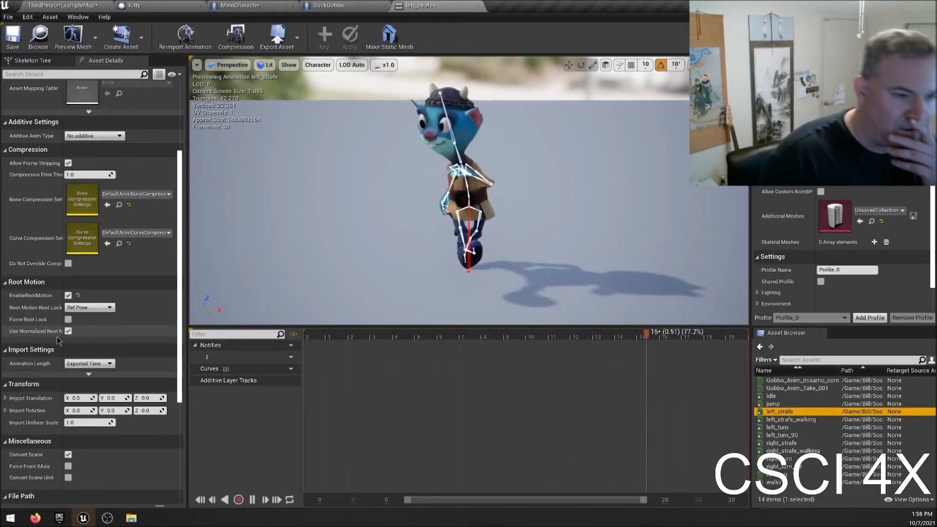
click(68, 295)
click(69, 296)
- Compare the Anim First Frame and Zero root motion root locks on left_strafe, and set it to Anim First Frame
click(89, 308)
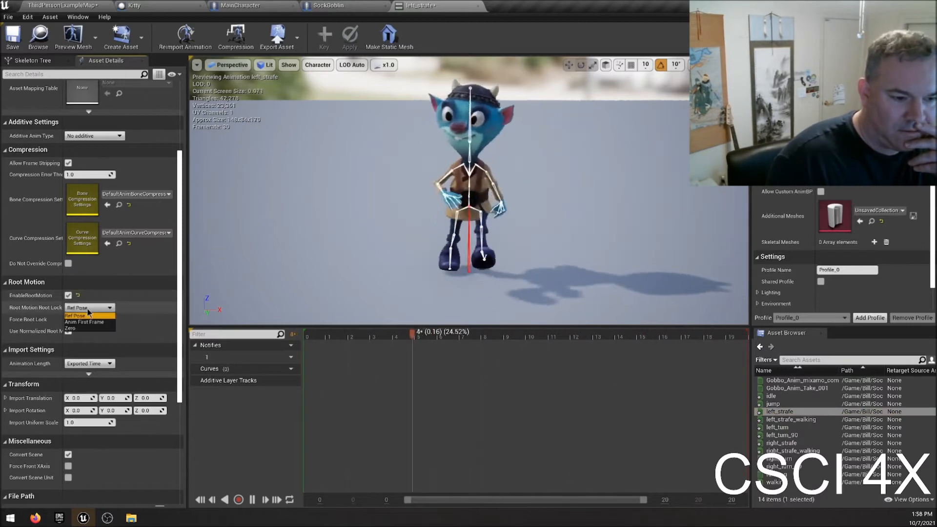
click(95, 322)
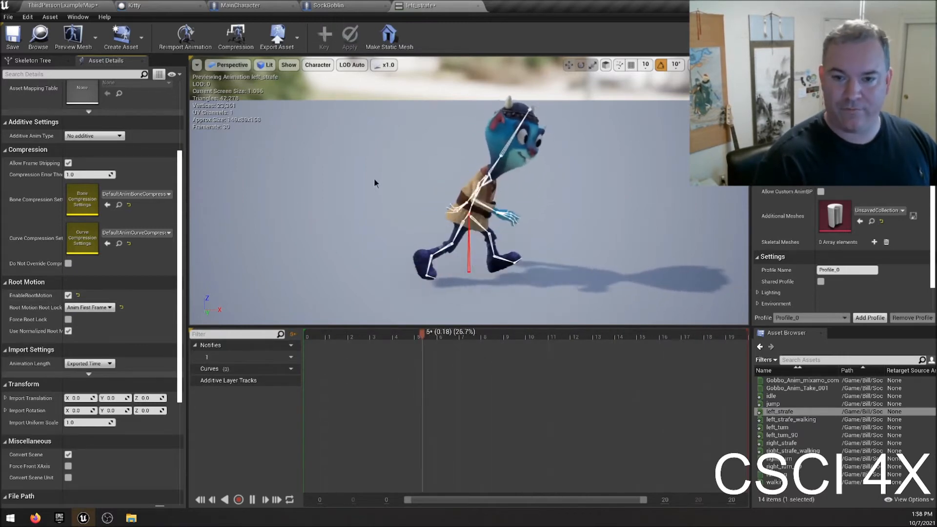
click(83, 308)
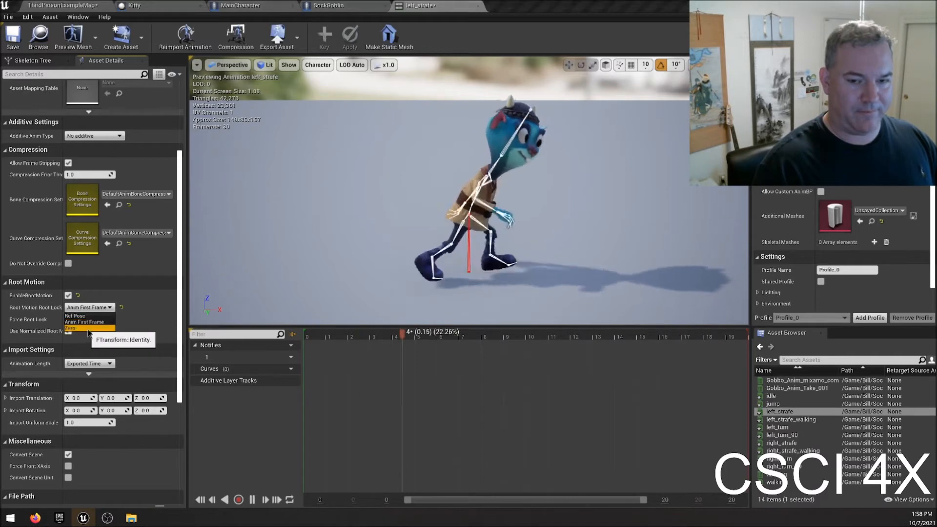
click(84, 328)
click(106, 308)
click(86, 321)
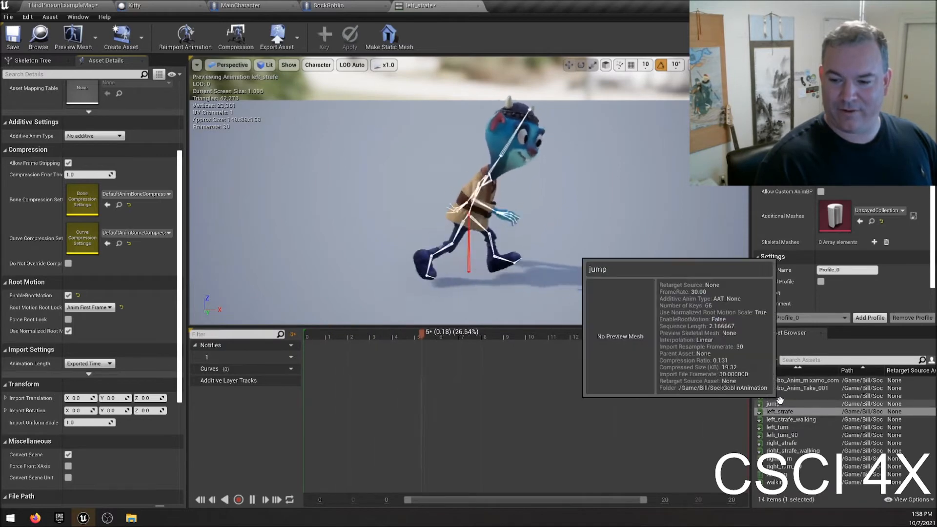
- Enable root motion on the left_strafe_walking animation and set its root motion root lock to Anim First Frame
double_click(793, 419)
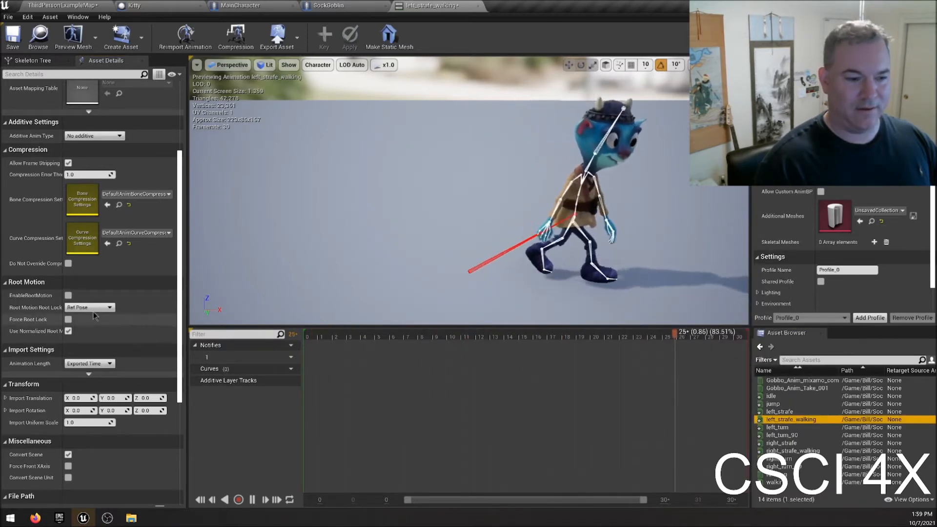
click(89, 307)
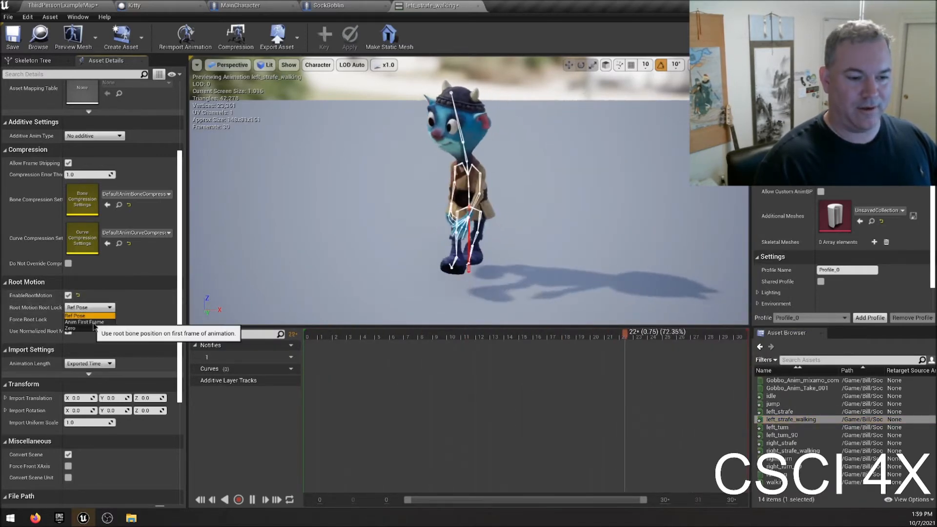
click(95, 326)
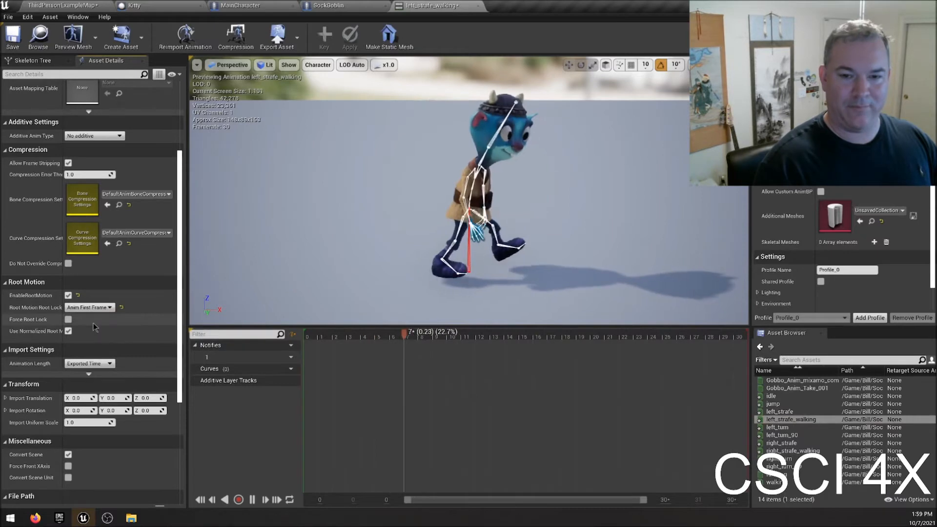
- Preview the left_turn and left_turn_90 animations to check whether they move the goblin away from its root
double_click(777, 427)
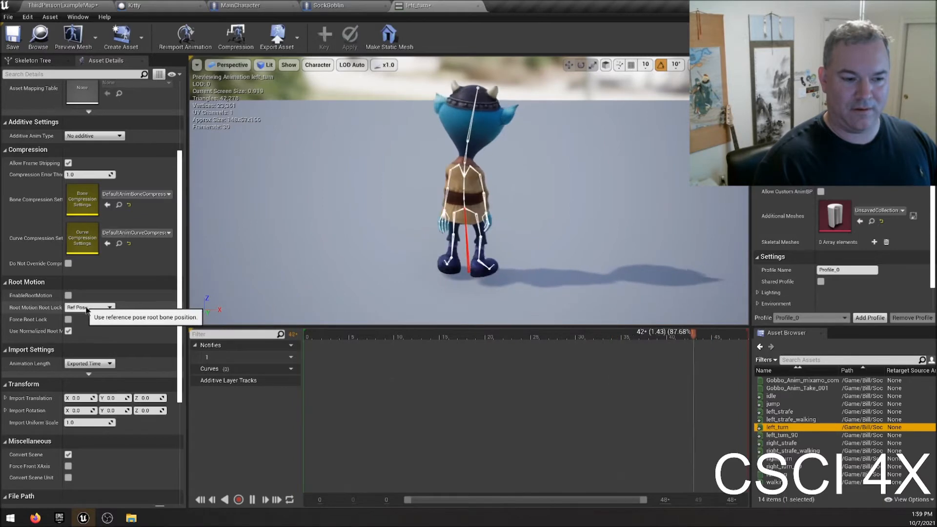
click(781, 435)
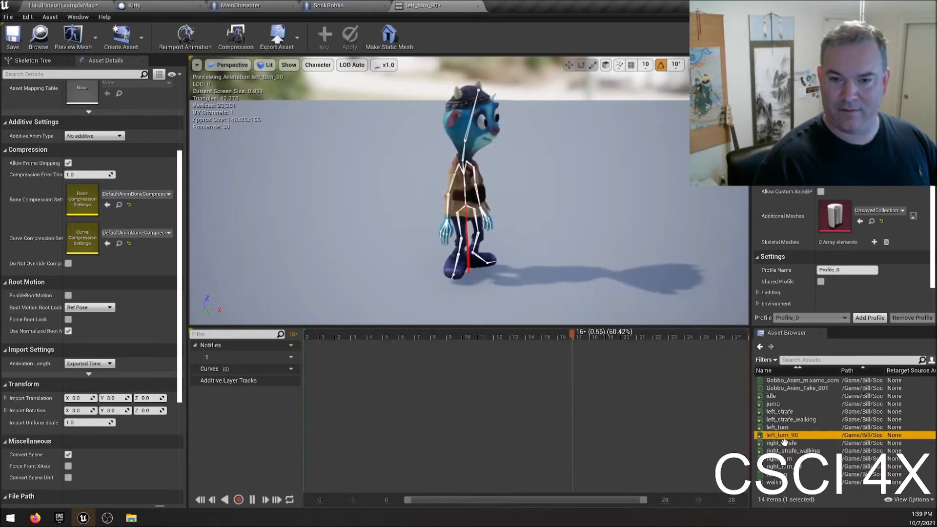
- Enable root motion on the right_strafe animation and set its root motion root lock to Anim First Frame
click(787, 442)
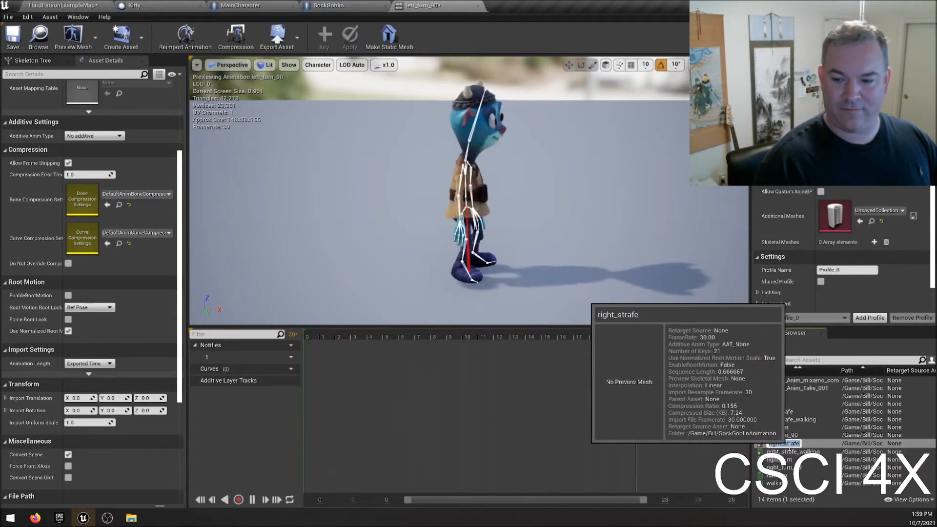
double_click(783, 443)
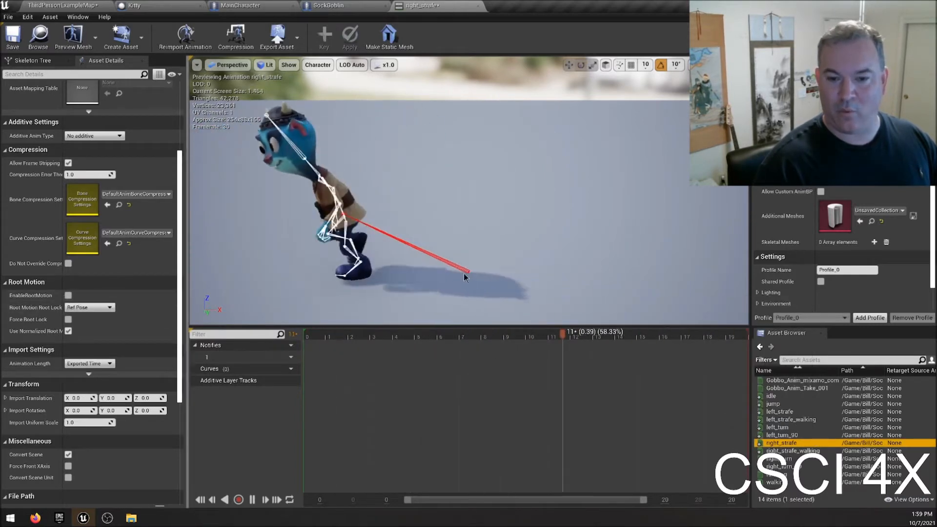
click(68, 296)
click(74, 322)
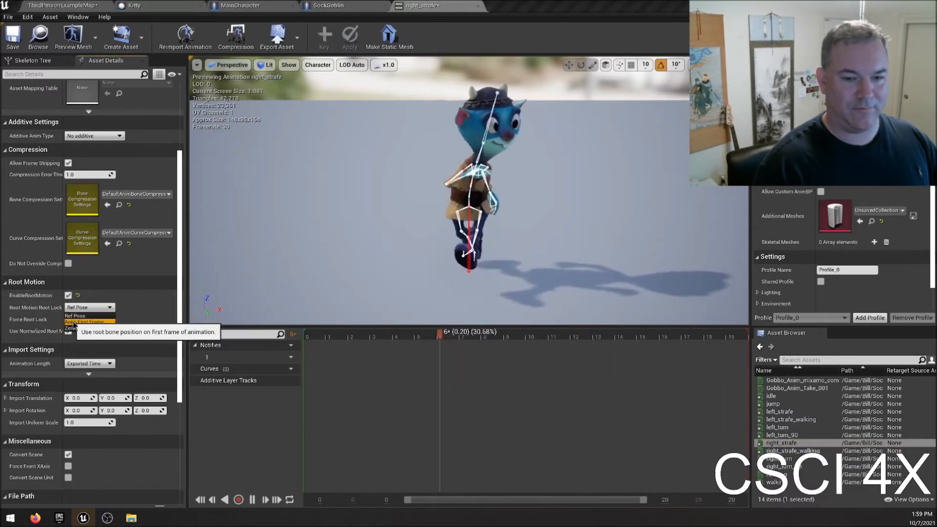
- Enable root motion on the right_strafe_walking animation and set its root motion root lock to Anim First Frame
double_click(793, 450)
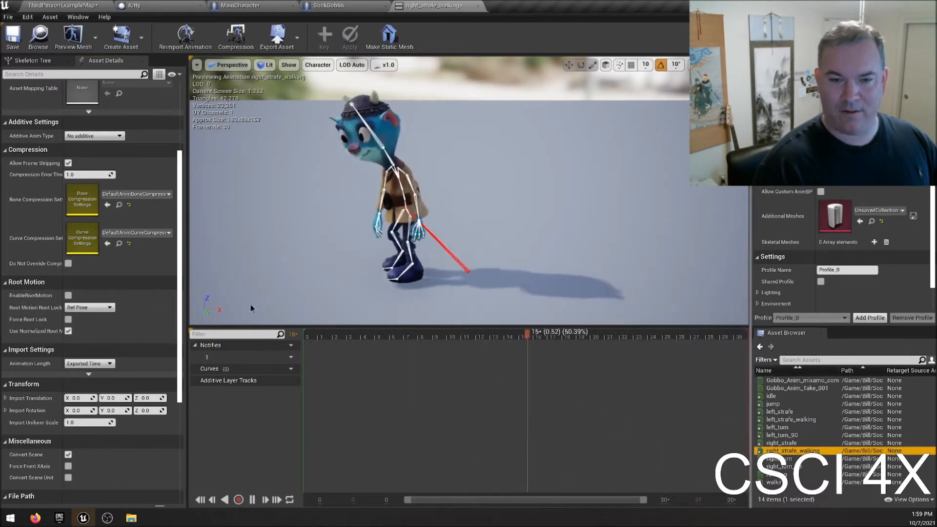
click(68, 296)
click(83, 308)
click(88, 323)
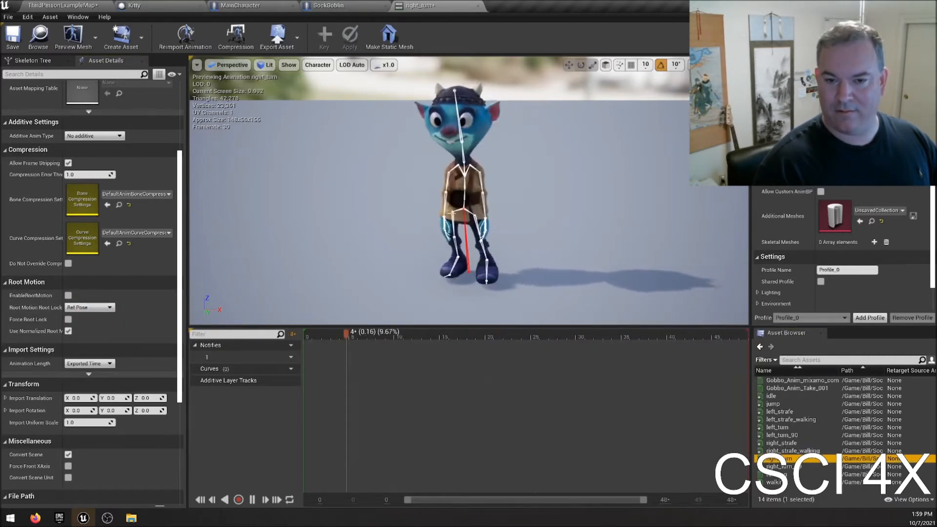
- Check the running and right_turn_90 animations, and enable root motion on the walking animation and save it
double_click(781, 474)
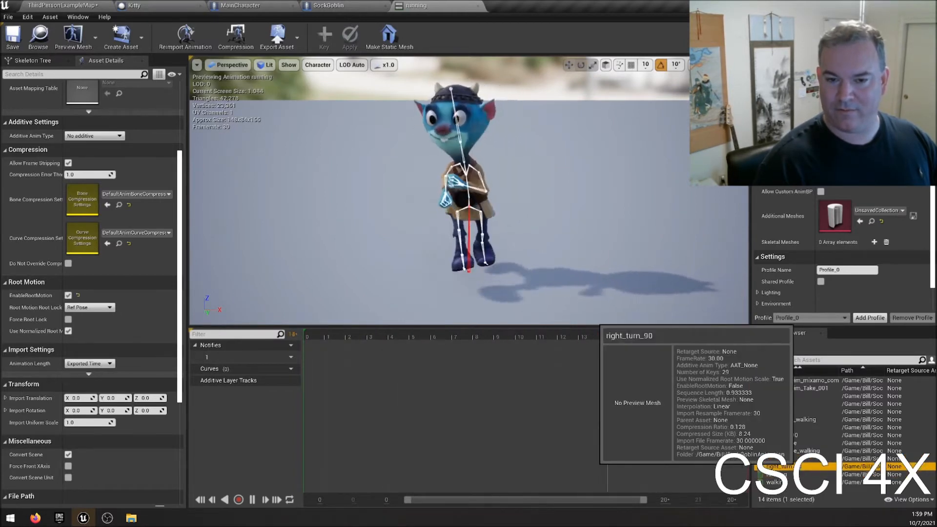
double_click(797, 474)
double_click(776, 482)
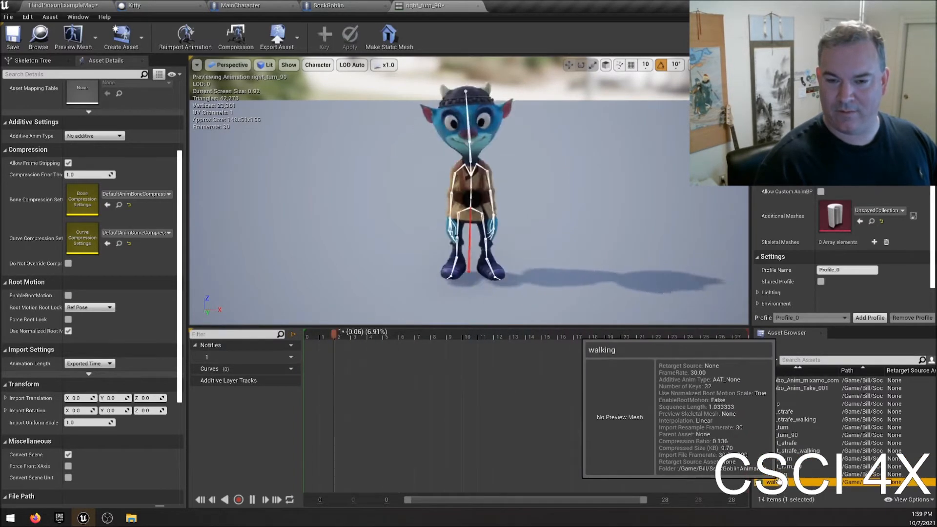
click(67, 296)
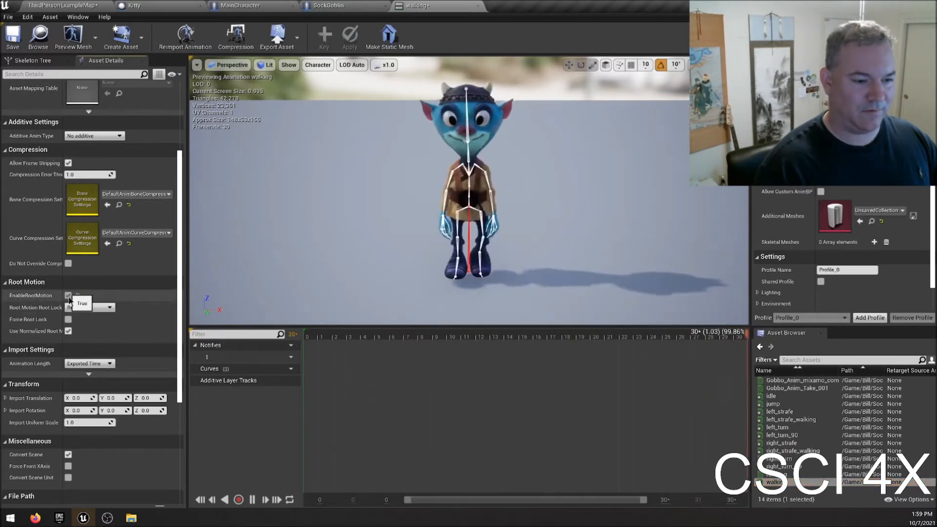
click(19, 34)
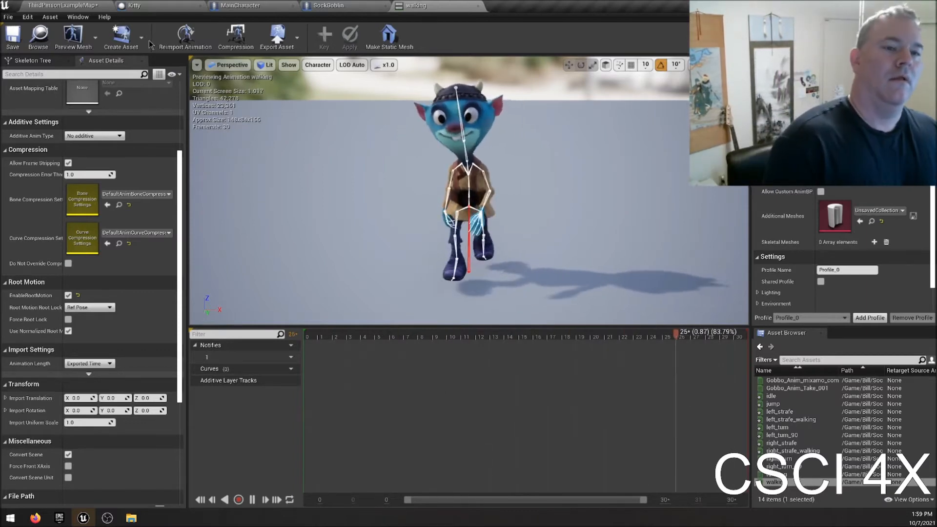
- Save the ThirdPersonExampleMap level and all remaining modified assets in the project
click(62, 6)
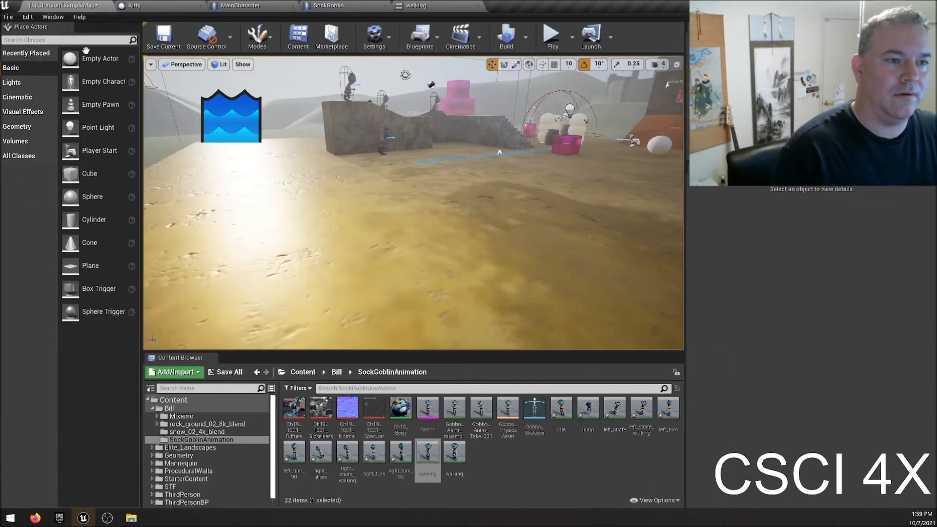
click(164, 34)
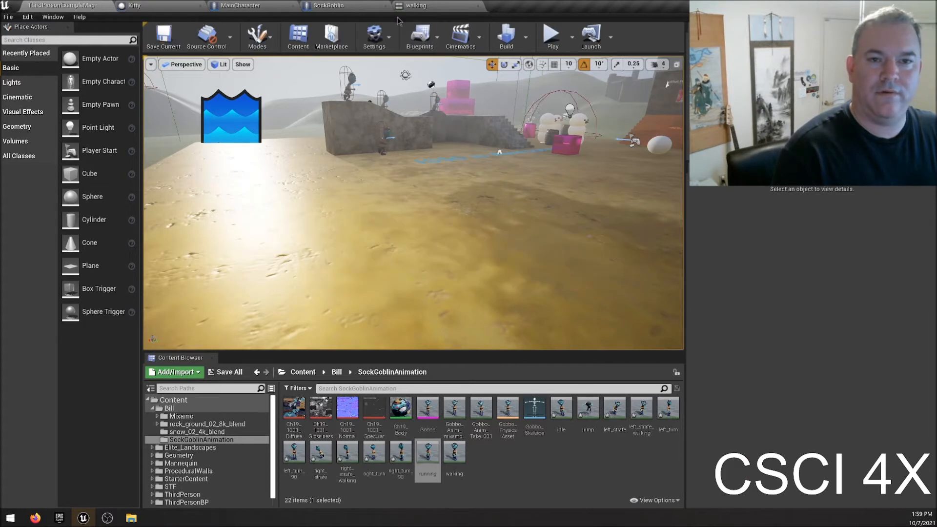
click(8, 17)
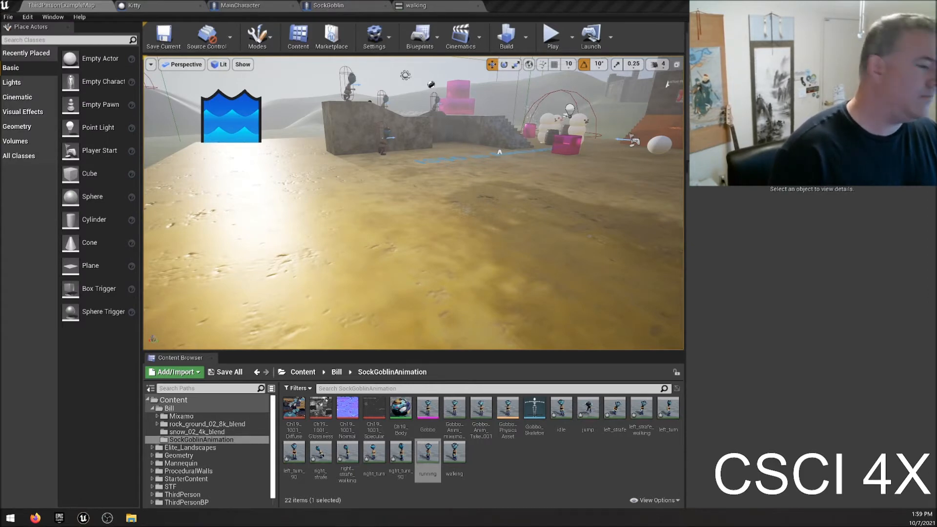
click(9, 18)
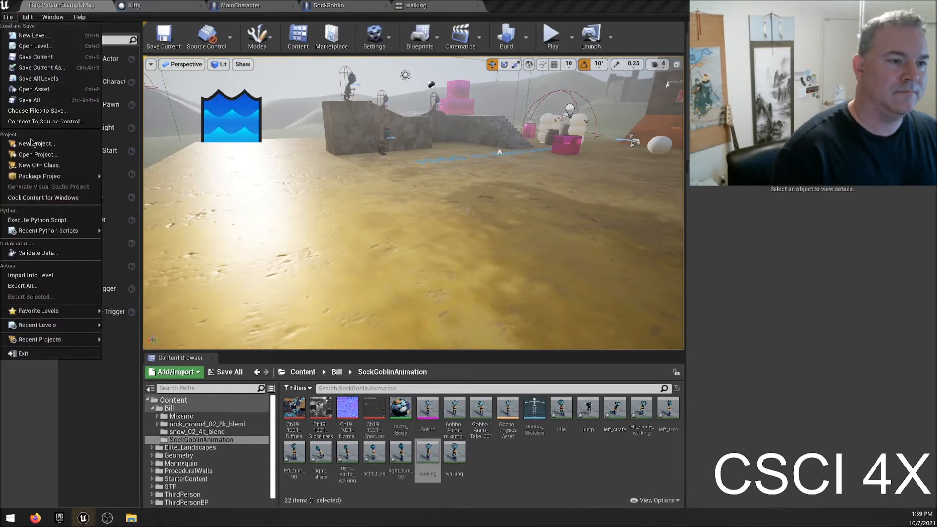
click(52, 99)
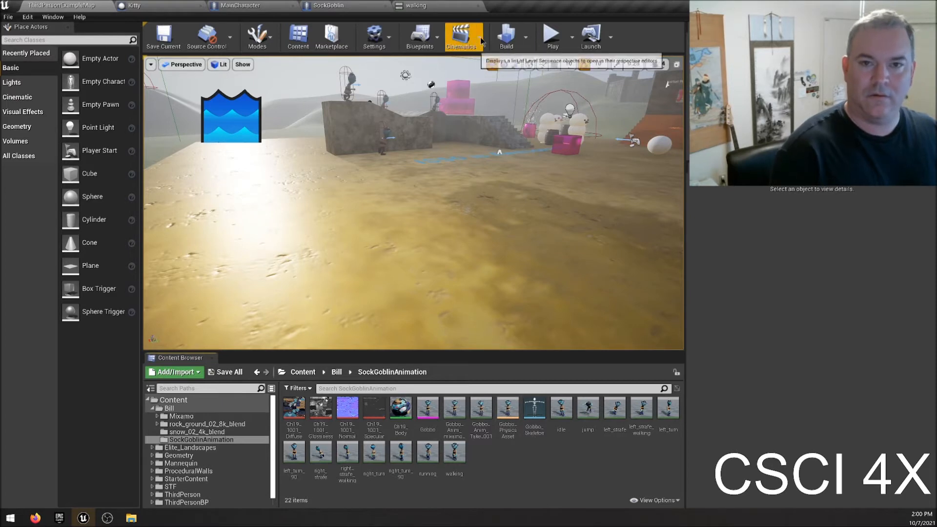
- Play the level and run the knight around the SockGoblins to test how they chase and attack with the running animation
click(329, 6)
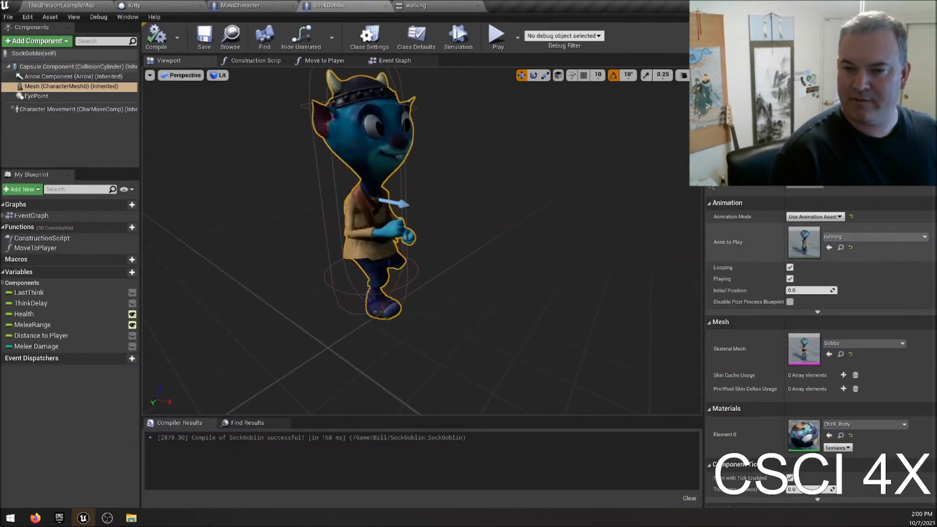
click(61, 6)
click(551, 37)
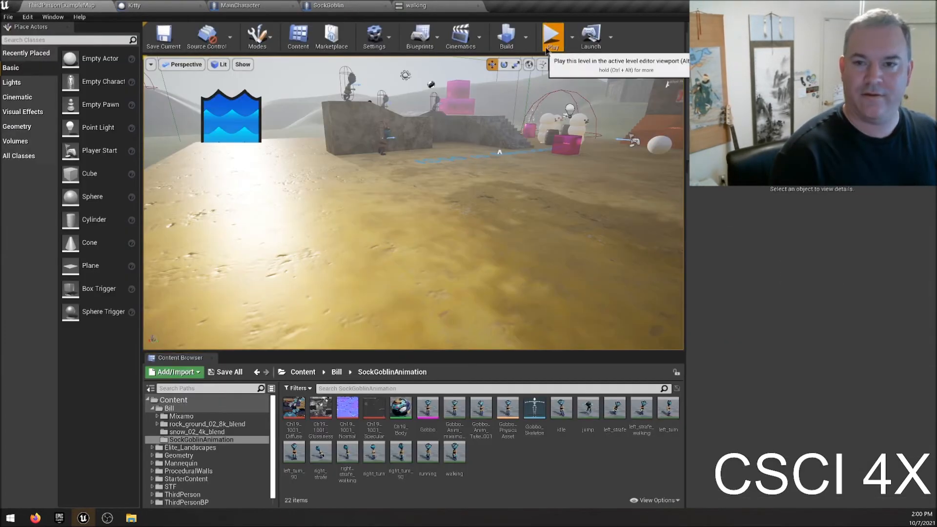
key(w)
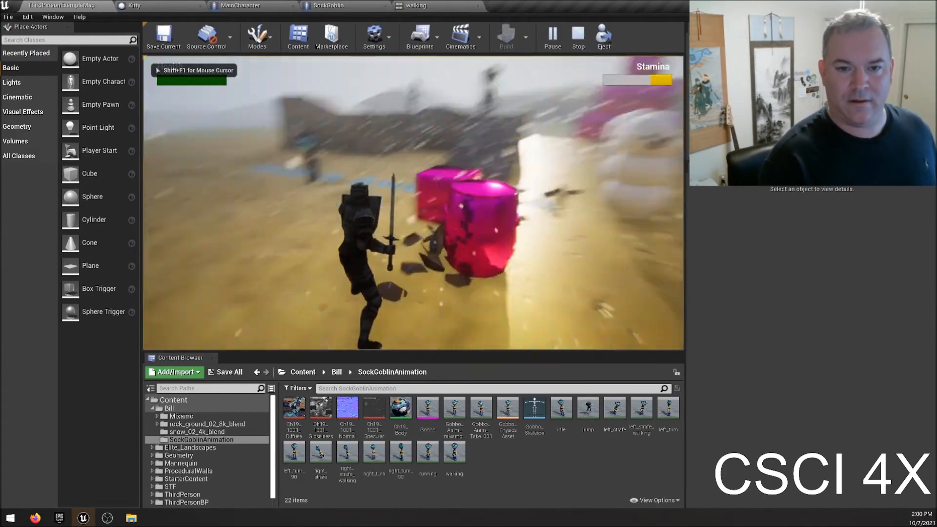
key(w)
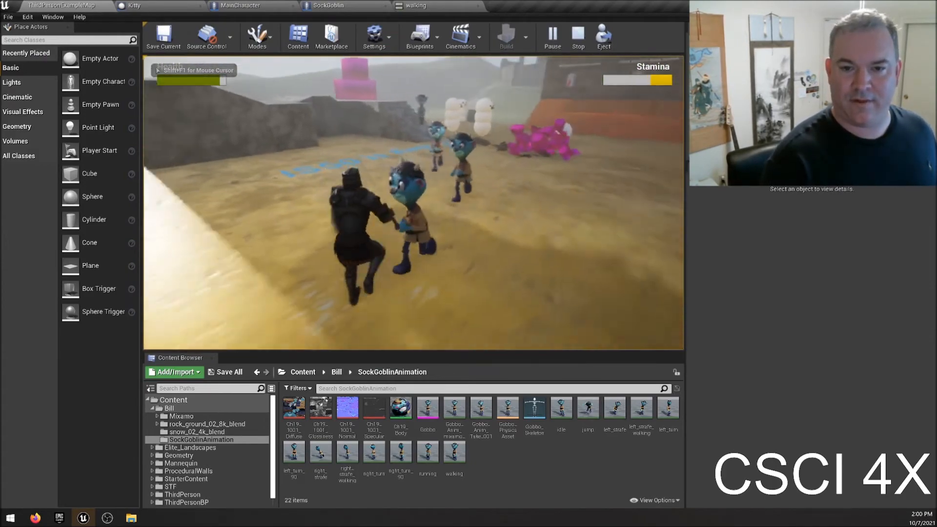
key(w)
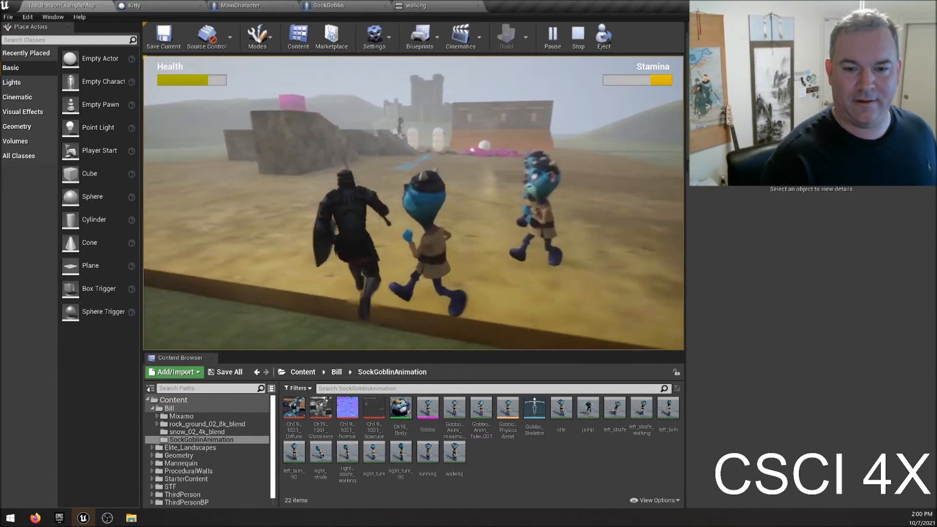
key(s)
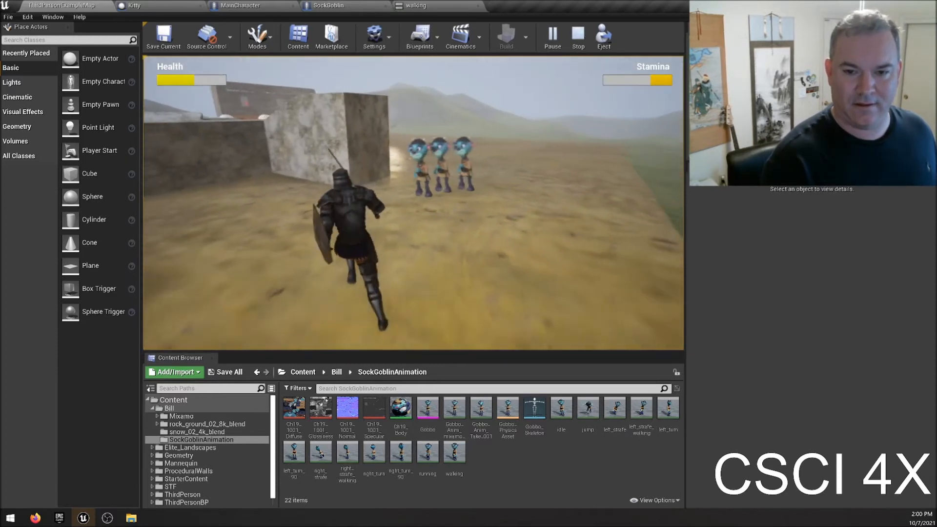
key(s)
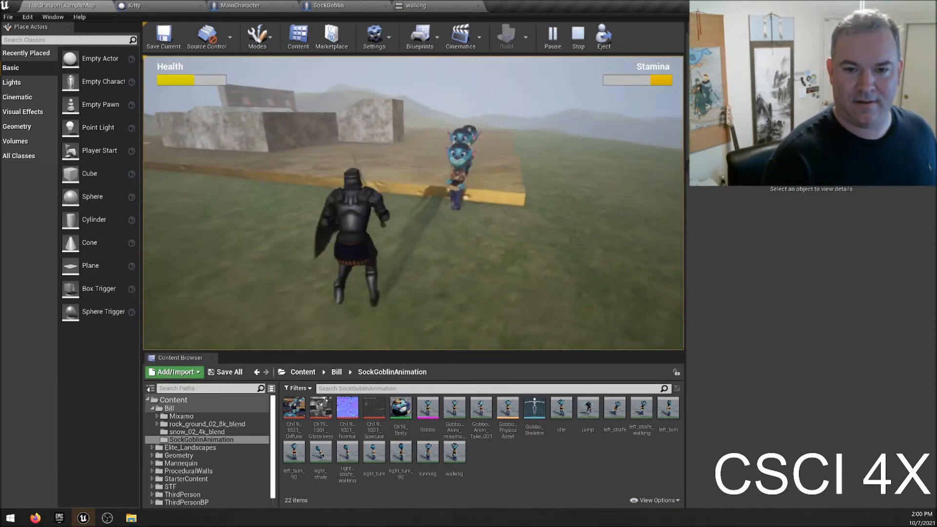
key(s)
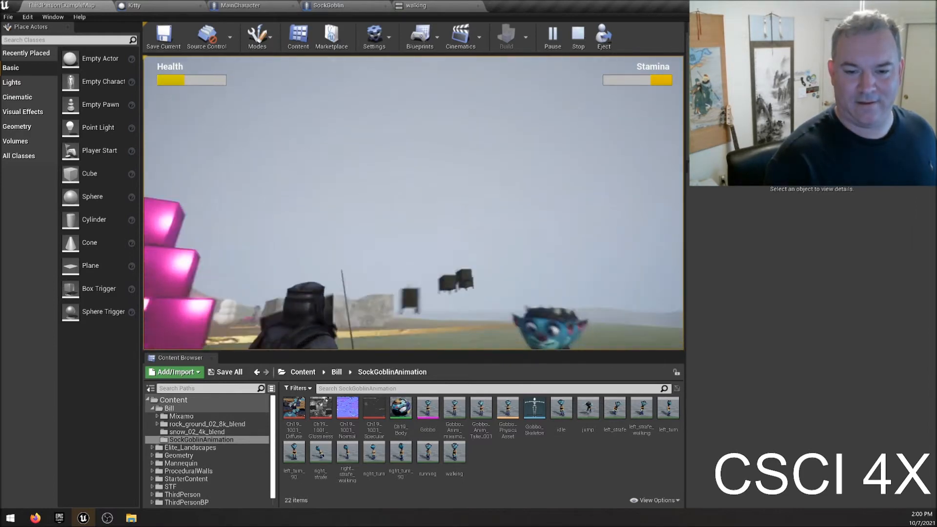
key(w)
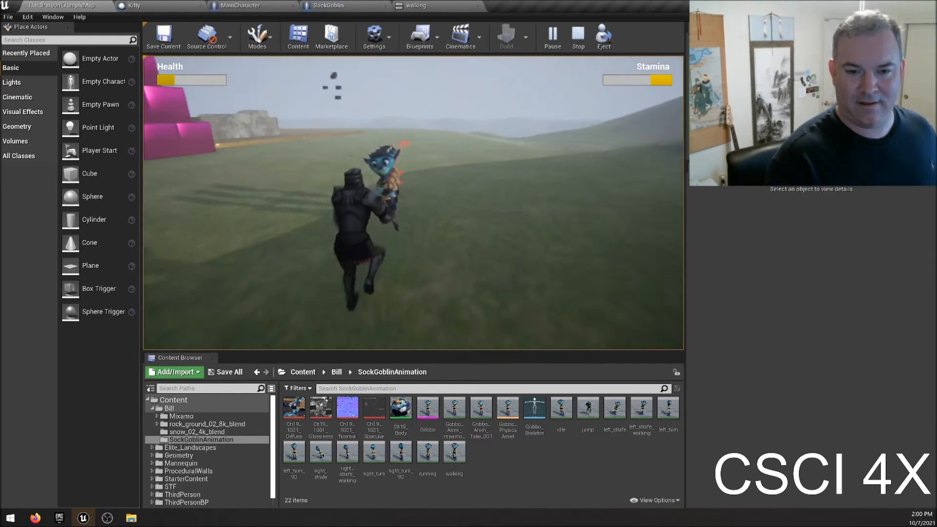
- Play-test the level by running the knight around the field and attacking the goblins, and stop the session
key(s)
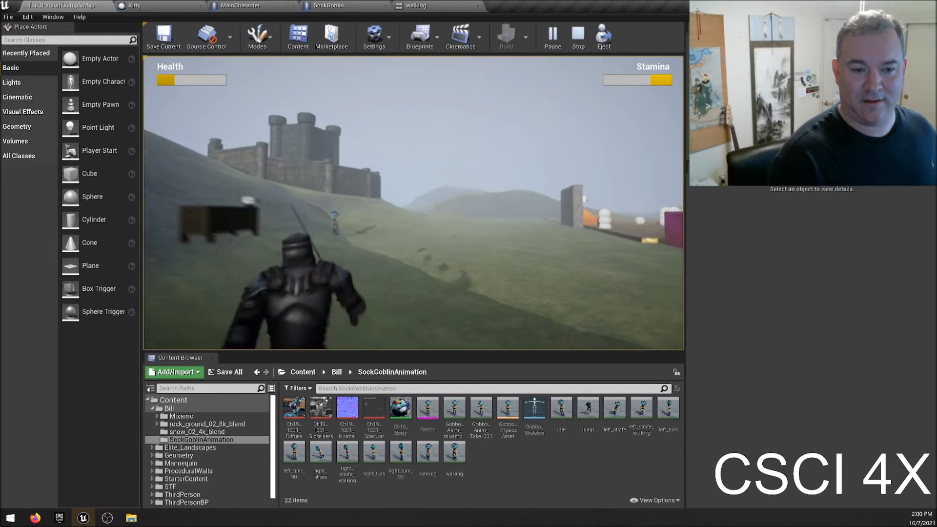
key(w)
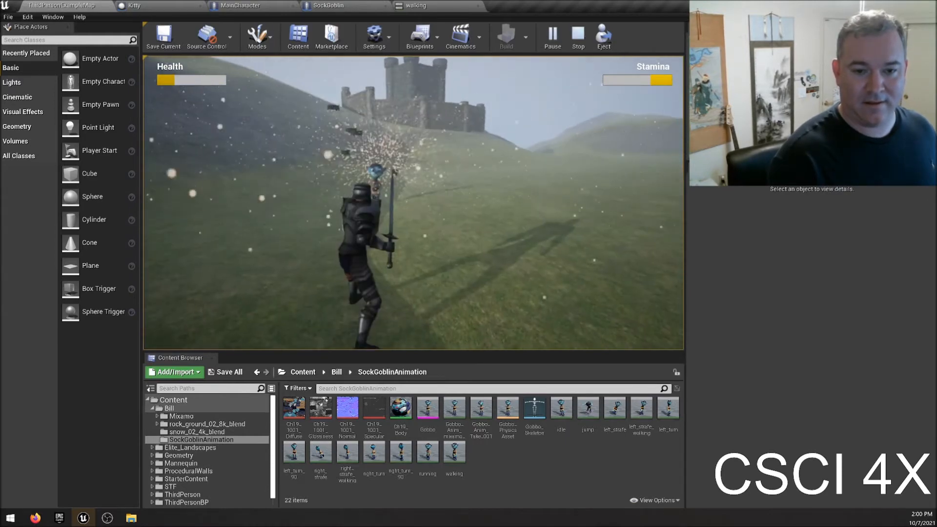
key(w)
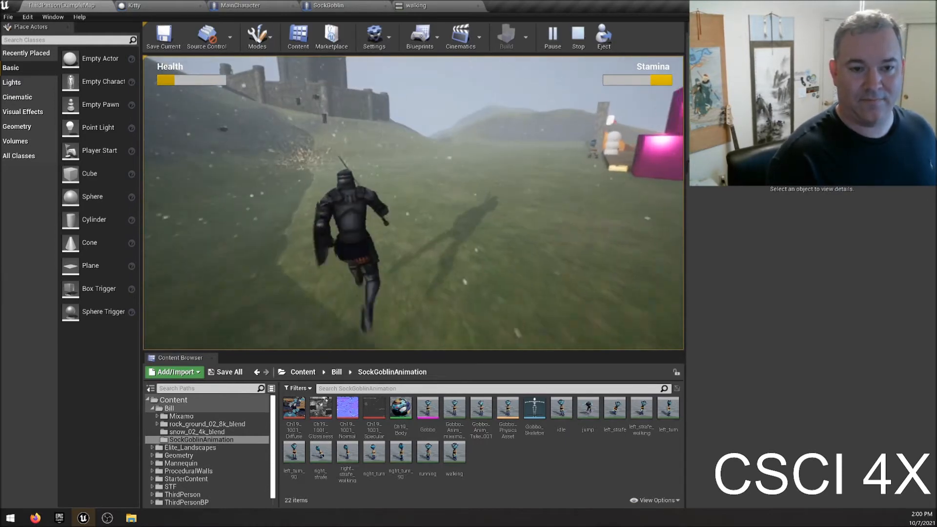
key(w)
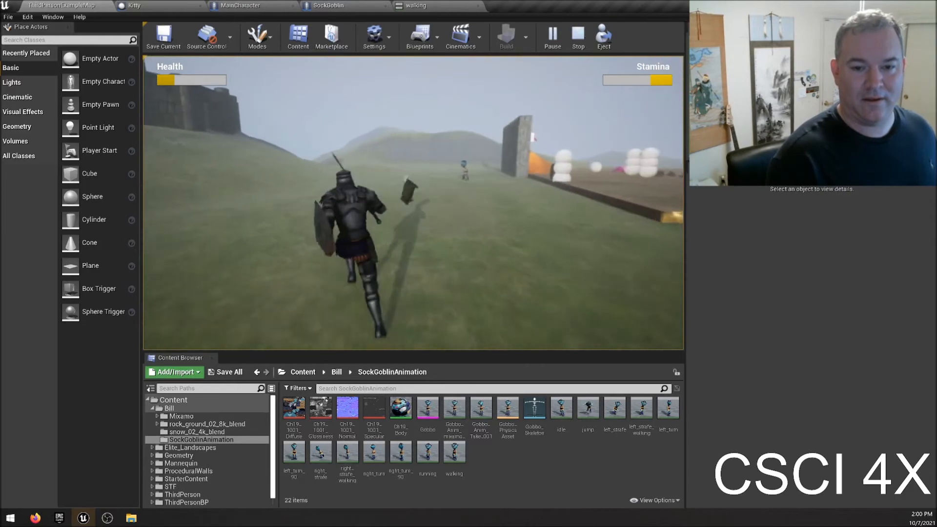
key(w)
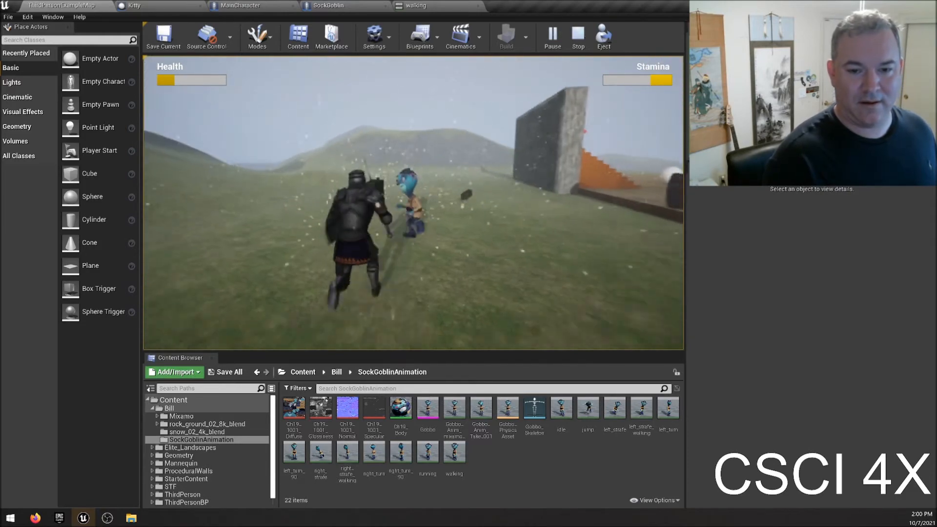
key(w)
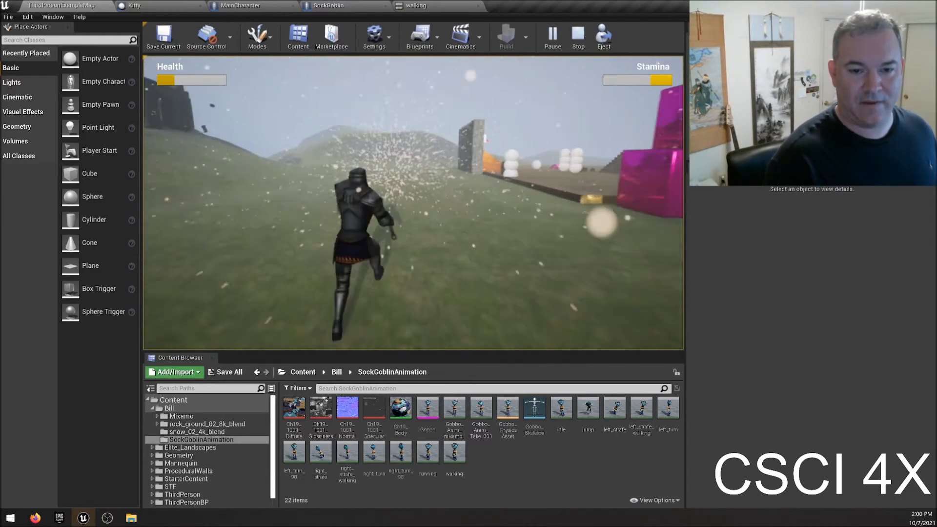
key(Escape)
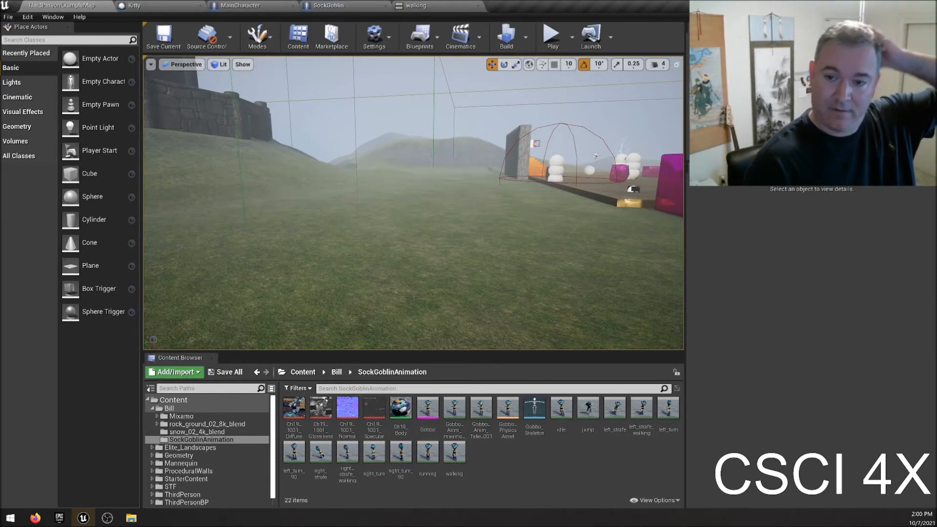
- Delete the small dark object lying on the sand beside the wooden barrel
key(w)
right_drag(323, 274, 305, 286)
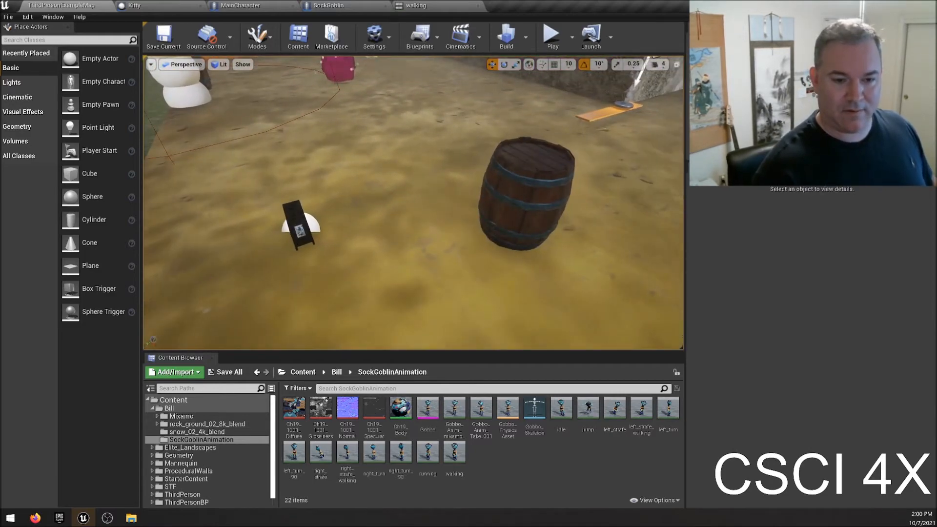
click(290, 227)
key(Delete)
right_drag(367, 259, 204, 218)
key(w)
key(w)
key(a)
key(s)
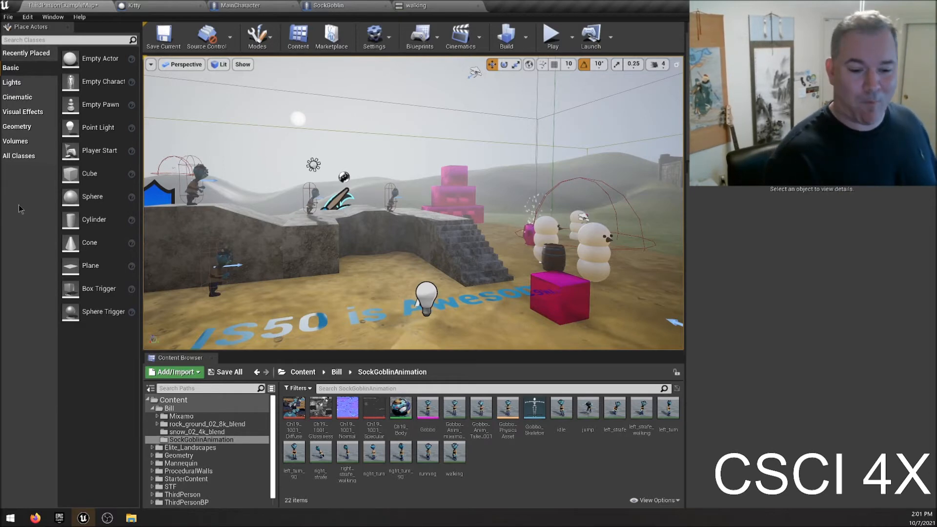
- Open the MainCharacter blueprint from the Bill content folder
click(337, 372)
scroll(434, 428, down, 2)
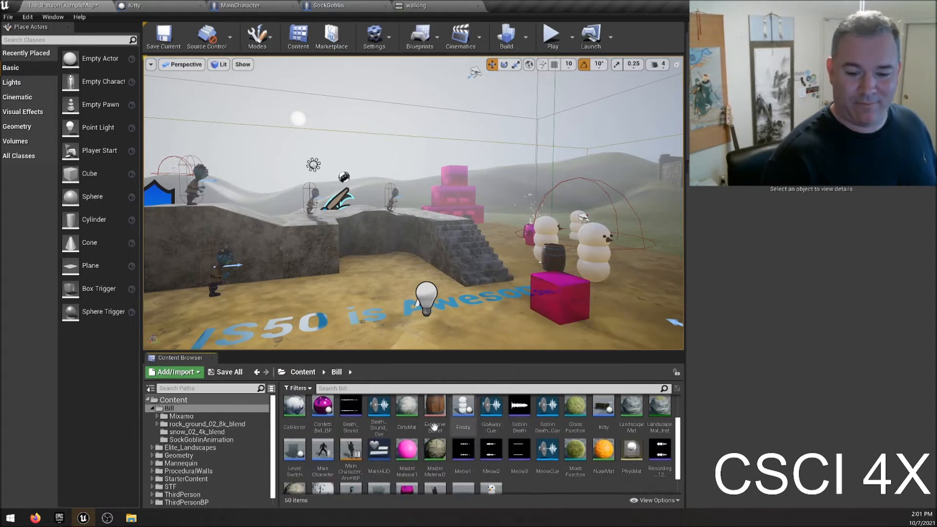
double_click(325, 429)
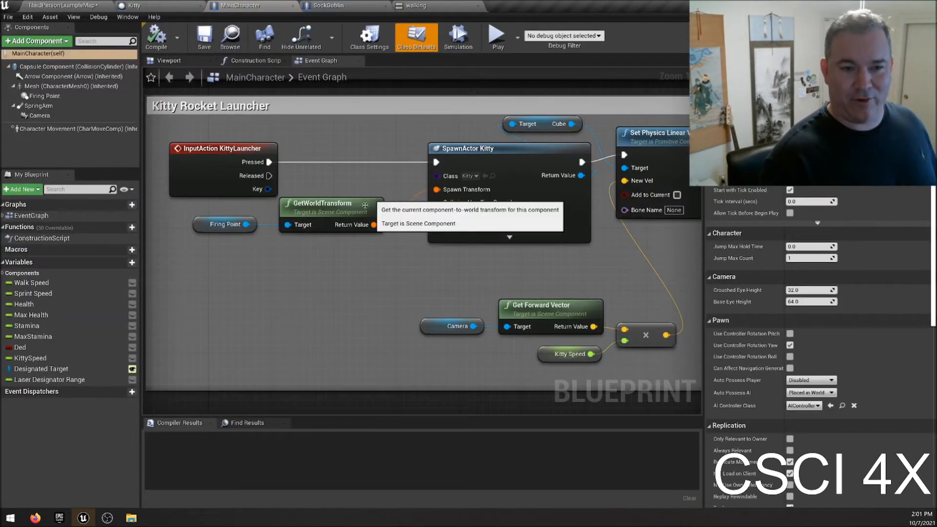
- Examine the MainCharacter mesh in its 3D view and review its Animation Mode options, keeping Use Animation Blueprint
scroll(381, 238, down, 1)
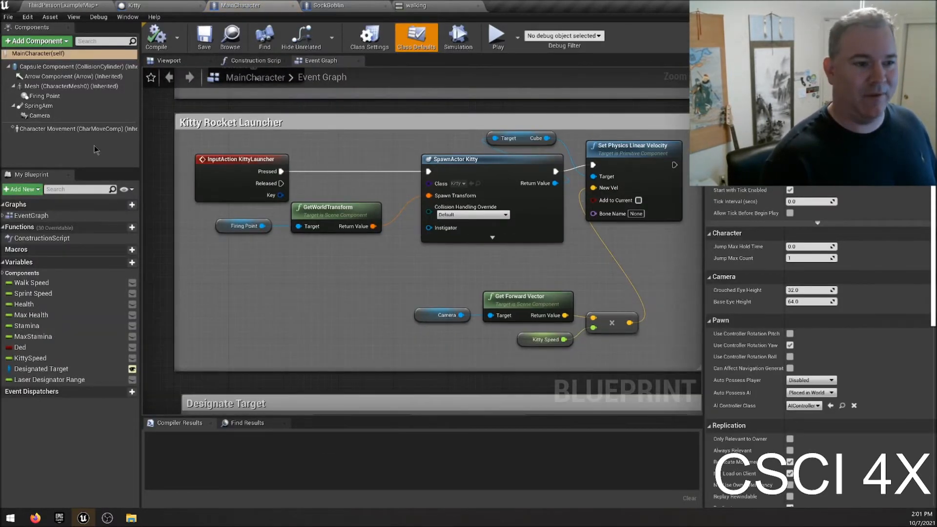
click(68, 86)
click(169, 60)
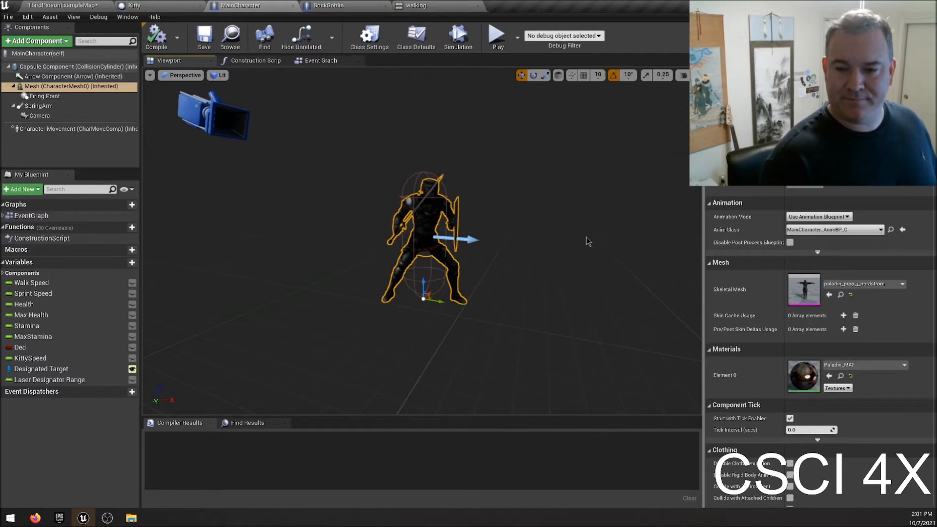
click(818, 217)
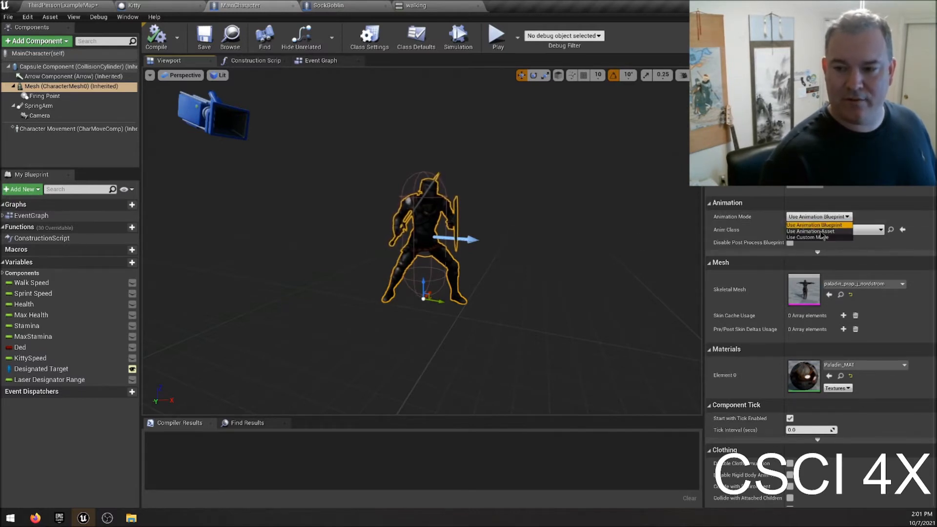
click(814, 225)
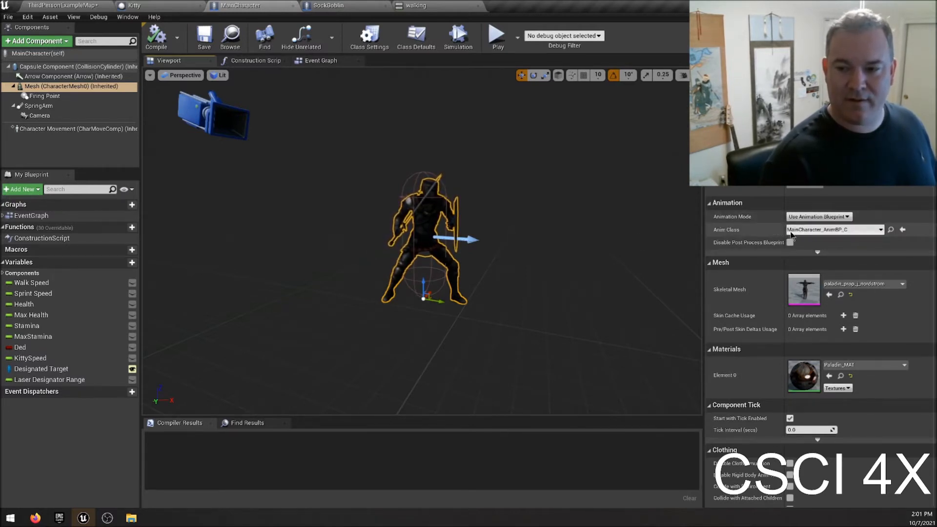
right_drag(445, 237, 464, 251)
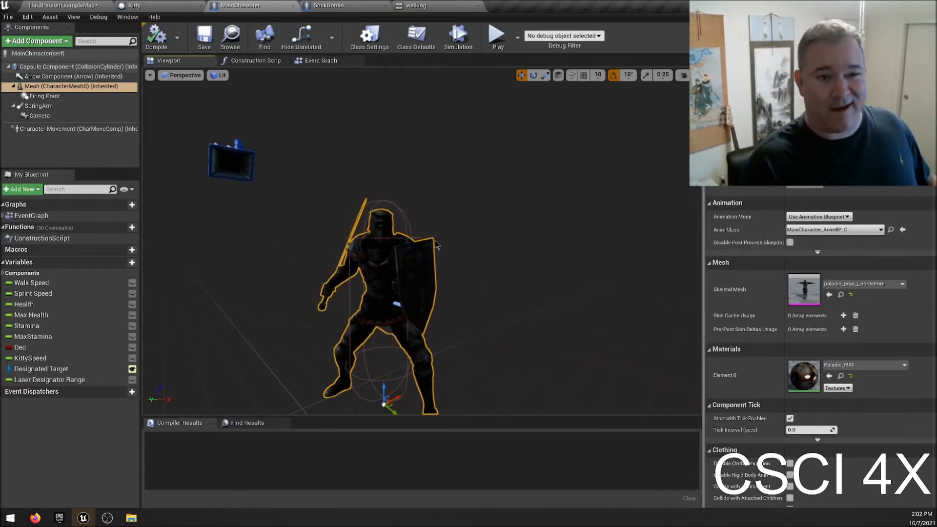
- Play-test the level, letting the goblins chase the knight to observe their running animation, and stop the session
click(78, 7)
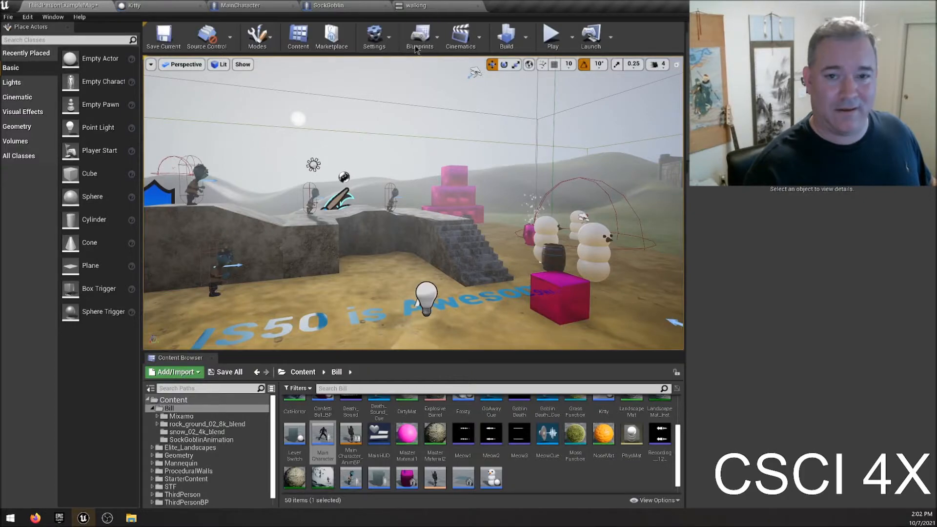
click(552, 46)
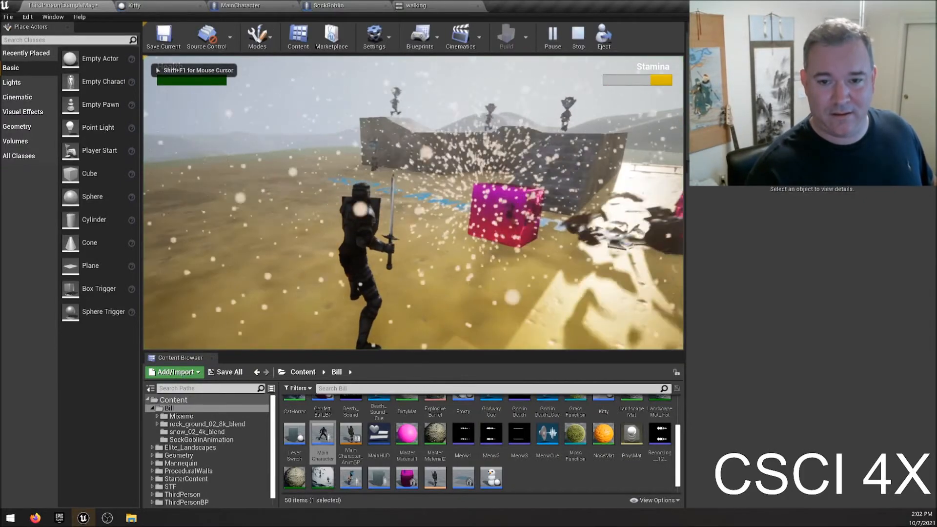
key(w)
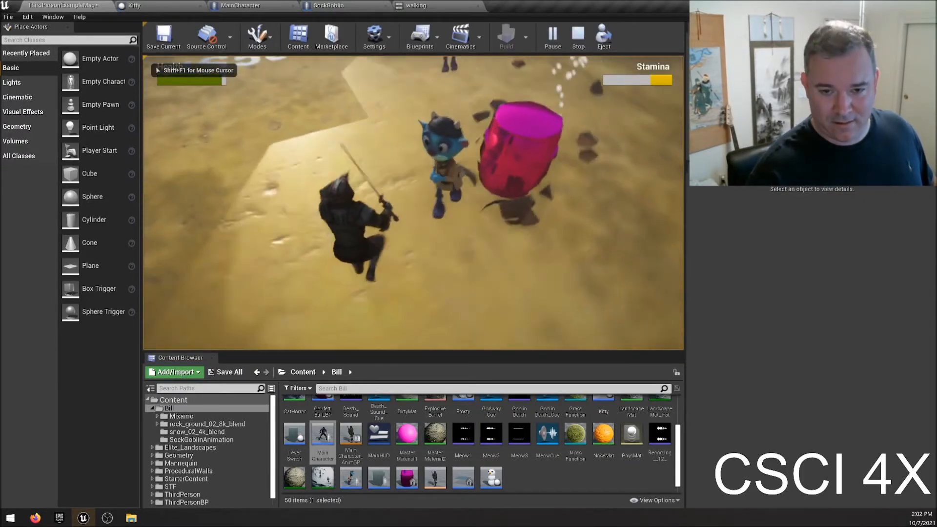
key(s)
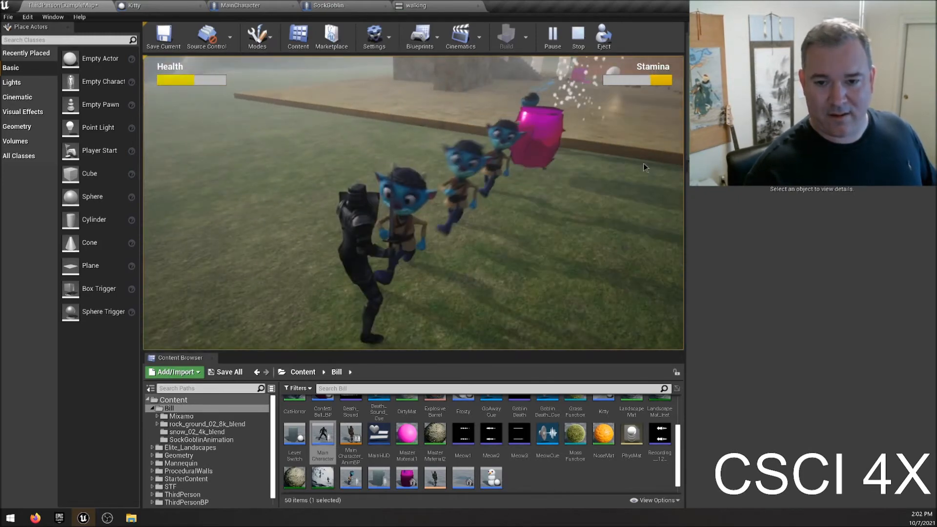
key(Escape)
- Set the SockGoblin mesh's Anim to Play to the walking animation, and compile and save the blueprint
click(337, 5)
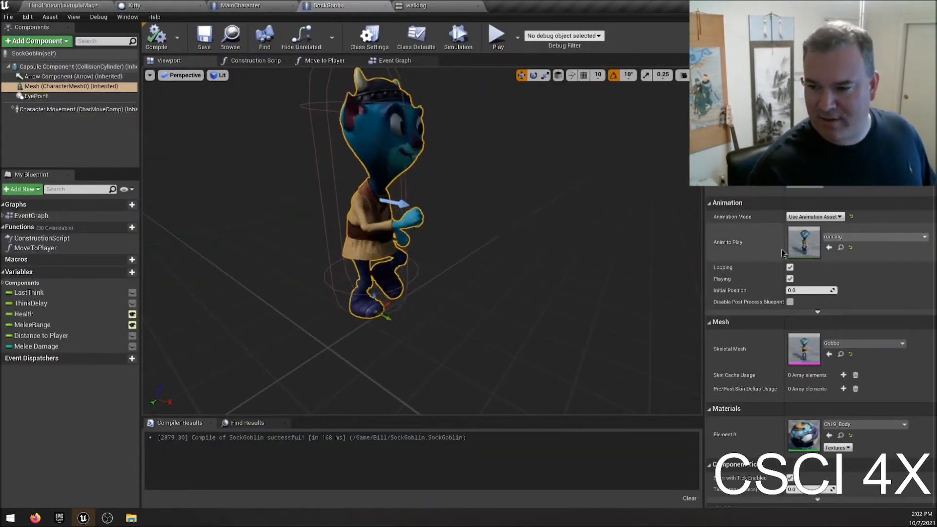
click(838, 238)
scroll(781, 391, down, 5)
click(782, 386)
click(156, 35)
click(204, 35)
- Save the level and play-test it, running around the goblins to observe their walking animation, and stop the session
click(67, 5)
click(163, 35)
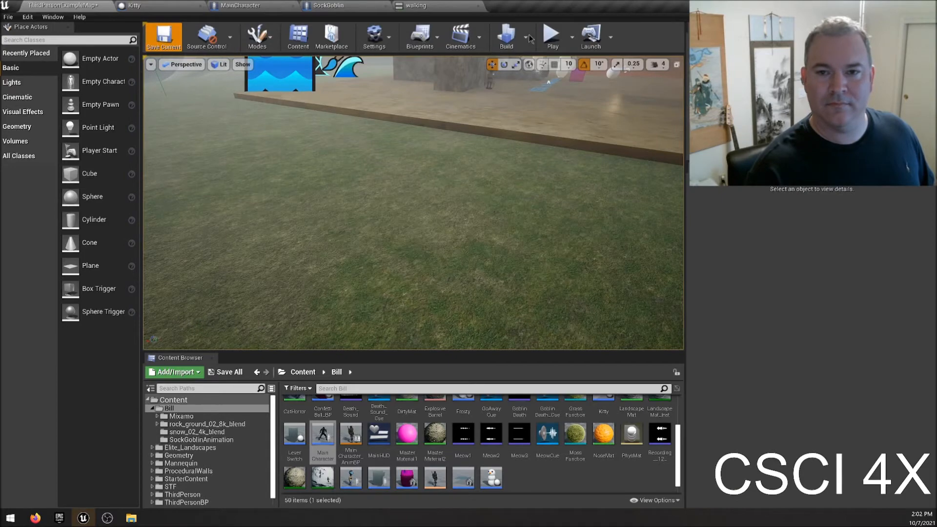
click(551, 37)
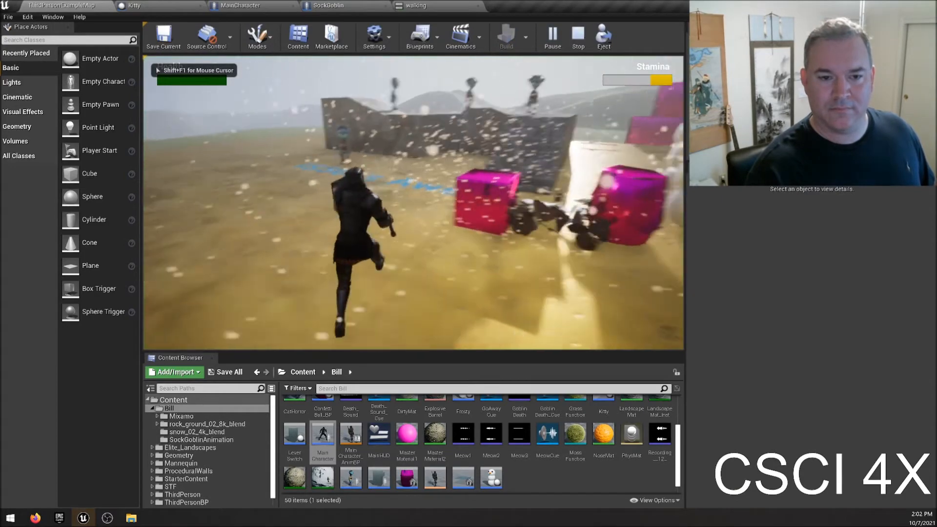
key(w)
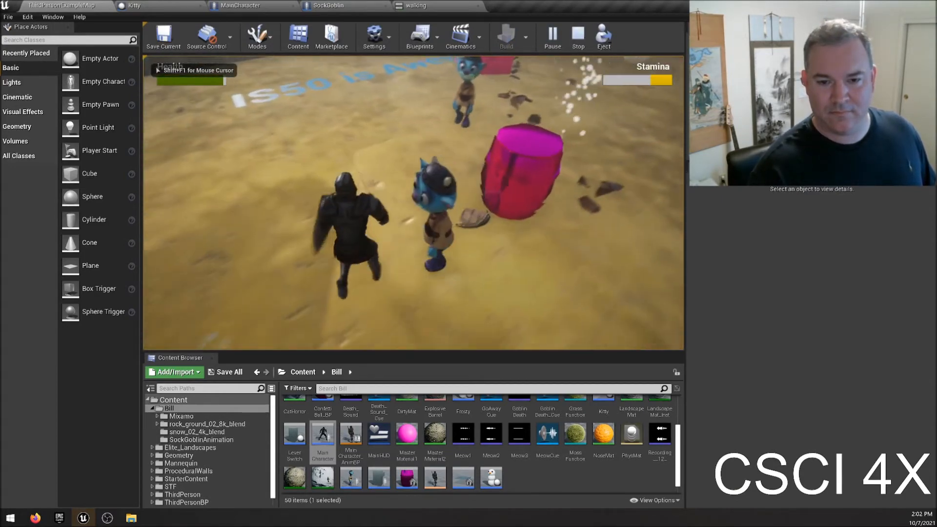
key(a)
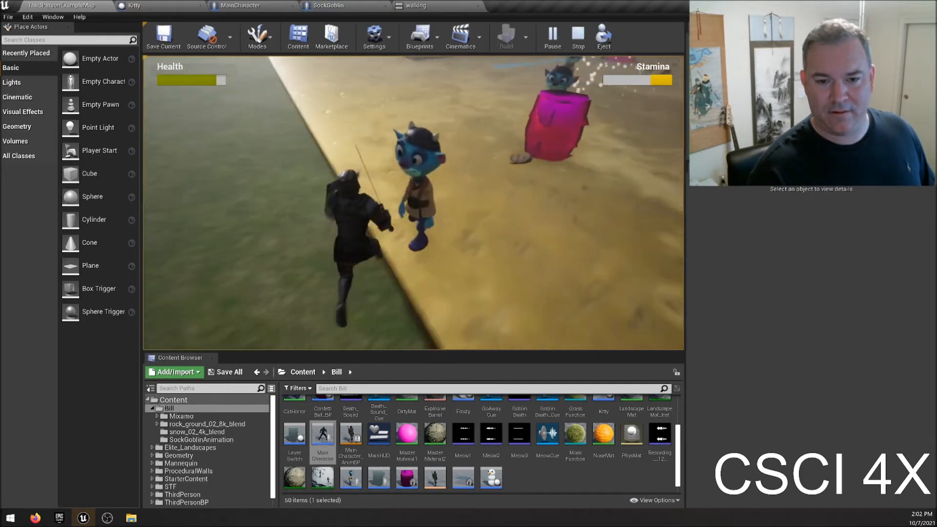
key(w)
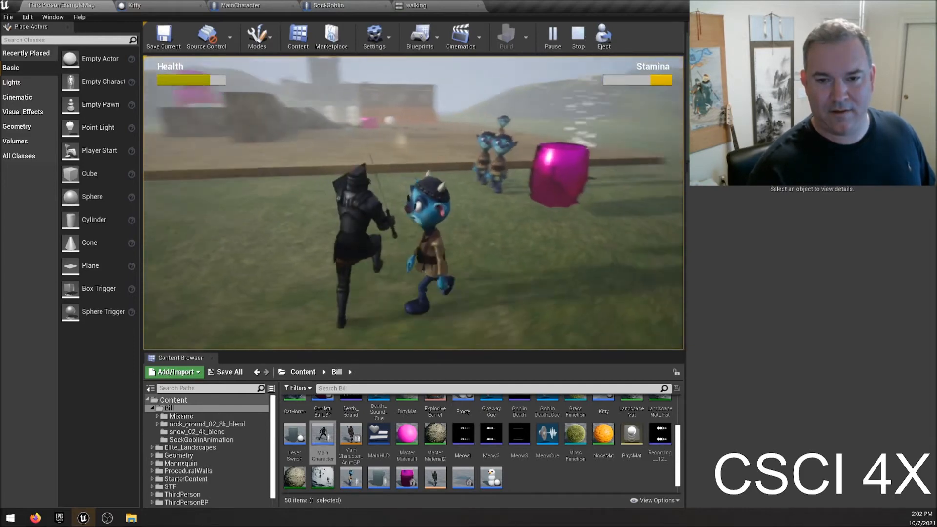
key(w)
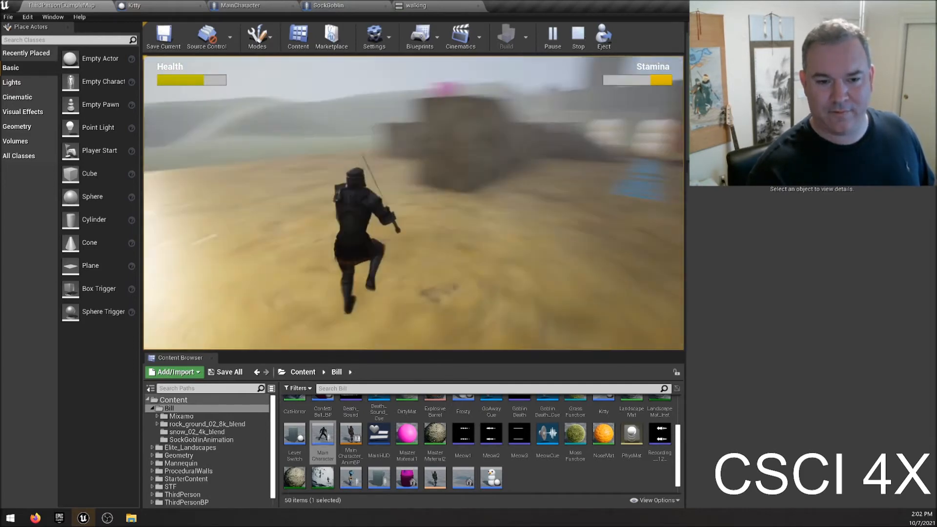
key(s)
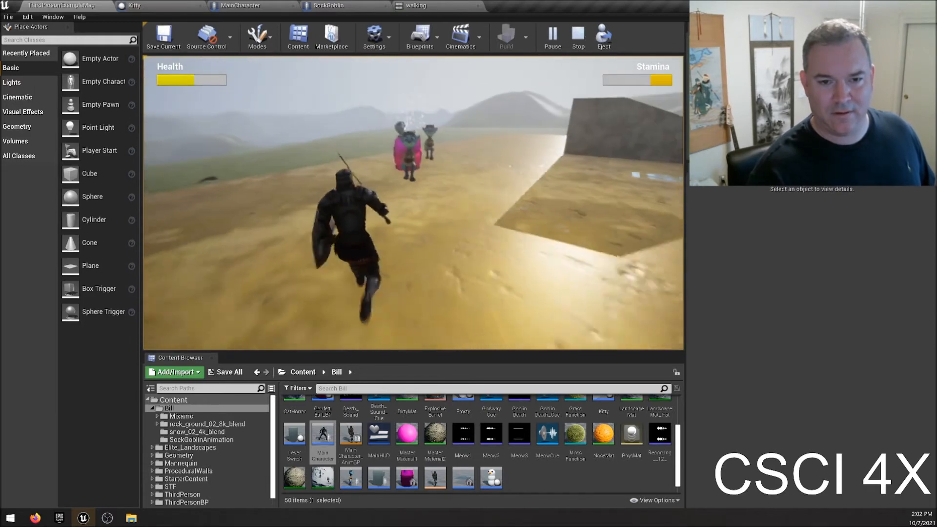
key(w)
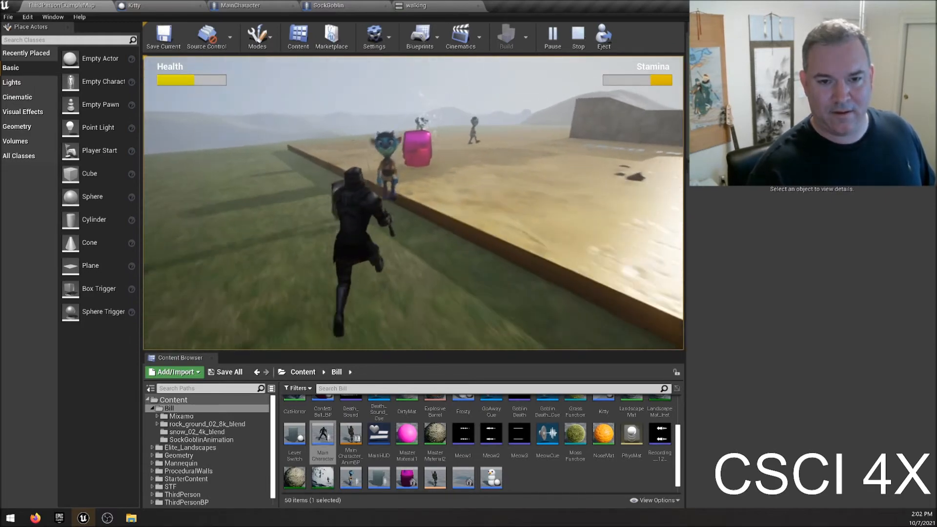
key(w)
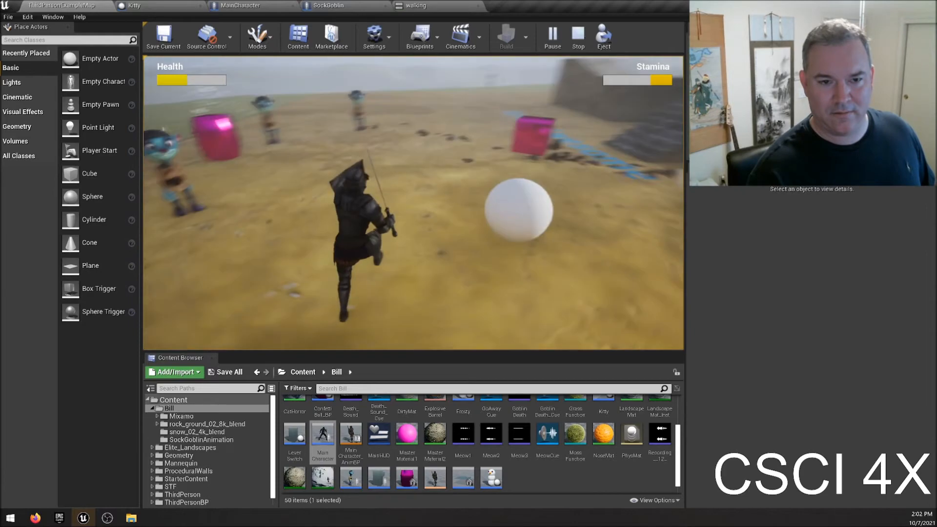
key(w)
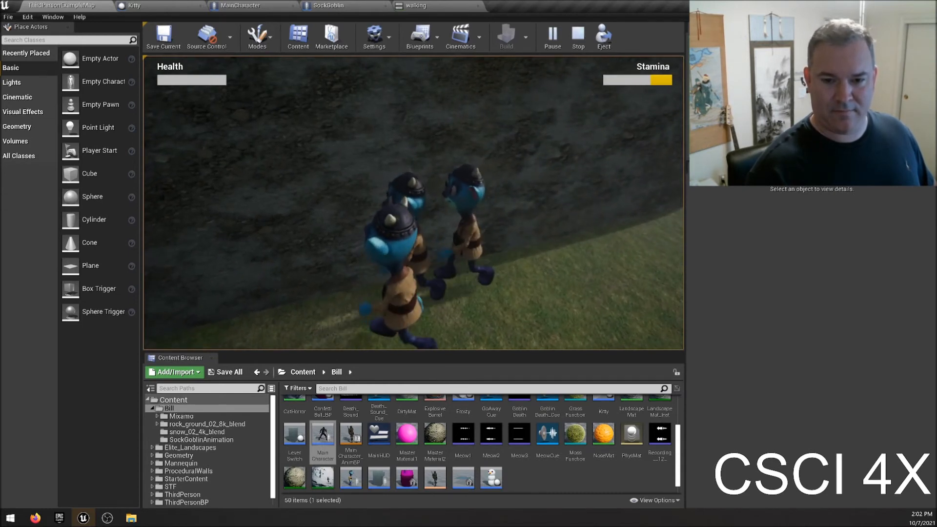
key(Escape)
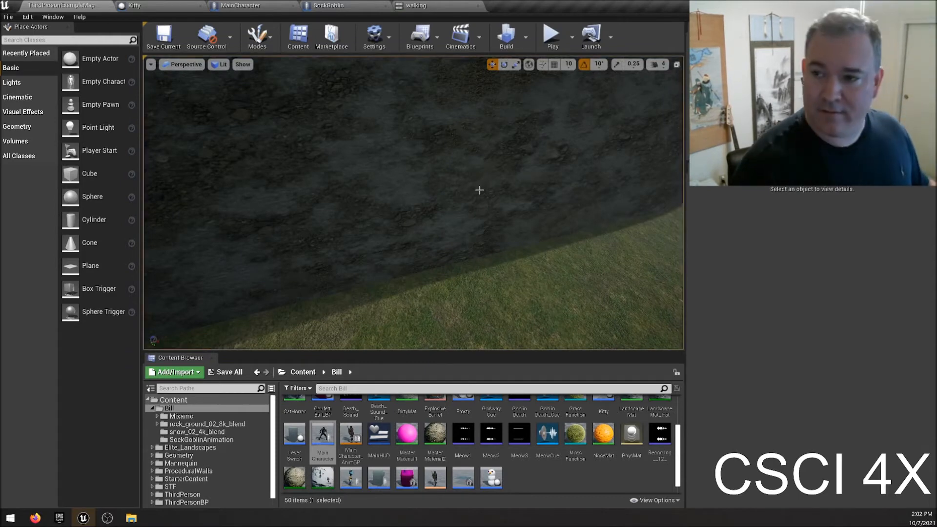
- Preview the goblin's running animation and its walking animation in the animation editor to compare them
click(330, 6)
click(416, 5)
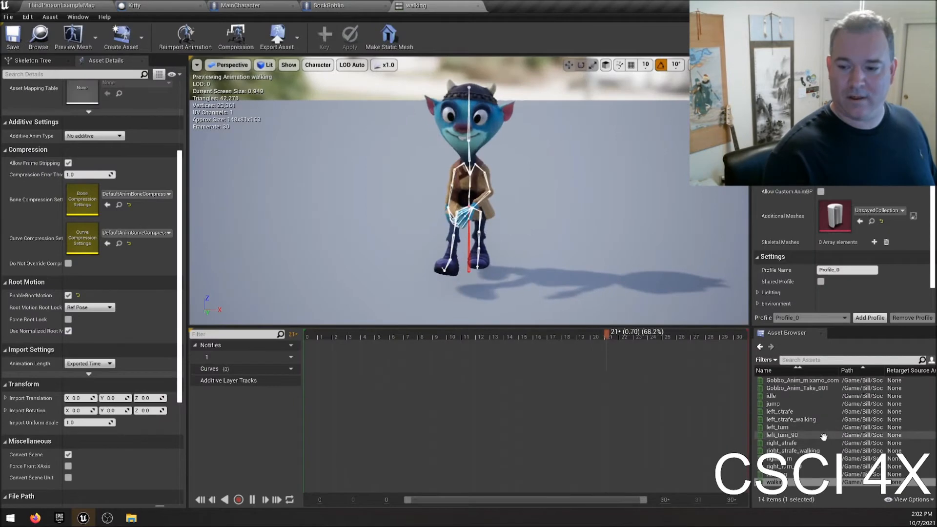
double_click(800, 474)
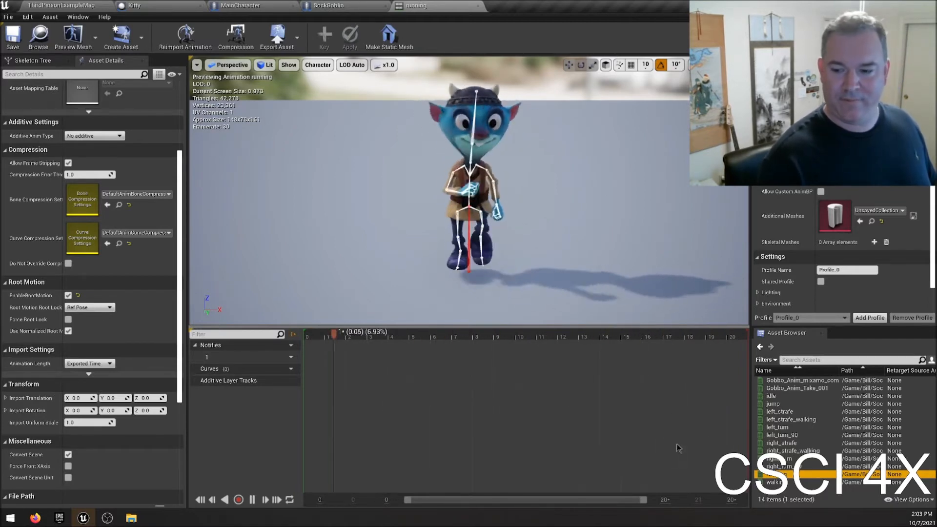
click(804, 482)
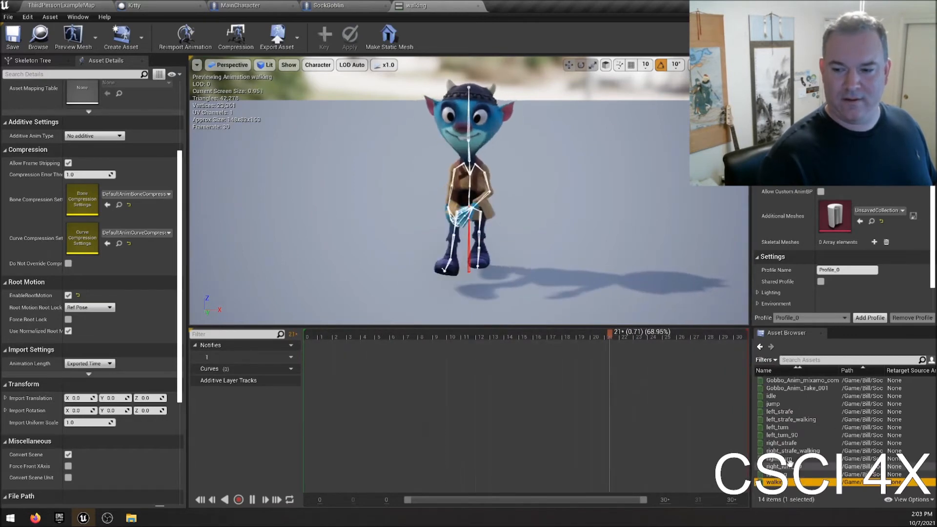
- Close the walking animation, set the SockGoblin mesh's Collision Presets to BlockAll, and compile the blueprint
click(478, 5)
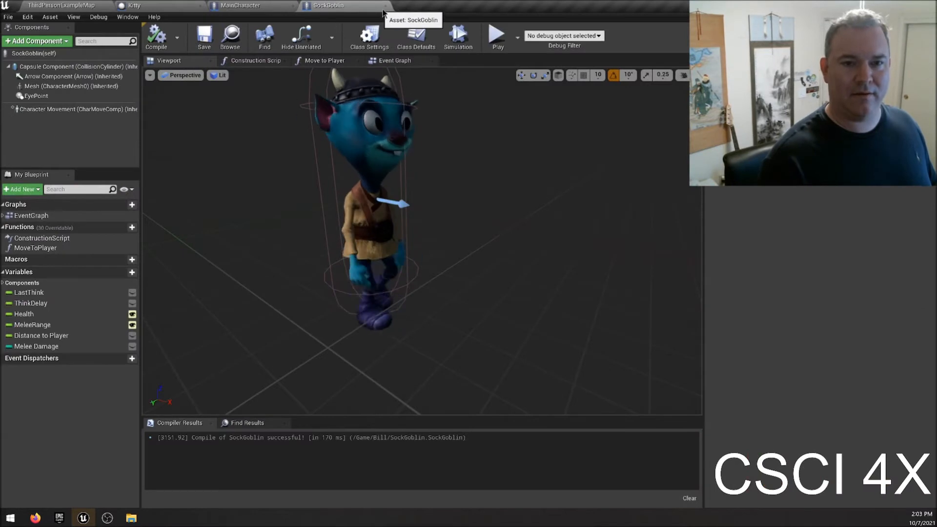
click(373, 128)
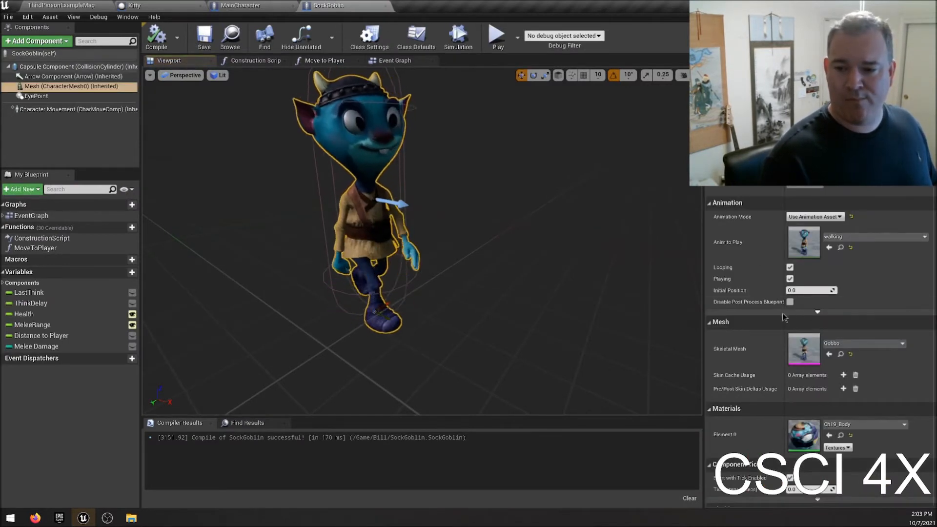
scroll(830, 317, down, 6)
scroll(845, 320, down, 2)
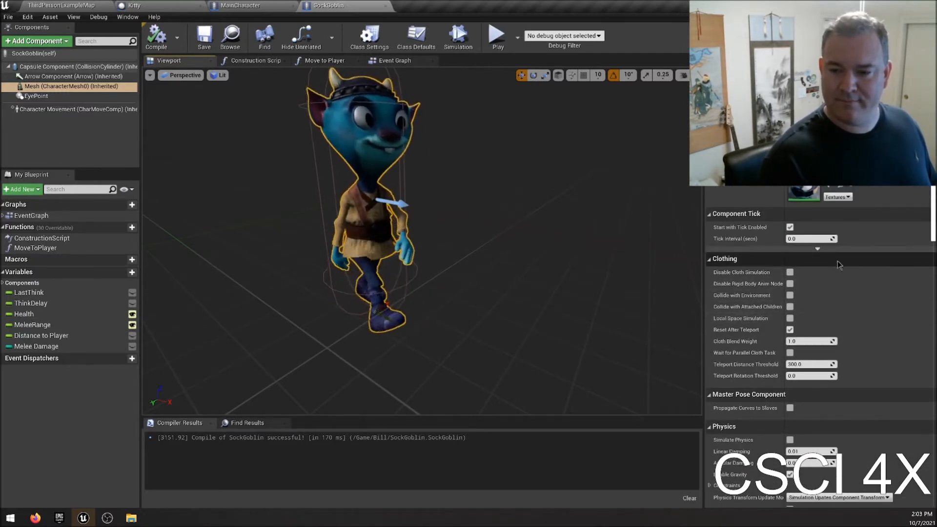
scroll(839, 264, down, 4)
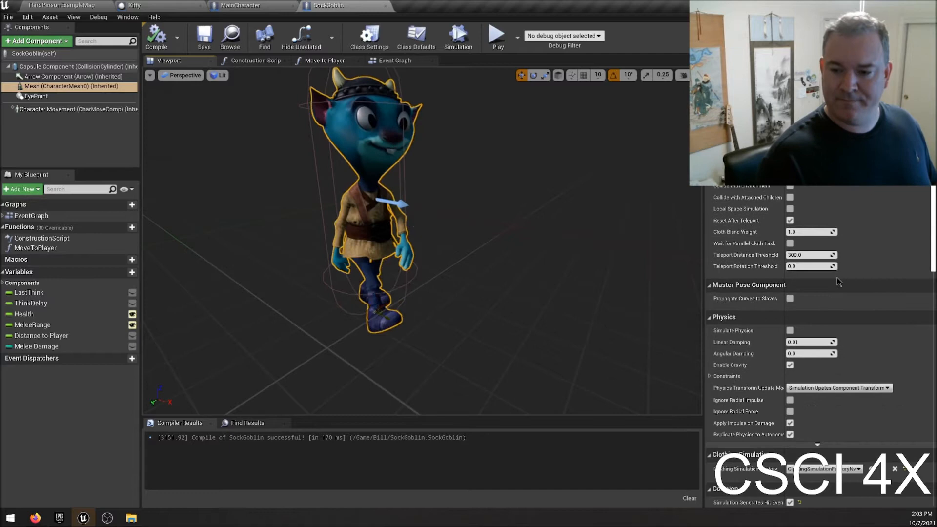
scroll(840, 281, down, 5)
scroll(880, 318, down, 4)
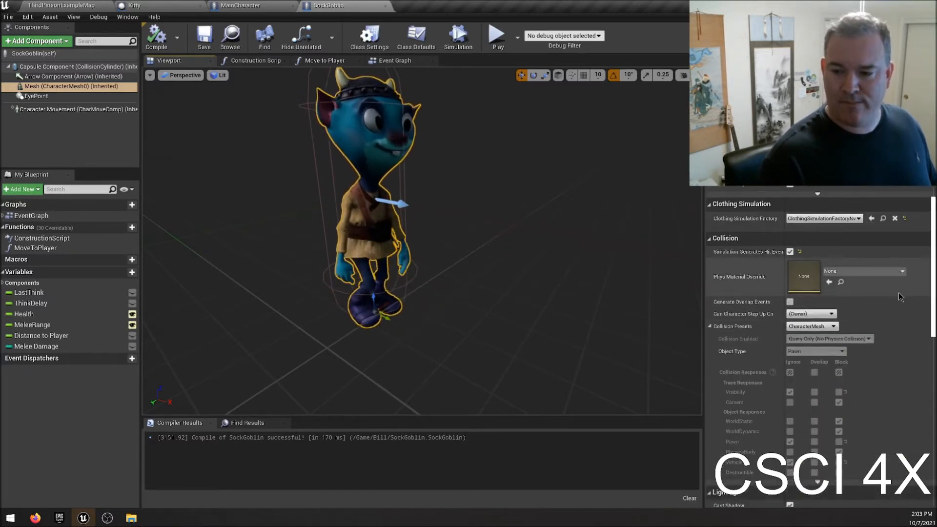
scroll(897, 296, down, 1)
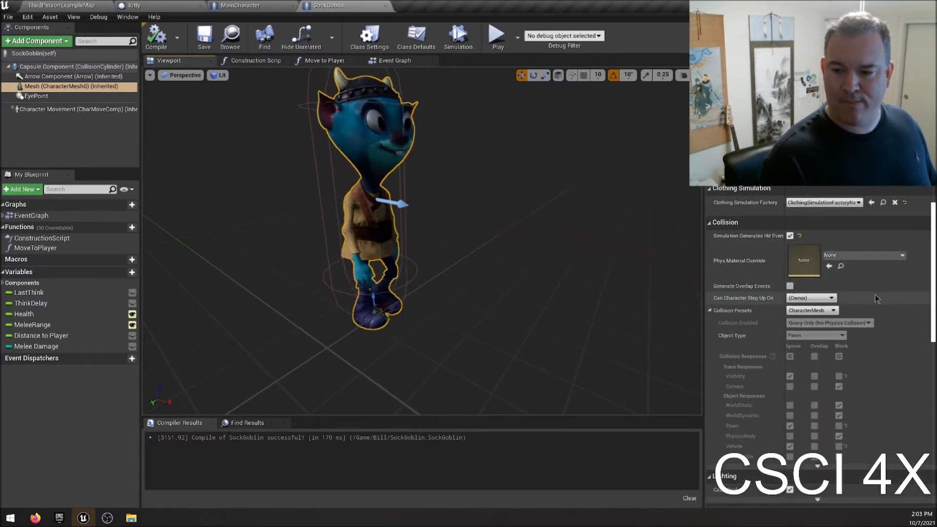
click(823, 315)
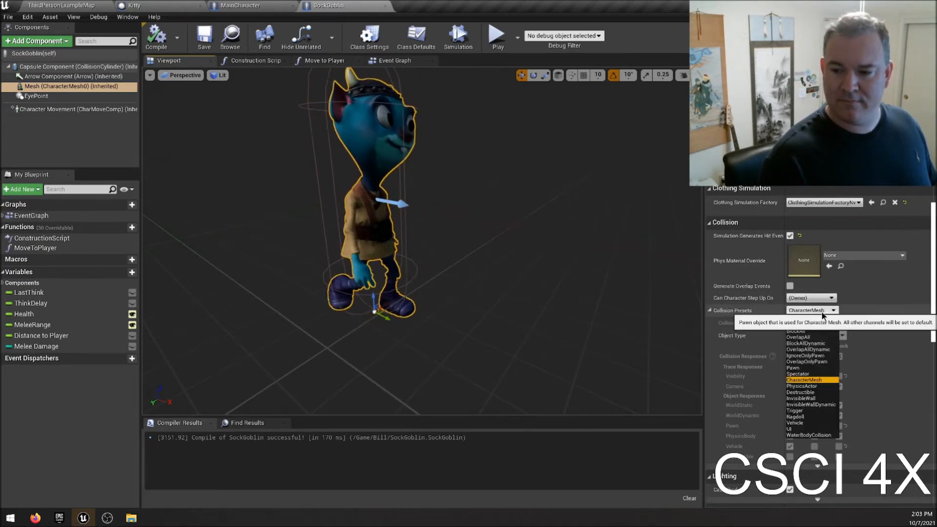
click(820, 332)
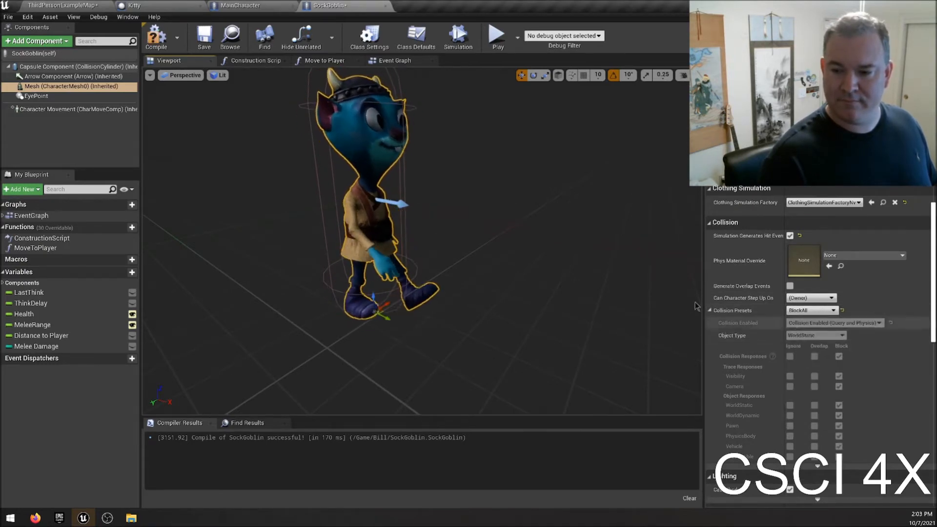
click(153, 37)
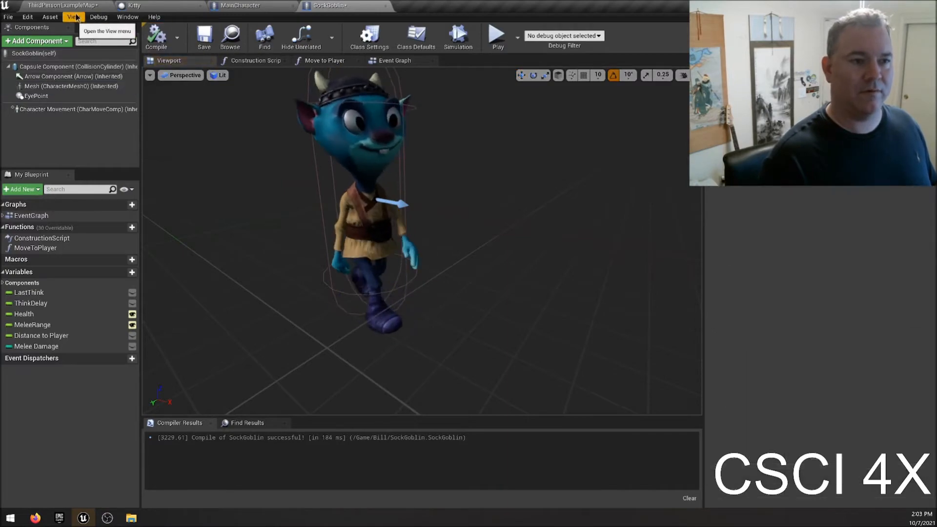
- Play-test the level, running and jumping around the goblins to observe their collisions with the knight, then stop and close the message log
click(76, 7)
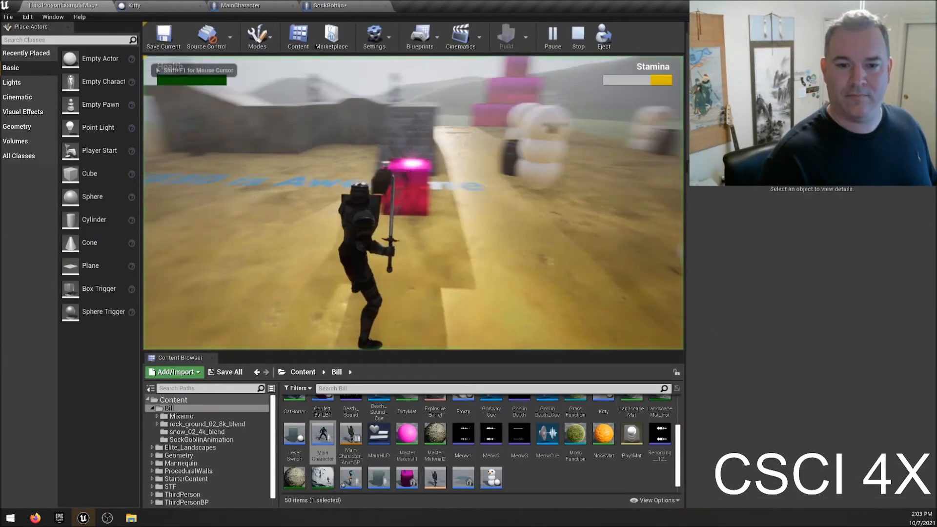
key(w)
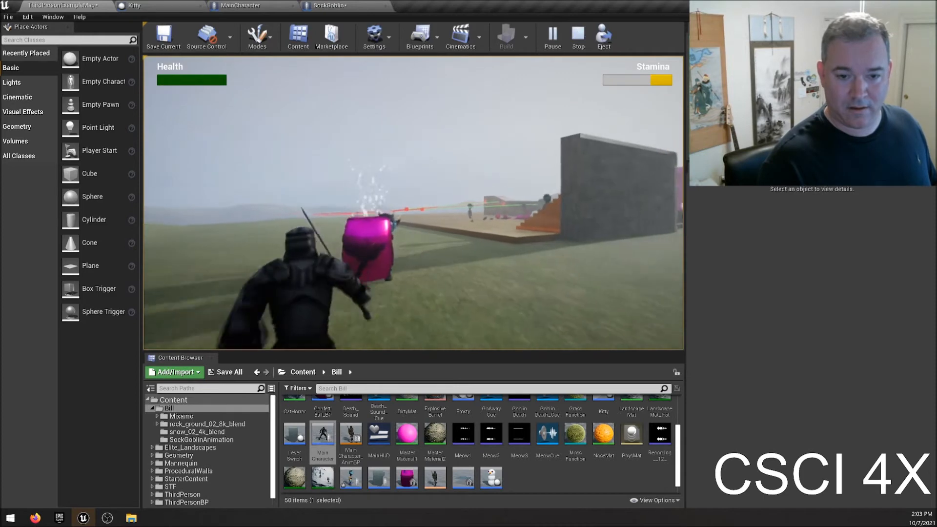
key(w)
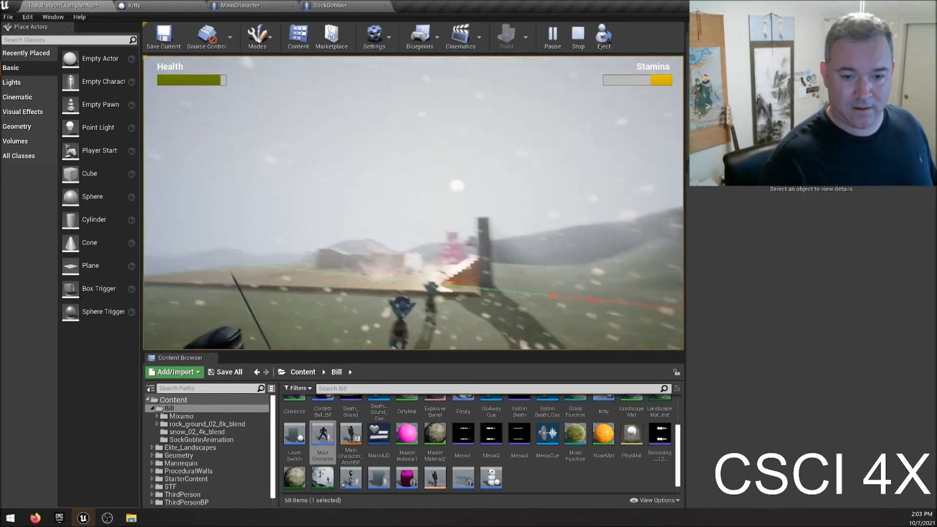
key(w)
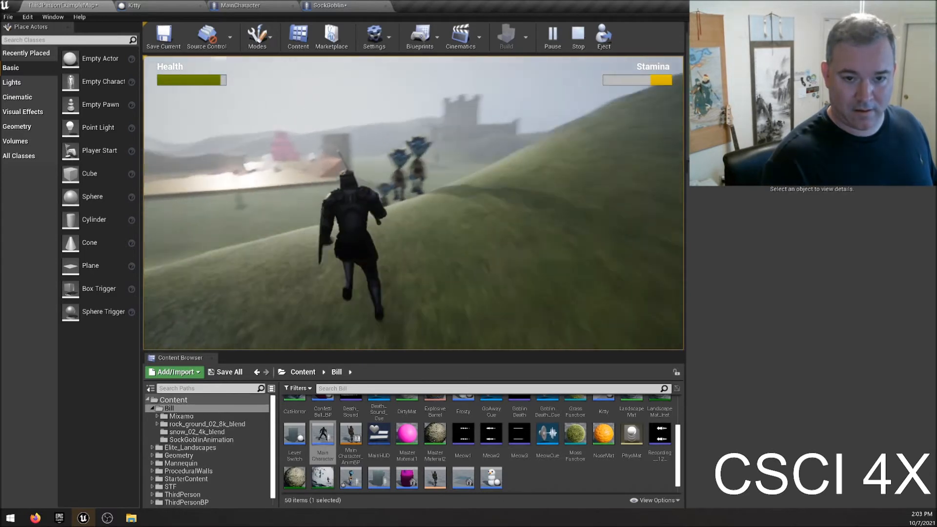
key(w)
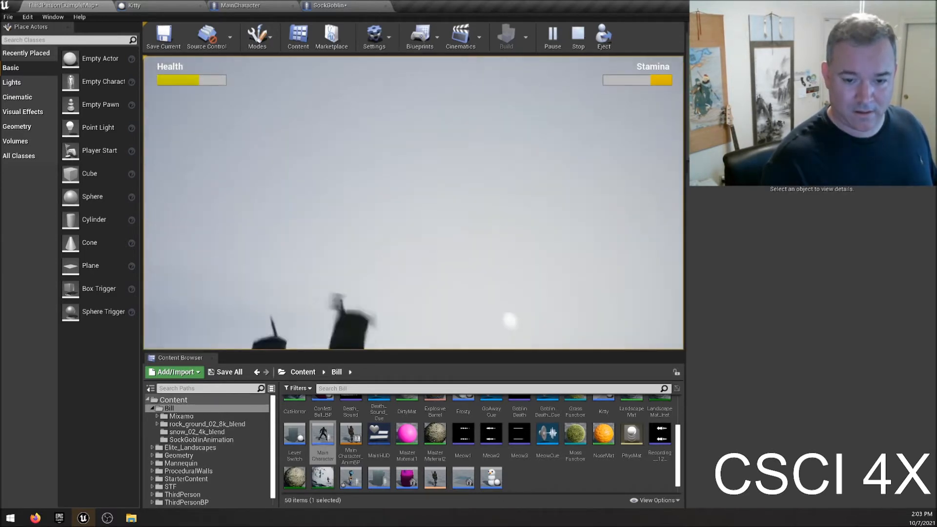
key(w)
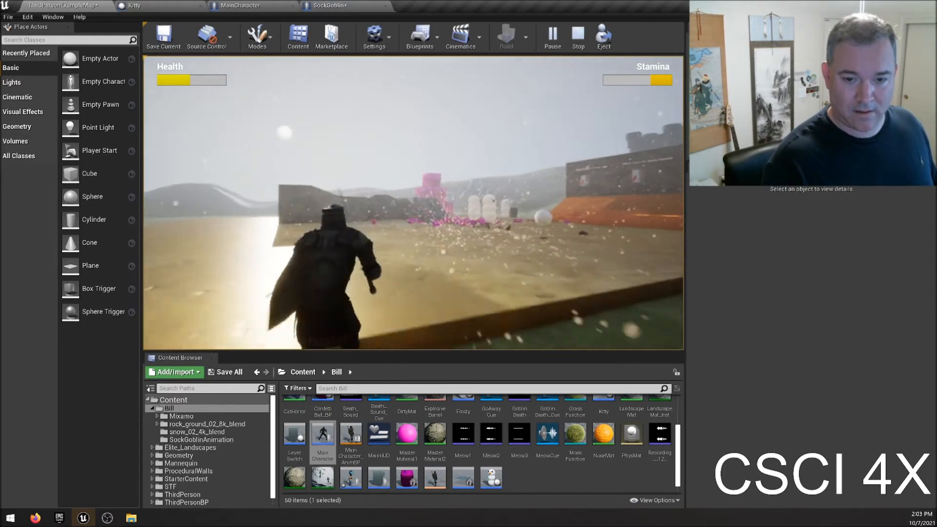
key(s)
key(space)
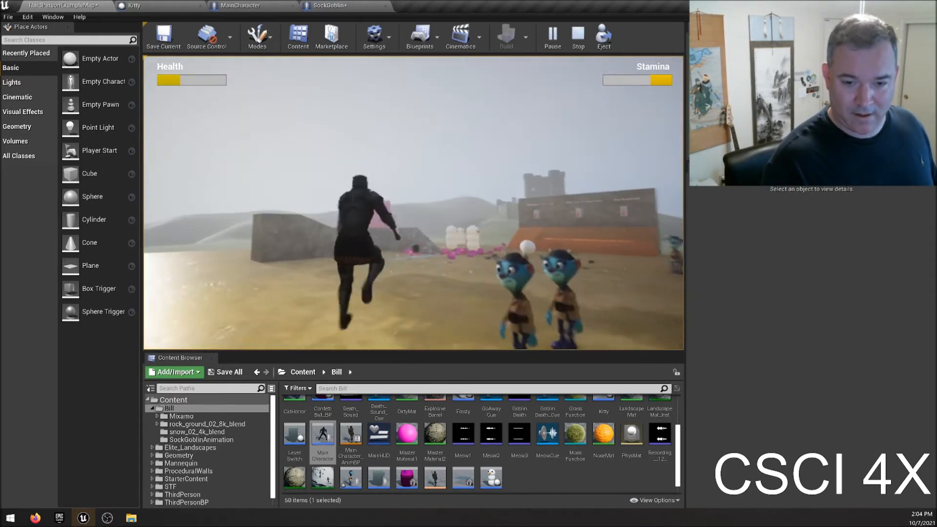
key(w)
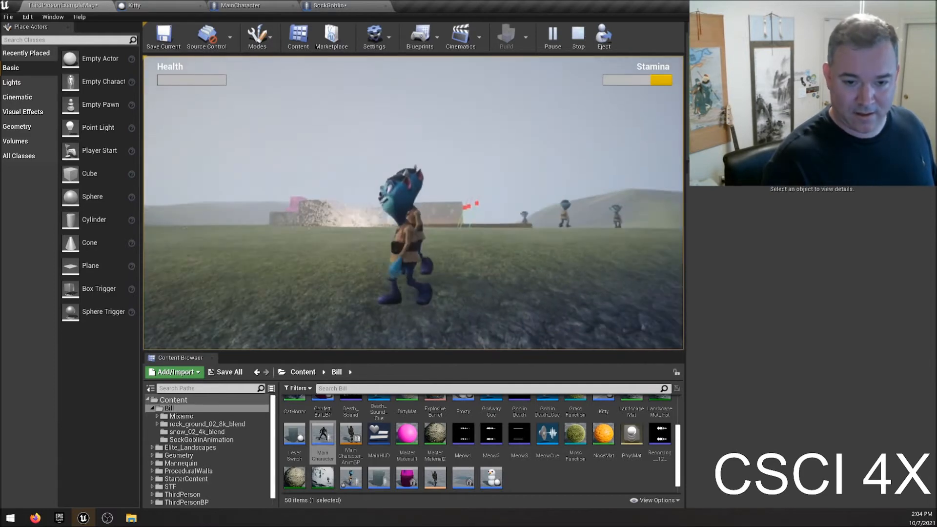
key(Escape)
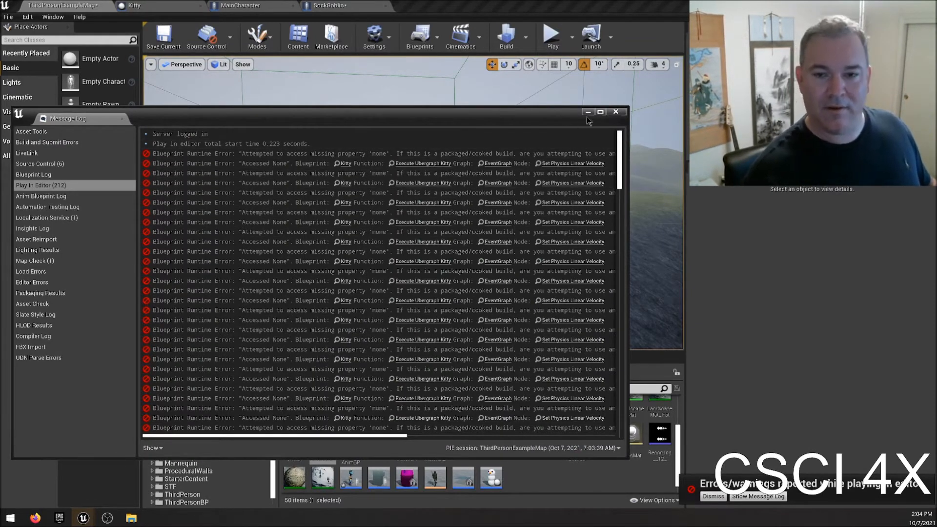
click(616, 111)
- Save the SockGoblin blueprint and close its editor
key(e)
right_drag(380, 174, 328, 205)
key(w)
key(w)
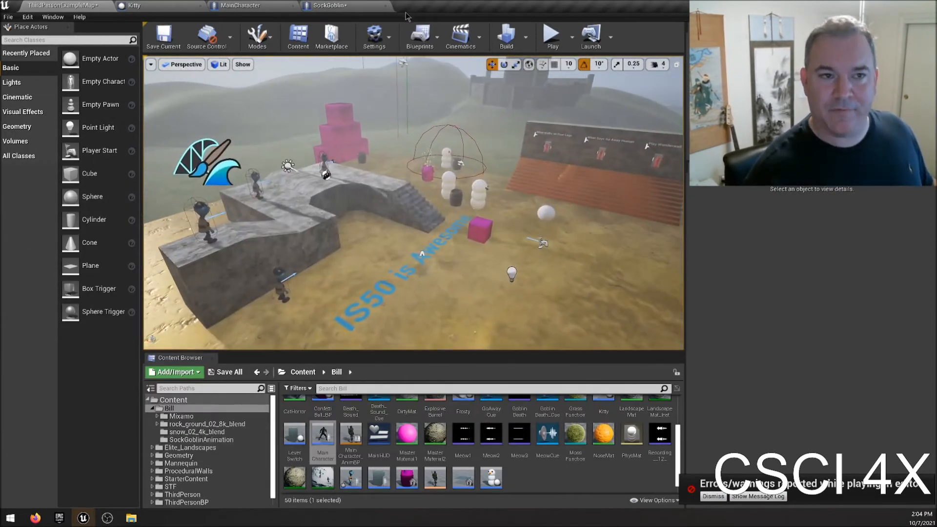
click(339, 10)
click(204, 36)
click(385, 6)
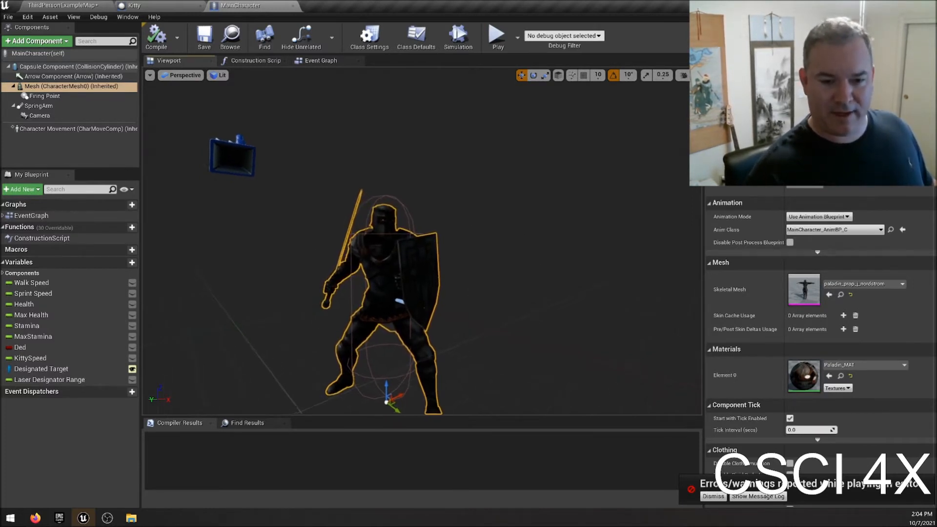
- Look at the main character up close and review the Skeletal Mesh choices for its mesh without changing the selection
right_drag(422, 241, 400, 242)
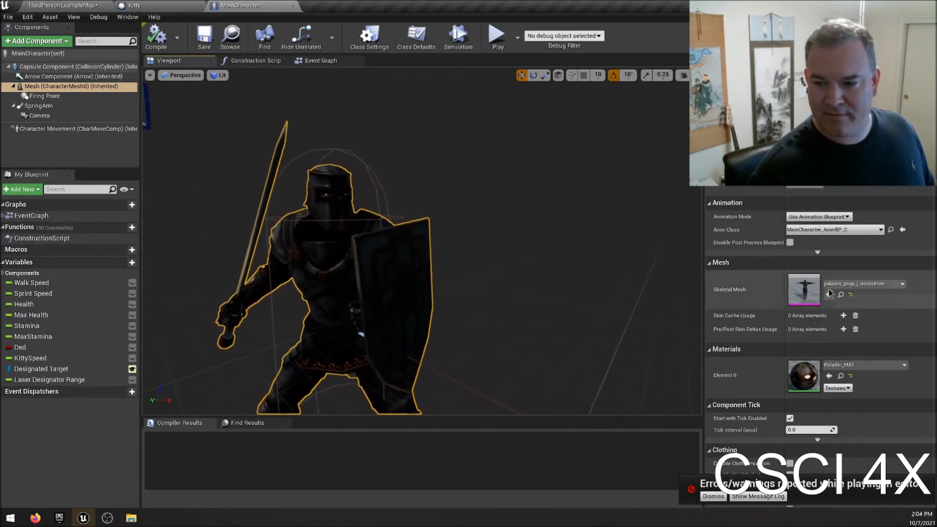
click(877, 284)
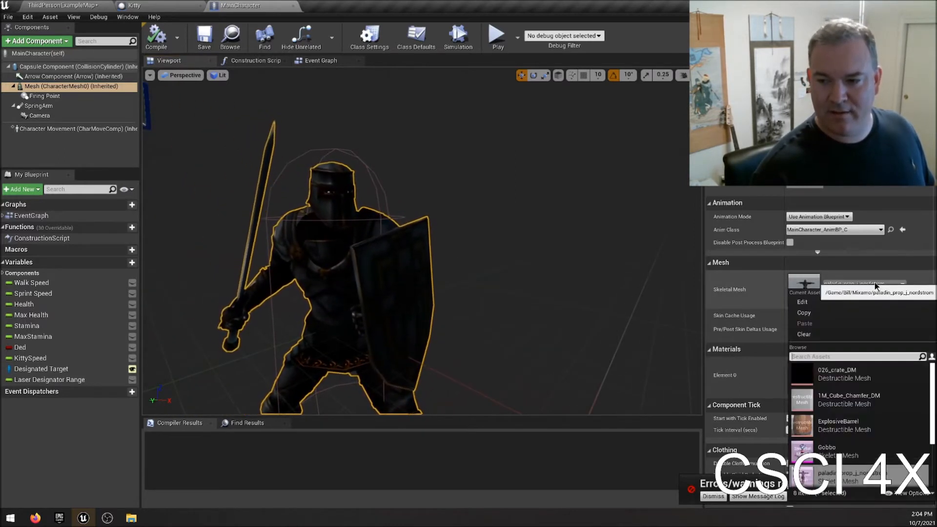
click(875, 272)
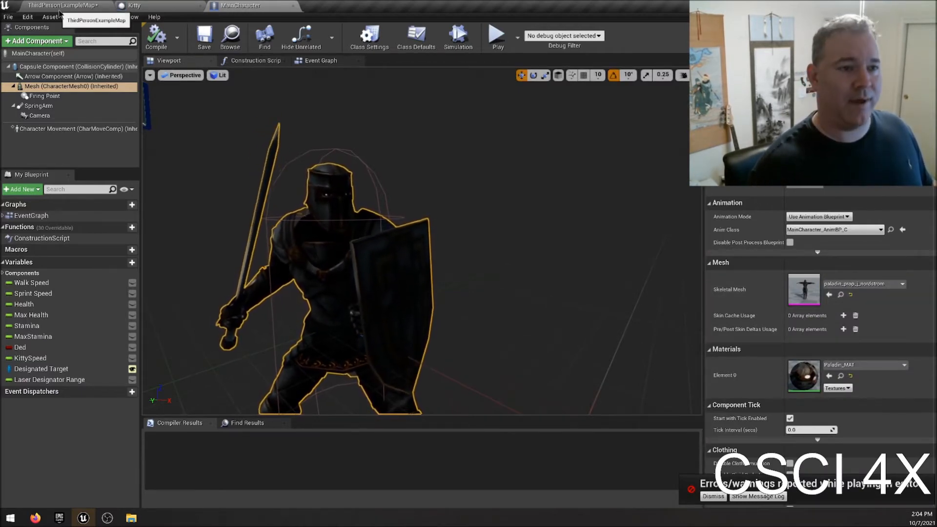
- Play-test the level again, running the knight past the goblins and out over the hills, and stop the session
click(59, 12)
click(554, 36)
key(w)
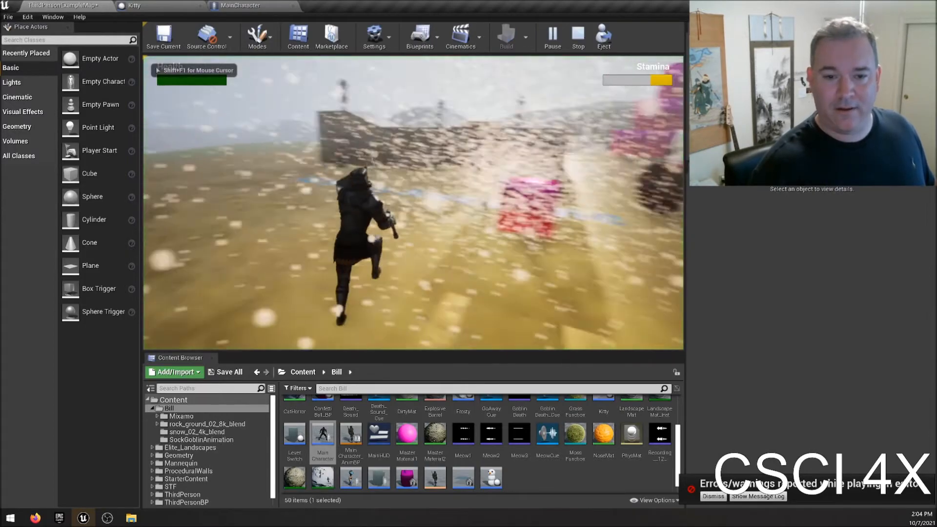
key(s)
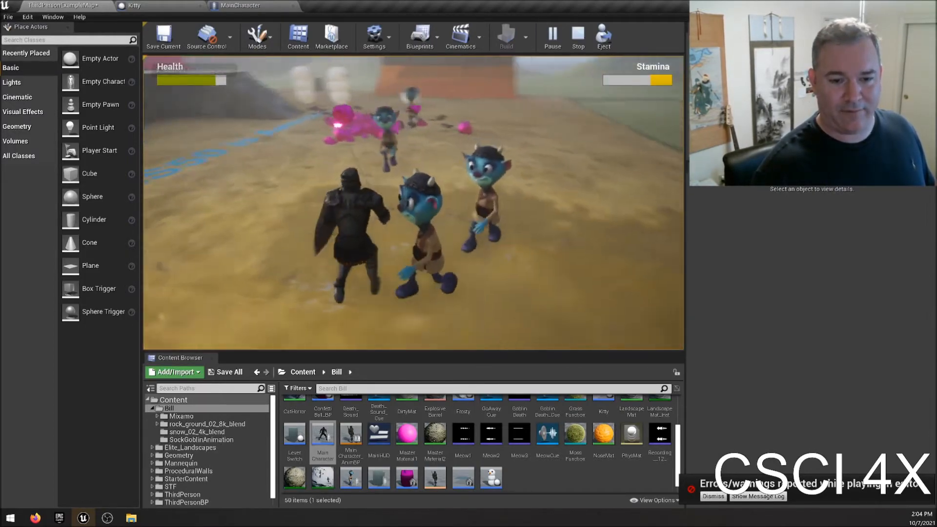
key(w)
key(w)
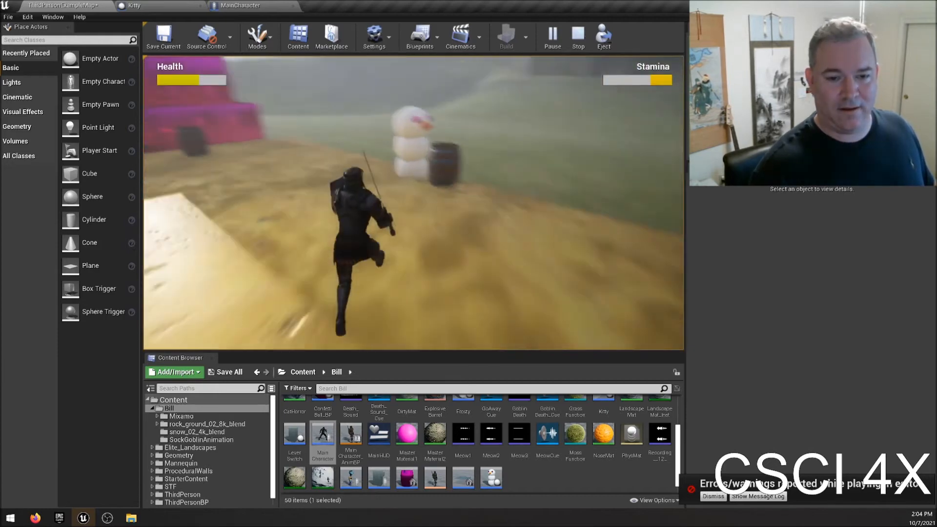
key(w)
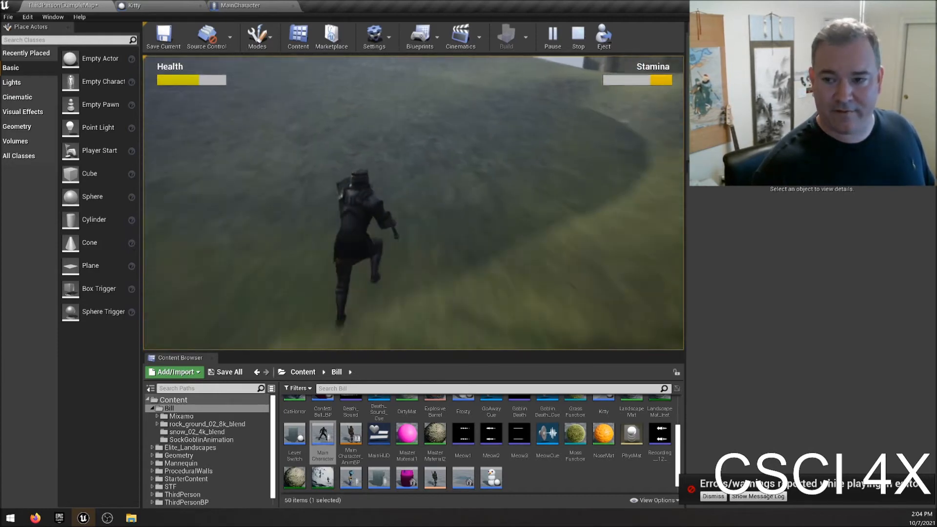
key(w)
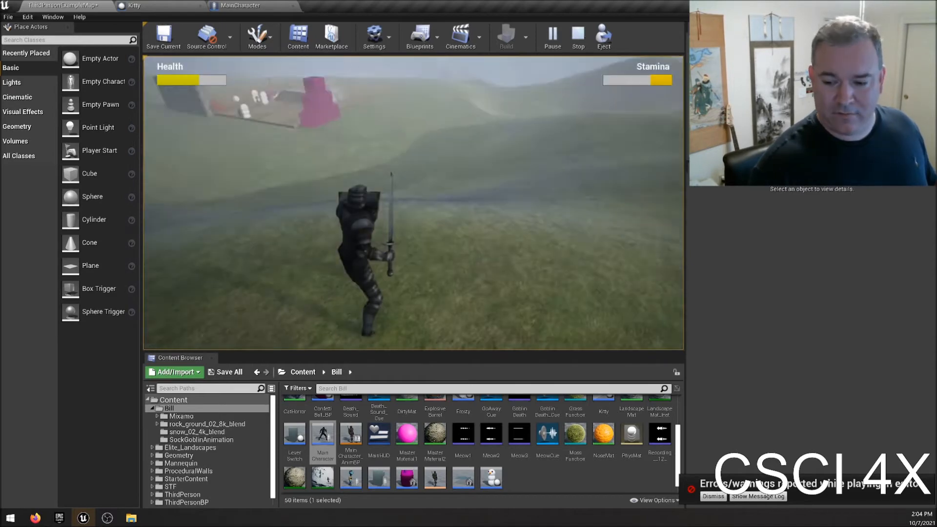
key(Escape)
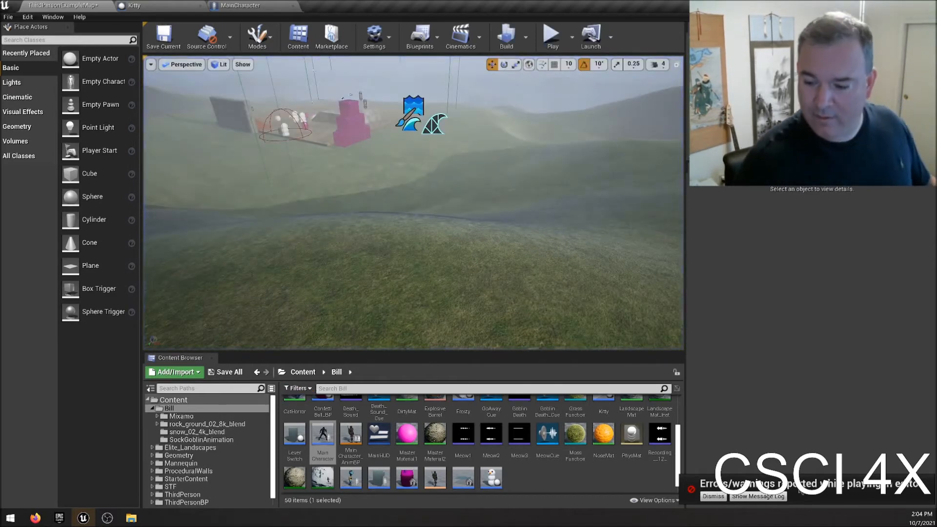
- Check the play session's message log and close it, then briefly run and stop another play session
click(758, 496)
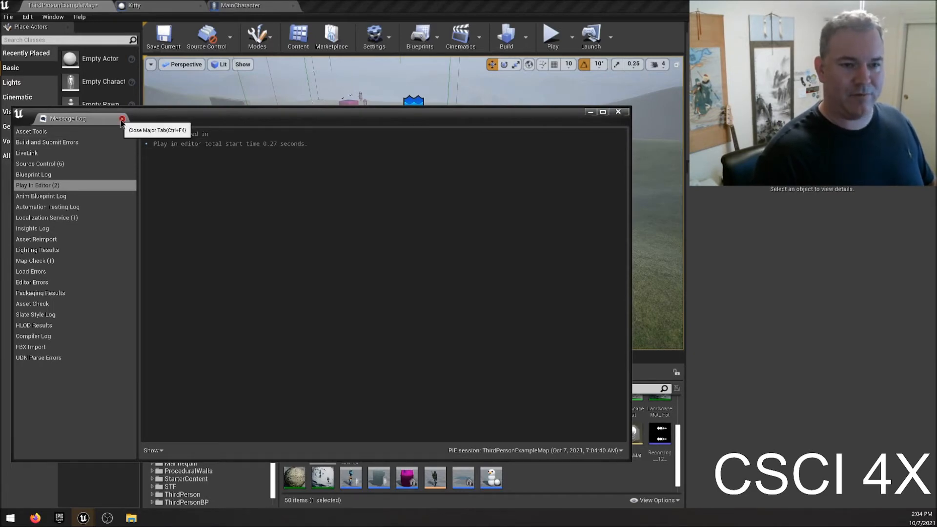
click(122, 119)
click(551, 39)
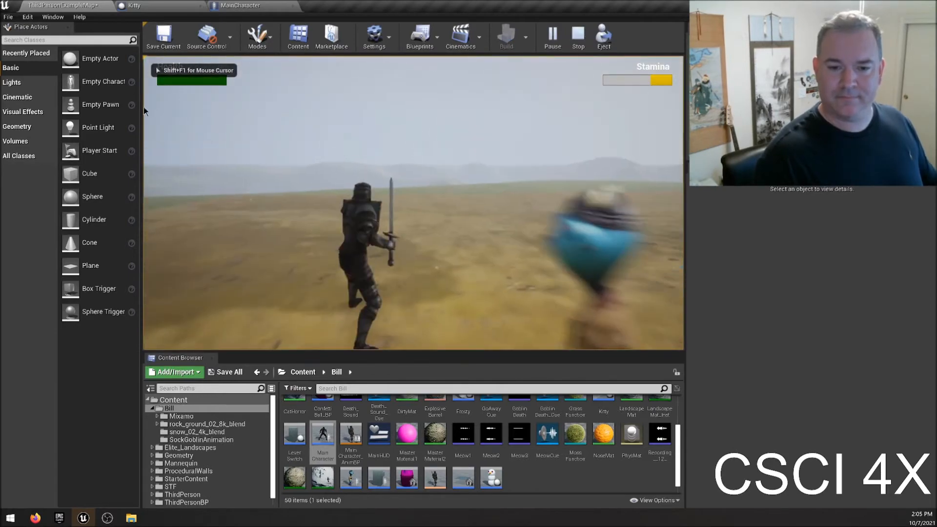
key(Escape)
- Open the Main Character blueprint from the Bill folder
right_drag(390, 168, 248, 281)
key(s)
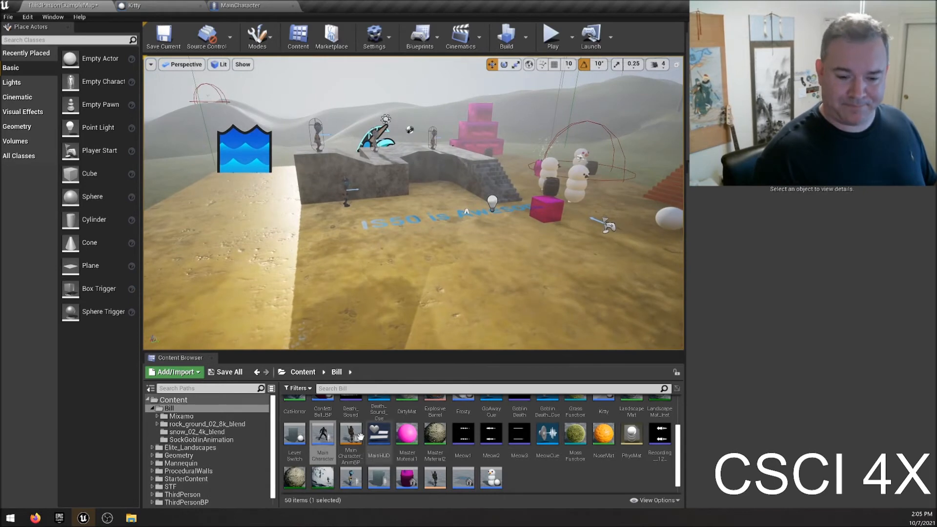
scroll(366, 439, up, 3)
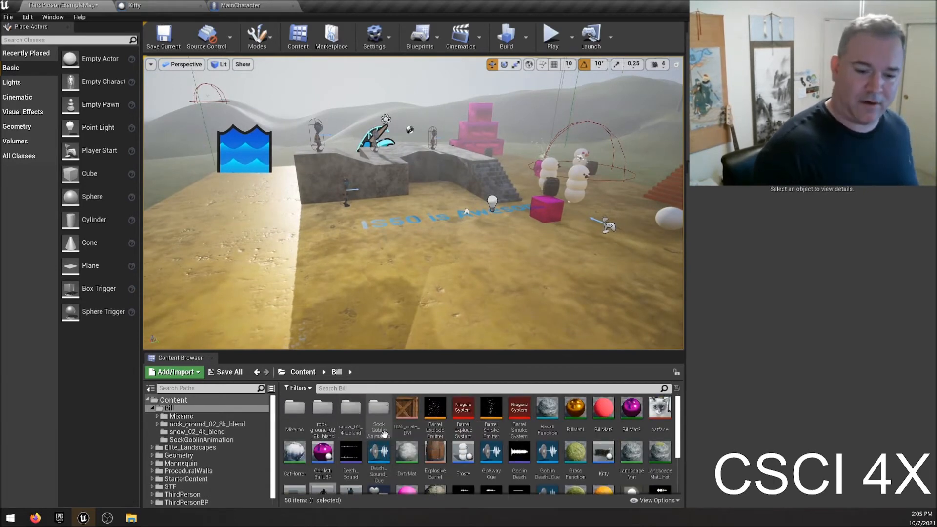
scroll(386, 433, down, 4)
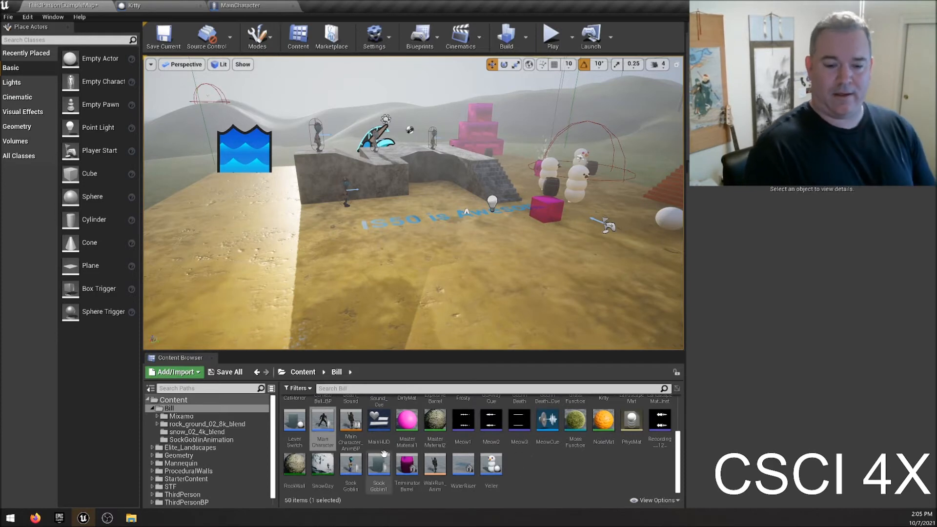
double_click(323, 418)
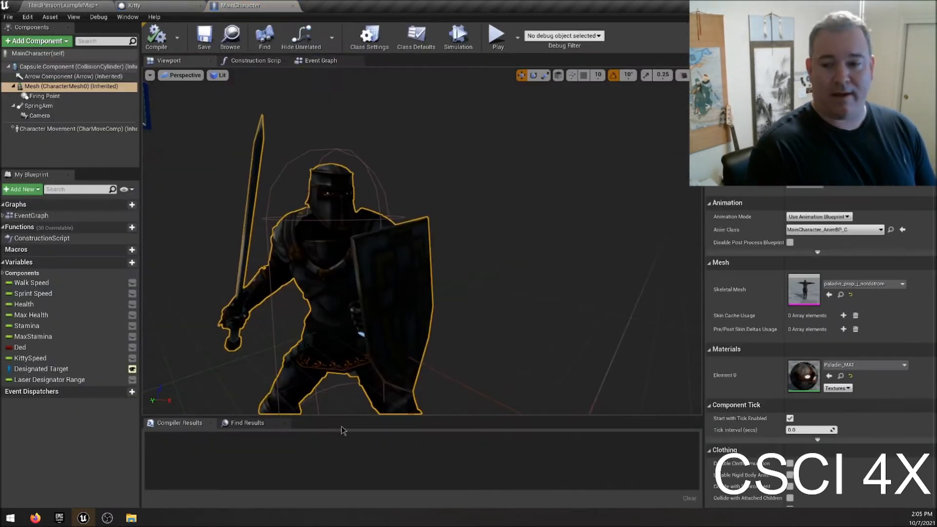
- Set the character mesh's animation mode to Use Animation Asset with Ninja_Idle as the animation to play, then compile and save the blueprint
click(806, 217)
click(816, 237)
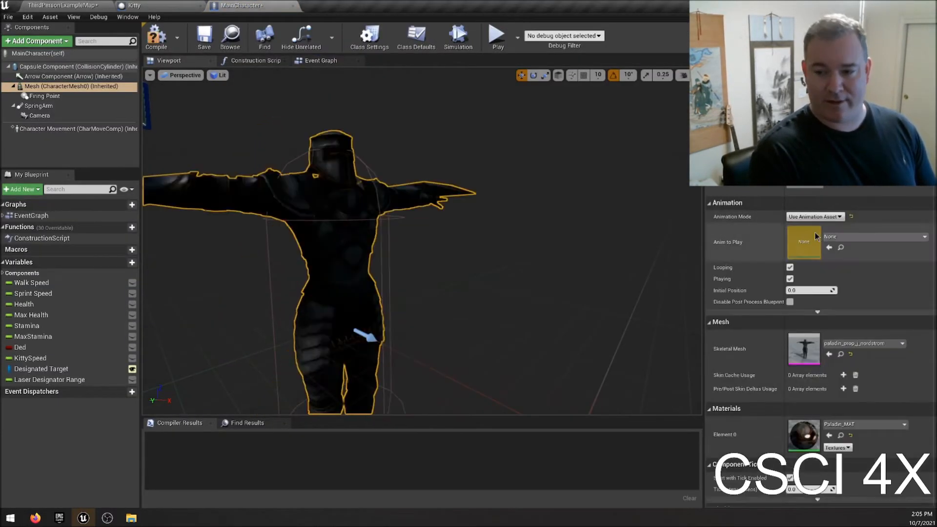
click(836, 238)
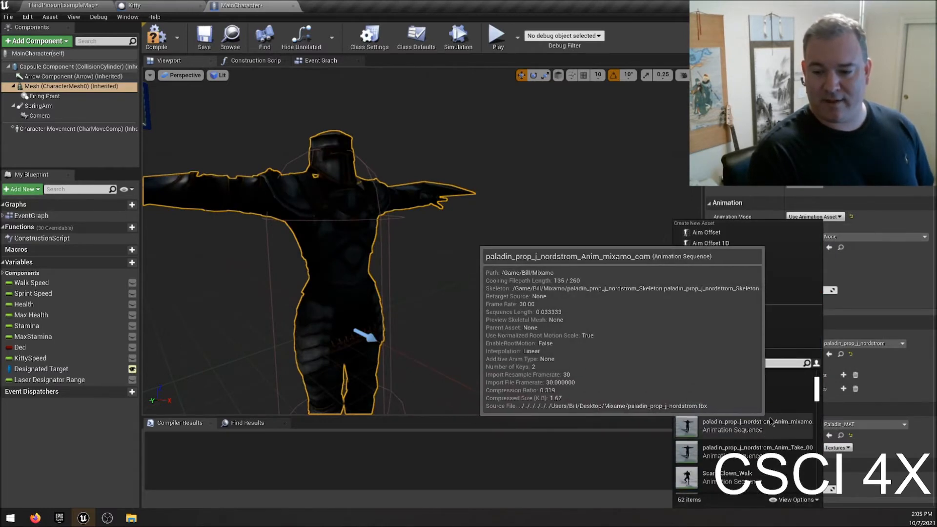
click(722, 399)
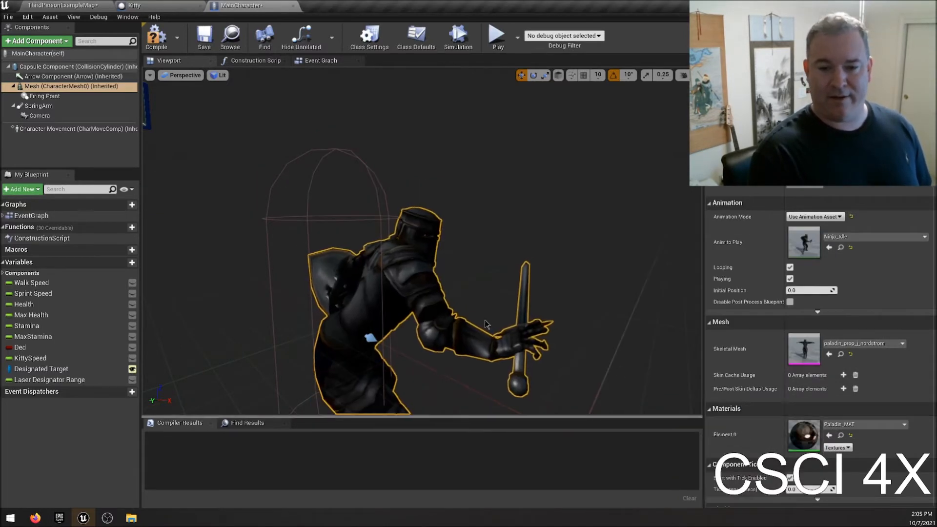
click(156, 34)
click(205, 42)
- Play-test the level, running the knight out over the hills and up to the goblins, and stop the session
click(78, 7)
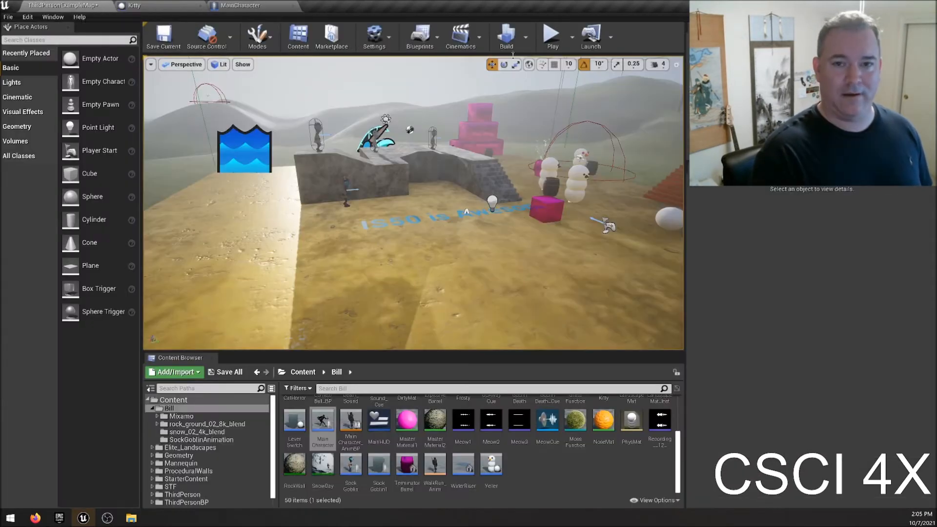
click(553, 39)
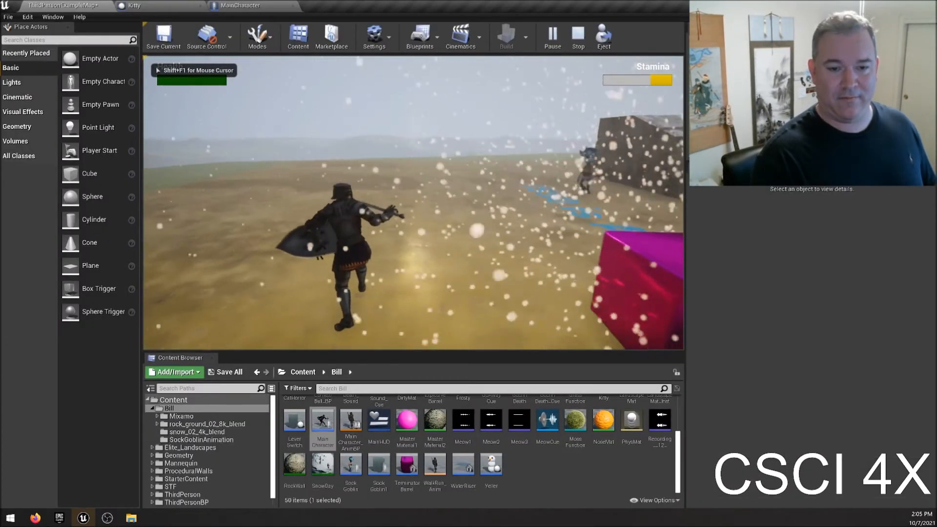
key(w)
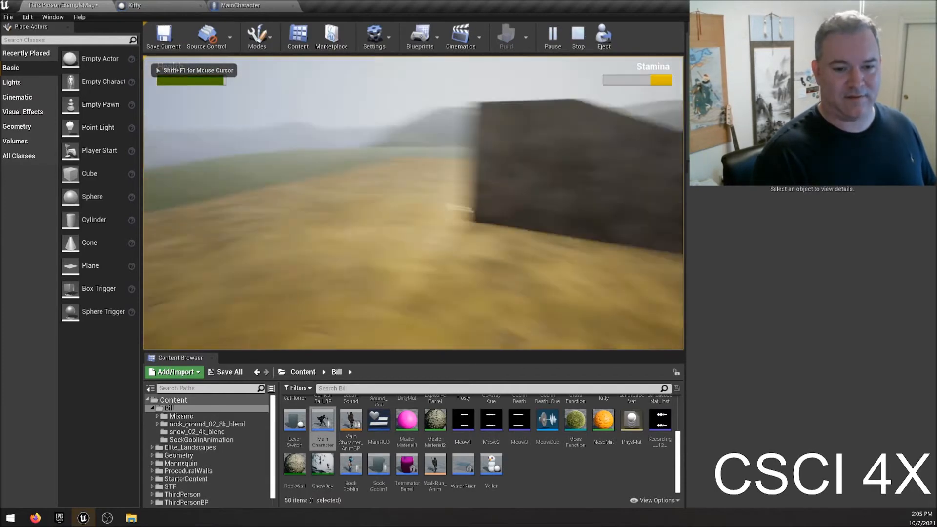
key(w)
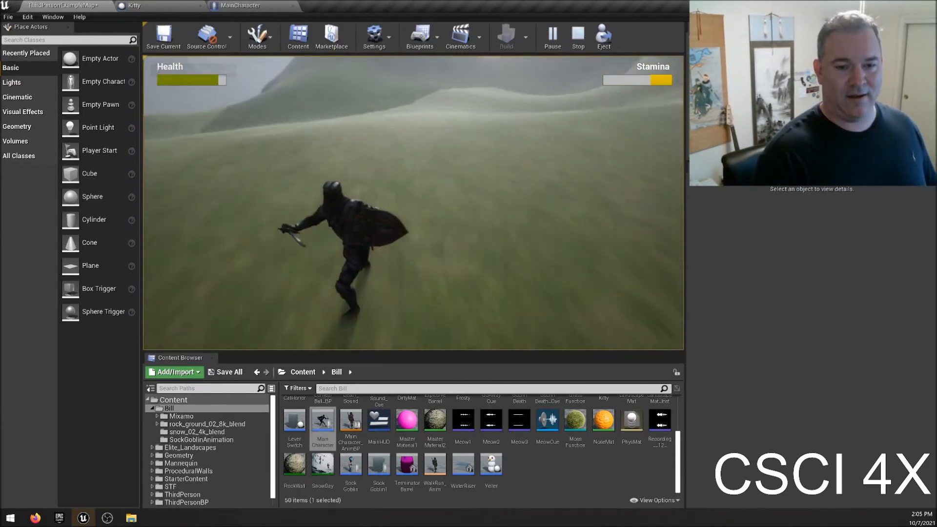
key(w)
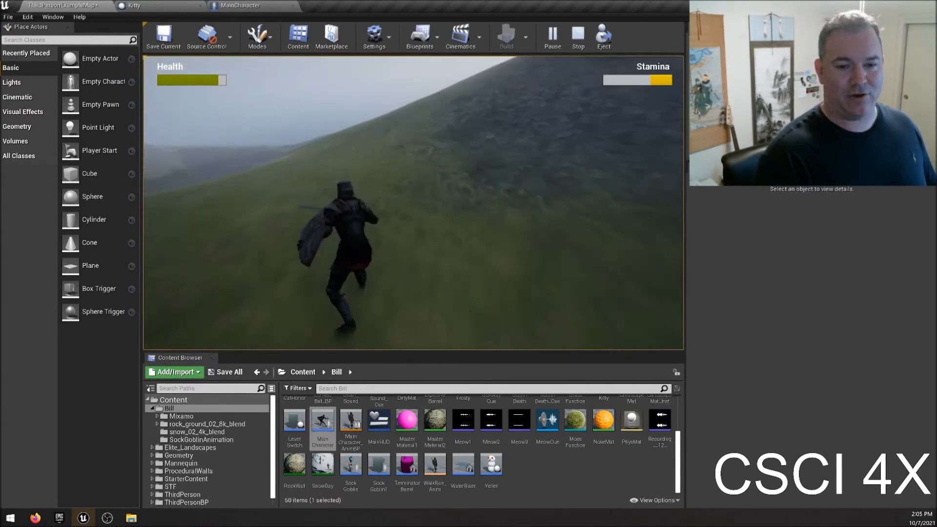
key(w)
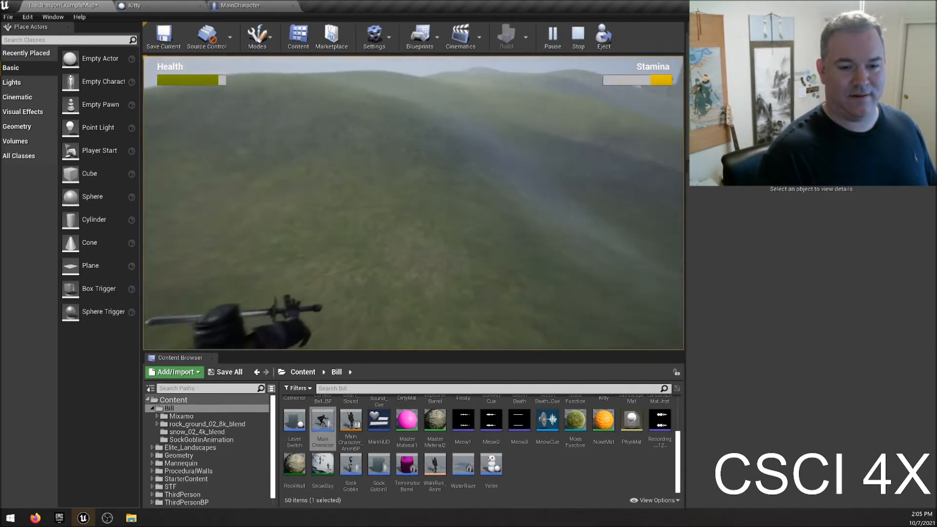
key(w)
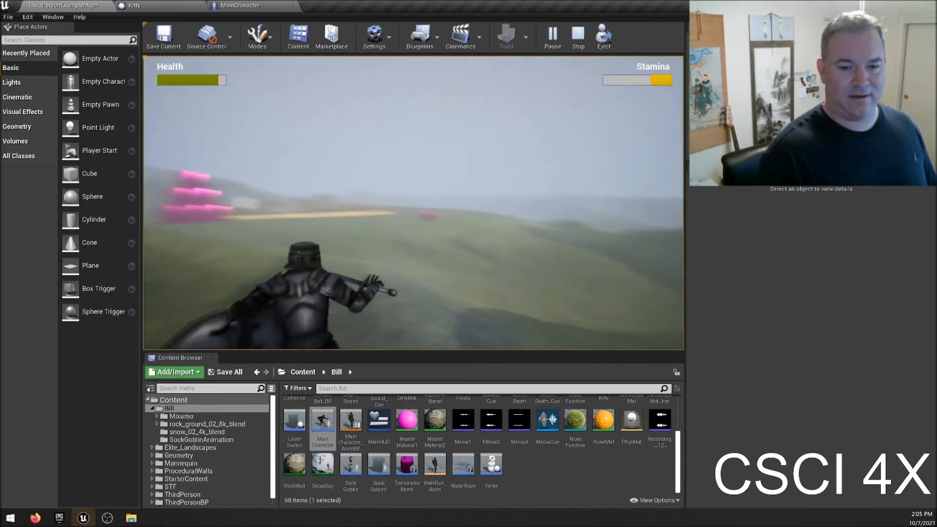
key(w)
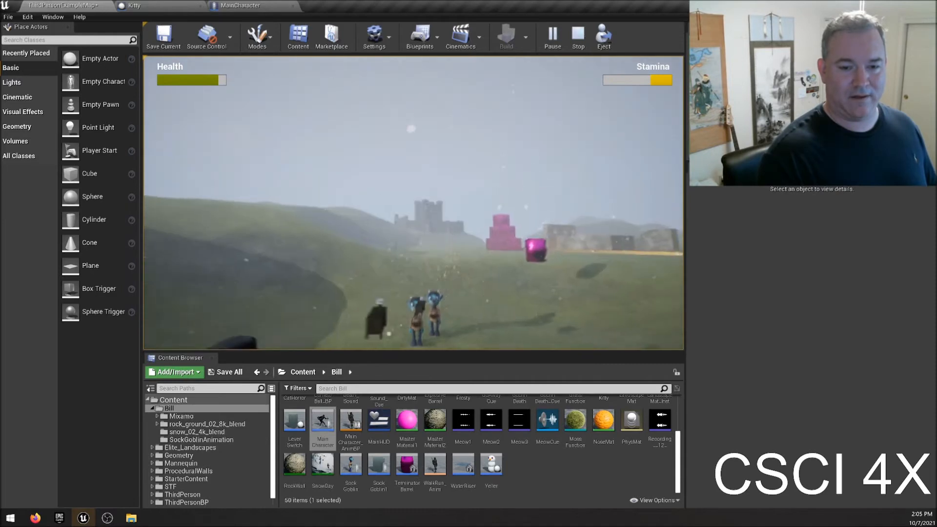
key(a)
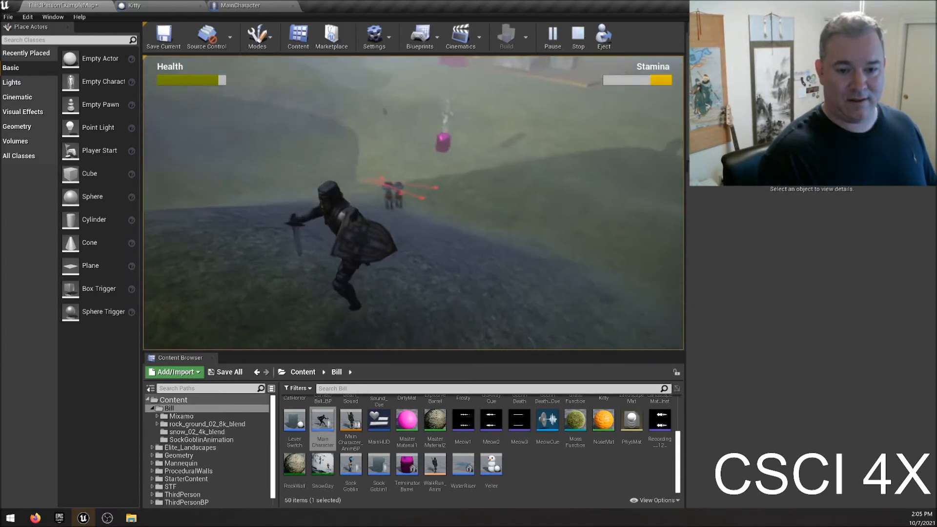
key(w)
key(w)
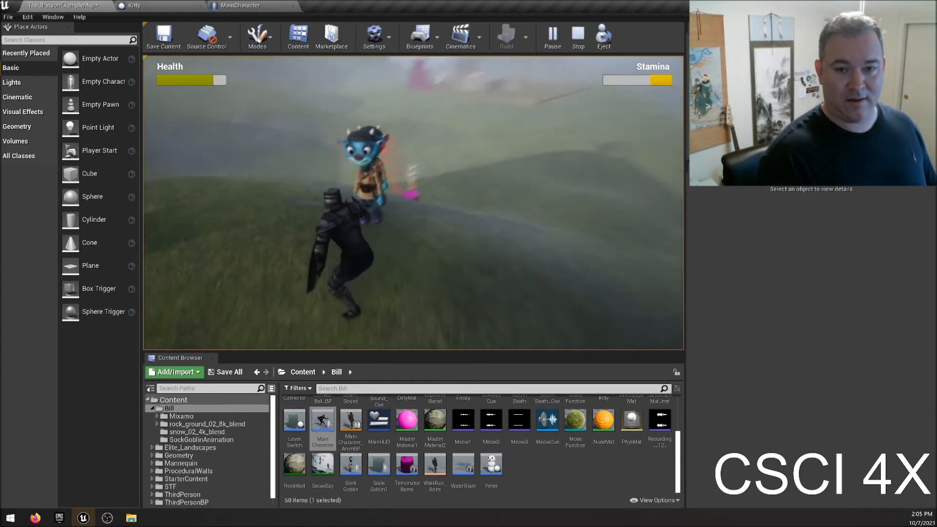
key(Escape)
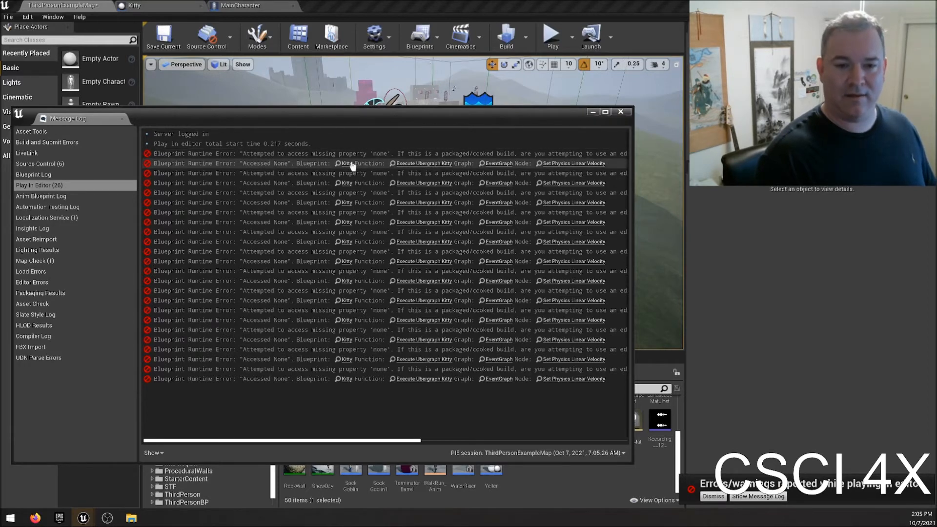
- Open the Kitty blueprint from a runtime error in the message log and examine its event graph nodes for the cause
click(347, 164)
click(620, 112)
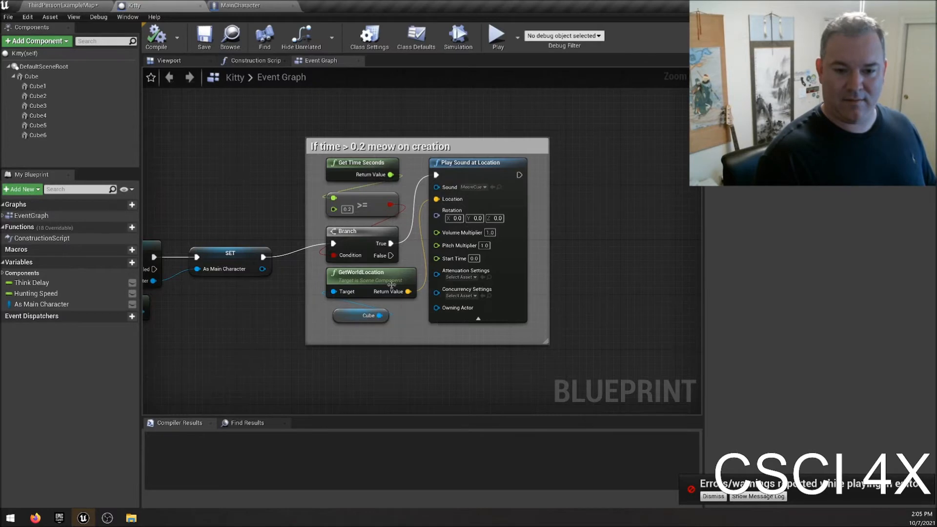
click(341, 315)
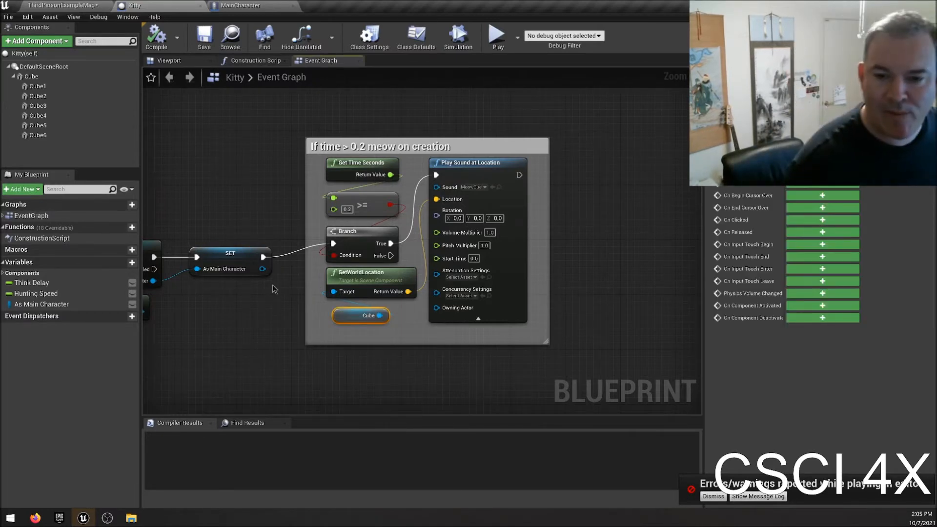
right_drag(218, 349, 431, 334)
right_drag(368, 235, 361, 338)
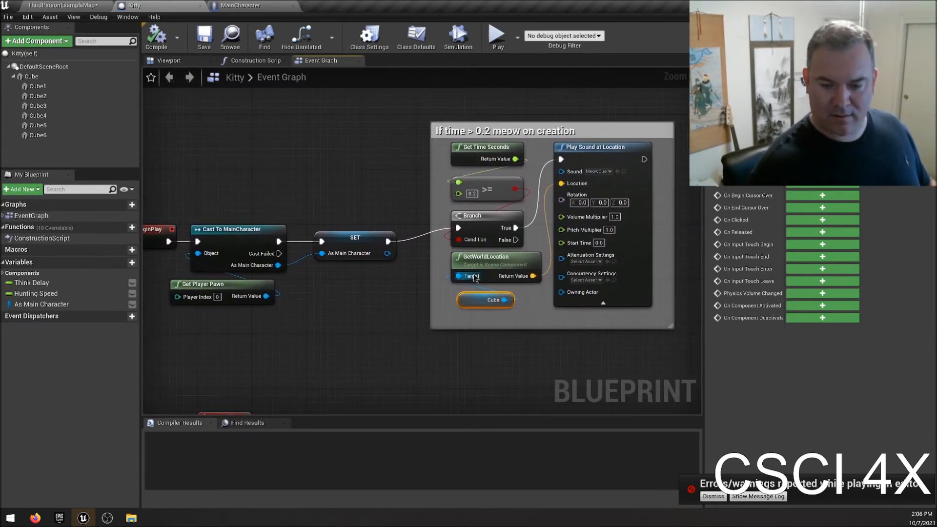
click(713, 497)
right_drag(426, 321, 424, 97)
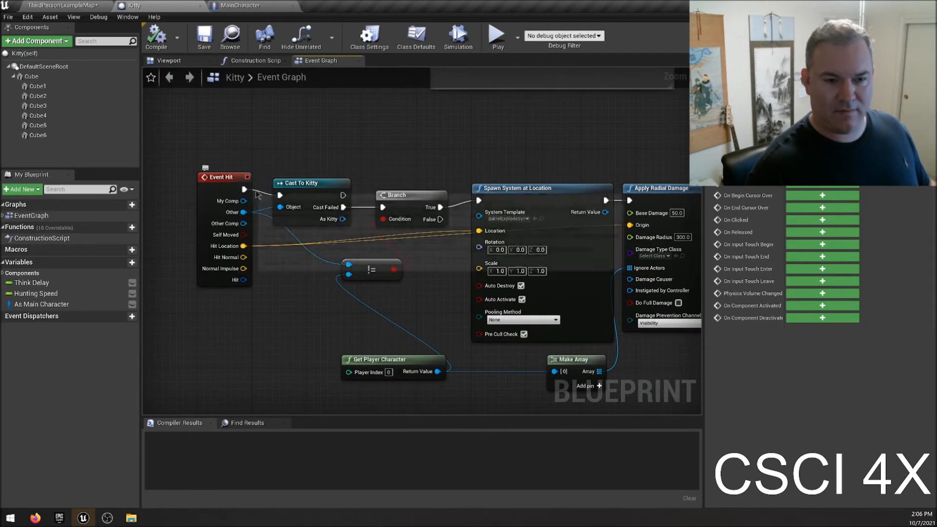
right_drag(460, 161, 375, 77)
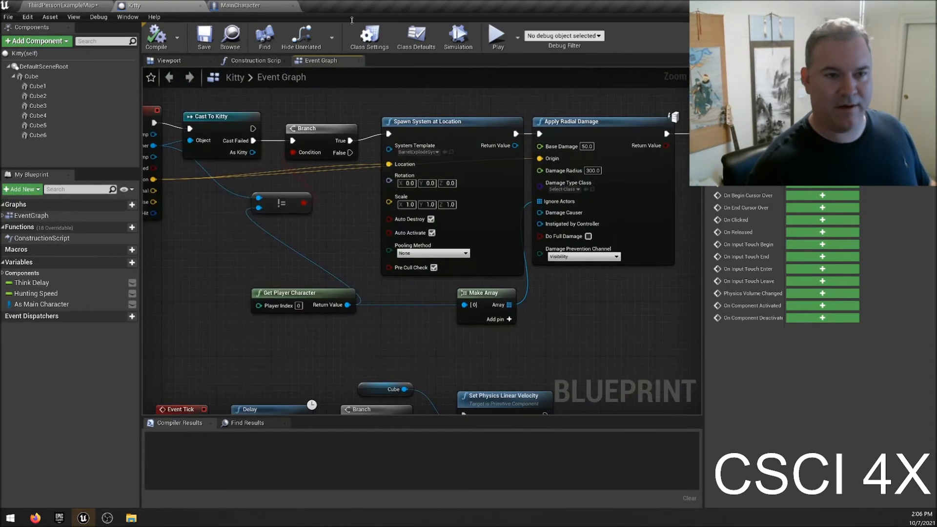
- Return to the MainCharacter blueprint and try Scary_Clown_Walk as the animation its mesh plays
click(252, 6)
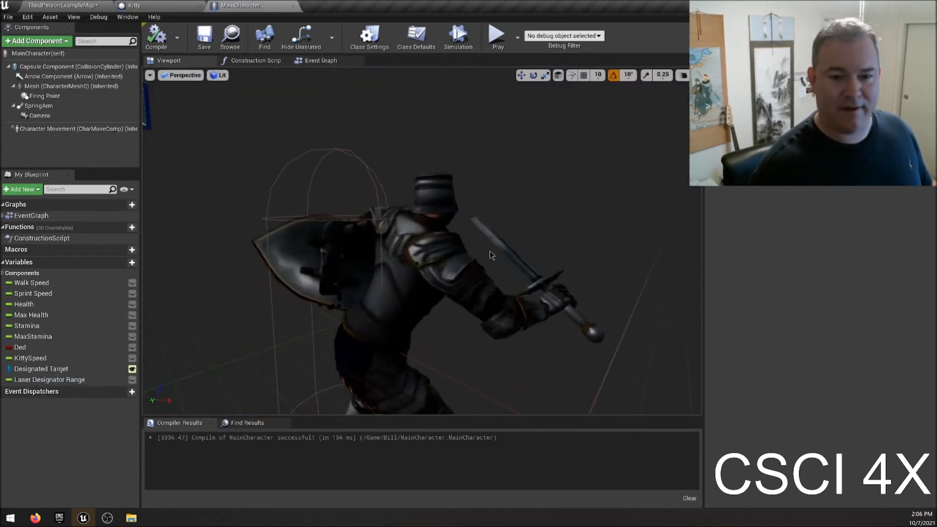
click(355, 212)
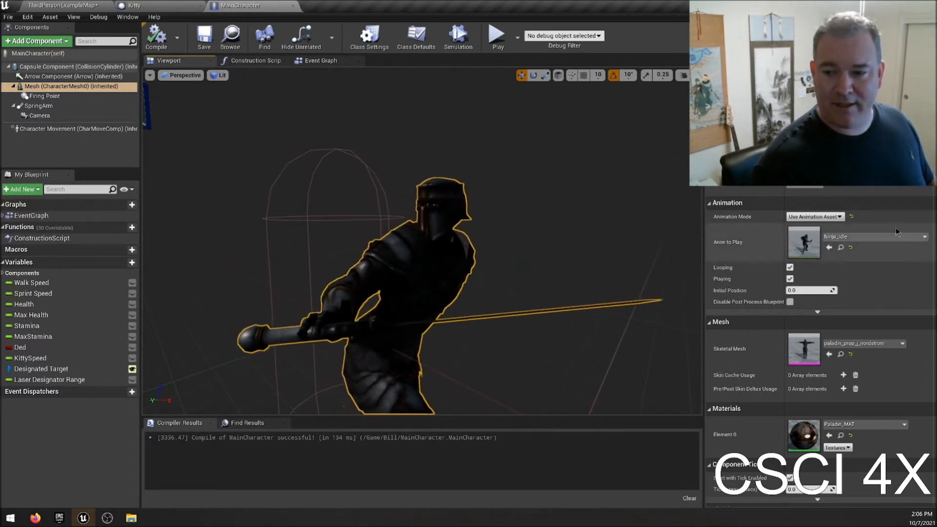
click(873, 237)
scroll(743, 412, down, 3)
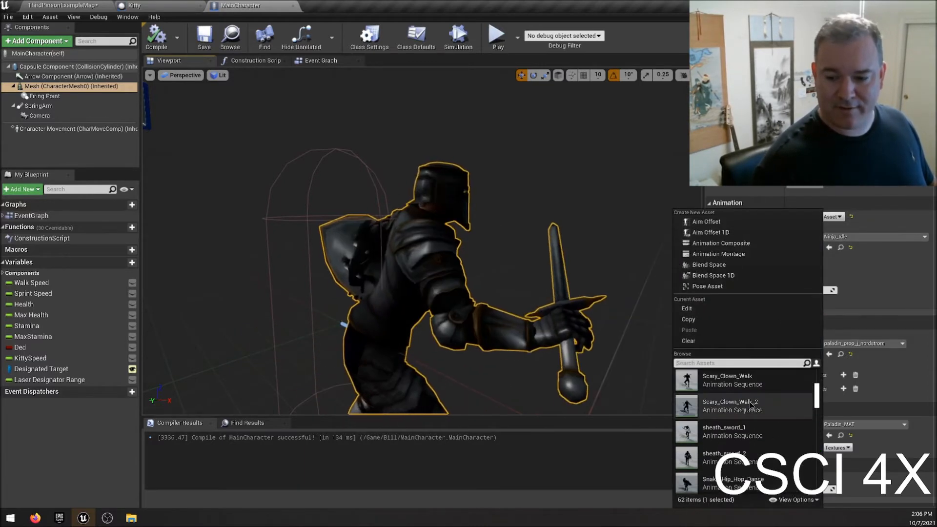
click(743, 408)
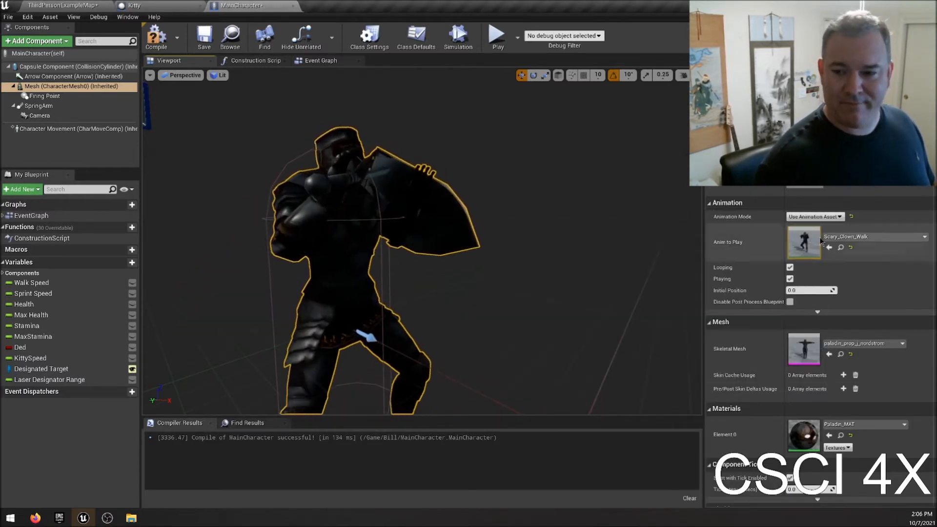
- Look through the available animation sequences and try Scary_Clown_Walk_2 on the character mesh
click(868, 237)
scroll(744, 424, down, 4)
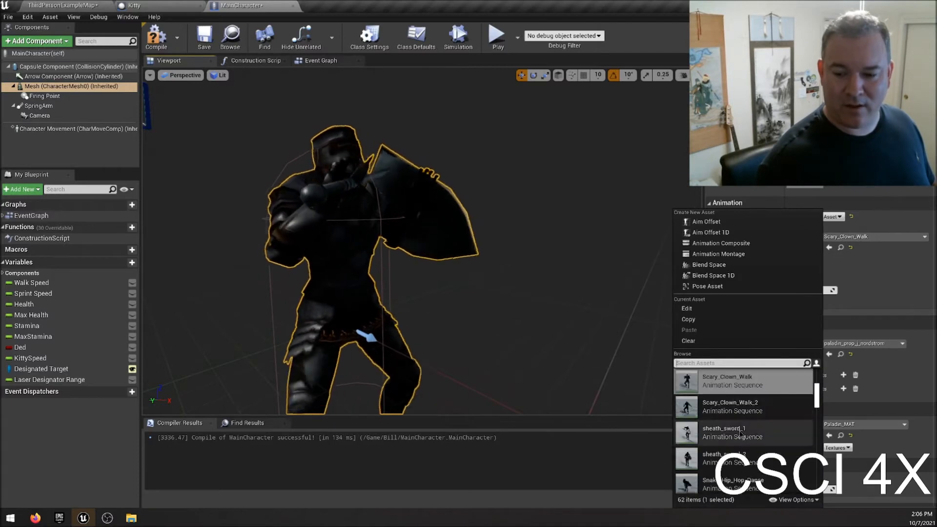
scroll(744, 429, down, 3)
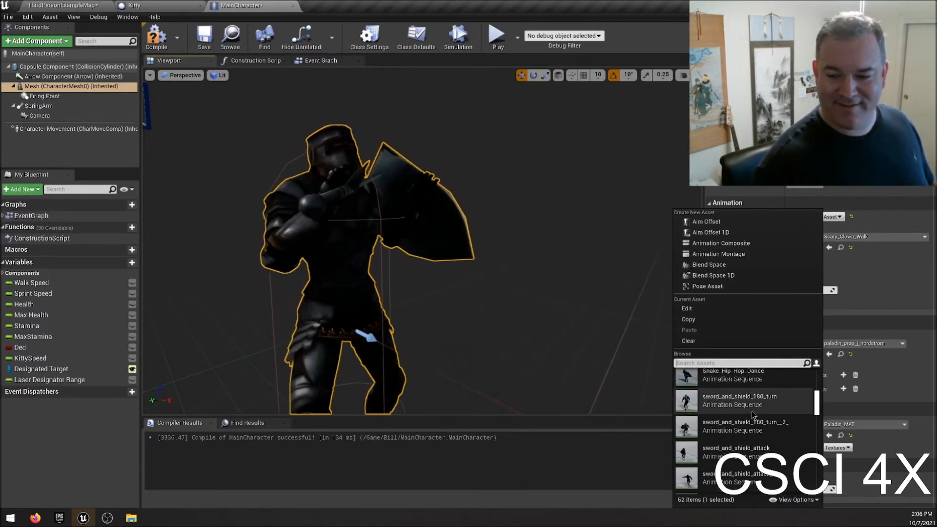
scroll(759, 415, down, 5)
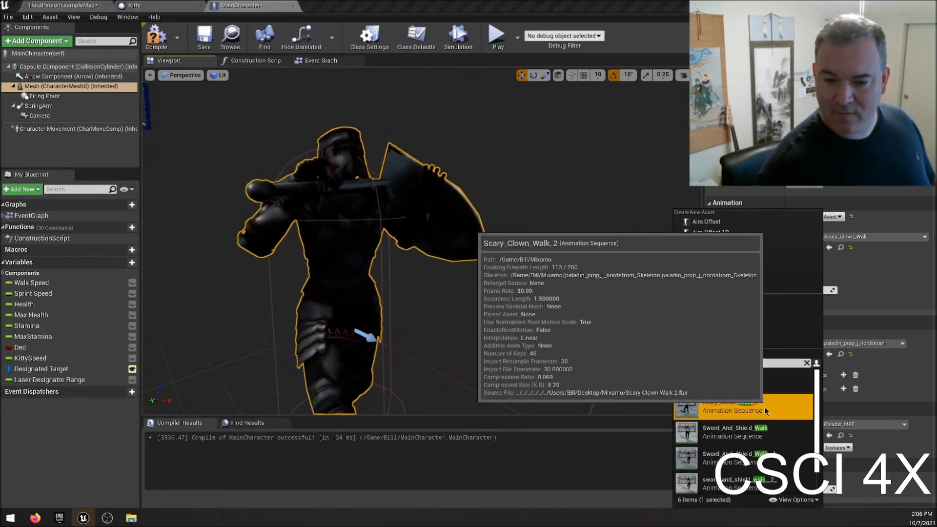
click(767, 406)
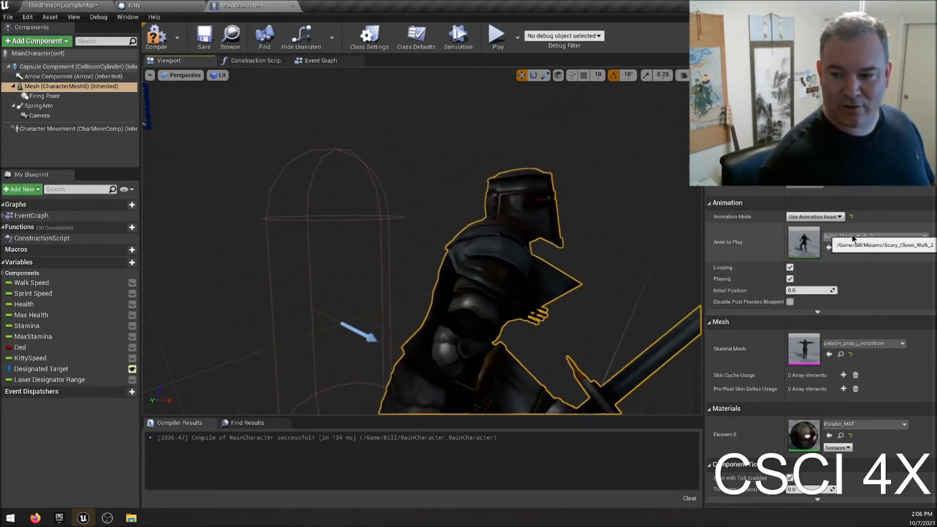
- Search the animations for "walk", assign Sword_And_Shield_Walk to the character mesh, and compile and save the blueprint
click(852, 236)
scroll(754, 395, down, 2)
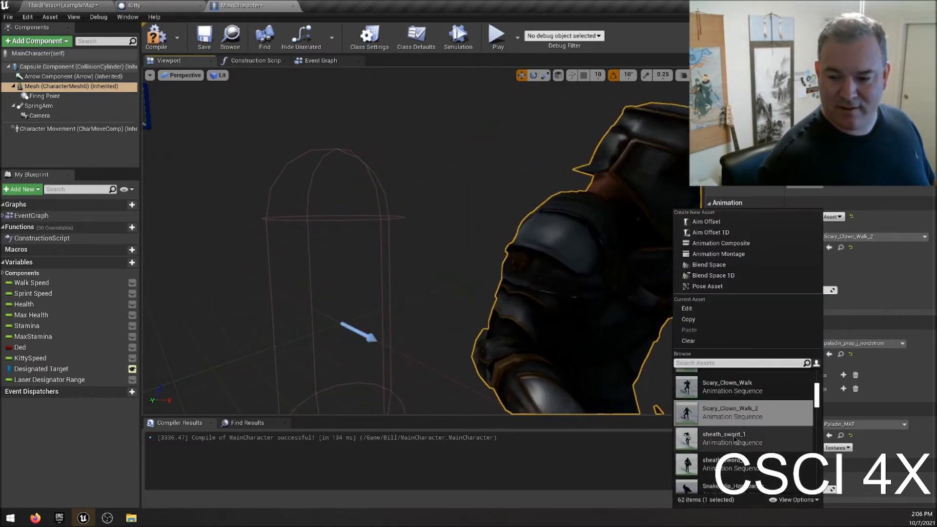
click(704, 363)
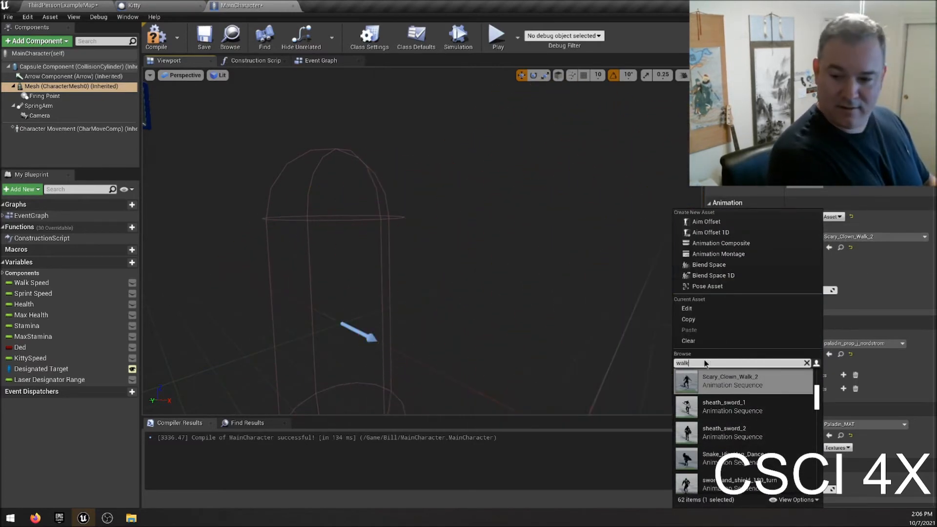
text(walk)
click(713, 441)
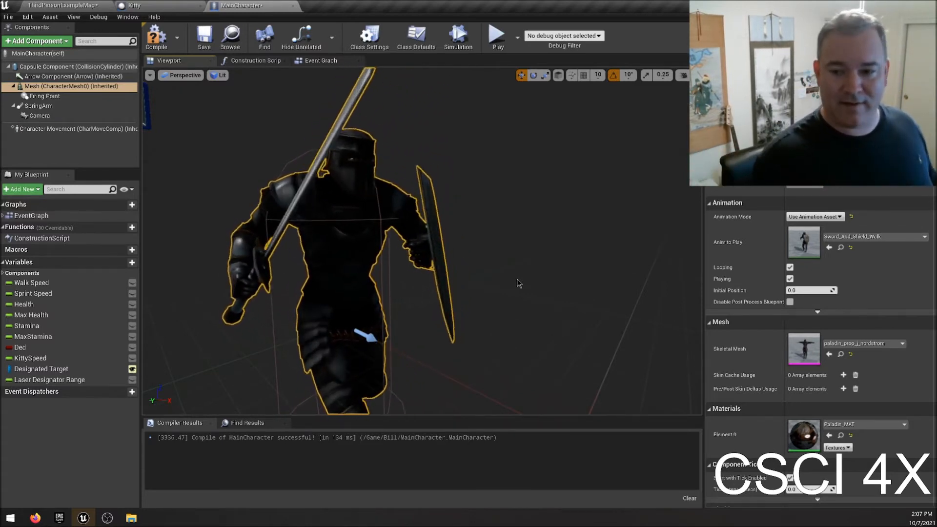
click(153, 43)
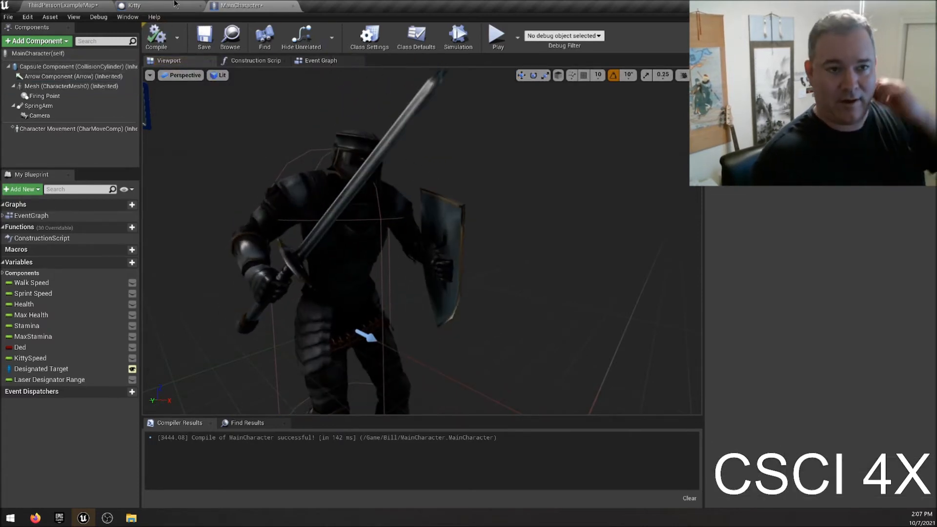
click(204, 37)
- Create a Blend Space named PlayerAnimBS in the Bill folder using paladin_prop_j_nordstrom_Skeleton, and open it
click(85, 5)
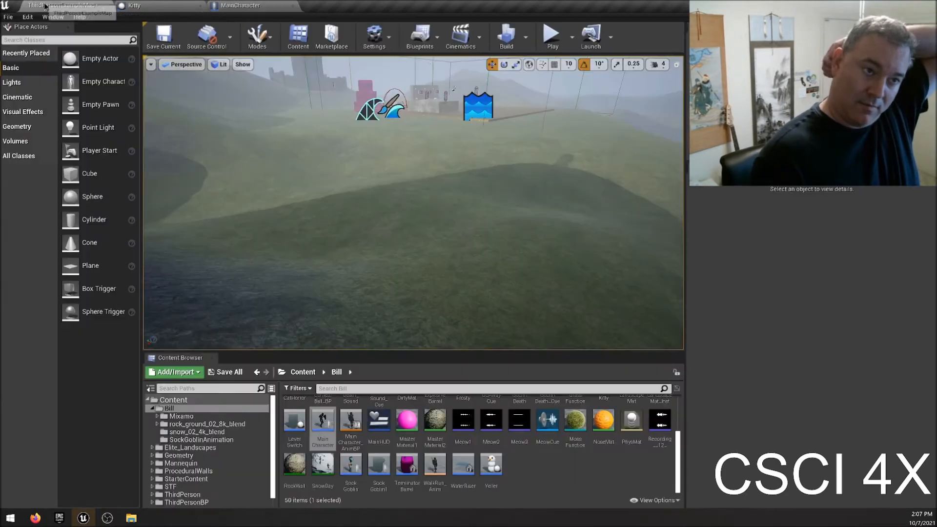
right_click(518, 466)
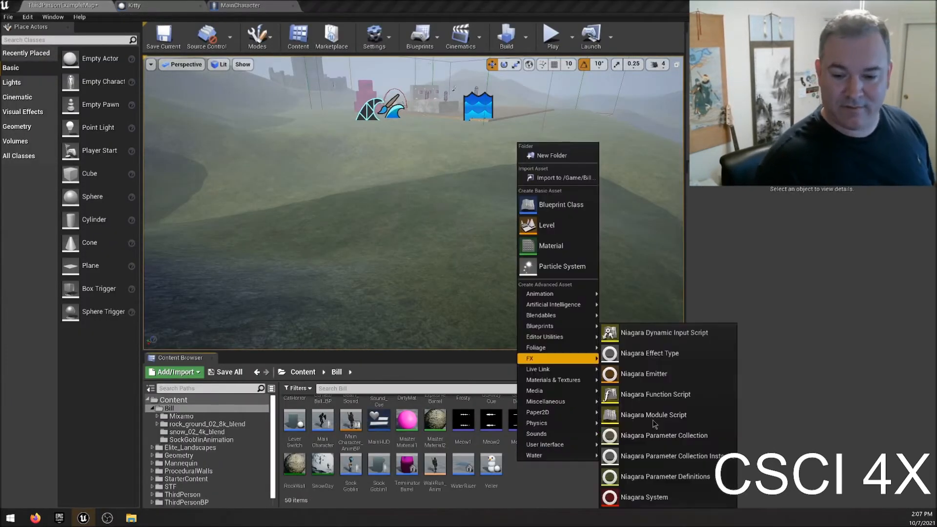
mouse_move(585, 296)
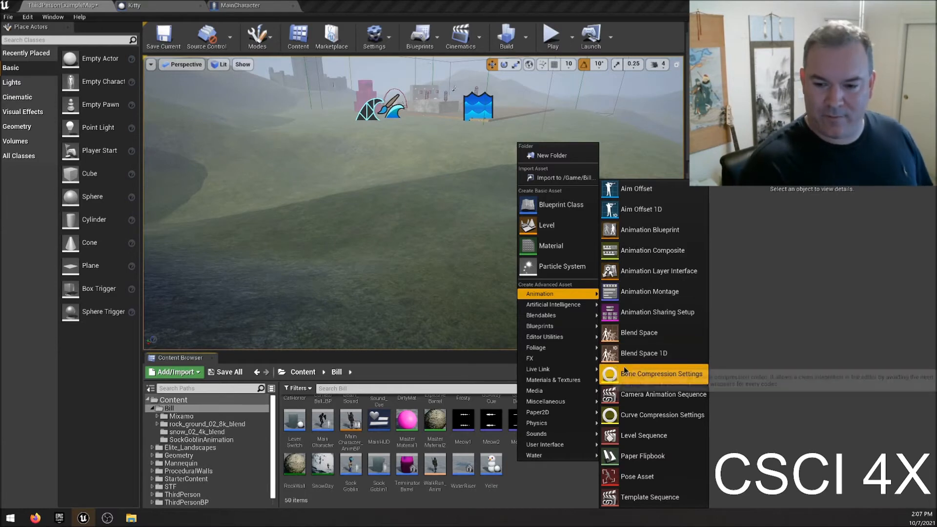
click(639, 333)
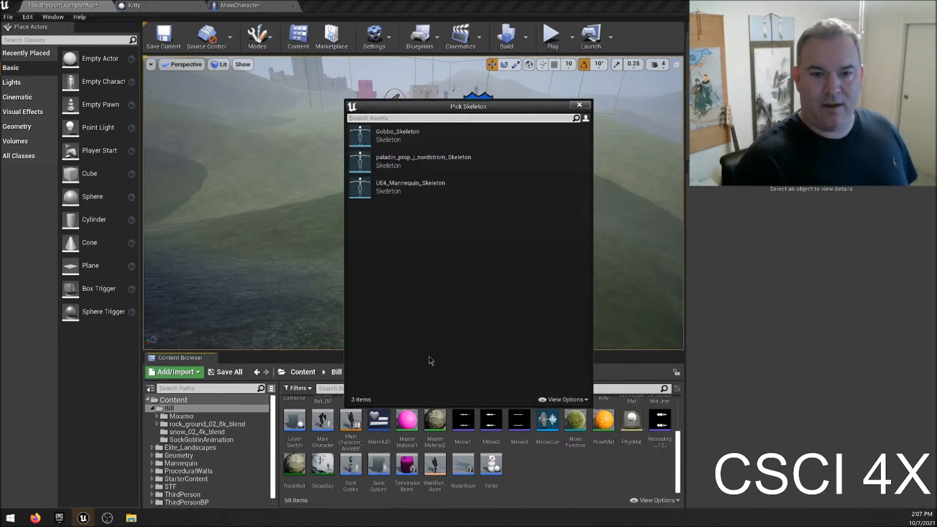
click(400, 165)
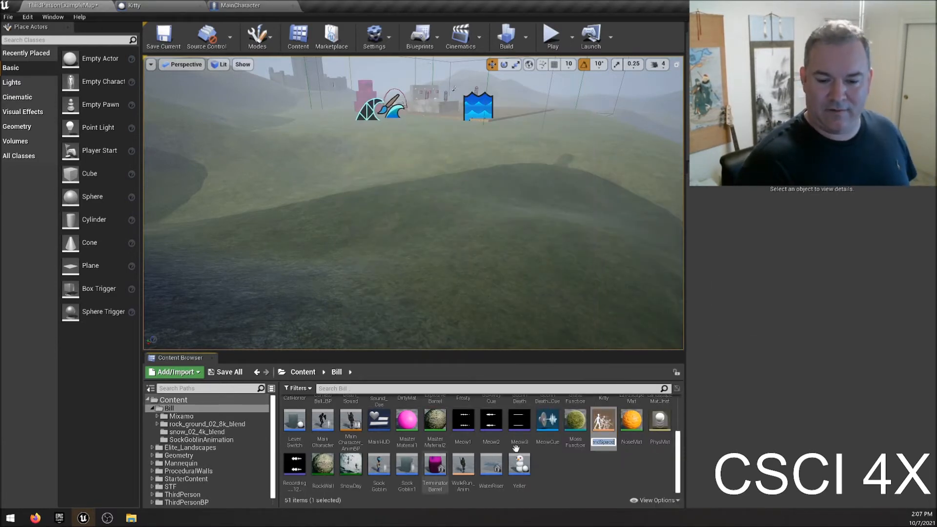
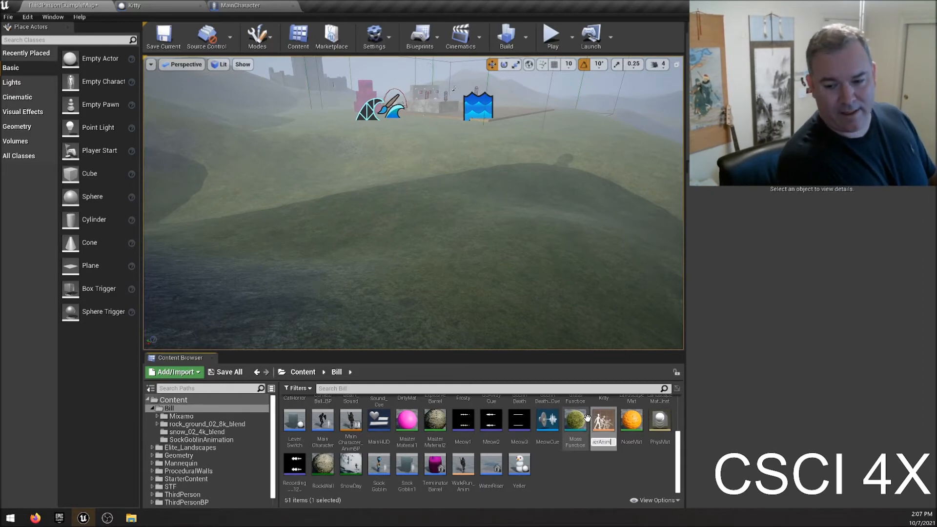
key(Return)
key(Return)
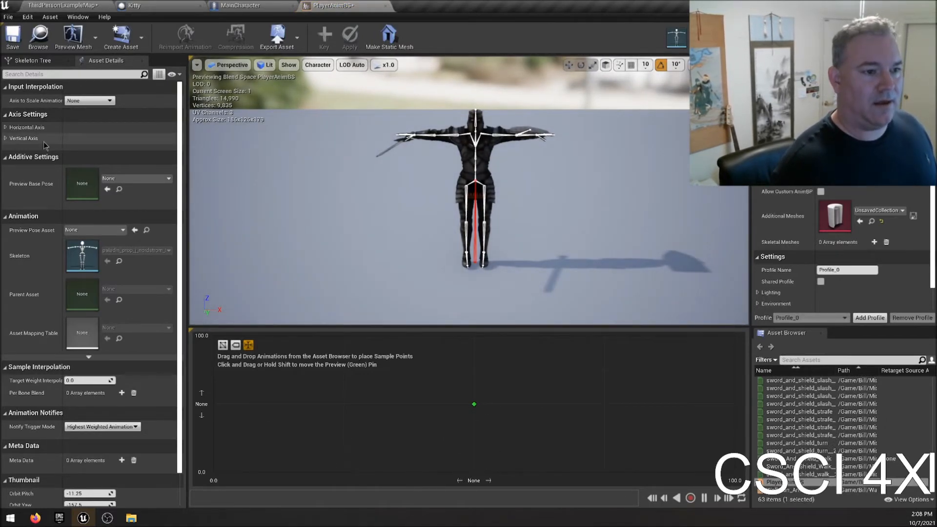
- Name the horizontal axis Direction, with a range of -180 to 180 and 8 grid divisions
click(5, 128)
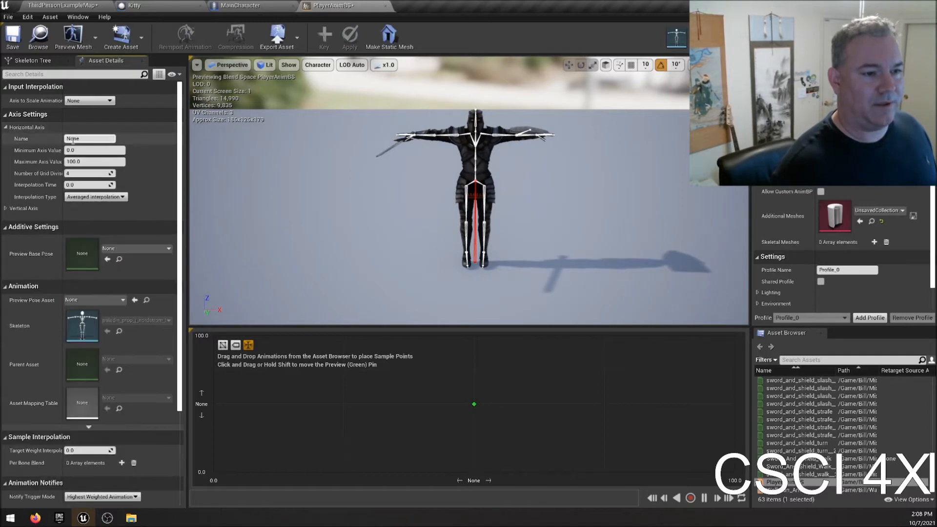
text(Direction)
key(Return)
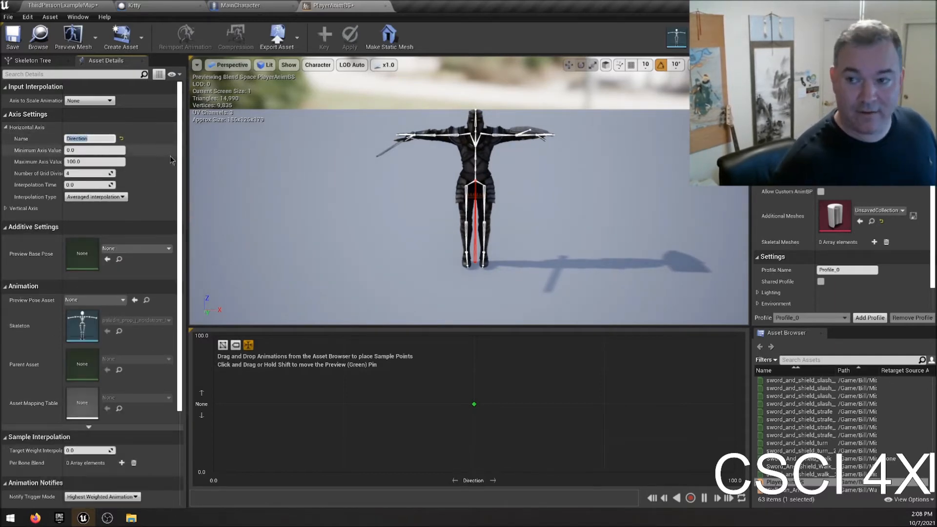
click(96, 150)
click(80, 153)
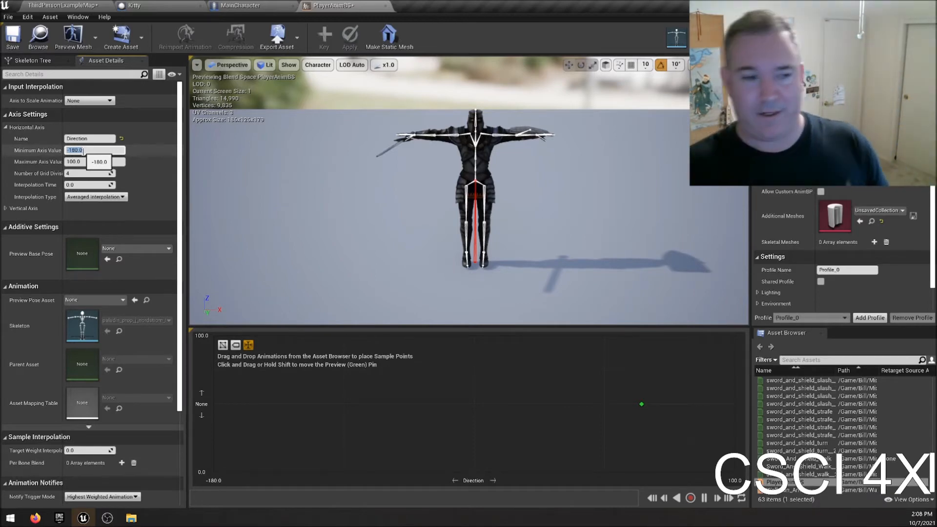
click(89, 162)
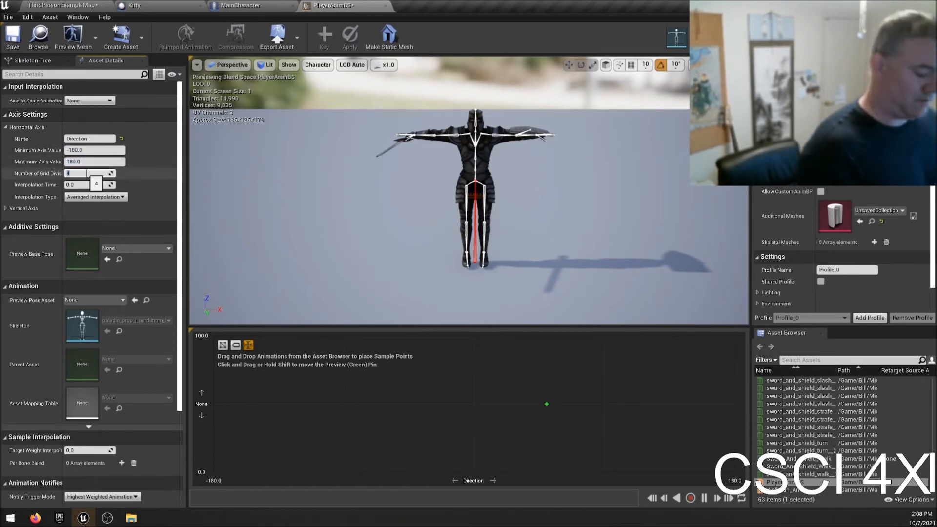
key(Return)
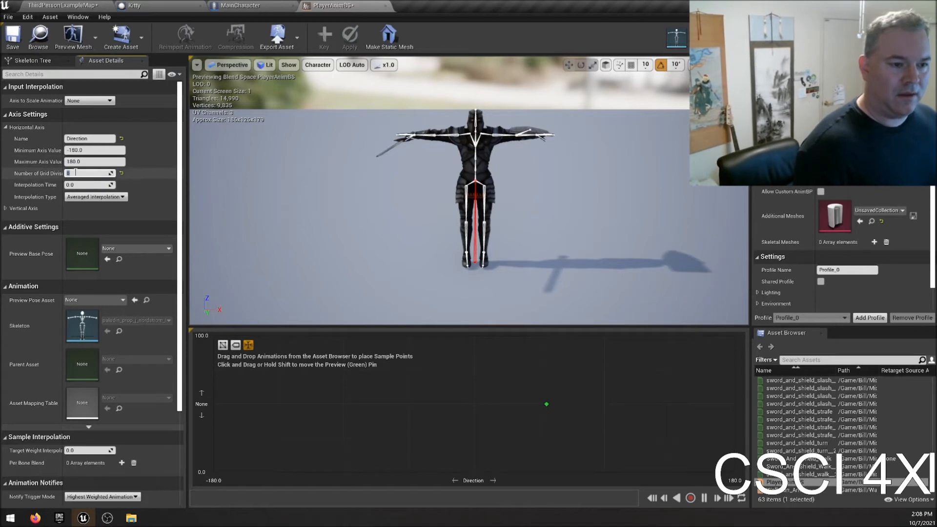
- Name the vertical axis Speed and set its maximum value to 600
click(81, 209)
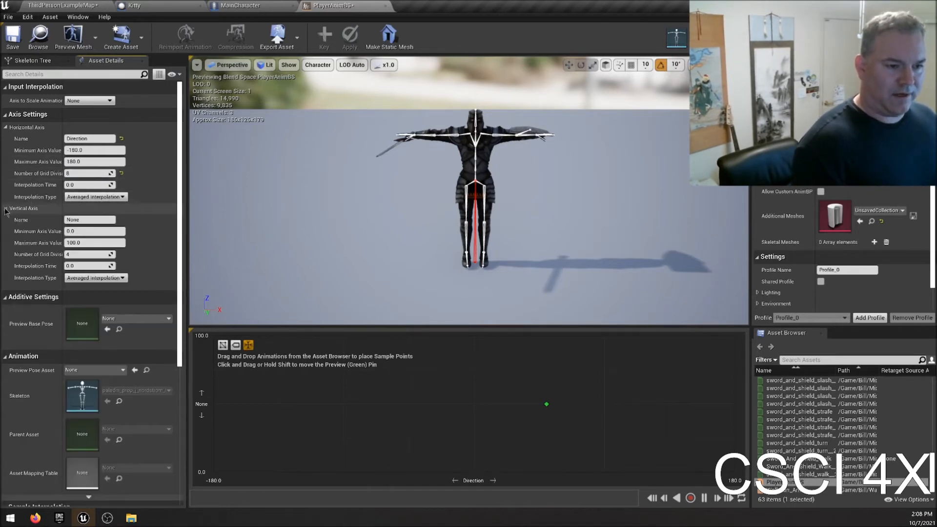
click(90, 223)
text(Speed)
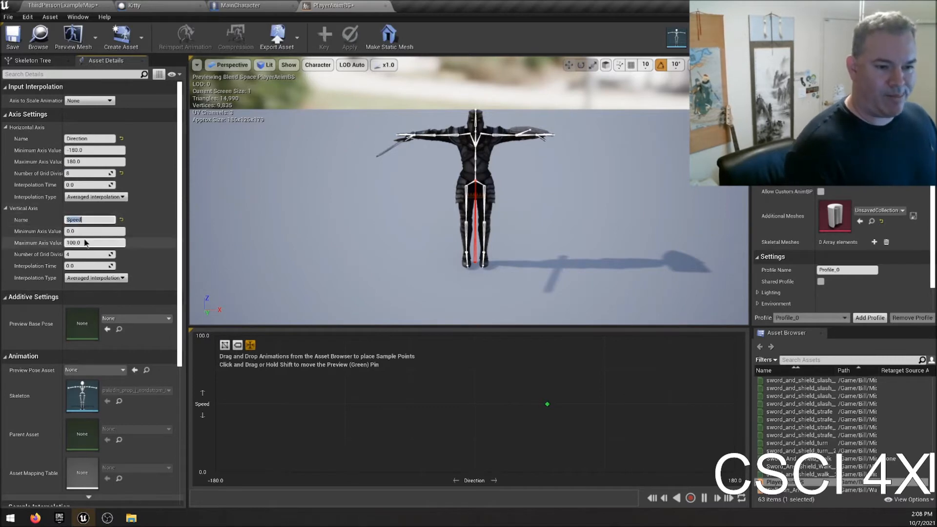
click(85, 242)
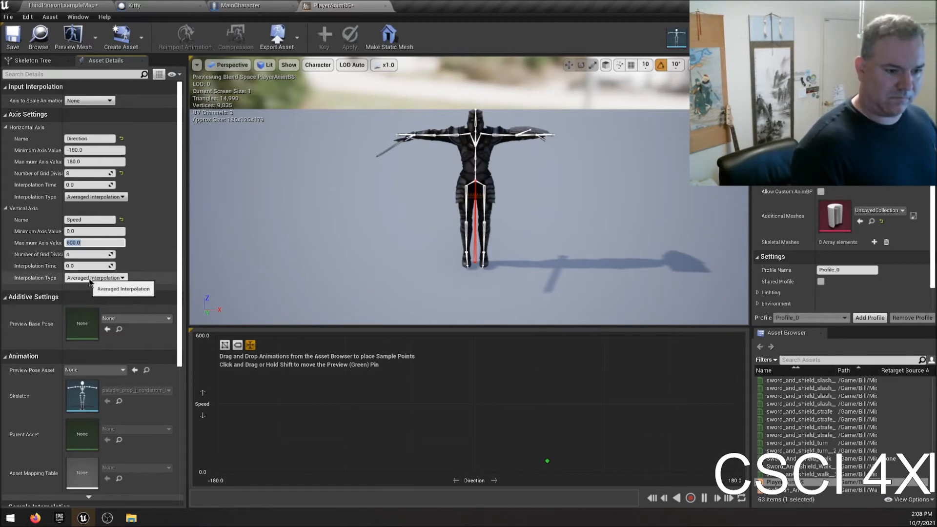
- Choose Idle as the additive preview base pose and save the Blend Space
click(136, 319)
scroll(162, 258, down, 2)
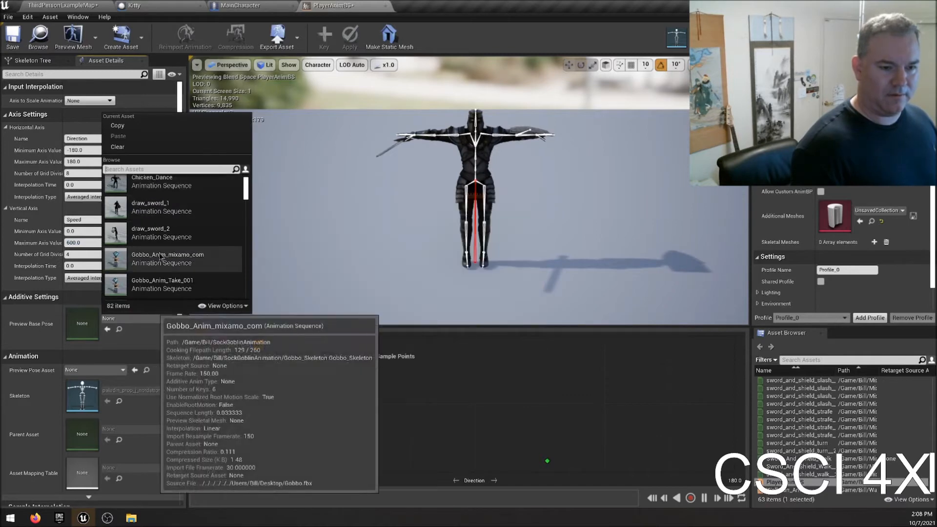
scroll(161, 258, down, 3)
click(161, 259)
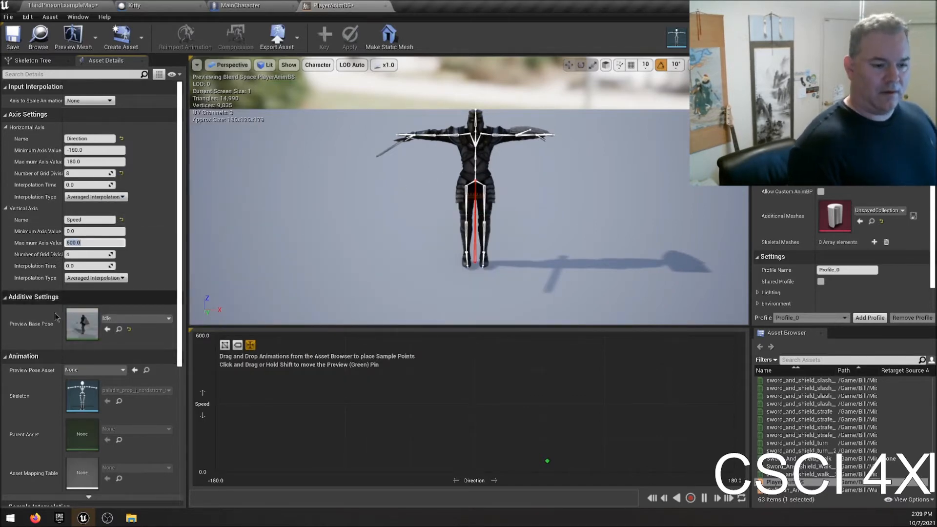
scroll(131, 374, down, 3)
scroll(131, 374, down, 1)
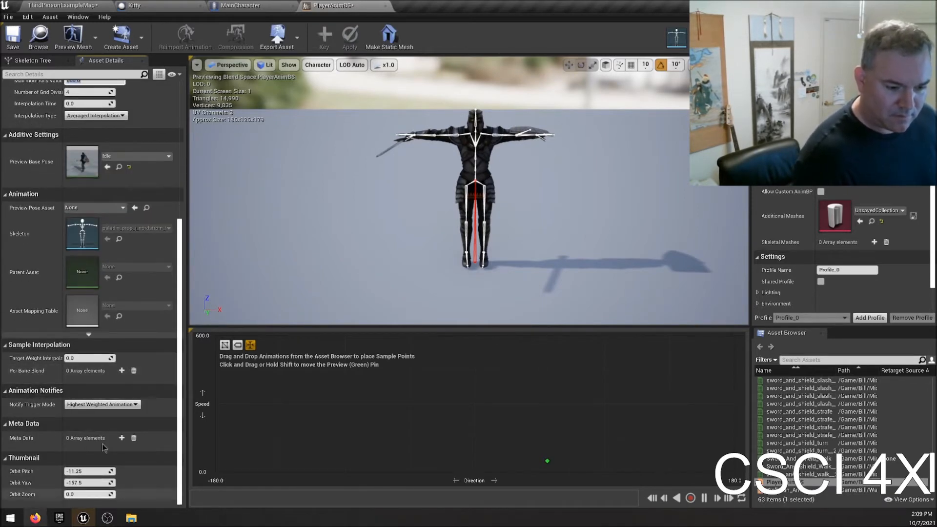
scroll(73, 293, up, 3)
click(21, 35)
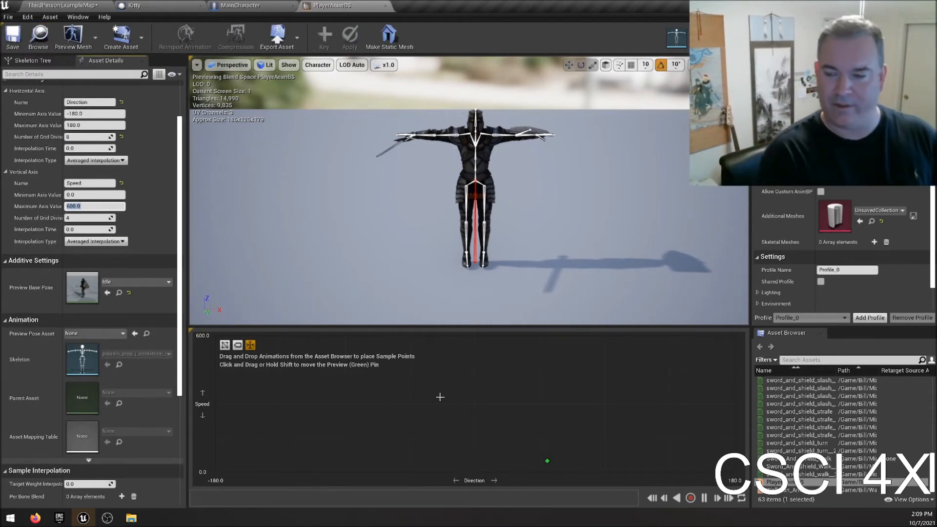
- Search the animation assets for "walk" and preview the Sword_And_Shield_Walk variants and the WalkRun_Anim blend space
scroll(812, 400, up, 5)
mouse_move(812, 399)
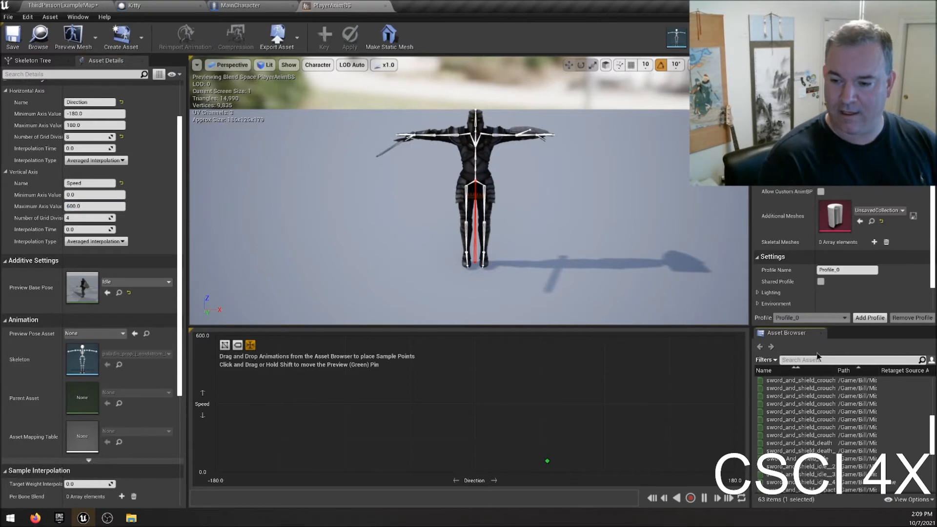
key(BackSpace)
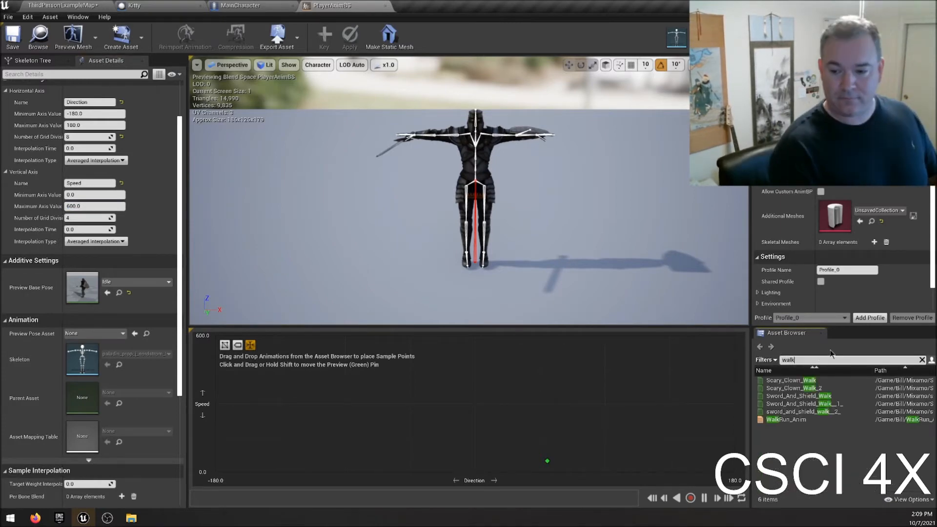
click(805, 397)
double_click(805, 396)
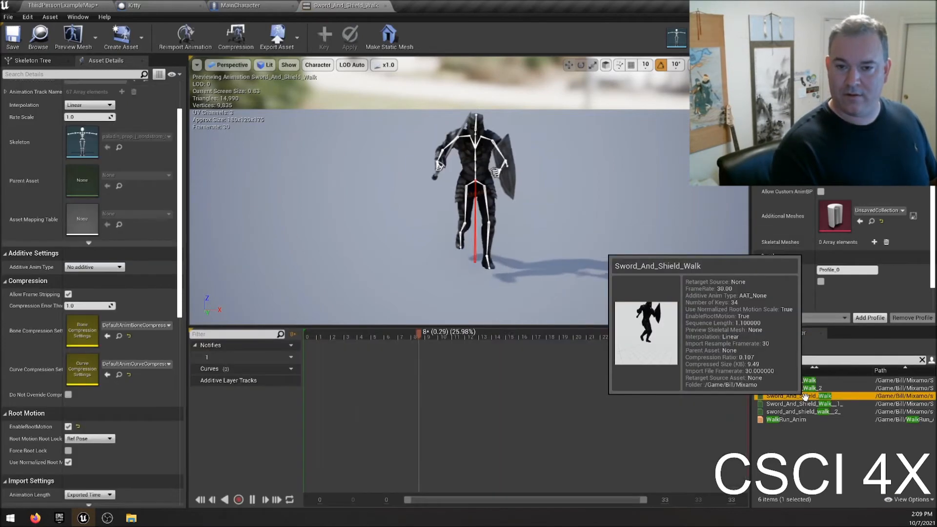
double_click(822, 404)
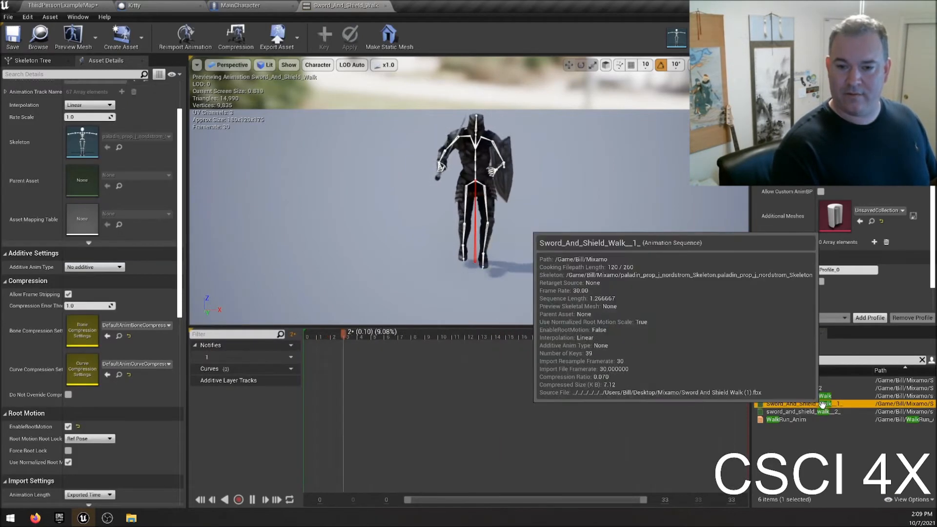
double_click(818, 412)
double_click(823, 396)
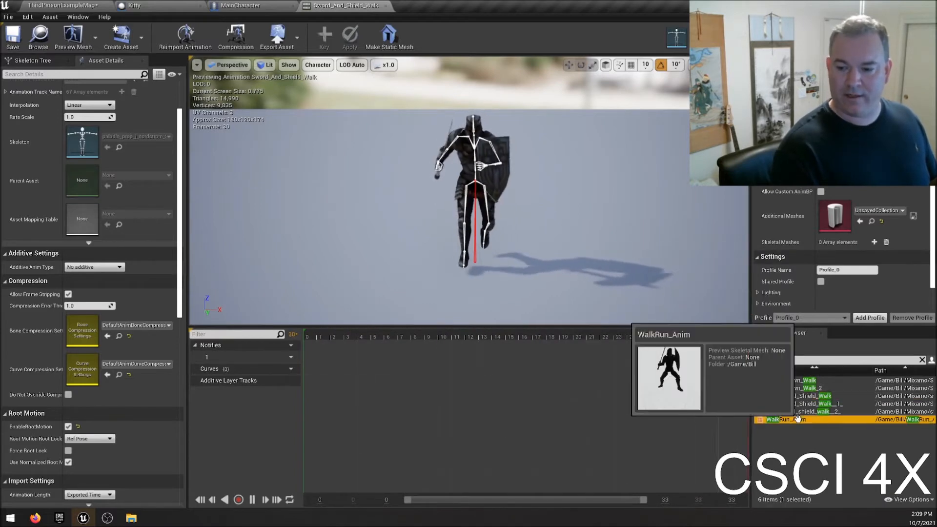
double_click(785, 419)
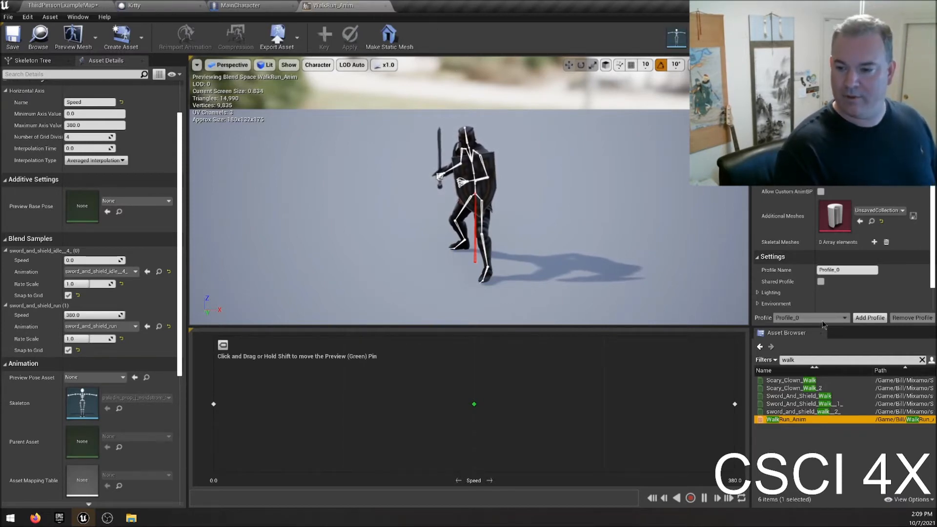
- Return to PlayerAnimBS and place Sword_And_Shield_Walk as a sample at Direction 0, Speed 150
click(761, 346)
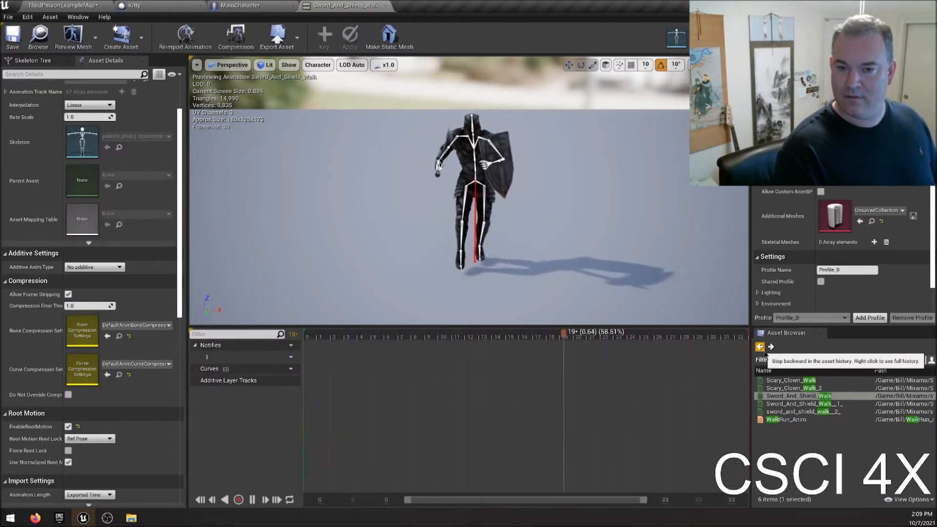
click(760, 347)
click(760, 347)
click(760, 347)
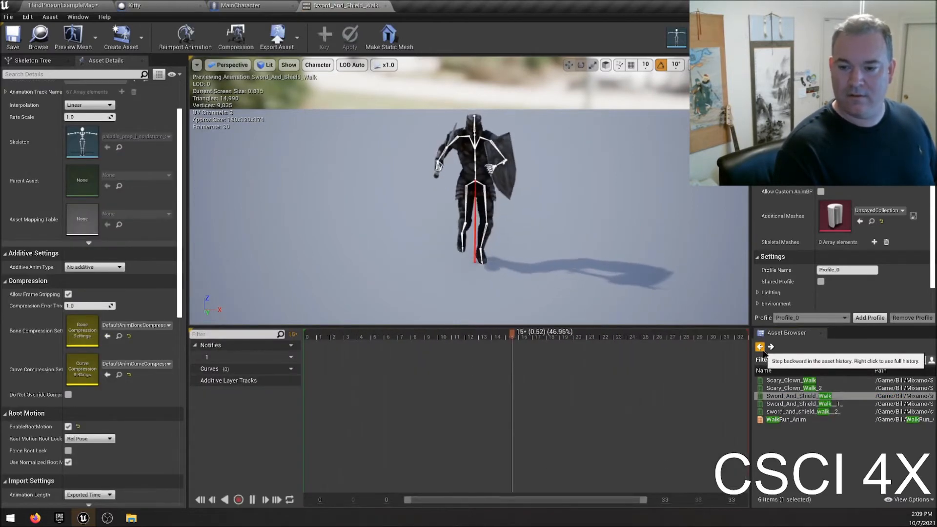
click(760, 347)
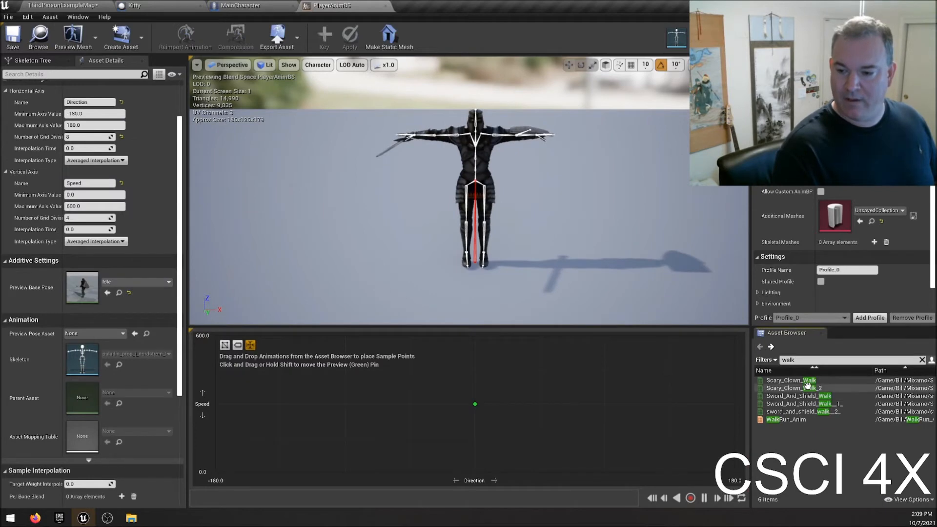
drag(801, 396, 477, 437)
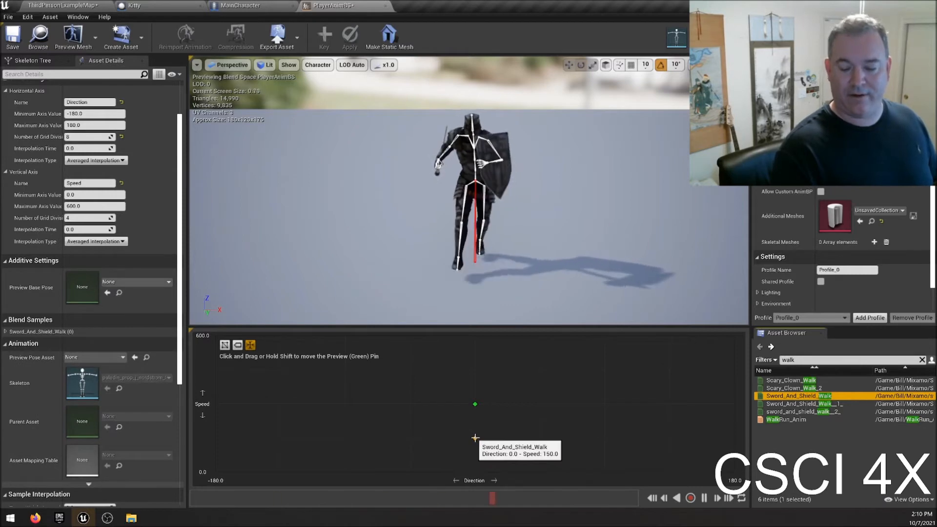
- Search the animations for "idle", preview Idle, and place it in PlayerAnimBS as a sample at Direction 0, Speed 0
click(802, 360)
text(idl)
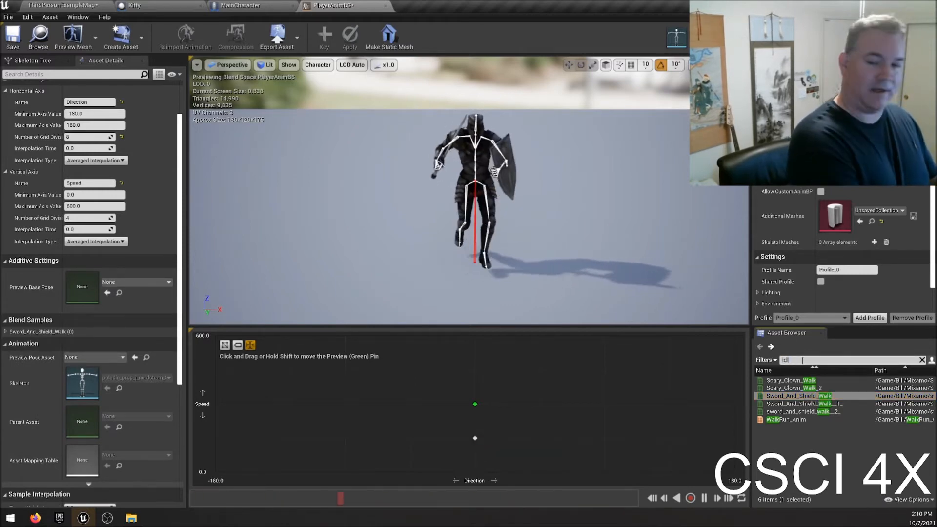
text(e)
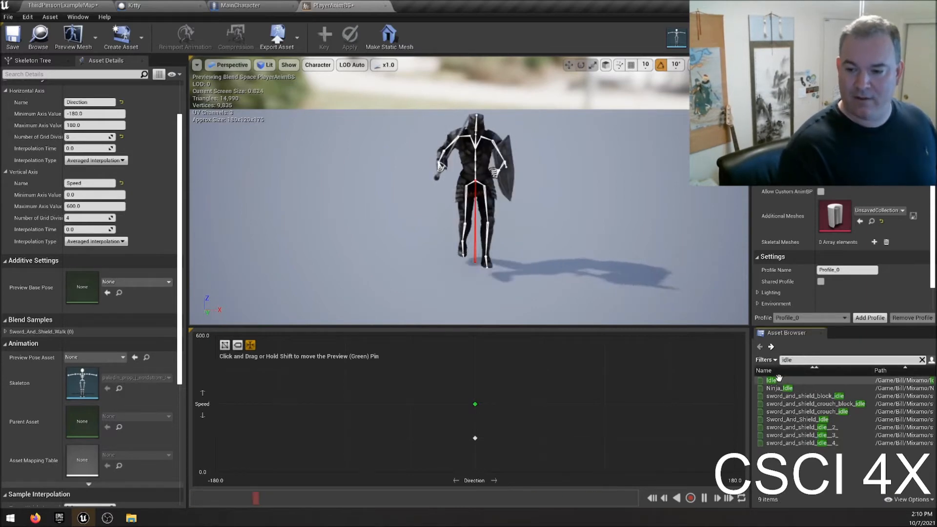
click(806, 380)
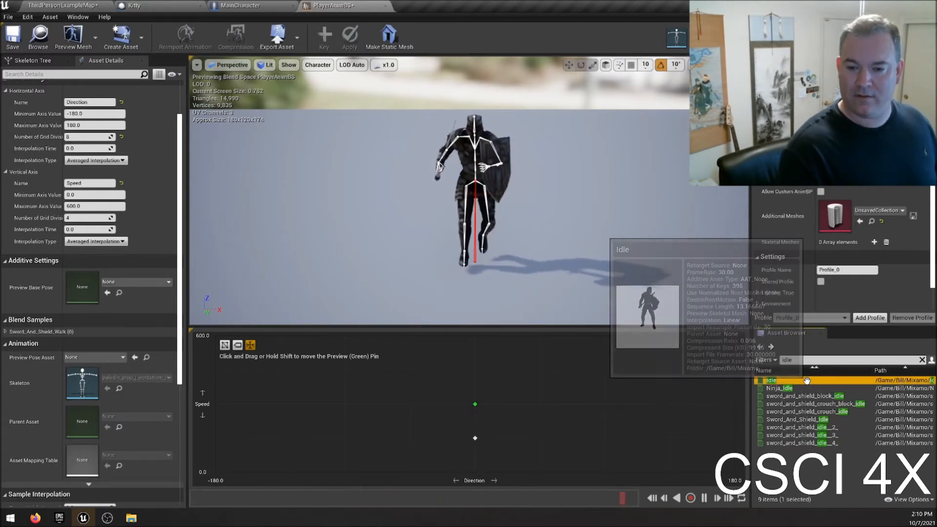
double_click(807, 380)
right_drag(468, 190, 542, 232)
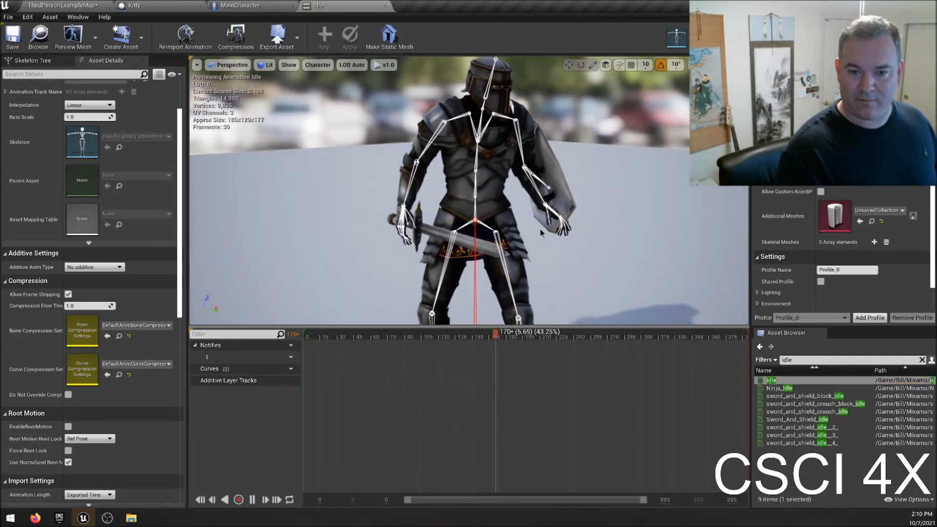
click(760, 346)
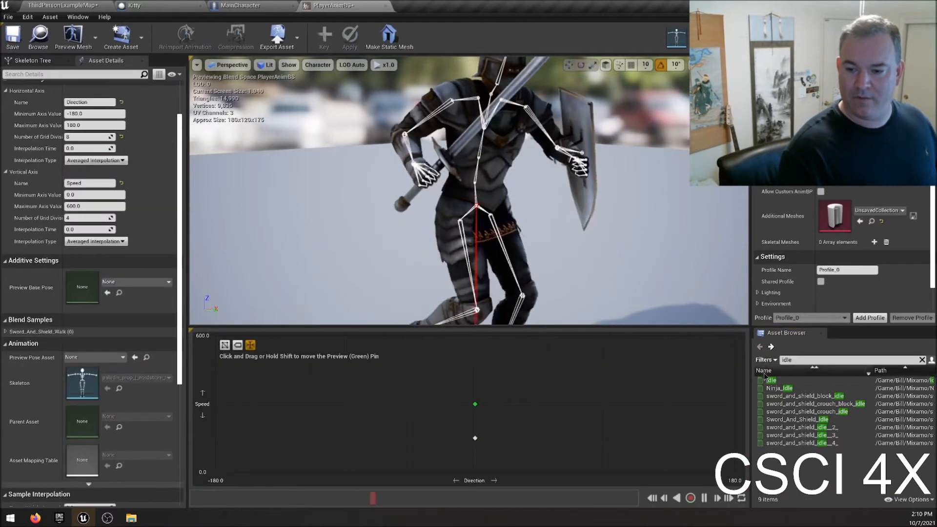
drag(770, 380, 469, 476)
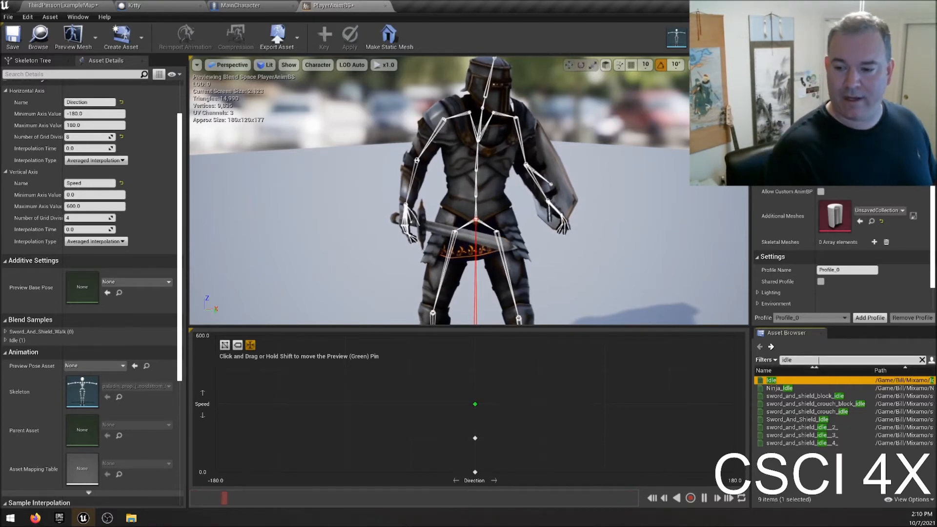
- Search the animations for "run", preview both sword_and_shield_run variants, and place sword_and_shield_run in PlayerAnimBS as a sample at Direction 0, Speed 600
click(787, 360)
text(run)
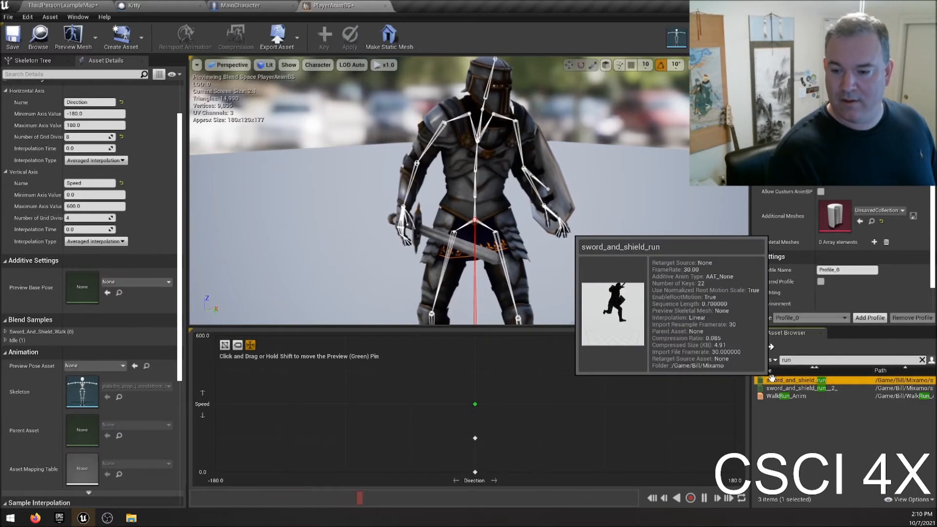
click(791, 381)
click(780, 387)
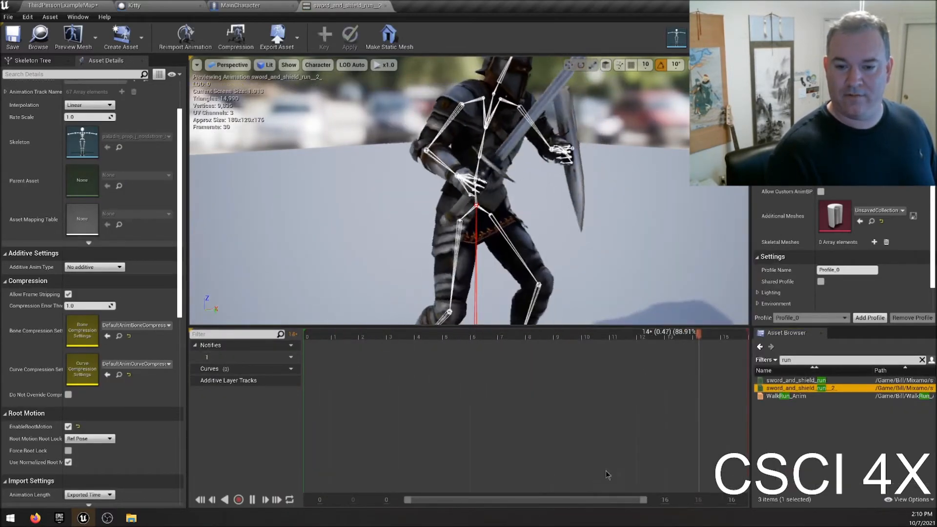
click(780, 380)
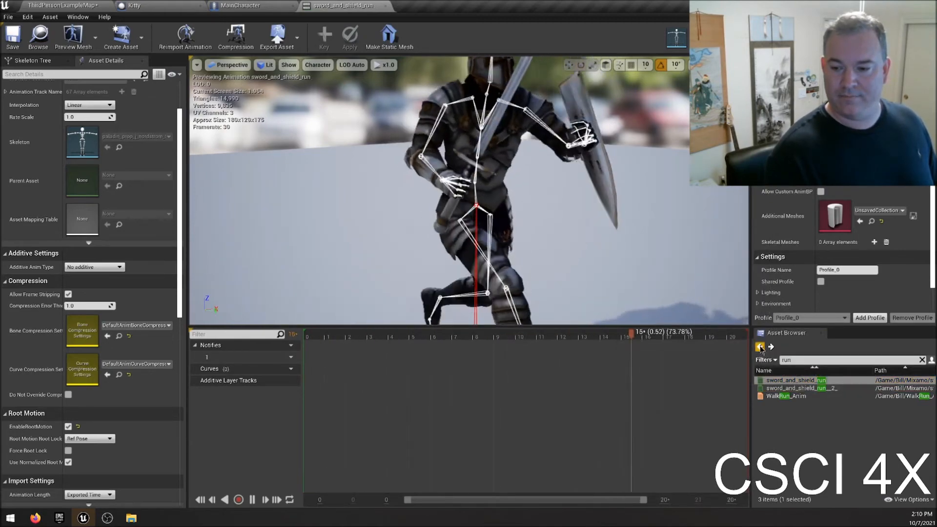
click(760, 346)
drag(791, 380, 499, 349)
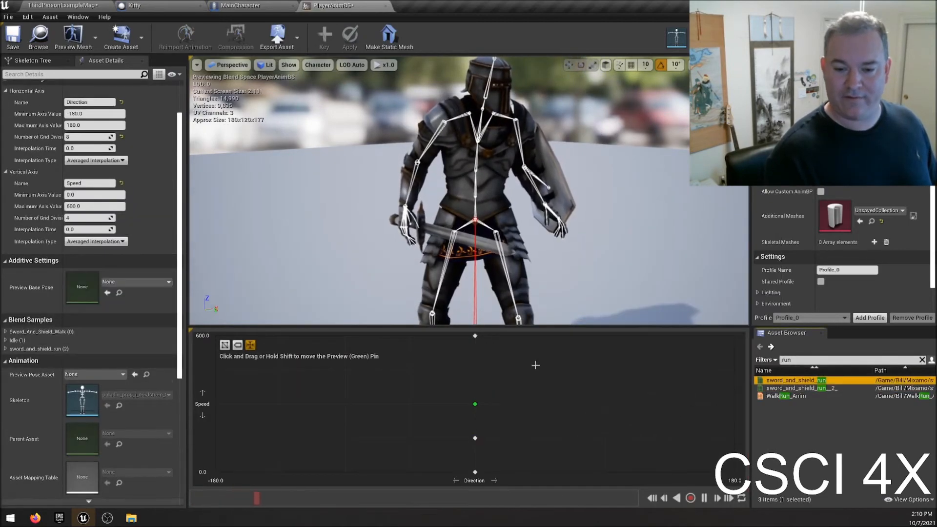
- Preview the blend at the walk sample and near the idle sample, and save PlayerAnimBS
drag(475, 404, 474, 438)
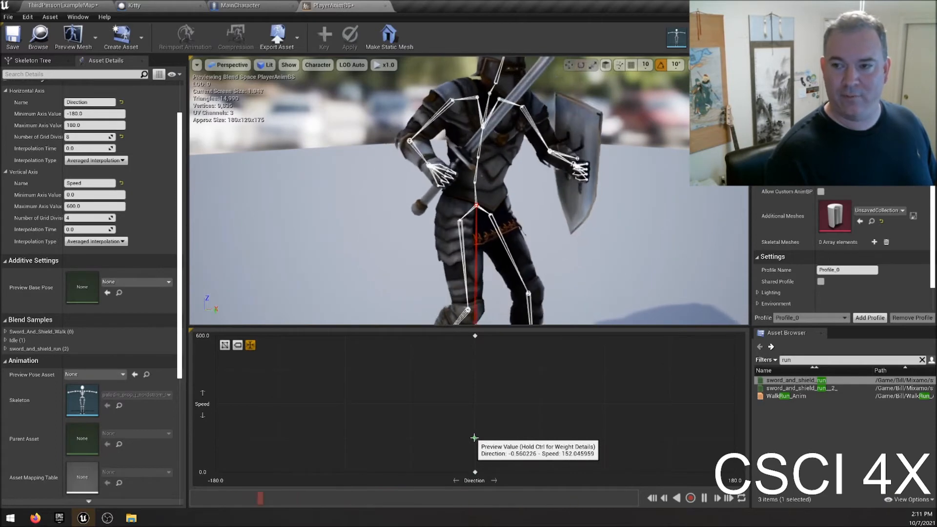
drag(474, 438, 484, 467)
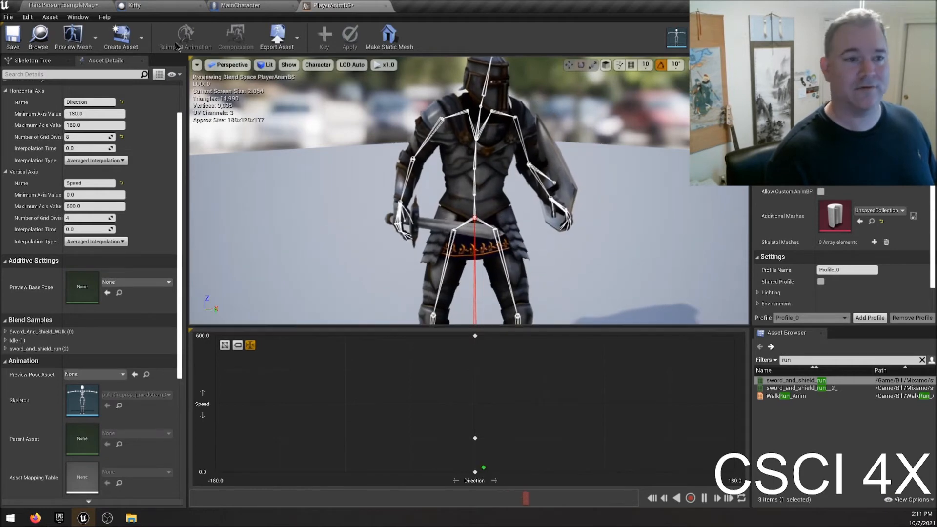
click(12, 36)
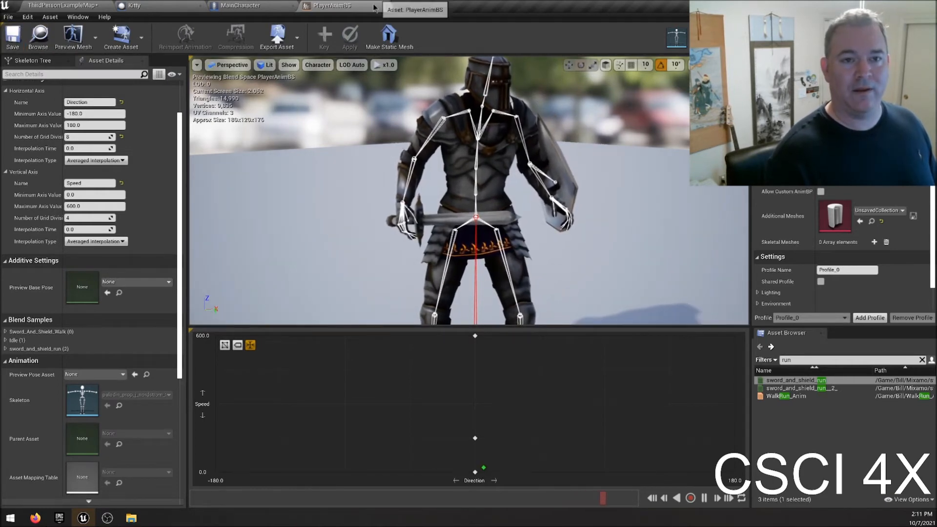
- In the MainCharacter blueprint, set the mesh's animation asset to play to PlayerAnimBS, and compile and save the blueprint
click(66, 7)
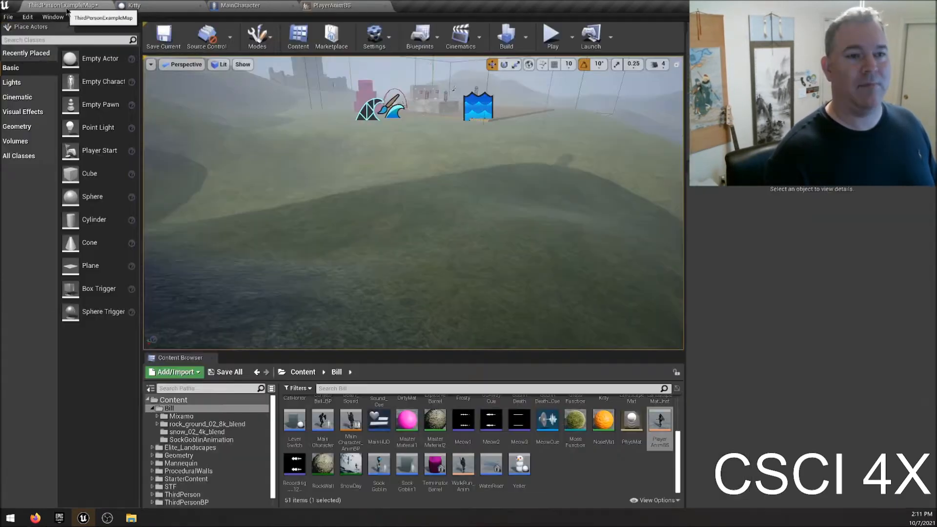
click(262, 7)
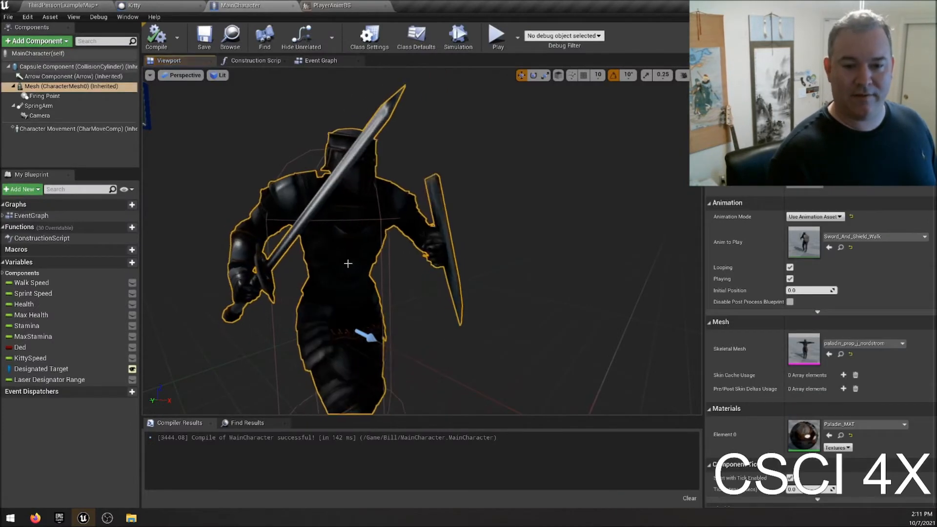
click(815, 216)
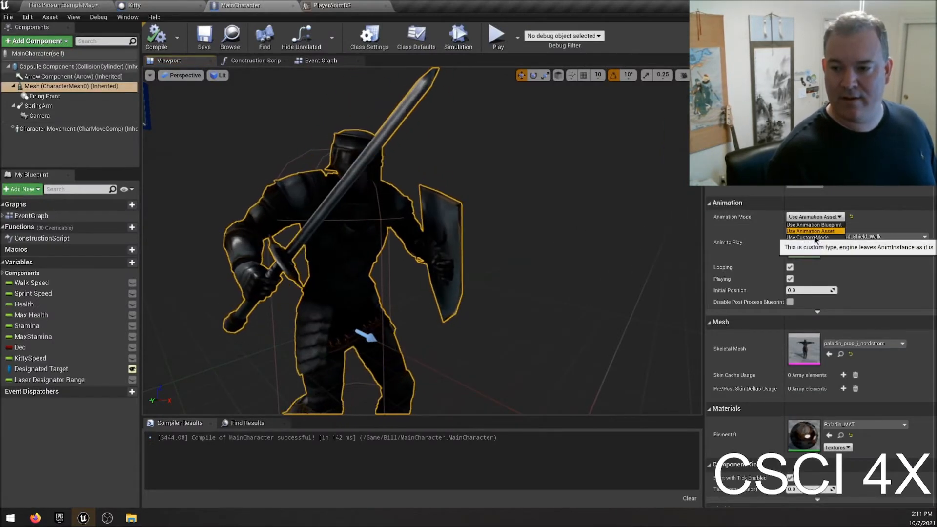
click(814, 230)
click(860, 236)
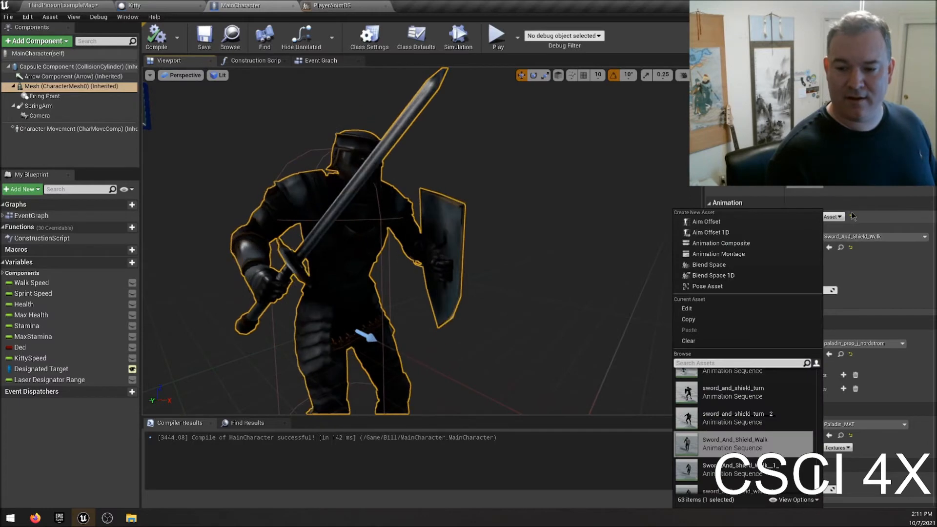
text(bs)
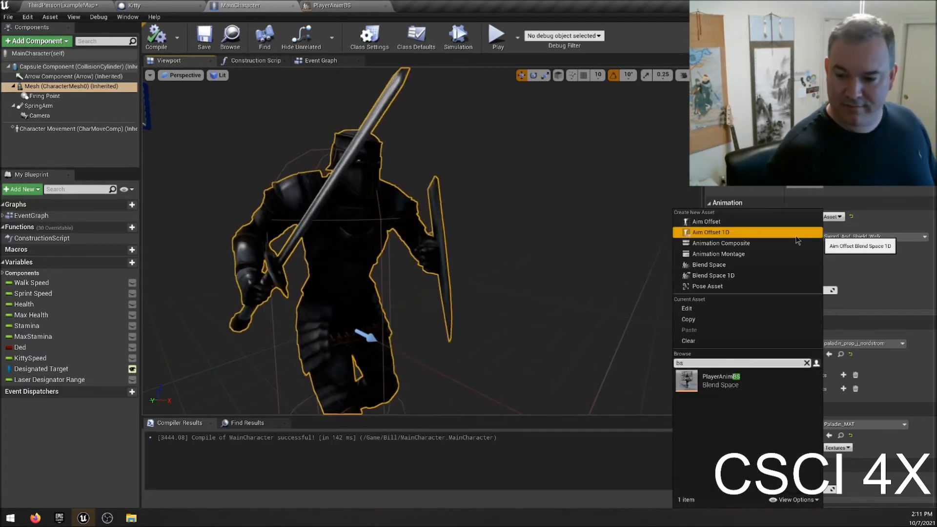
click(721, 380)
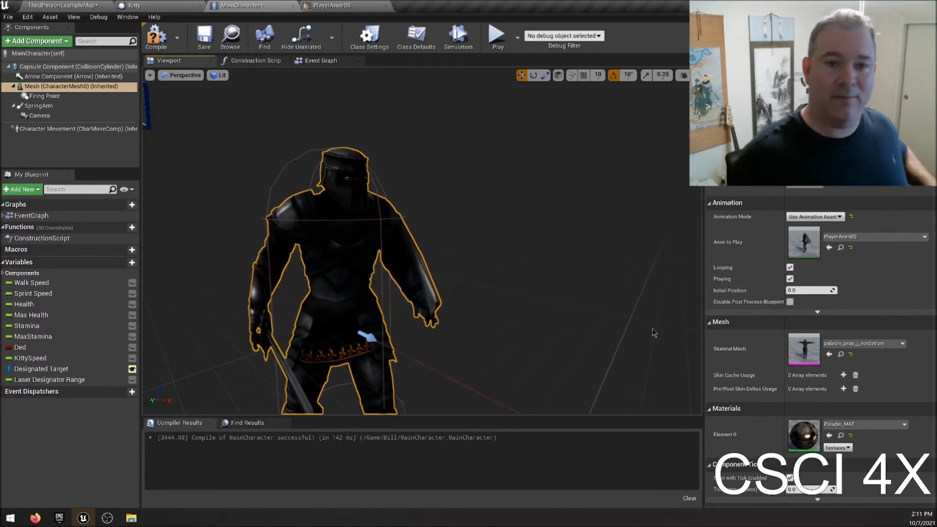
click(161, 37)
click(213, 40)
- Play-test ThirdPersonExampleMap, moving the knight forward across the terrain to check its animation, and end the play session
click(76, 6)
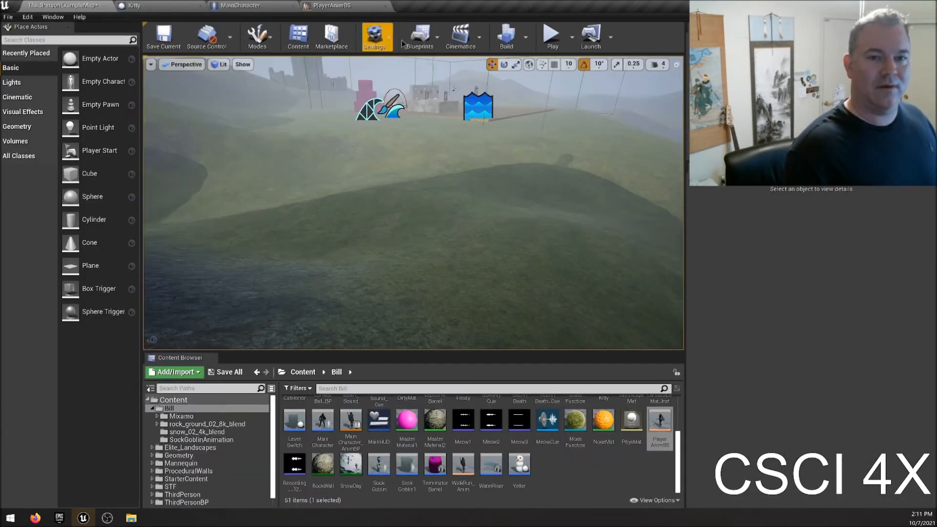
click(550, 43)
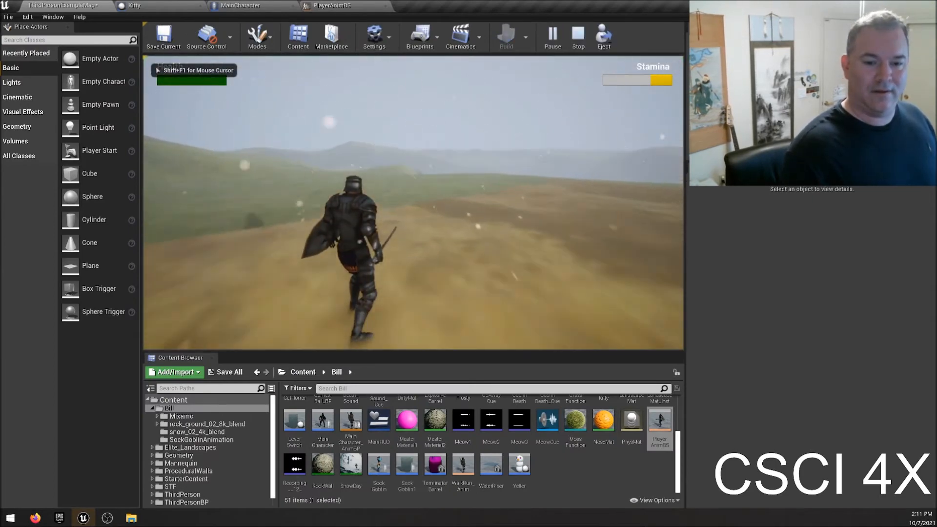
key(w)
key(w)
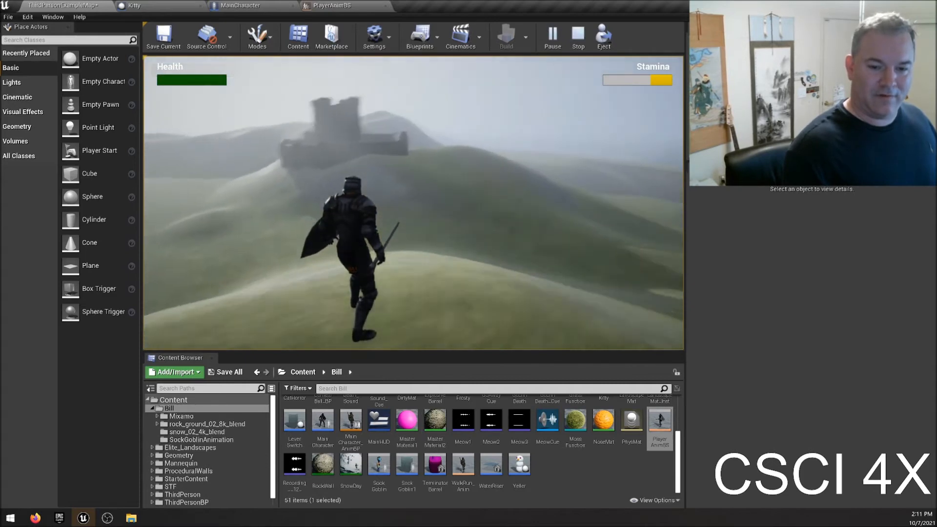
key(w)
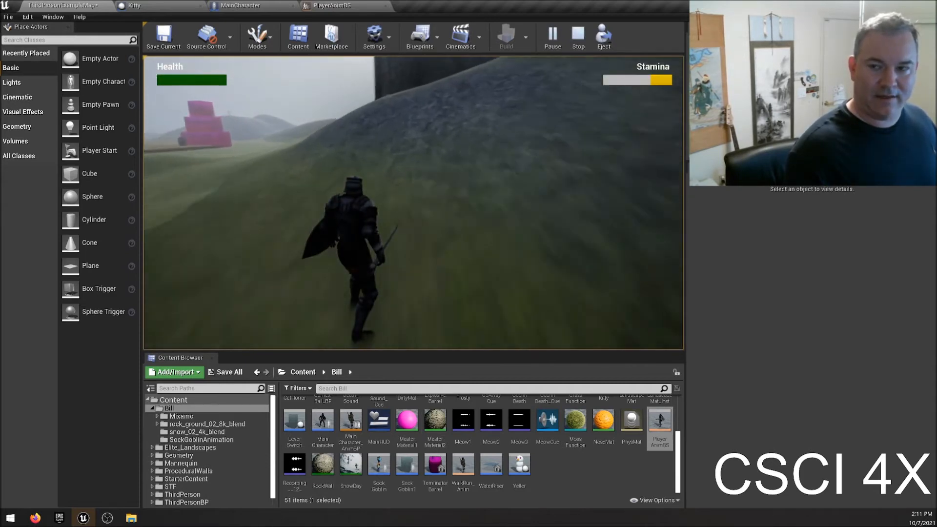
key(w)
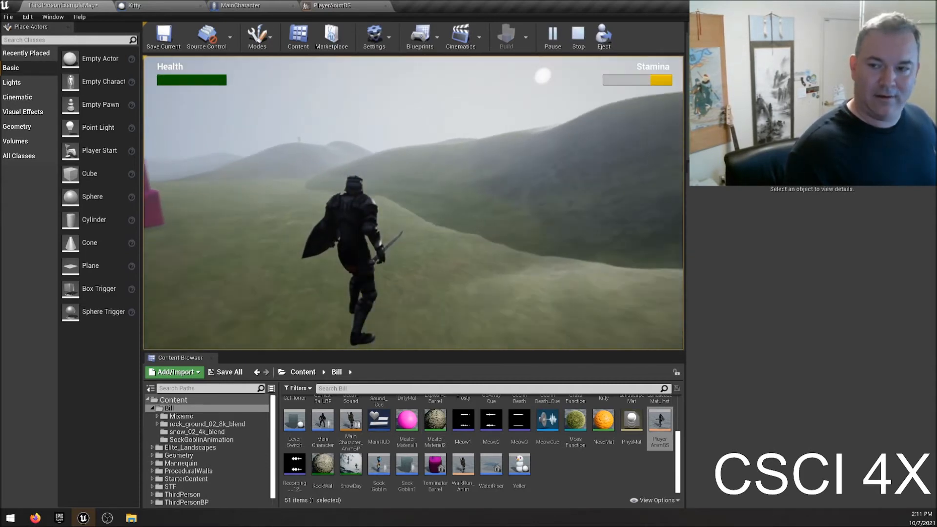
key(Escape)
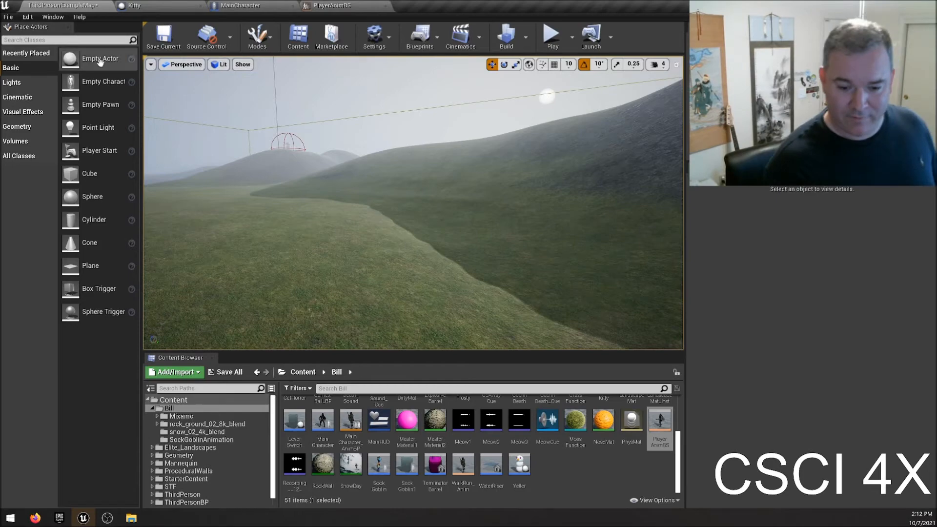
- In PlayerAnimBS, set the Speed axis maximum to 1200 and move the walk sample to Direction 0, Speed 600
double_click(657, 426)
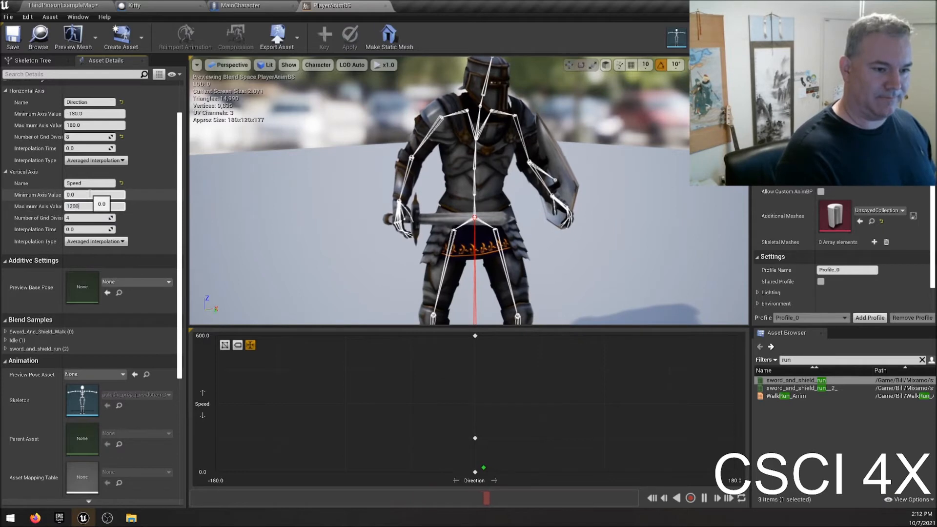
drag(473, 442, 477, 405)
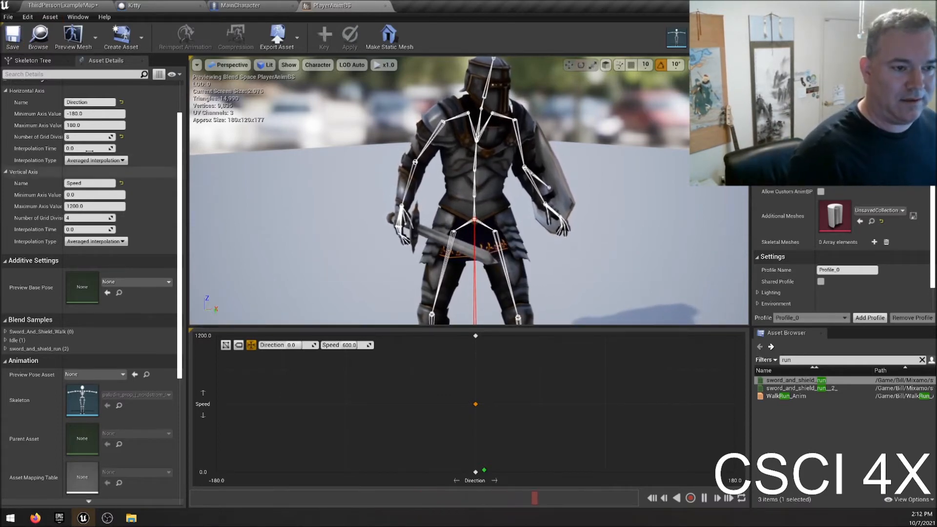
- Shift the editor window into view and look through the PlayerAnimBS asset details, from axis settings to thumbnail settings
drag(459, 21, 414, 160)
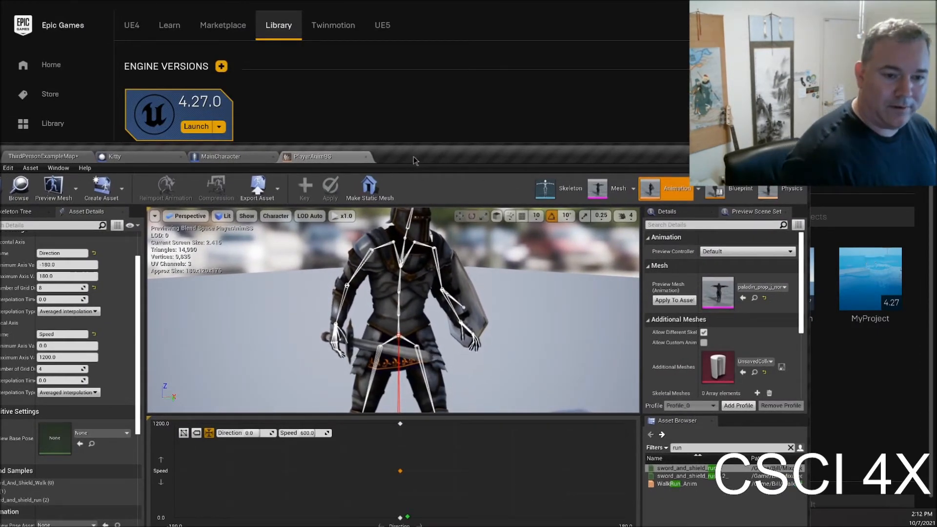
drag(413, 161, 470, 72)
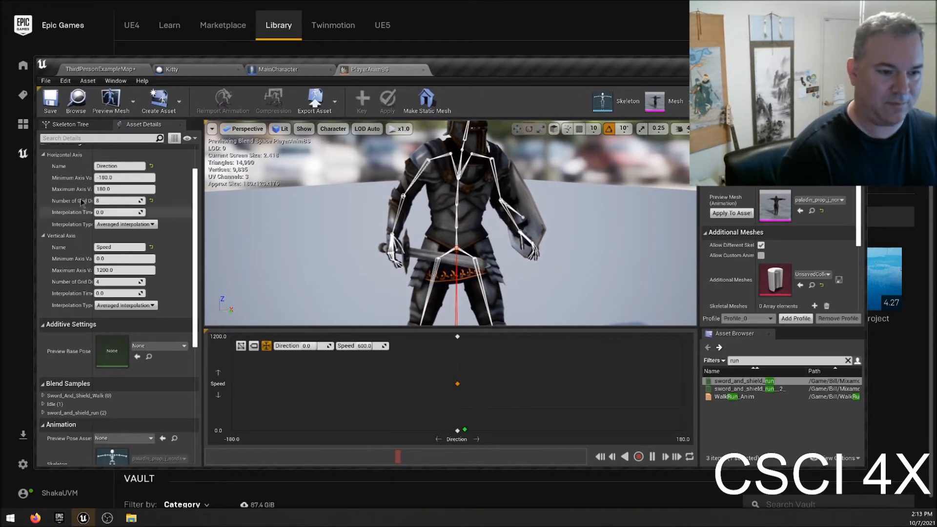
scroll(137, 412, down, 3)
scroll(137, 412, down, 6)
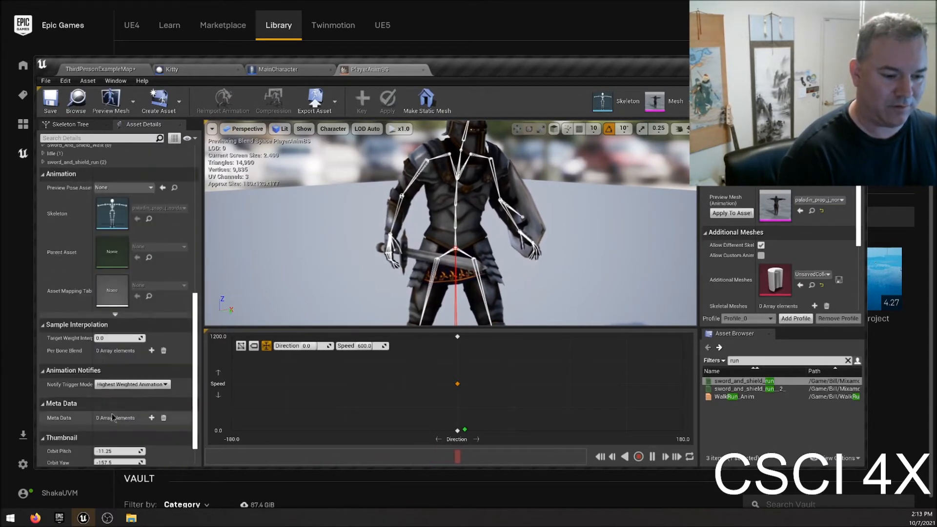
scroll(111, 332, up, 5)
scroll(110, 331, up, 5)
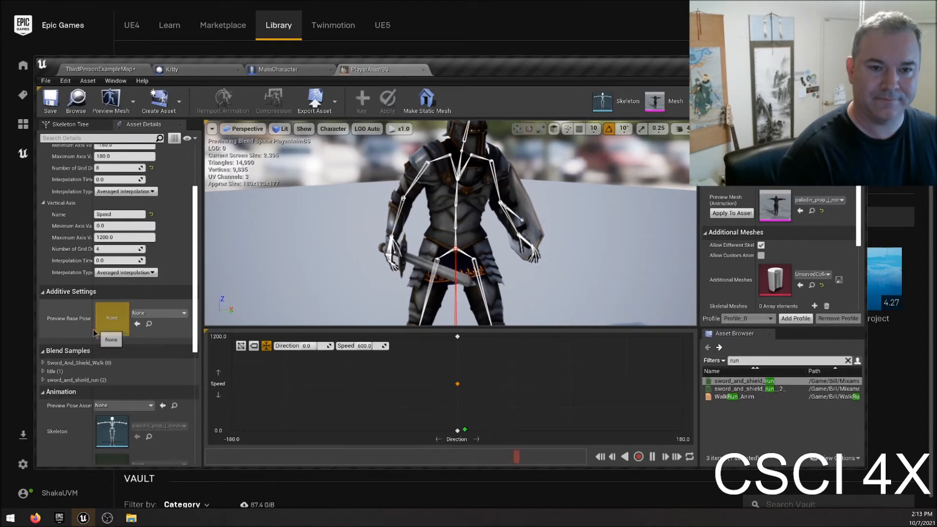
- Open MainCharacter_AnimBP and examine how its Event Graph sets the Speed variable from the pawn owner's velocity
drag(540, 74, 486, 114)
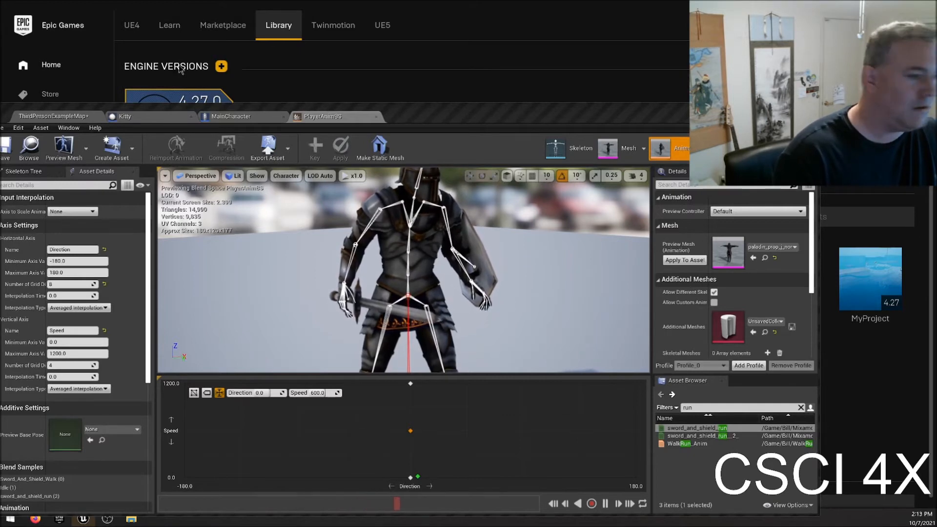
drag(588, 113, 543, 130)
click(680, 165)
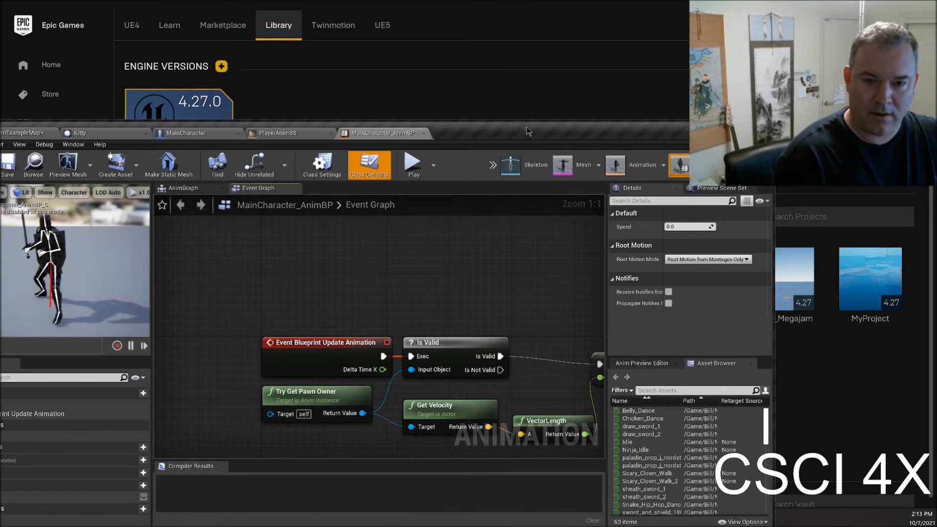
right_drag(524, 238, 438, 203)
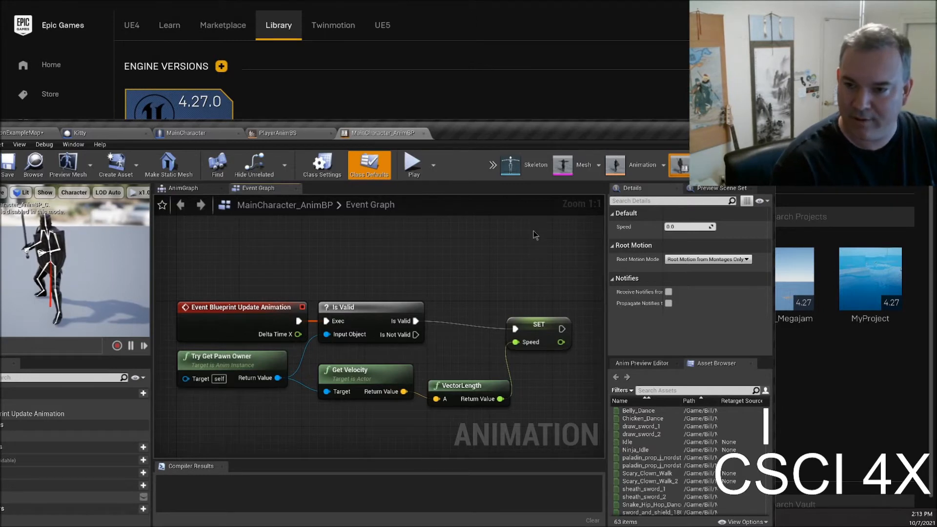
drag(486, 132, 595, 114)
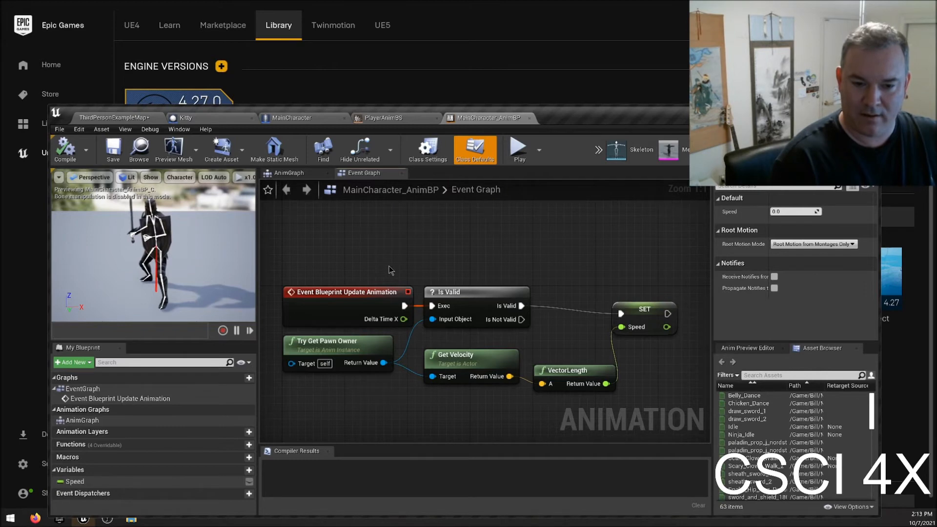
right_drag(592, 235, 567, 224)
drag(630, 115, 559, 122)
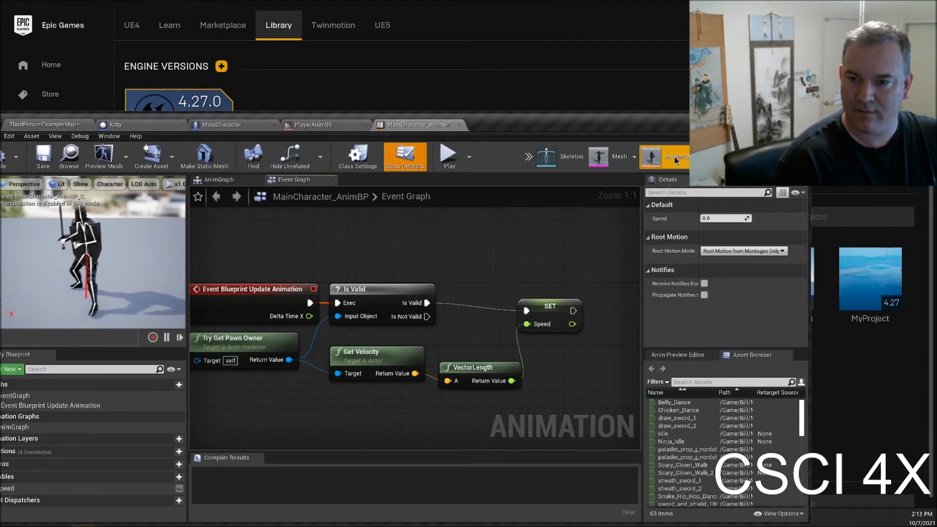
- Return to PlayerAnimBS, check the list of available animation assets, and look through its preview mesh and profile settings
click(670, 163)
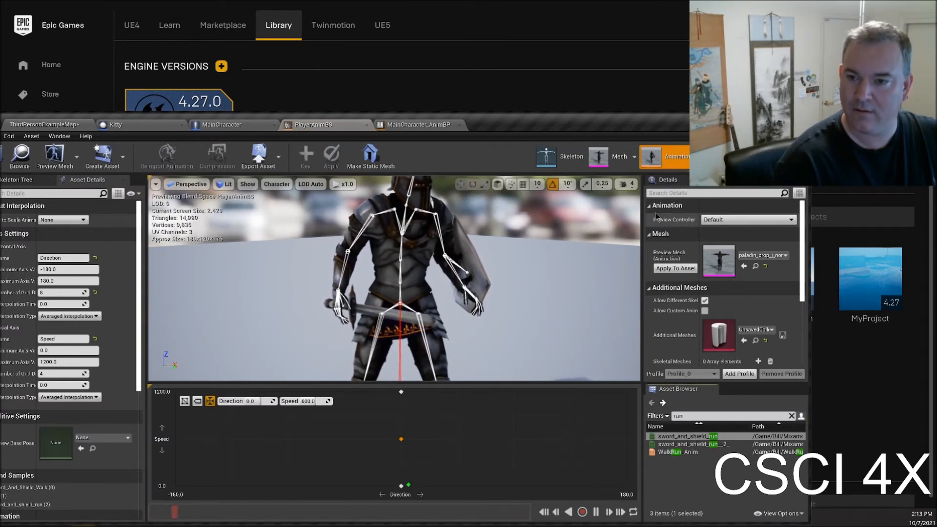
click(700, 157)
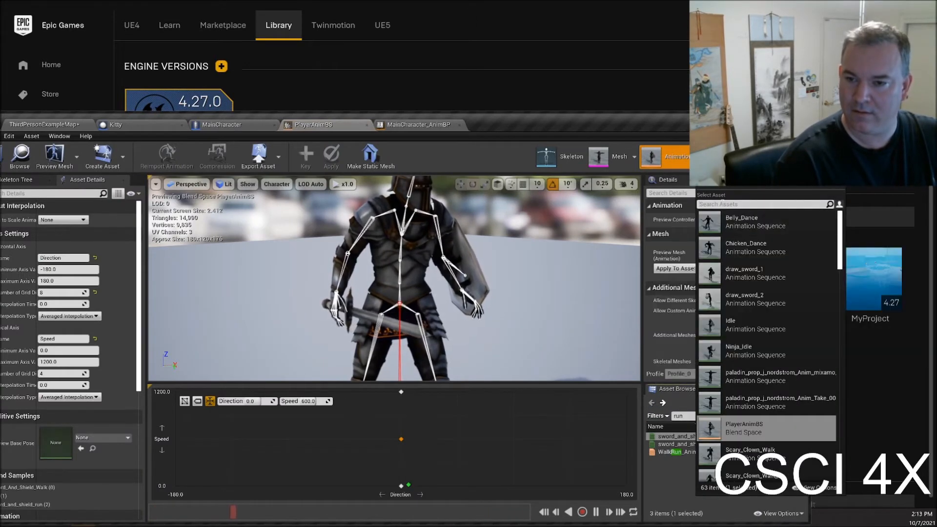
click(687, 240)
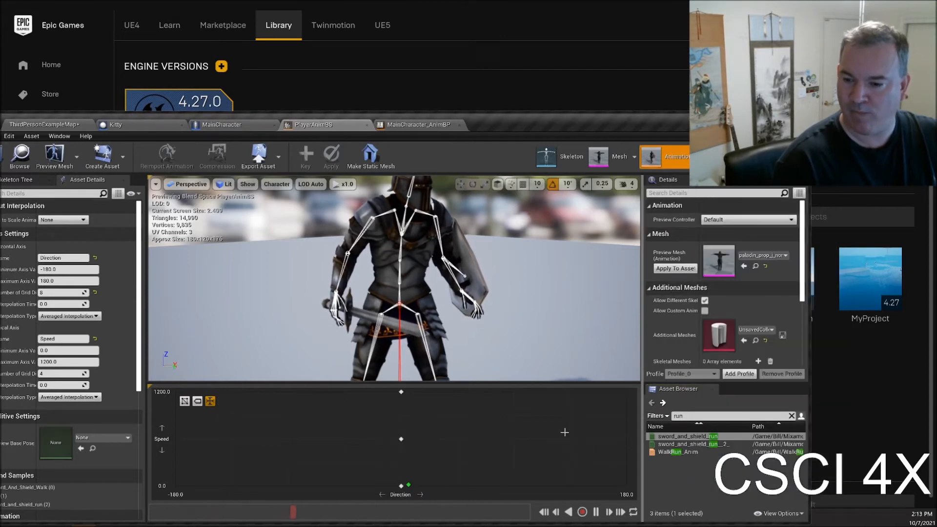
scroll(718, 268, down, 3)
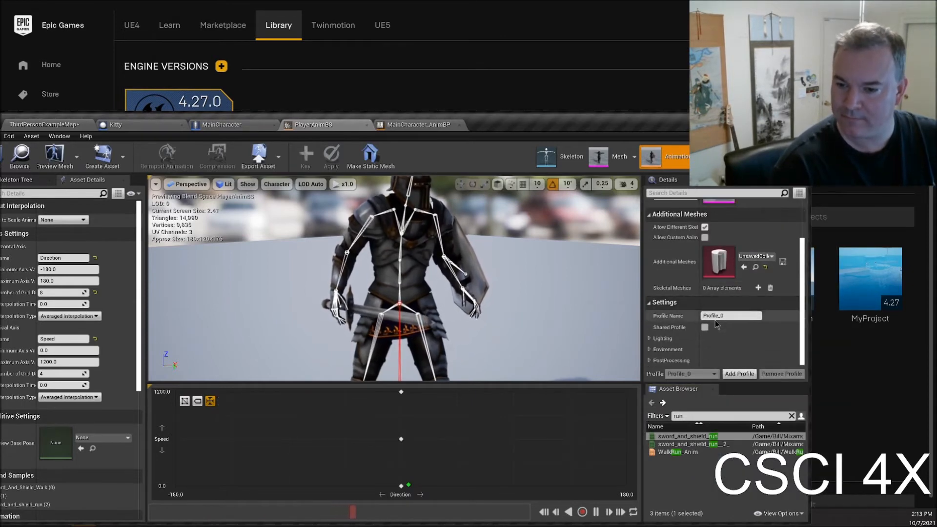
scroll(738, 330, up, 3)
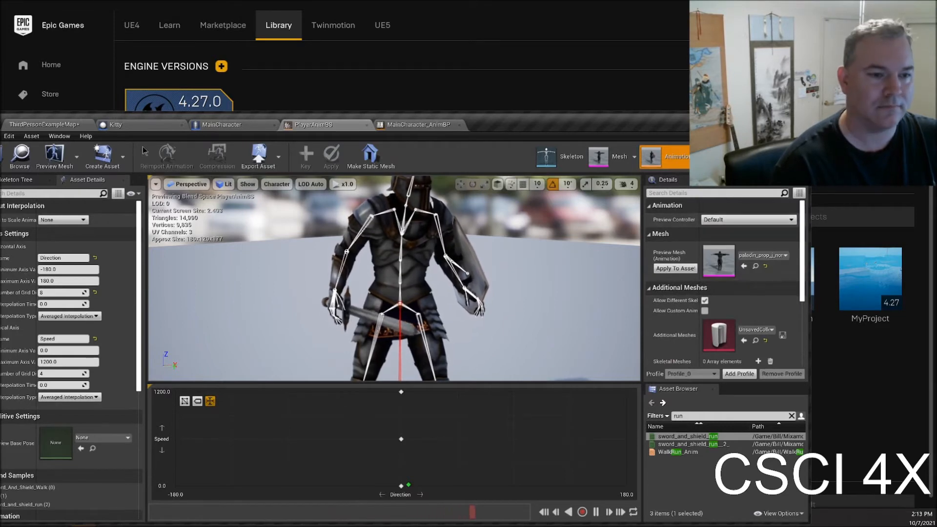
- Return to the ThirdPersonExampleMap level editor and maximize its window with the Bill folder's assets in view
click(412, 126)
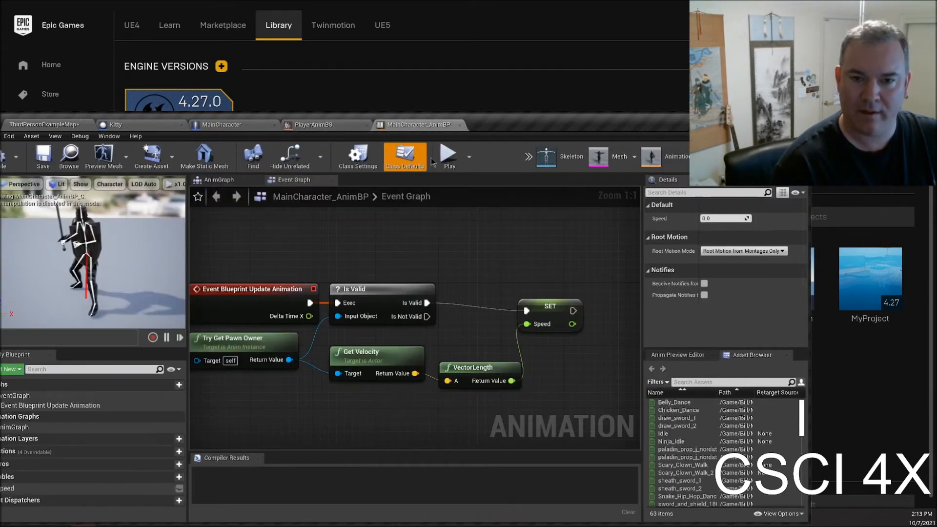
click(44, 124)
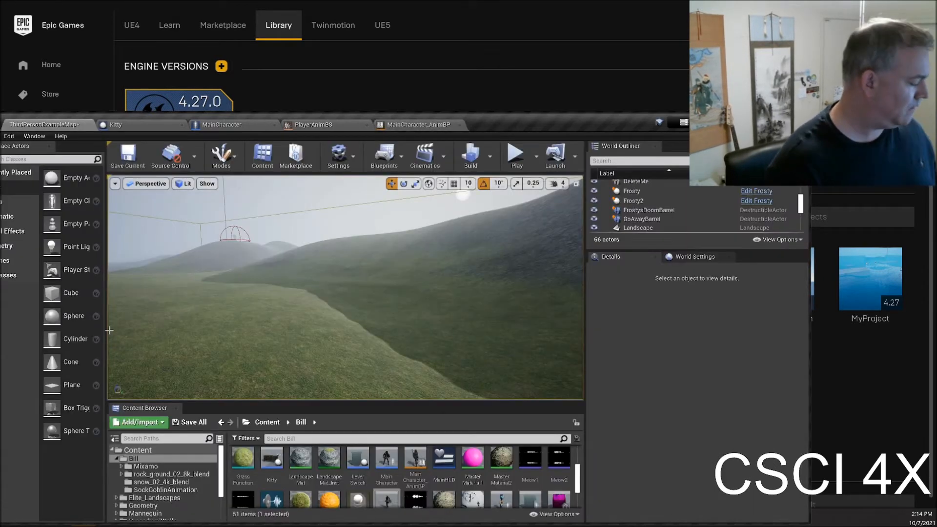
drag(502, 126, 524, 1)
click(572, 463)
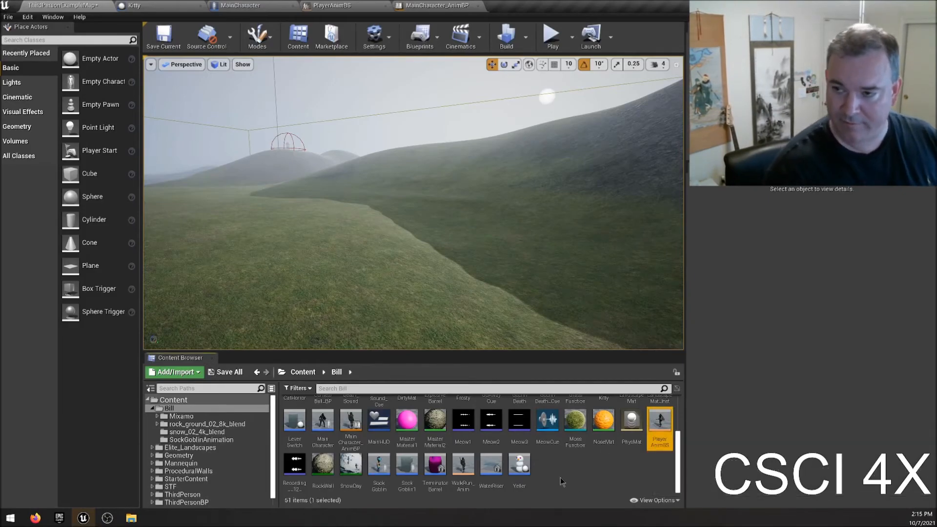
click(577, 477)
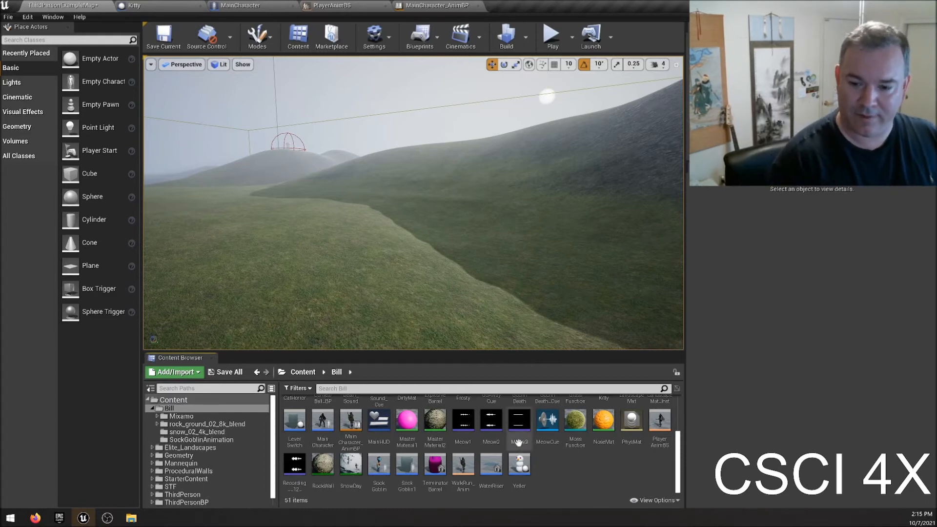
right_click(660, 421)
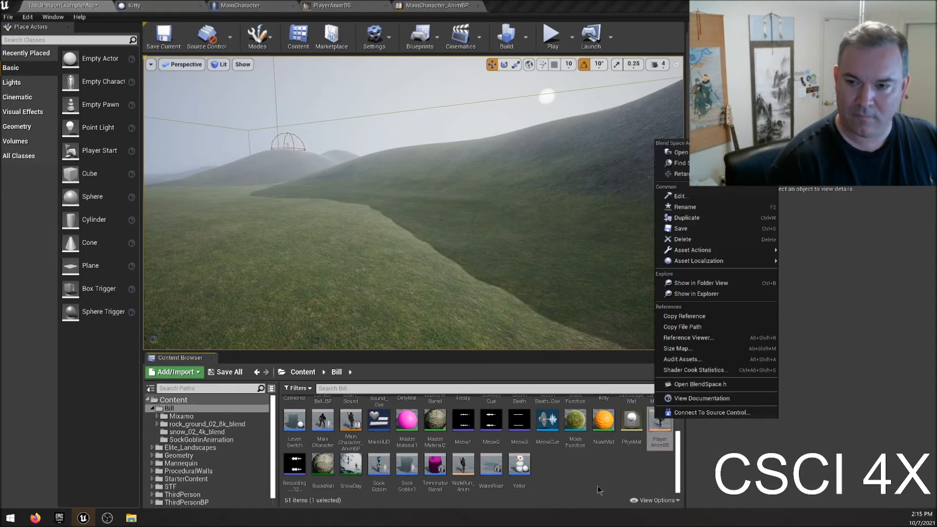
click(571, 474)
- Create an Animation Blueprint in the Bill folder targeting paladin_prop_j_nordstrom_Skeleton and name it MainCharacterAnimBP
right_click(566, 474)
mouse_move(591, 301)
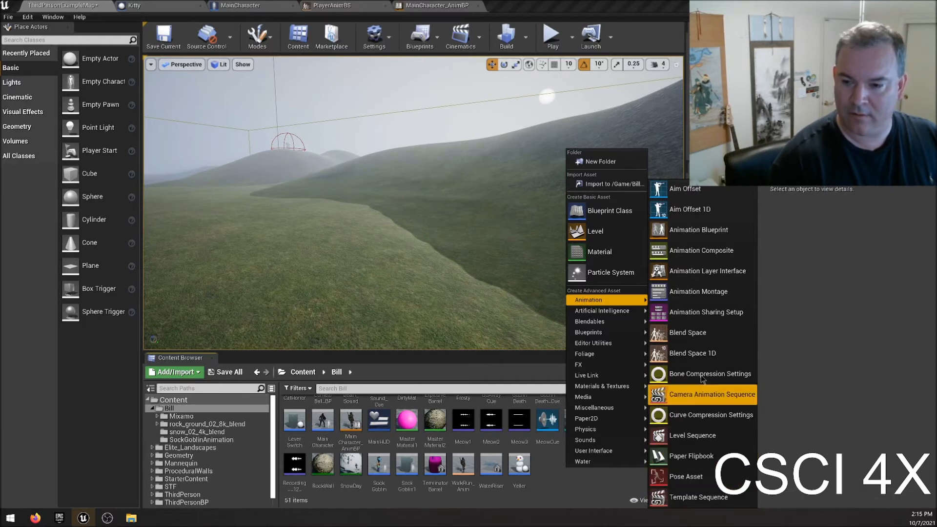
click(698, 230)
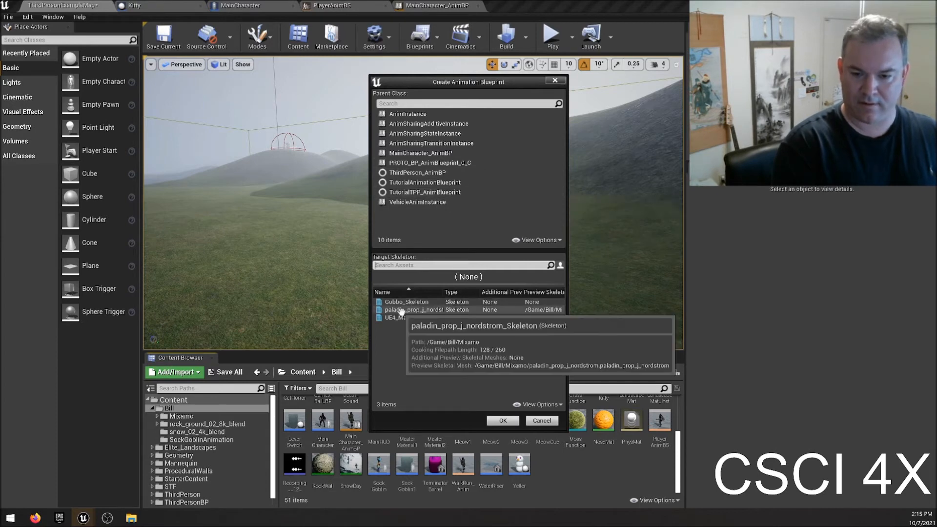
click(422, 310)
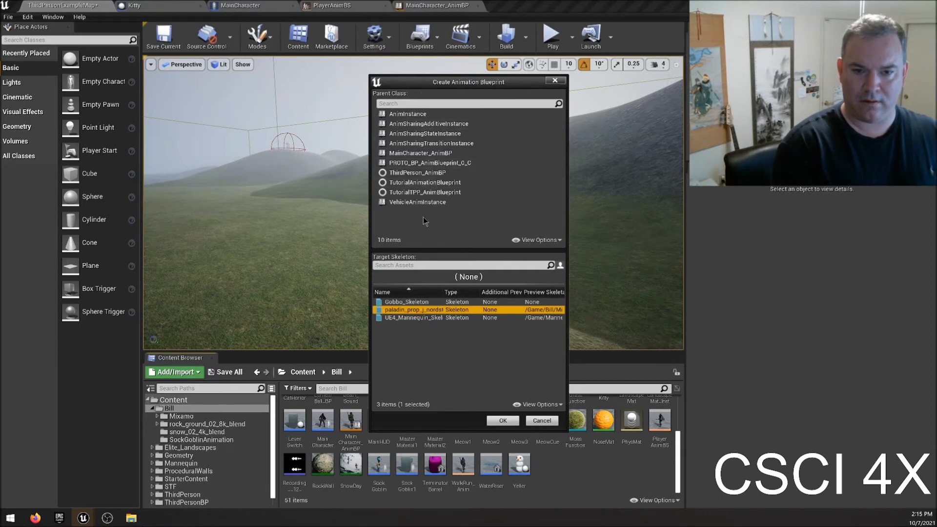
click(502, 421)
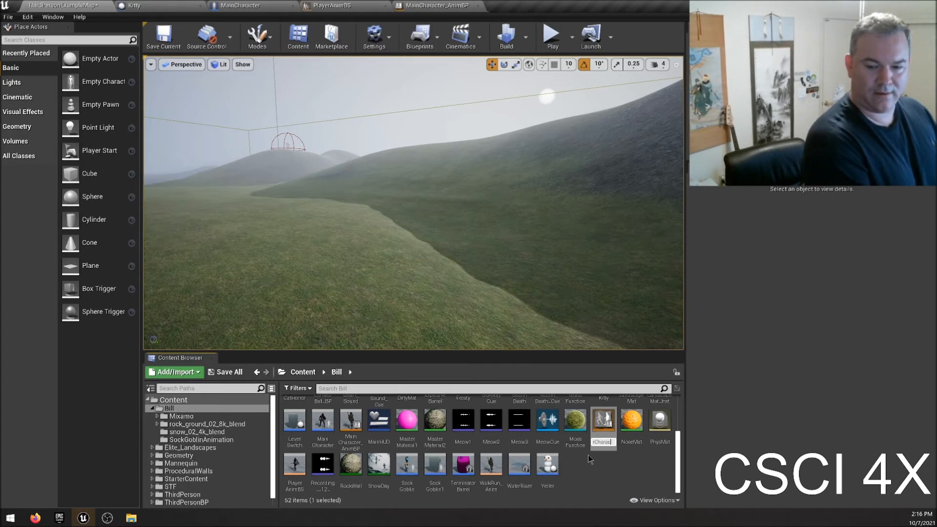
text(rAnimBP)
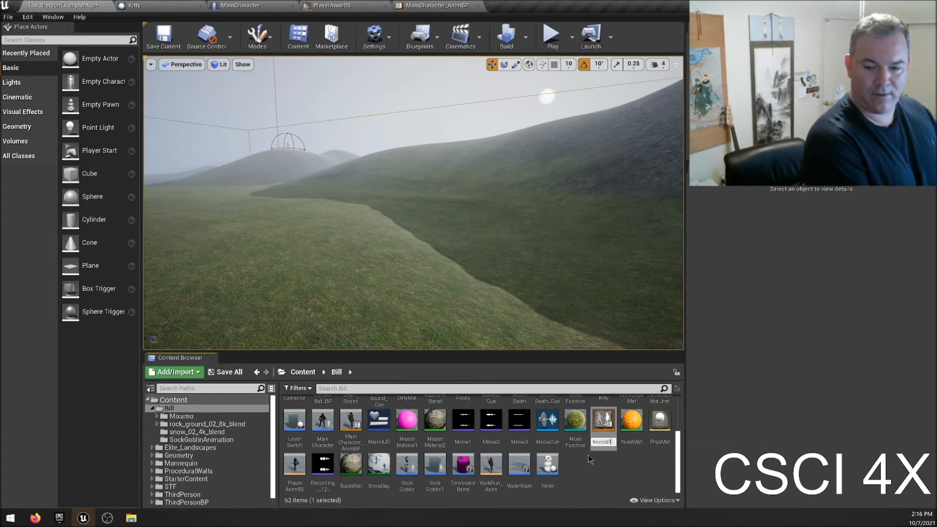
key(Return)
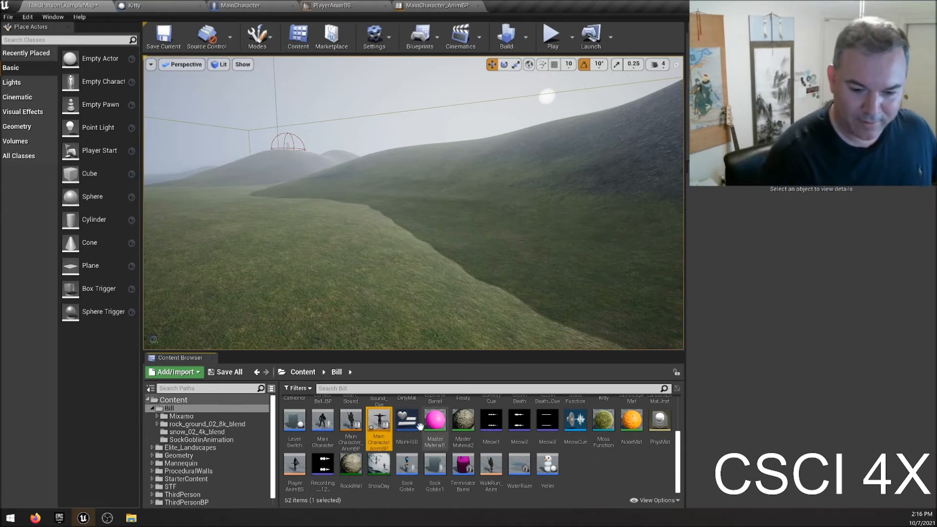
- Rename the new MainCharacterAnimBP asset to NewMainCharacterAnimBP
click(351, 422)
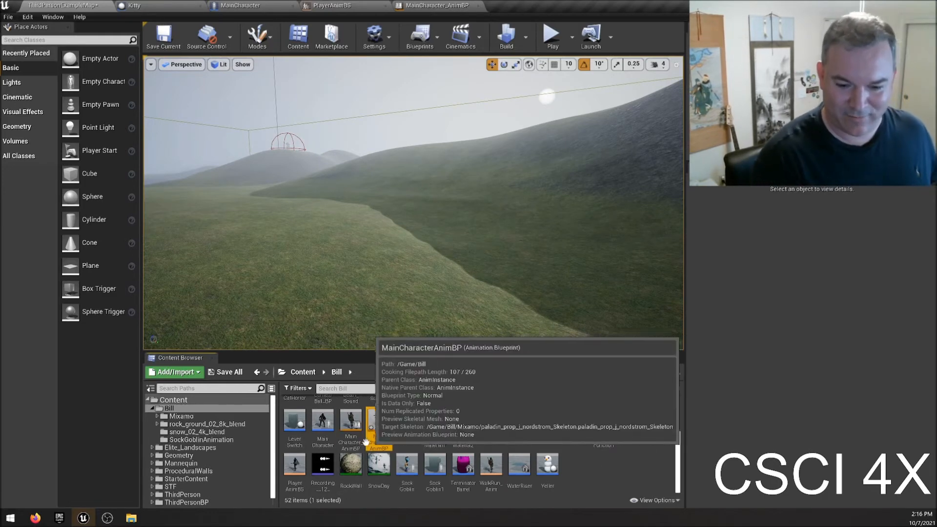
click(377, 425)
key(F2)
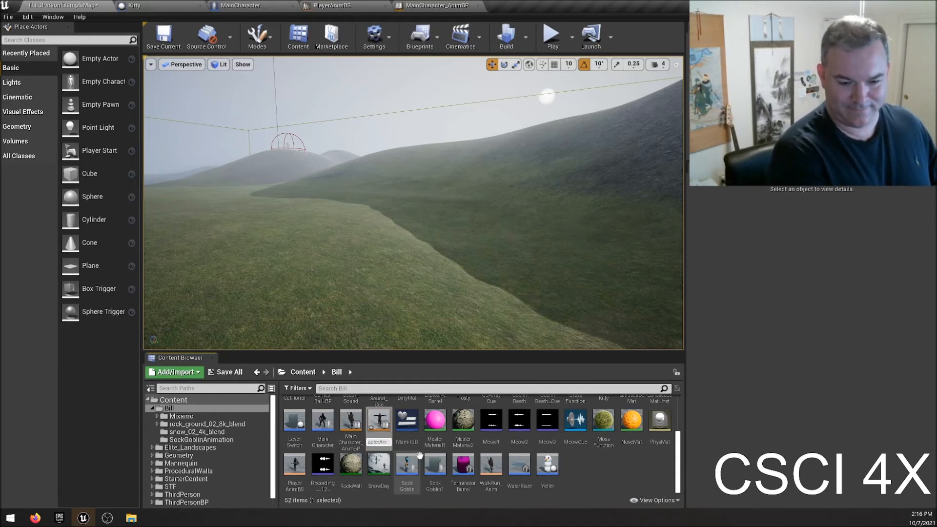
text(w)
key(Return)
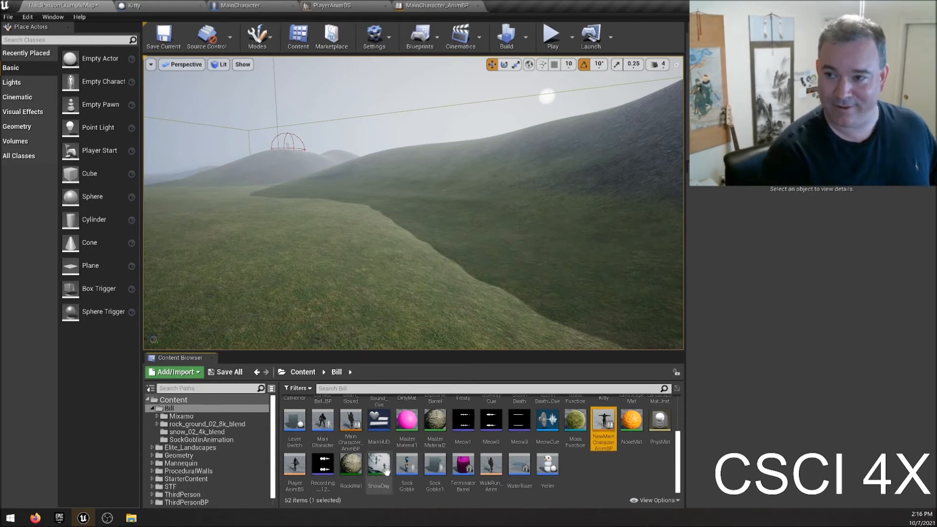
- In NewMainCharacterAnimBP's AnimGraph, add the PlayerAnimBS blend space and connect its pose to the Output Pose result
double_click(603, 423)
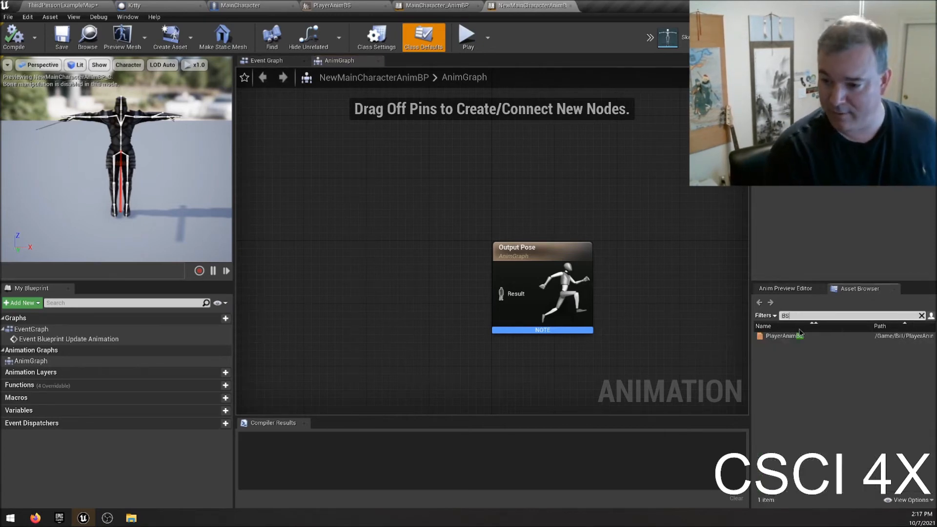
click(783, 336)
drag(346, 299, 399, 277)
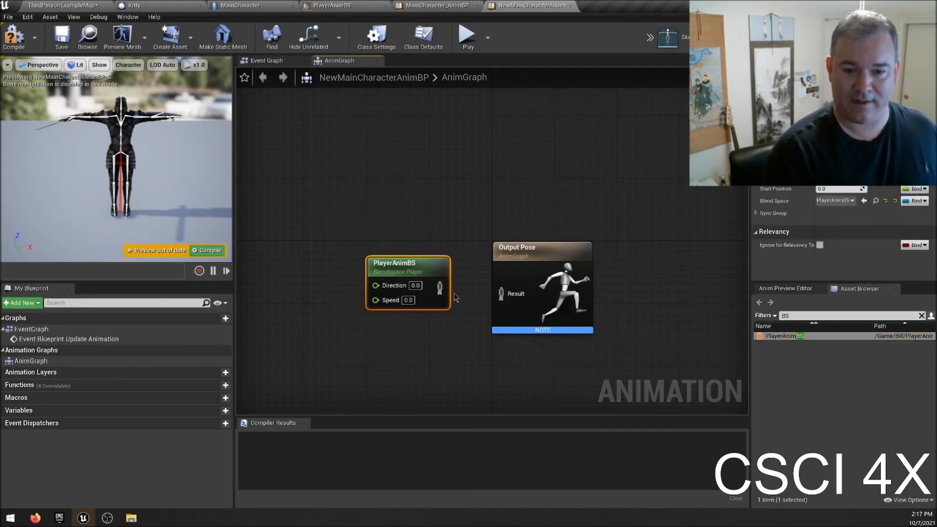
drag(440, 288, 501, 293)
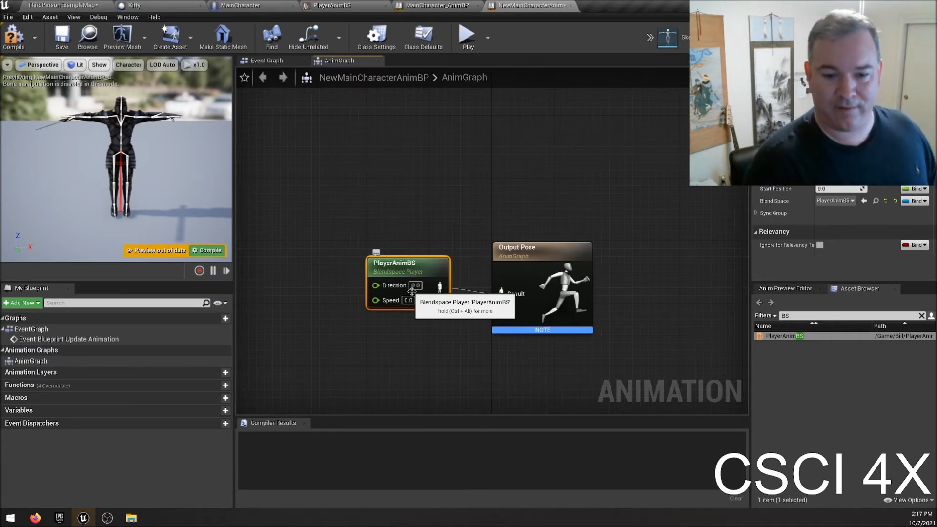
- Promote the PlayerAnimBS node's Speed input to a variable named Speed and place its getter beside the node
right_click(393, 300)
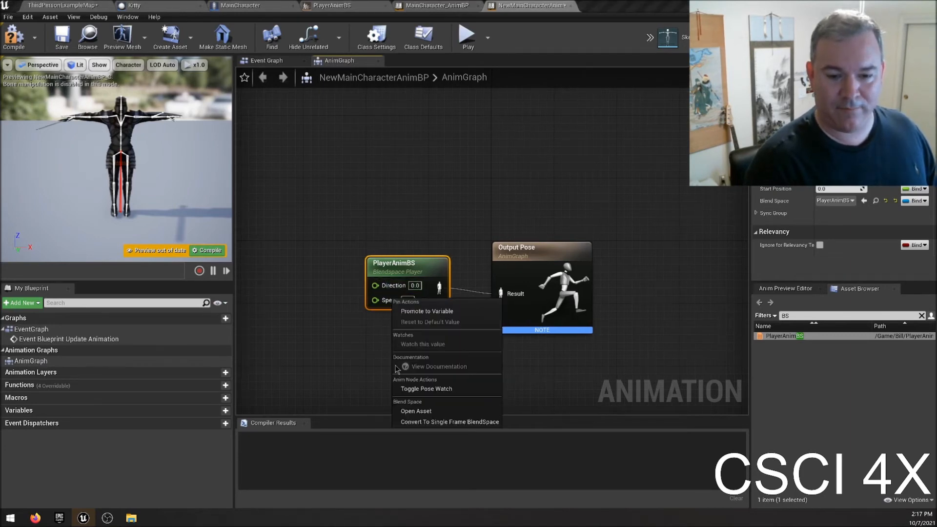
click(422, 309)
drag(286, 270, 301, 316)
click(302, 322)
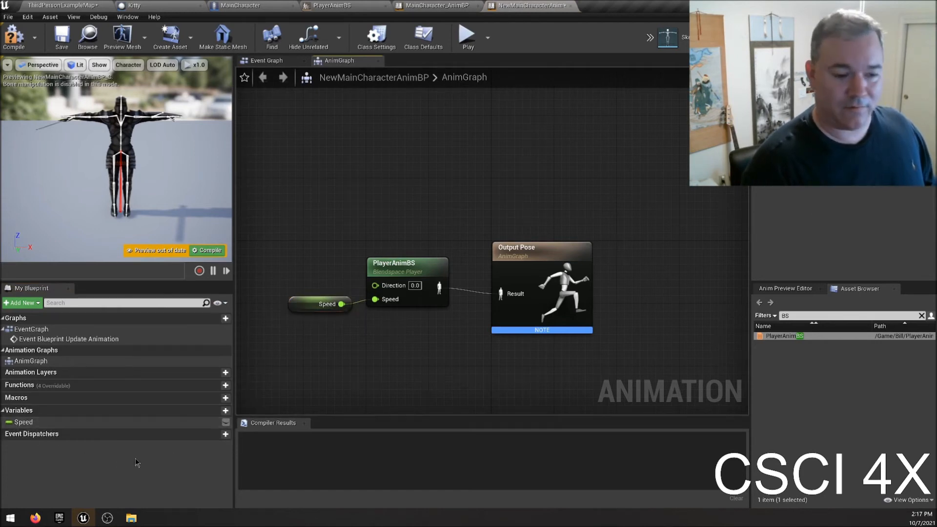
- In the Event Graph, add a Get Velocity node fed by Try Get Pawn Owner's return value and align it beside that node
click(272, 64)
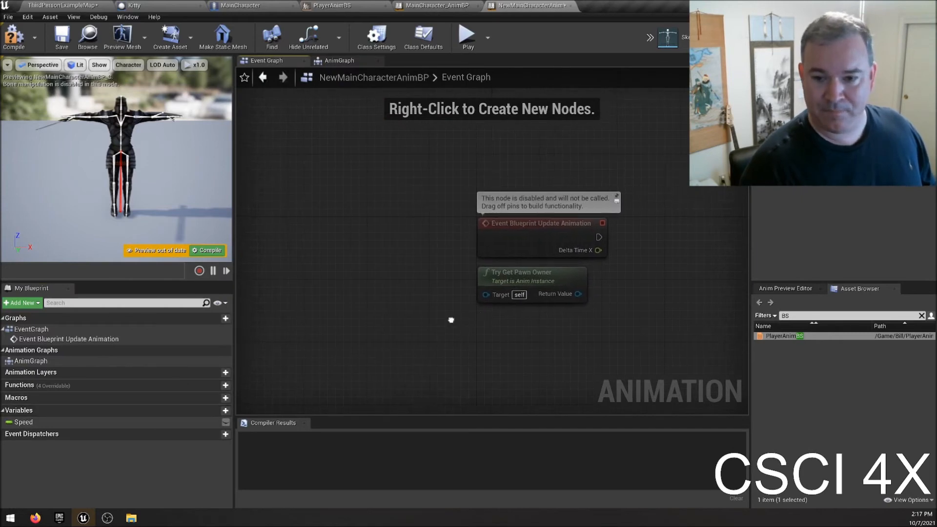
click(412, 219)
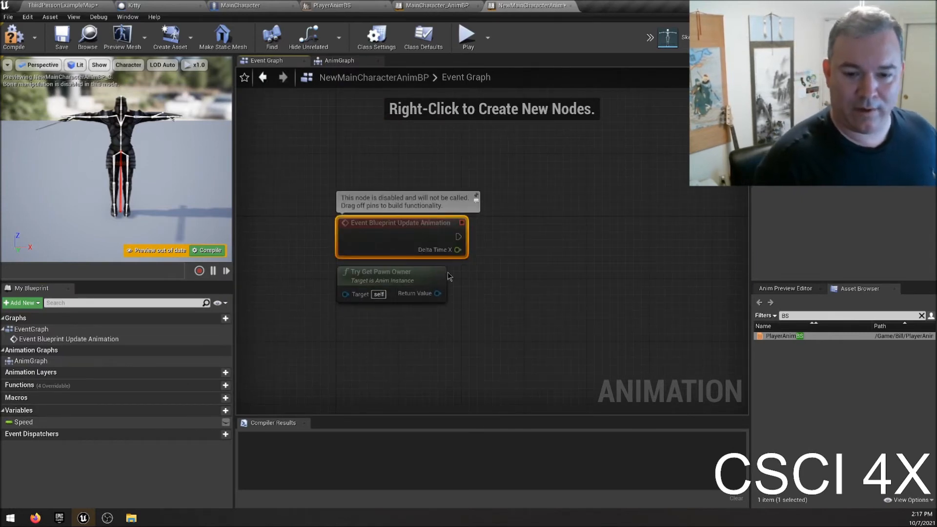
click(385, 285)
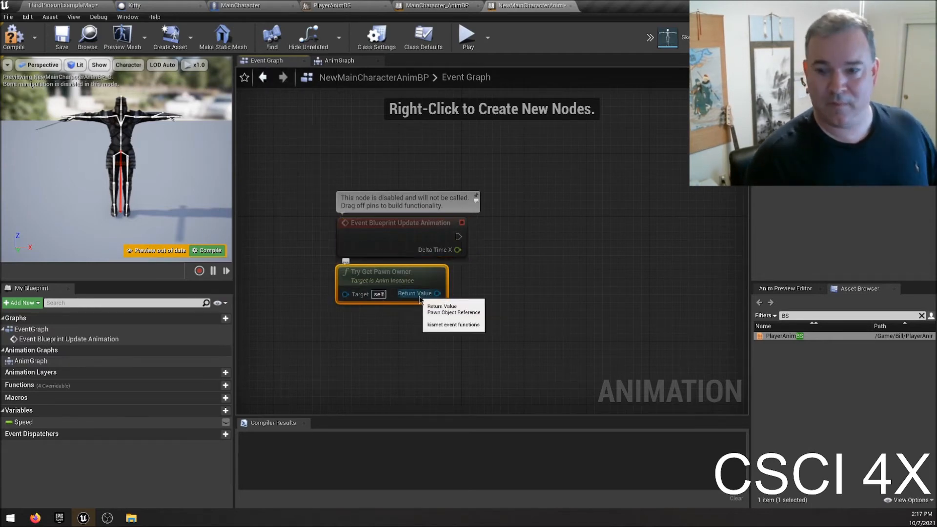
drag(420, 300, 507, 293)
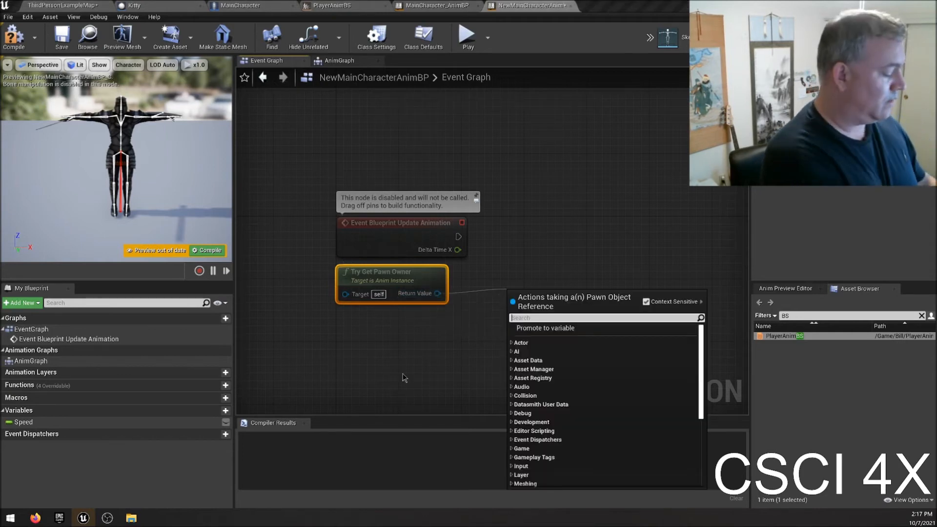
text(get velocity)
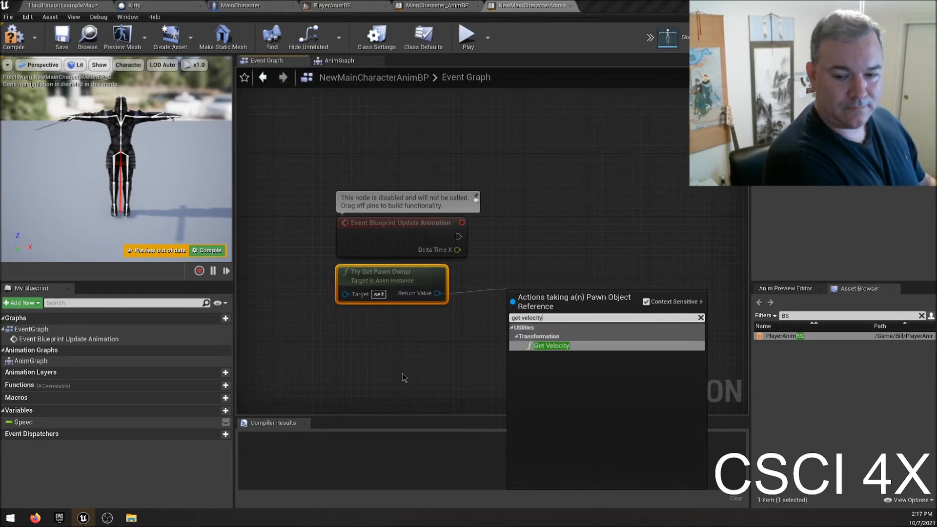
key(Return)
drag(539, 309, 508, 284)
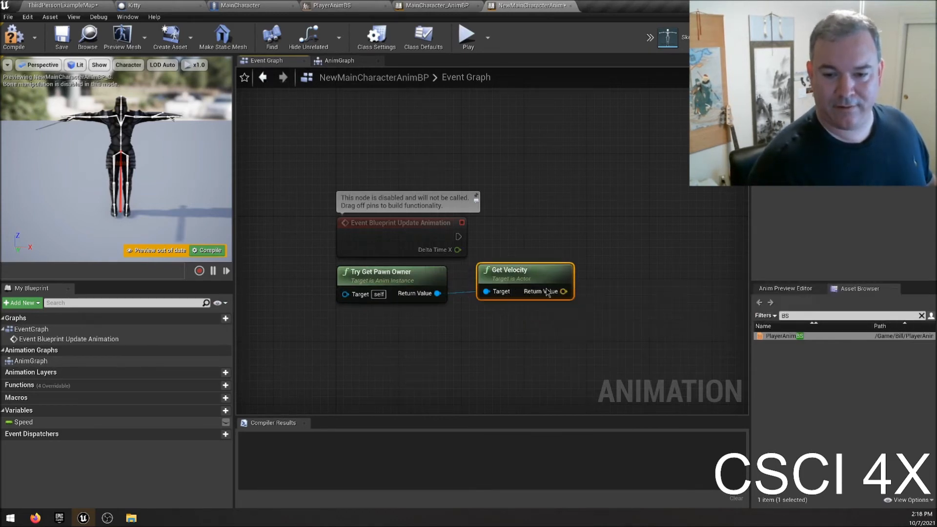
- Add a VectorLength node fed by Get Velocity's return value and move the three connected nodes slightly down
drag(563, 291, 599, 279)
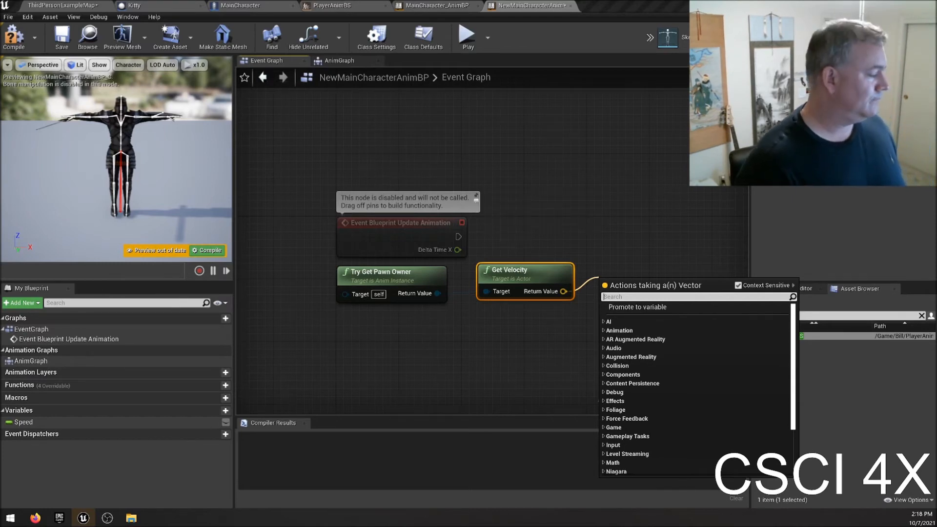
key(Escape)
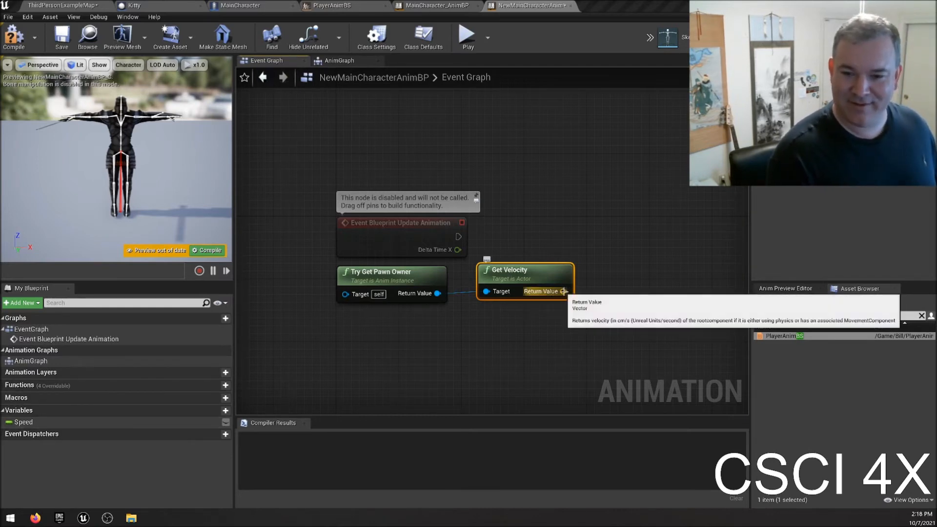
drag(563, 292, 627, 269)
text(get)
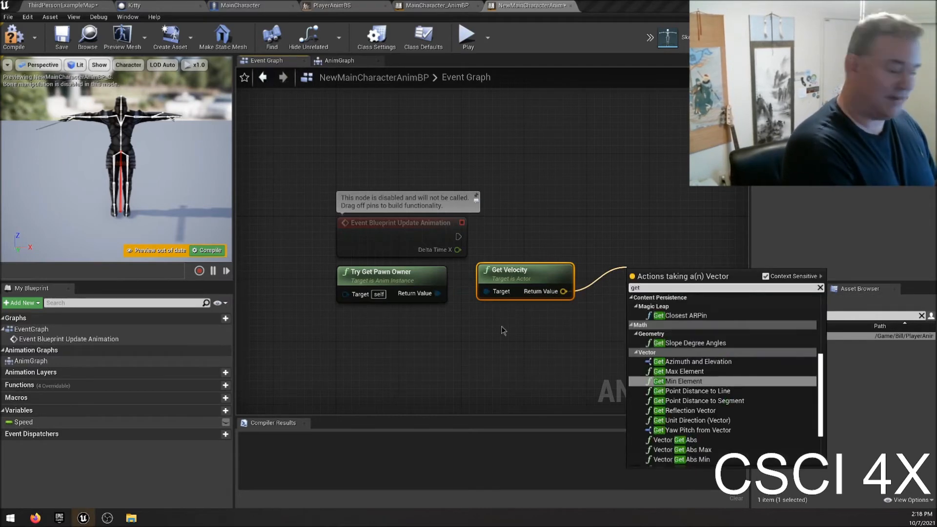
key(BackSpace)
key(BackSpace)
key(BackSpace)
text(vector lengt)
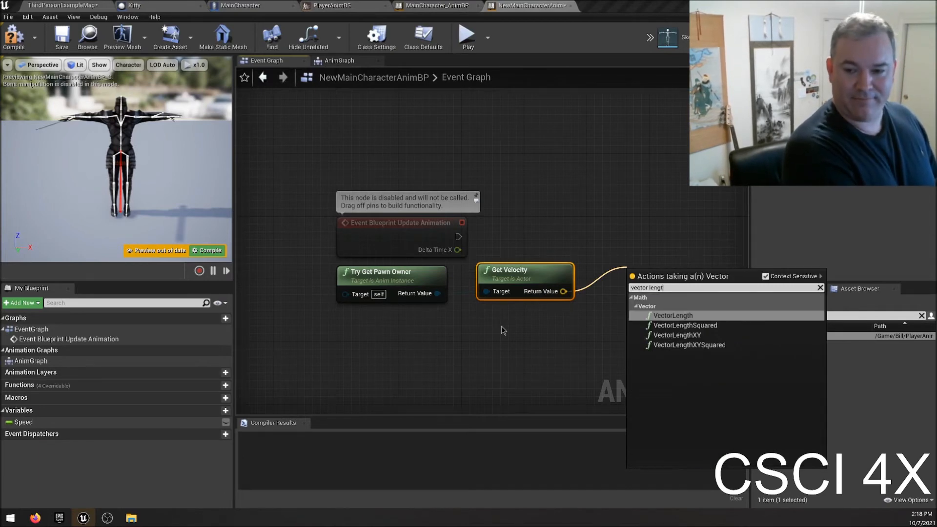
key(Return)
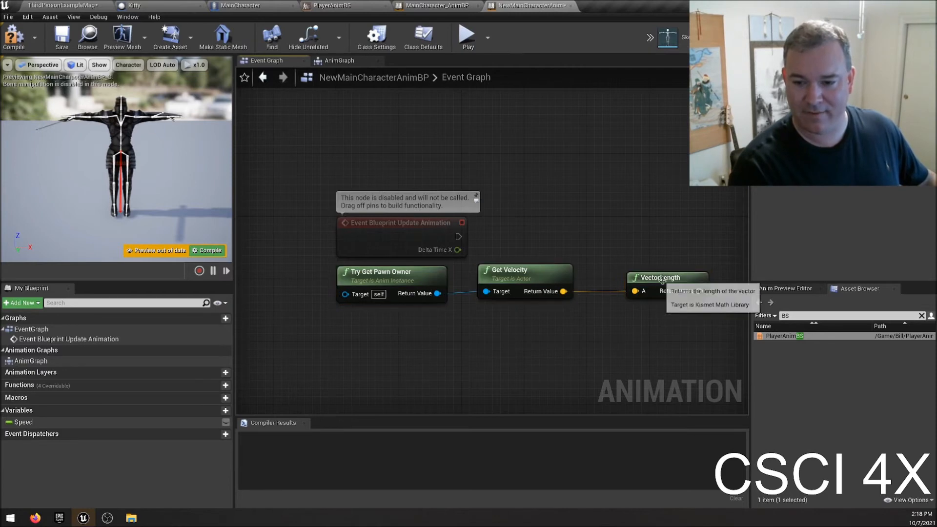
drag(669, 336, 388, 286)
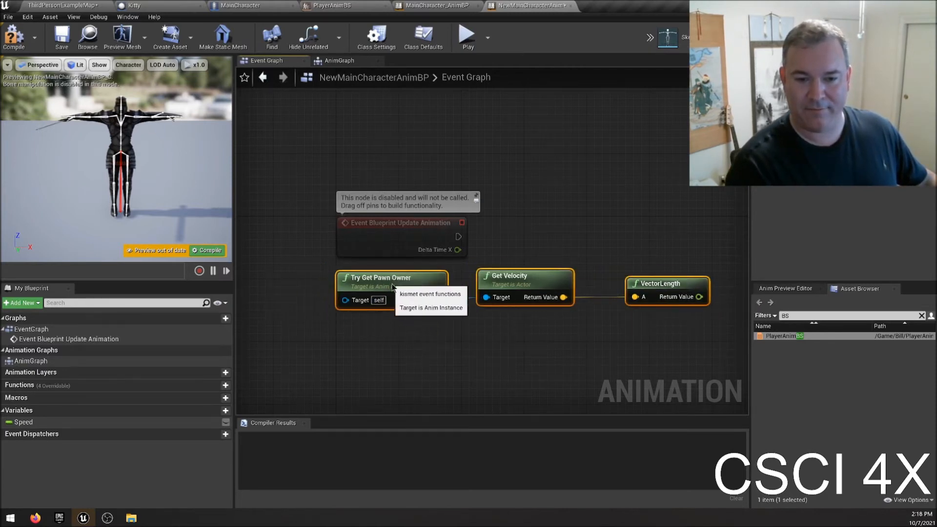
click(366, 99)
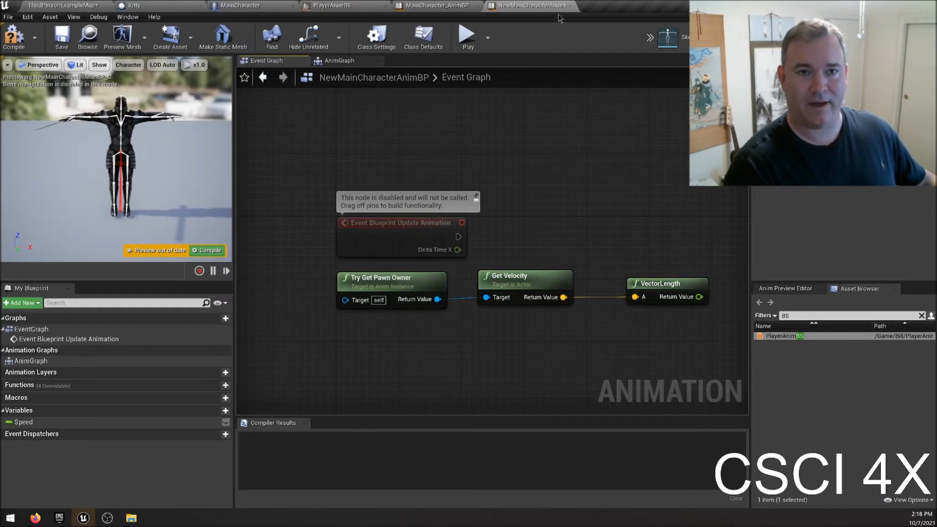
- Switch to PlayerAnimBS in a smaller window, view its associated paladin_prop_j_nordstrom mesh, and return to the blend space
click(321, 6)
drag(588, 4, 342, 71)
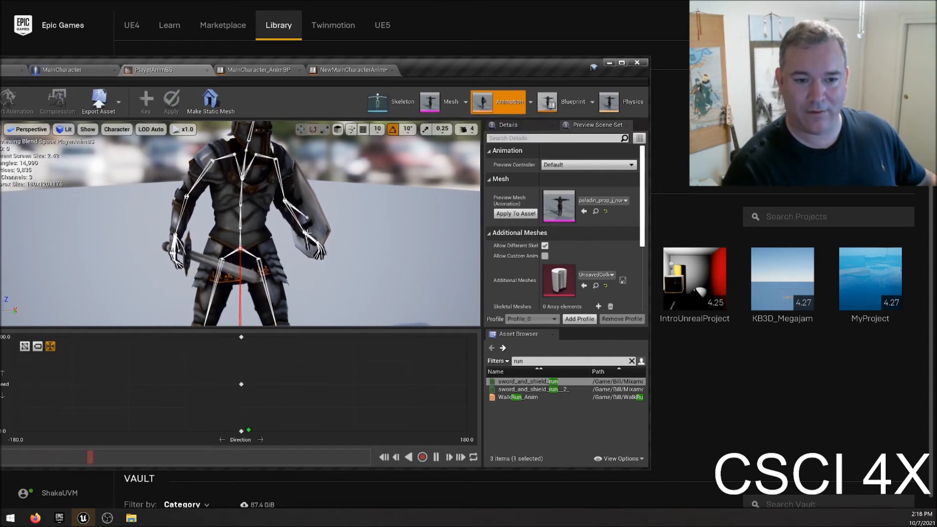
click(450, 107)
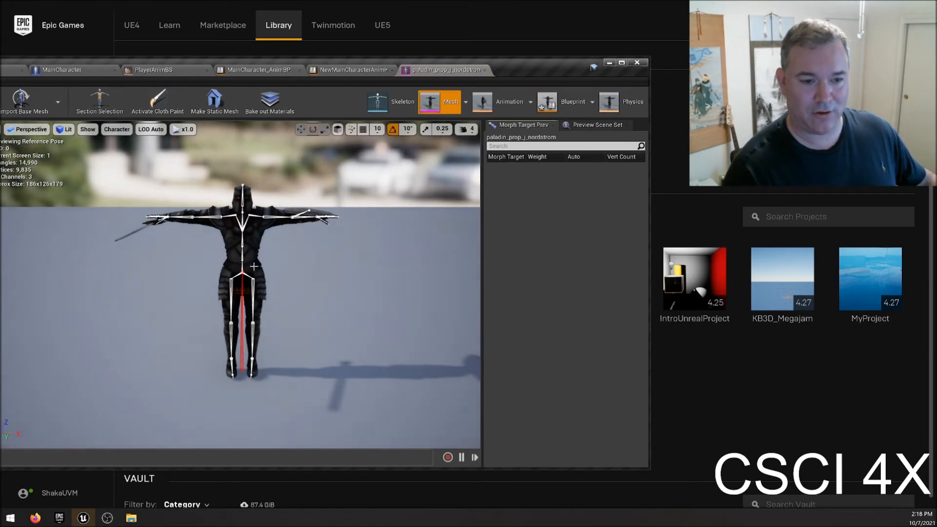
click(506, 105)
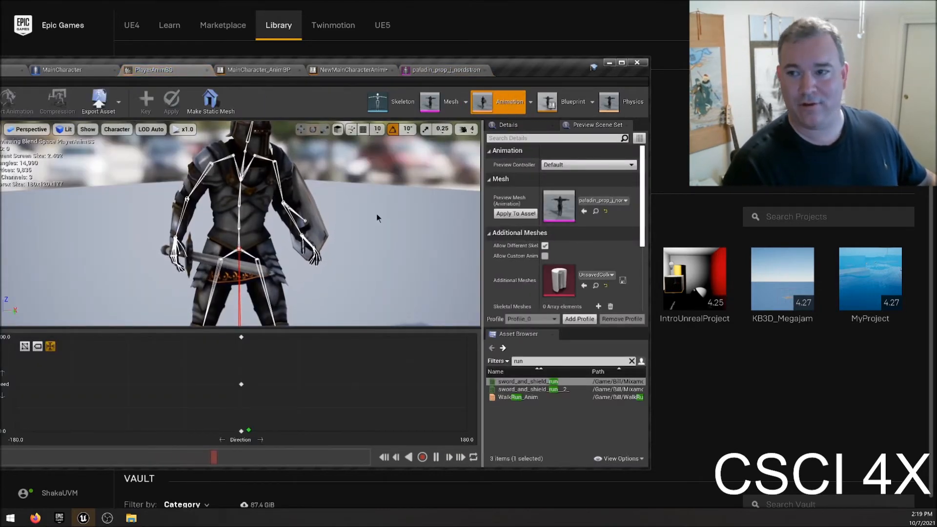
- Return to NewMainCharacterAnimBP's Event Graph, move Get Velocity and VectorLength closer to Try Get Pawn Owner, and straighten the three connected nodes
click(561, 101)
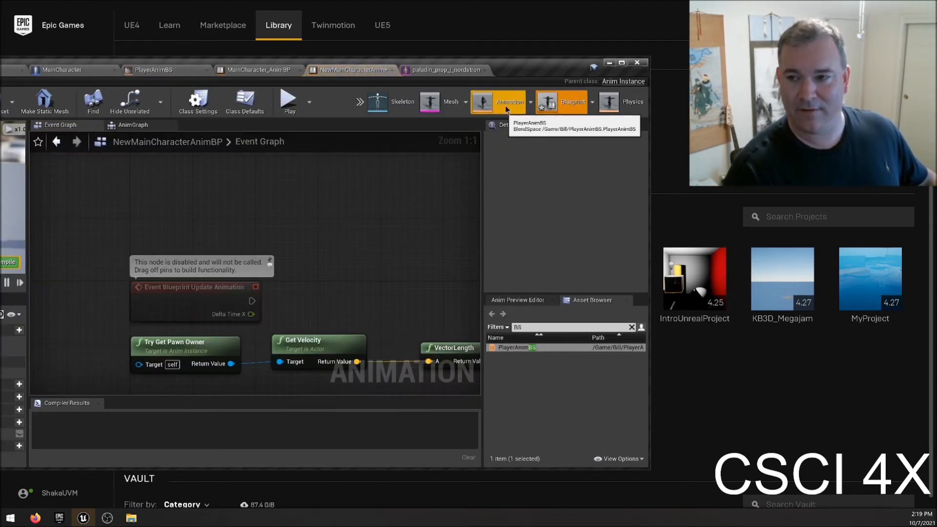
click(485, 102)
click(554, 104)
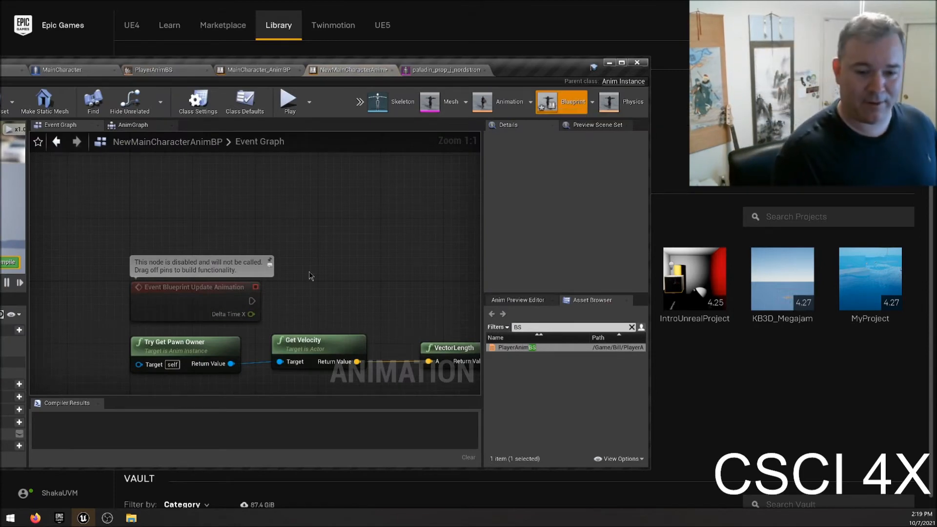
right_drag(388, 339, 291, 229)
drag(110, 306, 371, 244)
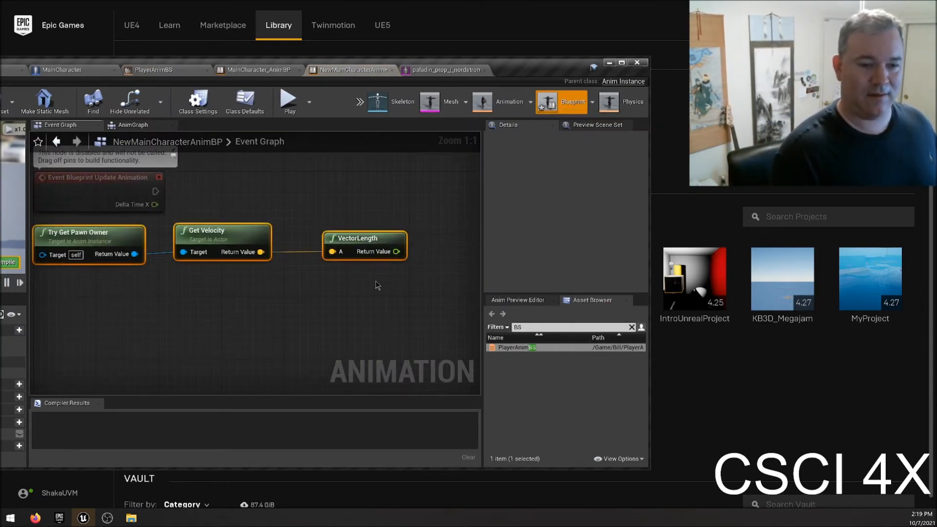
click(355, 239)
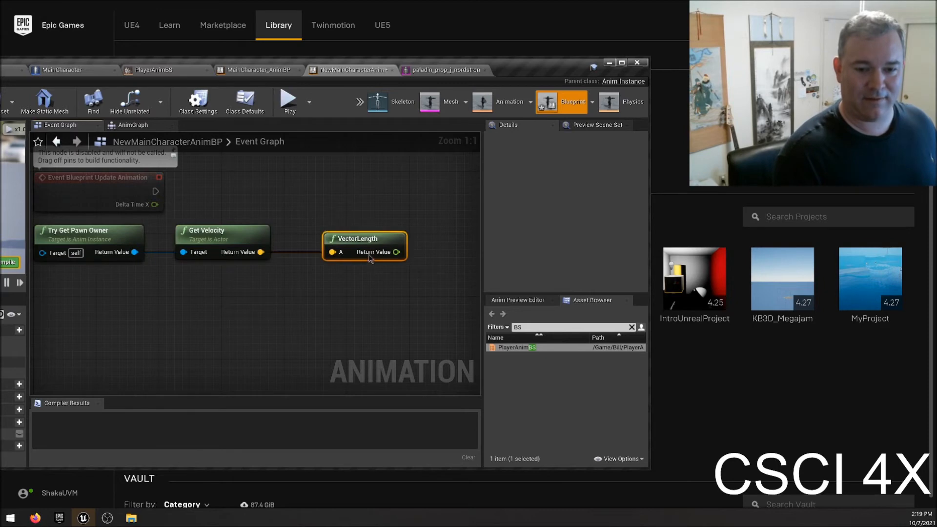
drag(355, 242, 312, 238)
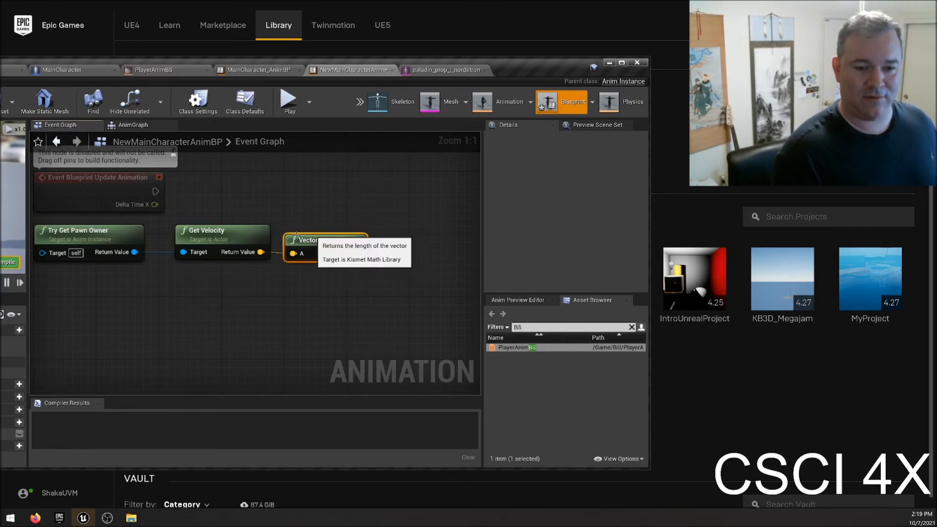
mouse_move(193, 244)
mouse_down()
mouse_move(166, 247)
mouse_move(176, 246)
mouse_up()
drag(302, 243, 286, 242)
drag(101, 295, 295, 256)
key(q)
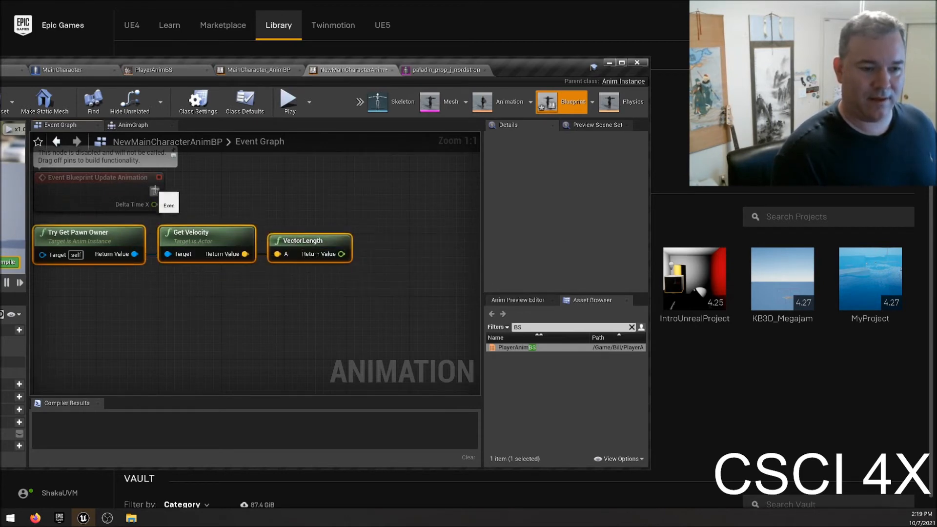
- Add a Set Speed node executed by Event Blueprint Update Animation, straighten that connection, and feed Speed from VectorLength's return value
double_click(534, 74)
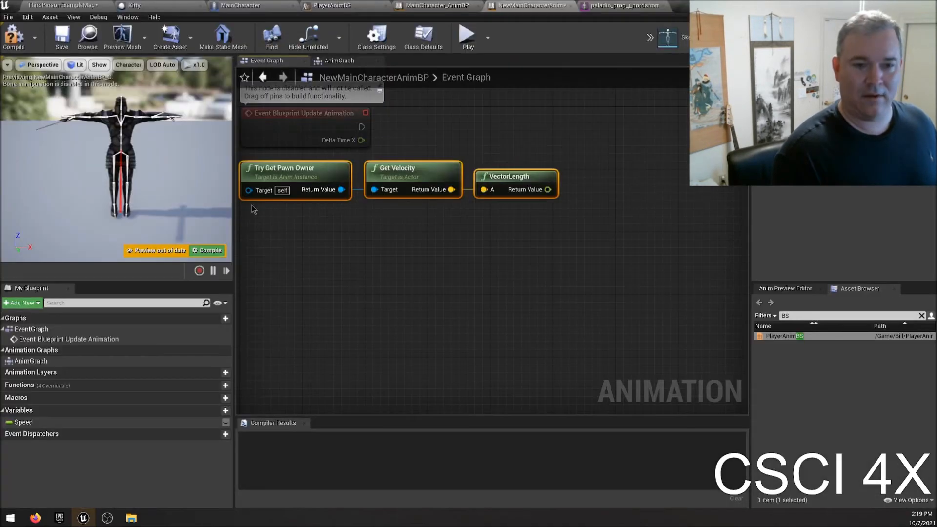
drag(24, 423, 454, 118)
click(654, 170)
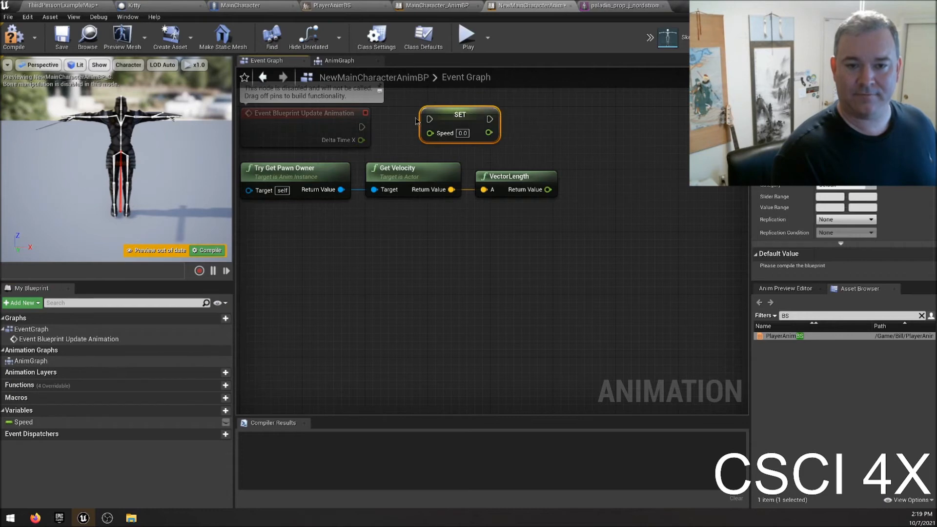
drag(361, 127, 430, 119)
drag(360, 101, 445, 131)
key(q)
drag(548, 190, 432, 140)
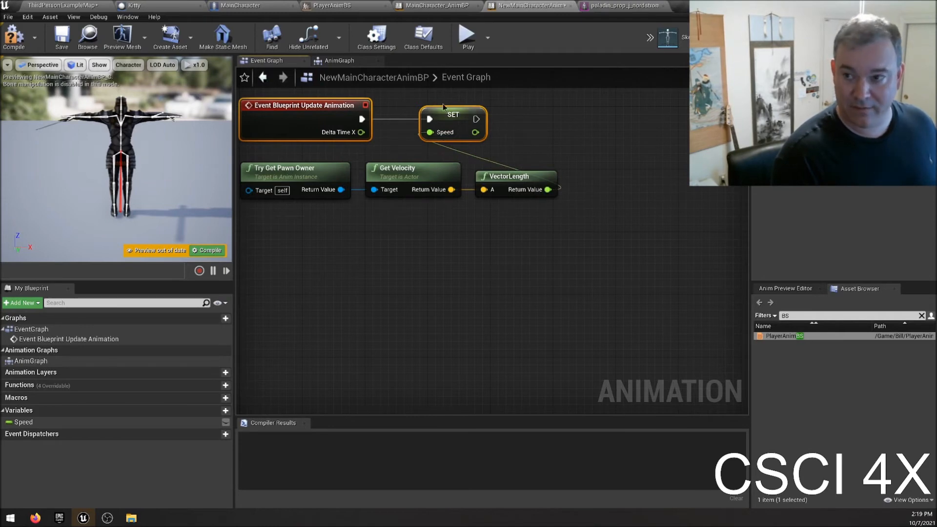
drag(285, 233, 561, 164)
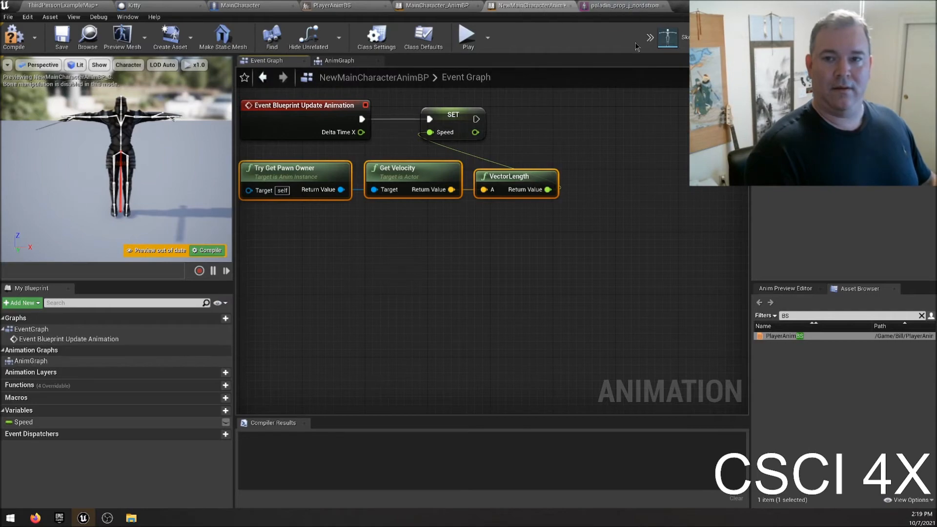
- View the PlayerAnimBS blend space in a smaller window and select the inherited character mesh in the MainCharacter blueprint
drag(676, 7, 417, 97)
click(532, 131)
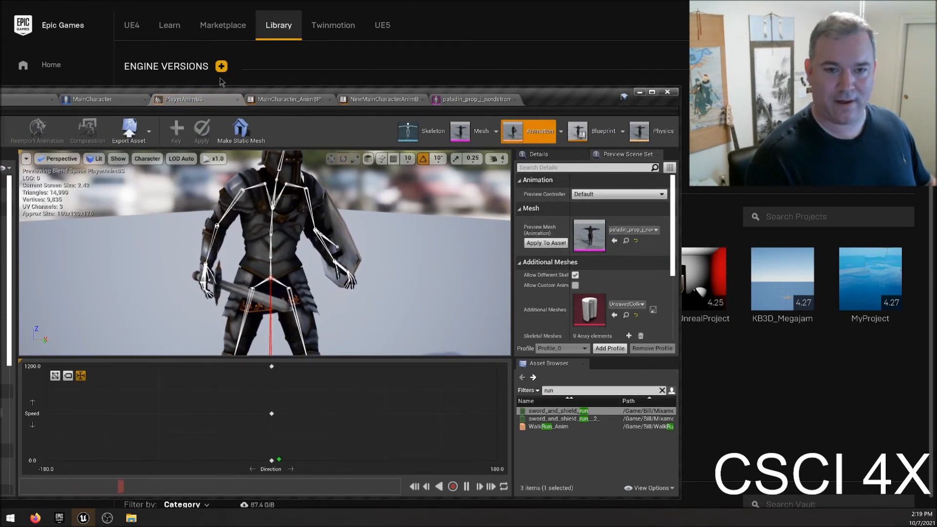
drag(548, 101, 548, 1)
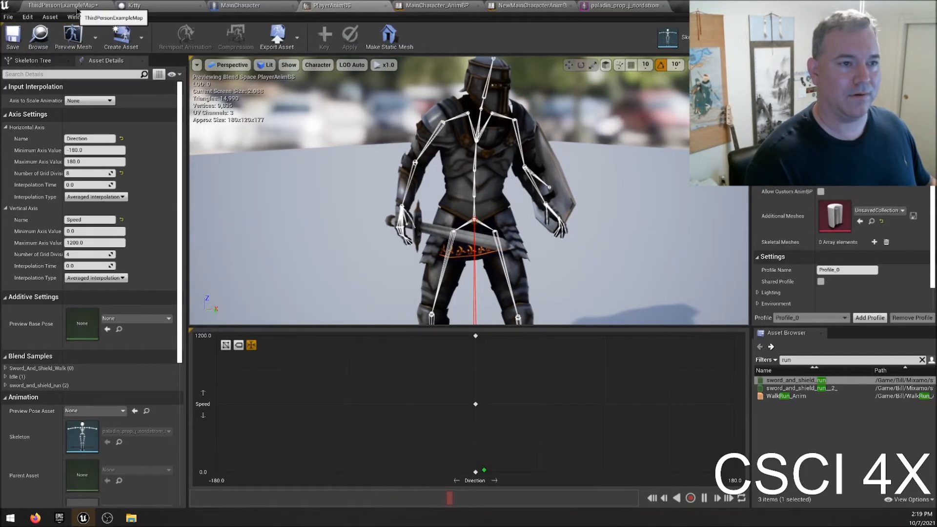
click(239, 6)
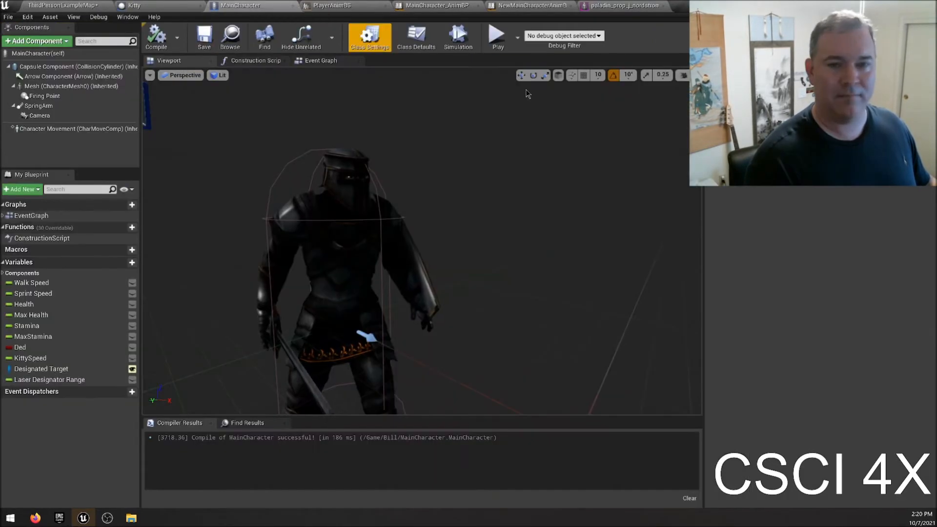
click(377, 236)
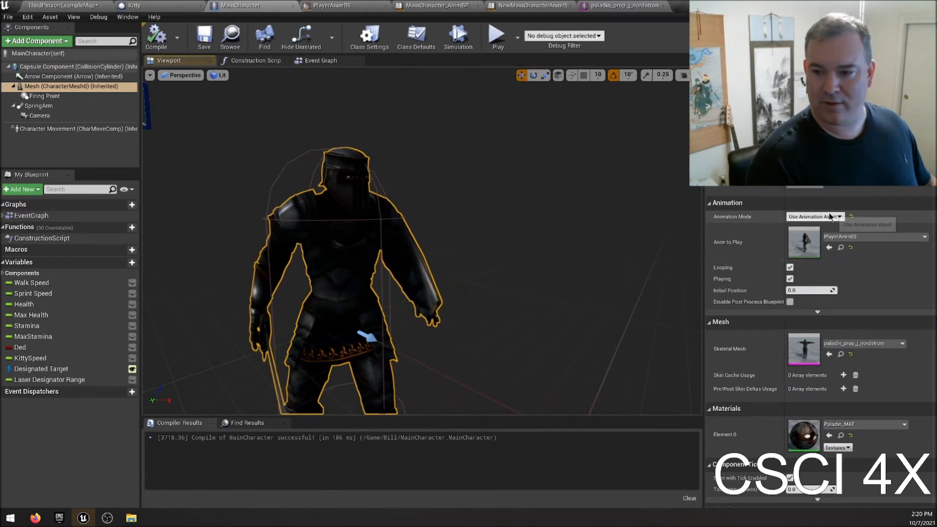
click(858, 237)
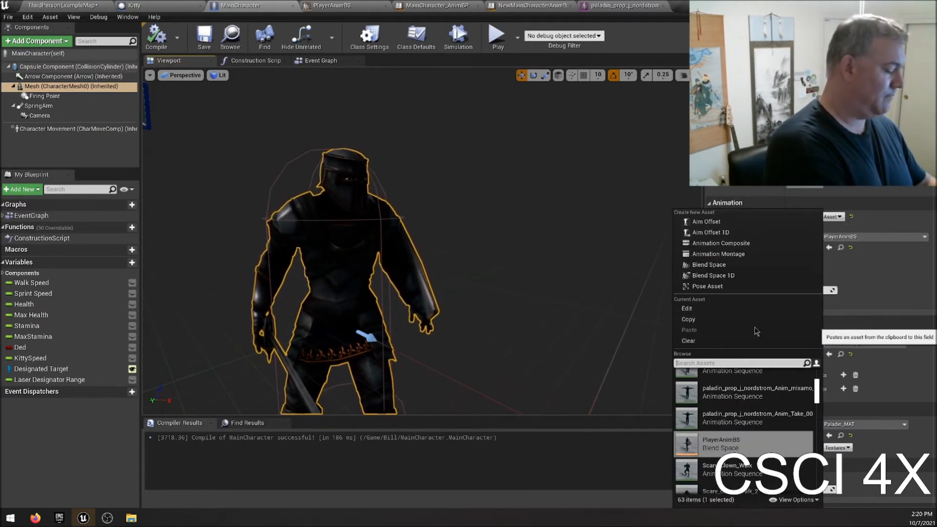
text(anim)
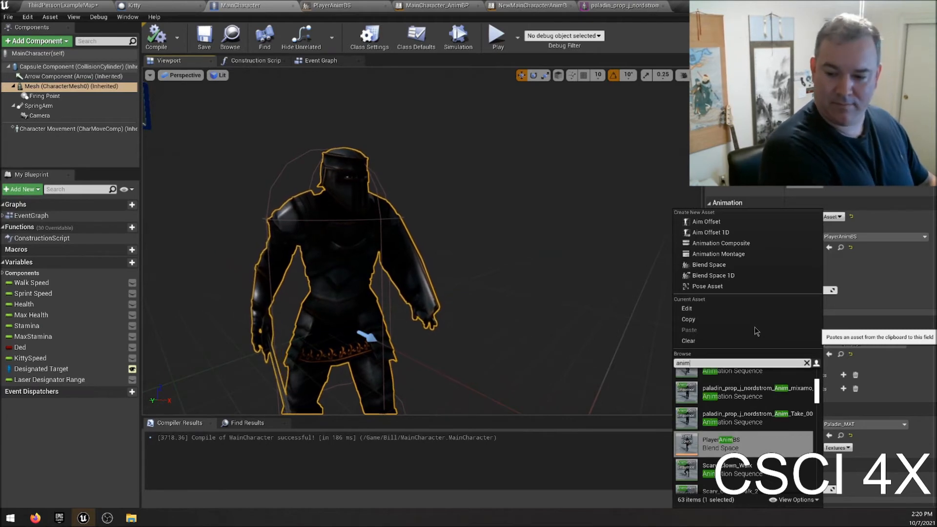
text(bp)
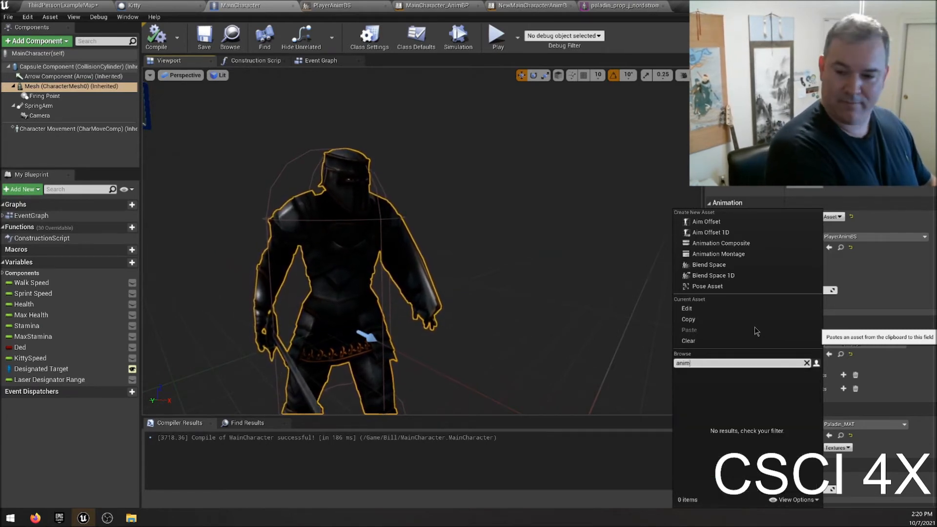
text(main cha)
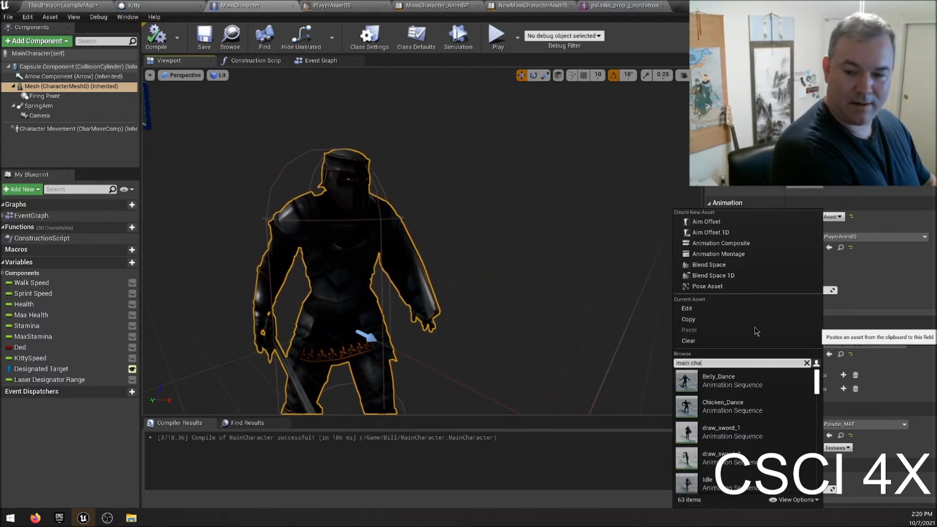
click(849, 263)
- Set the mesh to Use Animation Blueprint with NewMainCharacterAnimBP as its anim class, and compile and save MainCharacter
click(825, 218)
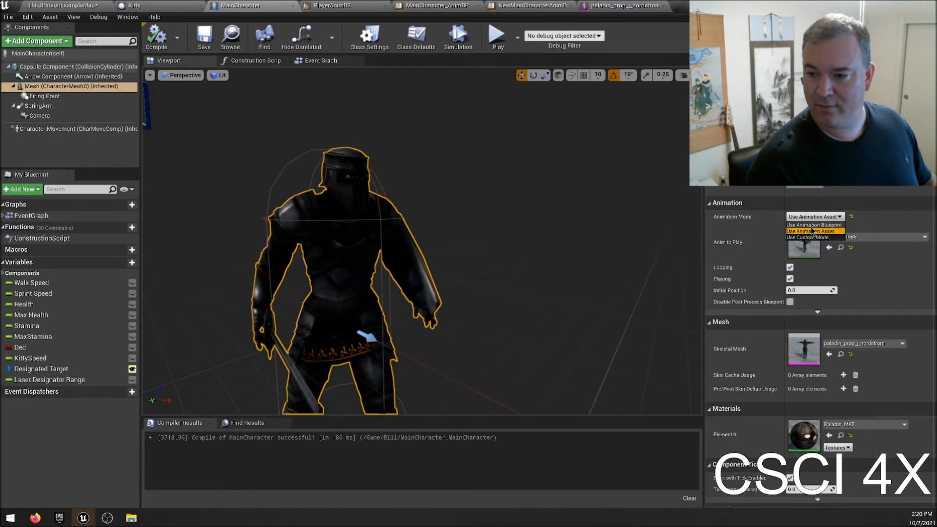
click(830, 226)
click(848, 230)
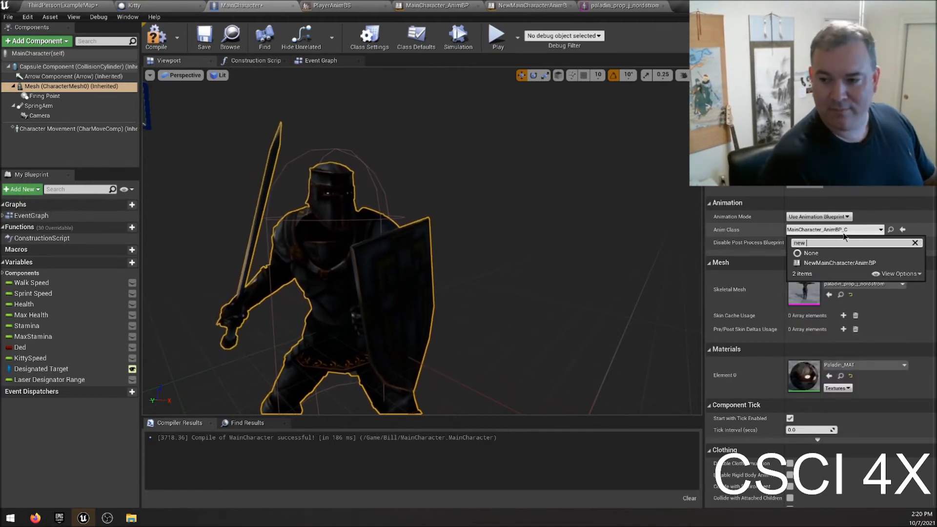
click(851, 264)
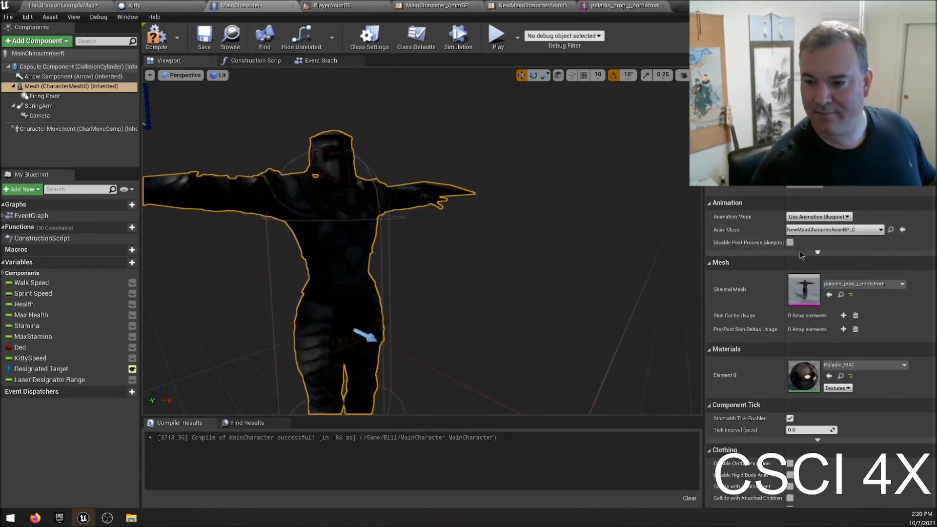
click(157, 37)
click(204, 36)
- Play the ThirdPersonExampleMap level, move the knight forward across the terrain to test its movement animations, and stop playing
click(73, 5)
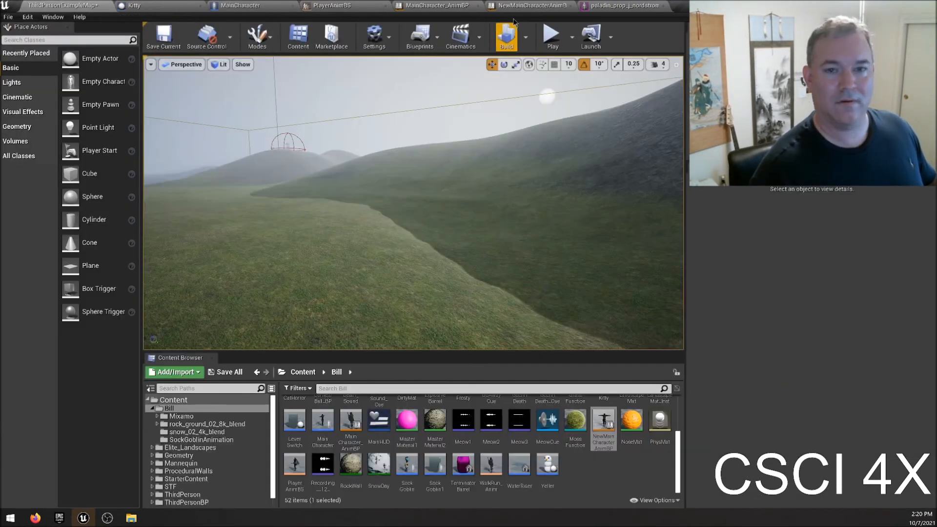
click(552, 35)
key(w)
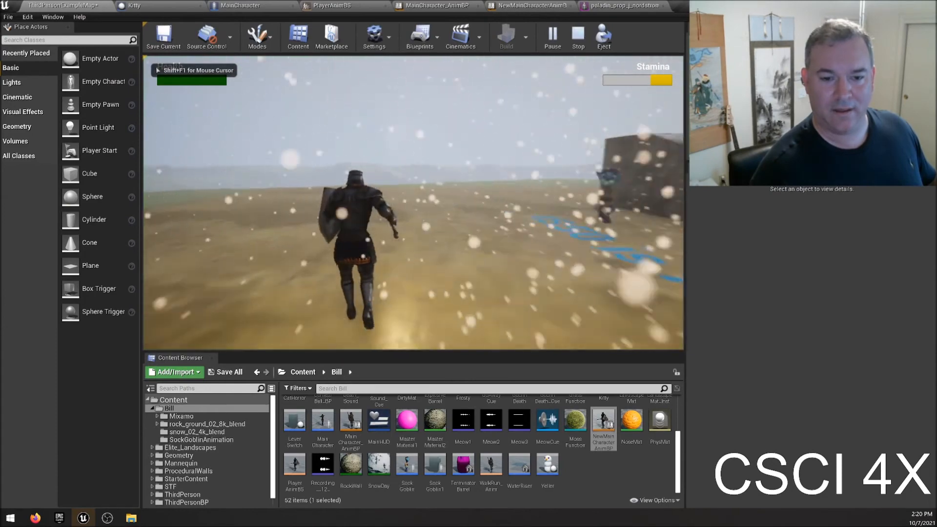
key(w)
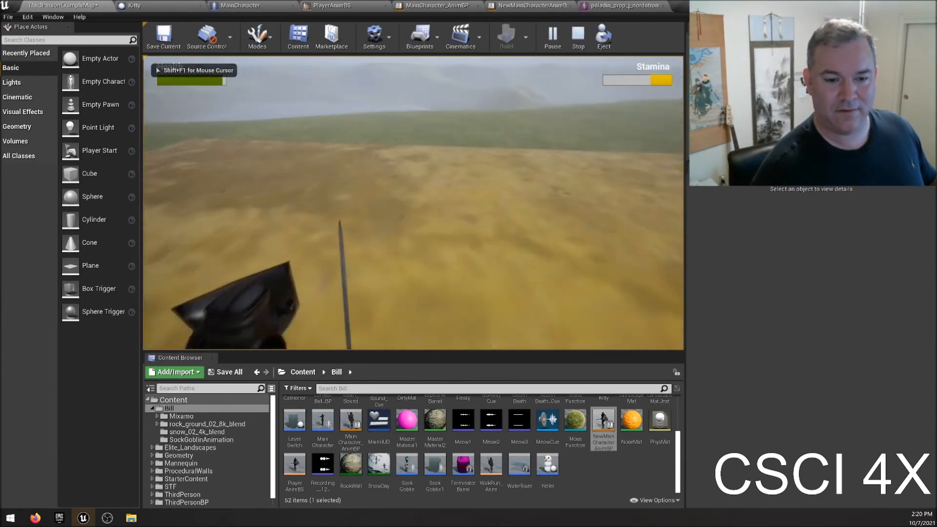
key(w)
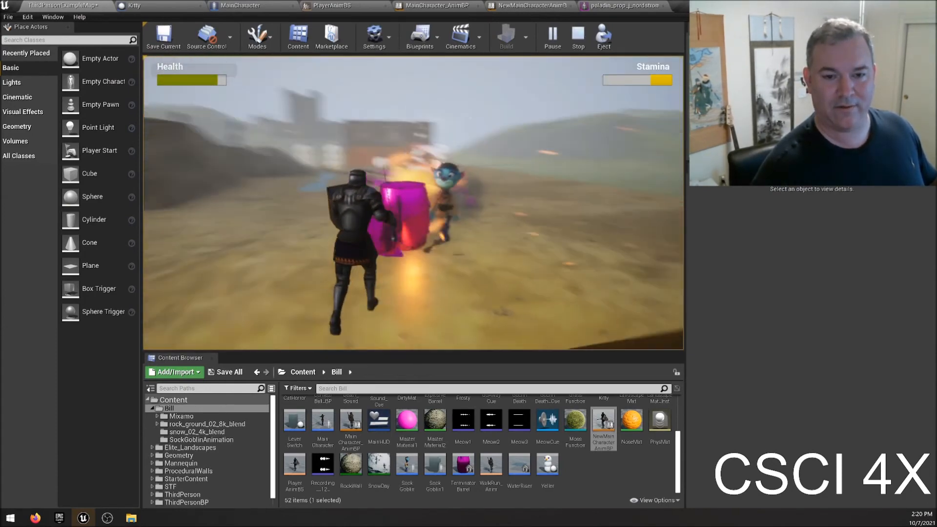
key(w)
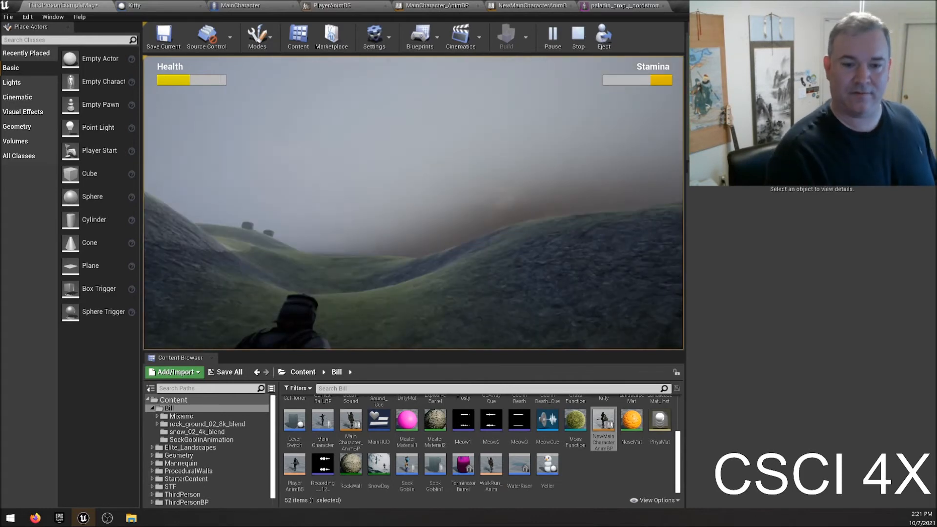
key(w)
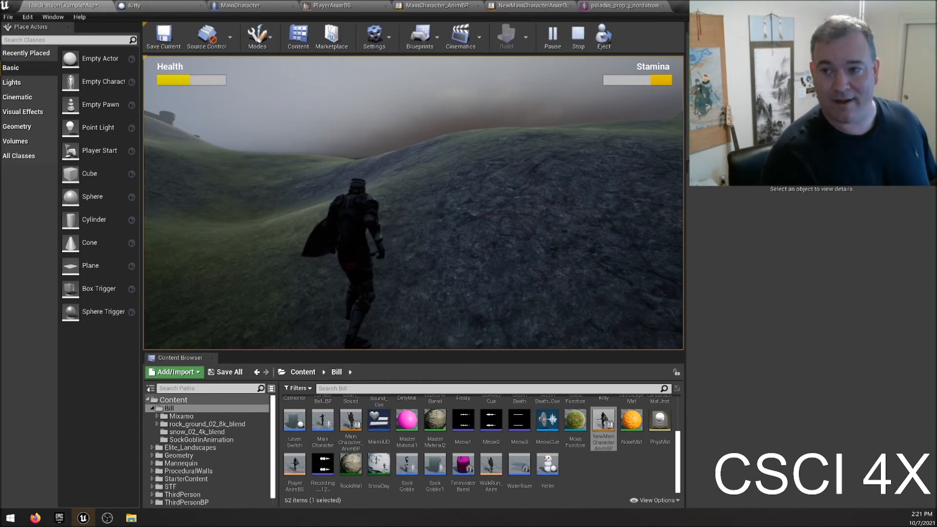
key(w)
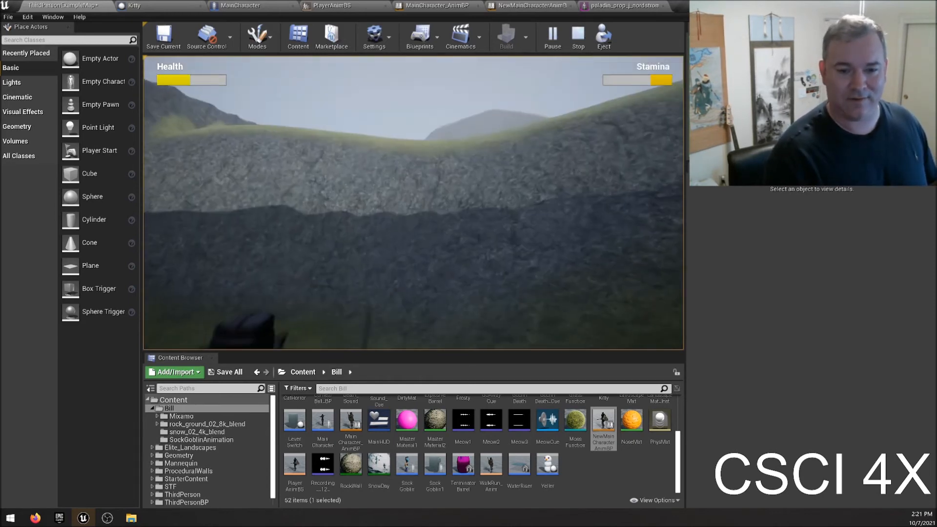
key(w)
key(w)
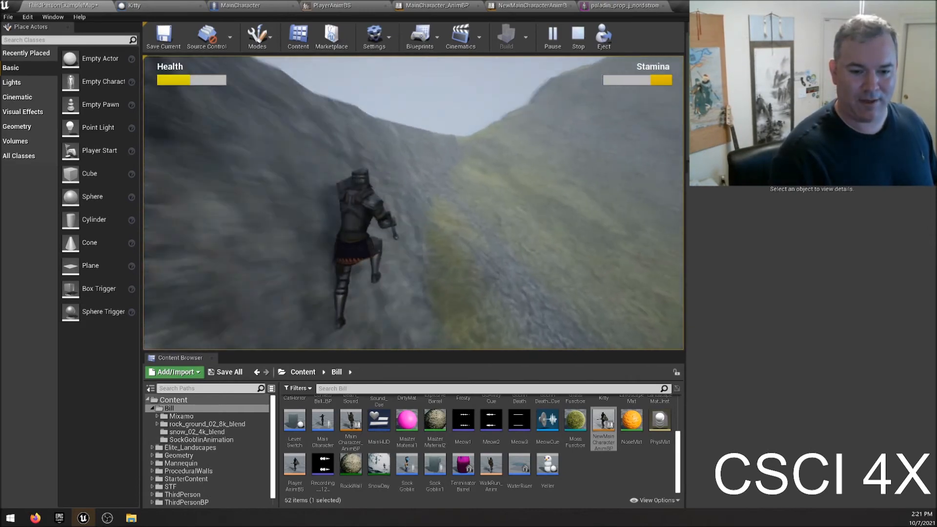
key(w)
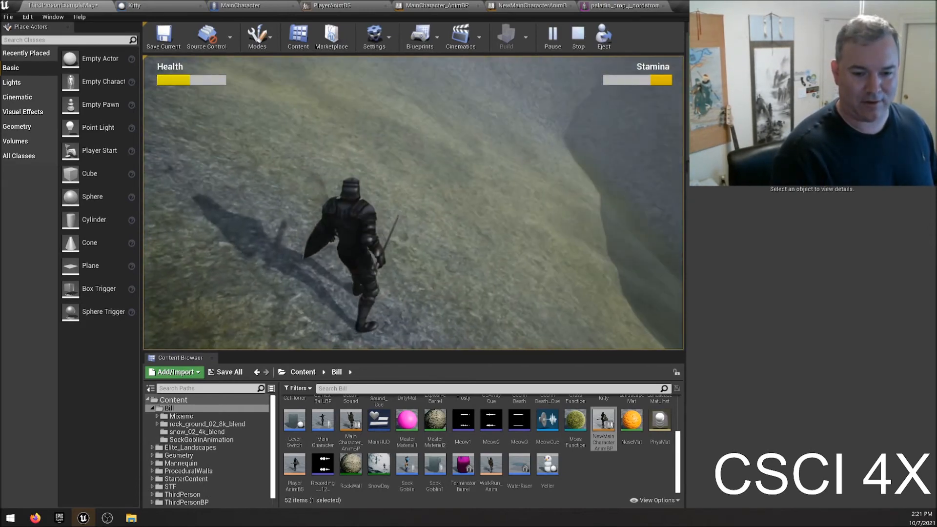
key(w)
key(w)
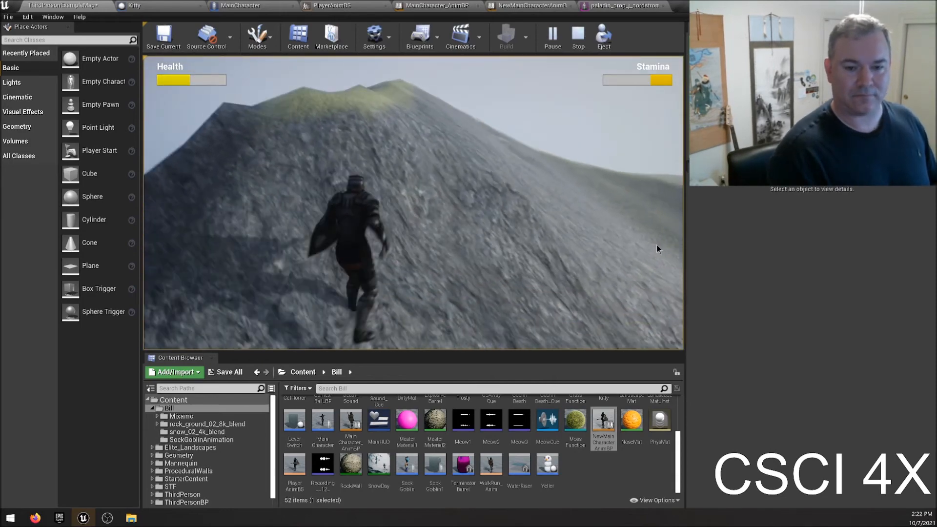
key(Escape)
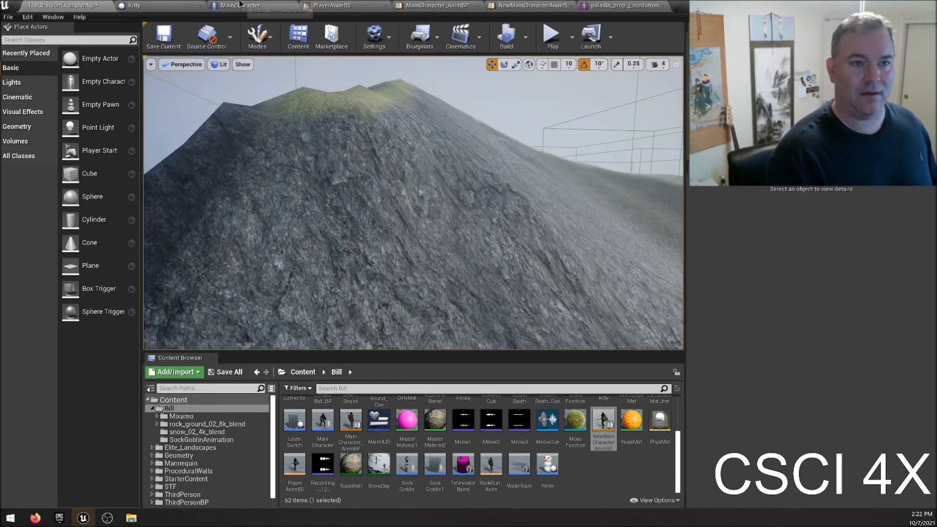
- Bring up the PlayerAnimBS blend space, clear the asset search, and preview the animation blend near the top of the Speed axis
click(239, 5)
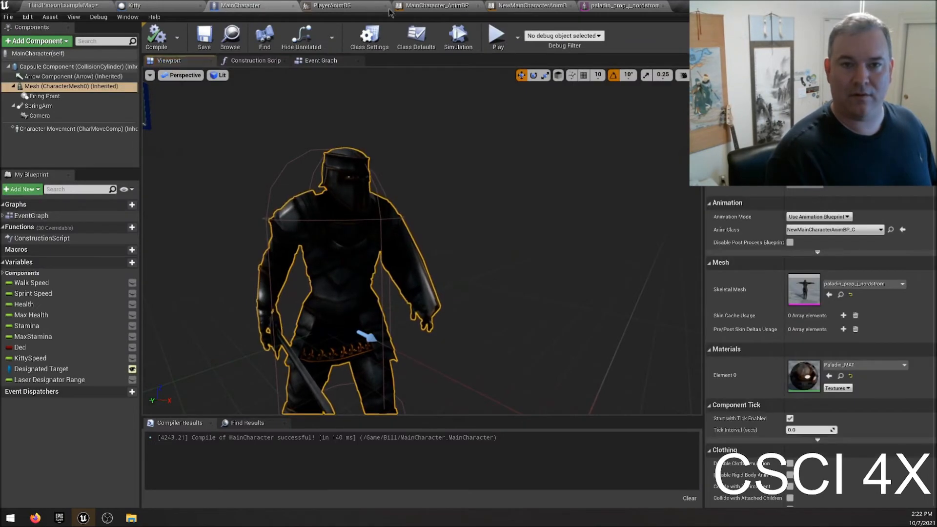
click(337, 5)
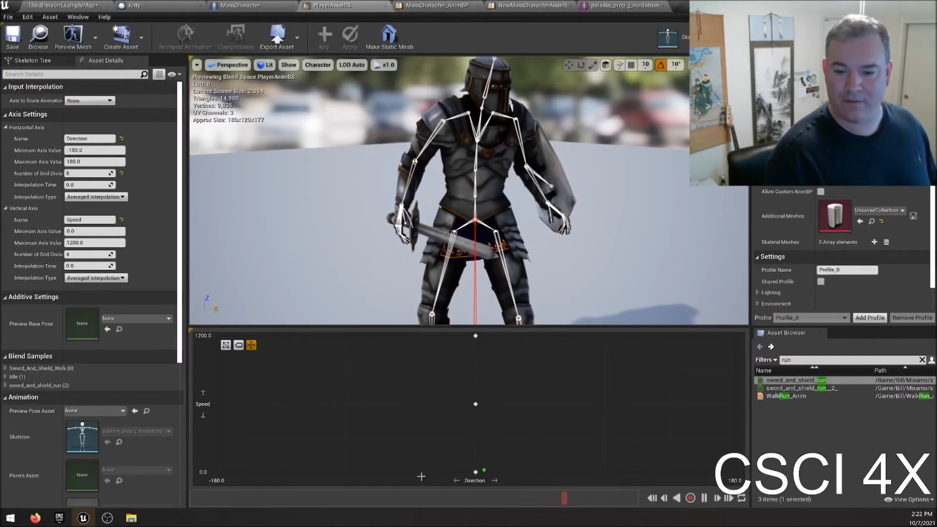
click(796, 361)
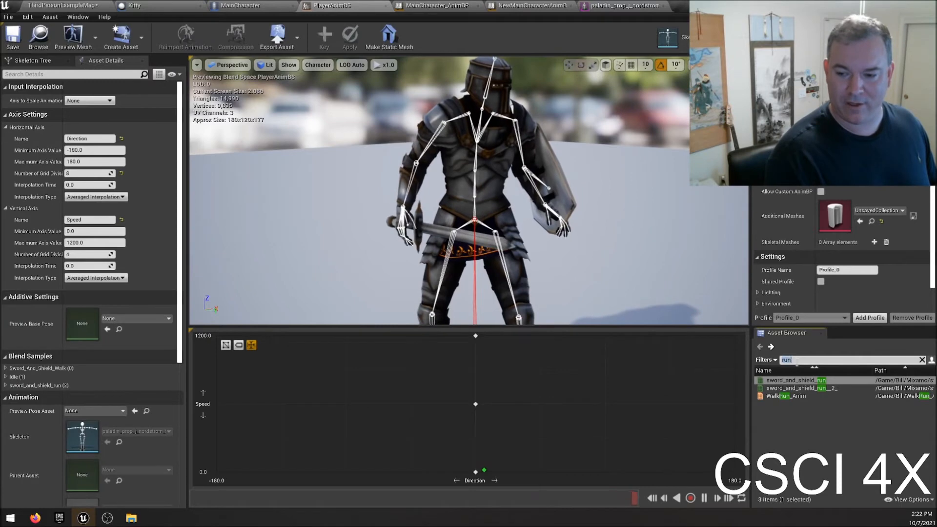
key(BackSpace)
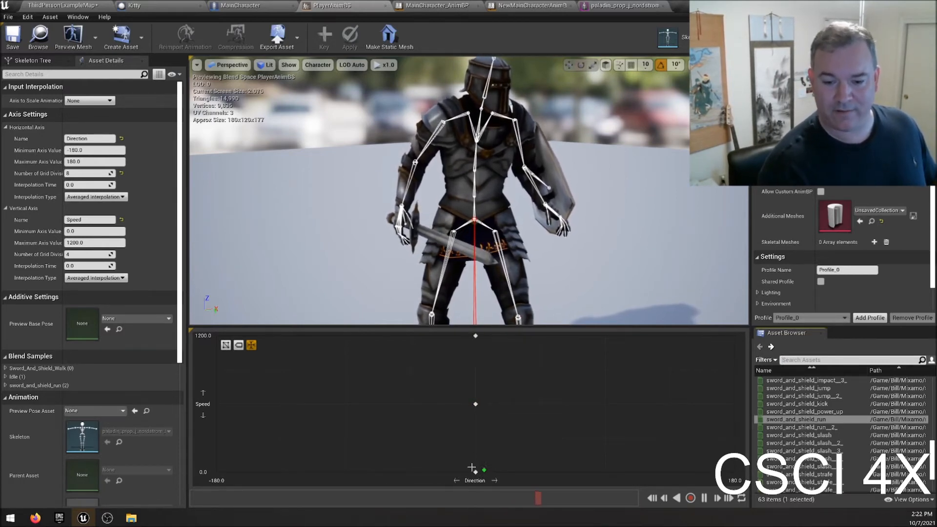
mouse_move(483, 470)
mouse_down()
mouse_move(495, 423)
mouse_move(478, 334)
mouse_move(475, 481)
mouse_move(479, 350)
mouse_up()
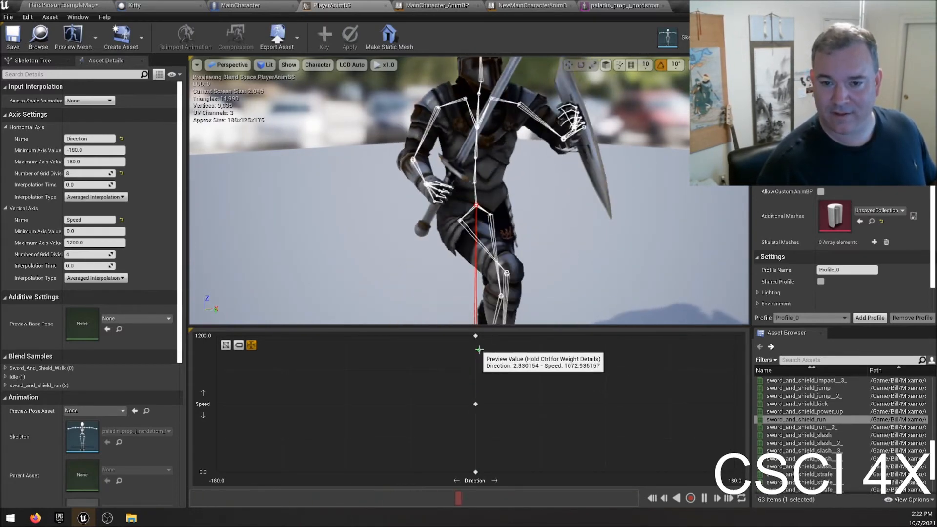
mouse_move(479, 350)
mouse_down()
mouse_move(463, 437)
mouse_move(466, 344)
mouse_move(464, 438)
mouse_move(443, 344)
mouse_move(498, 343)
mouse_up()
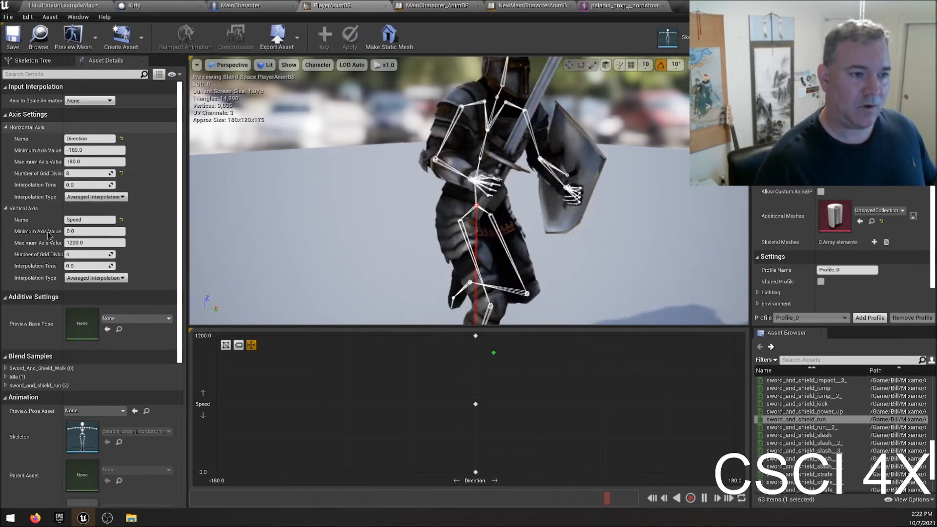
- Review the horizontal Direction and vertical Speed axis settings of PlayerAnimBS, including the available interpolation types
scroll(74, 148, down, 3)
scroll(74, 147, up, 3)
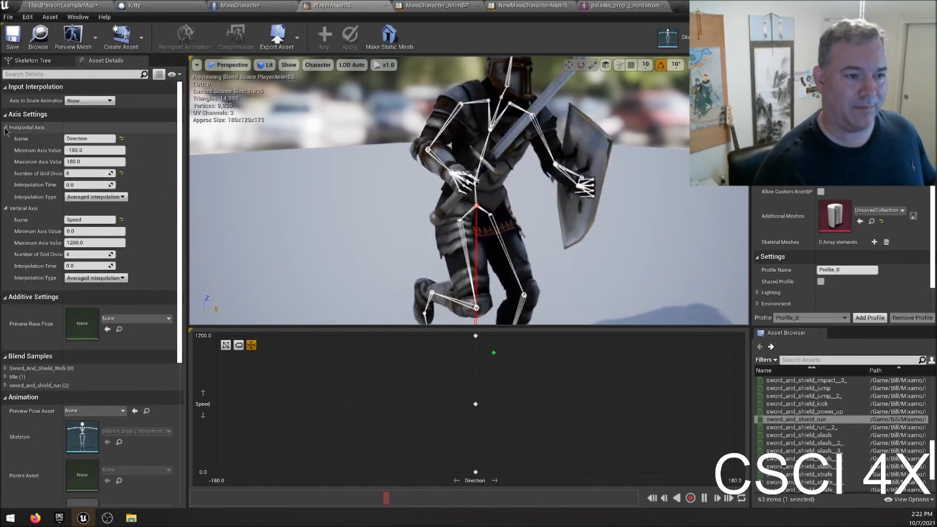
click(5, 127)
click(5, 138)
click(6, 138)
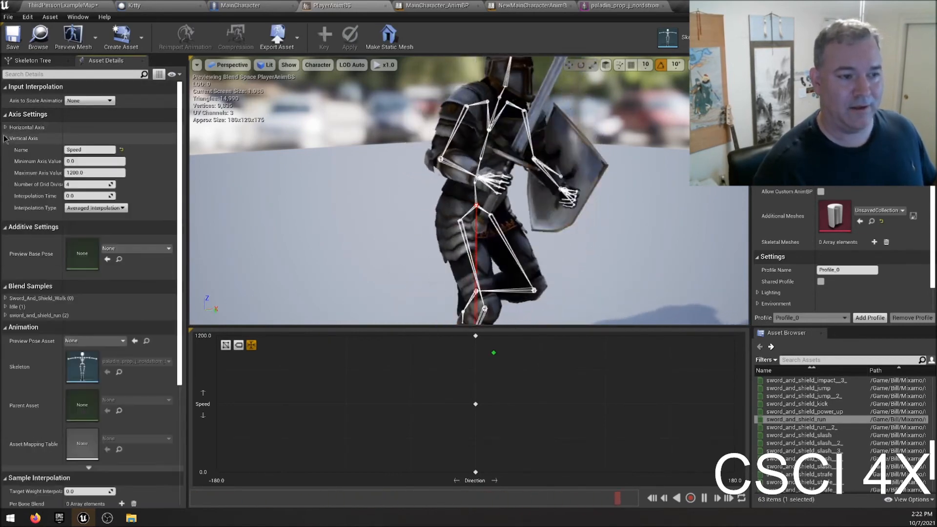
click(5, 127)
scroll(127, 205, down, 1)
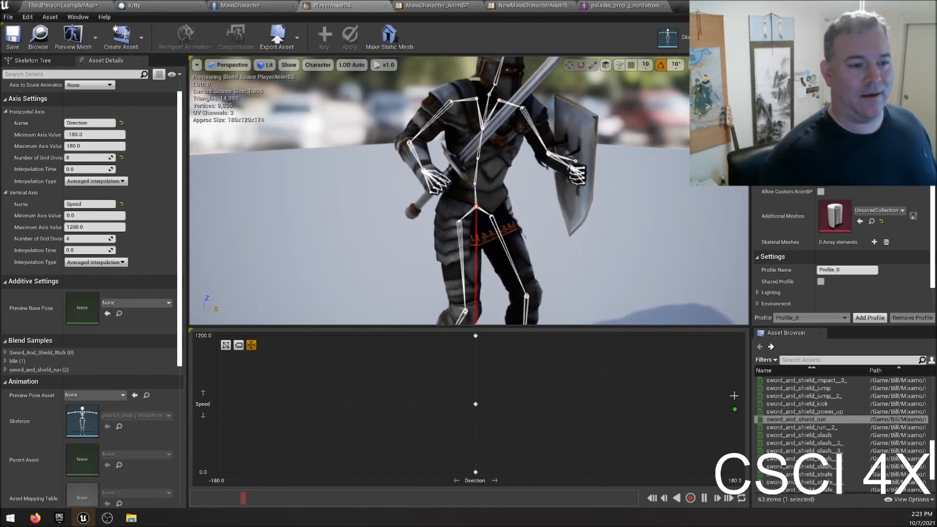
click(95, 181)
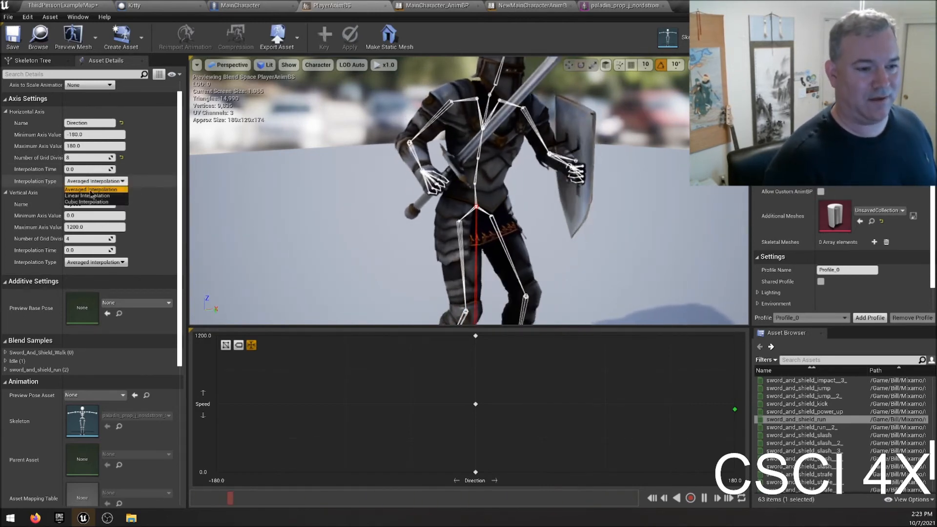
click(159, 181)
scroll(146, 220, up, 1)
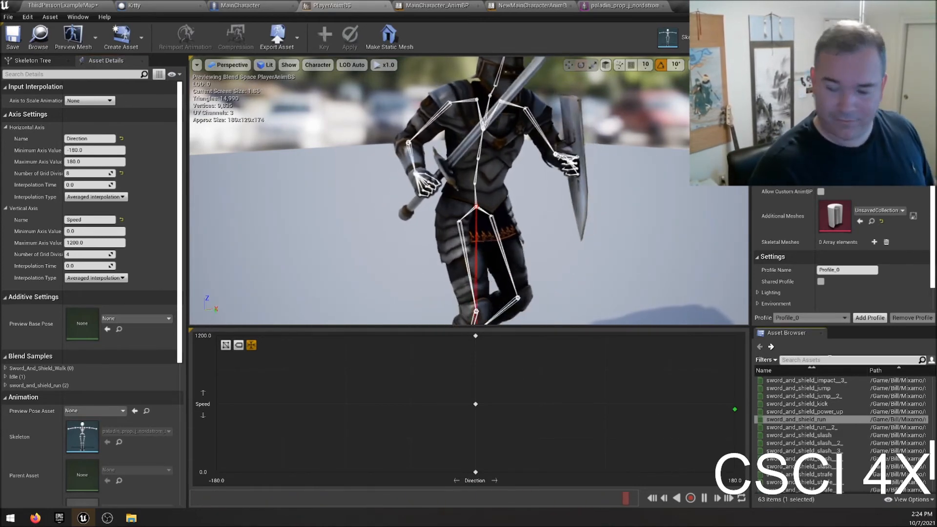
- Search the skeleton's animation assets for "strafe" and preview the sword_and_shield_strafe variants to compare their movement
text(e)
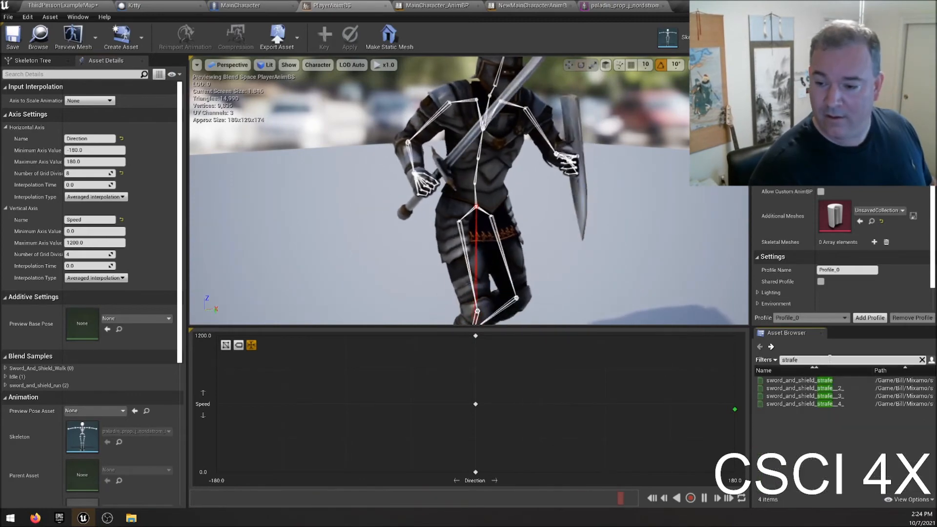
double_click(820, 381)
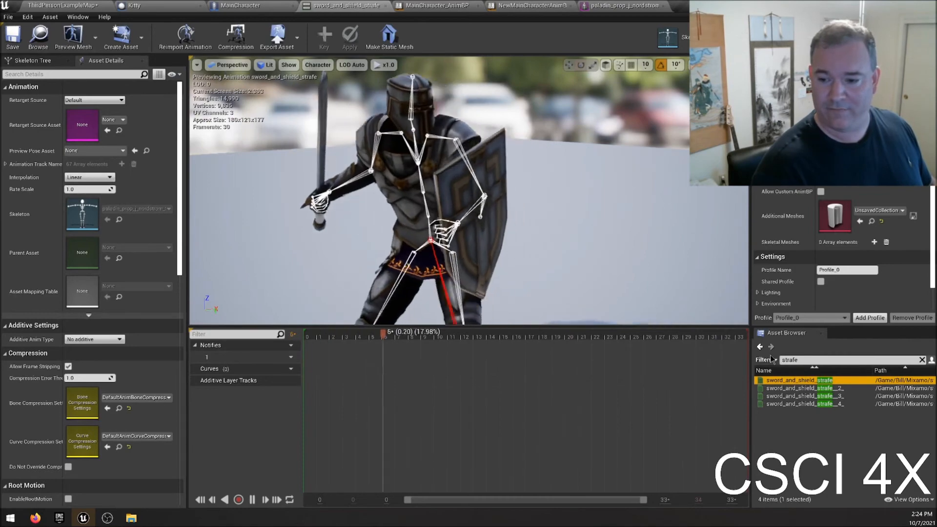
double_click(786, 389)
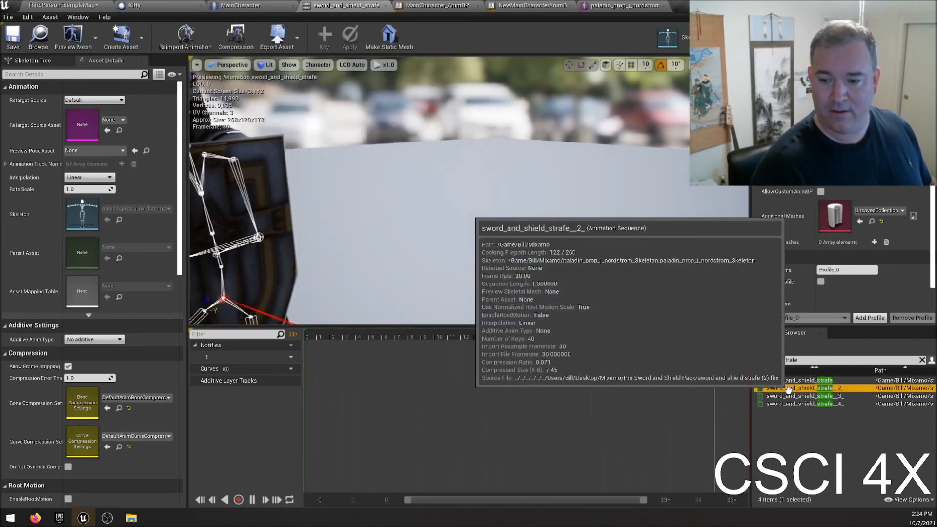
click(878, 396)
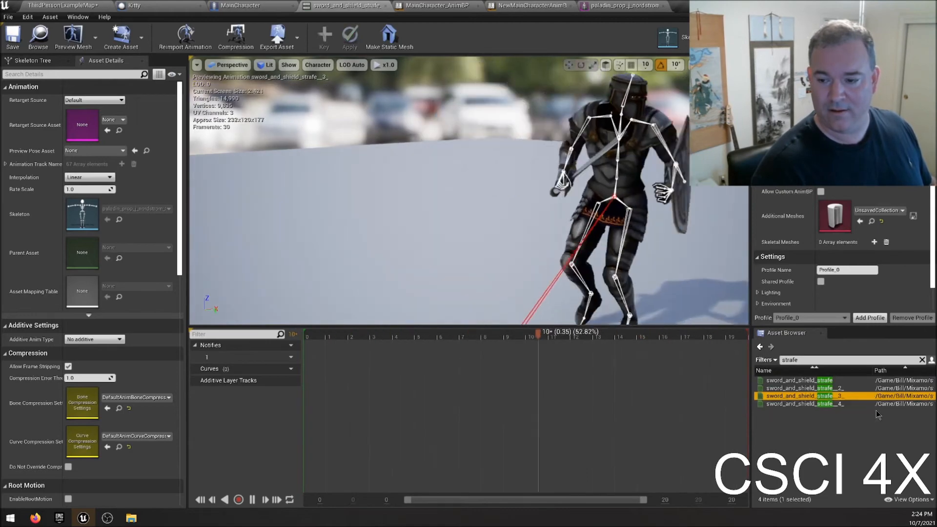
click(872, 404)
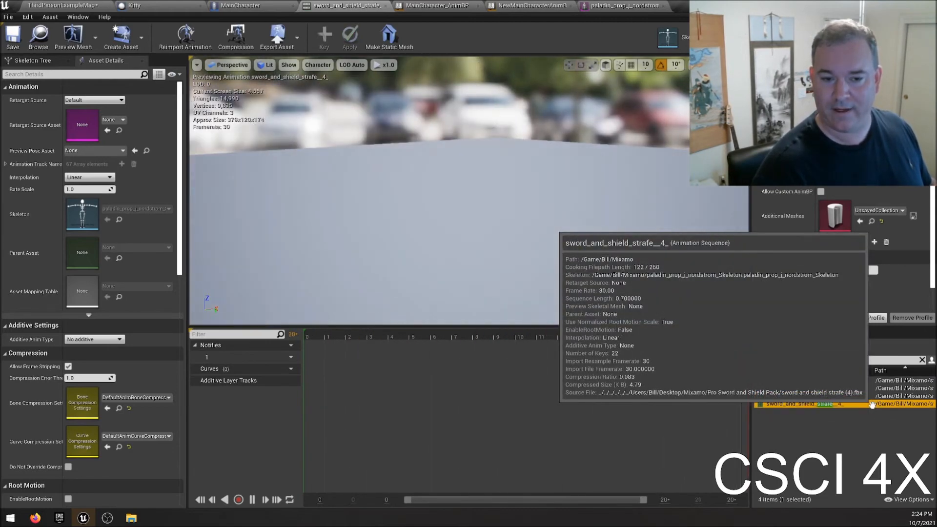
click(869, 381)
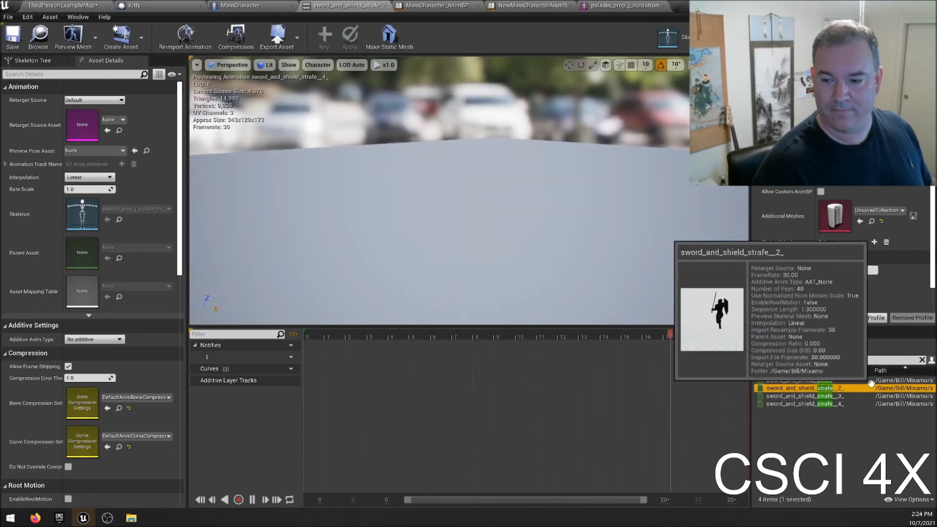
click(877, 404)
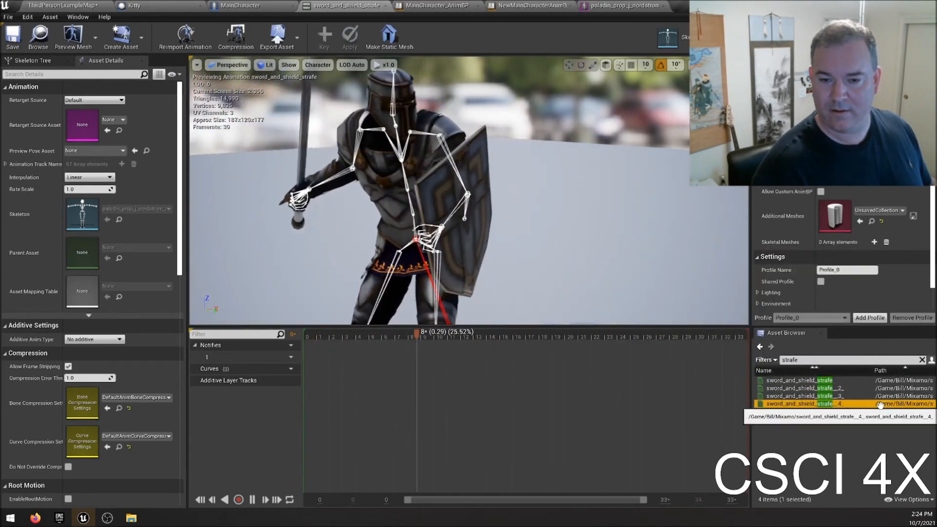
click(893, 388)
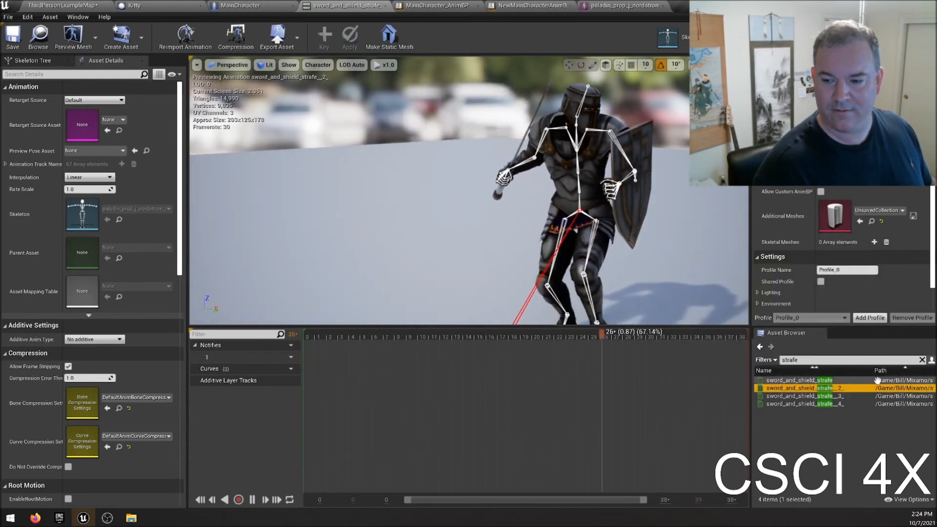
- Enable root motion on the sword_and_shield_strafe animation, set its Root Motion Root Lock to Anim First Frame, and save it
click(878, 380)
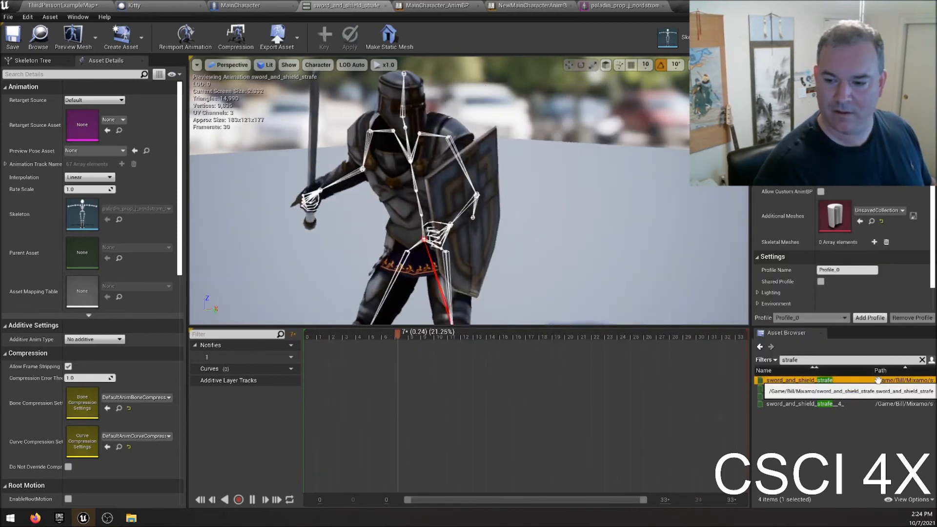
scroll(52, 356, down, 5)
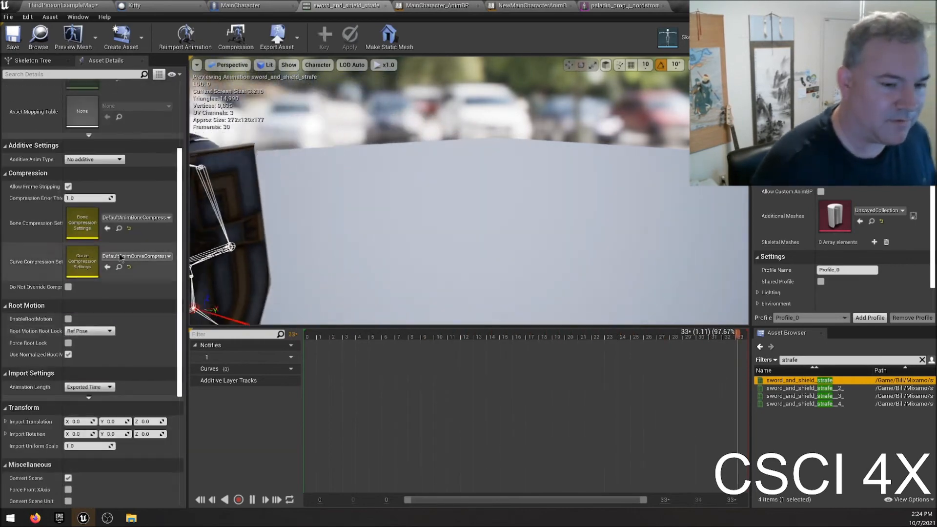
click(68, 319)
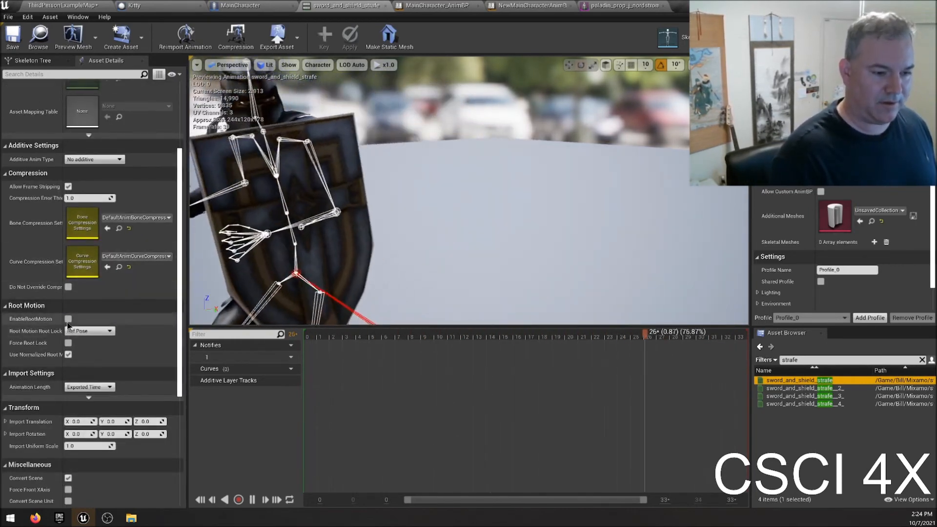
click(89, 331)
click(86, 351)
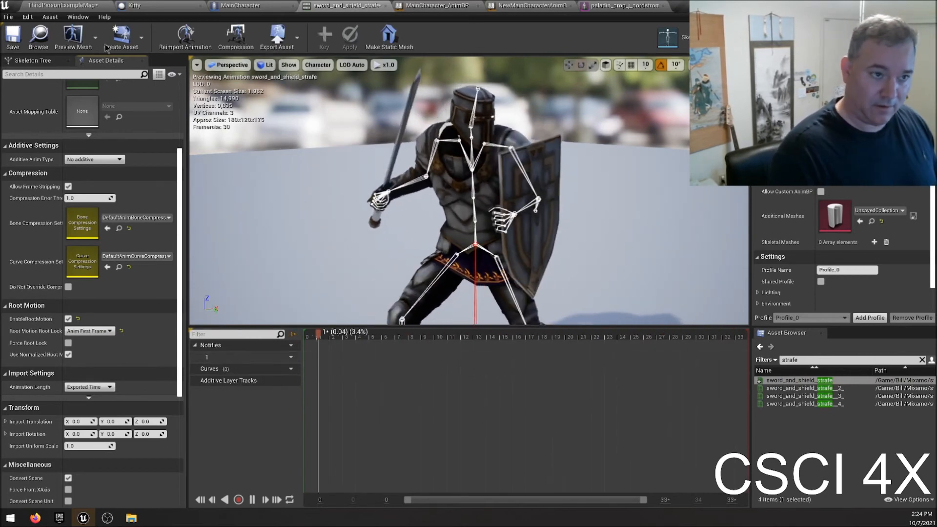
- Open sword_and_shield_strafe__2_, enable root motion with the root lock set to Anim First Frame, and save it
double_click(800, 388)
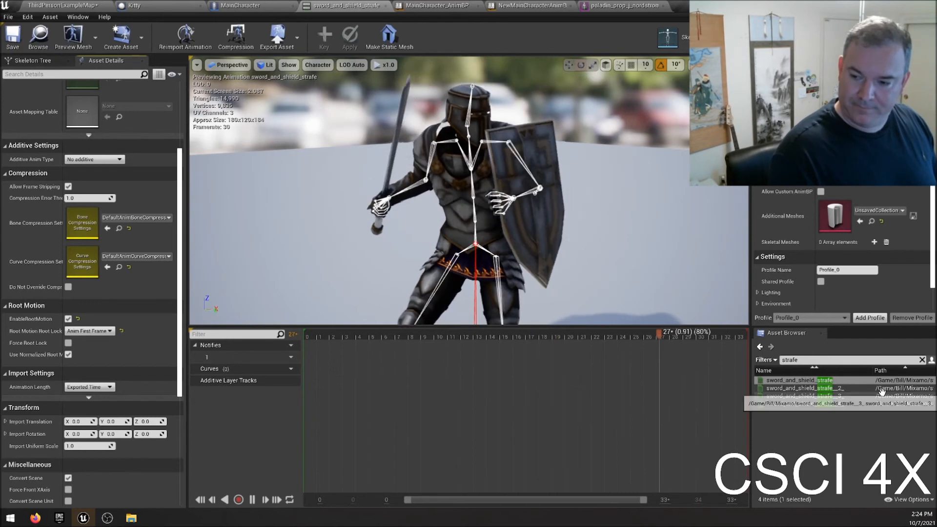
click(68, 319)
click(81, 331)
click(84, 345)
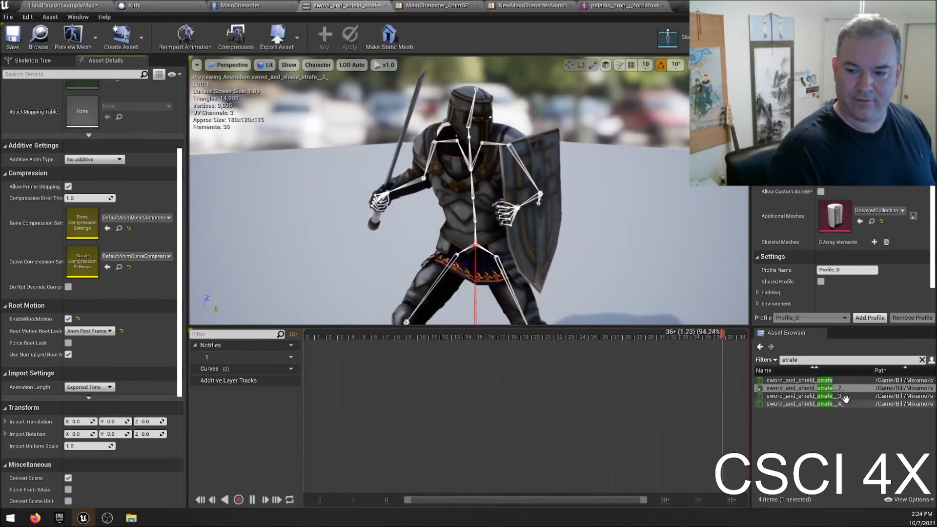
- Open sword_and_shield_strafe__3_, enable root motion with the root lock set to Anim First Frame, and save it
click(876, 396)
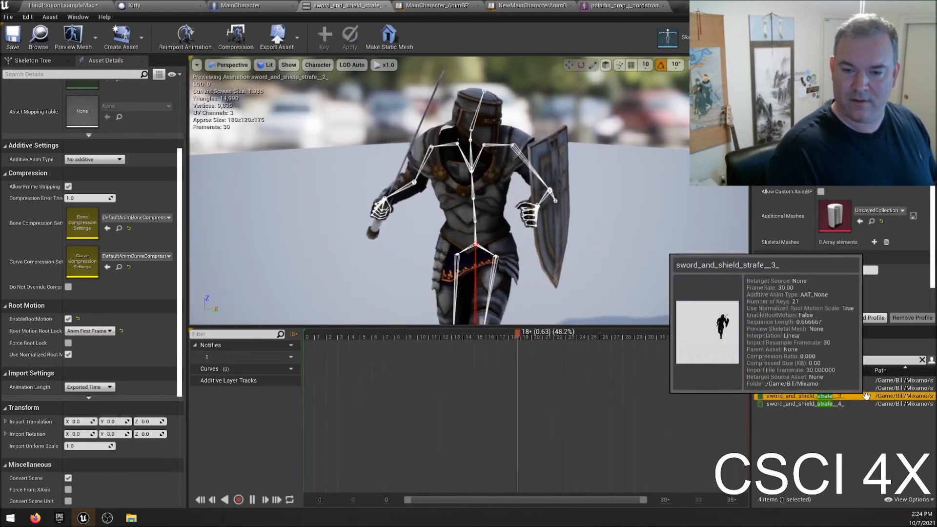
click(69, 318)
click(88, 331)
click(86, 352)
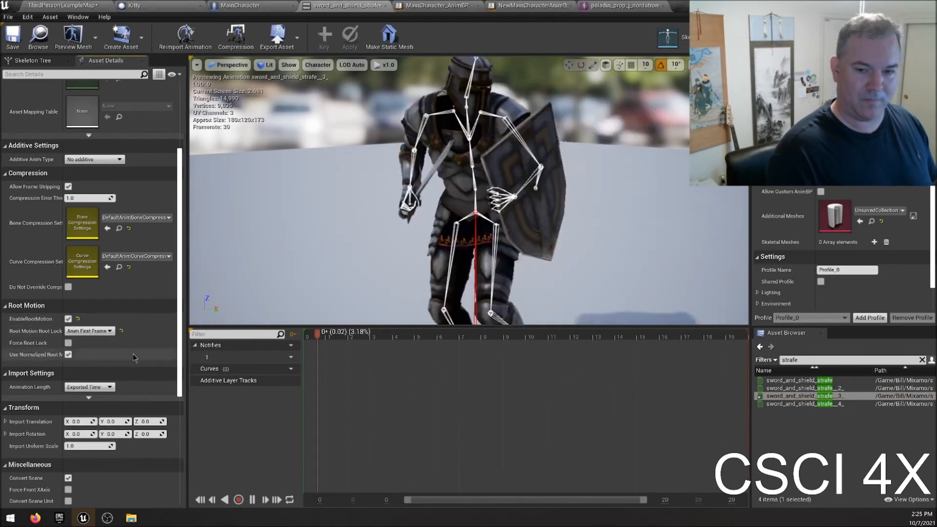
- Open sword_and_shield_strafe__4_, enable root motion with the root lock set to Anim First Frame, and save it
click(858, 403)
click(68, 319)
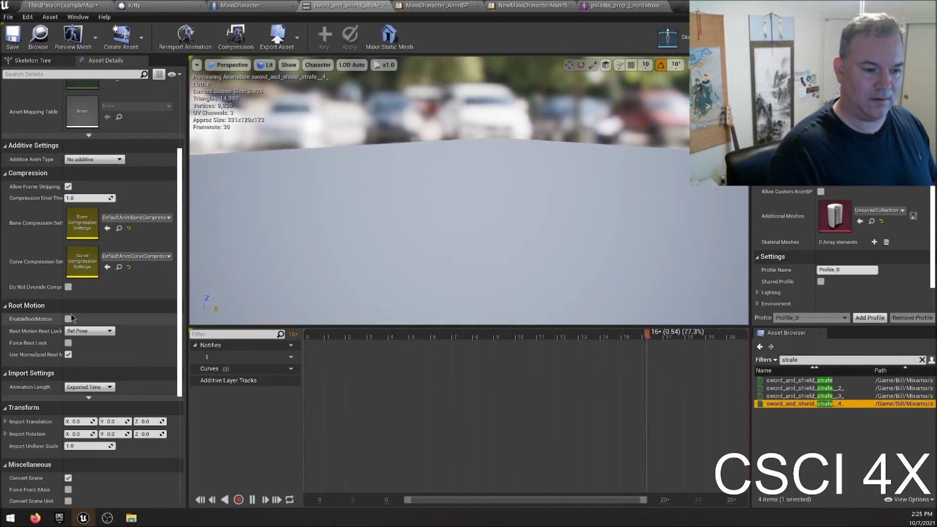
click(93, 331)
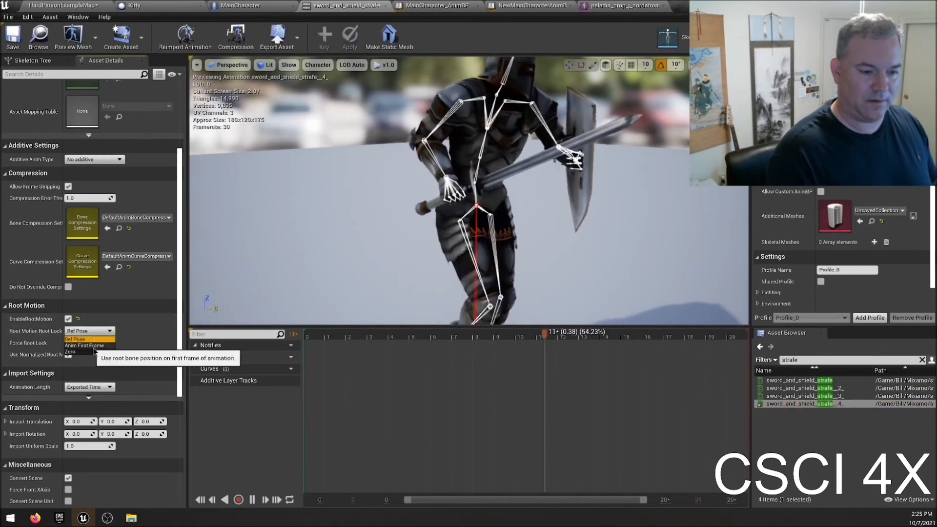
click(84, 345)
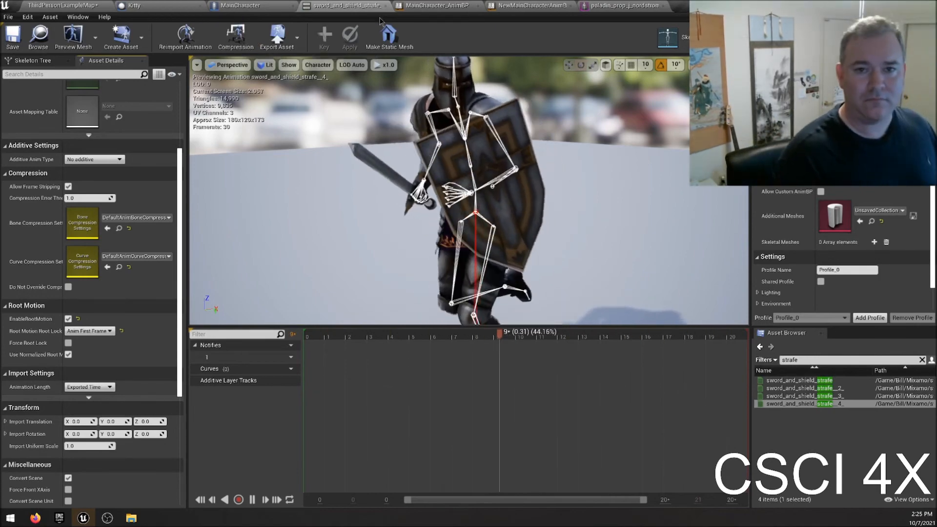
- Try to step back through the asset history from sword_and_shield_strafe__4_ to the PlayerAnimBS blend space
click(759, 347)
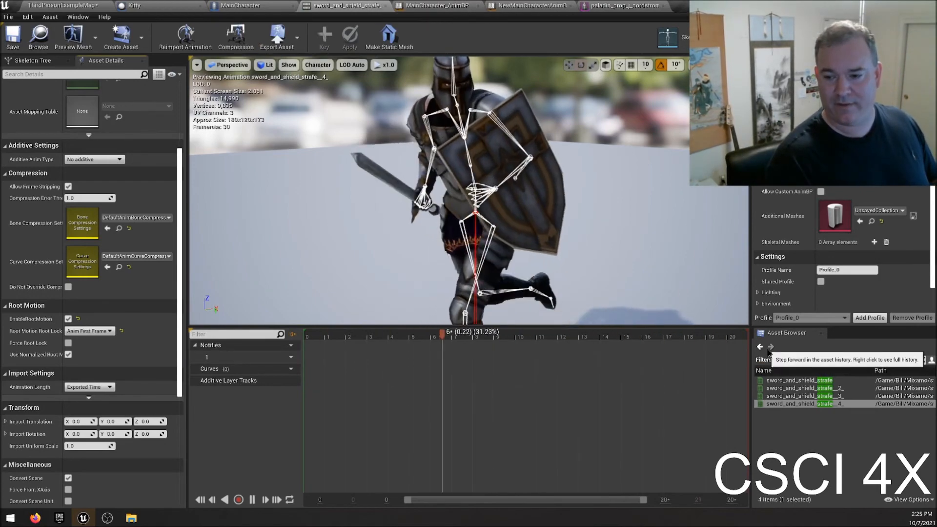
click(760, 347)
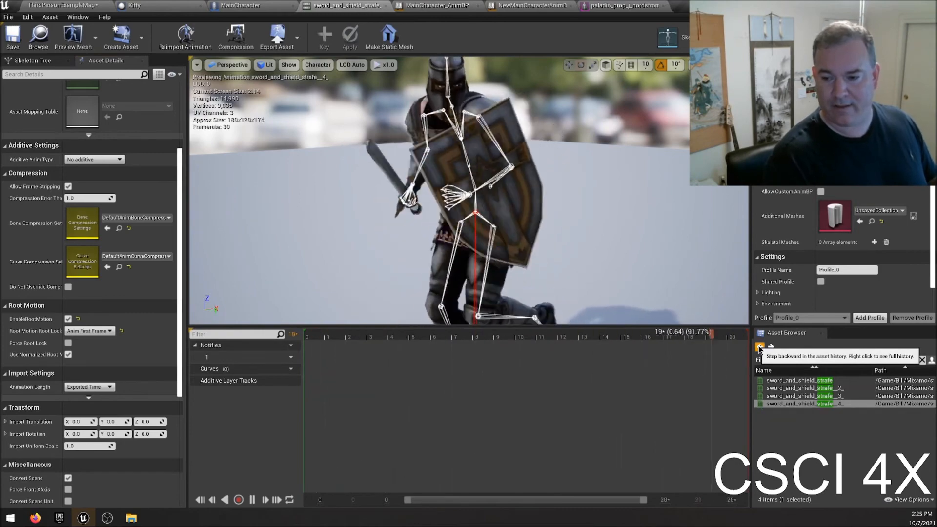
click(760, 347)
click(760, 347)
click(760, 347)
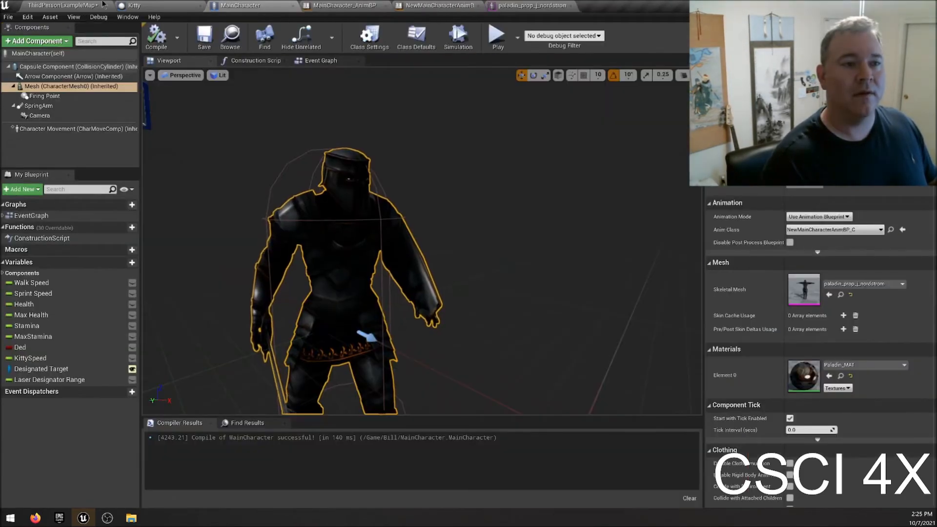
- Return to the ThirdPersonExampleMap level and reopen the PlayerAnimBS blend space from the Bill content folder
click(48, 5)
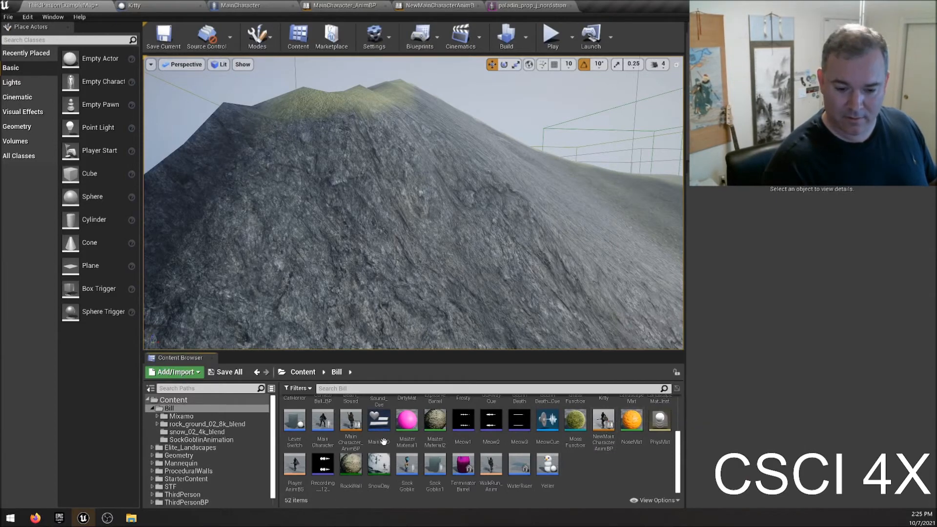
click(288, 470)
double_click(288, 471)
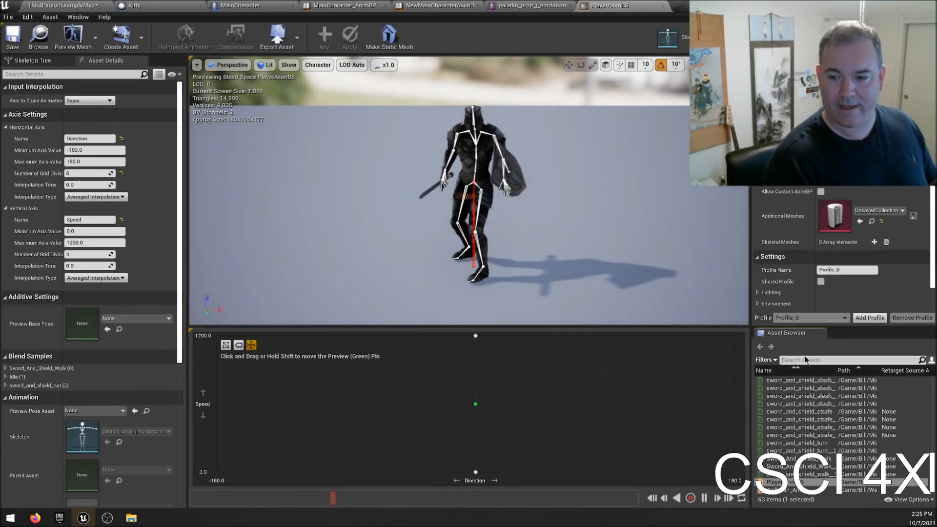
- Filter the blend space's animation assets by "strafe" and place sword_and_shield_strafe at Direction -180, midway up the Speed axis
click(787, 359)
text(sta)
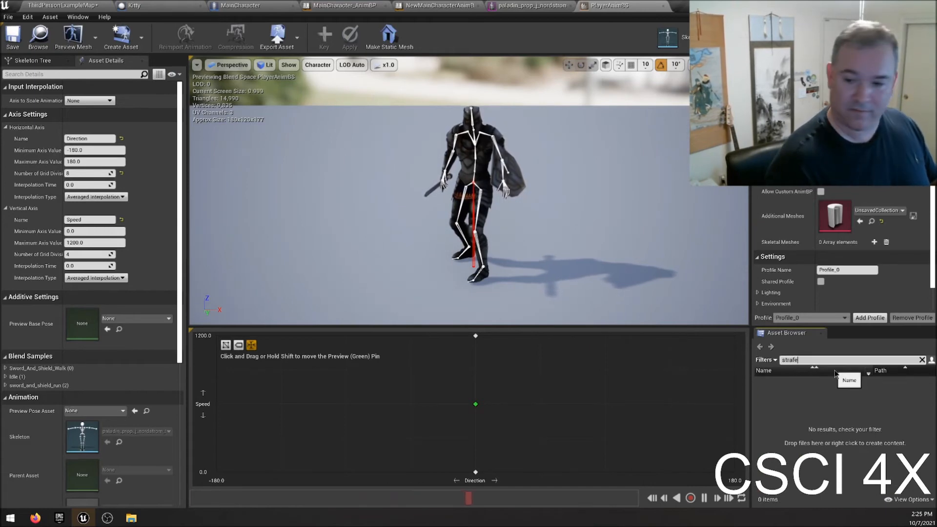
mouse_move(788, 384)
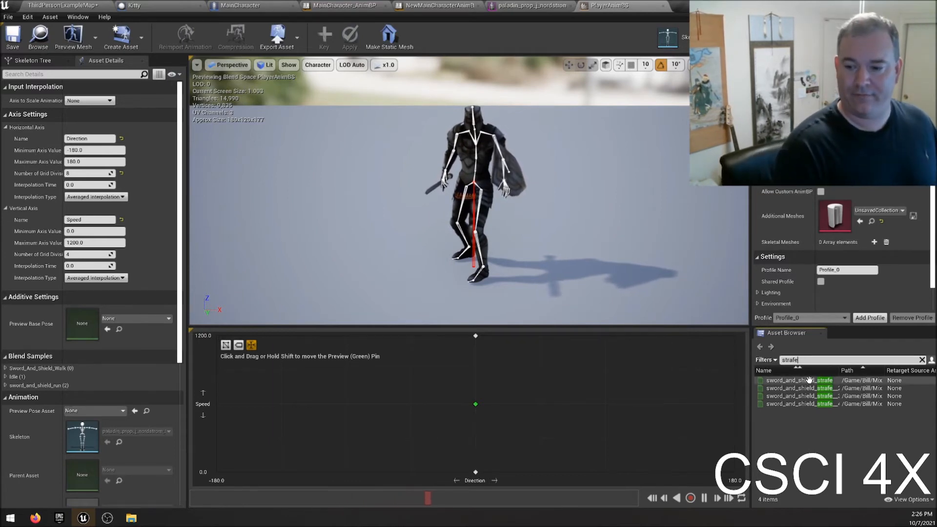
mouse_move(821, 398)
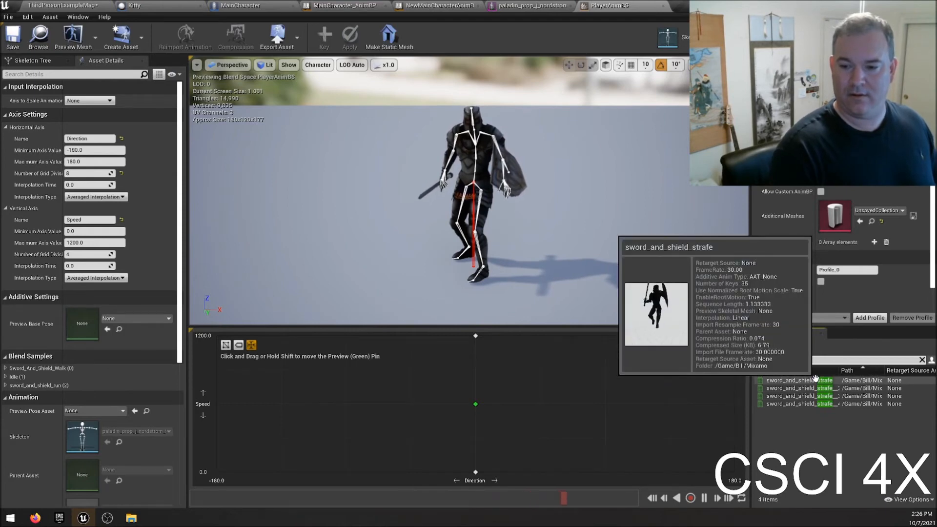
click(810, 380)
drag(810, 380, 242, 471)
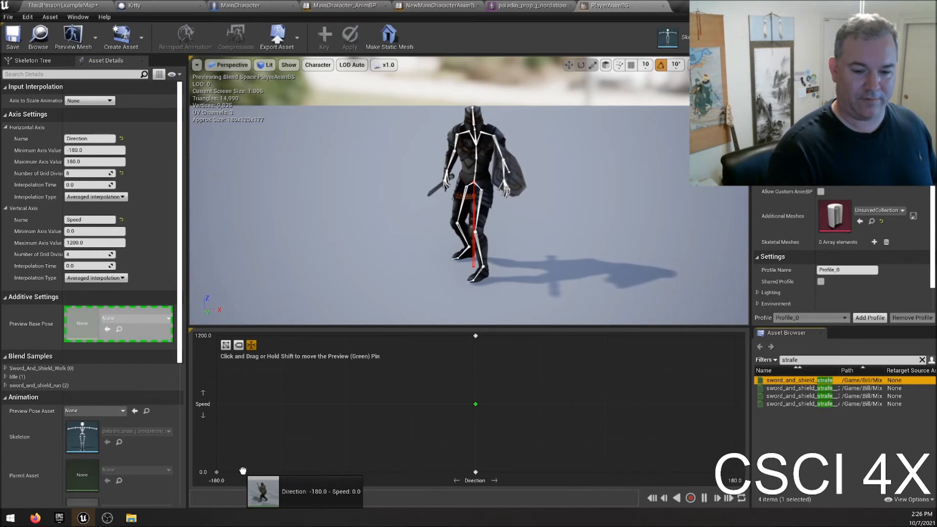
drag(242, 471, 216, 405)
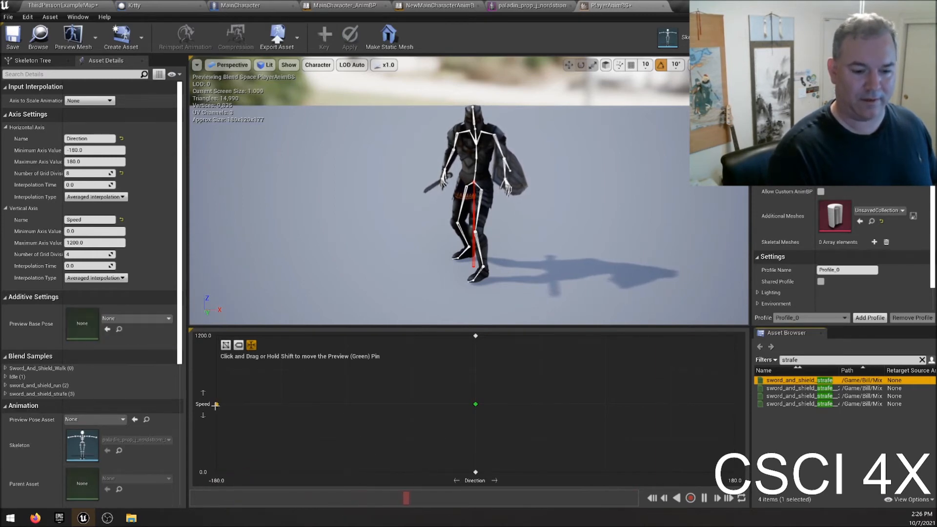
- Place sword_and_shield_strafe__4_ on the blend grid at Direction -180 and Speed 1200
click(805, 395)
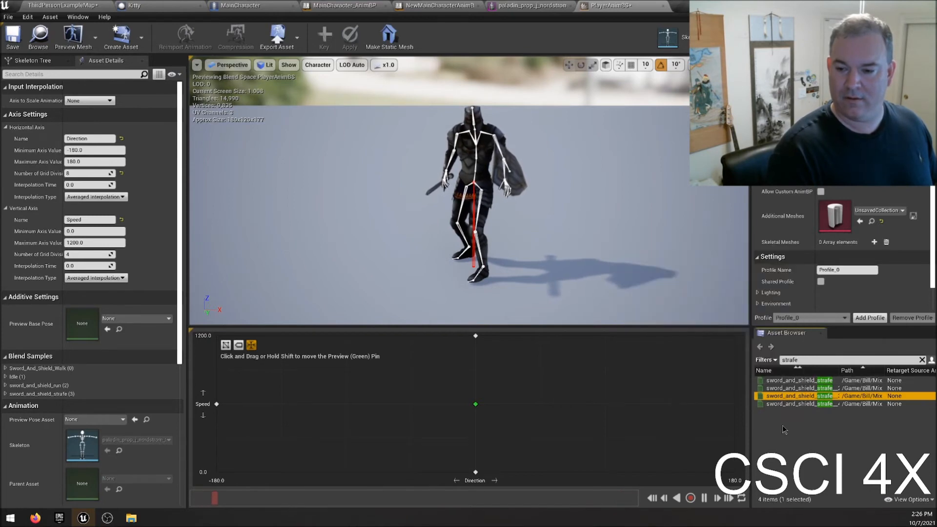
click(800, 404)
drag(801, 404, 218, 404)
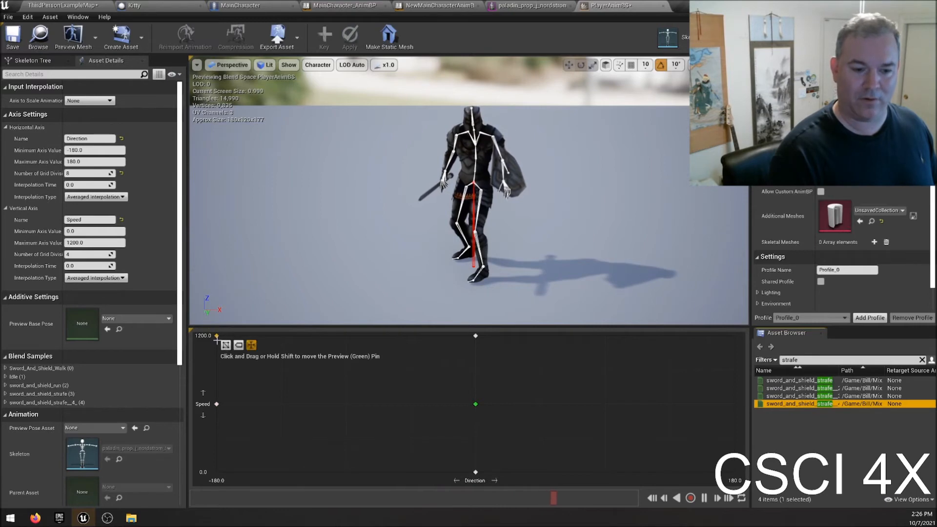
- Place sword_and_shield_strafe__2_ at Direction 180, mid Speed, and sword_and_shield_strafe__3_ at Direction 180, Speed 1200, and preview the blends
drag(801, 388, 727, 408)
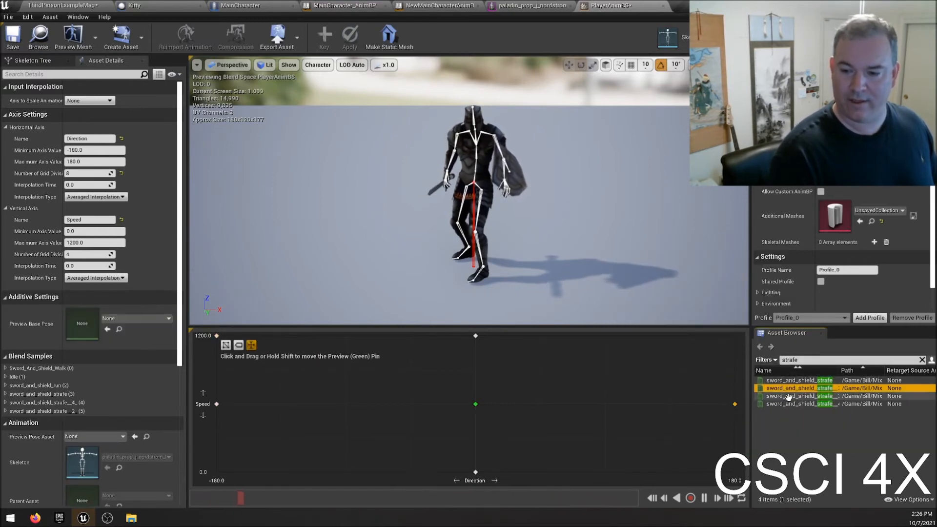
mouse_move(789, 396)
drag(788, 397, 735, 337)
drag(474, 404, 754, 486)
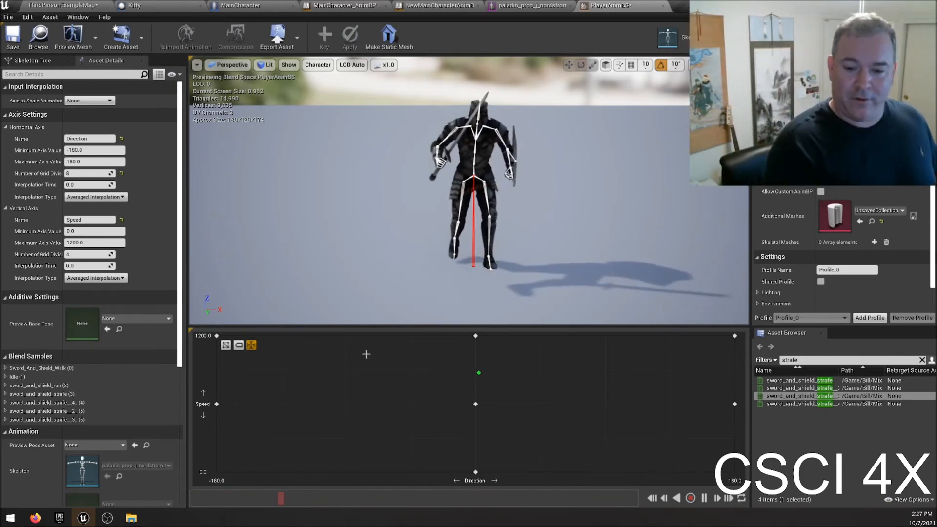
drag(479, 373, 470, 507)
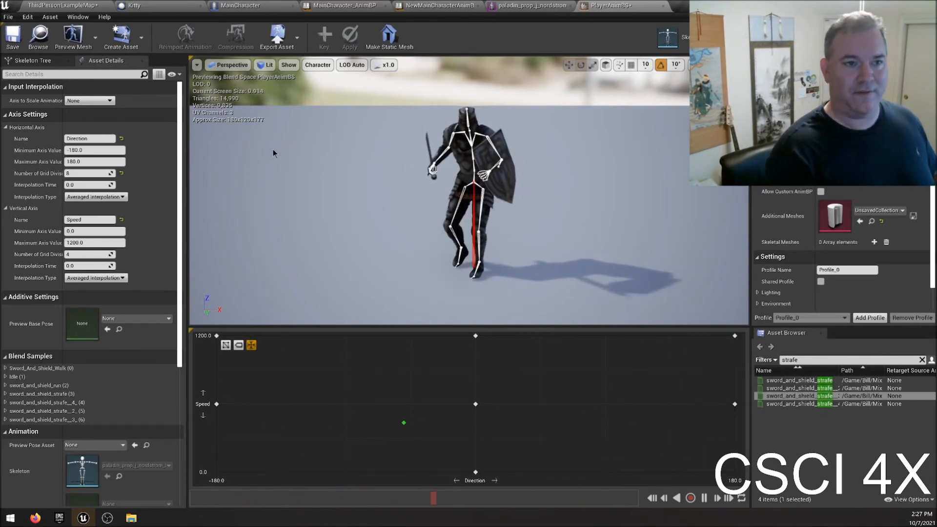
- Save the ThirdPersonExampleMap level and play-test the knight's movement with the strafe samples, ending the play session
click(54, 7)
click(164, 36)
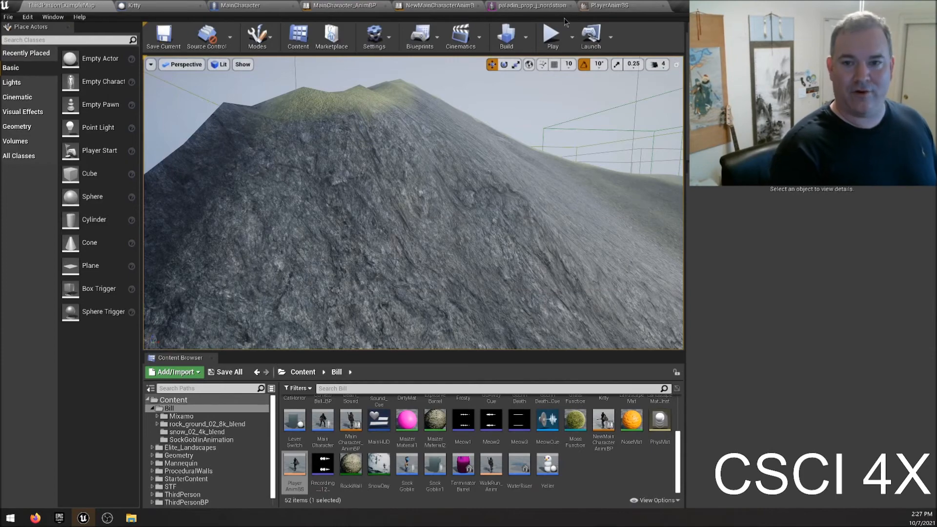
click(551, 35)
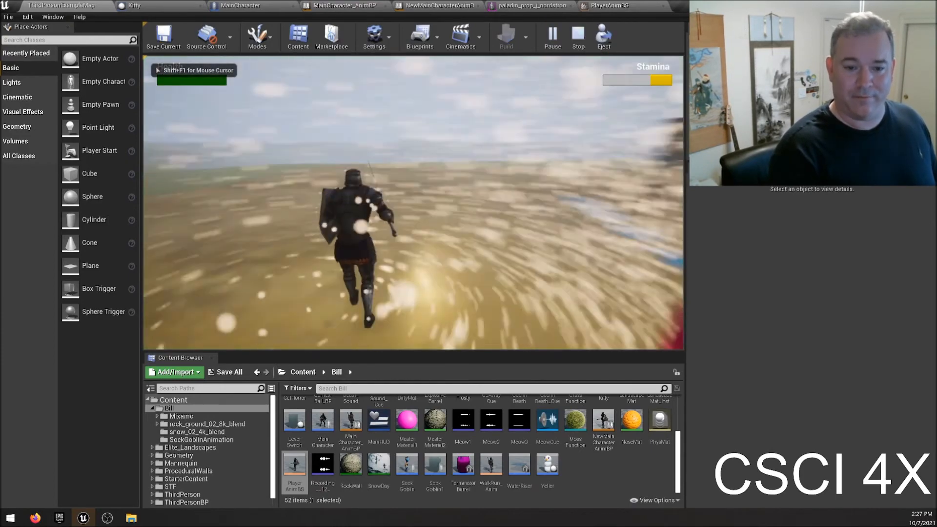
key(w)
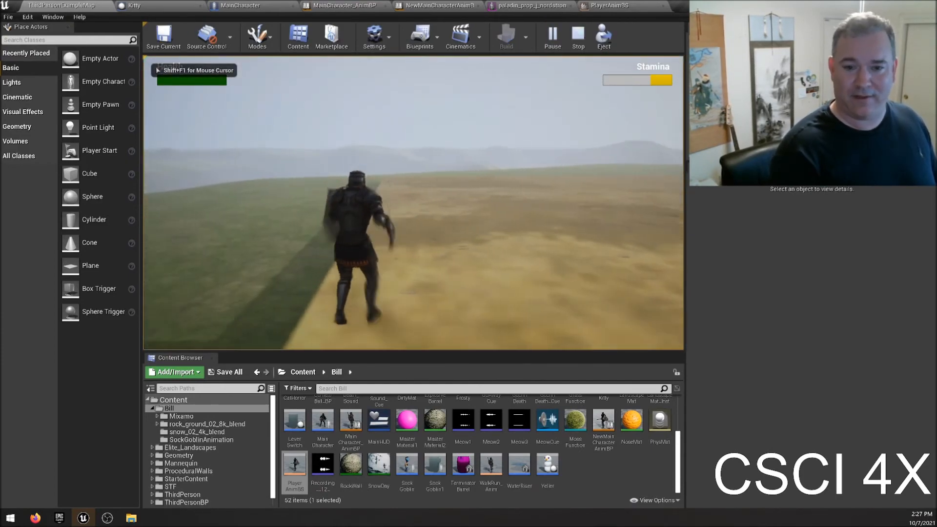
key(w)
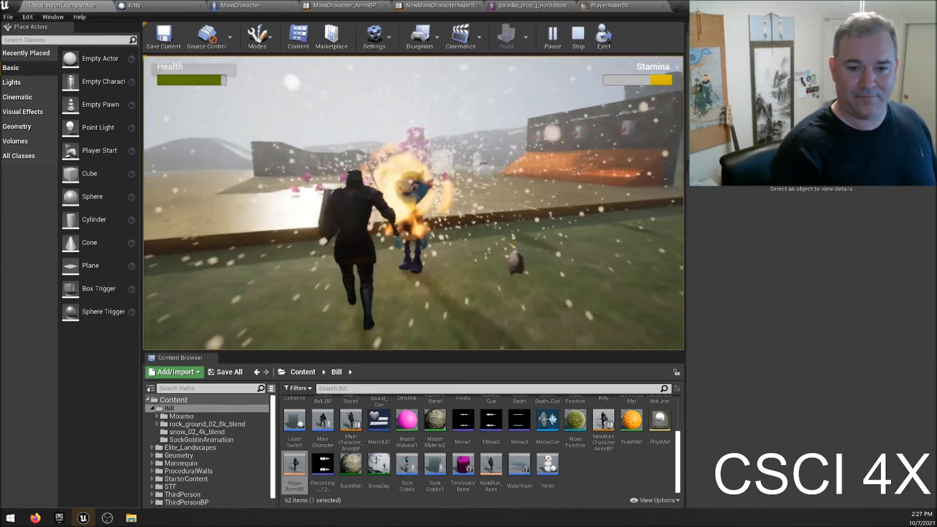
key(w)
key(w)
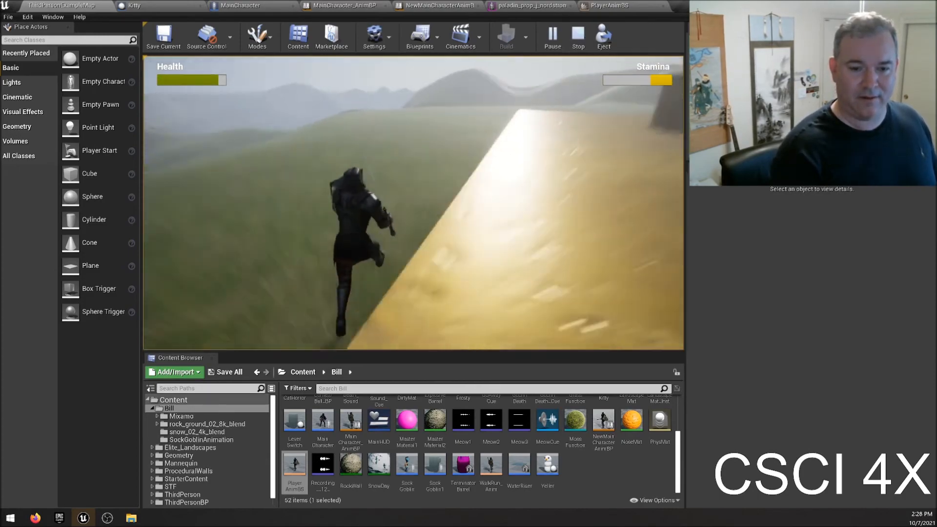
key(w)
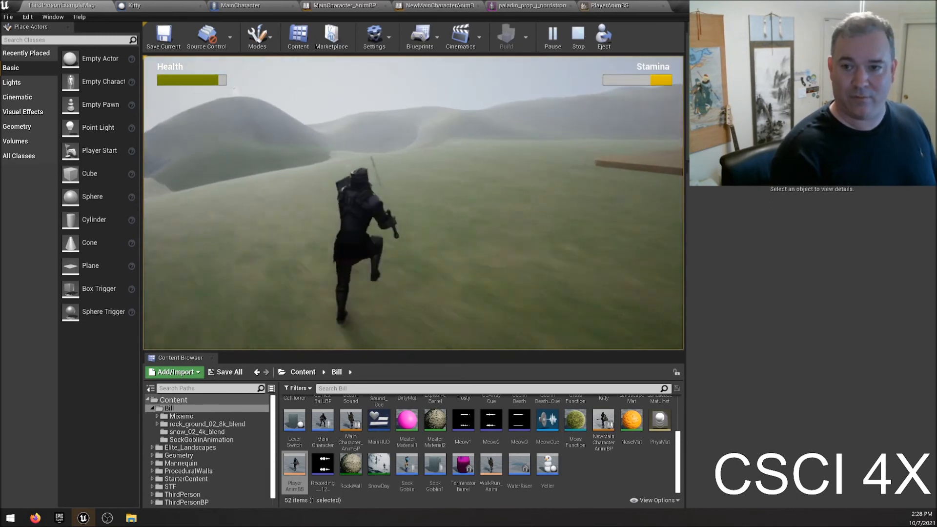
key(Escape)
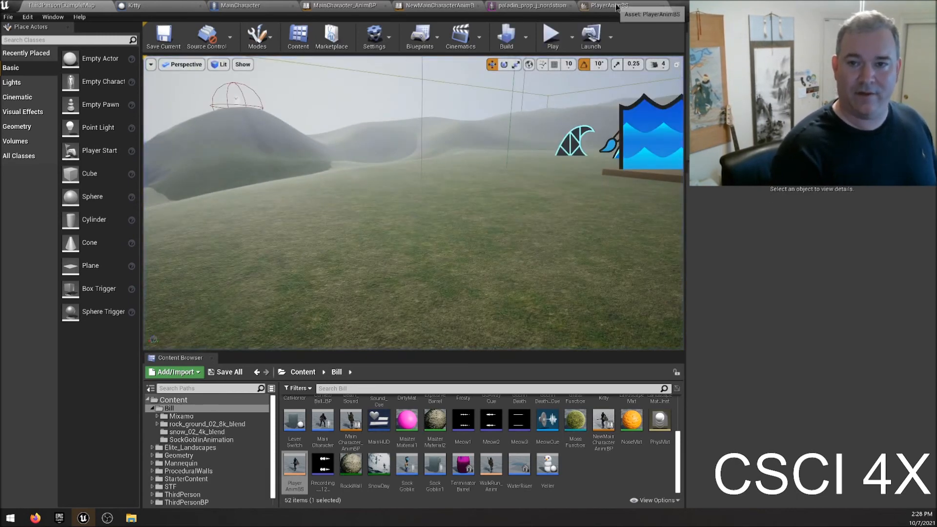
- Check the horizontal axis name in PlayerAnimBS and the speed logic in NewMainCharacterAnimBP's Event Graph
click(618, 9)
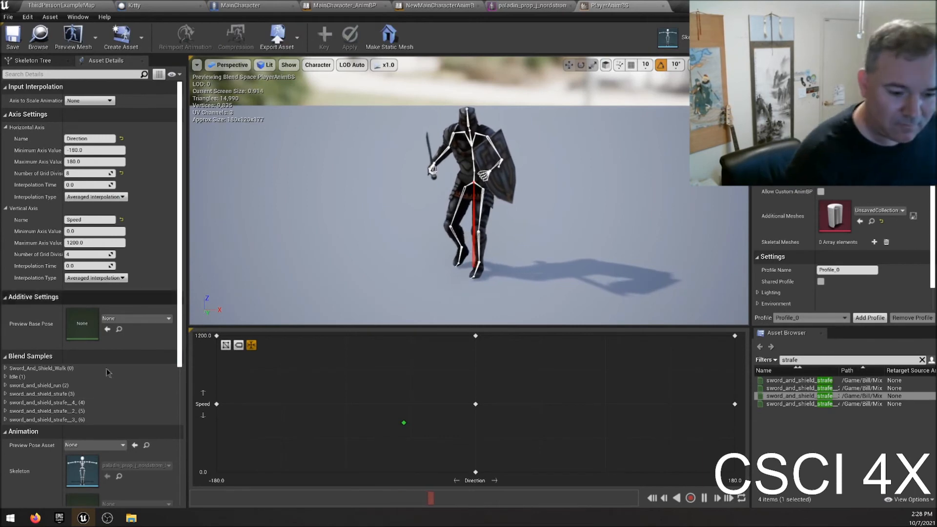
click(72, 138)
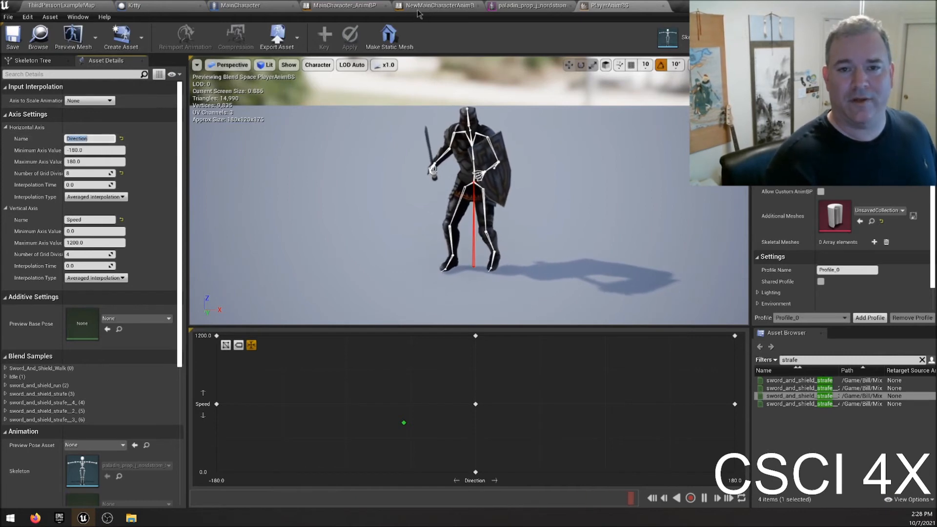
click(439, 6)
right_drag(390, 250, 446, 285)
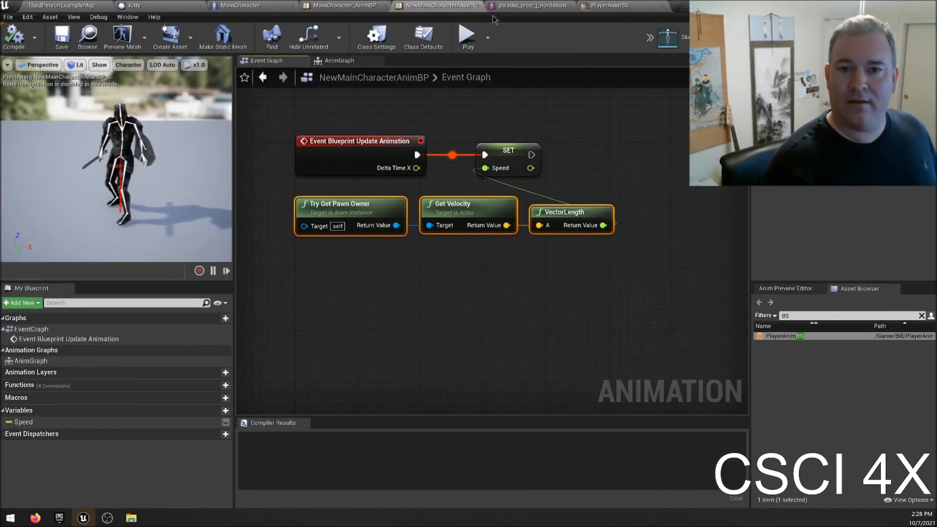
- Promote the PlayerAnimBS node's Direction input in the AnimGraph to a variable, place it above Speed, and compile the blueprint
click(336, 60)
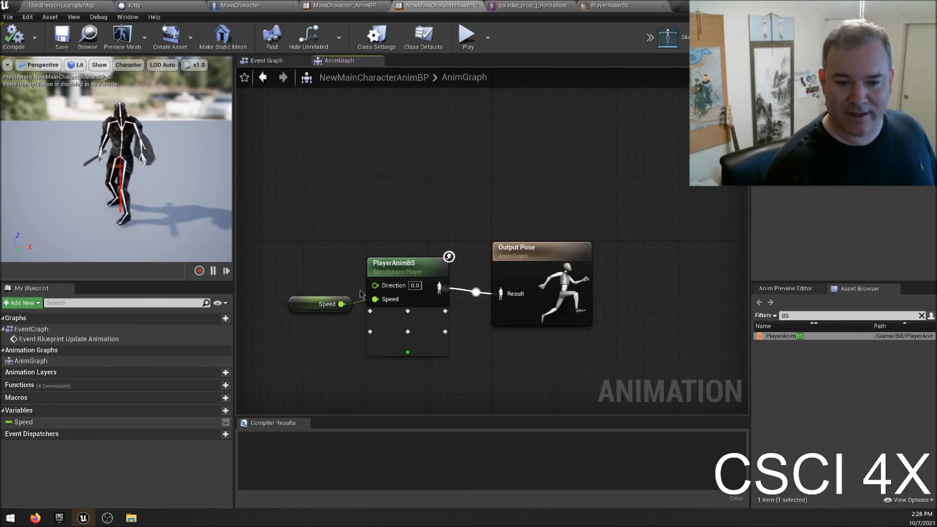
right_click(395, 288)
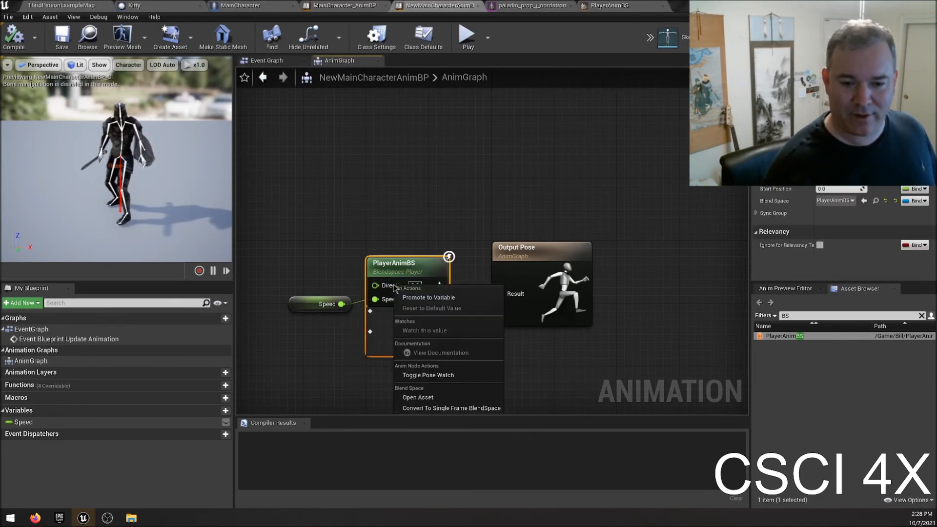
click(420, 297)
click(306, 280)
click(324, 226)
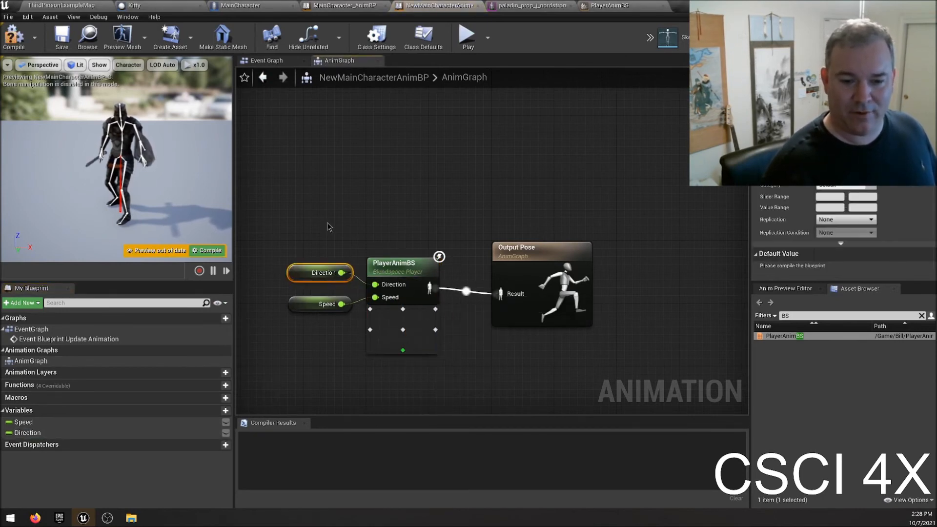
click(222, 250)
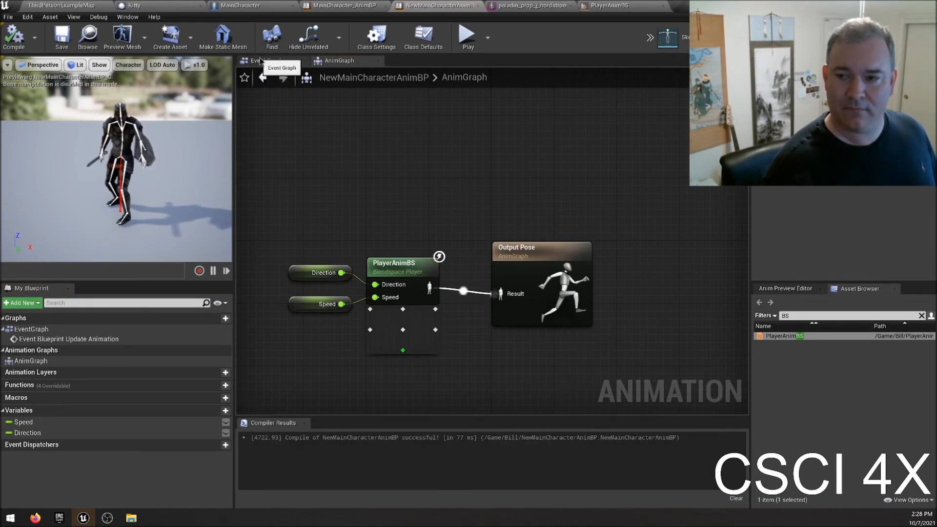
drag(263, 216, 339, 291)
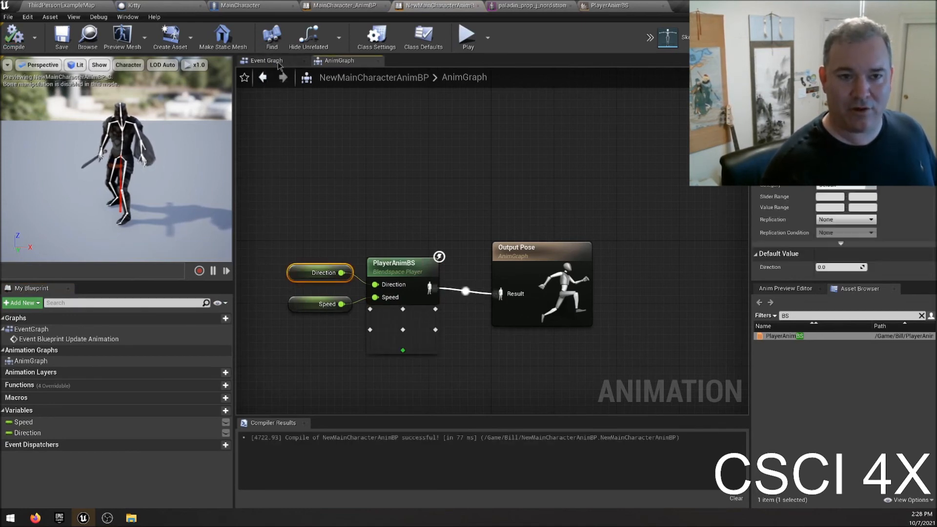
- Add a Calculate Direction node in the Event Graph, fed by Get Velocity's return value
click(266, 61)
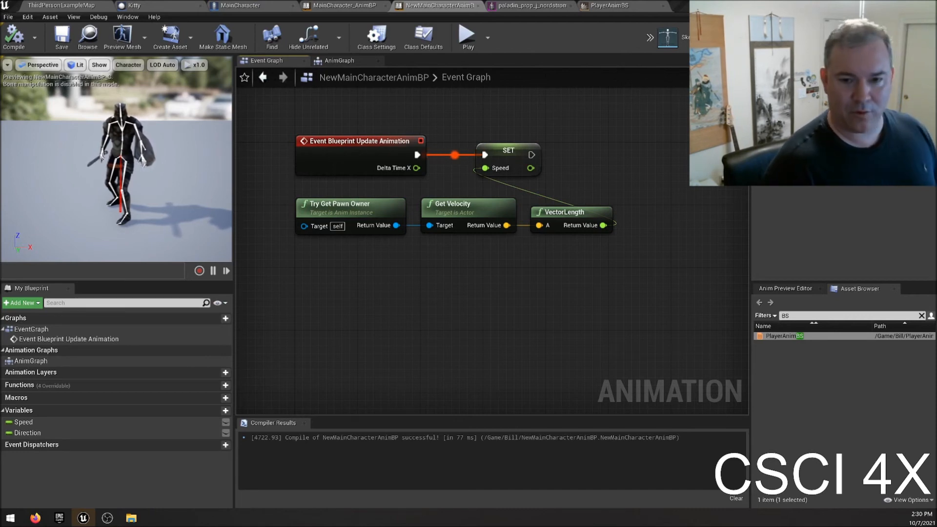
drag(507, 225, 523, 258)
text(calcul)
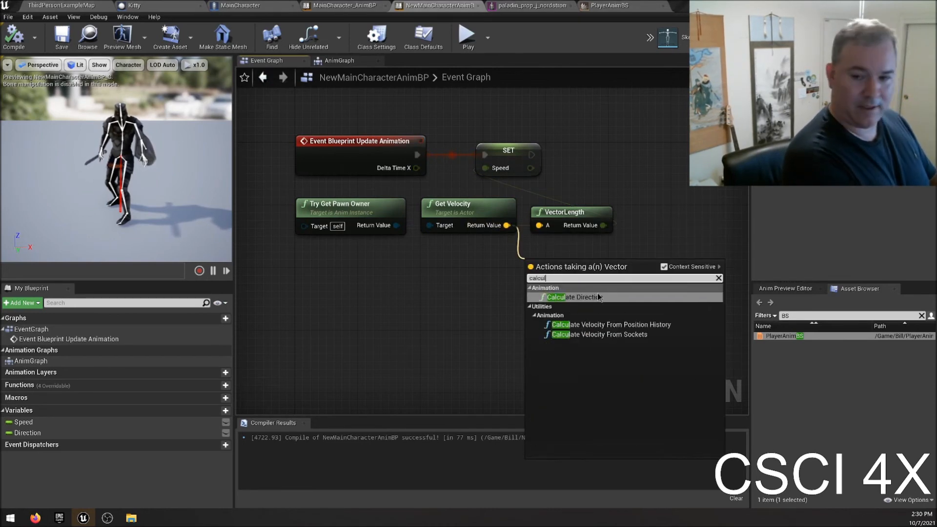
text(a)
click(600, 298)
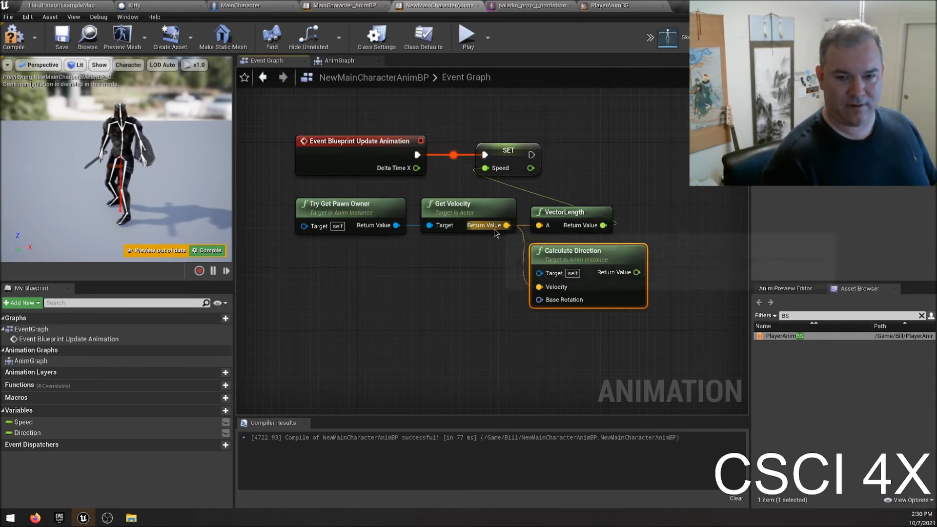
- Add a GetActorRotation node from Try Get Pawn Owner and connect its return value to Calculate Direction's Base Rotation
drag(396, 225, 394, 295)
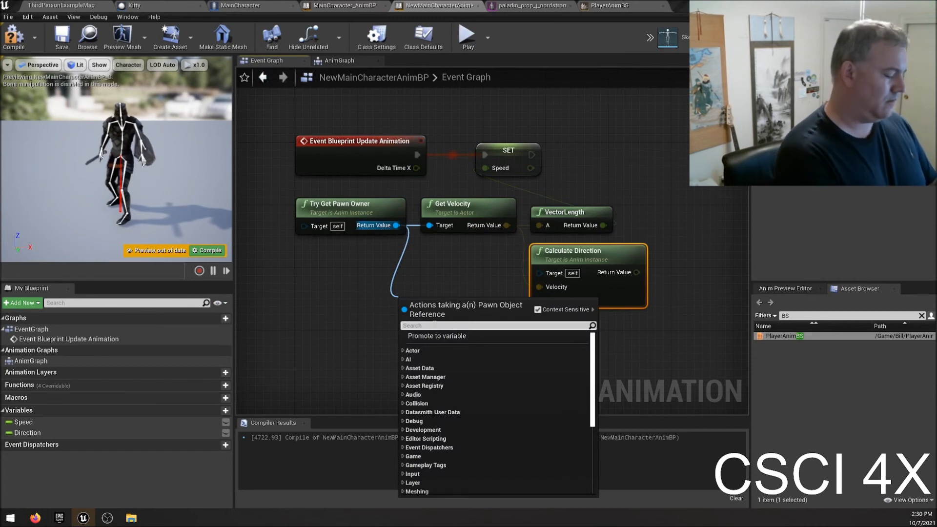
text(get actor r)
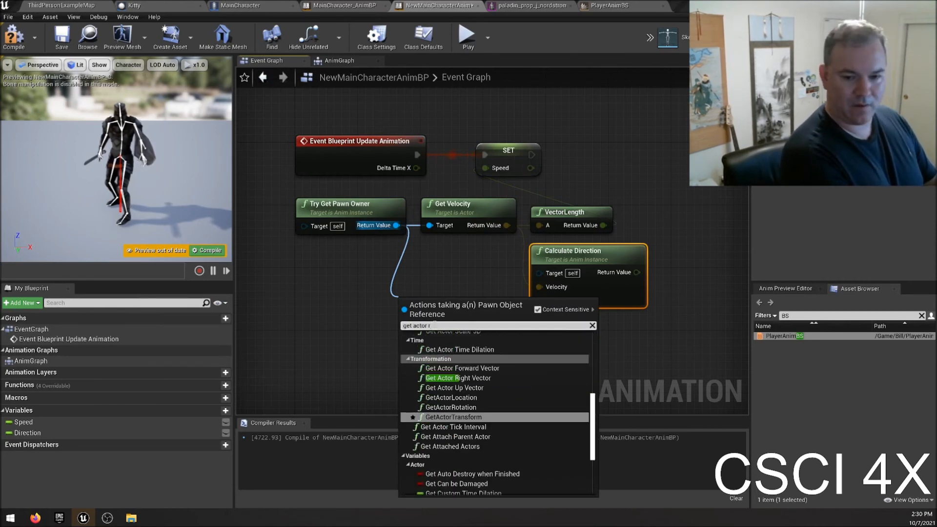
text(otatio)
key(Return)
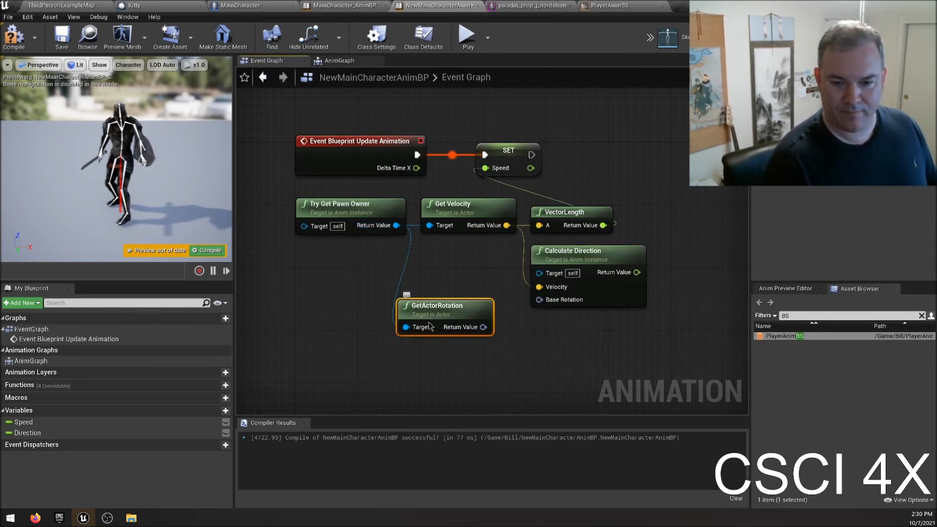
drag(436, 294, 445, 271)
click(451, 205)
drag(490, 294, 539, 299)
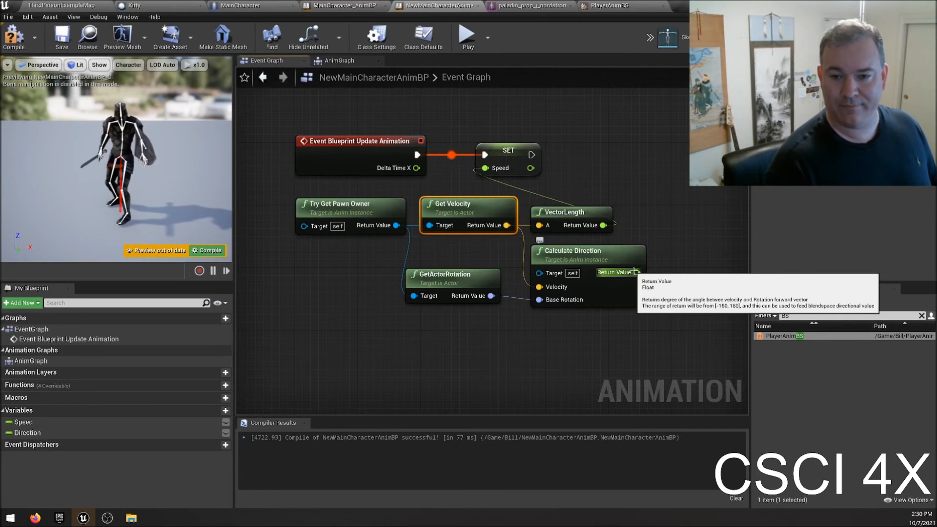
- Add a Set Direction node executed after Set Speed and feed it with Calculate Direction's return value
drag(27, 433, 531, 155)
drag(637, 272, 638, 187)
drag(652, 151, 598, 144)
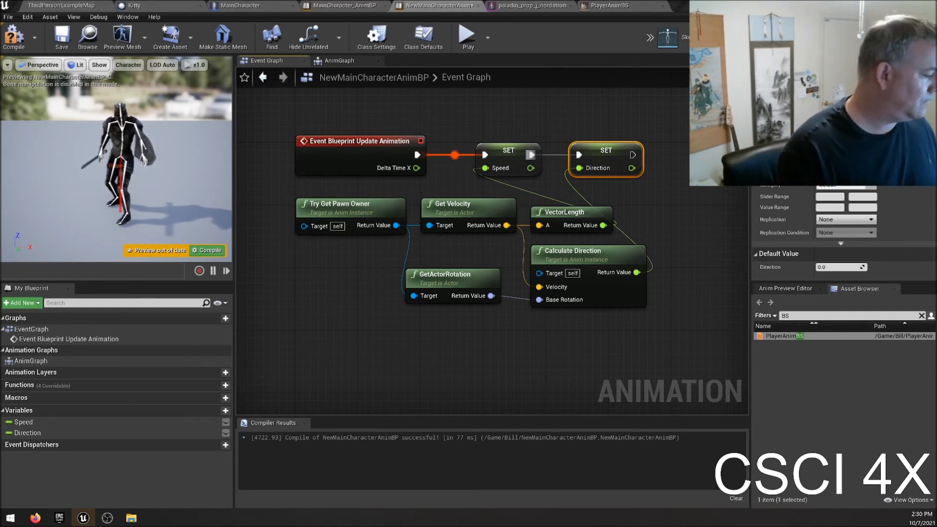
- Compile and save NewMainCharacterAnimBP and return to the ThirdPersonExampleMap level
click(16, 35)
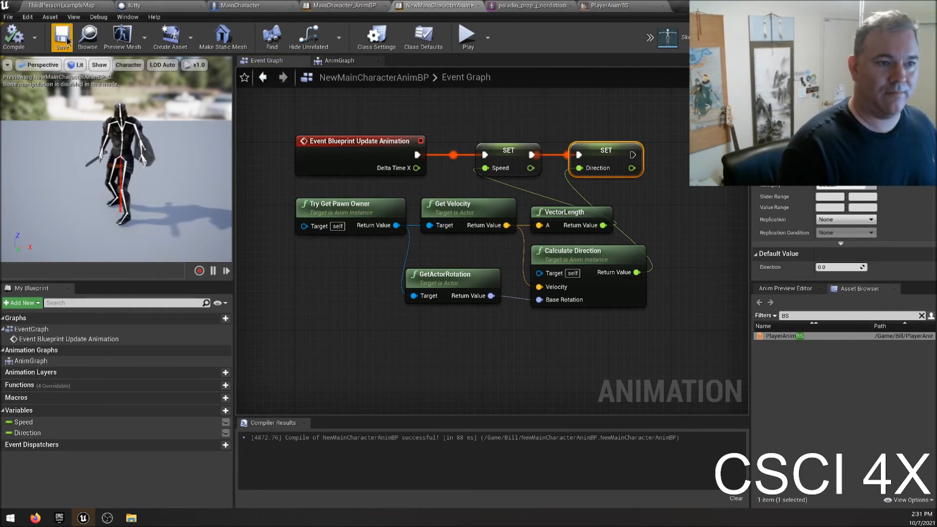
click(44, 7)
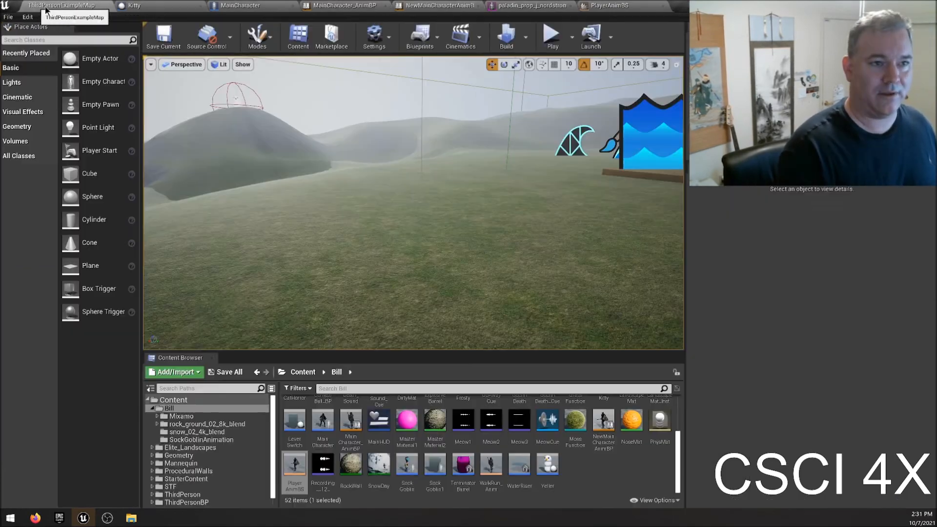
- Play the level, run the knight in different directions to check its directional animations, and end the play session
click(554, 35)
key(w)
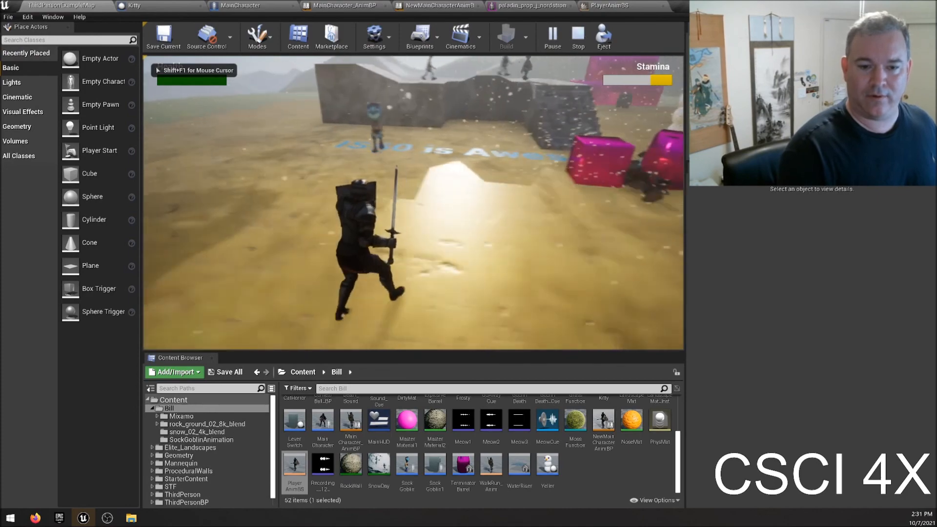
key(d)
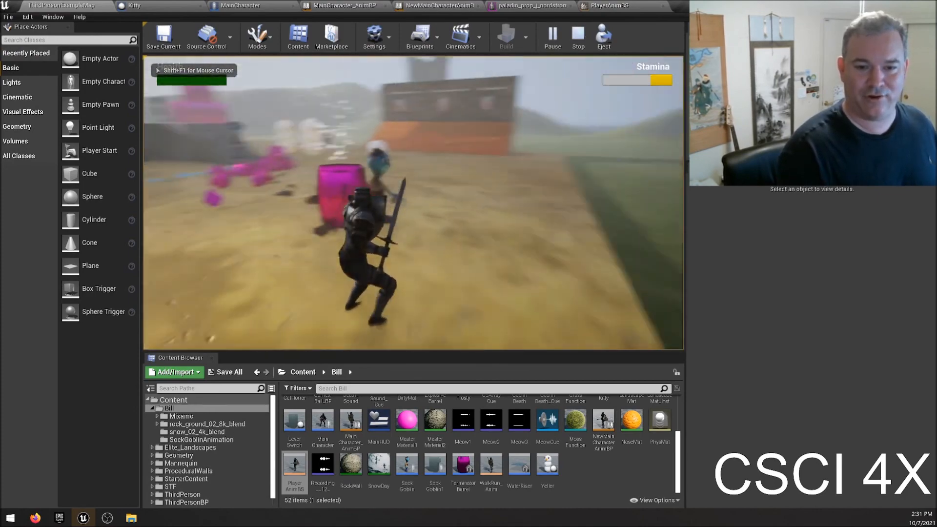
key(s)
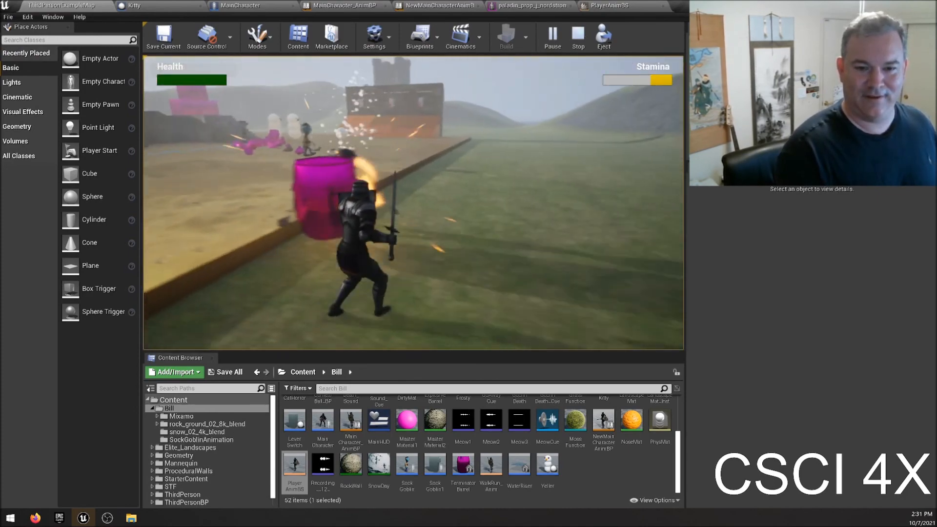
key(w)
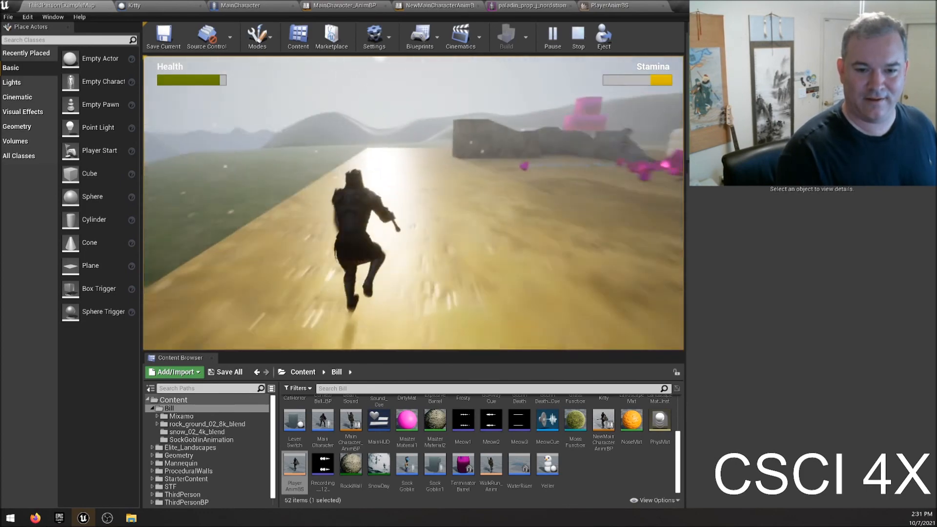
key(w)
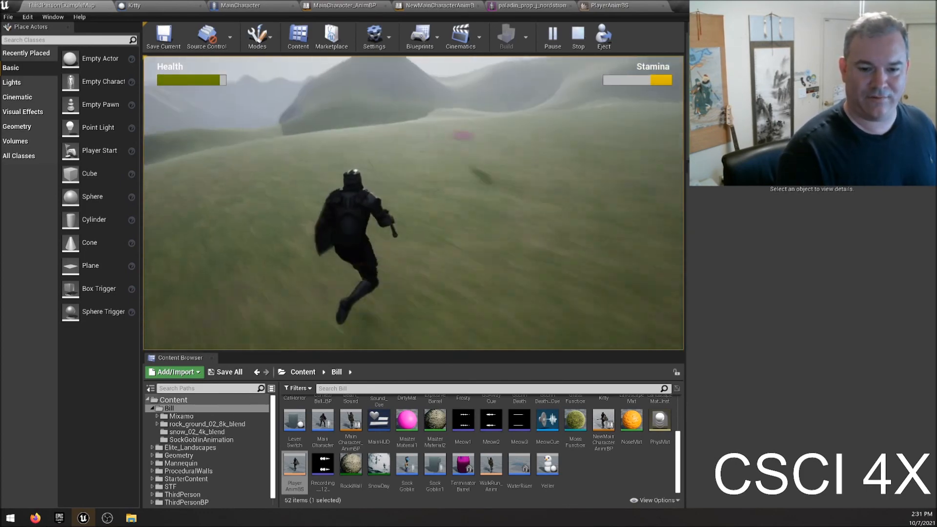
key(w)
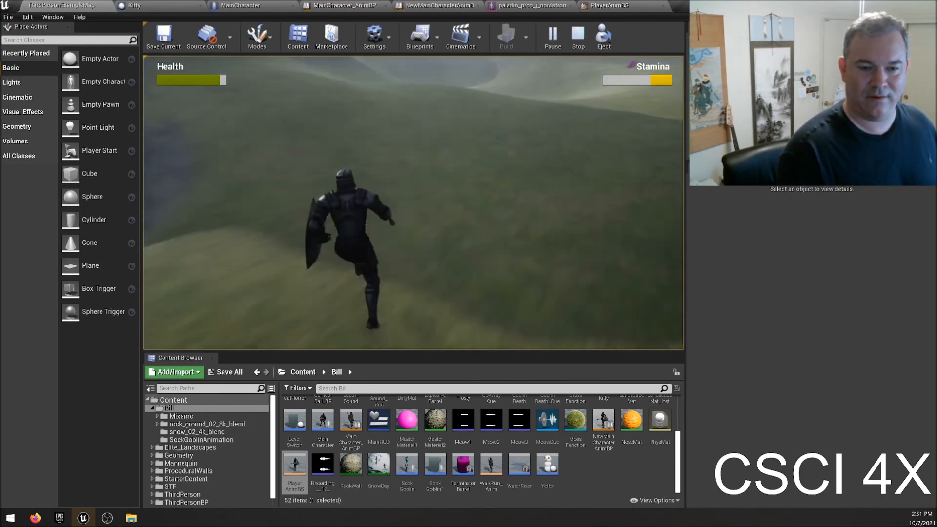
key(w)
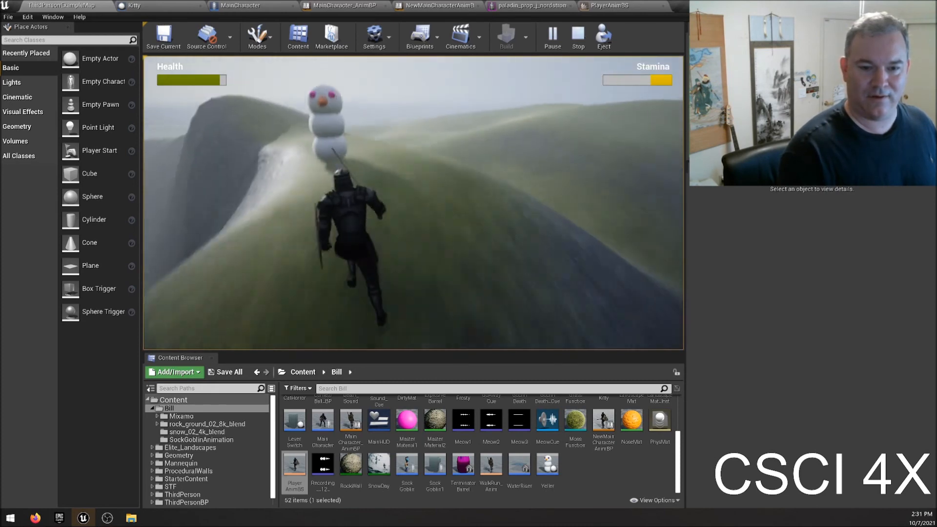
key(w)
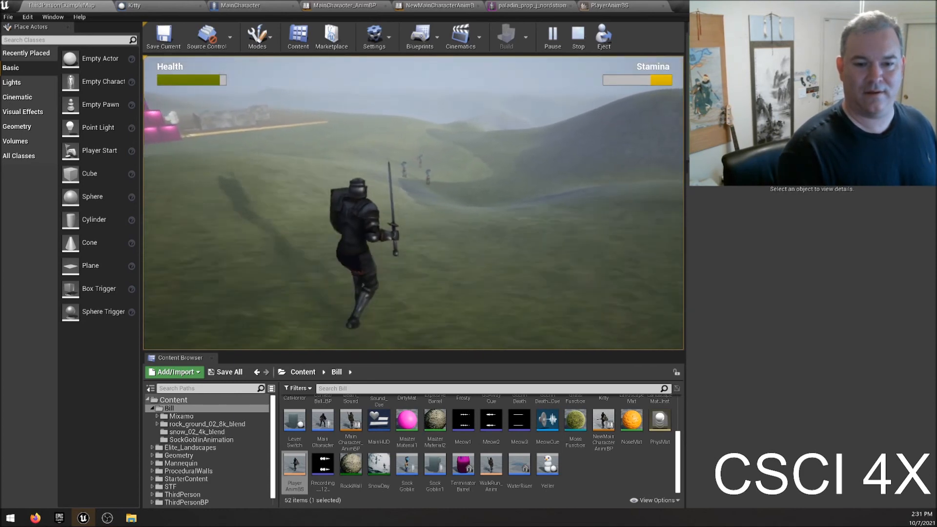
key(w)
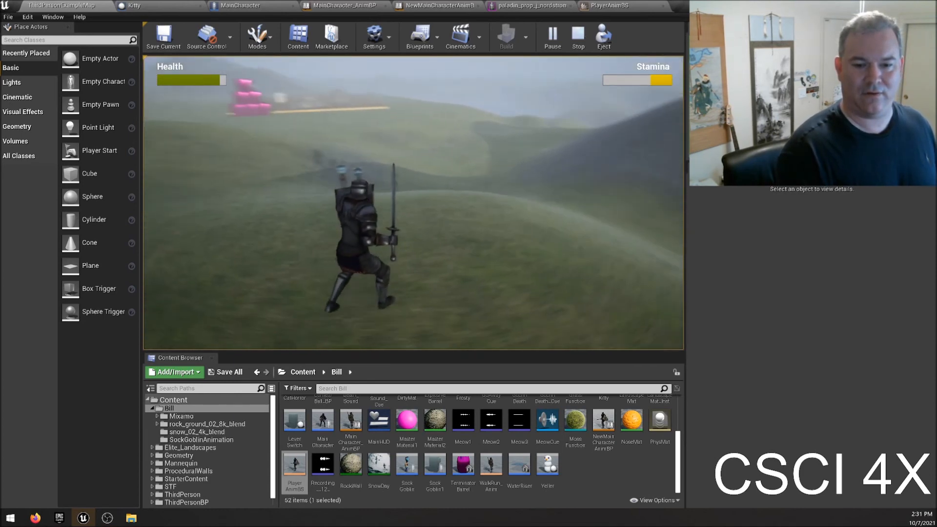
key(w)
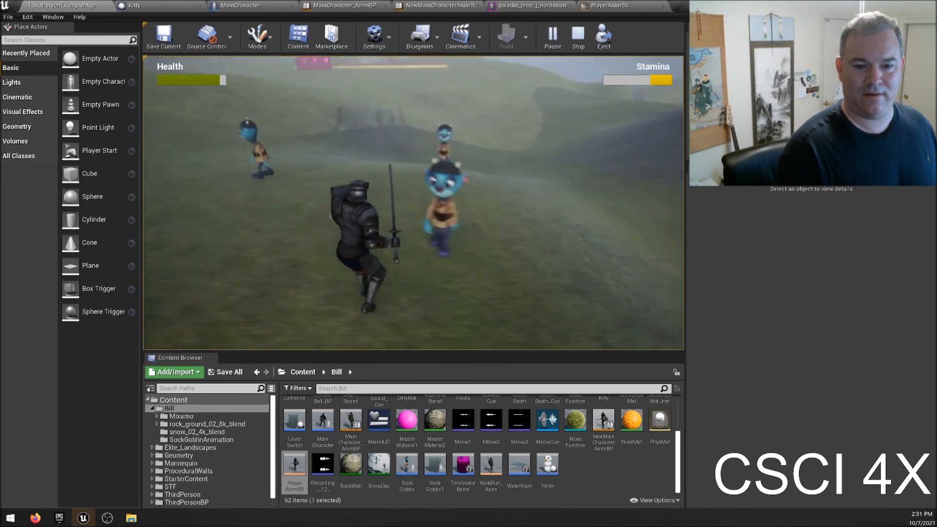
key(w)
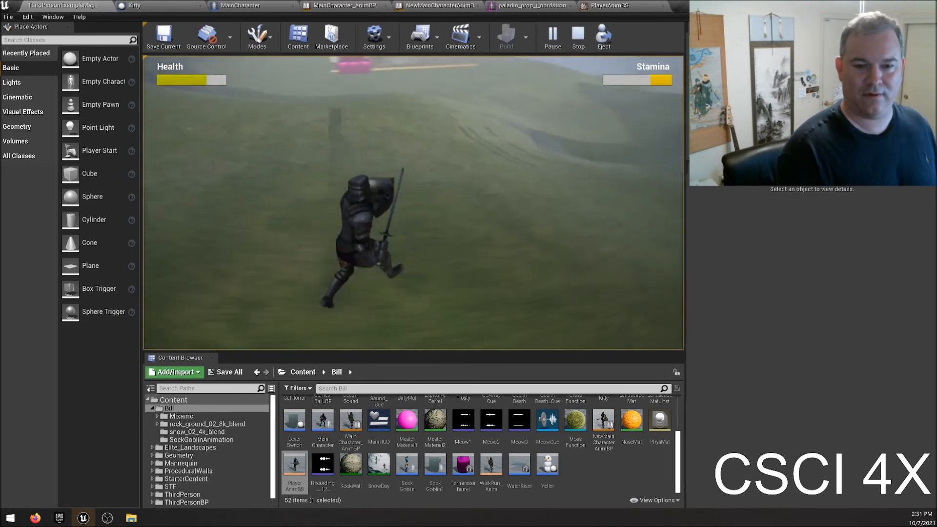
key(w)
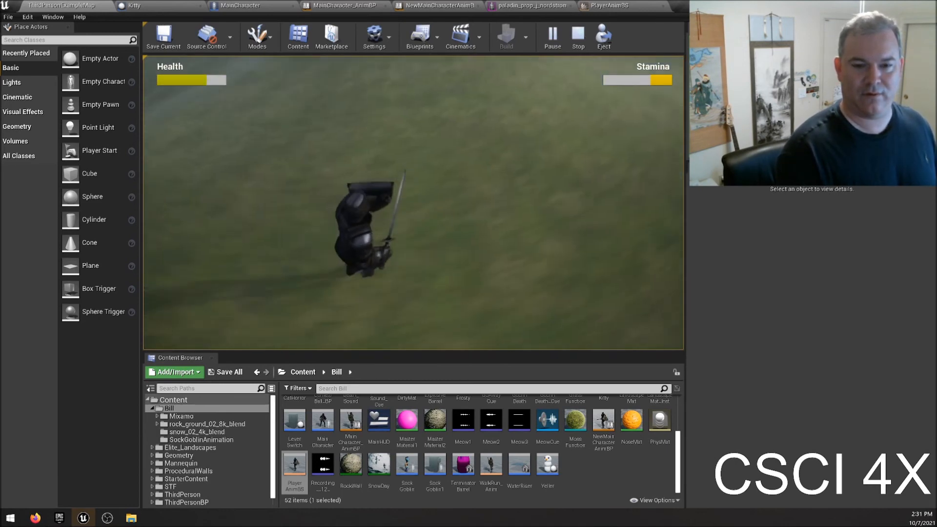
key(w)
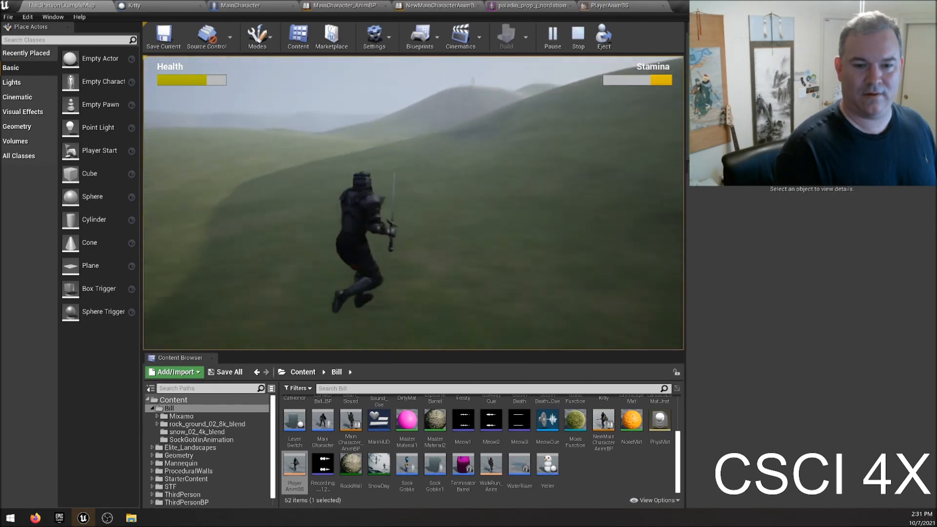
key(w)
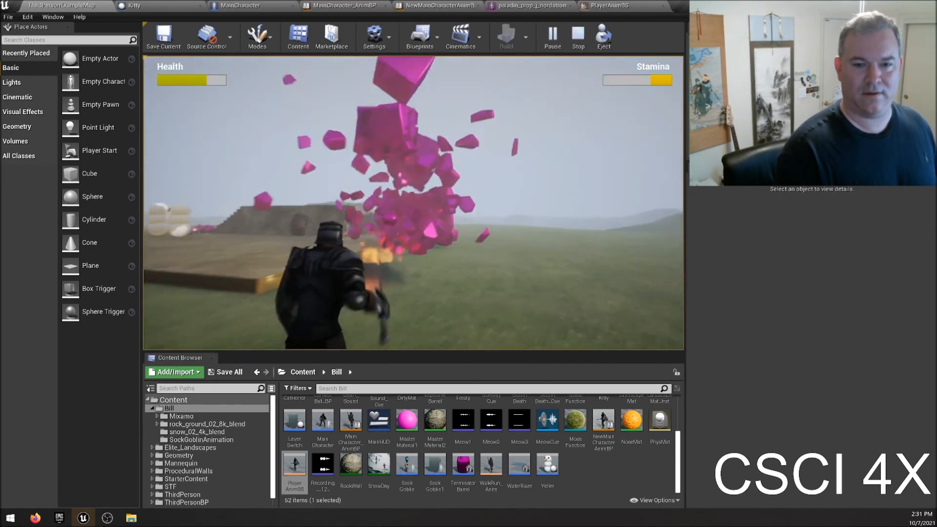
key(w)
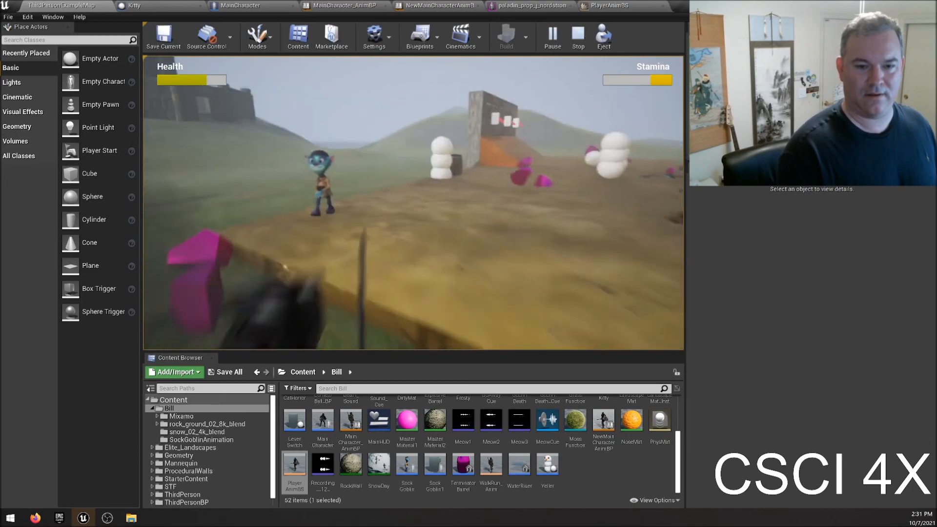
key(w)
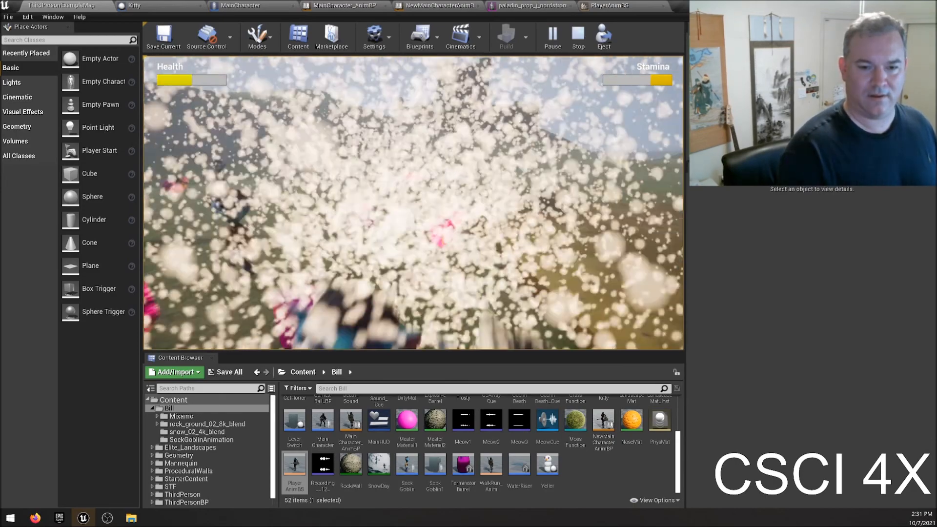
key(Escape)
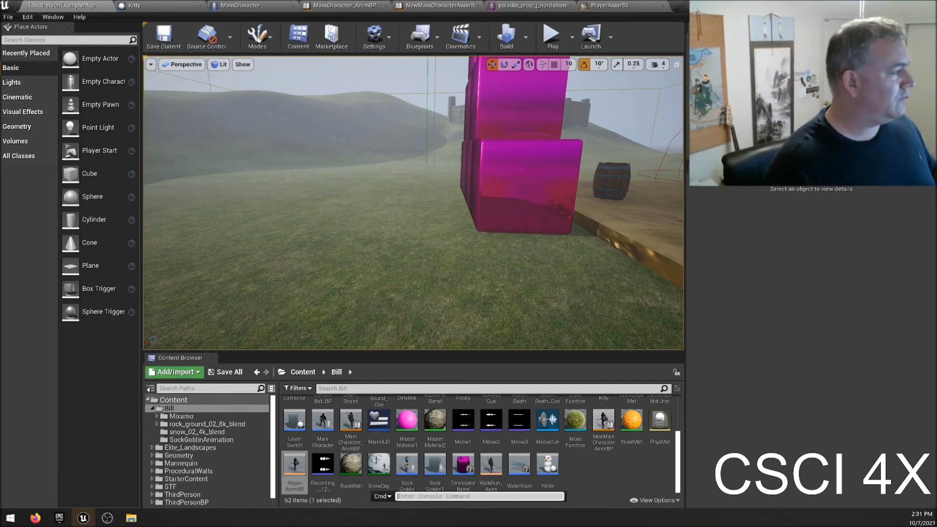
- In PlayerAnimBS, lower the strafe samples at both ends of the Direction axis to Speed 300 and 600
click(601, 9)
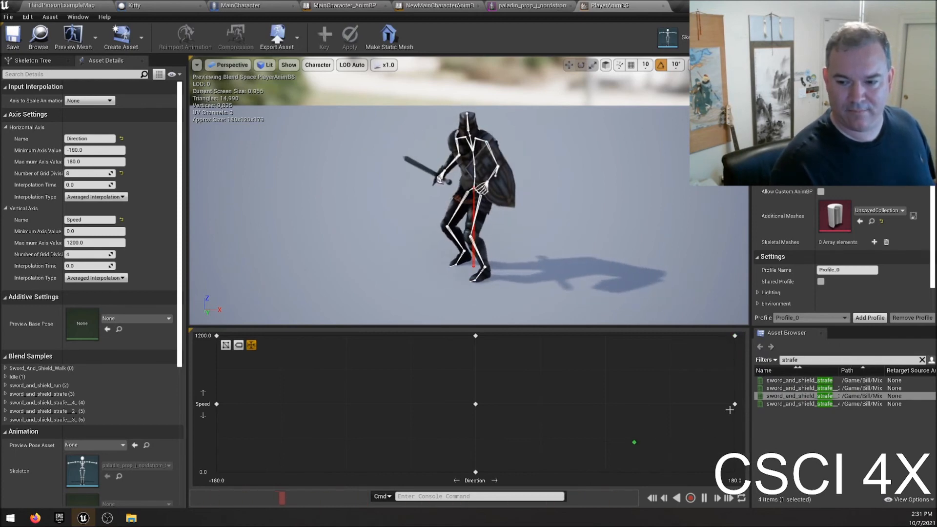
drag(731, 404, 734, 437)
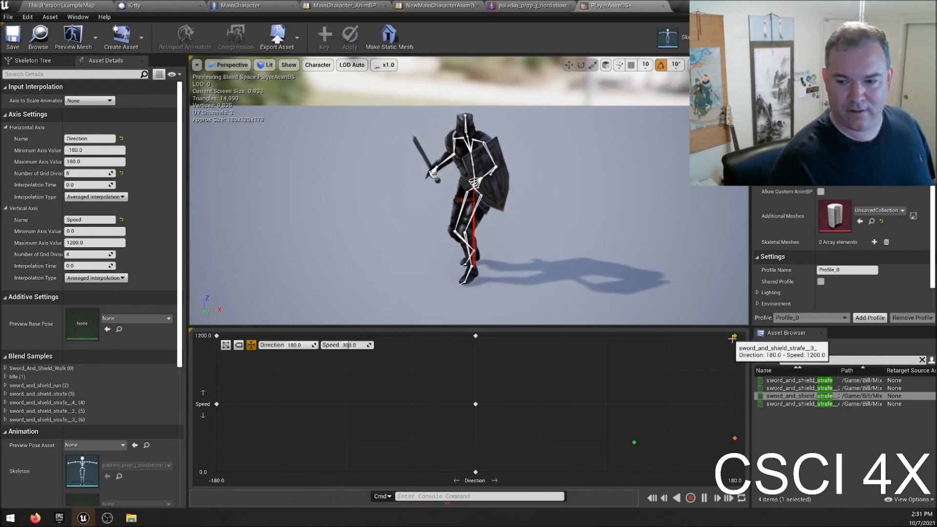
drag(735, 335, 734, 404)
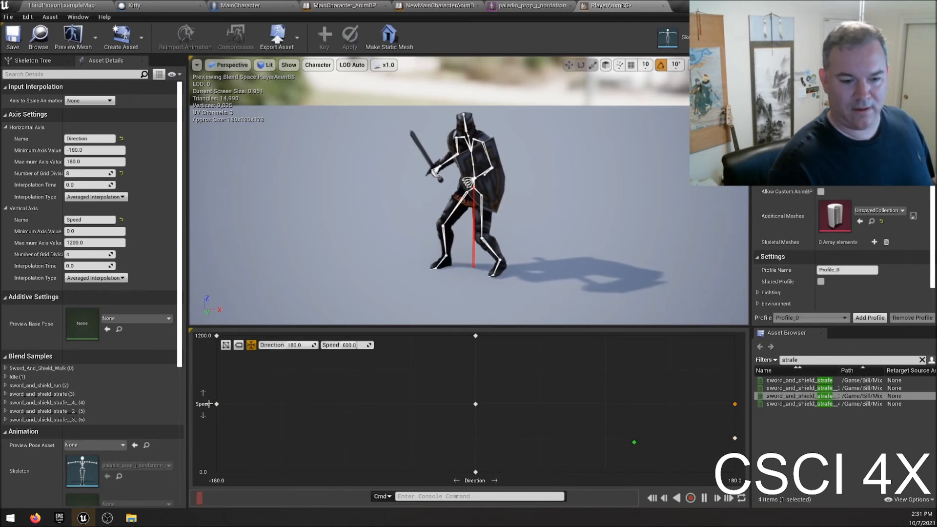
drag(216, 404, 216, 437)
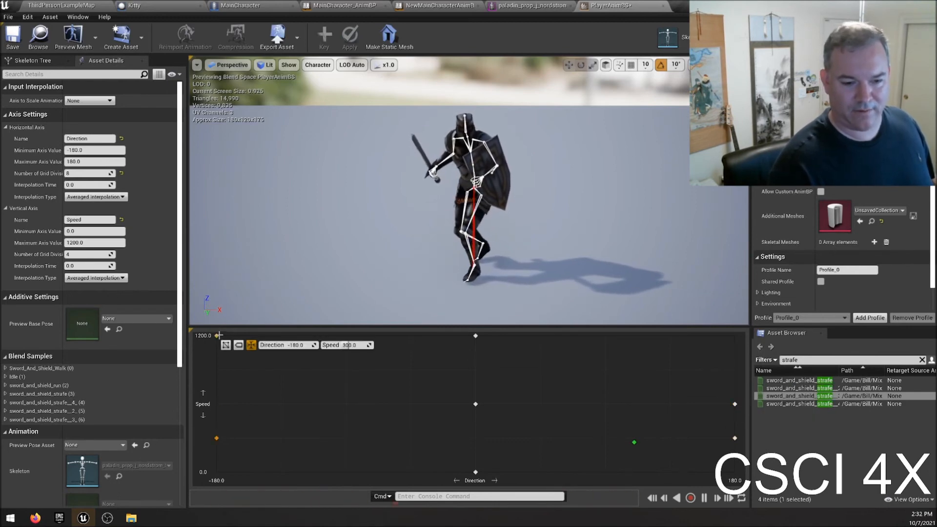
drag(216, 335, 216, 404)
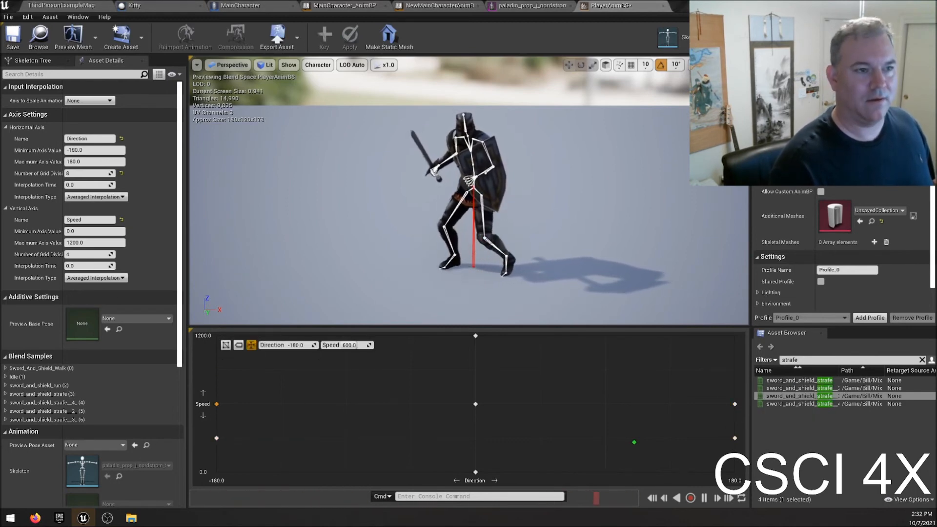
- Play ThirdPersonExampleMap again, move the knight forward, backward and sideways to check the strafe animations, and end the session
click(61, 5)
click(549, 37)
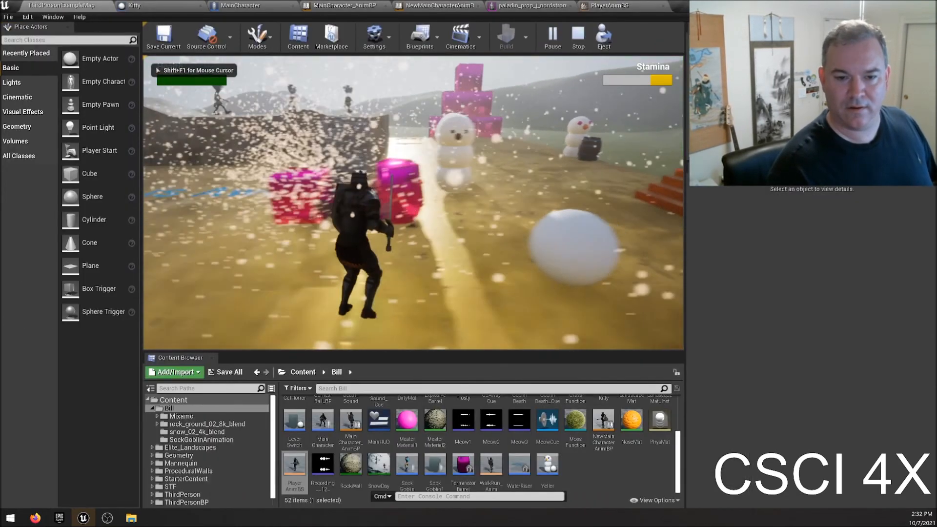
key(s)
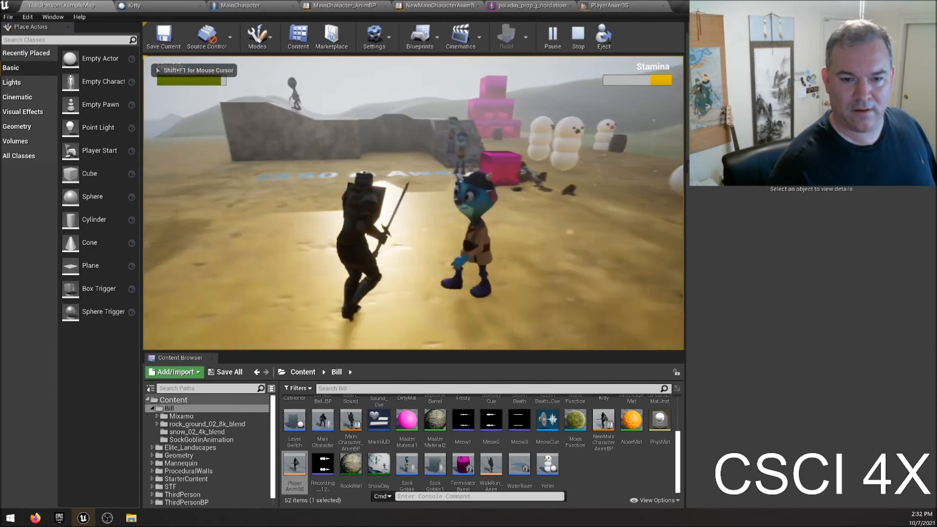
key(w)
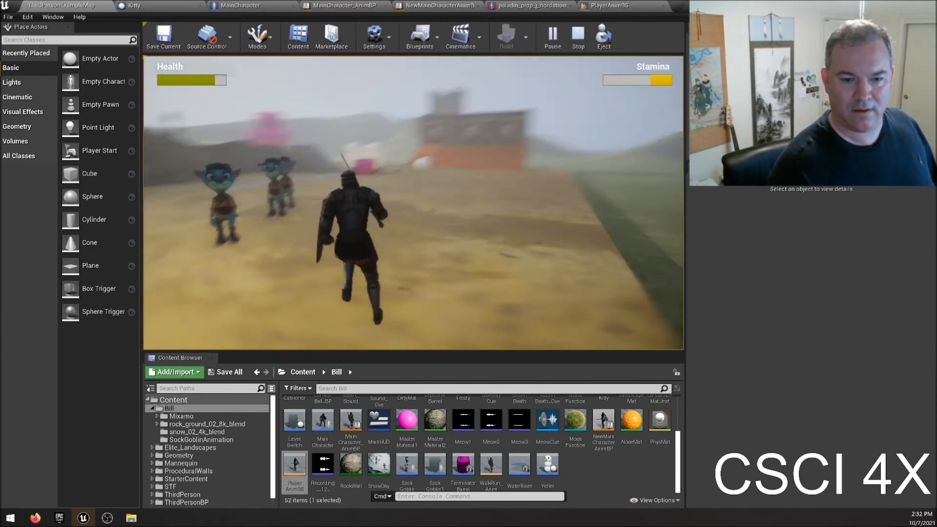
key(d)
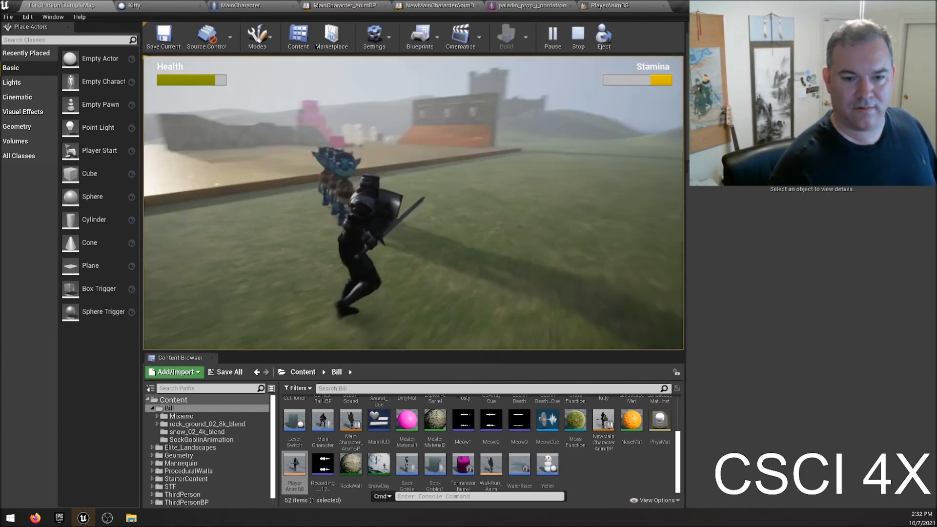
key(d)
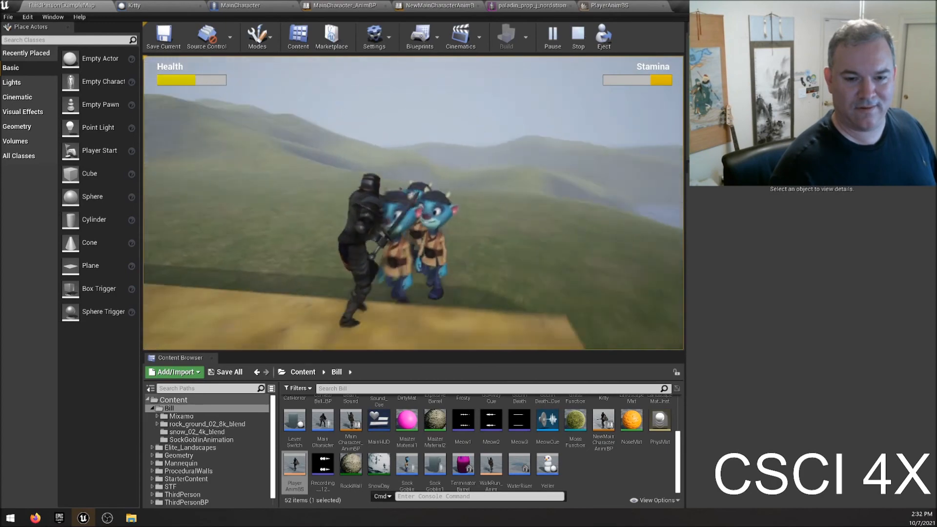
key(a)
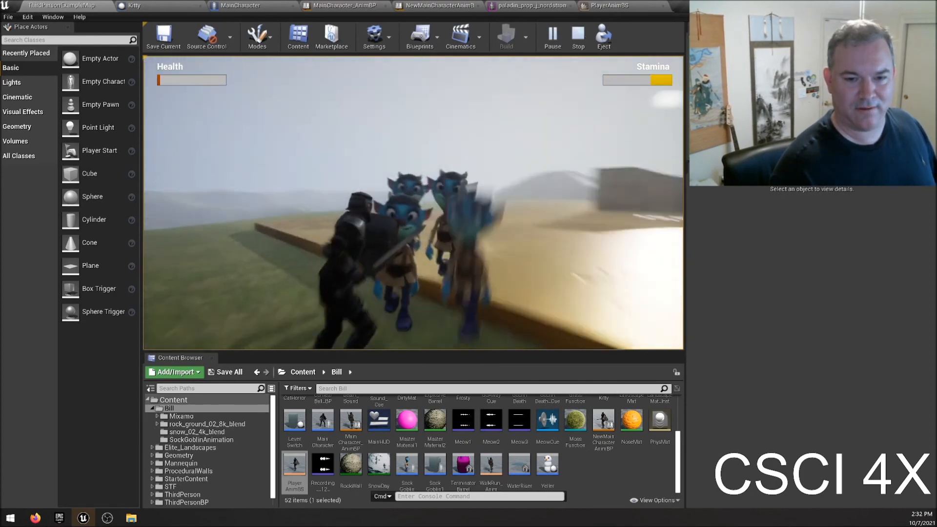
key(Escape)
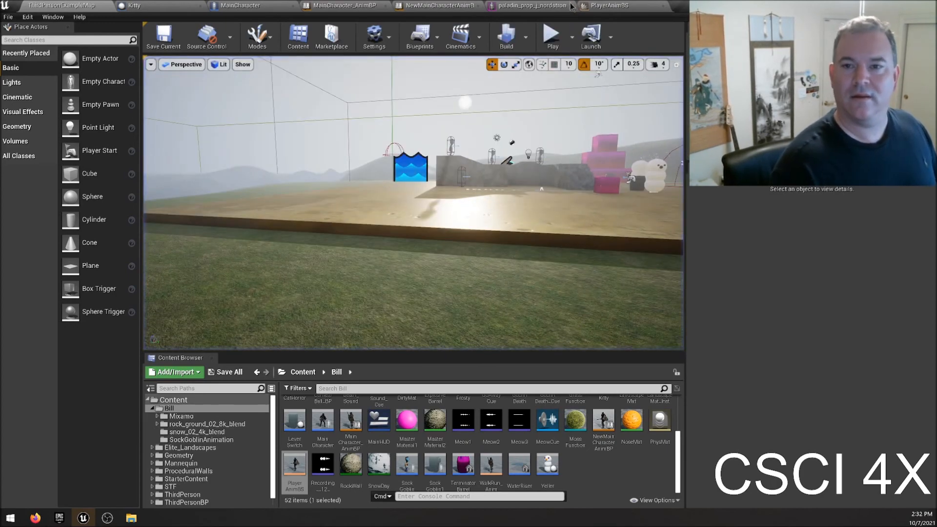
- Reopen PlayerAnimBS and raise the strafe samples at both ends of the Direction axis back to Speed 600 and 1200
click(607, 6)
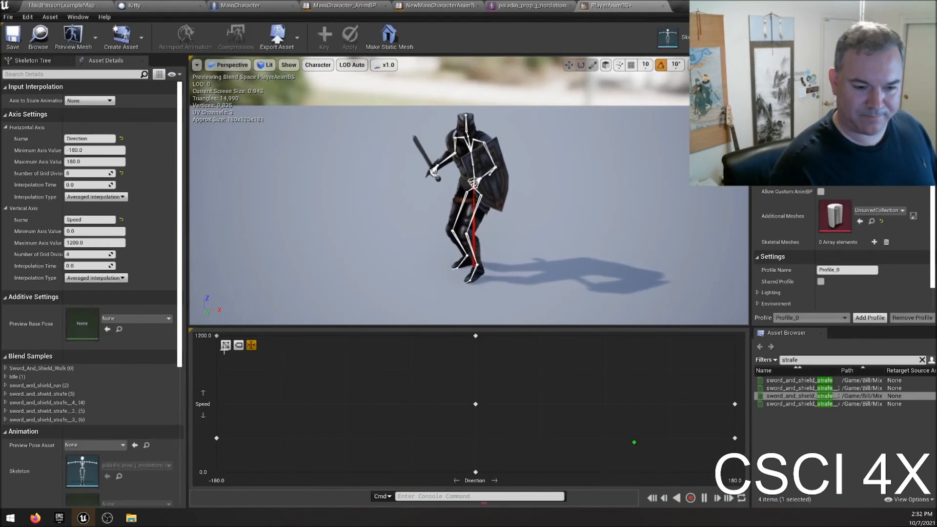
drag(217, 438, 217, 405)
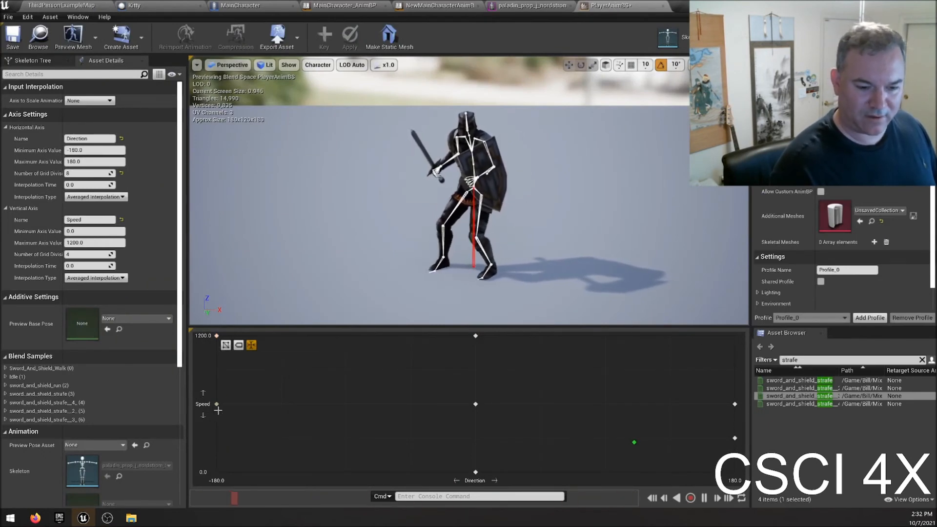
drag(733, 403, 735, 336)
drag(736, 439, 737, 415)
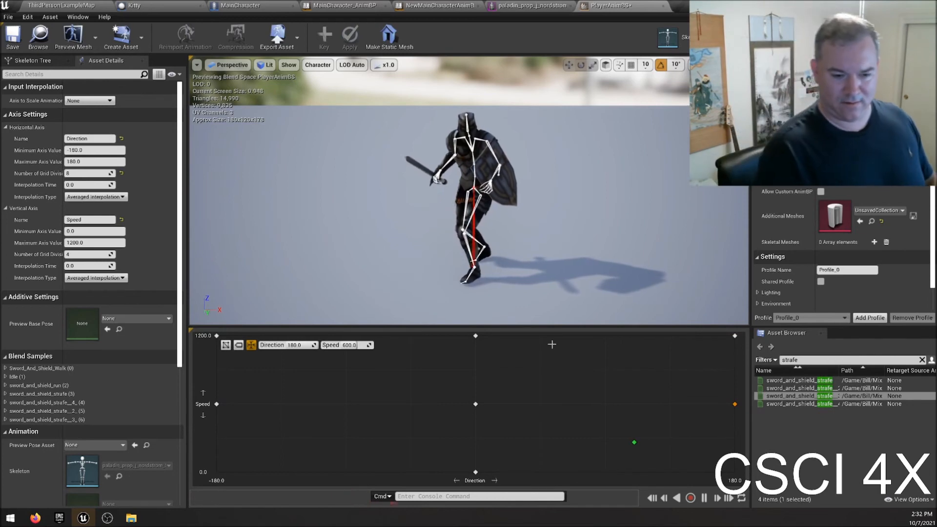
- Move the strafe samples at Direction -180 to -90 and those at 180 to 90, and return to the ThirdPersonExampleMap level
drag(216, 404, 346, 404)
drag(216, 336, 346, 335)
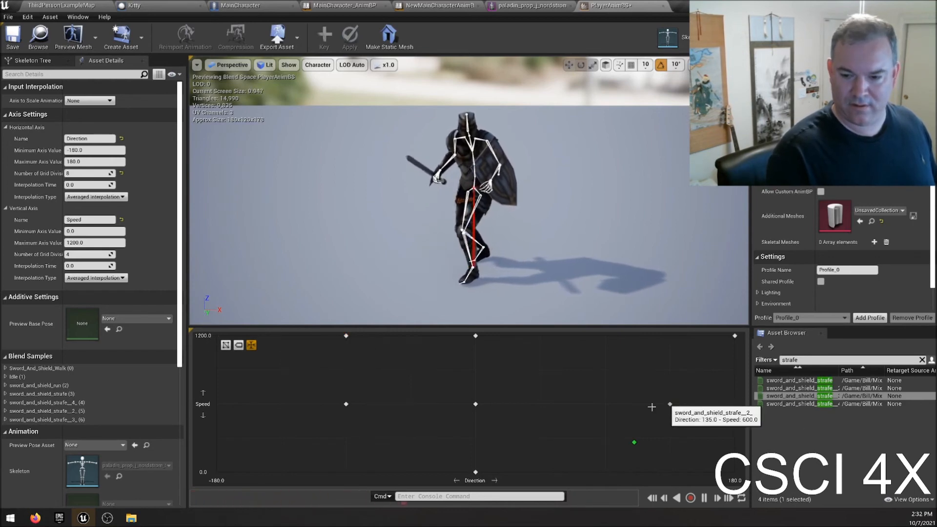
drag(735, 404, 605, 404)
drag(734, 335, 605, 336)
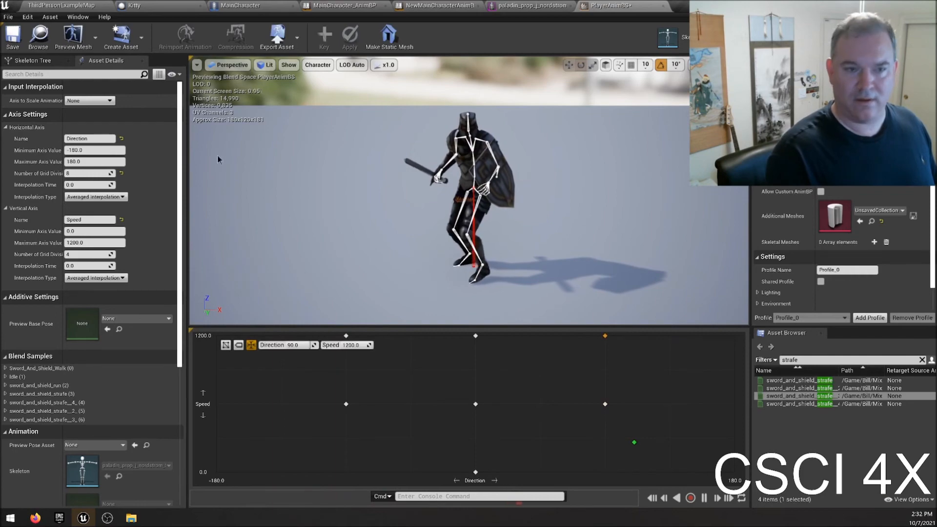
click(30, 38)
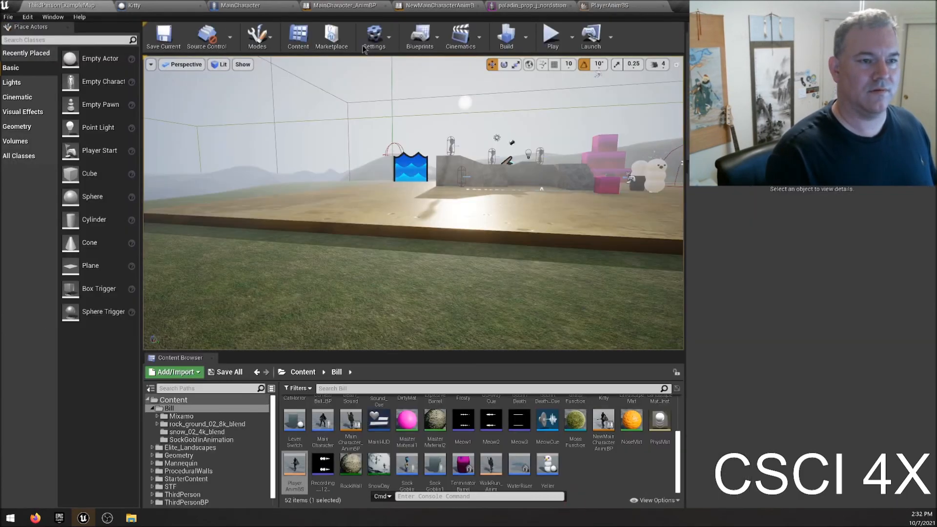
- Play ThirdPersonExampleMap, move the knight backward, sideways and forward around the level with a jump to check the blended animations, and end the session
click(513, 93)
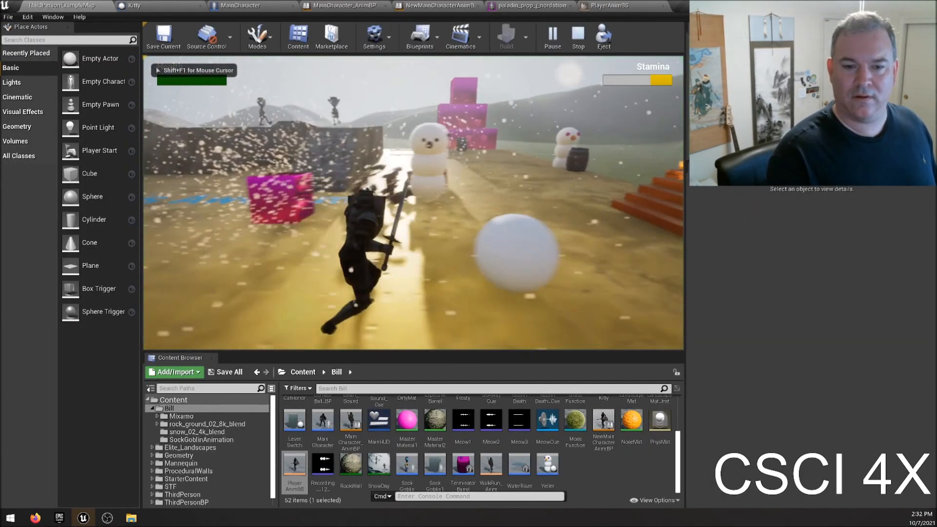
key(s)
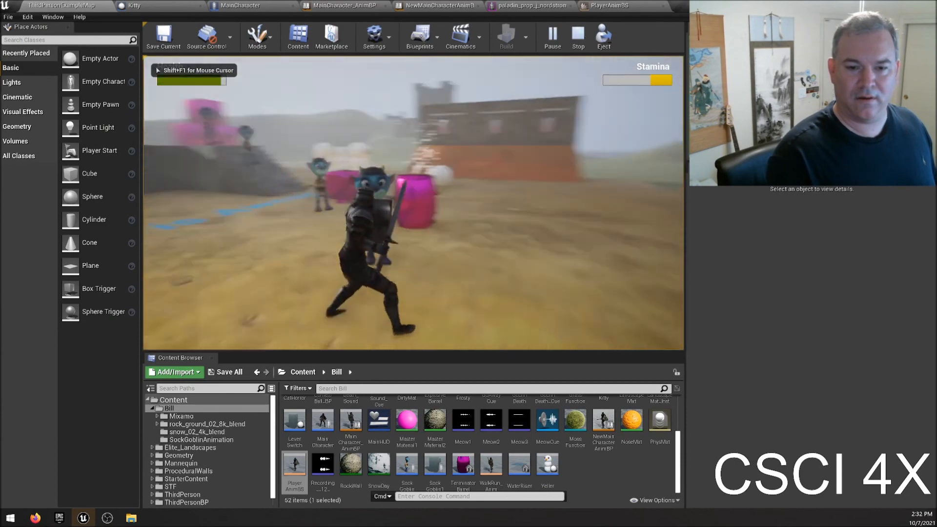
key(s)
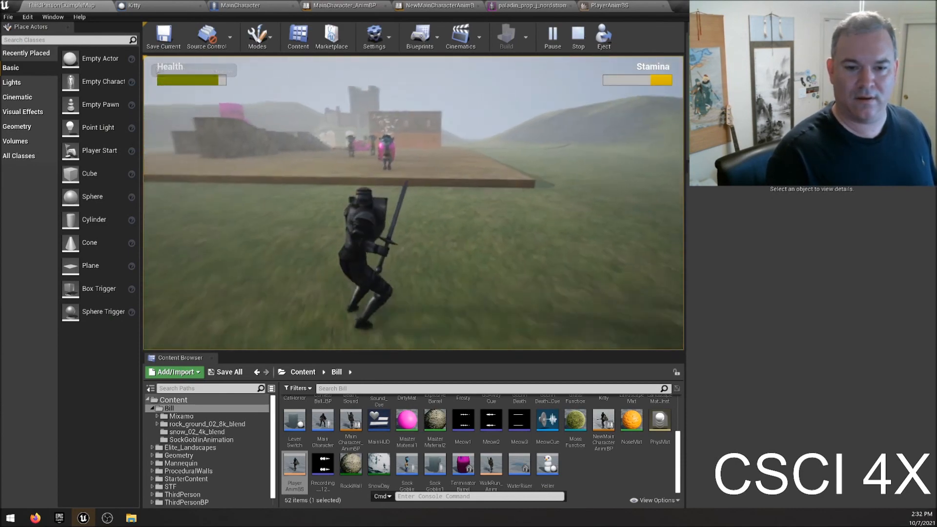
key(d)
key(w)
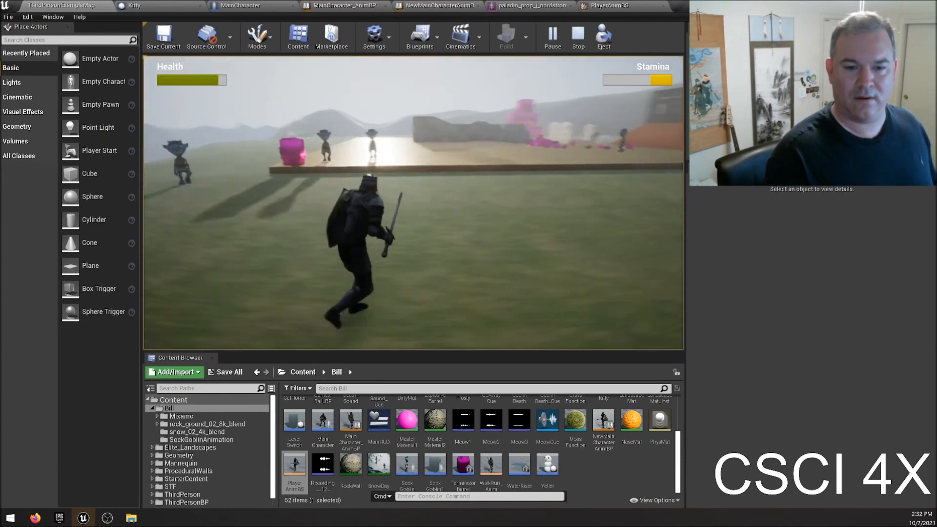
key(w)
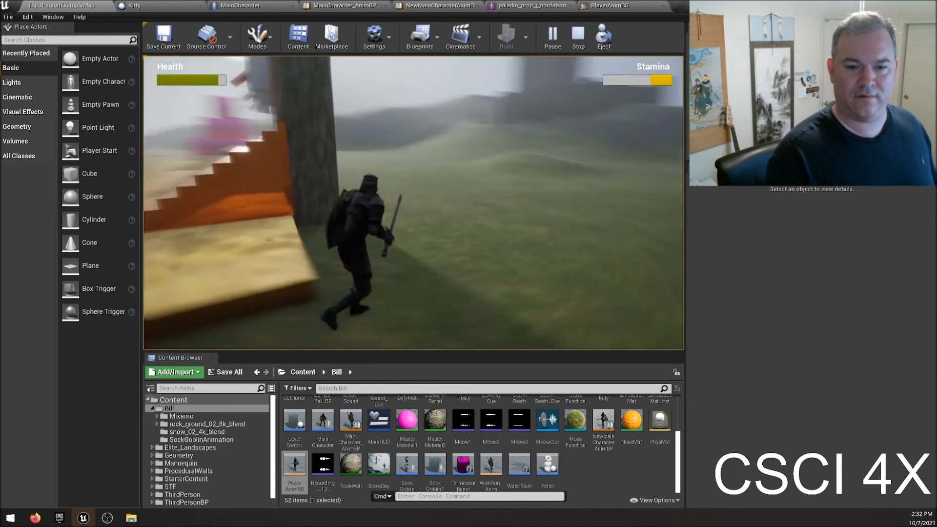
key(w)
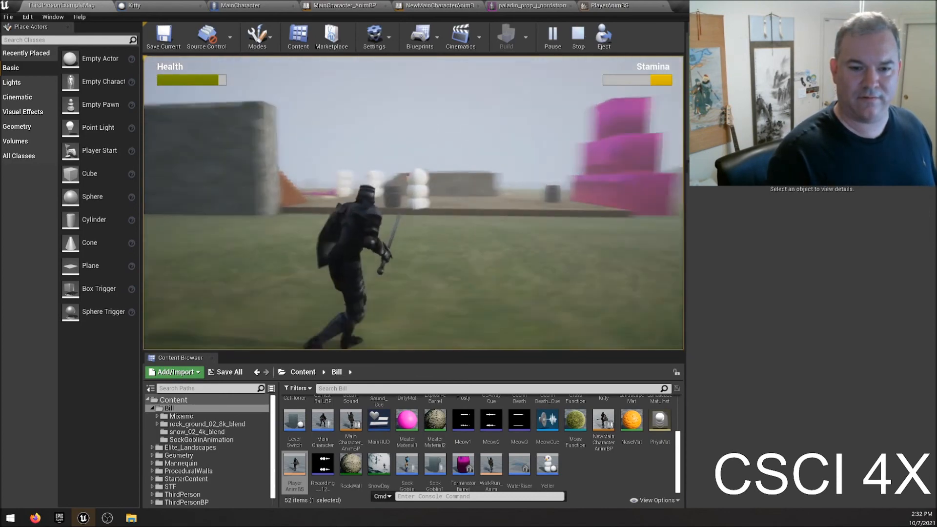
key(w)
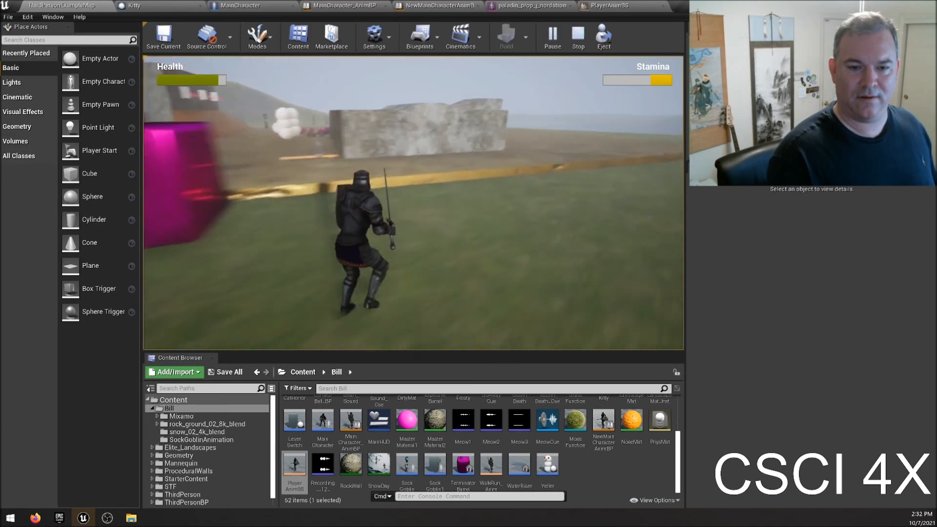
key(w)
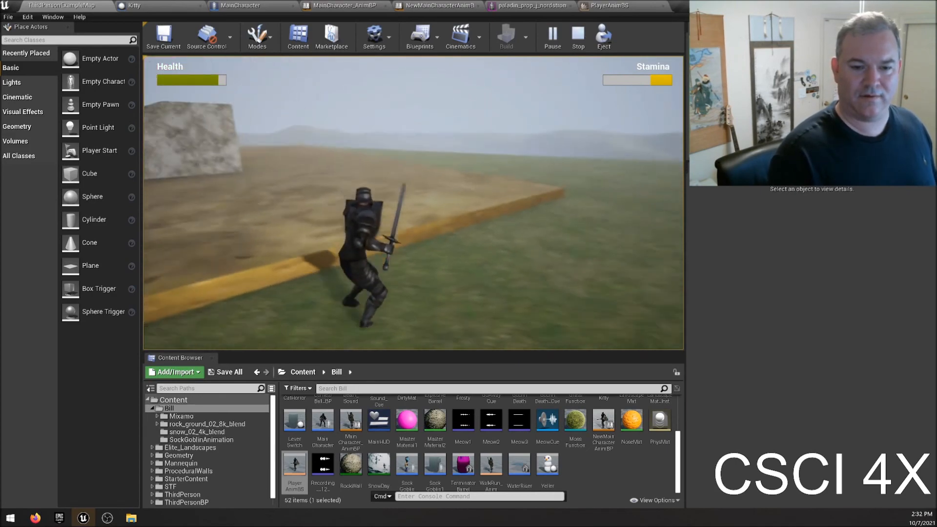
key(w)
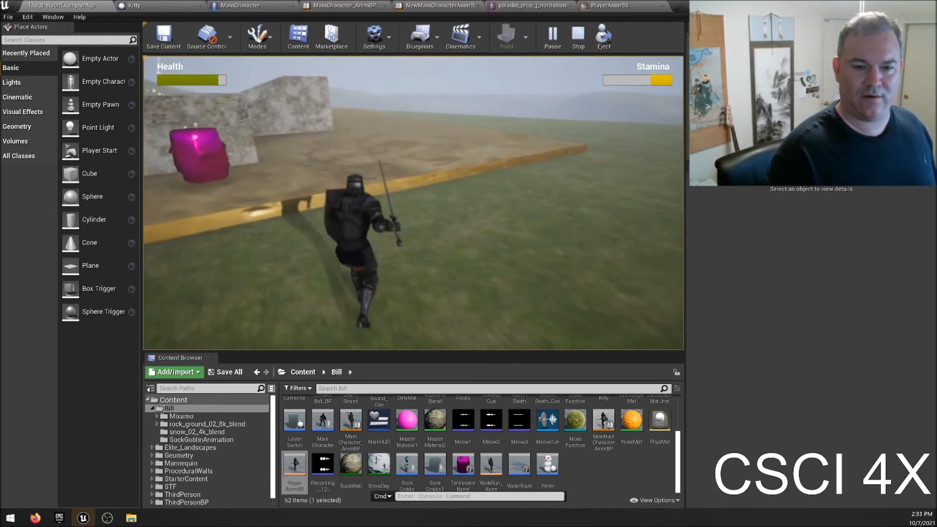
key(w)
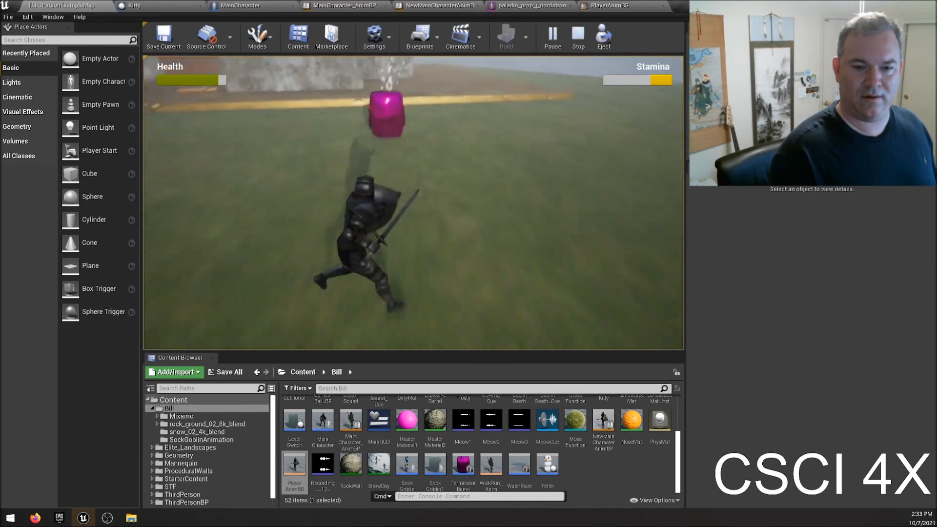
key(w)
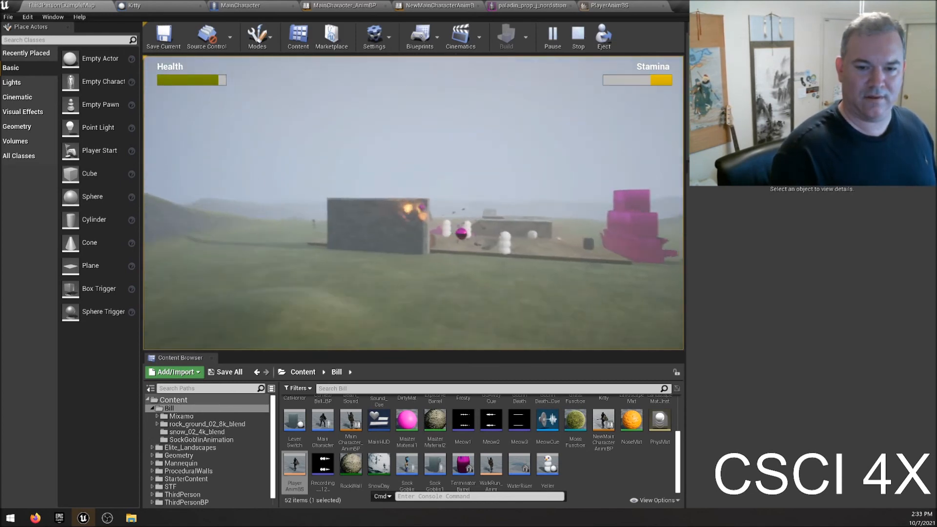
key(w)
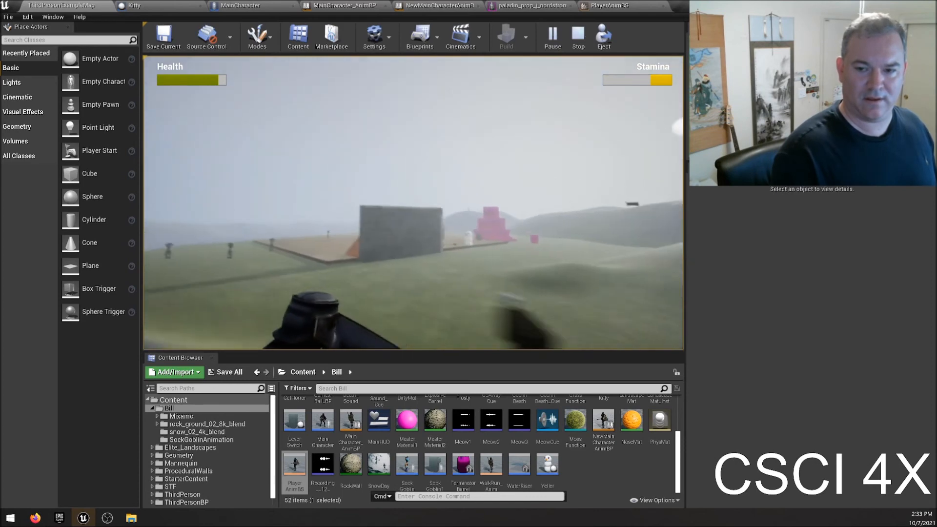
key(w)
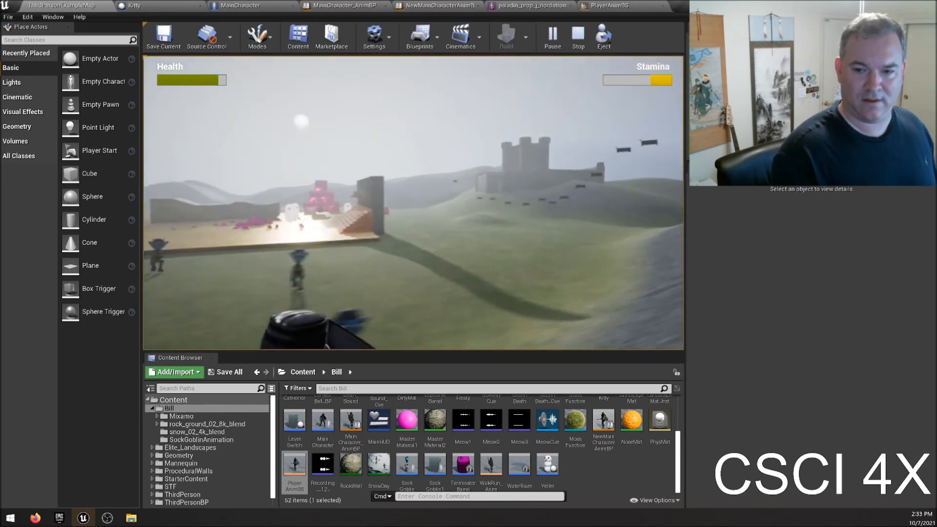
key(w)
key(space)
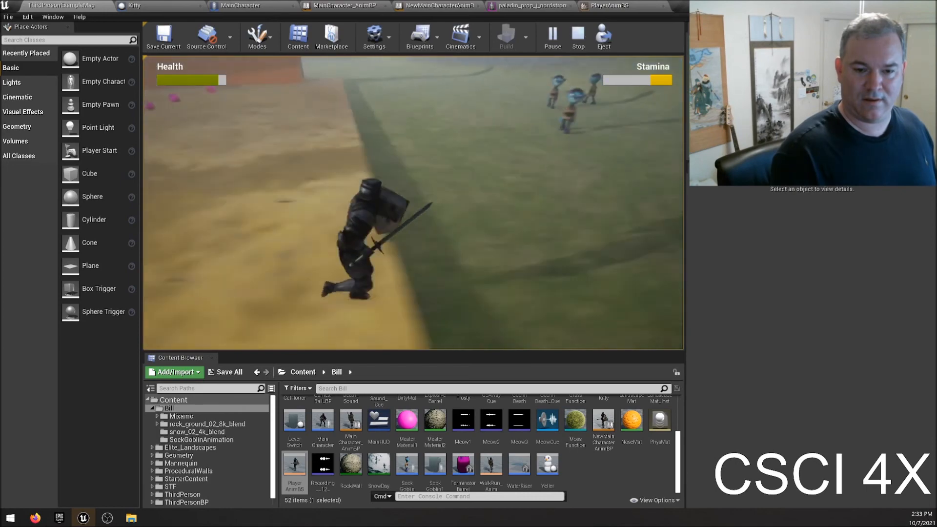
key(w)
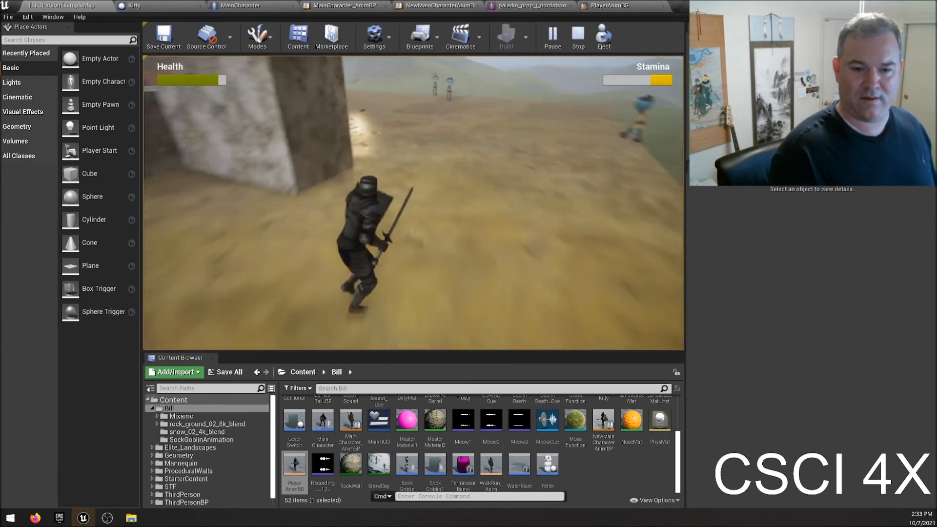
key(Escape)
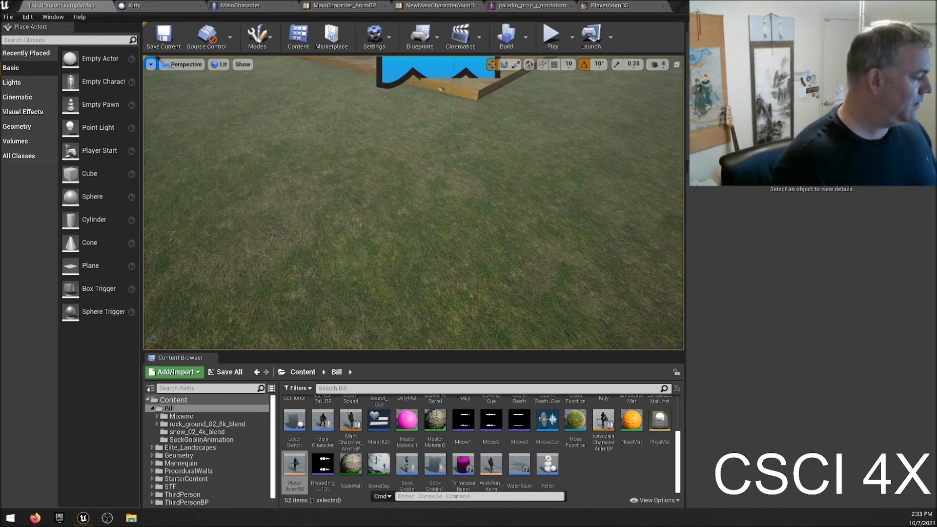
- Open the SockGoblin blueprint, review its mesh's animation settings and show the goblin in the viewport
right_drag(445, 191, 376, 155)
key(w)
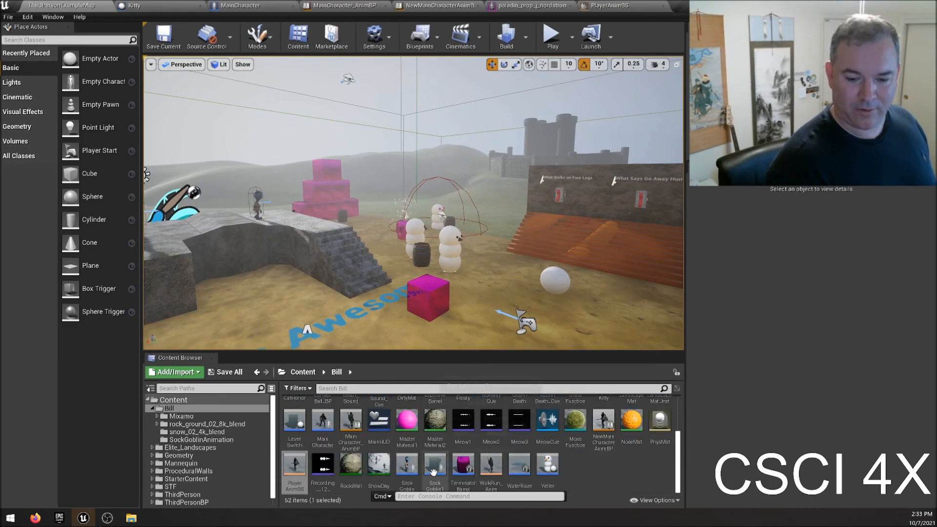
double_click(407, 464)
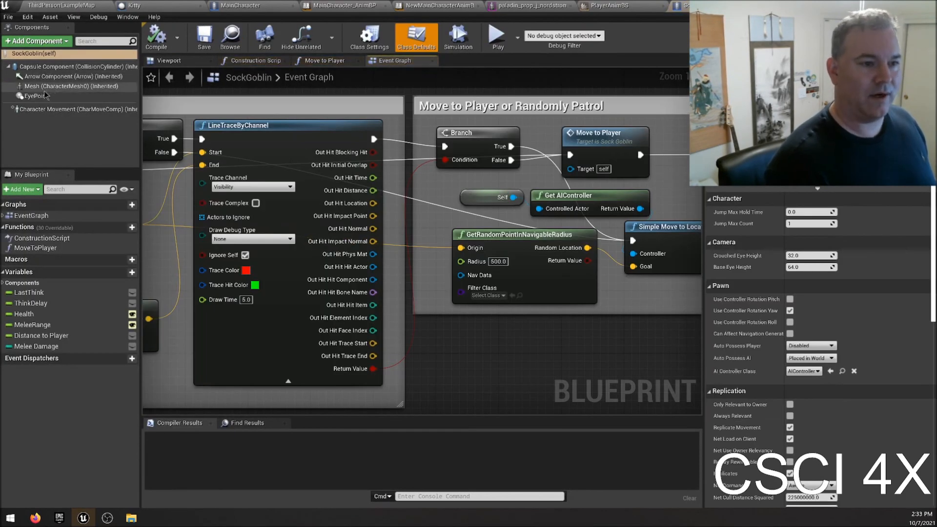
click(71, 86)
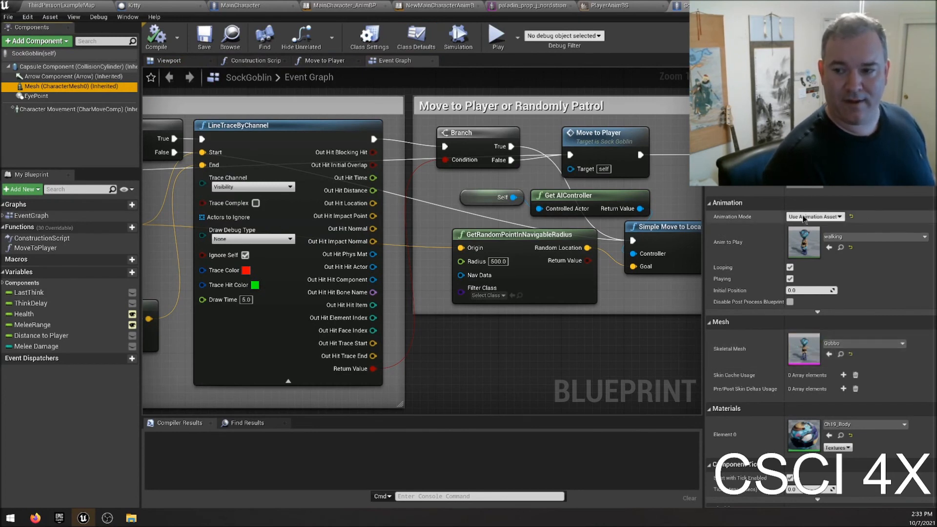
click(159, 63)
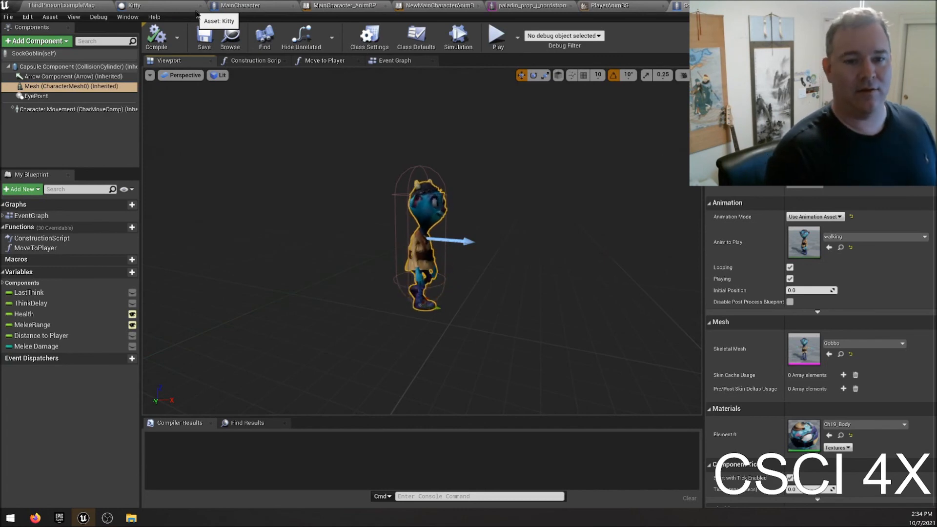
- Review the animation settings of MainCharacter's mesh and the Speed axis settings and samples of PlayerAnimBS
click(241, 6)
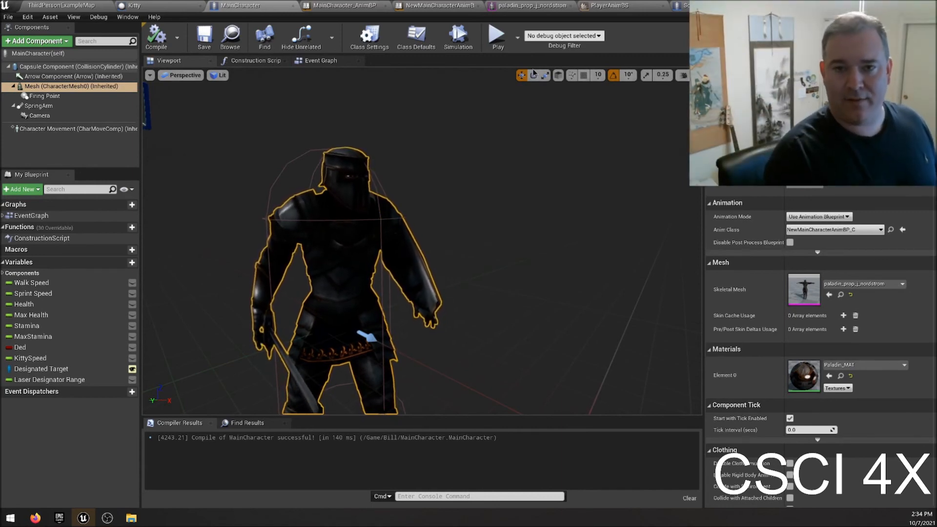
click(608, 6)
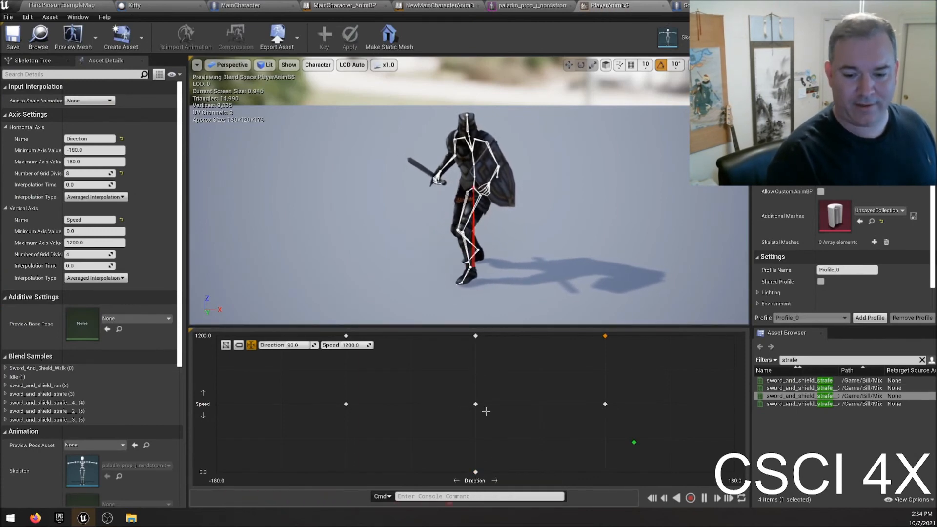
click(476, 336)
click(79, 219)
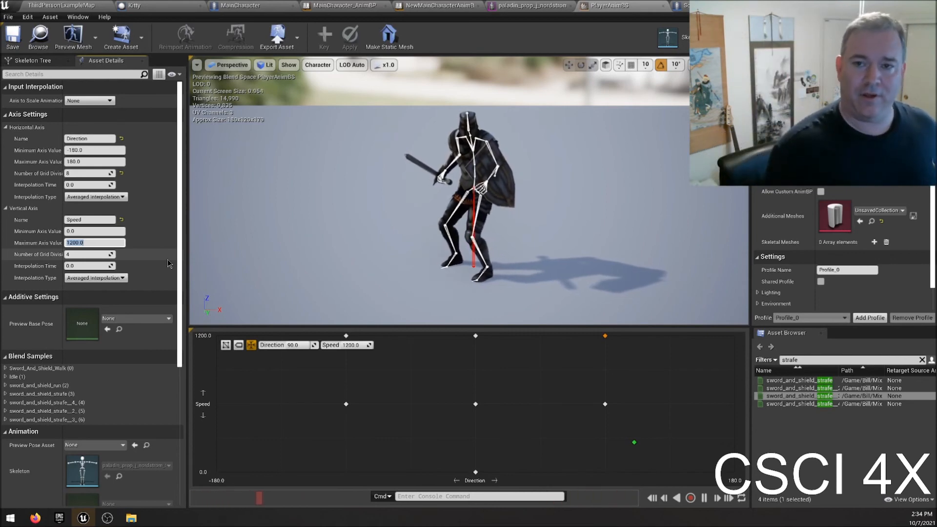
- Review the MainCharacter_AnimBP event graph, close that blueprint, and revisit NewMainCharacterAnimBP and MainCharacter
click(425, 5)
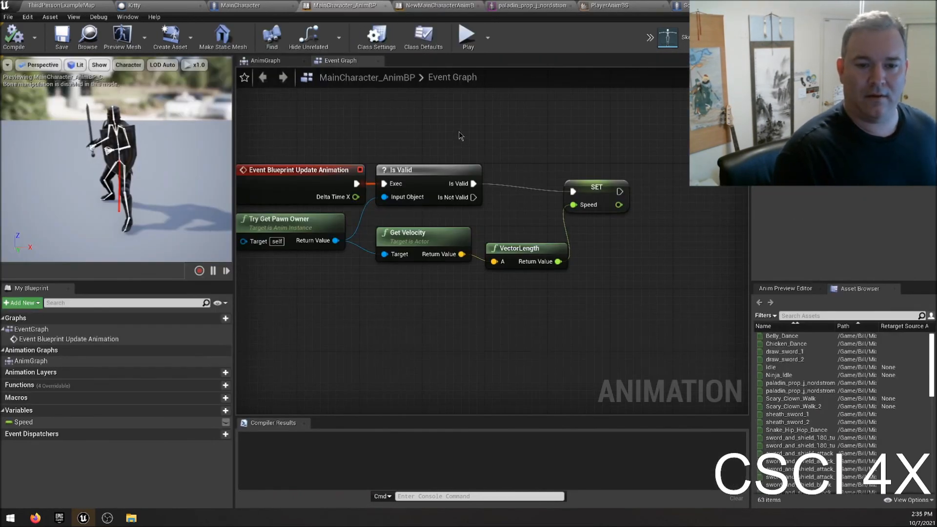
right_drag(456, 140, 493, 164)
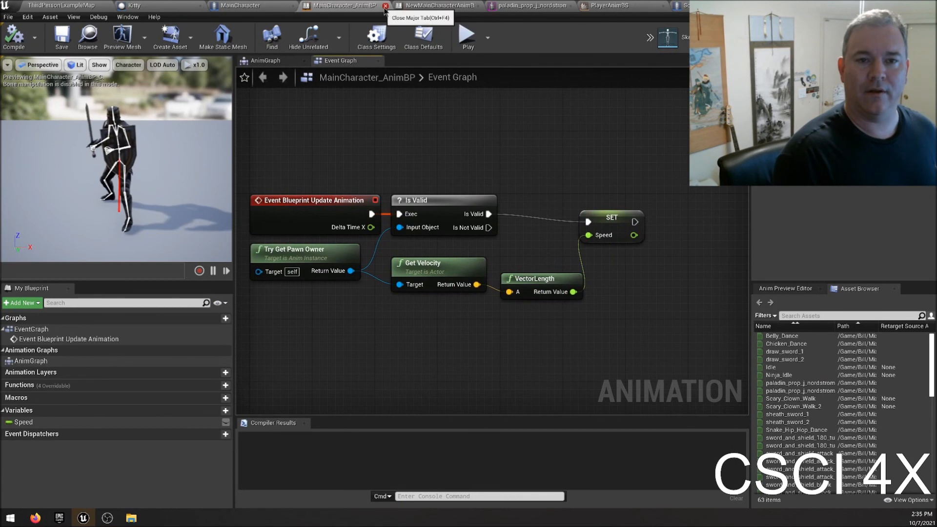
click(385, 6)
click(364, 7)
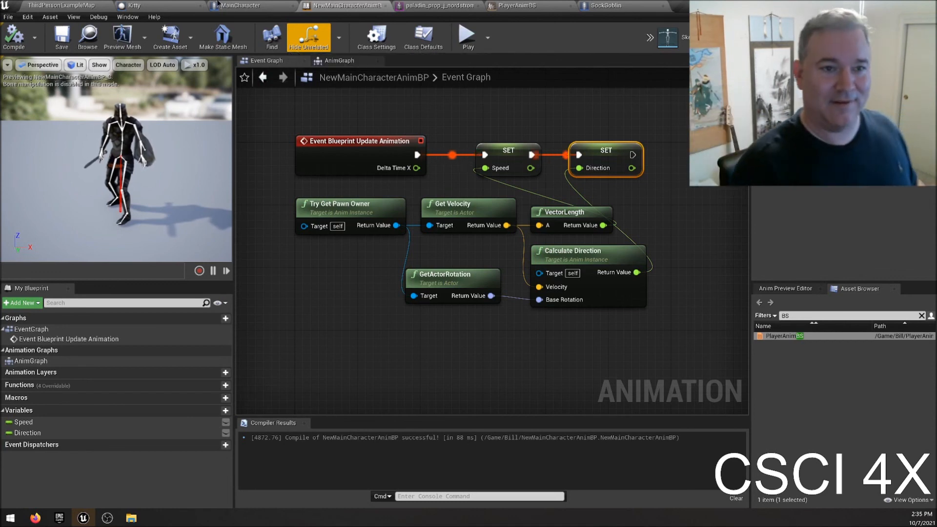
click(264, 5)
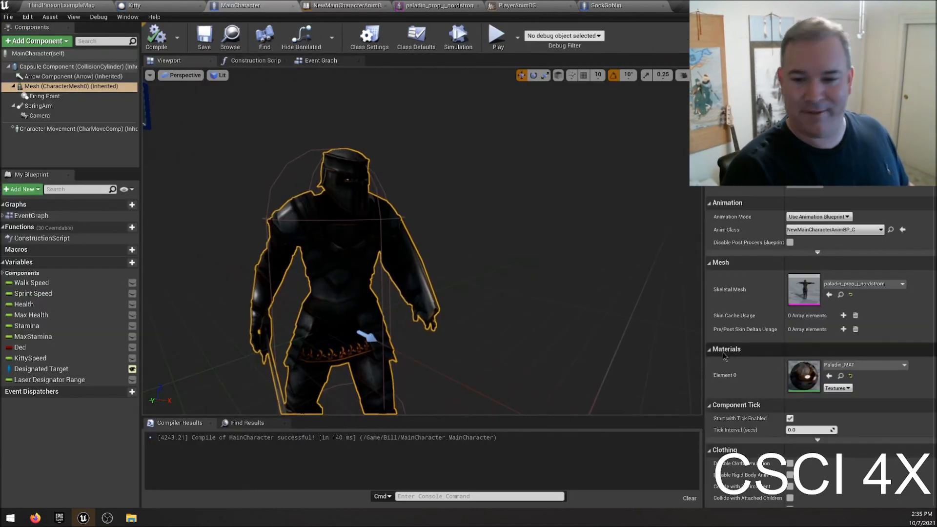
- From PlayerAnimBS, filter the animation assets by "scary" and open Scary_Clown_Walk to preview it
click(533, 5)
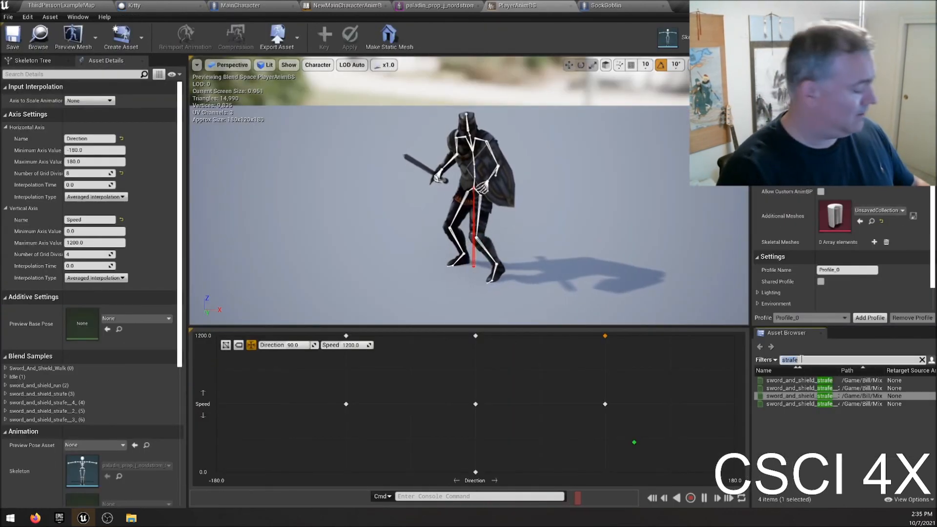
click(801, 359)
text(scary)
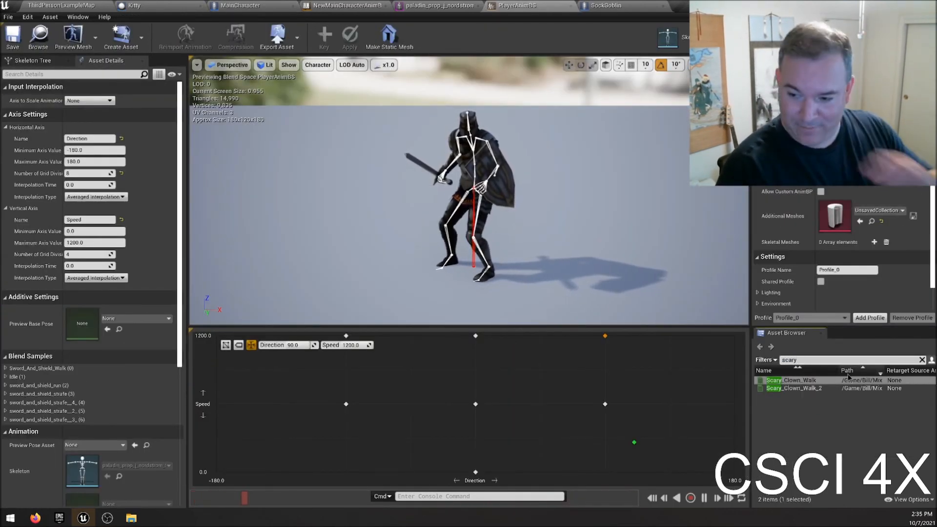
double_click(829, 380)
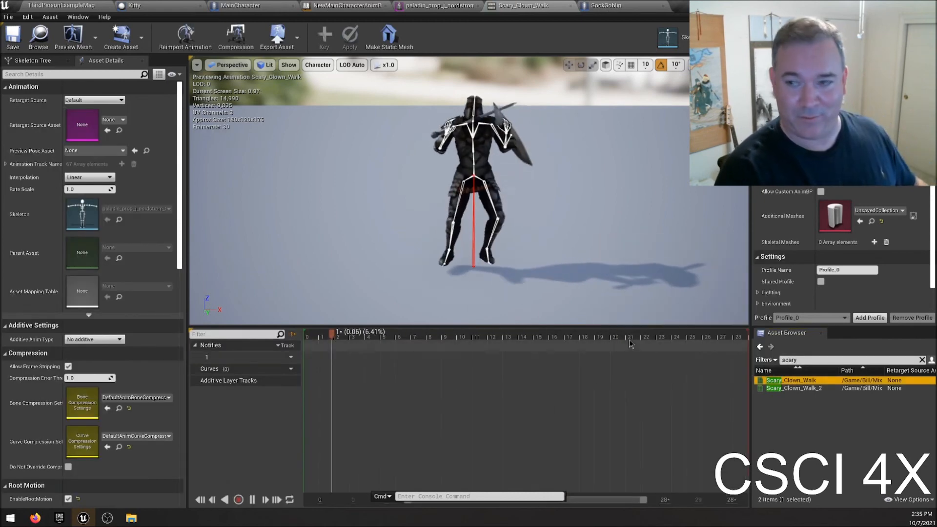
- Open Scary_Clown_Walk_2 and enable its root motion
double_click(806, 388)
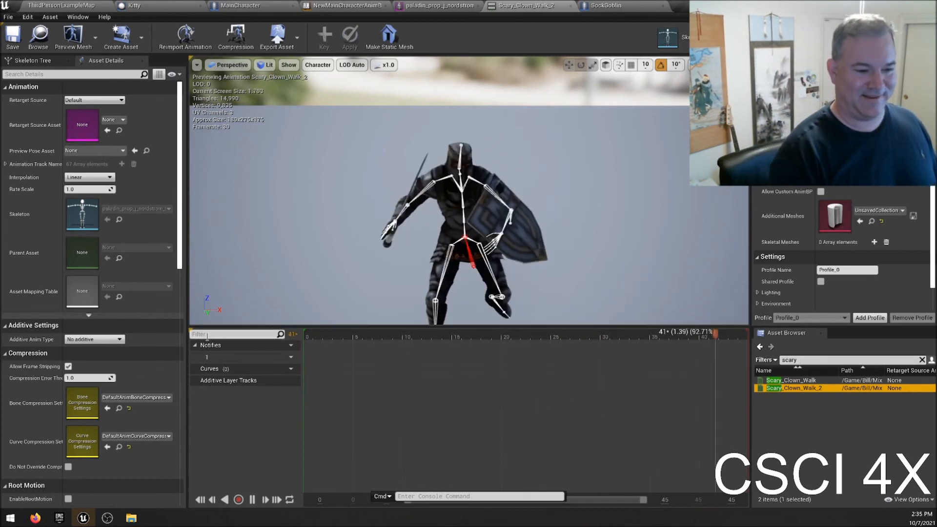
scroll(122, 380, down, 3)
click(68, 420)
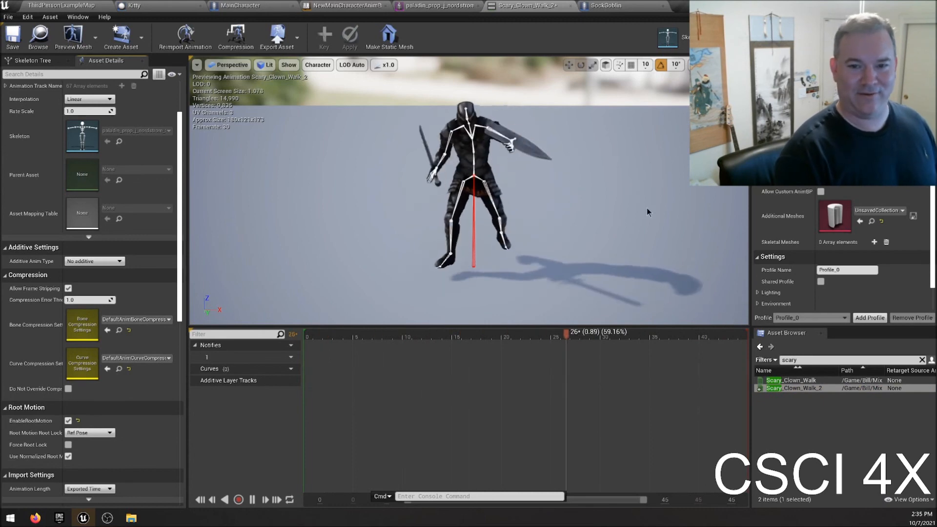
- Preview Scary_Clown_Walk, then filter the animation assets by "run" and open sword_and_shield_run
mouse_move(761, 389)
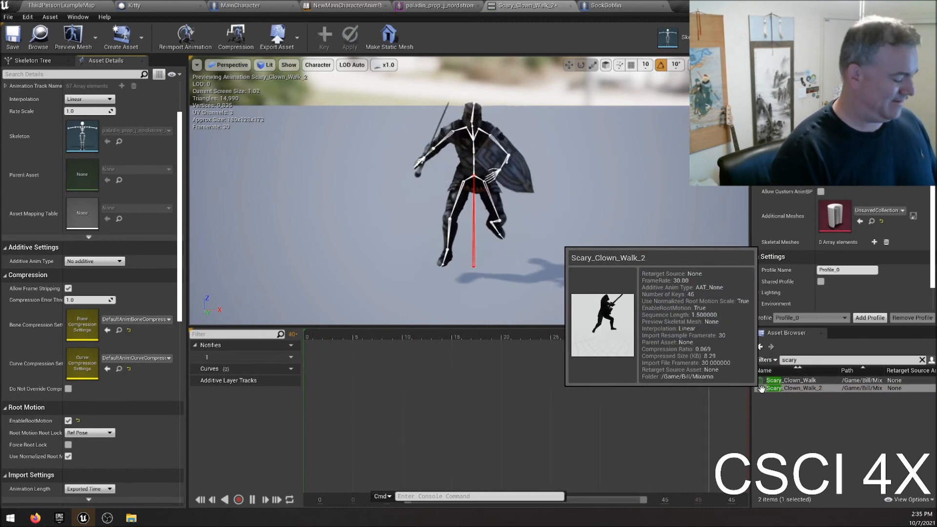
double_click(786, 380)
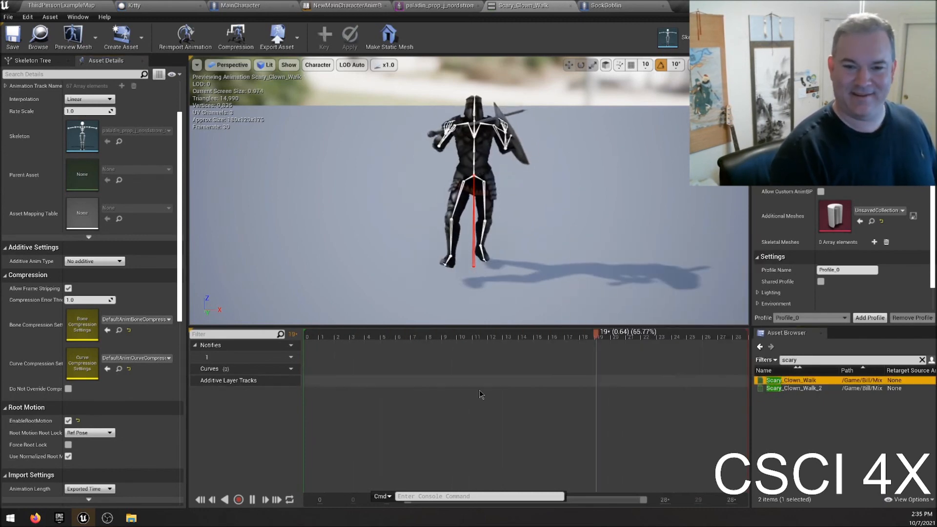
click(813, 361)
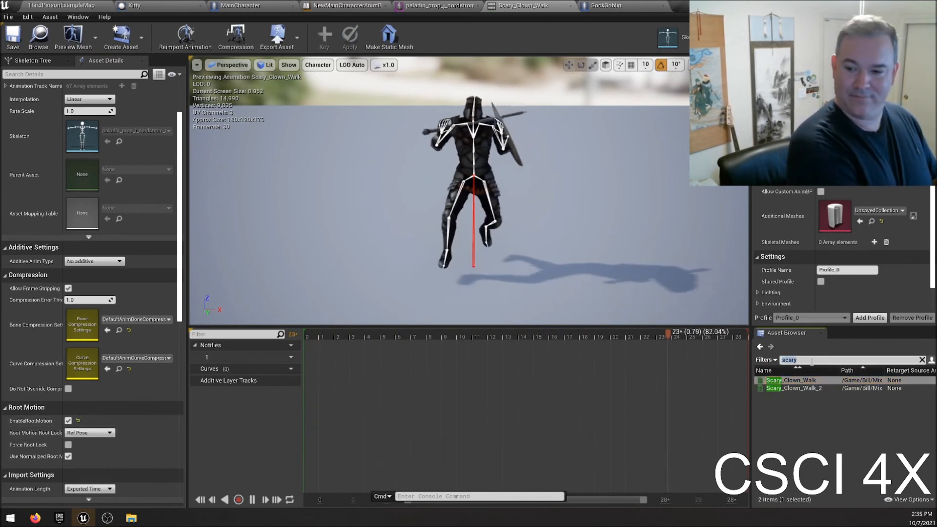
text(run)
click(795, 381)
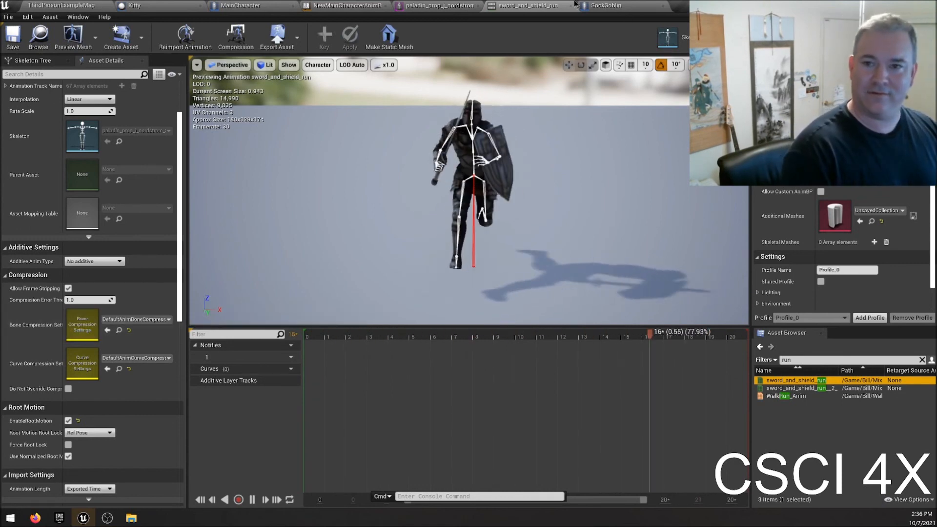
- Look over the SockGoblin blueprint and the AnimGraph and Event Graph of NewMainCharacterAnimBP
click(622, 7)
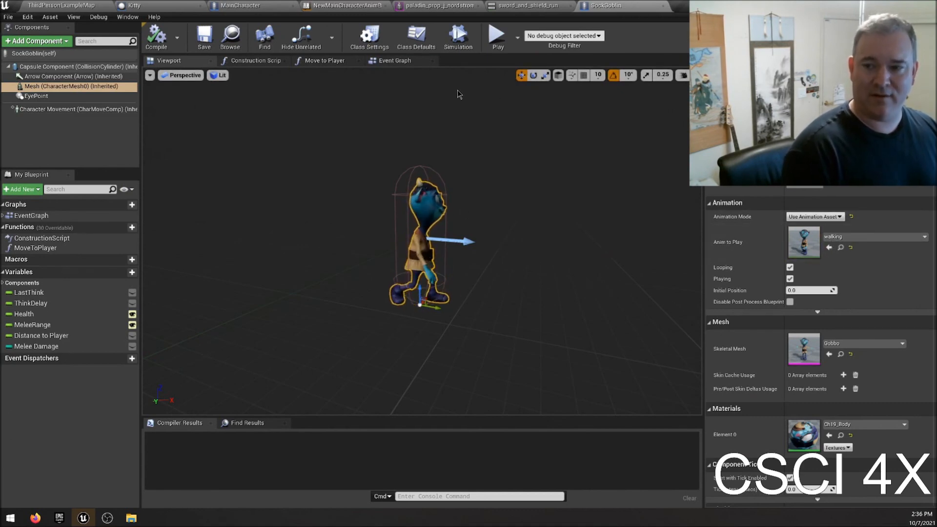
click(335, 5)
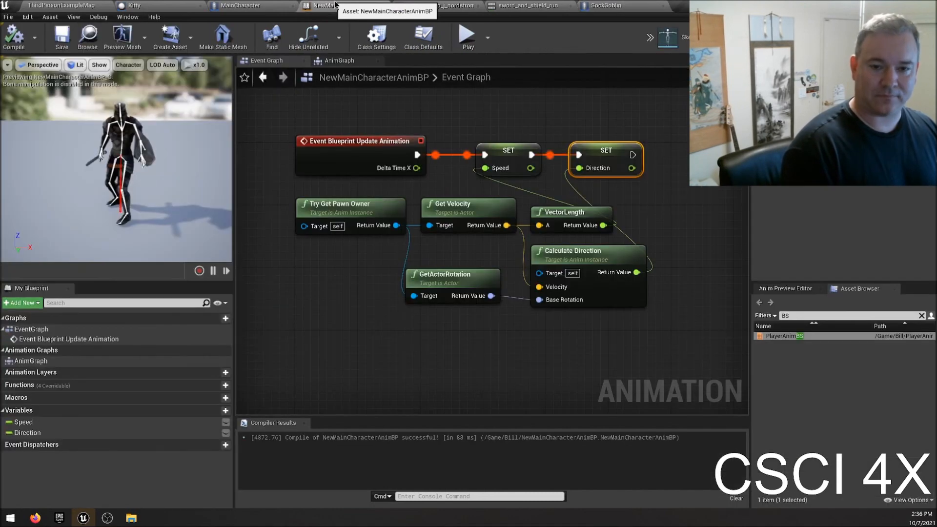
click(338, 62)
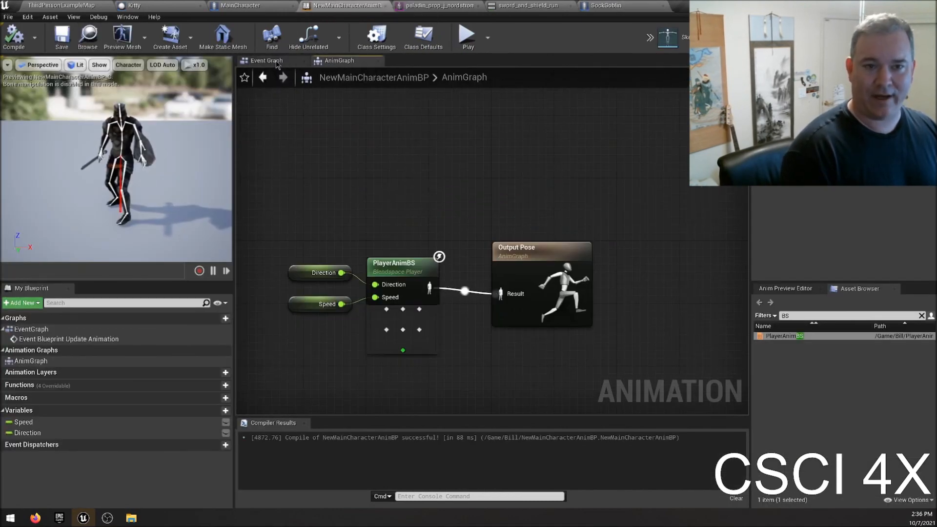
click(269, 61)
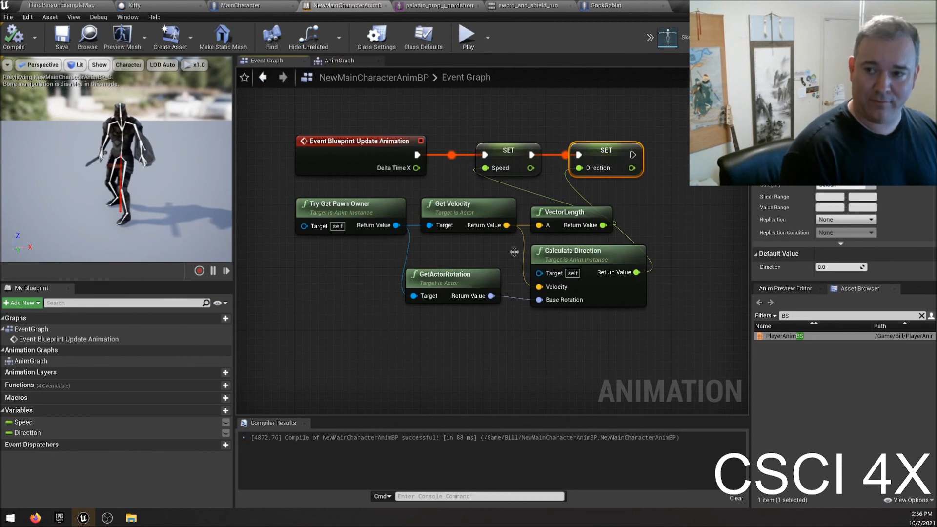
click(345, 64)
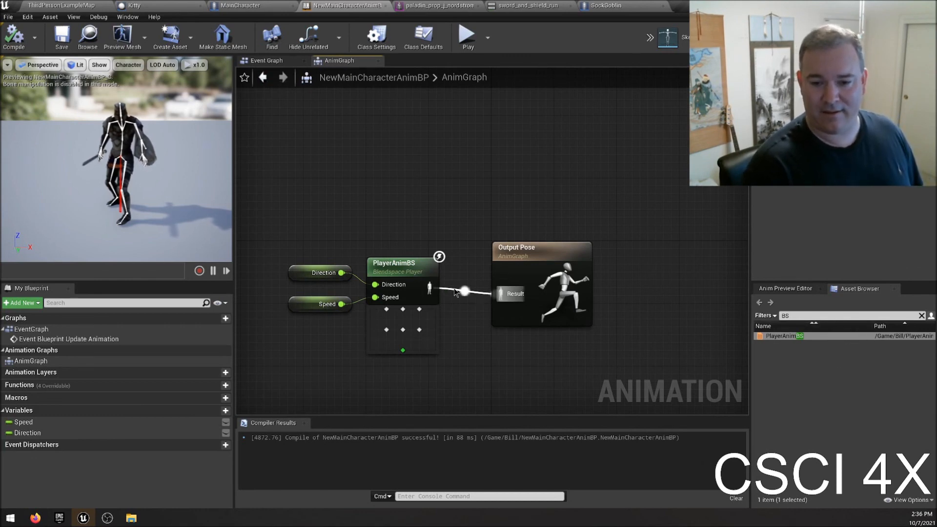
- Straighten the connections between the AnimGraph nodes and space the Direction and Speed variable nodes apart
drag(299, 219, 536, 379)
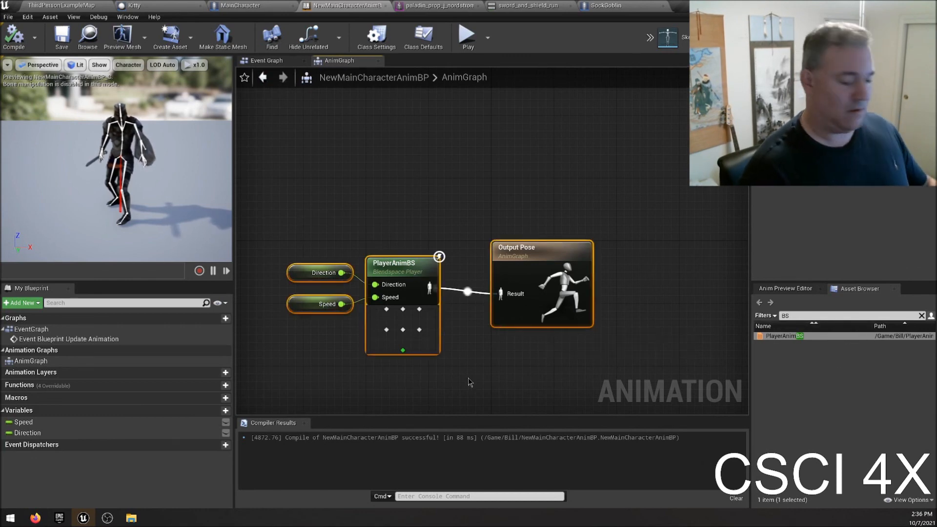
key(q)
click(312, 323)
drag(307, 300, 309, 275)
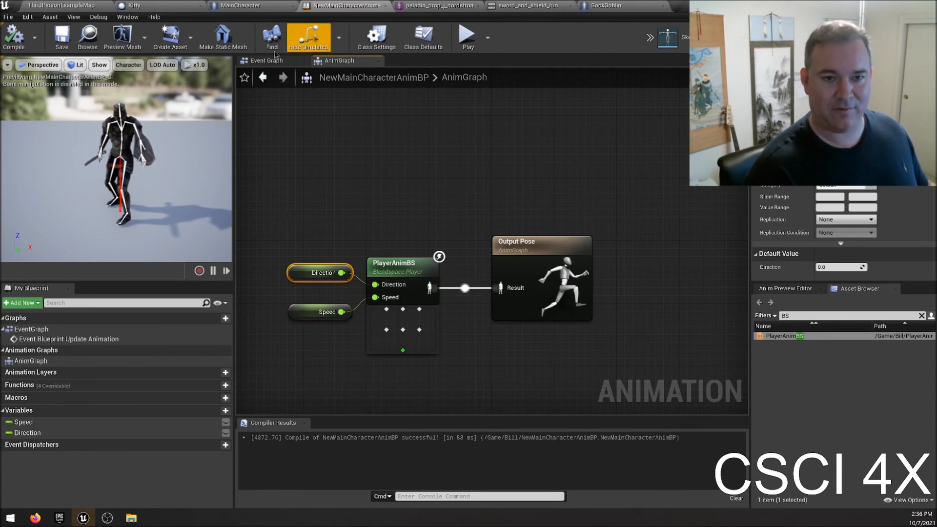
- Review the nodes that calculate and set Speed and Direction in the NewMainCharacterAnimBP Event Graph
click(263, 63)
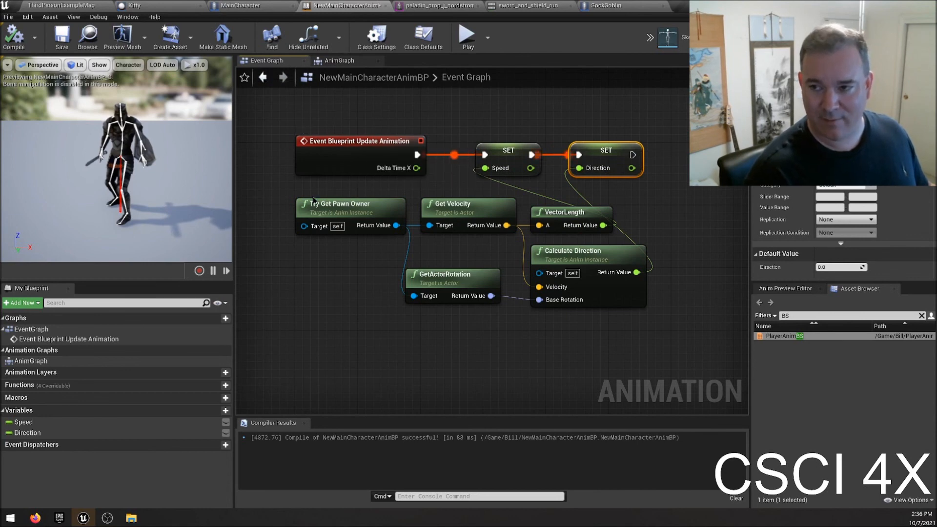
drag(313, 332, 702, 218)
drag(385, 338, 591, 321)
drag(485, 101, 625, 194)
- Open PlayerAnimBS from its AnimGraph node and preview the blend at a high speed and positive direction
click(339, 61)
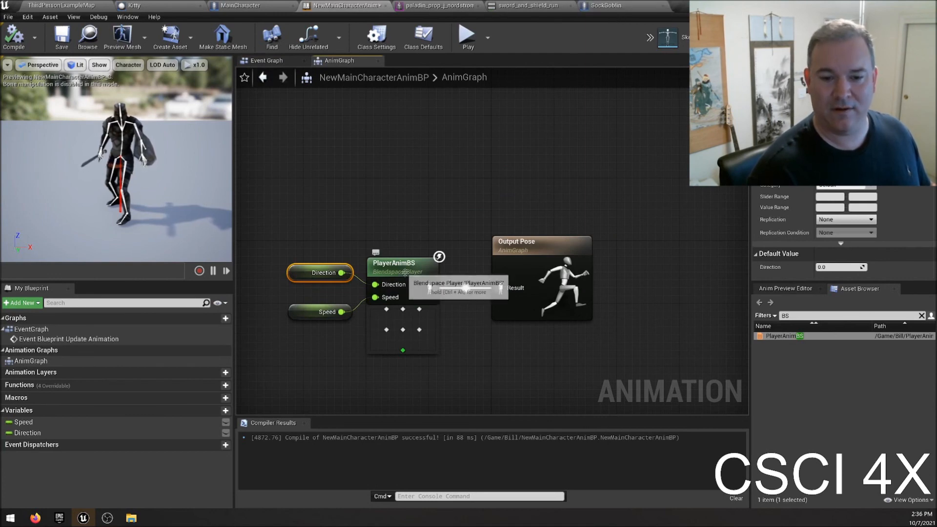
double_click(400, 340)
drag(474, 405, 567, 357)
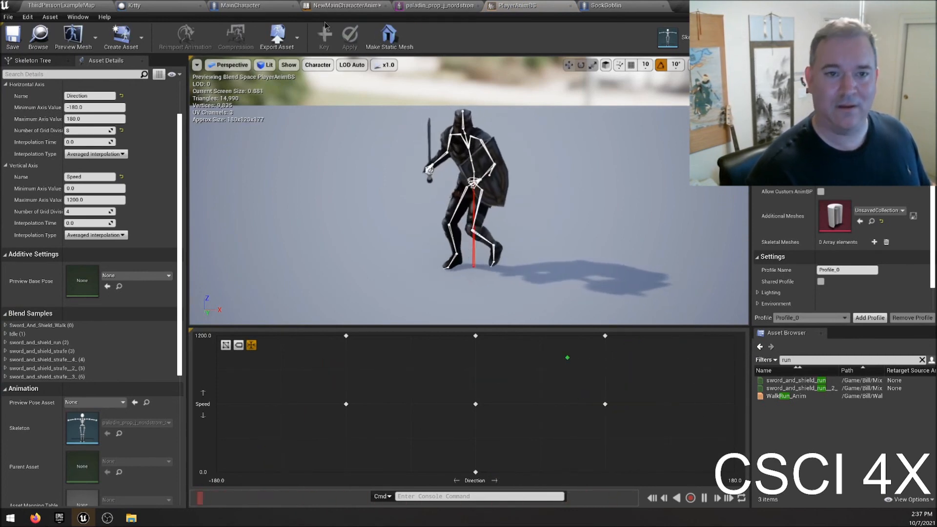
- Return to the NewMainCharacterAnimBP AnimGraph and compile the animation blueprint
click(352, 11)
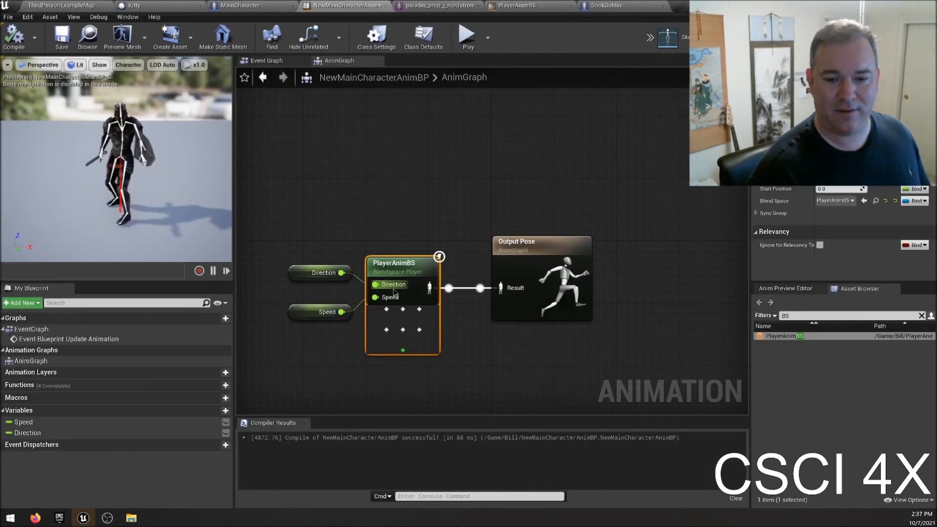
click(27, 44)
click(585, 293)
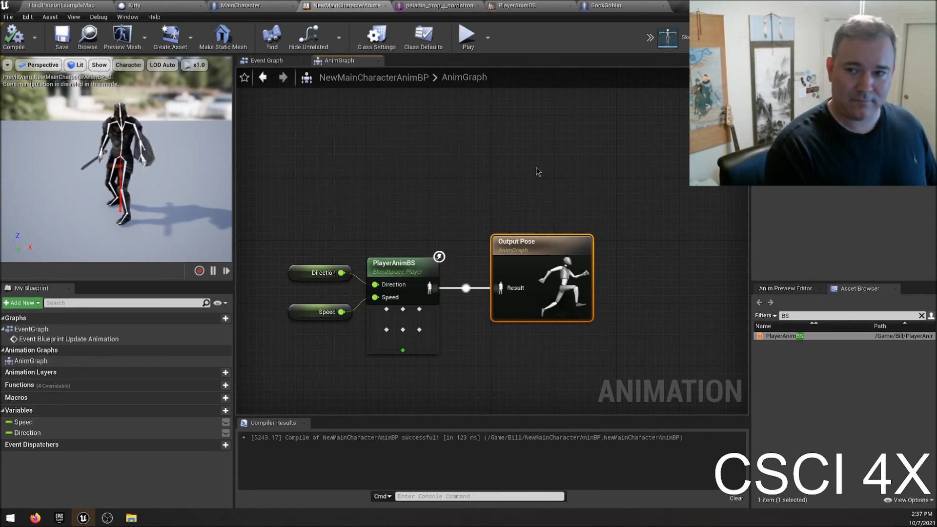
drag(290, 174, 498, 375)
drag(278, 145, 552, 341)
click(489, 379)
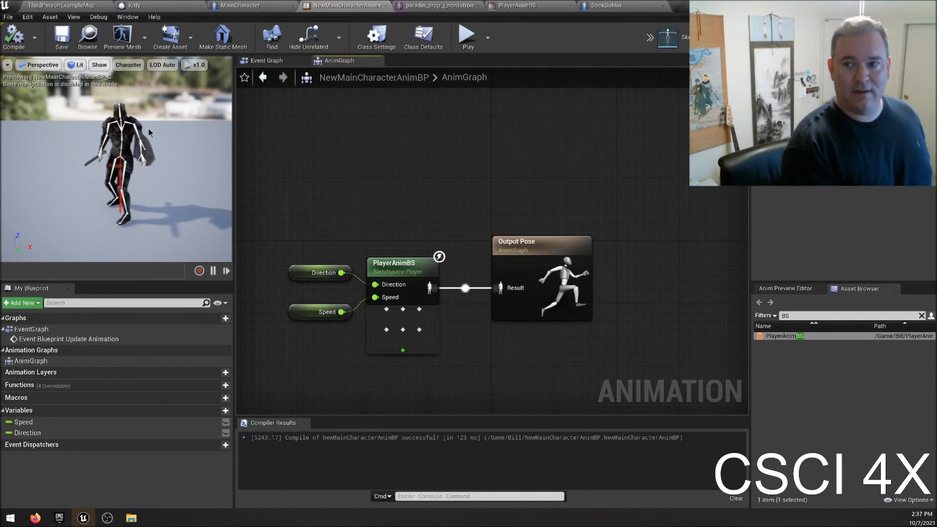
drag(275, 179, 587, 355)
click(586, 354)
drag(270, 172, 585, 390)
click(579, 335)
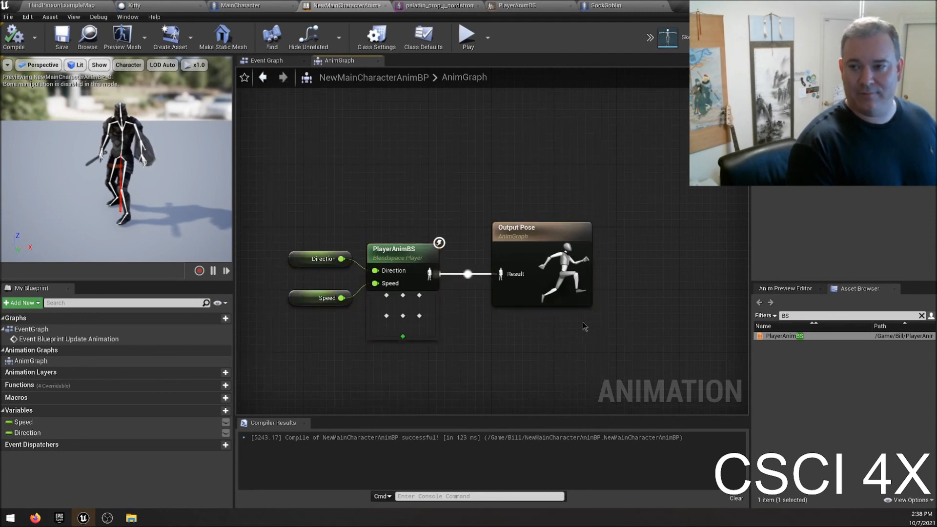
drag(280, 160, 575, 369)
click(560, 343)
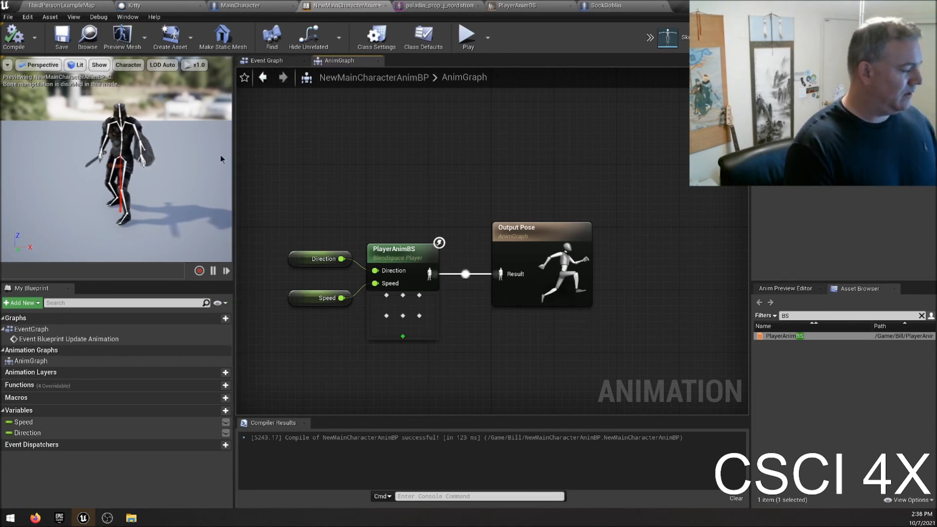
drag(319, 188, 533, 366)
click(512, 361)
click(505, 336)
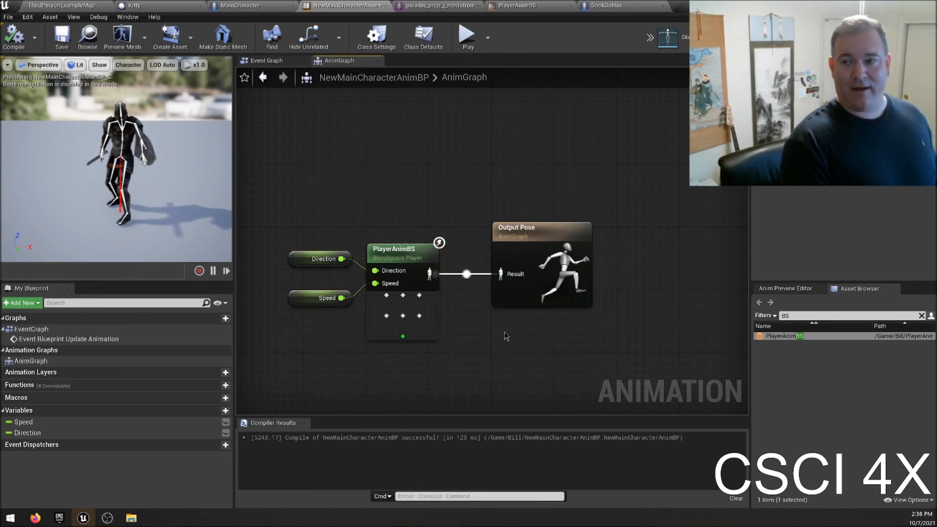